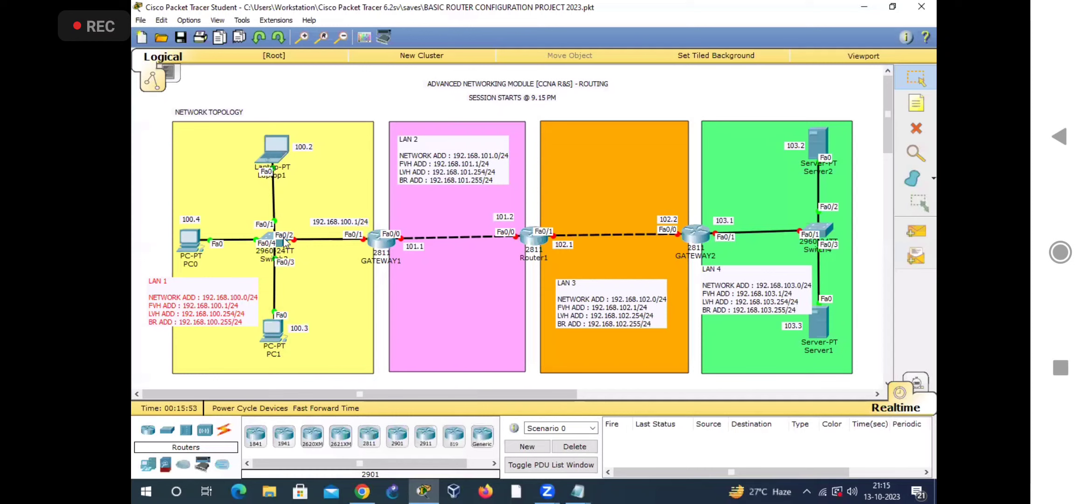
click(779, 350)
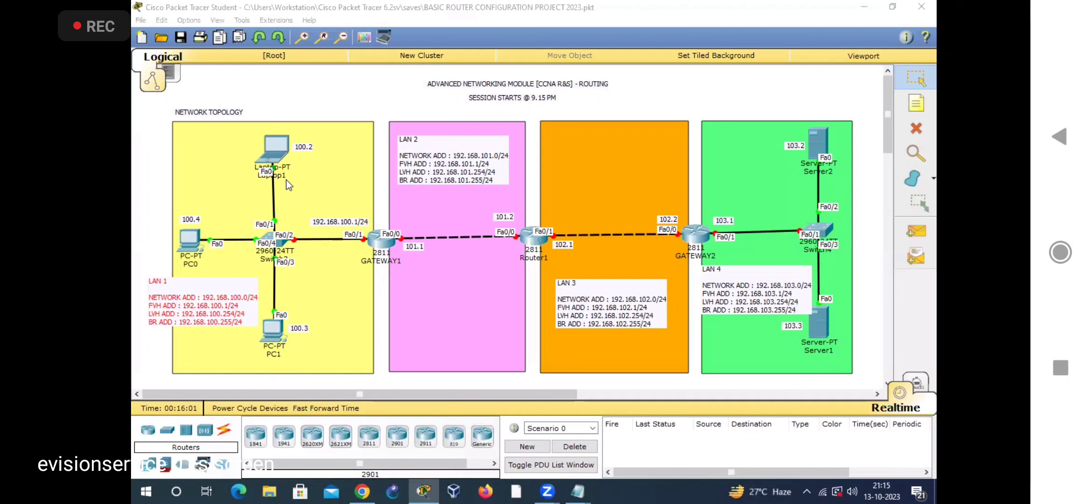
click(275, 147)
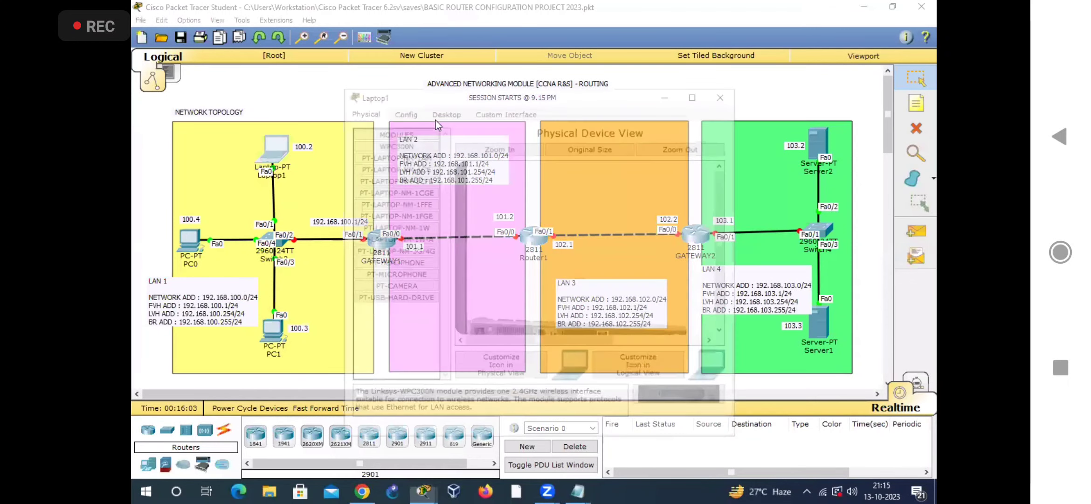
click(450, 107)
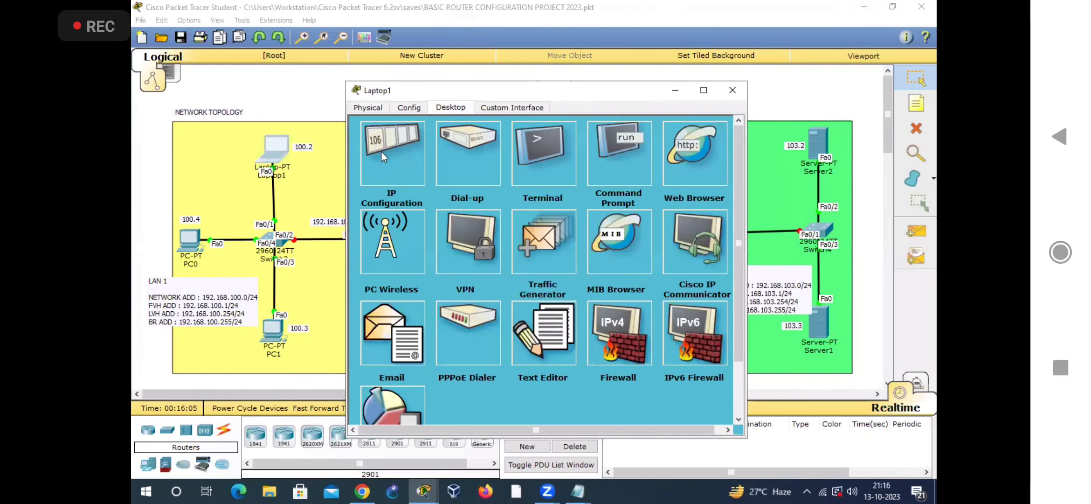
click(732, 90)
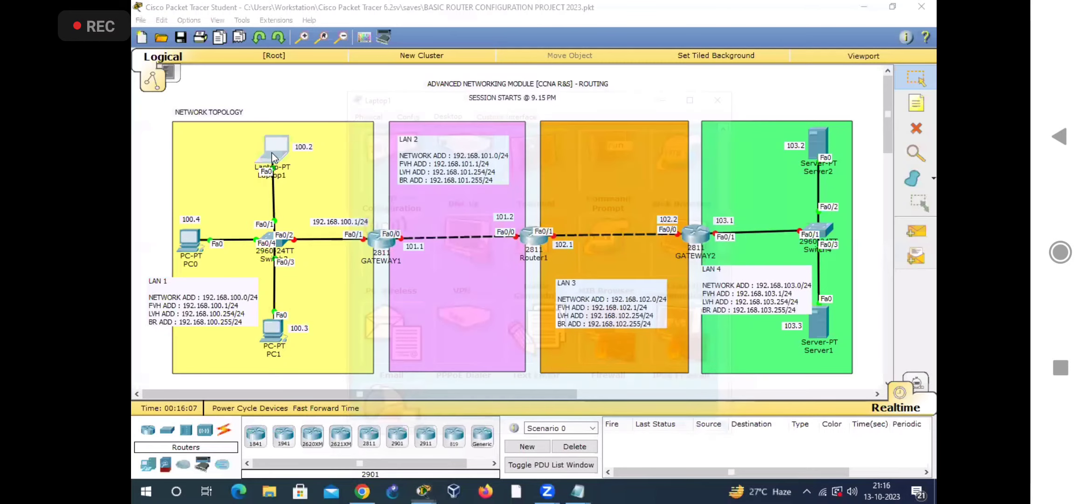
Step: Open the IP configuration of Laptop1 in LAN 1 and set its static IP address to 192.168.100.2
click(272, 152)
click(351, 110)
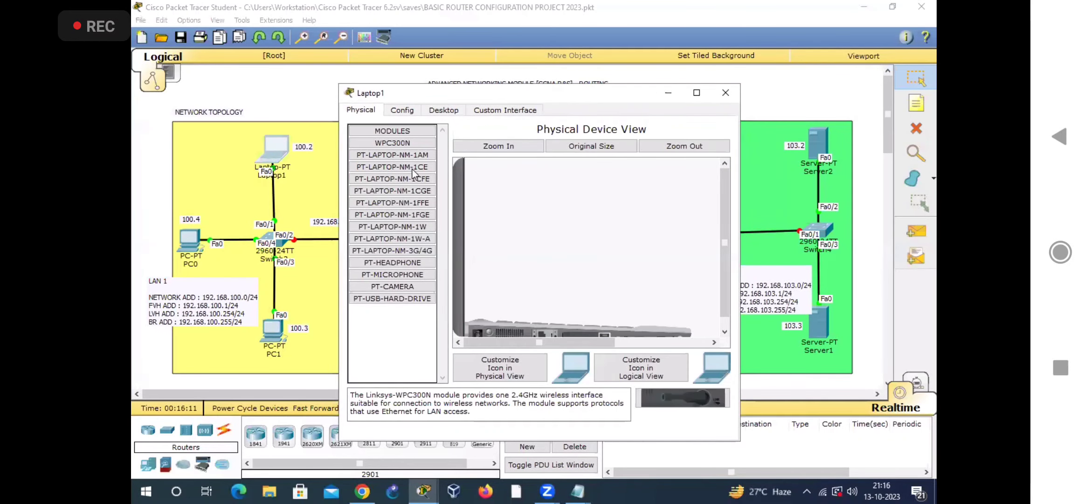
click(443, 112)
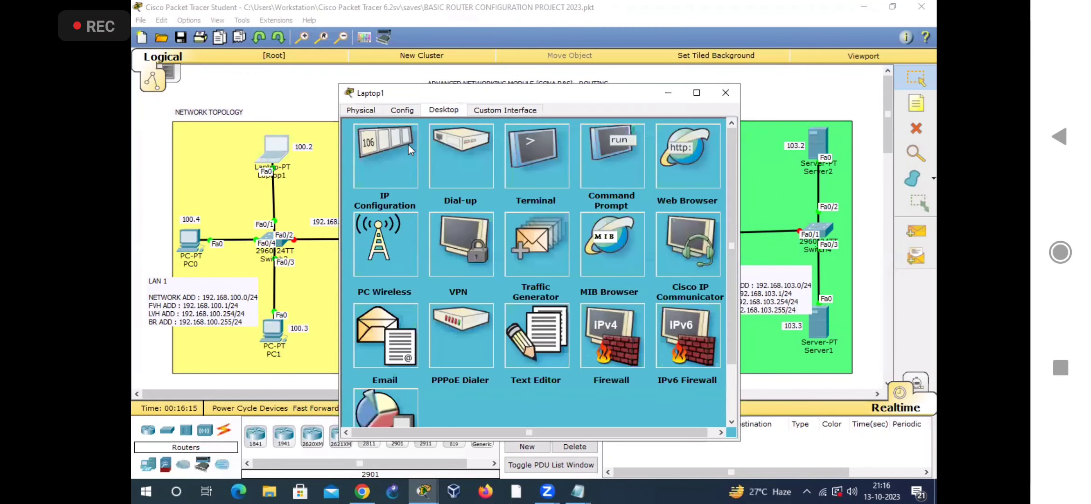
click(390, 166)
click(470, 182)
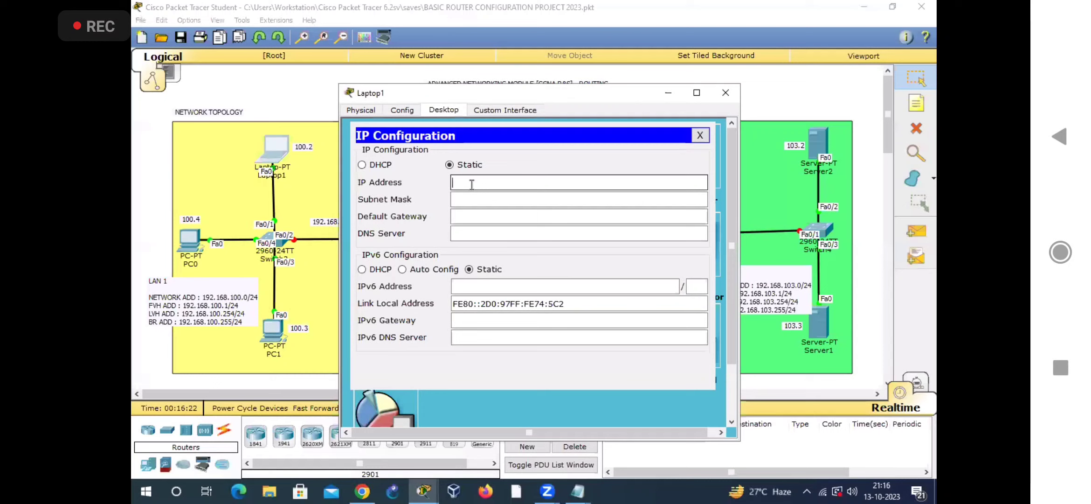
text(192.168.100.2)
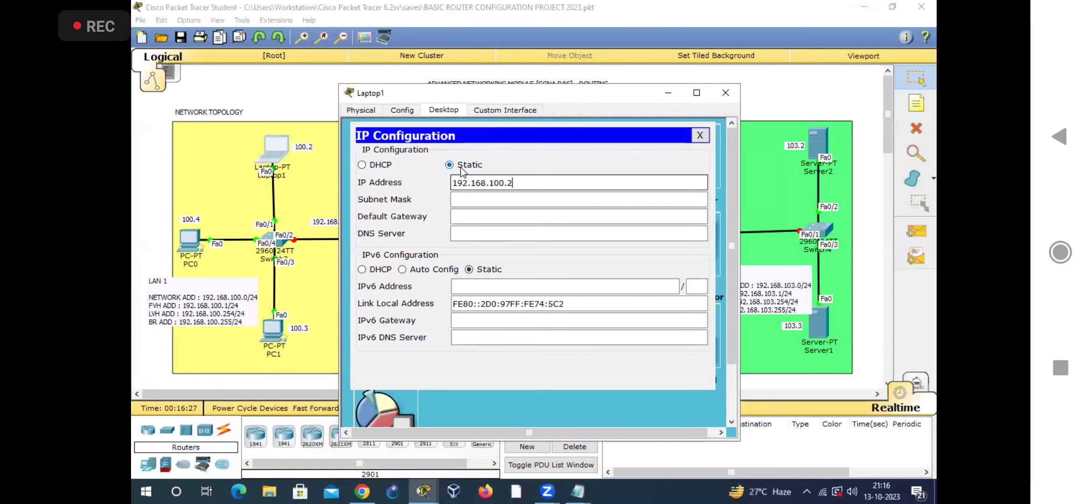
Step: Fill in Laptop1's subnet mask as 255.255.255.0, keeping the LAN 1 topology in view beside its window
drag(562, 94, 632, 97)
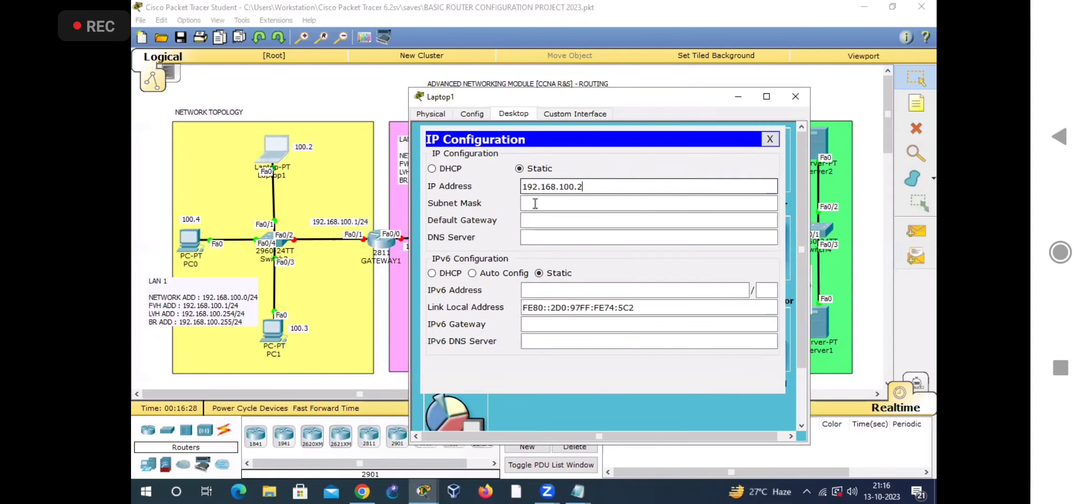
click(594, 201)
drag(537, 186, 511, 189)
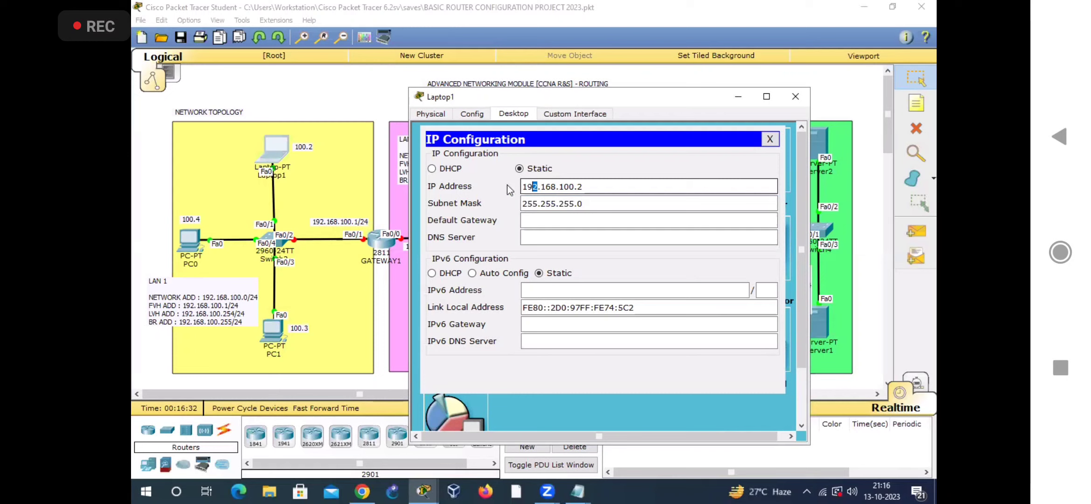
drag(583, 204, 497, 188)
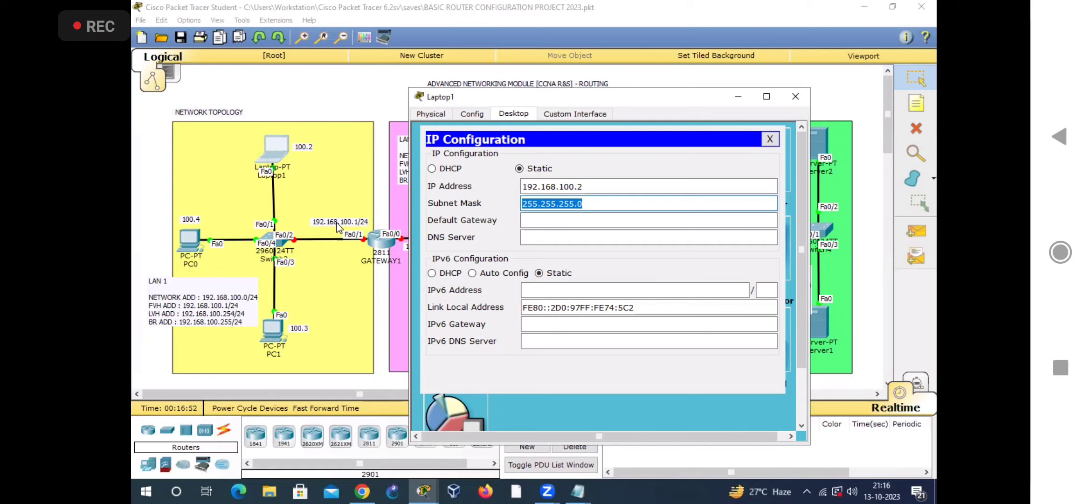
Step: Set Laptop1's default gateway to 192.168.100.1 and close its configuration window
click(565, 220)
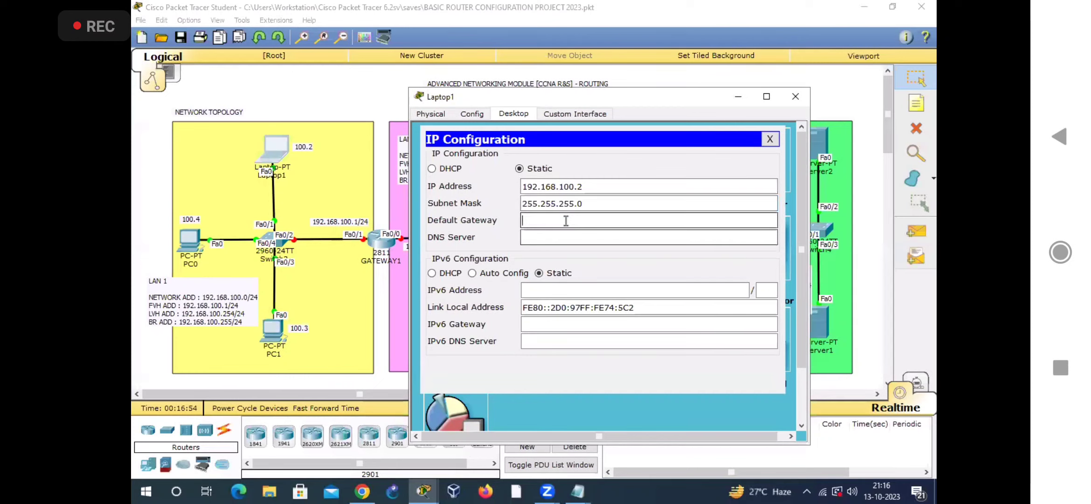
text(192.168.100.1)
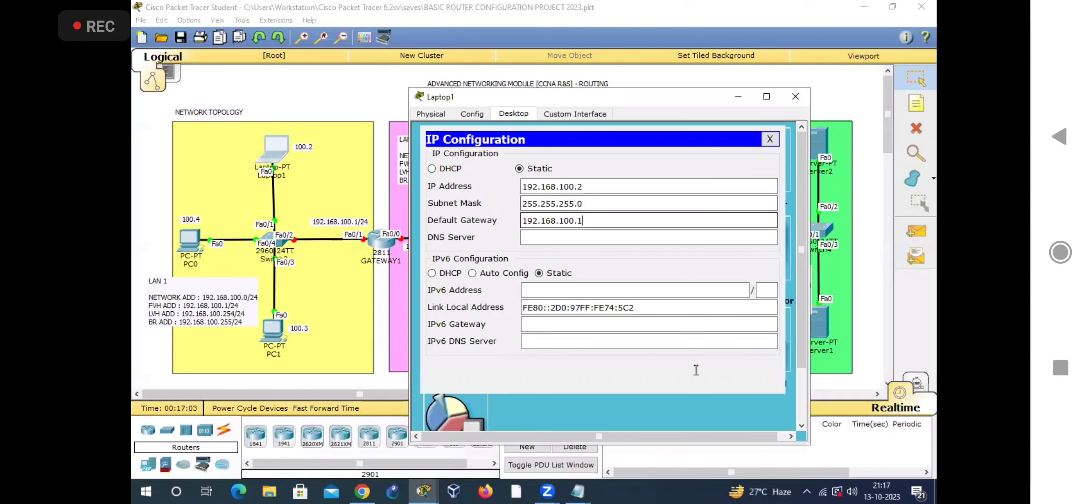
click(770, 139)
click(796, 98)
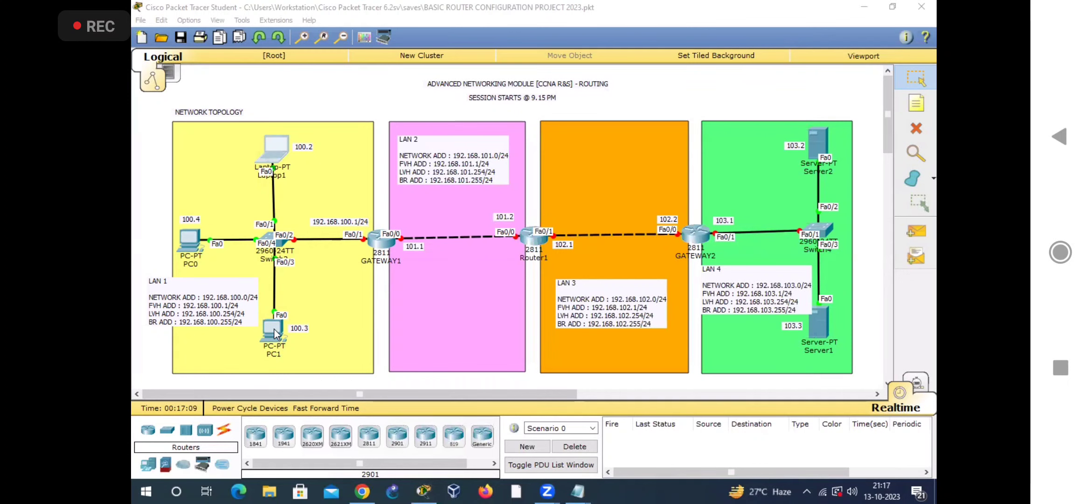
Step: Clear PC1's existing IP settings by switching to DHCP and back to Static, and enter the IP address 192.168.100.3
click(269, 331)
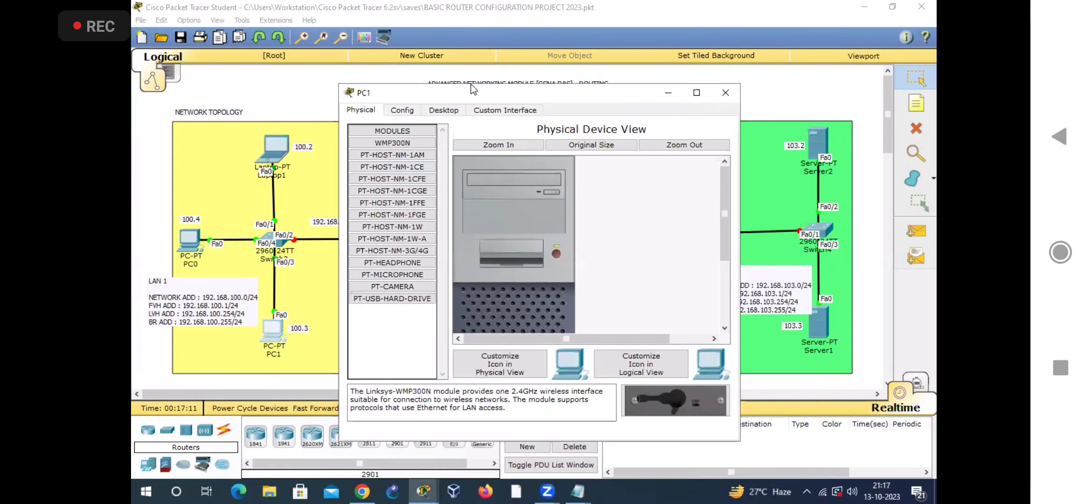
click(461, 103)
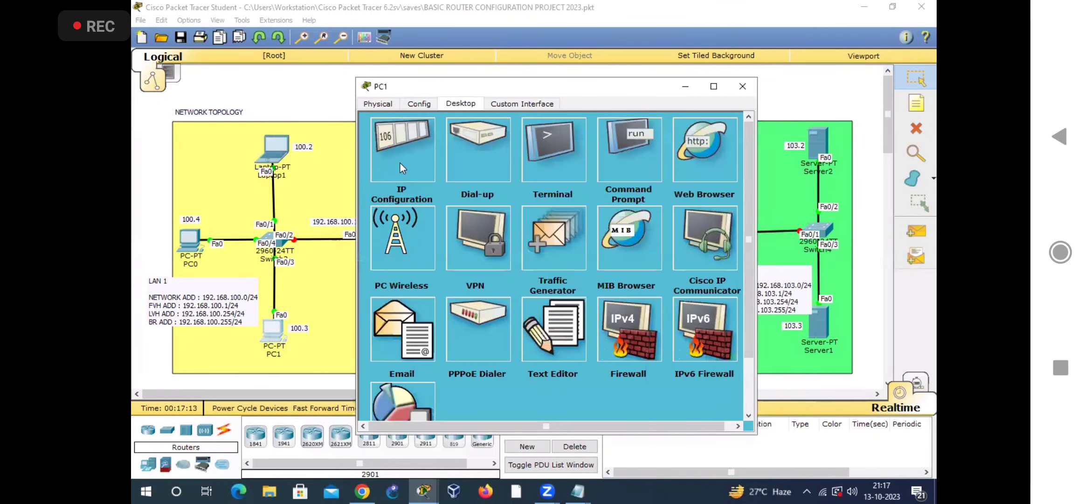
click(402, 165)
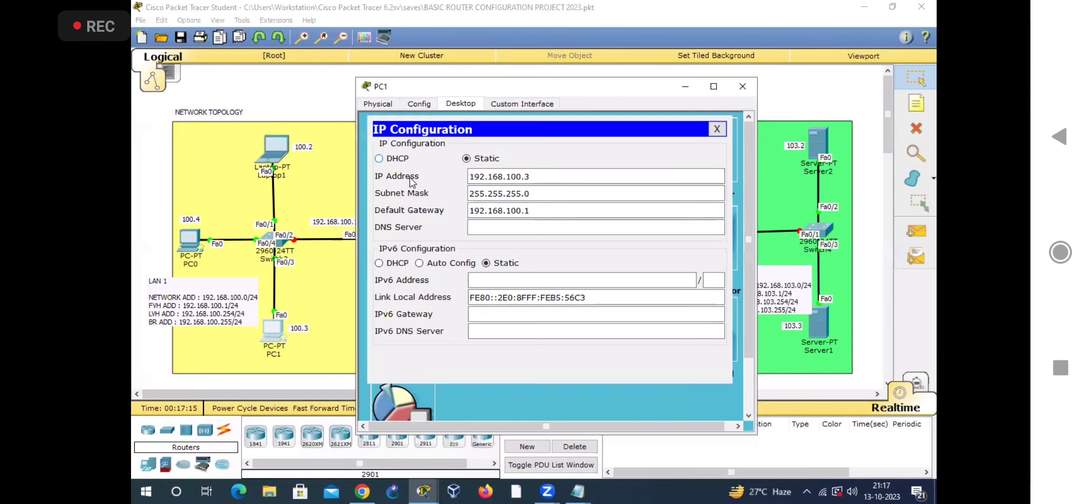
click(428, 161)
click(466, 158)
click(486, 177)
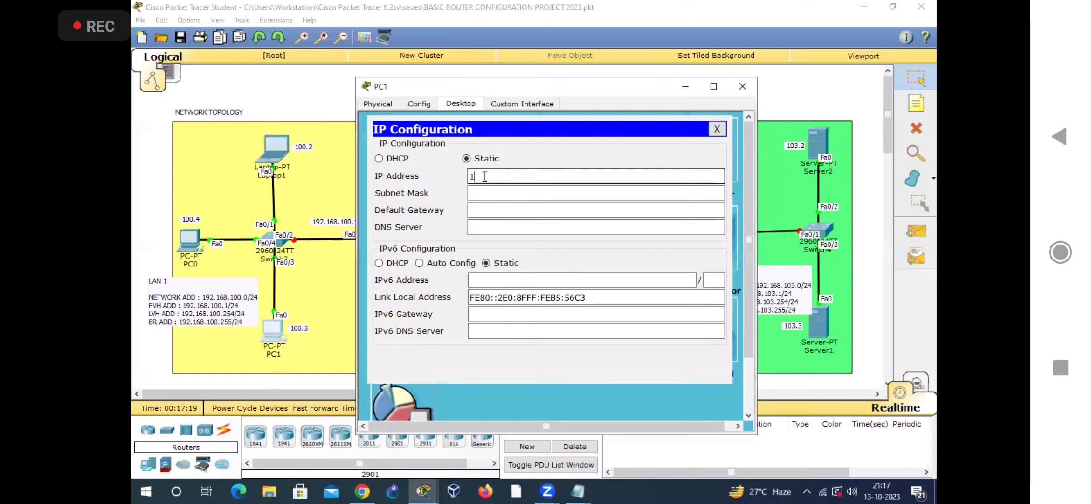
text(192.168.100.3)
Step: Fill in PC1's subnet mask as 255.255.255.0
click(483, 193)
click(482, 193)
drag(538, 195, 460, 208)
Step: Set PC1's default gateway to 192.168.100.1 and close its configuration window
click(485, 210)
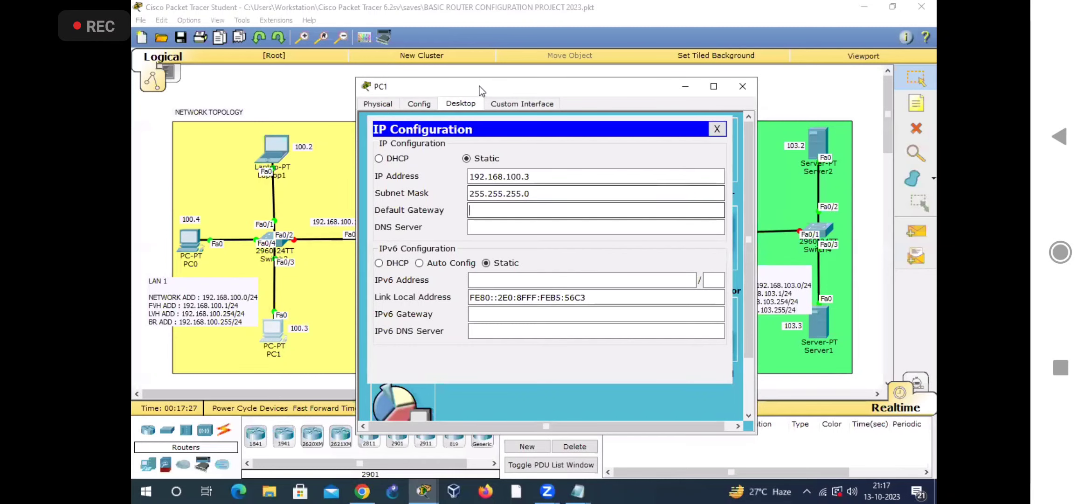
drag(482, 89, 537, 80)
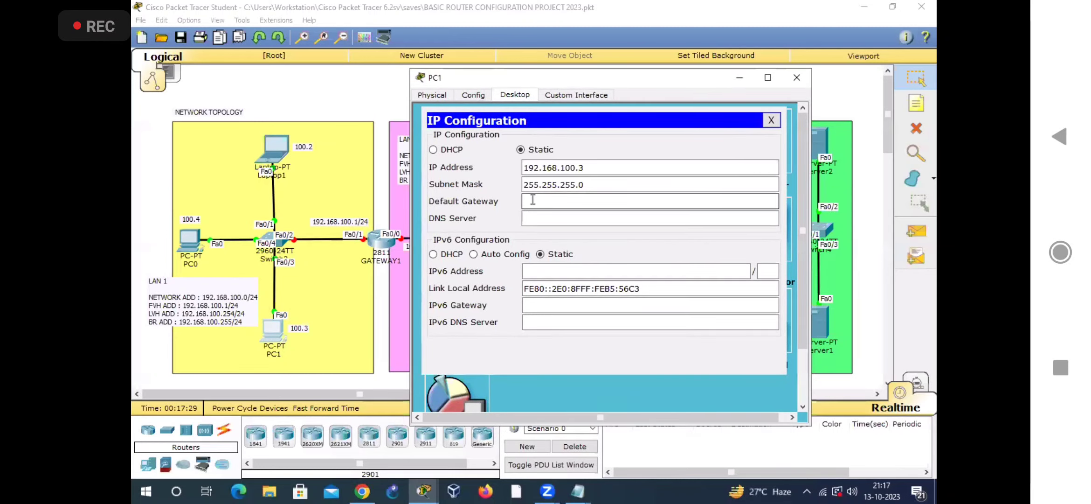
text(192.)
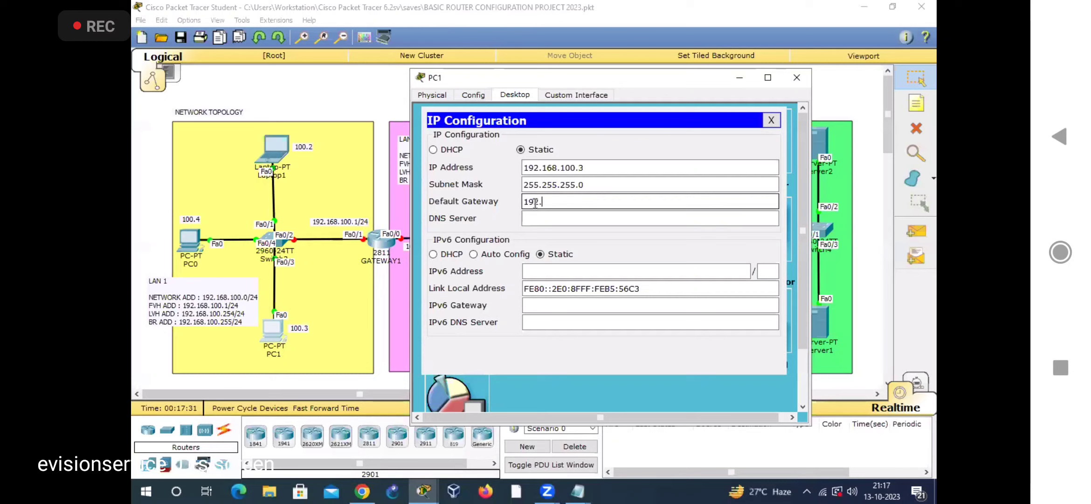
text(168.100.1)
click(770, 122)
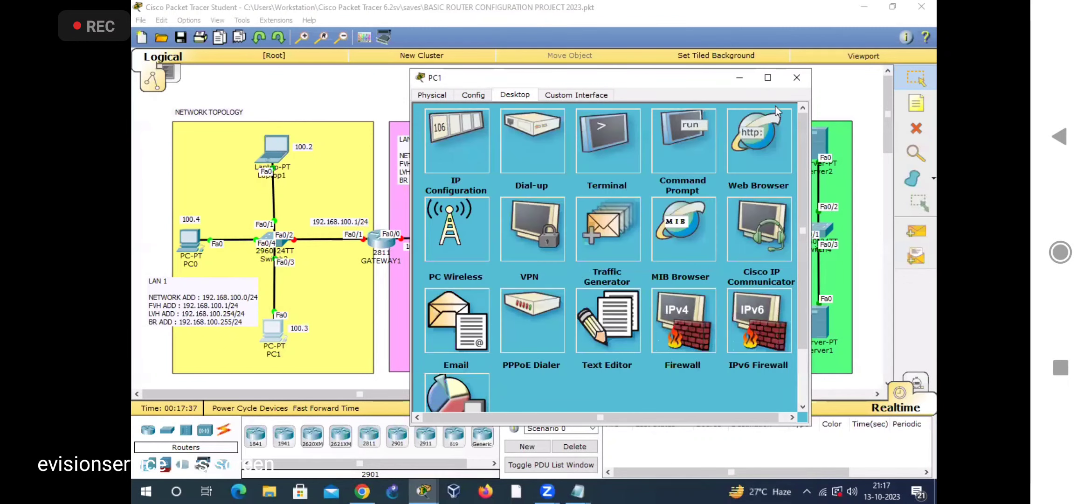
click(797, 78)
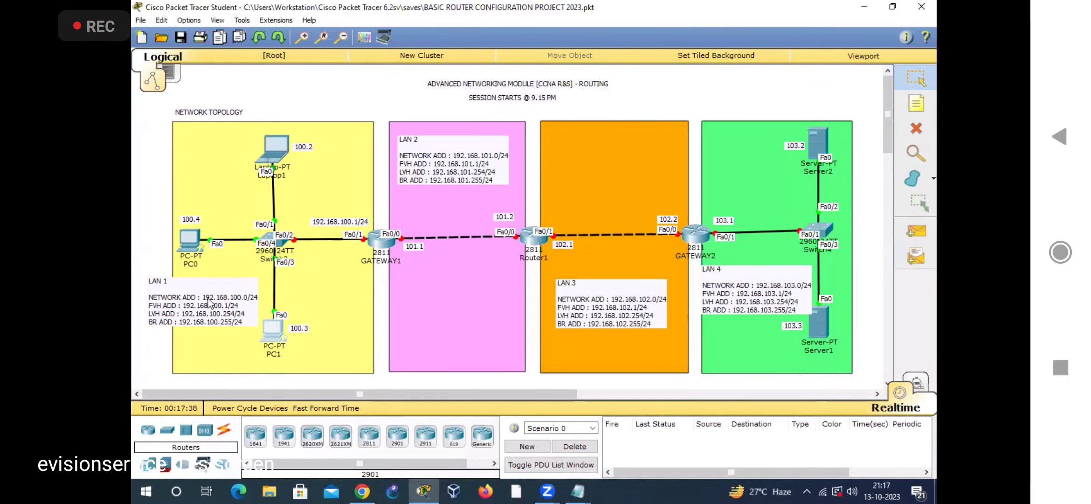
Step: Reset PC0's IP configuration by switching to DHCP and back to Static, and enter the IP address 192.168.100.4
click(190, 241)
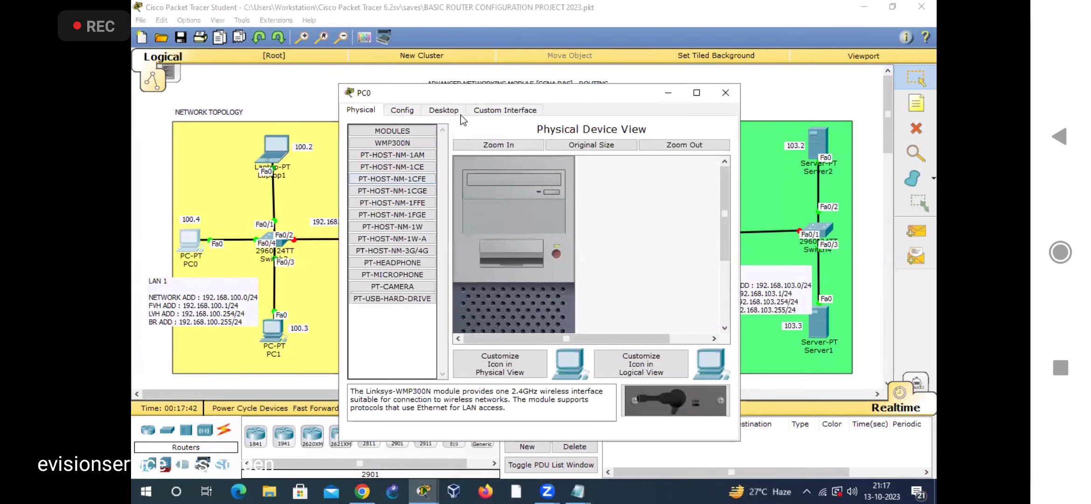
drag(479, 93, 533, 88)
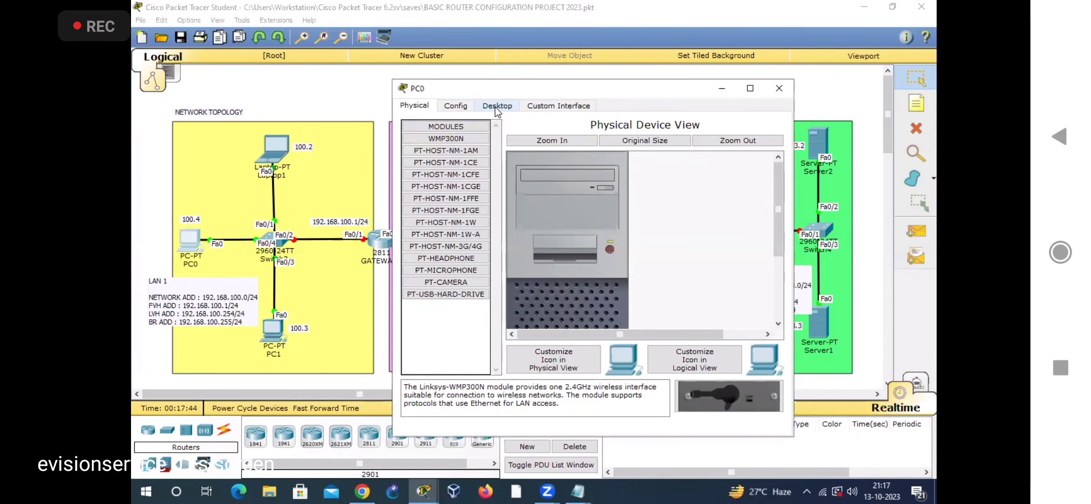
click(498, 106)
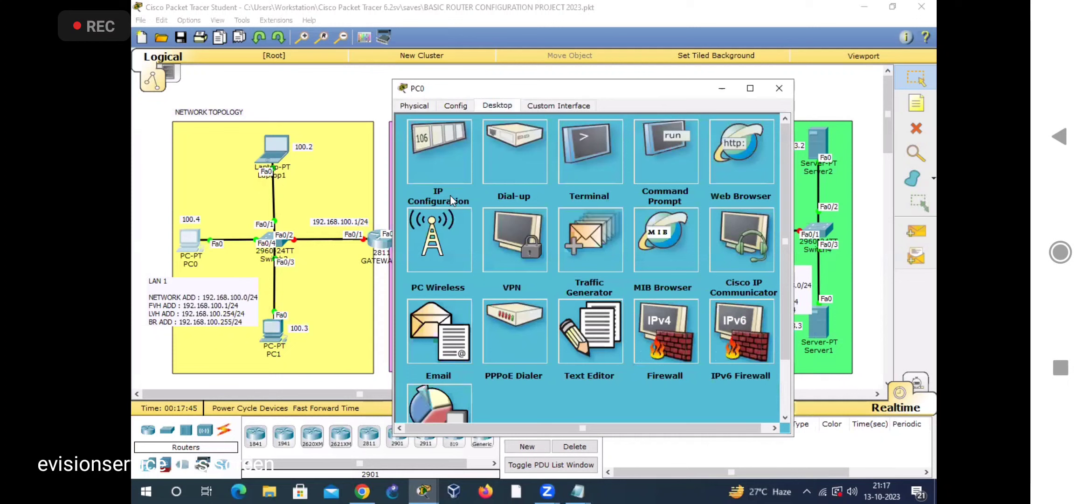
click(441, 166)
click(433, 160)
click(517, 161)
click(527, 176)
text(192.168.100.4)
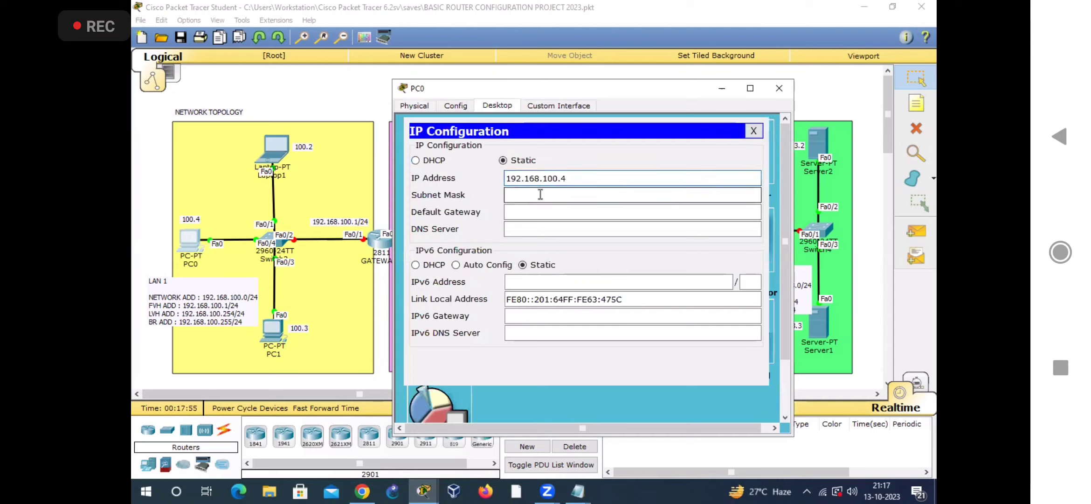
Step: Give PC0 the subnet mask 255.255.255.0 and the default gateway 192.168.100.1, closing its window when done
click(536, 196)
click(532, 212)
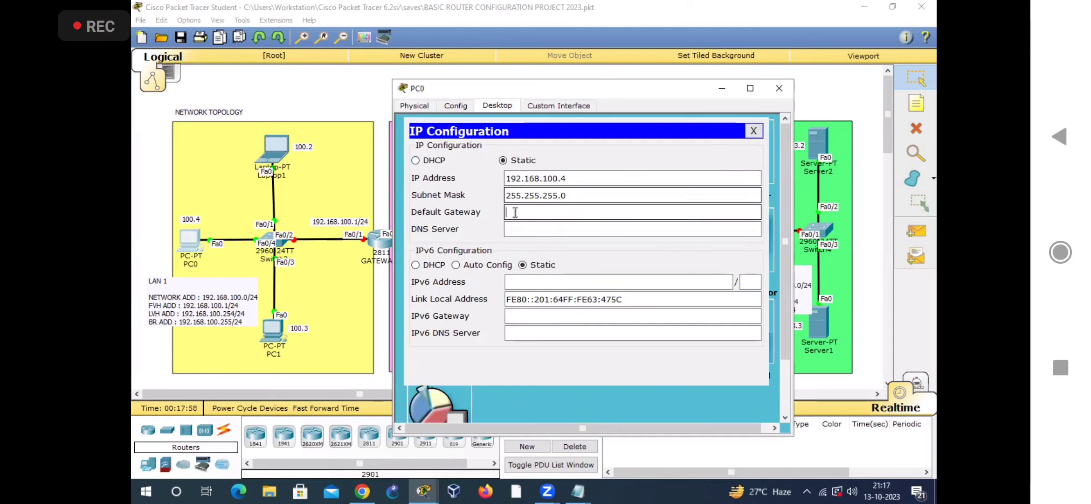
text(192.168.100.1)
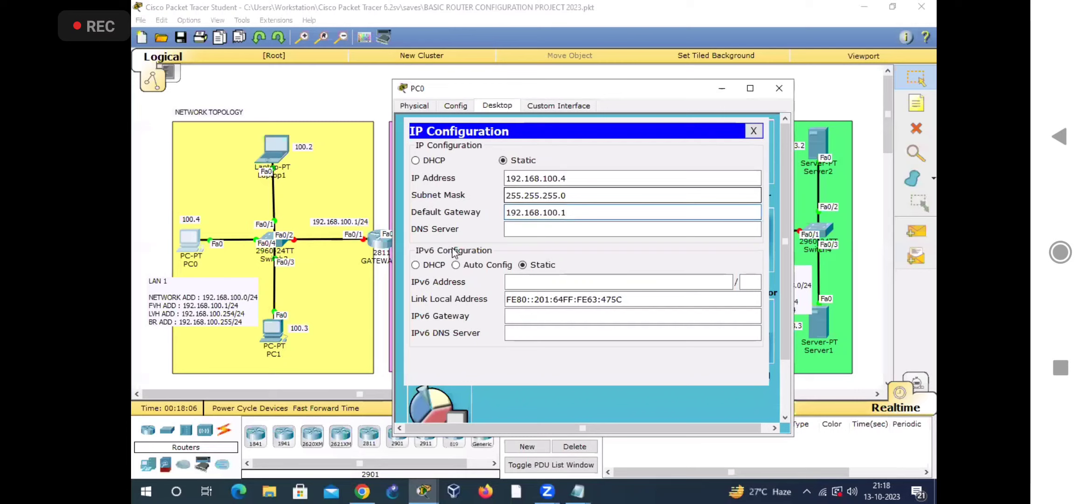
drag(575, 211, 455, 205)
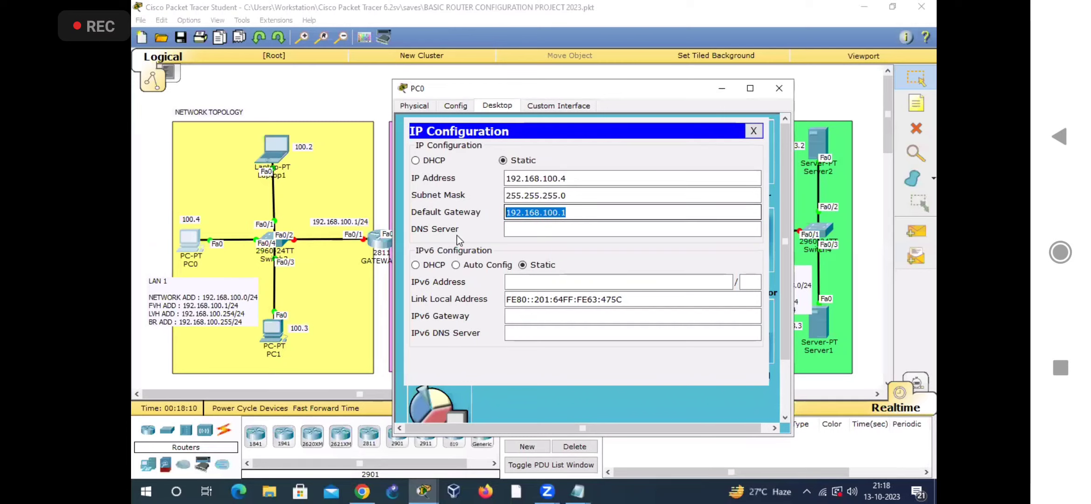
click(753, 131)
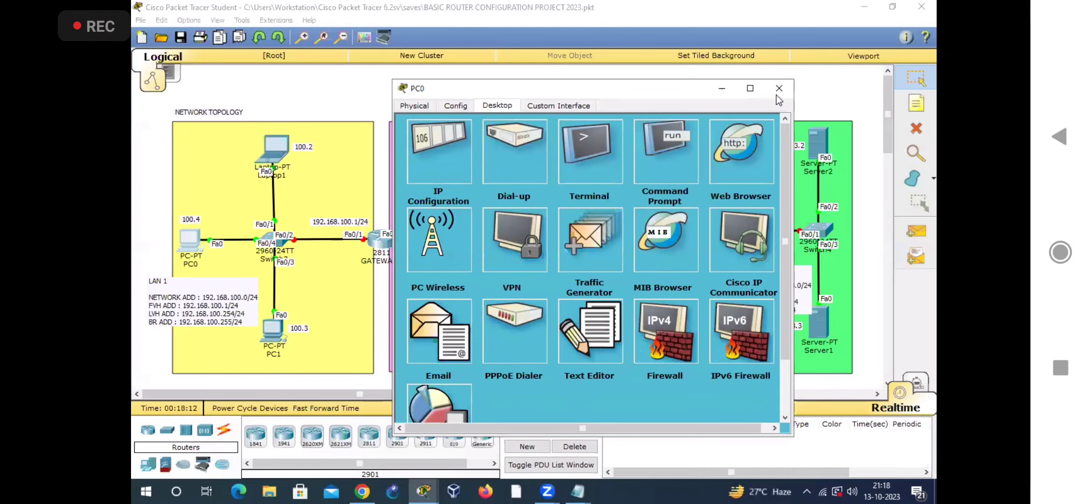
click(779, 88)
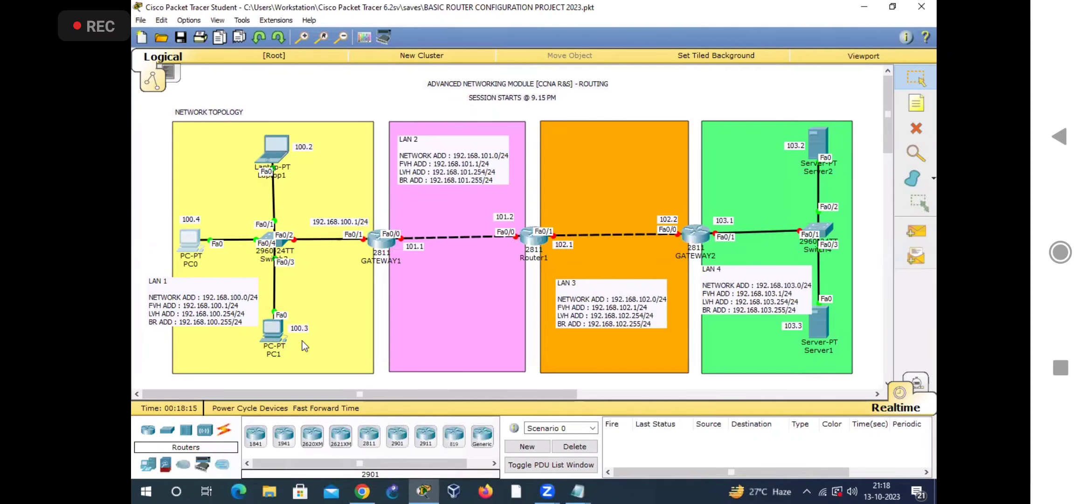
Step: Reset Server2's IP configuration by switching to DHCP and back to Static, and enter the IP address 192.168.103.2
click(818, 136)
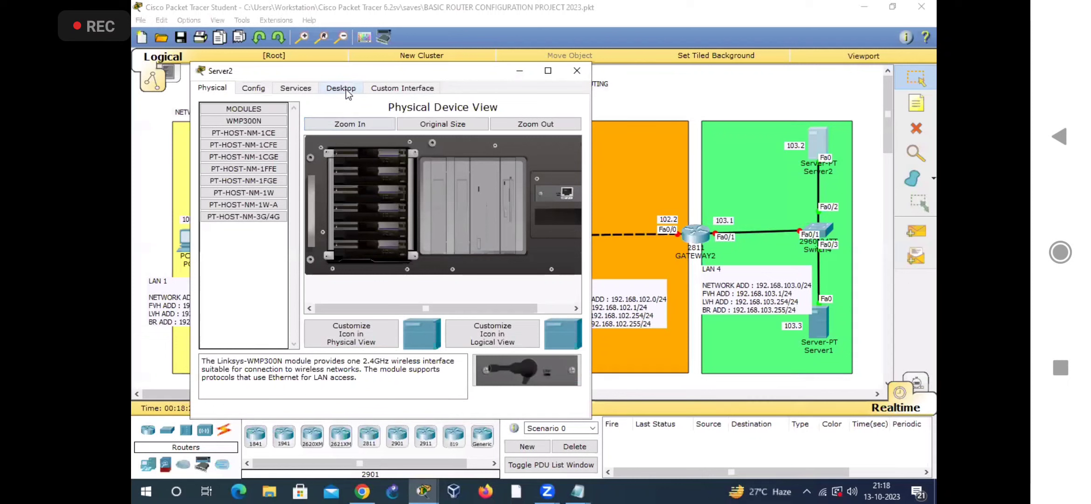
click(346, 90)
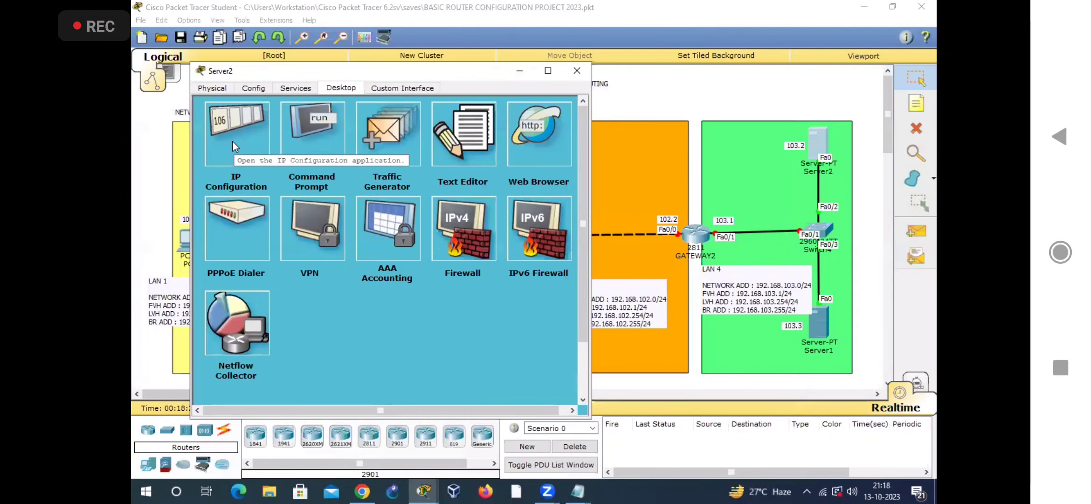
click(232, 141)
click(240, 172)
click(329, 173)
click(346, 189)
text(192.168.103.)
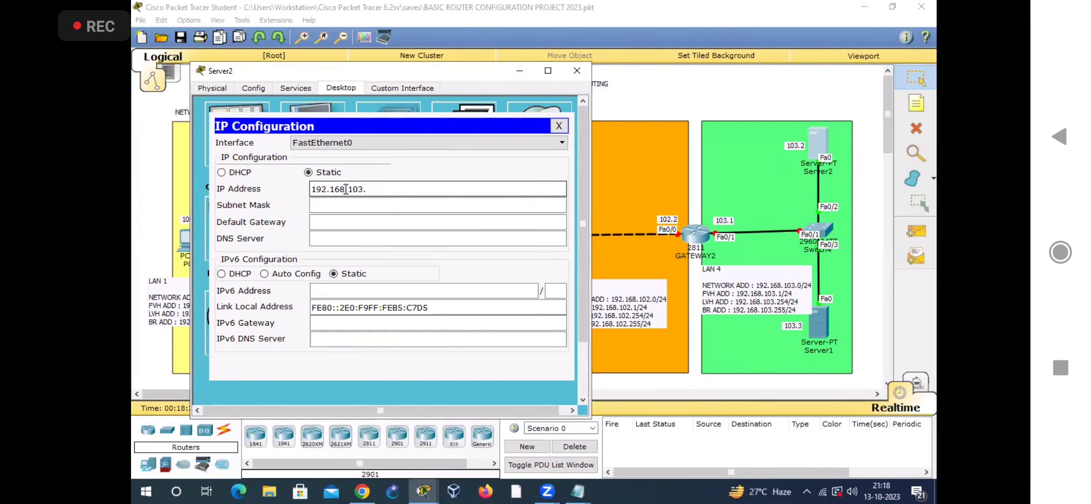
text(2)
Step: Give Server2 the subnet mask 255.255.255.0 and the default gateway 192.168.103.1, closing its window when done
click(353, 205)
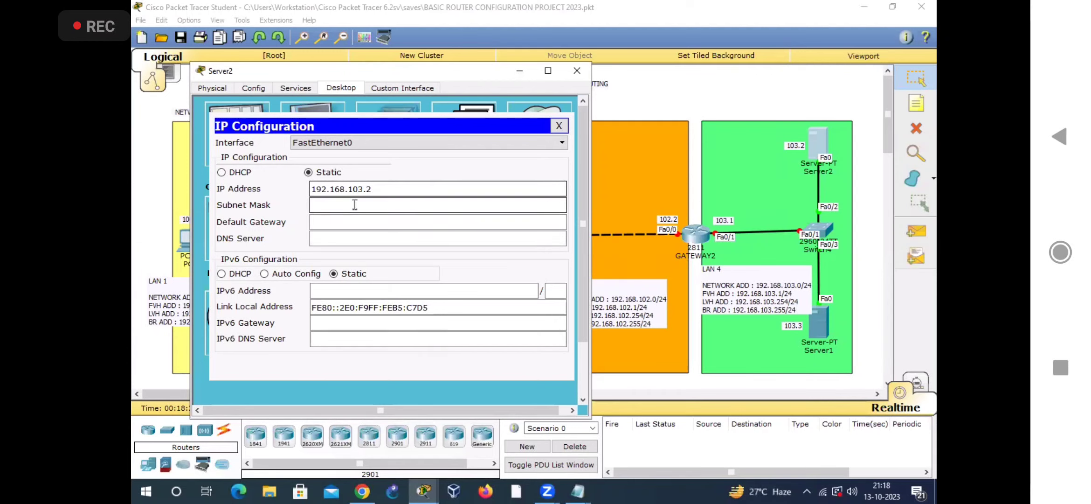
click(416, 223)
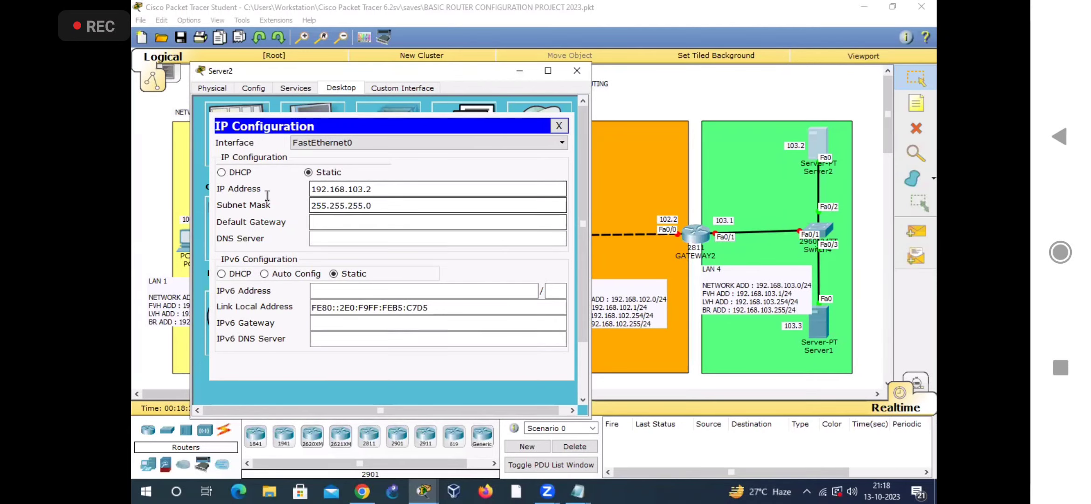
drag(311, 205, 372, 209)
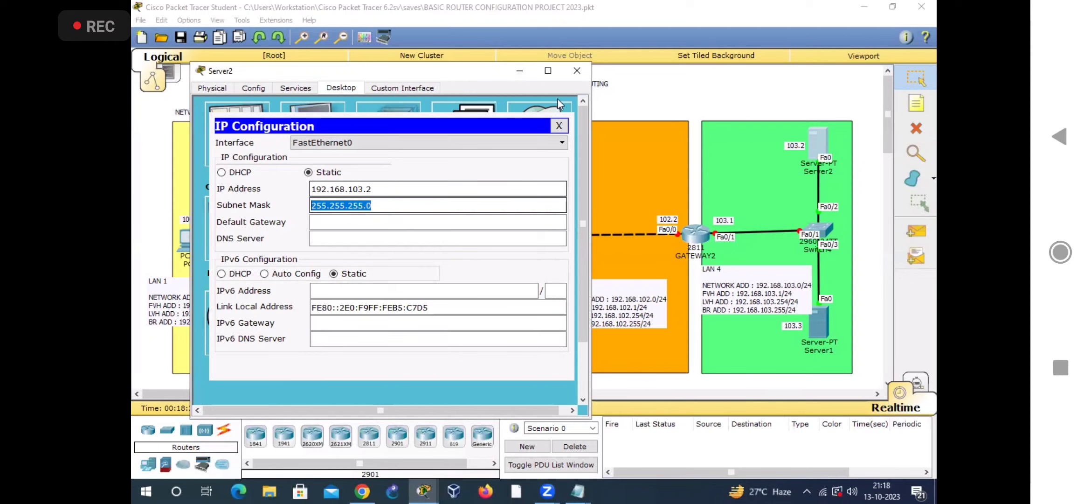
drag(465, 75, 558, 98)
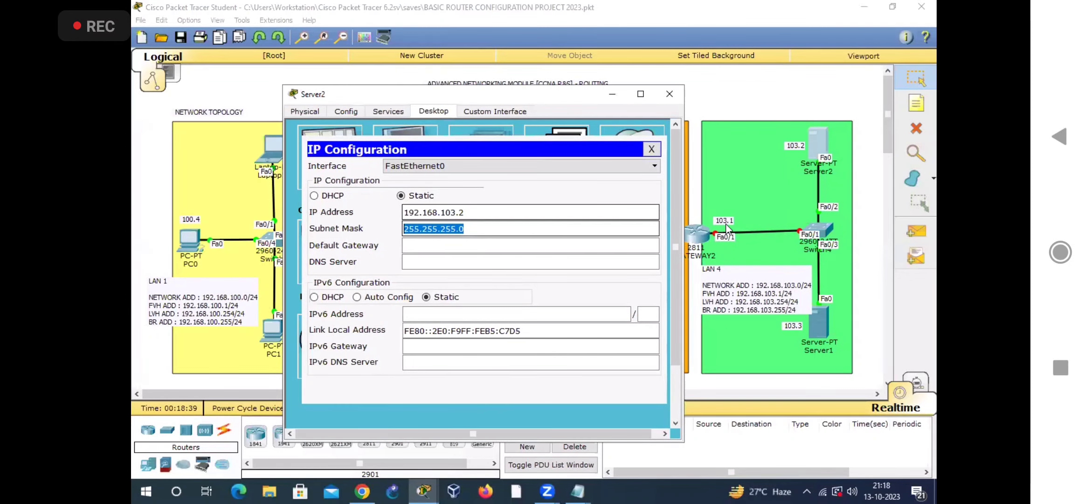
click(469, 246)
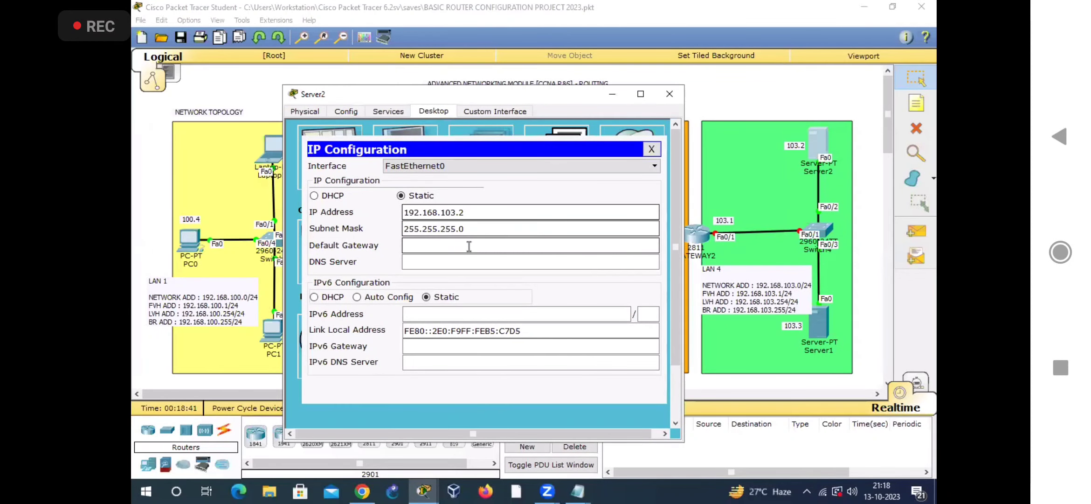
text(192.168.103.1)
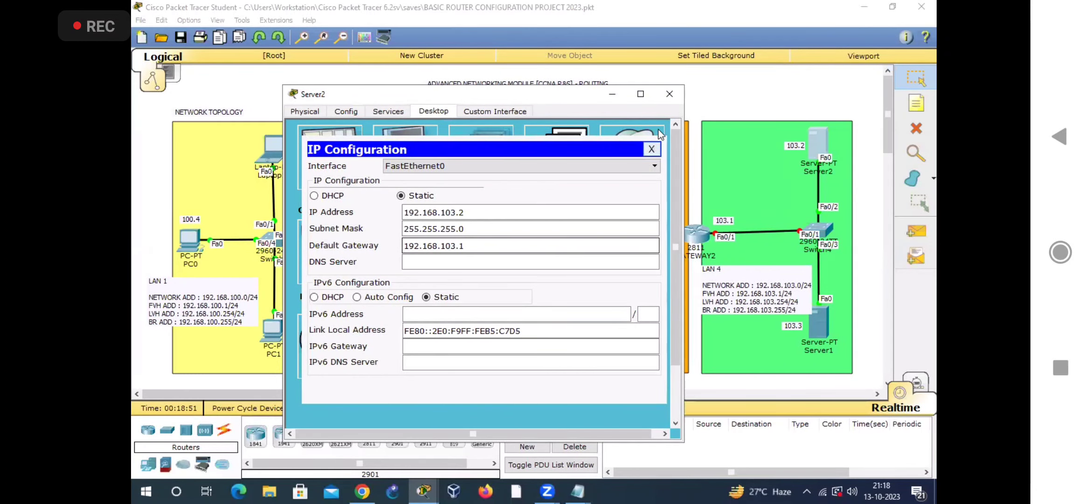
click(652, 150)
click(669, 93)
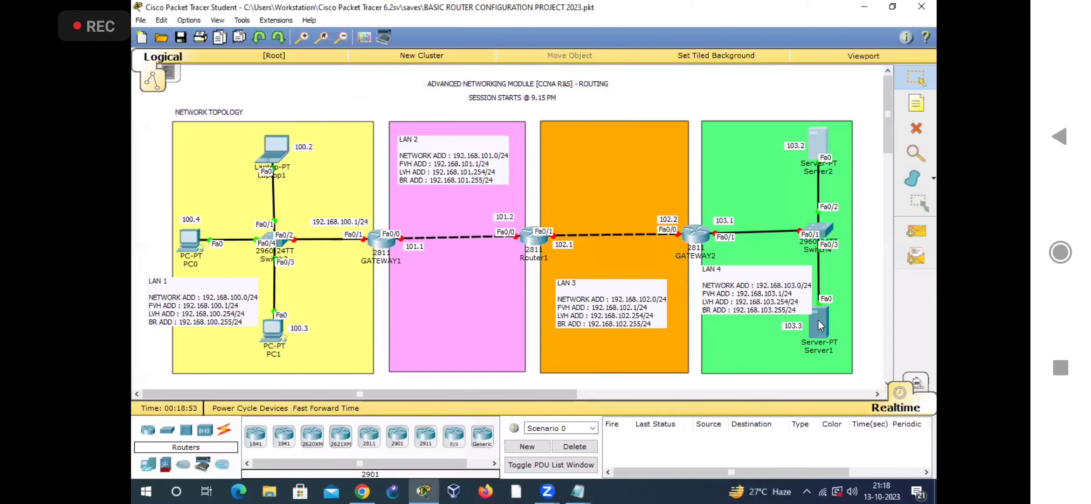
Step: Clear Server1's existing static IP configuration and enter the IP address 192.168.103.3
click(817, 320)
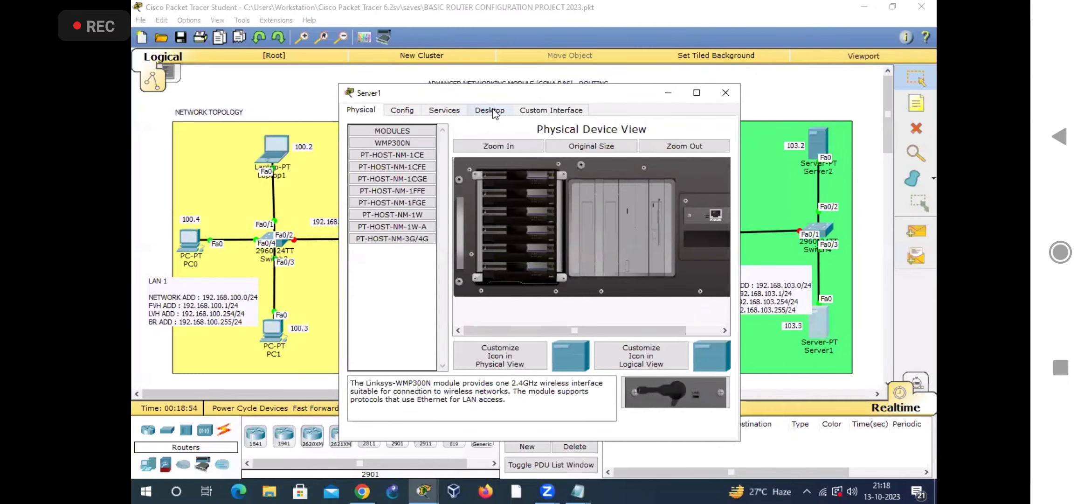
click(491, 110)
drag(513, 96, 463, 90)
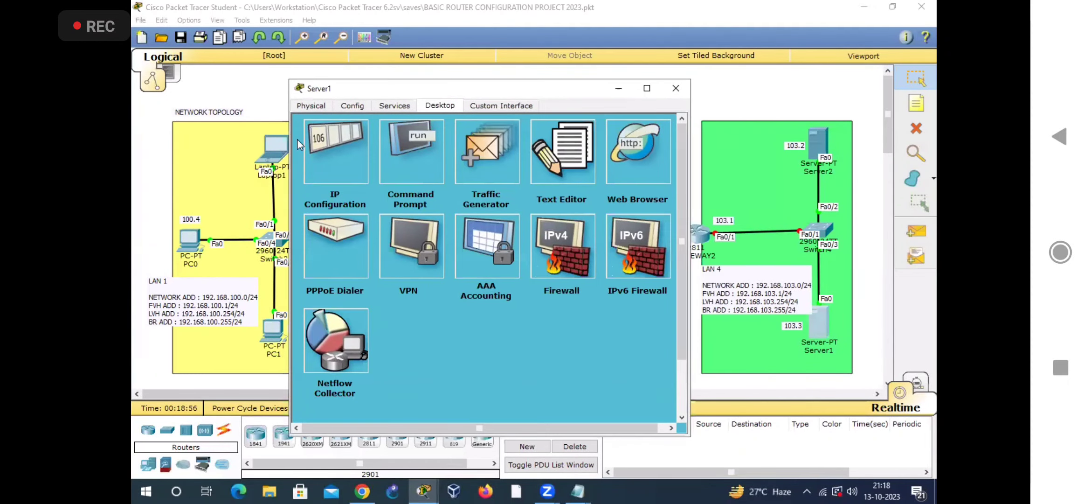
click(330, 137)
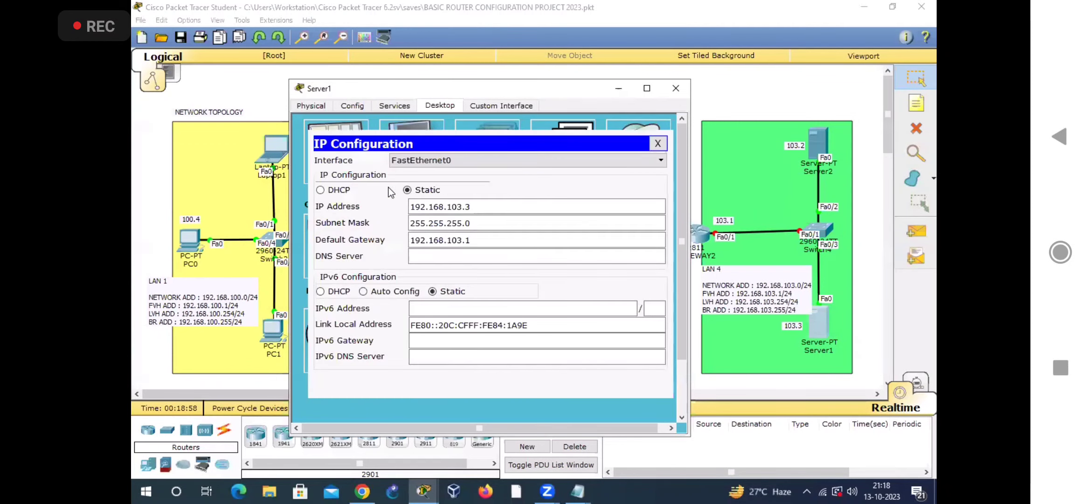
click(428, 190)
click(437, 208)
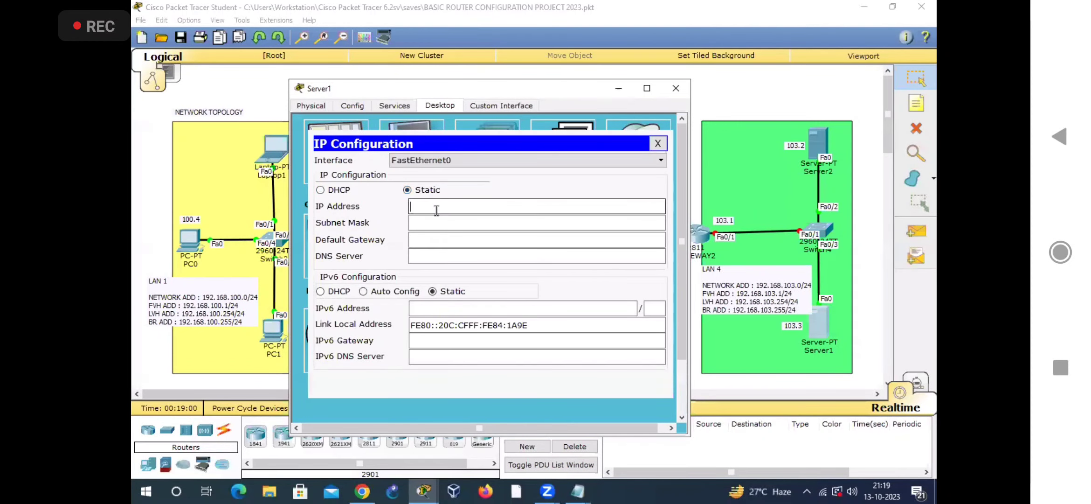
text(192.168.103.3)
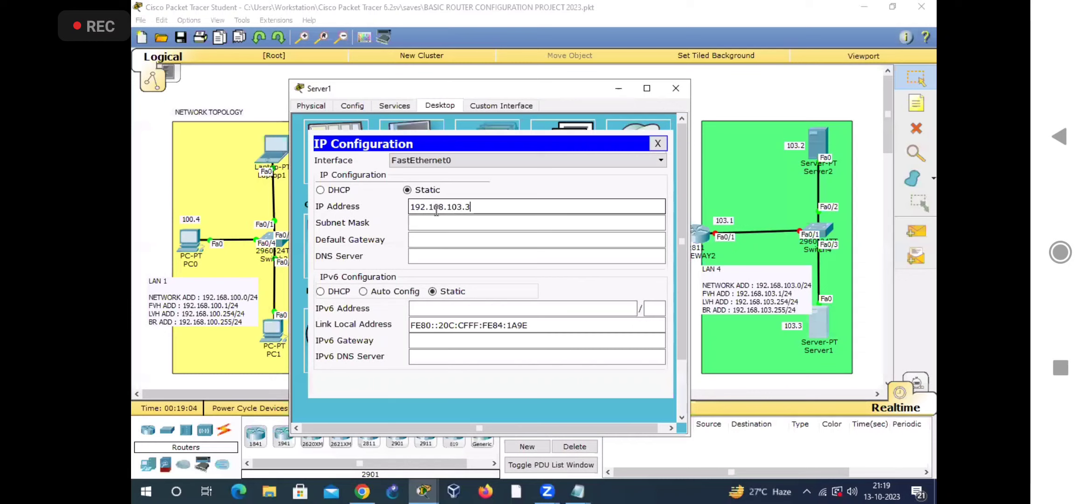
Step: Fill in Server1's subnet mask 255.255.255.0 and default gateway 192.168.103.1, and close its configuration window
click(436, 223)
click(432, 239)
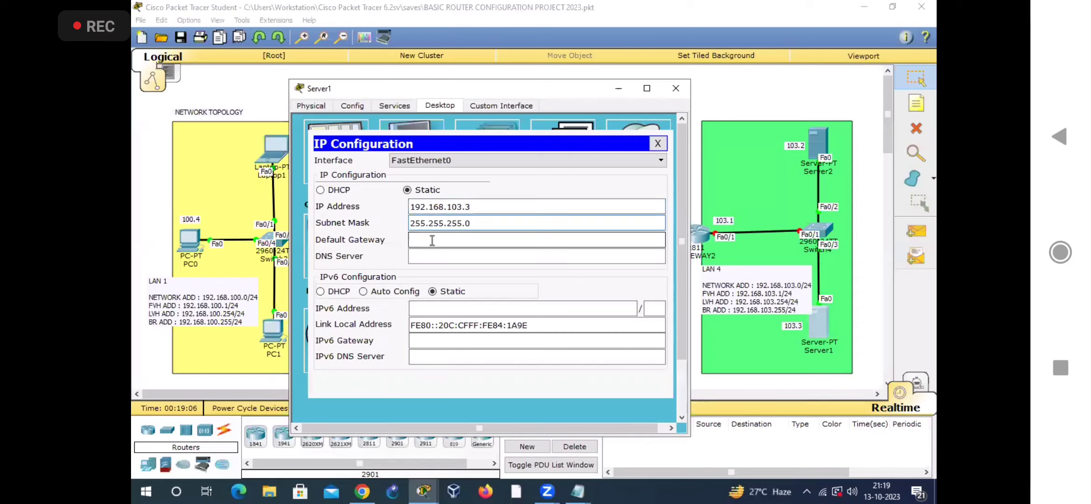
text(19)
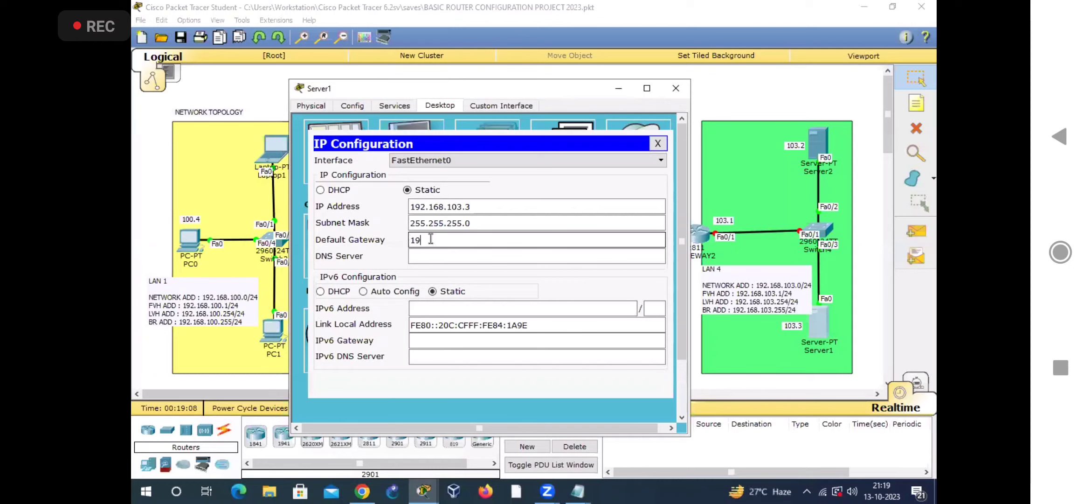
text(2.168.103.1)
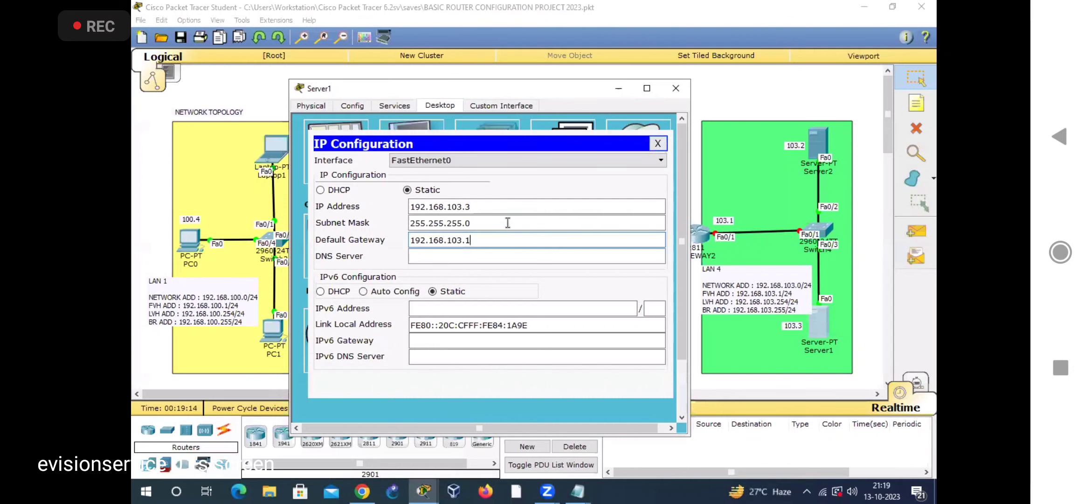
click(676, 89)
click(676, 88)
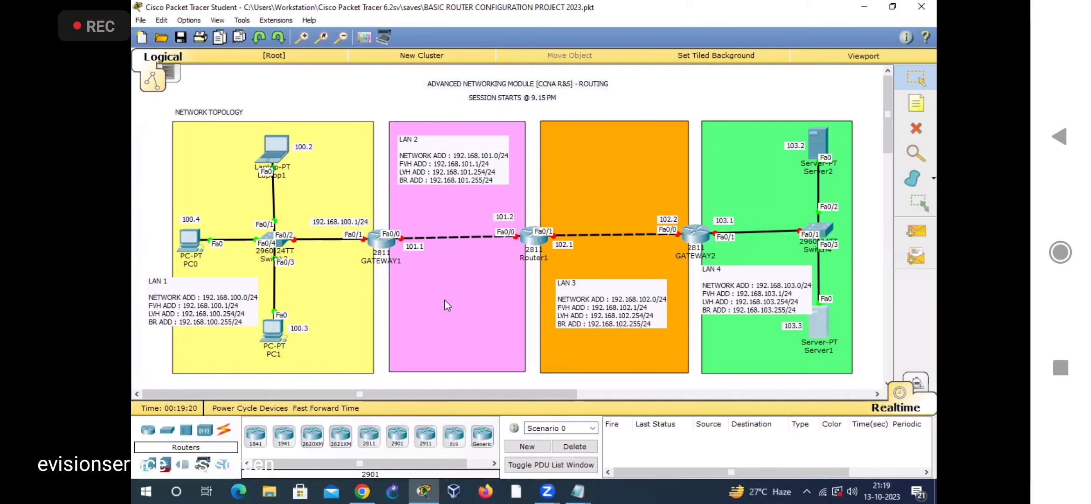
drag(377, 197, 692, 256)
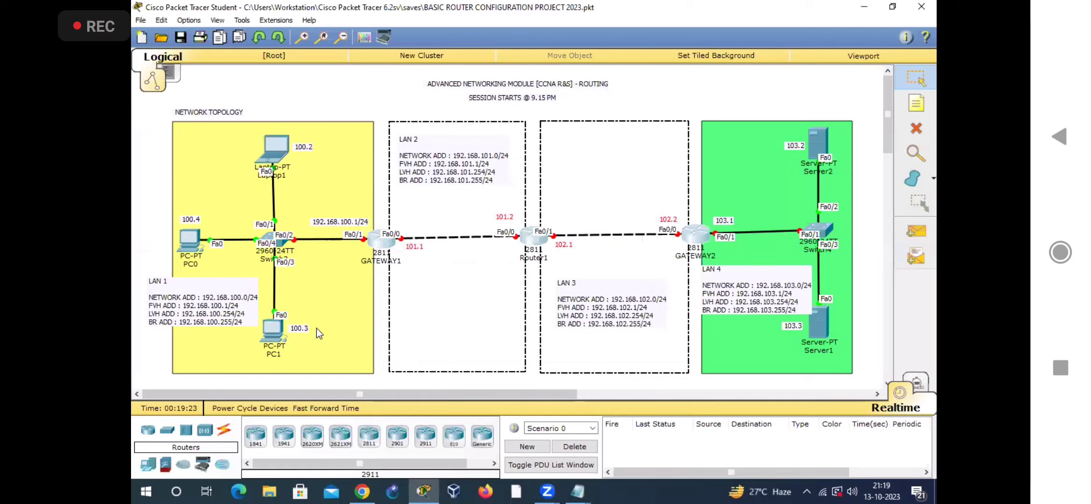
drag(378, 206, 725, 259)
click(442, 381)
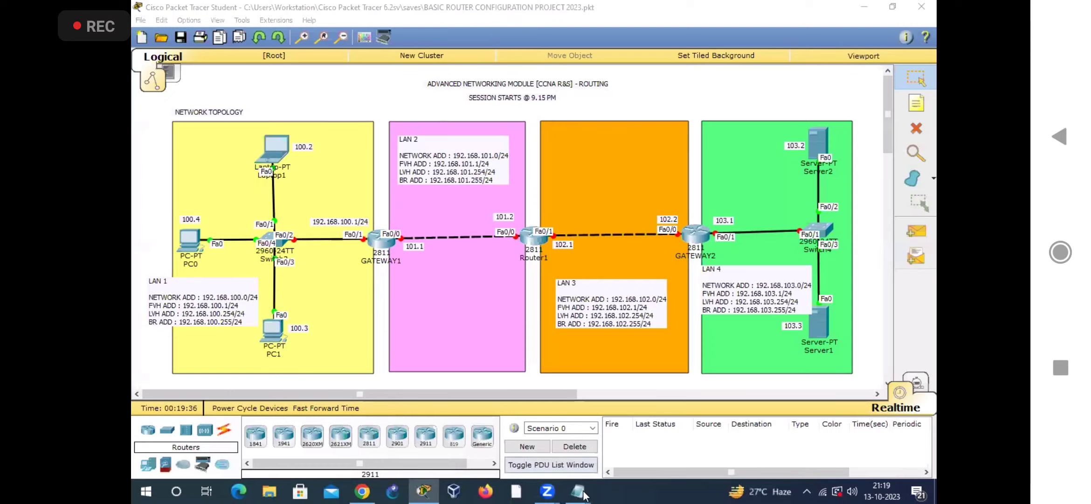
Step: Switch to the IOS 2023 notes in Notepad and read the definition of the Internetwork Operating System, checking the topology's routers alongside
click(513, 443)
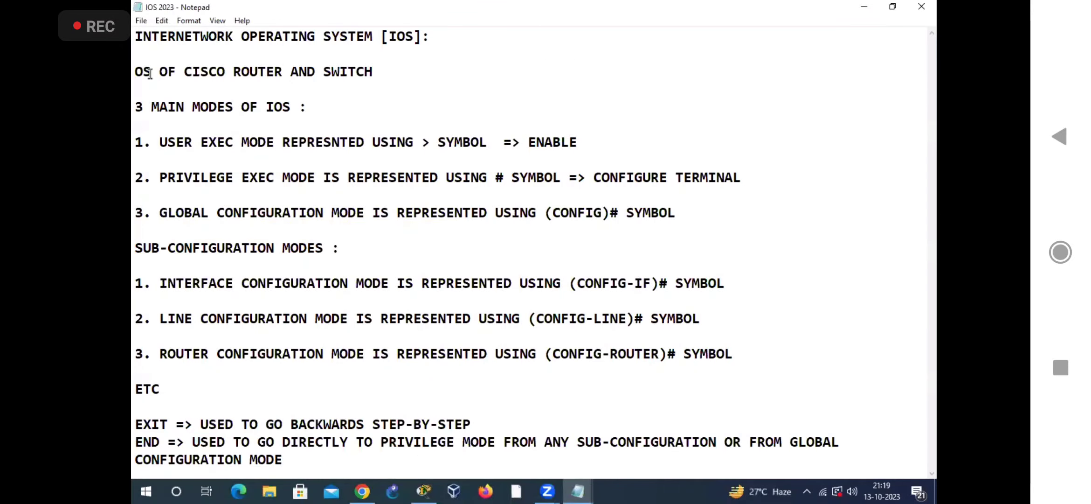
drag(135, 36, 381, 37)
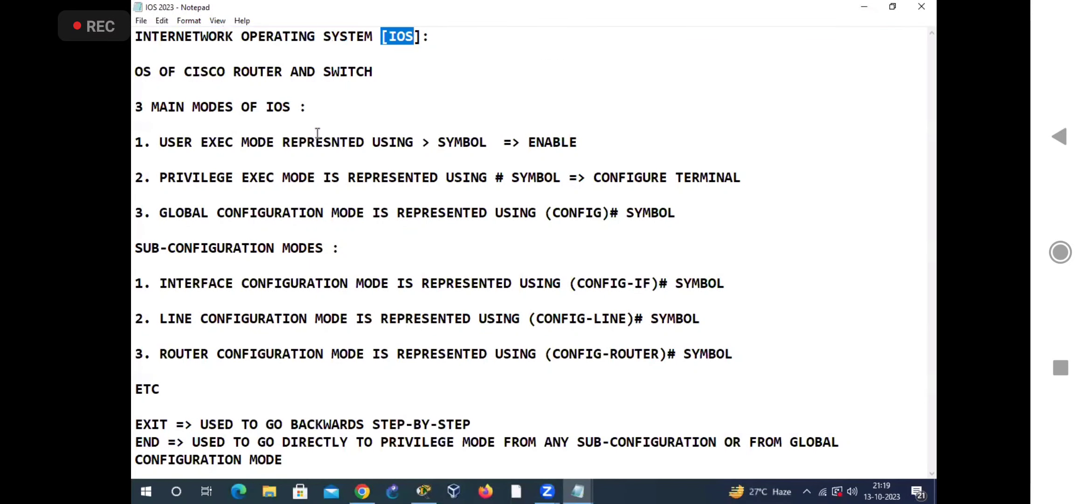
drag(135, 71, 386, 75)
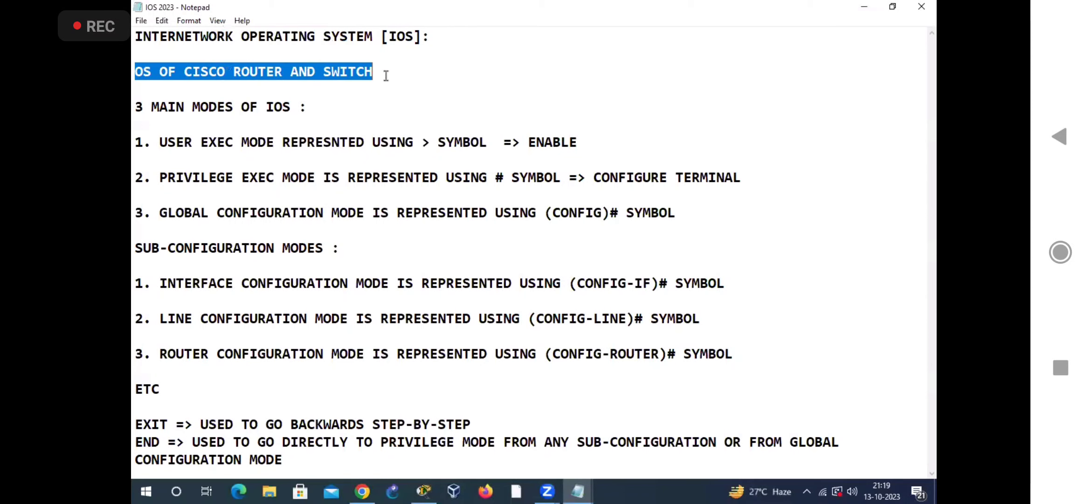
click(432, 491)
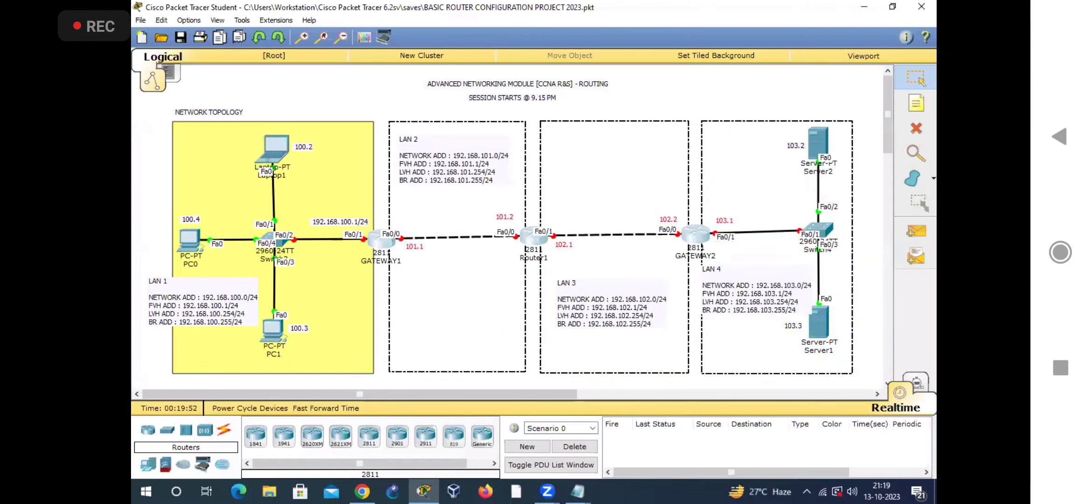
mouse_move(578, 491)
click(527, 427)
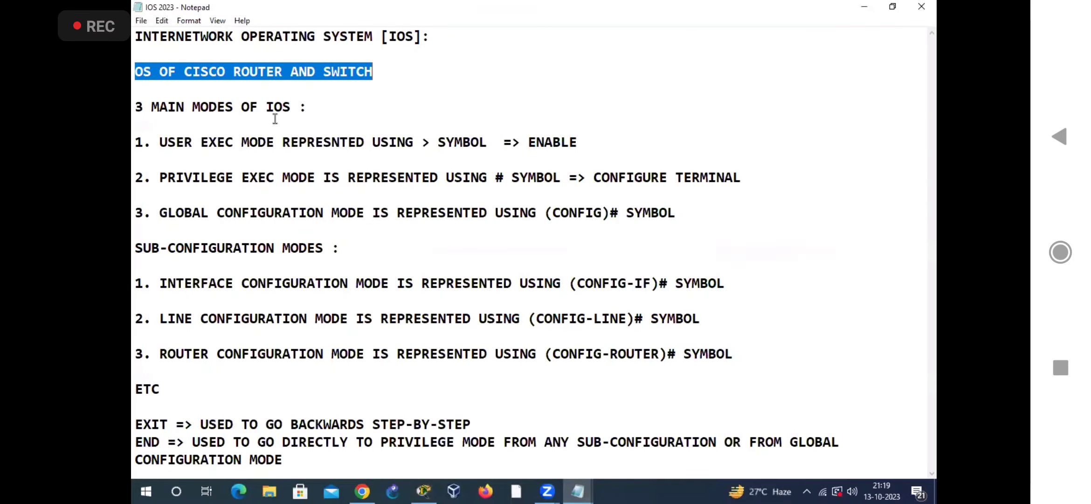
drag(136, 38, 466, 43)
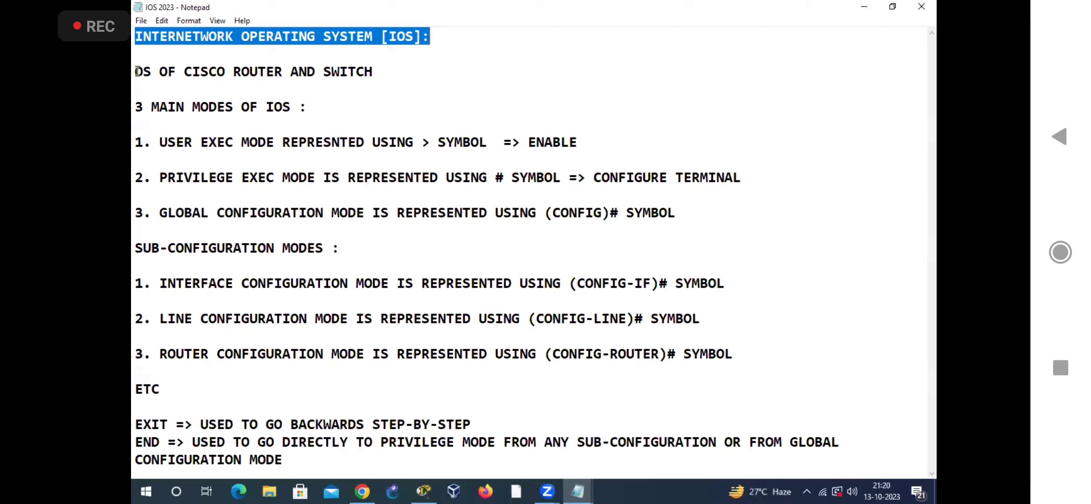
drag(431, 38, 135, 34)
Step: Read the notes on the three main IOS modes: user exec, privilege exec and global configuration
drag(135, 107, 241, 107)
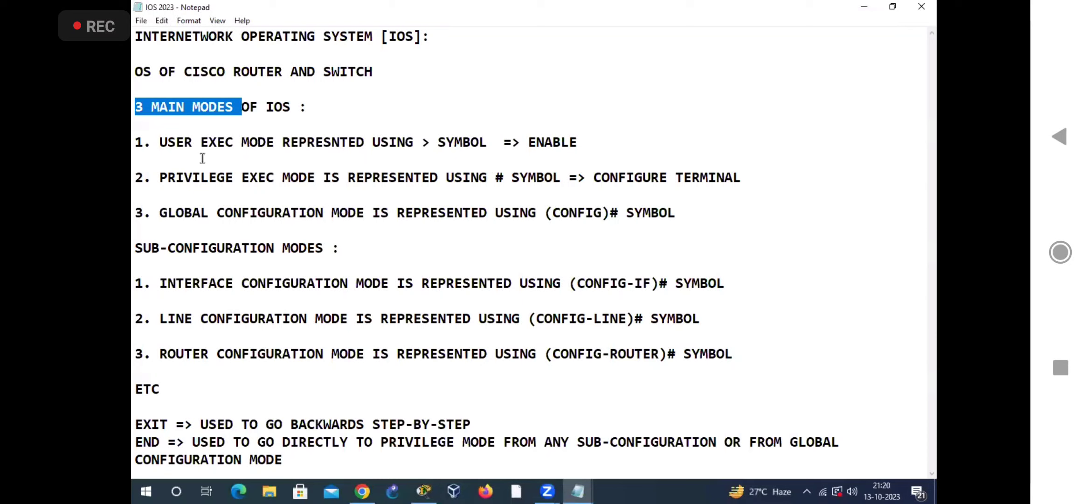
drag(159, 142, 274, 139)
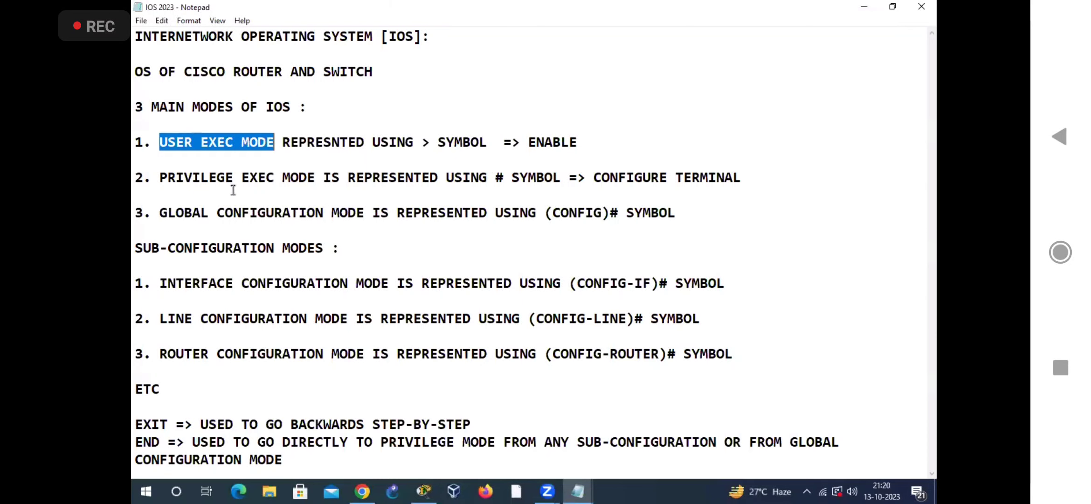
drag(152, 178, 321, 177)
drag(152, 214, 365, 215)
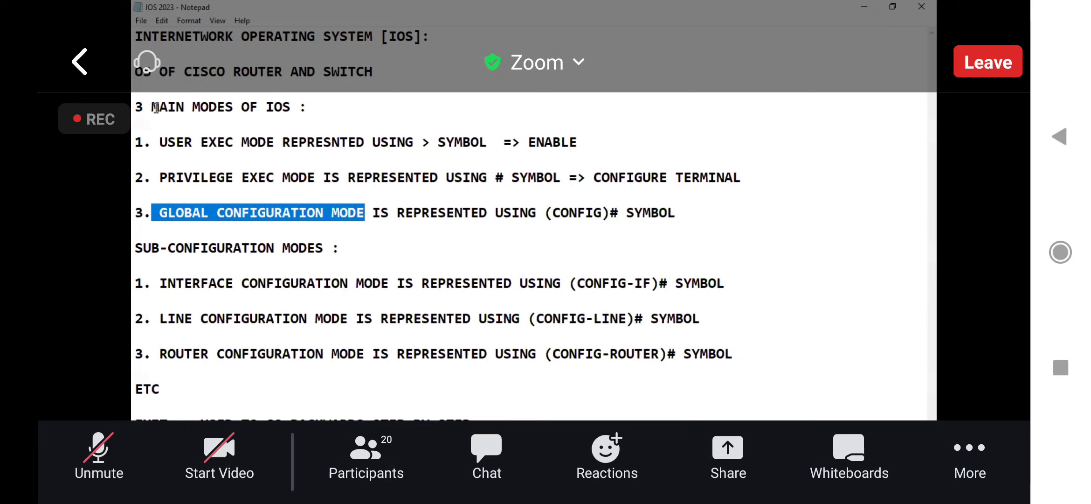
drag(153, 109, 233, 108)
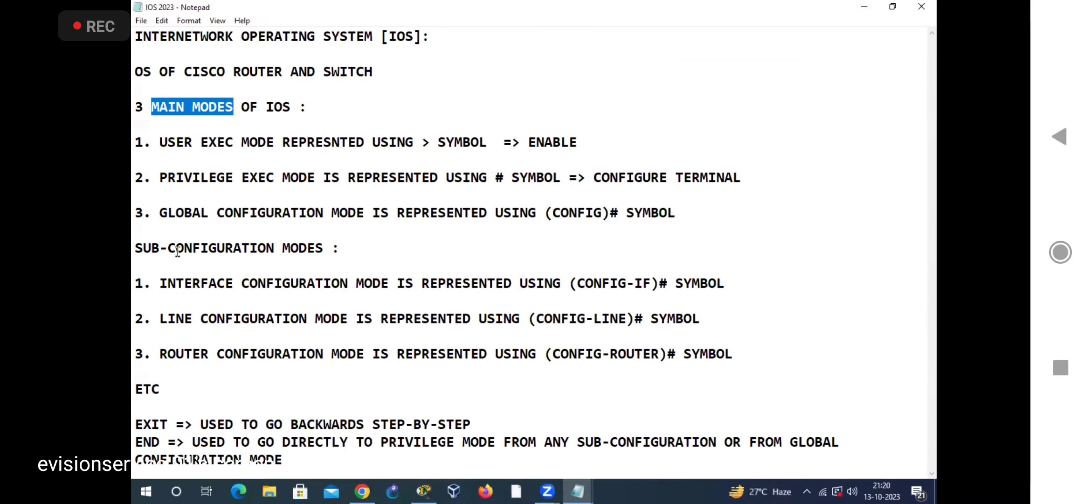
Step: Read the notes on the sub-configuration modes: interface, line and router configuration
drag(135, 247, 340, 248)
drag(153, 283, 373, 285)
drag(151, 318, 359, 318)
drag(159, 353, 366, 357)
double_click(147, 389)
drag(135, 247, 275, 248)
click(237, 333)
Step: Review global configuration mode against the sub-configuration modes in the notes, and go over the full list of modes again
drag(160, 213, 366, 212)
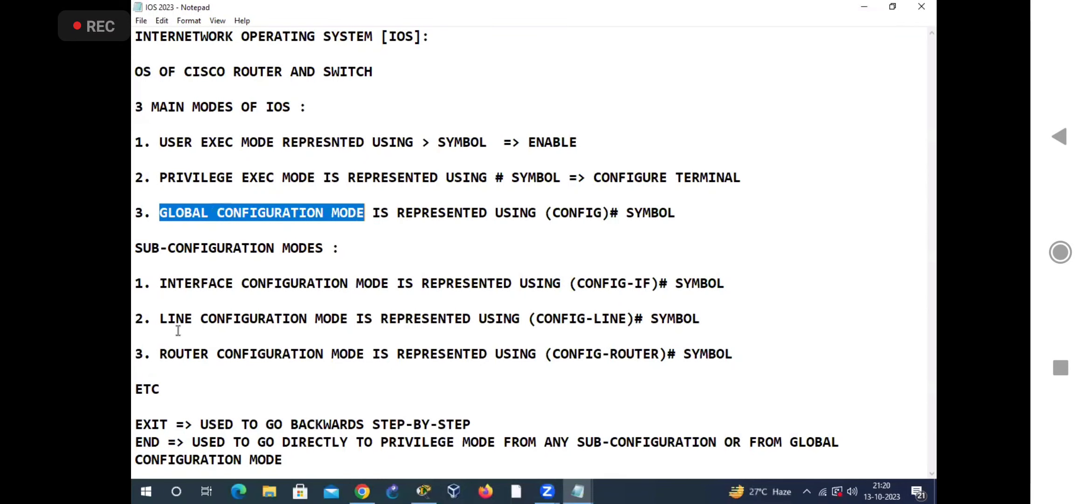
drag(162, 283, 248, 370)
drag(160, 213, 363, 213)
drag(135, 247, 341, 249)
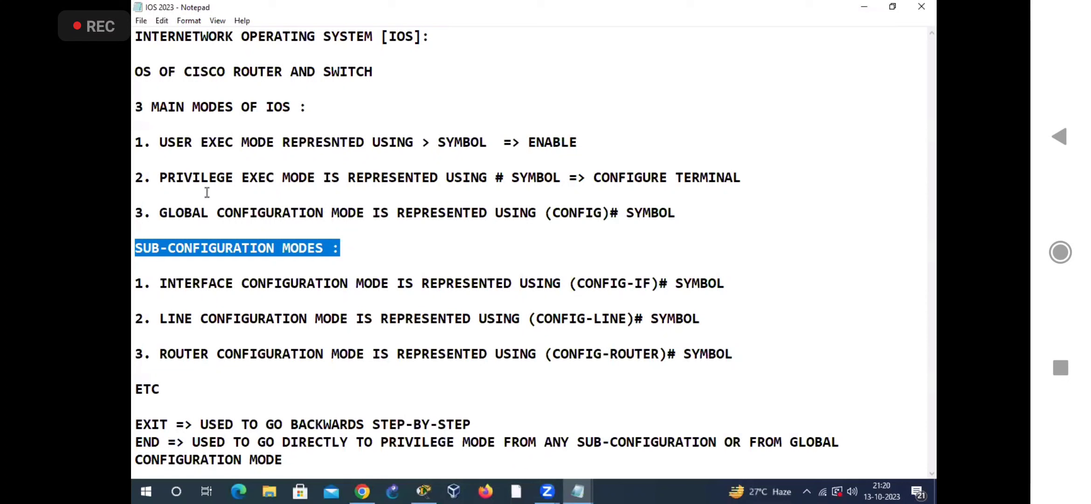
click(198, 160)
drag(160, 140, 292, 370)
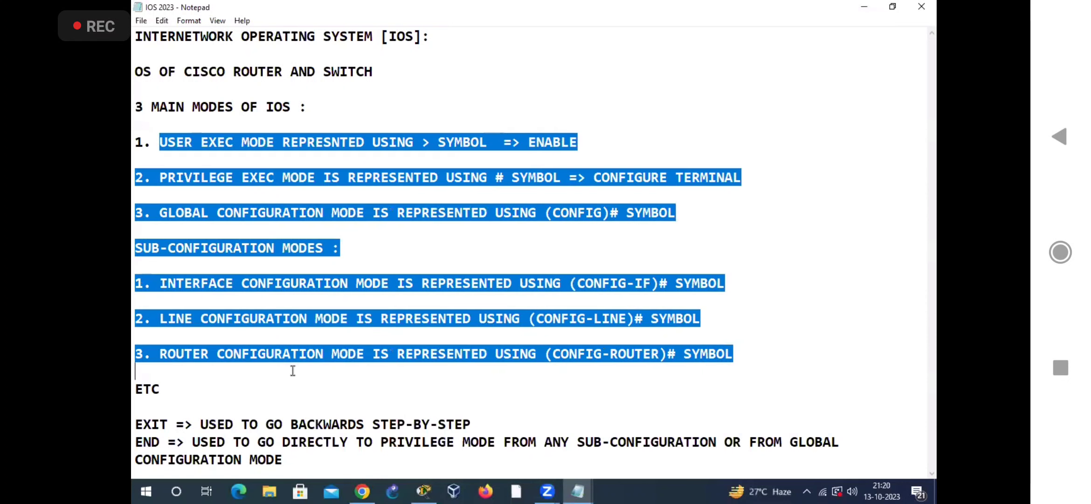
click(156, 139)
drag(152, 140, 360, 244)
click(334, 264)
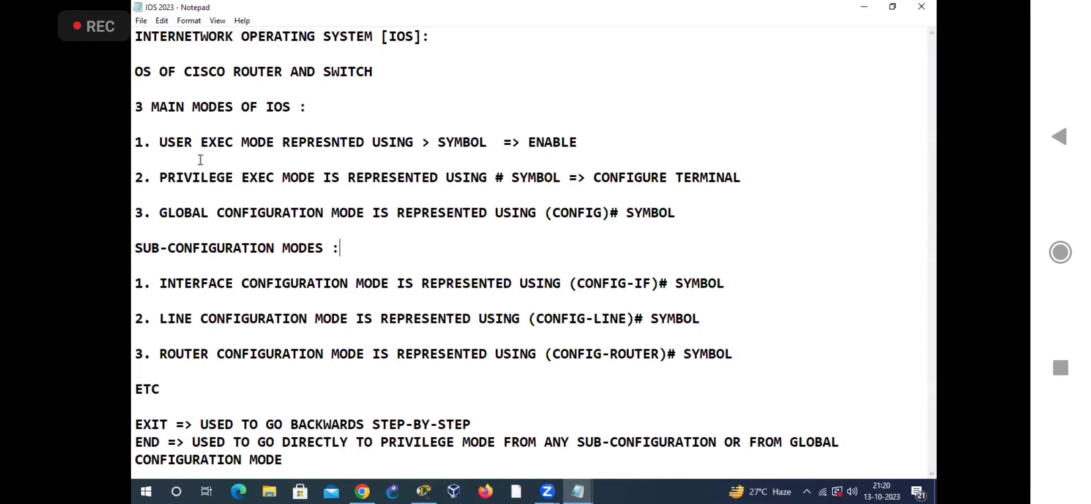
Step: Highlight the three main IOS modes in the notes along with their >, # and (CONFIG)# symbols
double_click(270, 105)
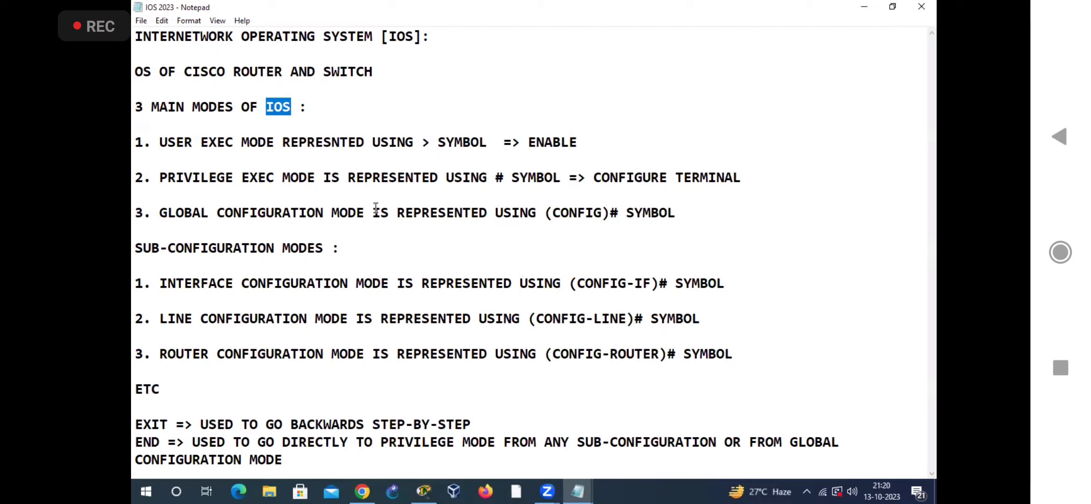
drag(160, 142, 274, 142)
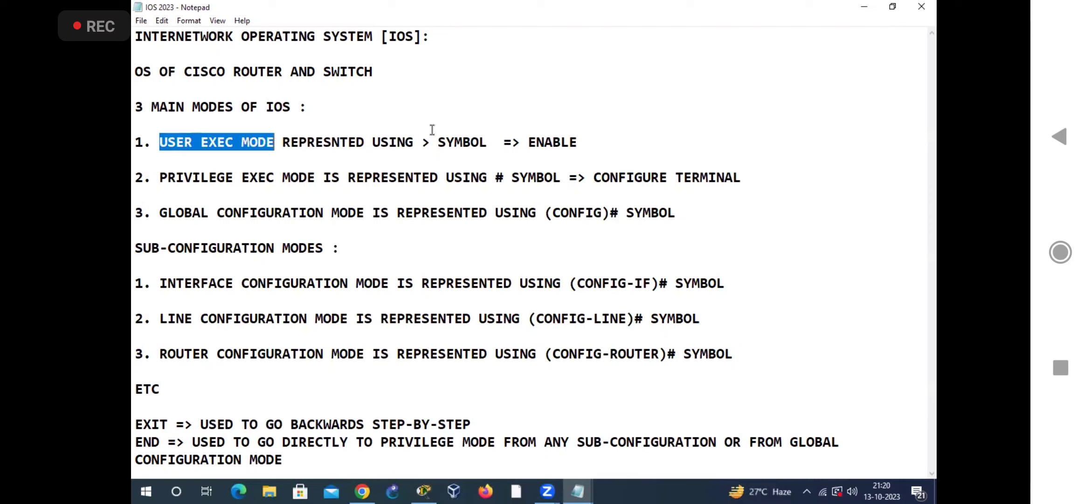
drag(419, 143, 437, 142)
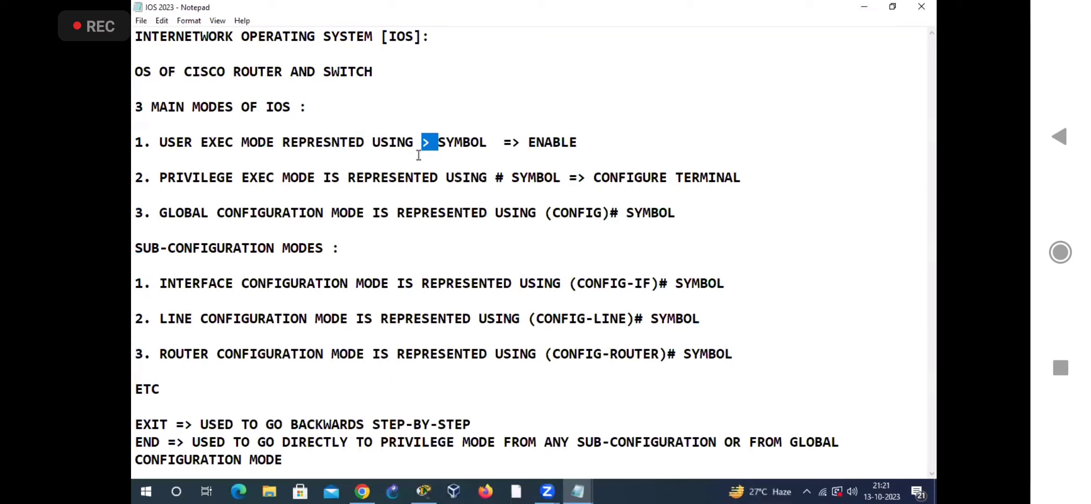
drag(150, 178, 317, 177)
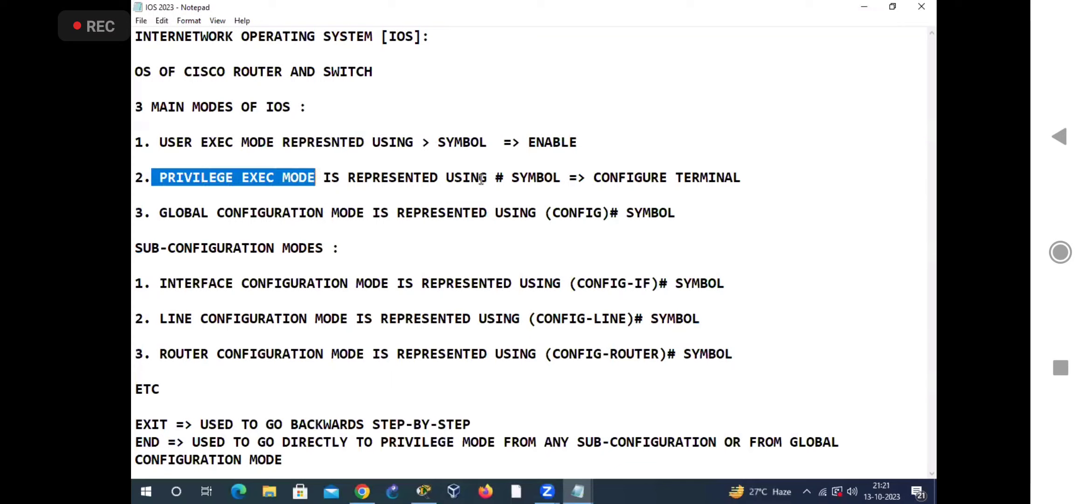
click(496, 178)
drag(495, 177, 509, 177)
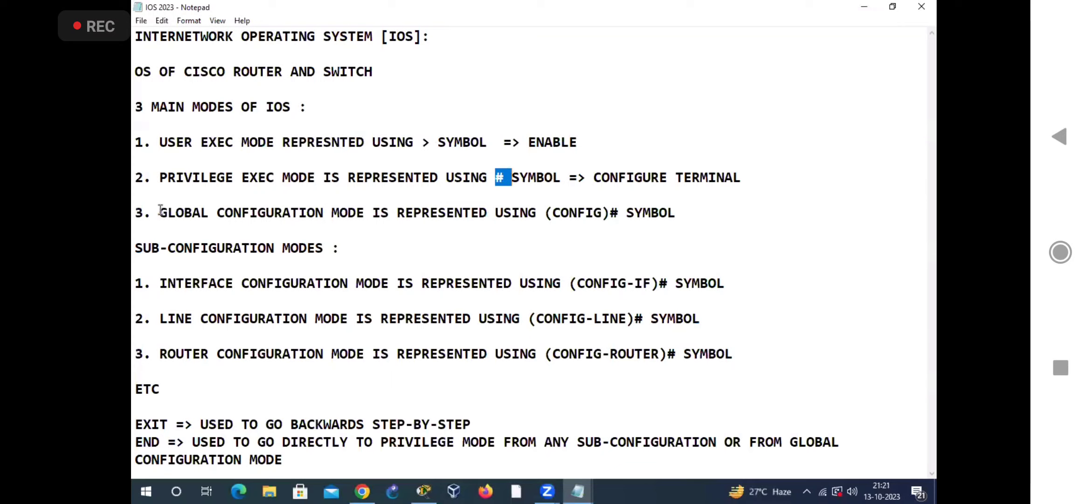
drag(159, 213, 367, 212)
drag(546, 213, 621, 214)
Step: Highlight the interface, line and router configuration modes and their prompt symbols in the notes
drag(260, 106, 292, 107)
drag(159, 285, 387, 285)
drag(570, 282, 668, 283)
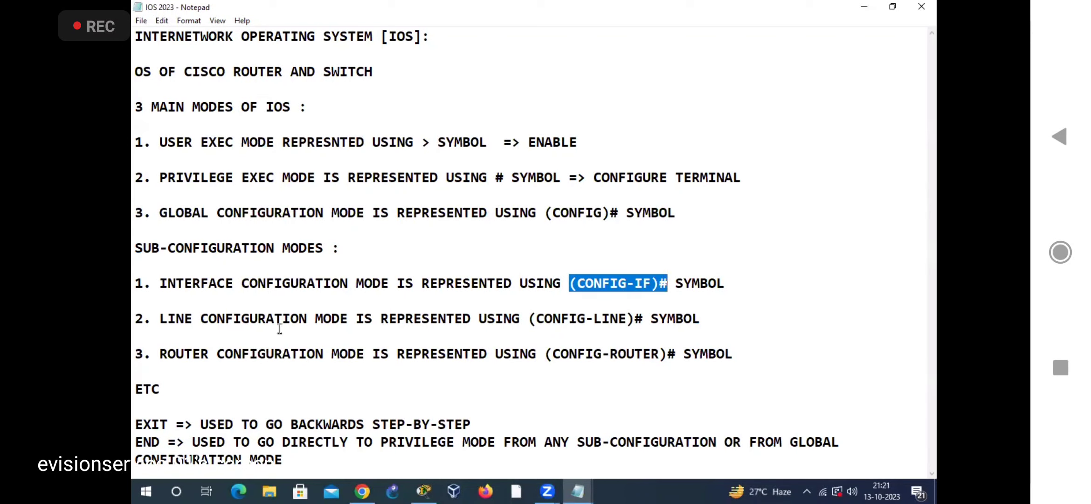
drag(159, 318, 357, 322)
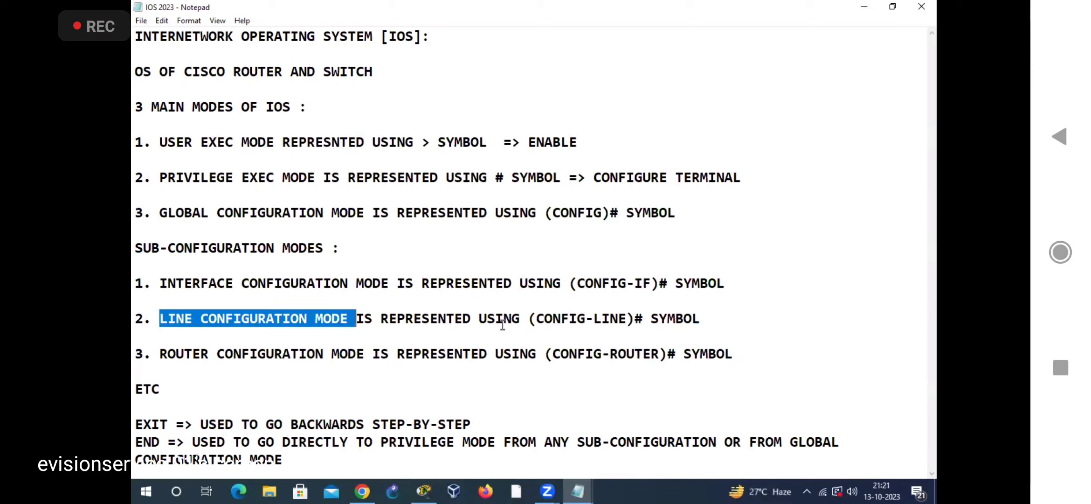
drag(529, 319, 643, 322)
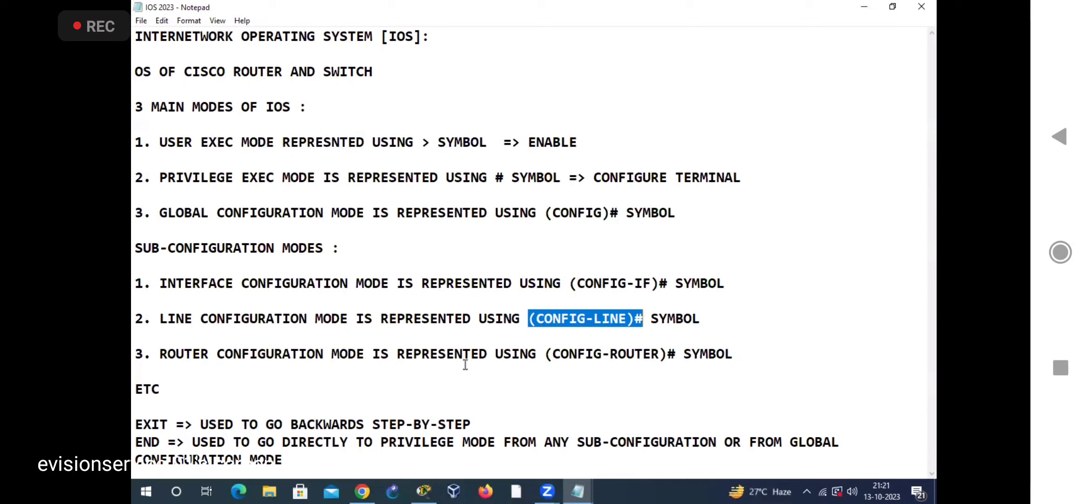
drag(160, 355, 365, 356)
drag(546, 354, 676, 356)
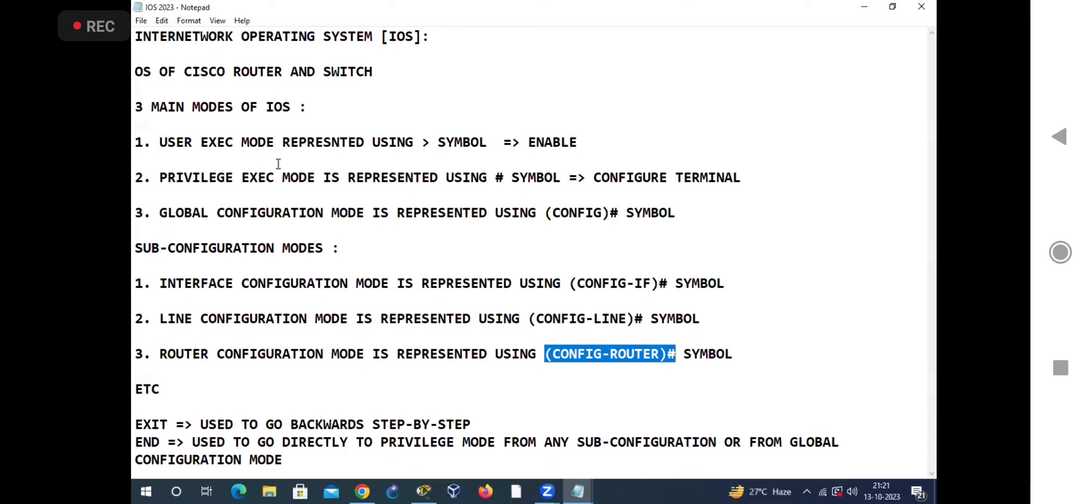
Step: Go over the order of the main modes by highlighting user exec, privilege exec and global configuration mode
click(316, 171)
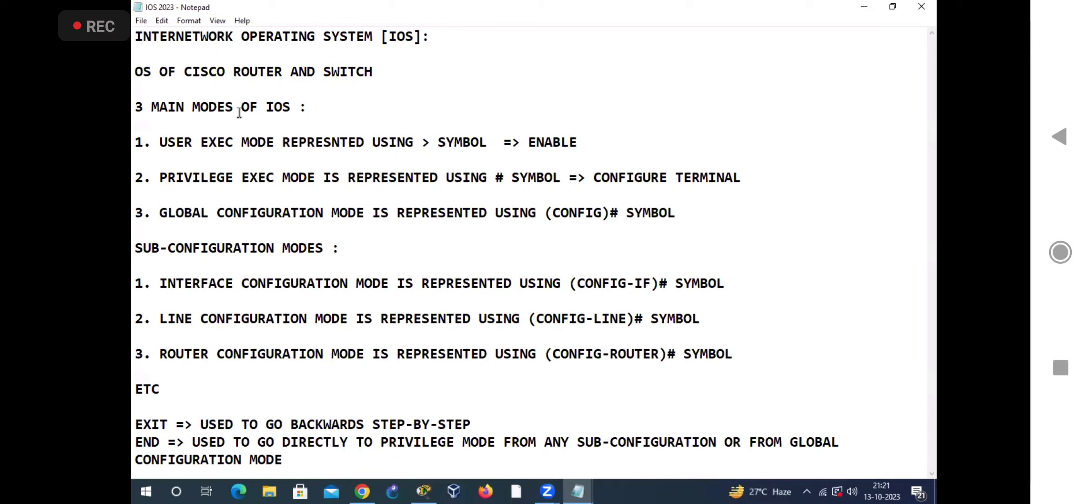
drag(159, 142, 276, 141)
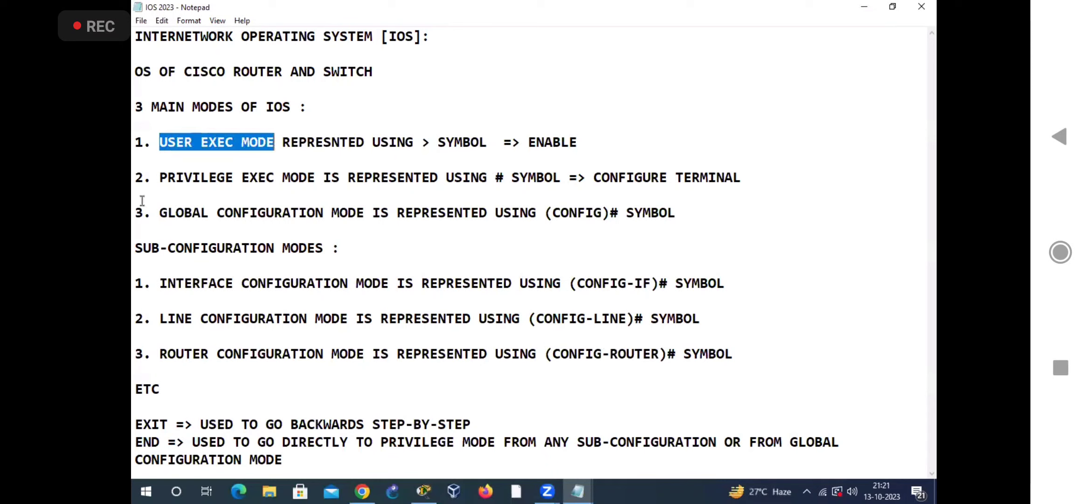
drag(158, 177, 280, 185)
drag(314, 176, 316, 178)
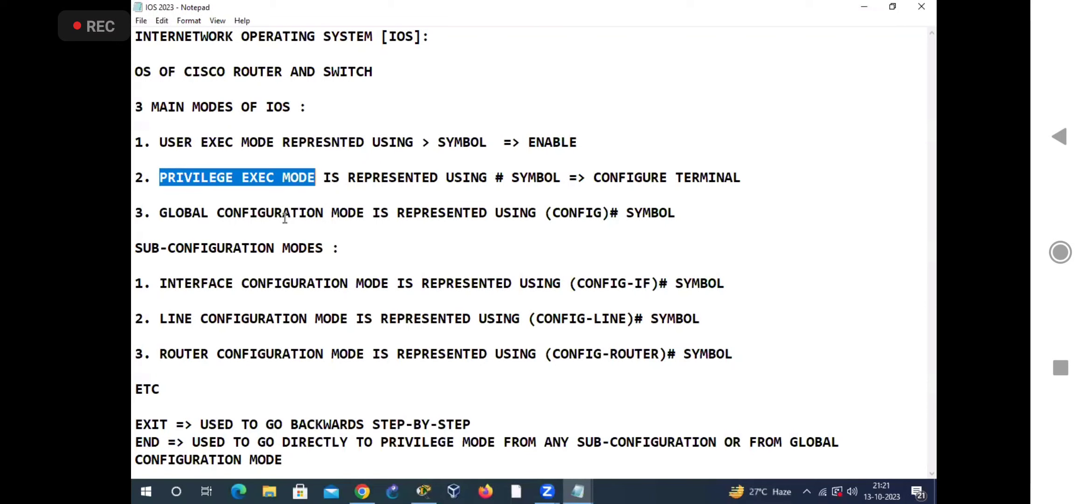
click(239, 229)
drag(157, 176, 319, 177)
drag(155, 211, 366, 205)
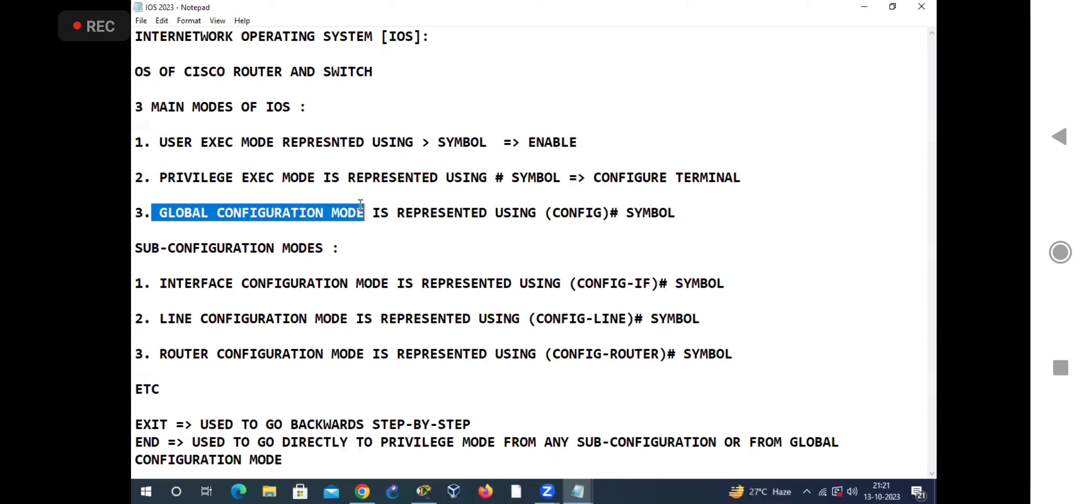
click(480, 75)
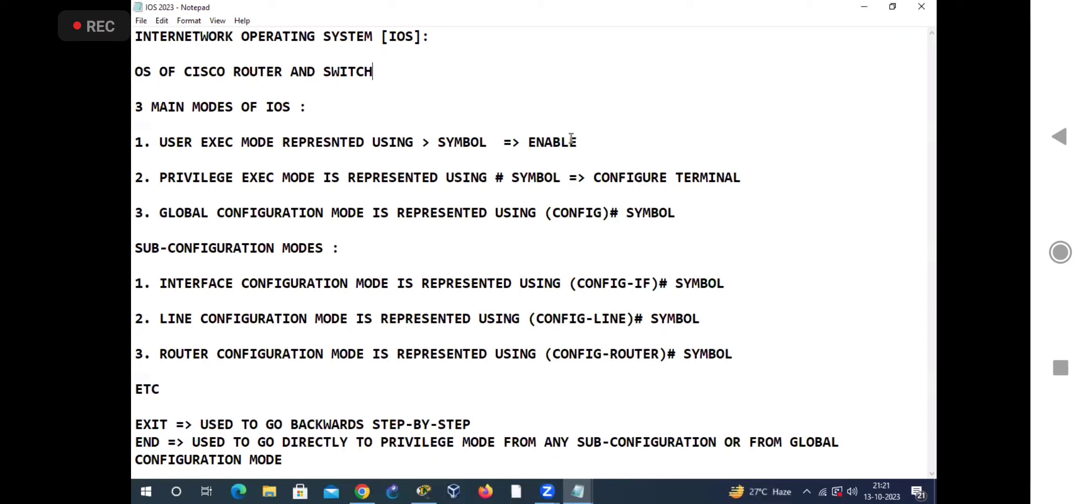
Step: Write "Commands" over the notes and tick all six modes with the annotation pen, clearing the marks at the end
mouse_move(682, 110)
mouse_down()
mouse_move(760, 104)
mouse_move(835, 52)
mouse_move(845, 26)
mouse_move(866, 61)
mouse_move(901, 67)
mouse_up()
drag(154, 134, 185, 123)
drag(148, 174, 193, 151)
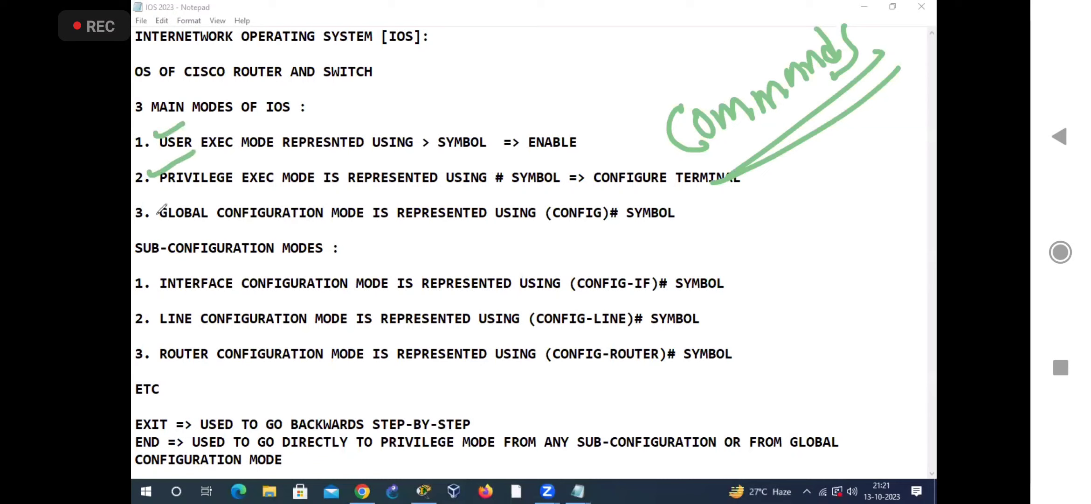
drag(146, 202, 202, 178)
drag(148, 276, 177, 257)
drag(154, 312, 177, 300)
drag(156, 347, 181, 333)
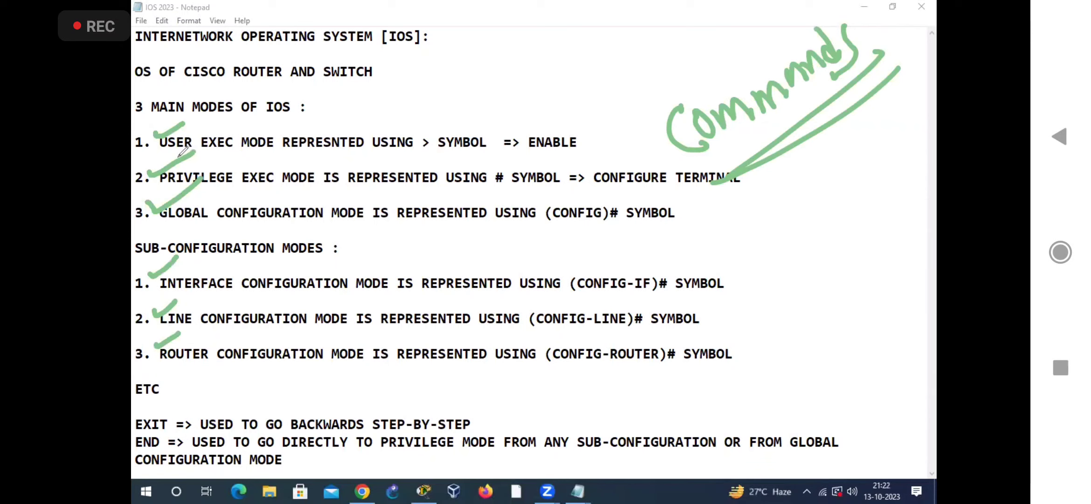
mouse_move(770, 181)
mouse_down()
mouse_move(912, 101)
mouse_move(879, 140)
mouse_up()
key(e)
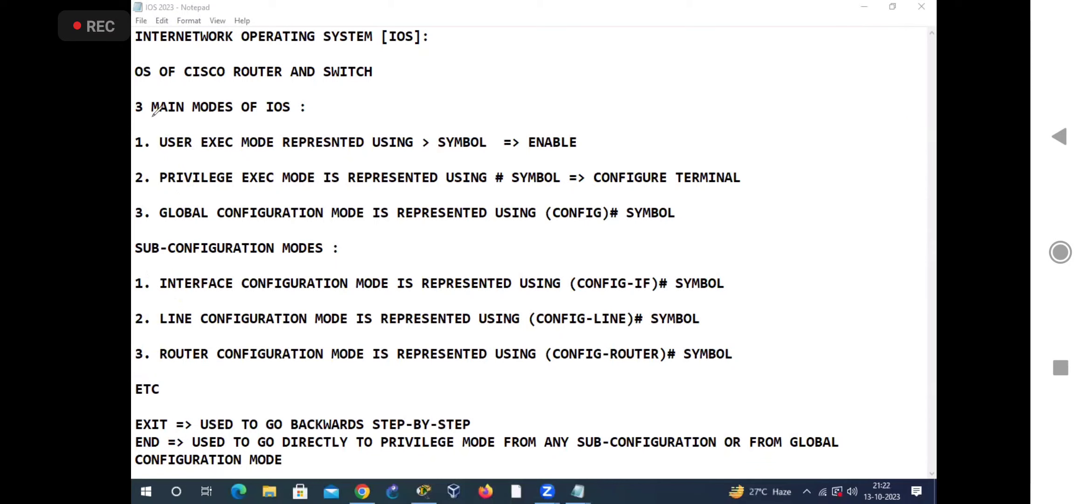
Step: Mark ENABLE as the command leading from user exec mode to privilege exec mode, circle > and #, and clear the marks
drag(152, 116, 210, 119)
drag(138, 161, 191, 140)
mouse_move(527, 150)
mouse_down()
mouse_move(638, 129)
mouse_move(508, 154)
mouse_move(578, 160)
mouse_up()
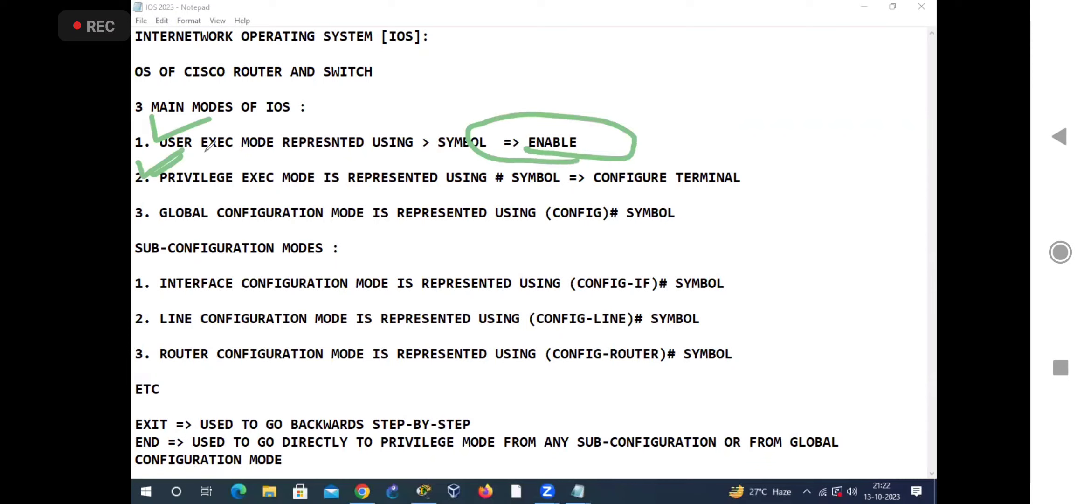
mouse_move(446, 136)
mouse_down()
mouse_move(409, 140)
mouse_move(414, 154)
mouse_up()
drag(506, 169, 496, 193)
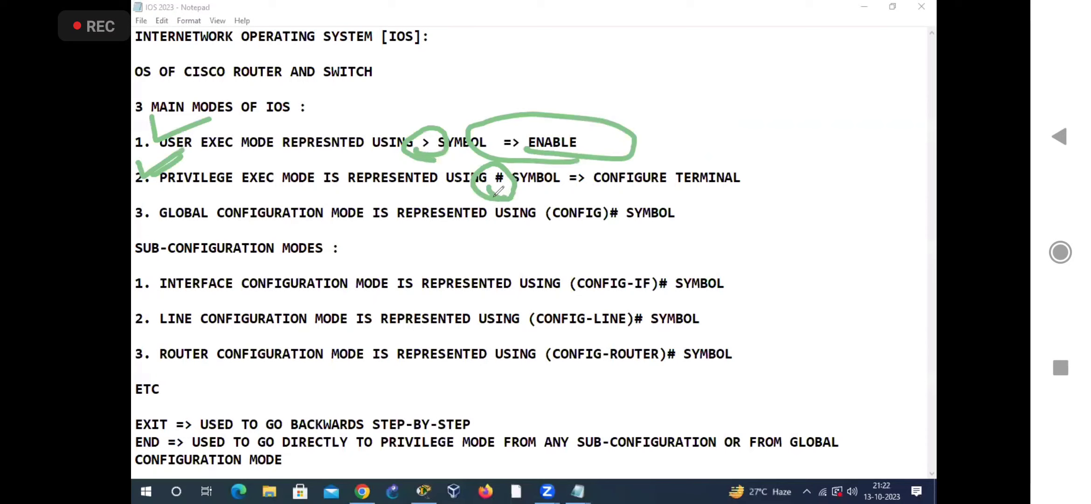
click(670, 47)
Step: Circle CONFIGURE TERMINAL and draw an arrow from # to (CONFIG)# to show the move into global configuration mode
mouse_move(485, 189)
mouse_down()
mouse_move(472, 182)
mouse_move(487, 190)
mouse_up()
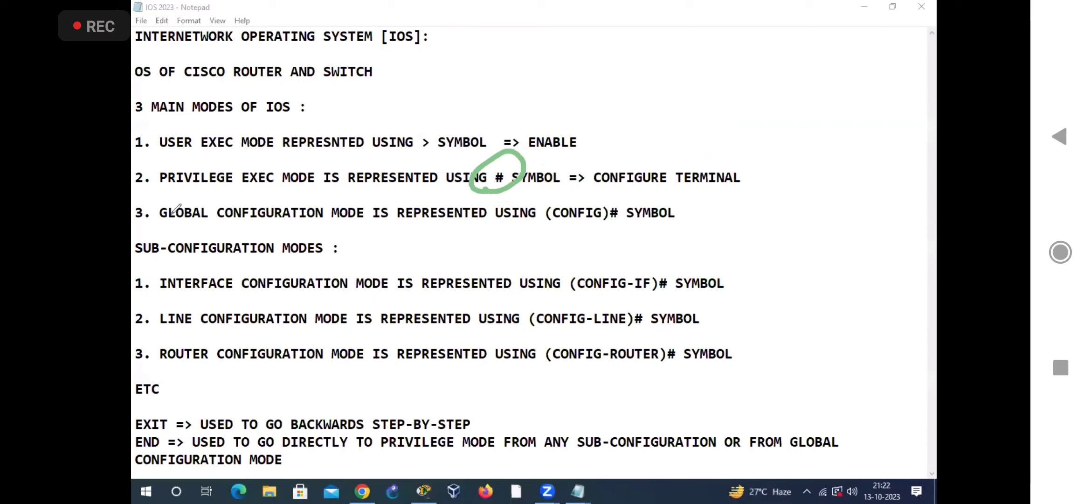
drag(155, 182, 135, 239)
mouse_move(590, 189)
mouse_down()
mouse_move(726, 142)
mouse_move(575, 174)
mouse_move(658, 189)
mouse_up()
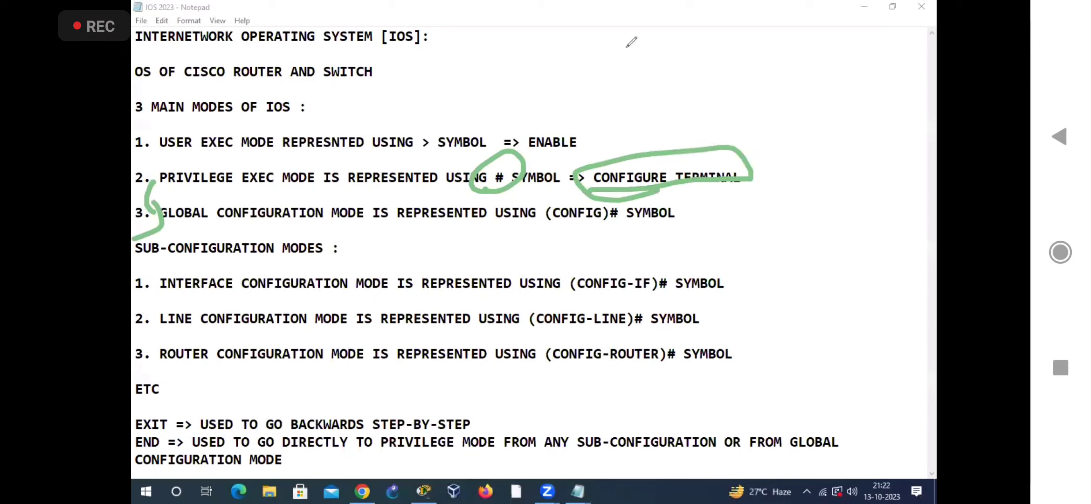
click(680, 46)
mouse_move(567, 156)
mouse_down()
mouse_move(690, 114)
mouse_move(621, 200)
mouse_up()
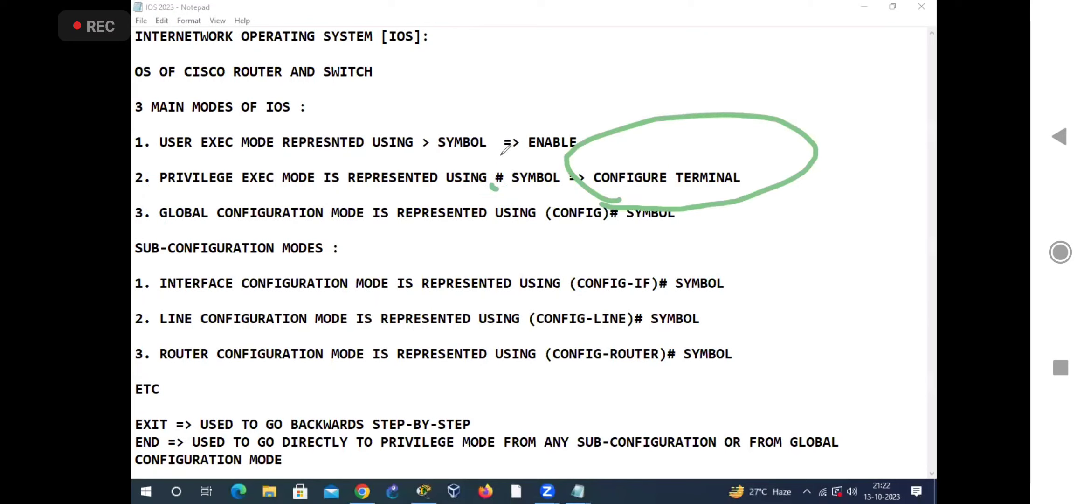
mouse_move(496, 186)
mouse_down()
mouse_move(570, 201)
mouse_move(569, 183)
mouse_up()
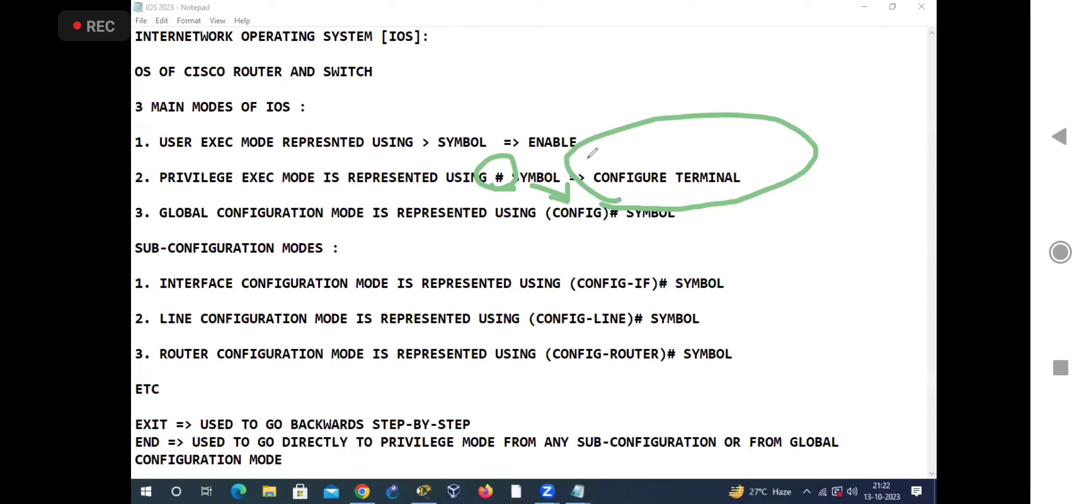
Step: Tick the EXIT note and write "EXIT" beside (CONFIG)#, ticking global configuration and privilege exec modes
drag(132, 414, 169, 401)
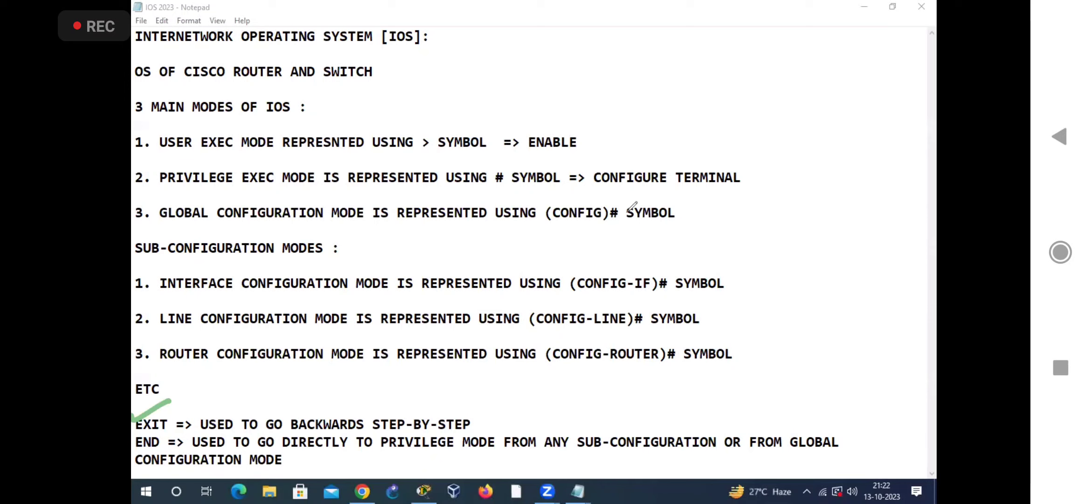
drag(399, 368, 403, 414)
mouse_move(394, 405)
mouse_down()
mouse_move(404, 414)
mouse_move(424, 392)
mouse_up()
mouse_move(636, 189)
mouse_down()
mouse_move(634, 231)
mouse_move(659, 216)
mouse_move(655, 226)
mouse_up()
drag(657, 210, 649, 227)
mouse_move(665, 207)
mouse_down()
mouse_move(666, 224)
mouse_move(690, 198)
mouse_move(697, 233)
mouse_up()
drag(152, 204, 188, 204)
drag(134, 170, 182, 160)
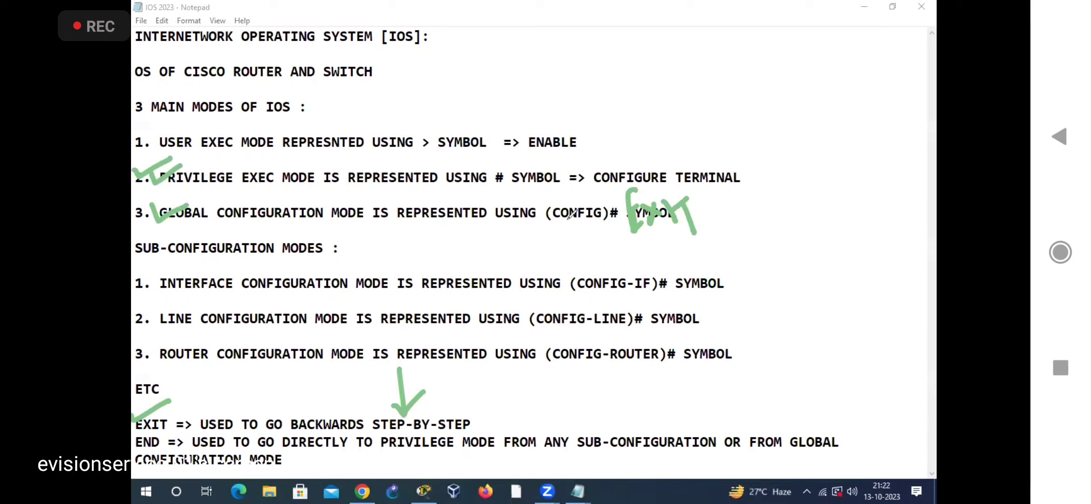
mouse_move(638, 243)
mouse_down()
mouse_move(678, 225)
mouse_move(680, 236)
mouse_up()
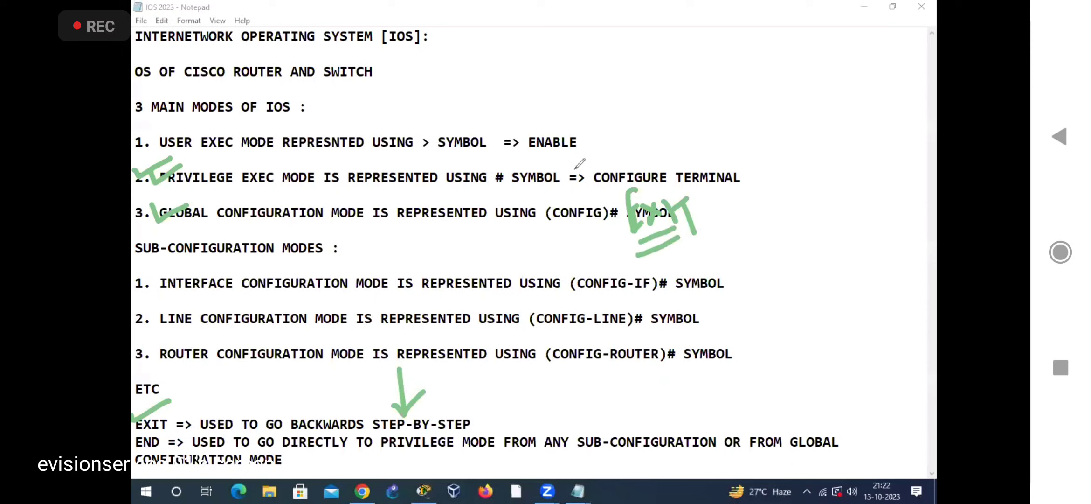
Step: Draw EXIT's step-by-step path back through # to >, writing "EXIT" beside privilege exec mode, and clear the marks
mouse_move(567, 203)
mouse_down()
mouse_move(511, 178)
mouse_move(535, 172)
mouse_up()
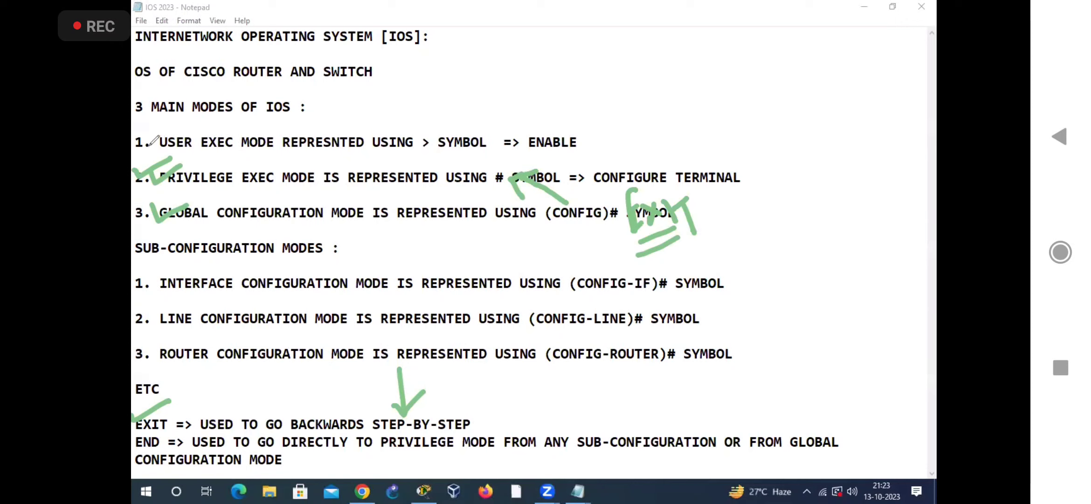
mouse_move(151, 136)
mouse_down()
mouse_move(200, 105)
mouse_move(182, 95)
mouse_up()
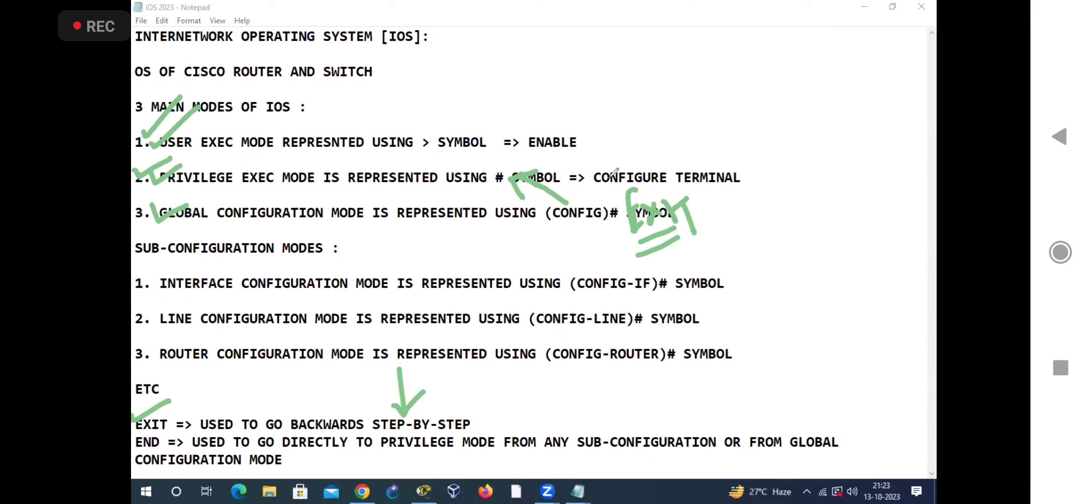
drag(606, 158, 600, 189)
mouse_move(611, 156)
mouse_down()
mouse_move(635, 180)
mouse_move(662, 130)
mouse_move(669, 167)
mouse_up()
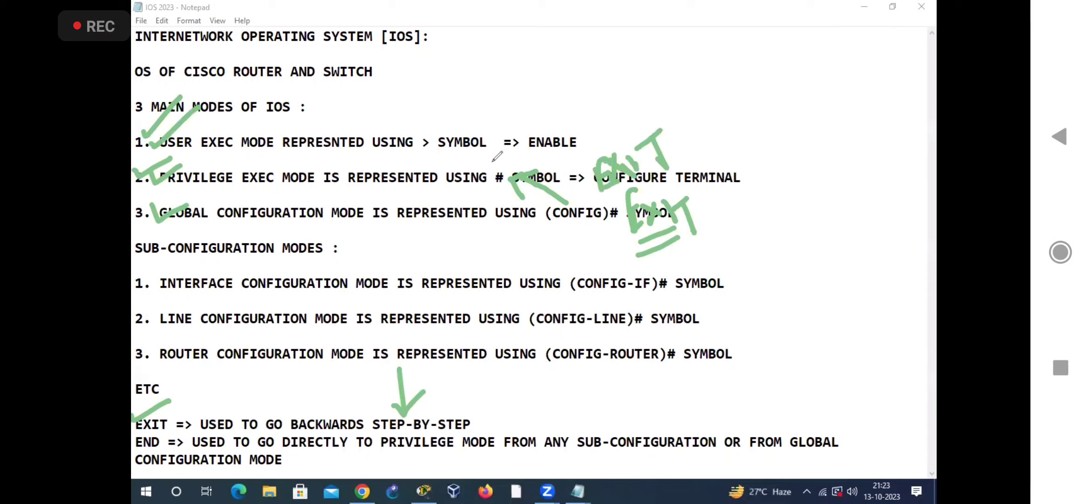
mouse_move(462, 108)
mouse_down()
mouse_move(411, 114)
mouse_move(468, 167)
mouse_move(488, 144)
mouse_move(473, 140)
mouse_up()
mouse_move(474, 140)
mouse_down()
mouse_move(490, 136)
mouse_move(481, 162)
mouse_up()
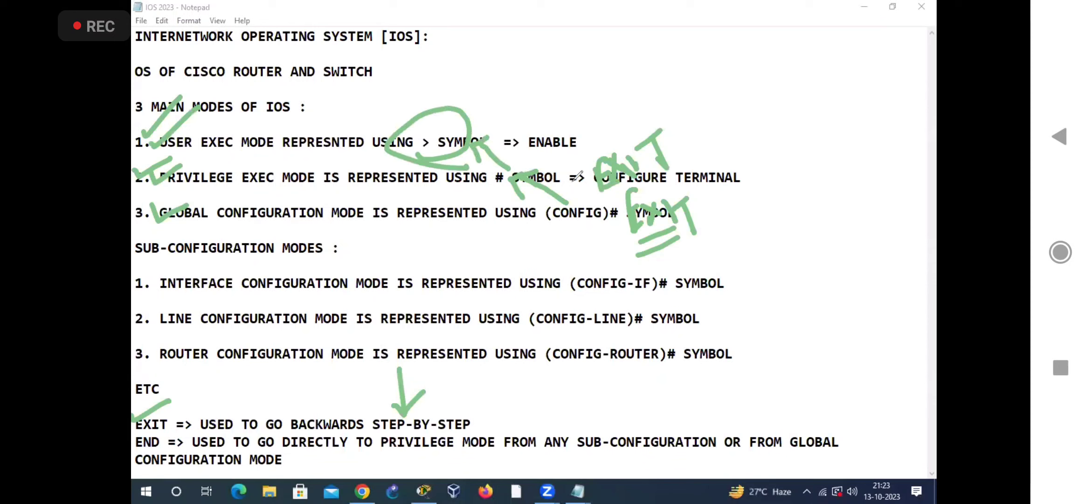
click(686, 56)
Step: Circle (CONFIG)# and the > symbol and draw an arrow from global configuration mode back to user exec mode
mouse_move(549, 223)
mouse_down()
mouse_move(646, 199)
mouse_move(522, 226)
mouse_up()
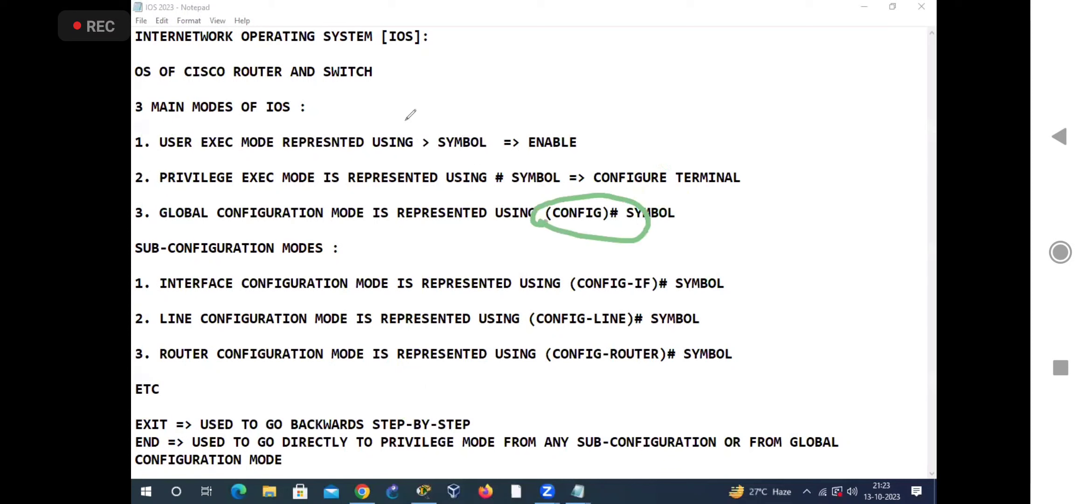
drag(455, 147, 436, 149)
drag(517, 224, 374, 162)
mouse_move(357, 156)
mouse_down()
mouse_move(460, 205)
mouse_move(409, 208)
mouse_up()
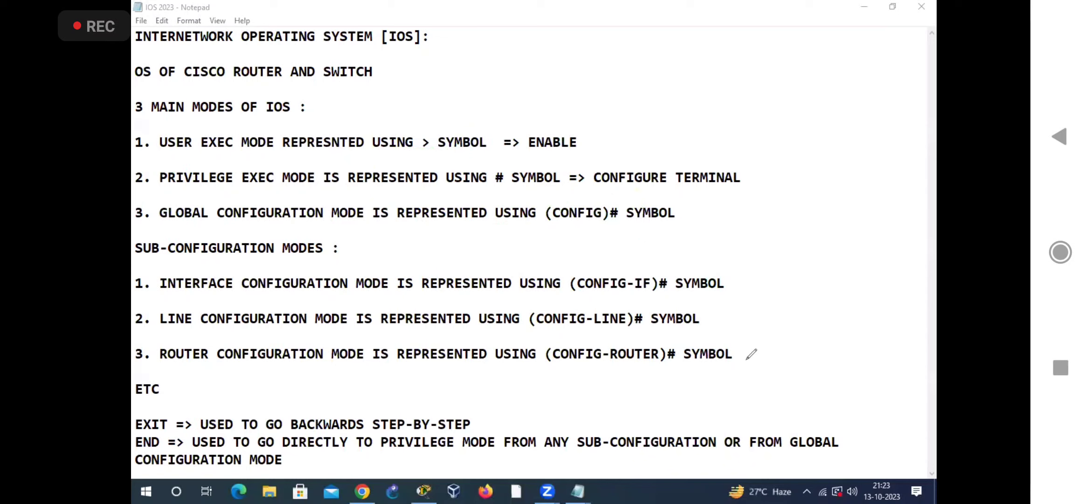
Step: Mark the END note and its privilege mode target, tick global and sub-configuration modes, and underline (CONFIG-ROUTER)#
drag(146, 435, 133, 439)
drag(450, 428, 477, 423)
drag(142, 169, 171, 161)
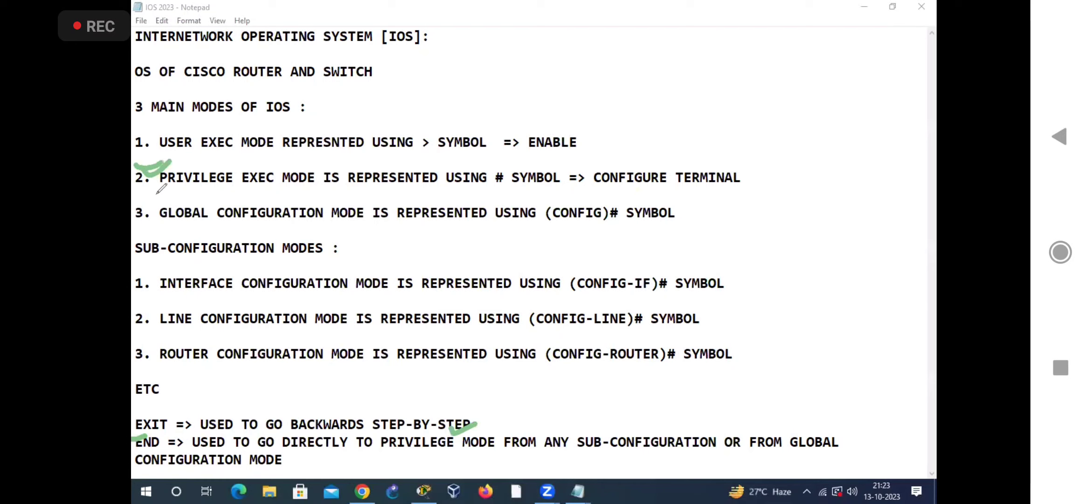
drag(157, 216, 190, 193)
drag(153, 275, 172, 270)
drag(147, 310, 174, 301)
drag(156, 342, 190, 334)
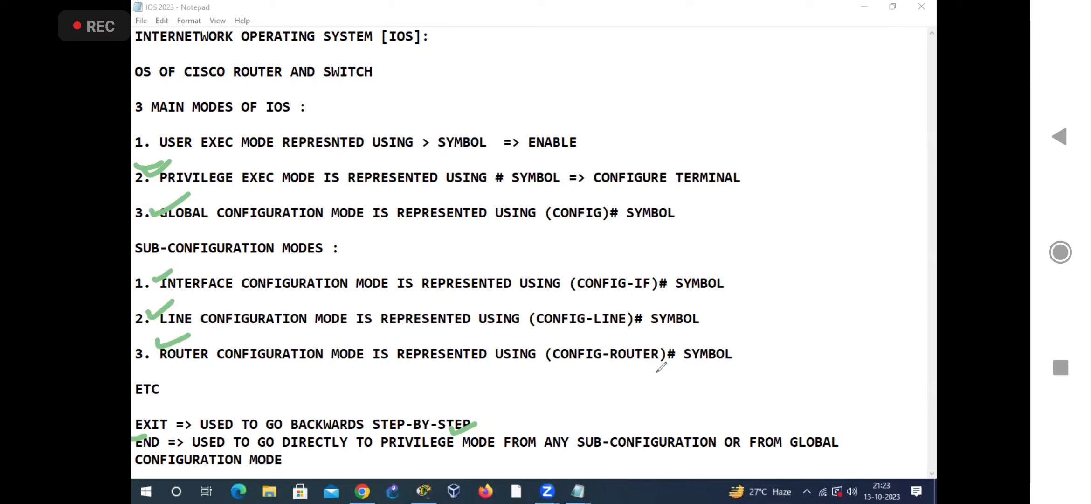
drag(530, 372, 681, 364)
drag(549, 387, 658, 380)
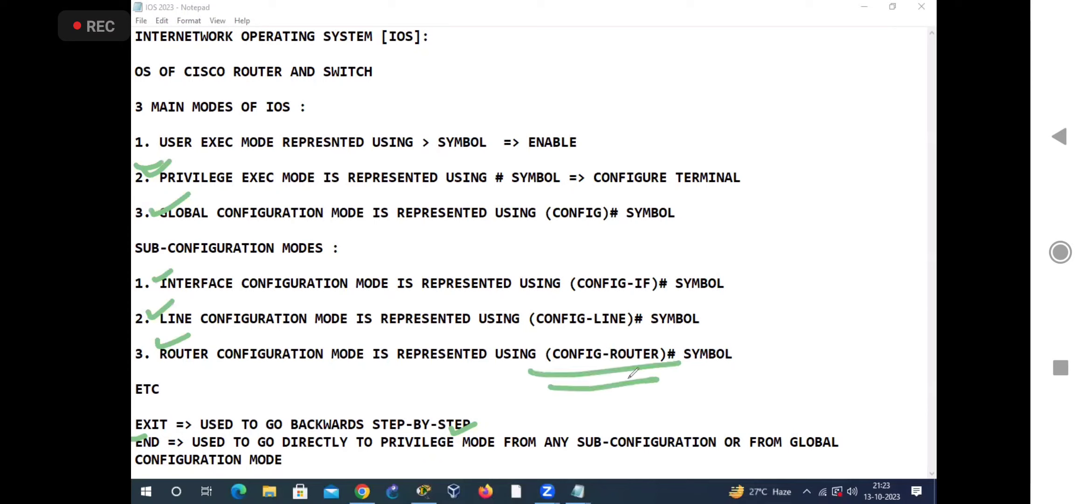
Step: Write "END" beside (CONFIG-ROUTER)#, draw an arrow from it to the # symbol, and write "SKIPPED" beside the underlined (CONFIG)#
mouse_move(696, 346)
mouse_down()
mouse_move(727, 332)
mouse_move(728, 360)
mouse_move(747, 336)
mouse_move(768, 352)
mouse_up()
drag(750, 315, 768, 362)
mouse_move(591, 340)
mouse_down()
mouse_move(424, 233)
mouse_move(488, 181)
mouse_move(485, 205)
mouse_move(497, 162)
mouse_move(487, 188)
mouse_up()
mouse_move(550, 228)
mouse_down()
mouse_move(626, 226)
mouse_move(548, 253)
mouse_up()
mouse_move(651, 201)
mouse_down()
mouse_move(653, 239)
mouse_move(685, 205)
mouse_move(714, 205)
mouse_move(727, 186)
mouse_move(746, 205)
mouse_up()
mouse_move(758, 150)
mouse_down()
mouse_move(789, 189)
mouse_move(739, 268)
mouse_up()
mouse_move(739, 187)
mouse_down()
mouse_move(738, 262)
mouse_move(751, 238)
mouse_up()
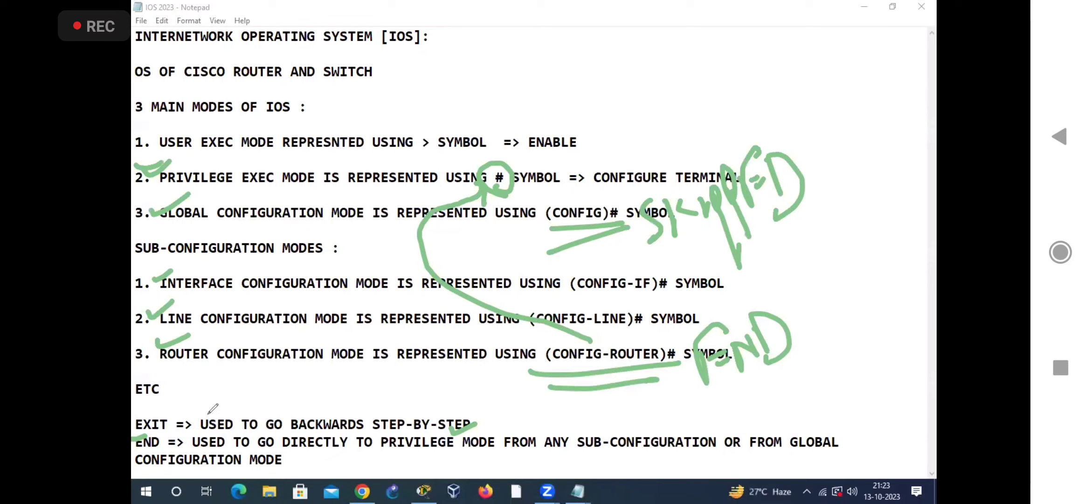
Step: Tick the EXIT note, underline sub-configuration and global configuration, circle privilege exec mode, and clear the marks
drag(133, 422, 166, 401)
drag(135, 262, 277, 258)
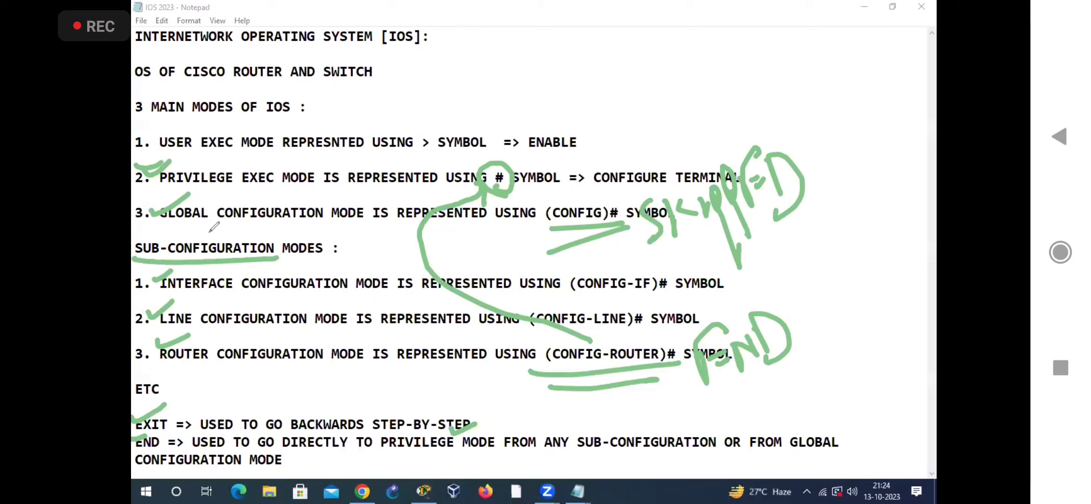
drag(154, 223, 288, 216)
mouse_move(163, 198)
mouse_down()
mouse_move(308, 193)
mouse_move(188, 167)
mouse_move(250, 194)
mouse_move(279, 187)
mouse_up()
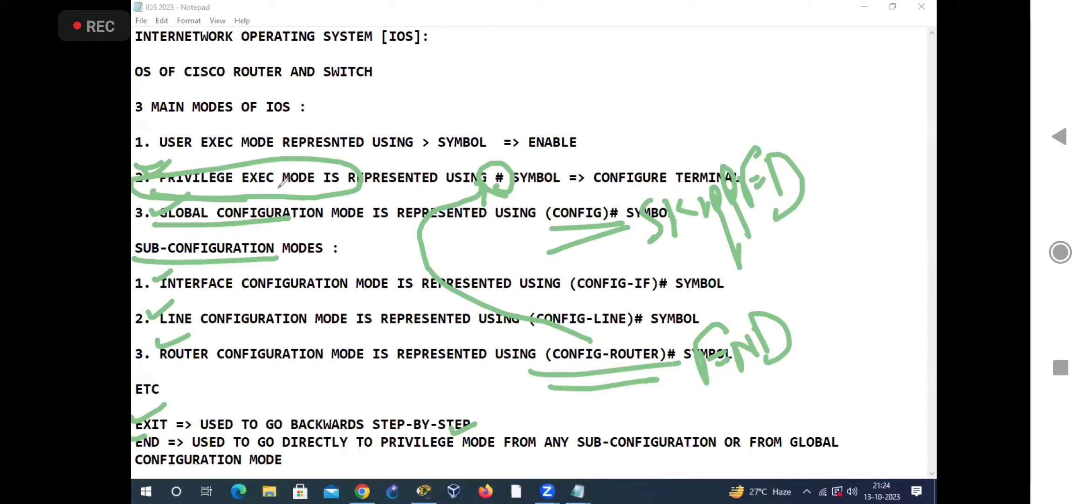
click(670, 50)
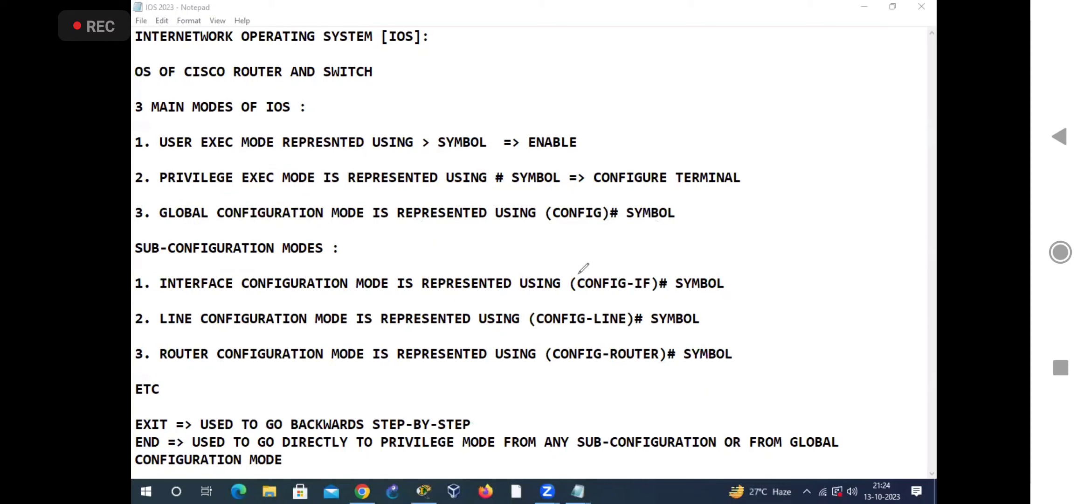
mouse_move(517, 182)
mouse_down()
mouse_move(471, 177)
mouse_move(487, 188)
mouse_up()
click(518, 197)
click(99, 453)
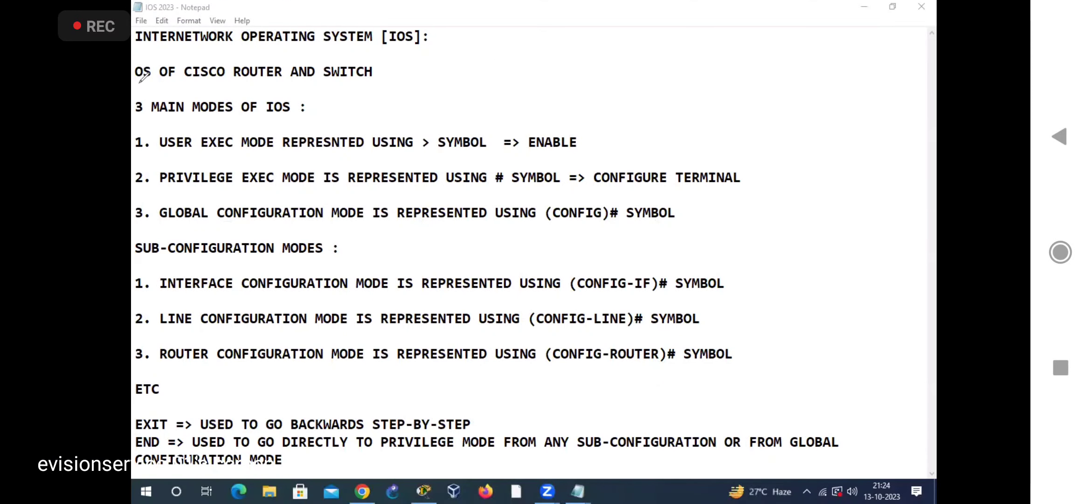
click(534, 252)
click(98, 455)
click(534, 252)
click(98, 455)
Step: Underline OS, ROUTER and SWITCH in the description and INTERNETWORK OPERATING SYSTEM in the heading
drag(232, 86, 267, 86)
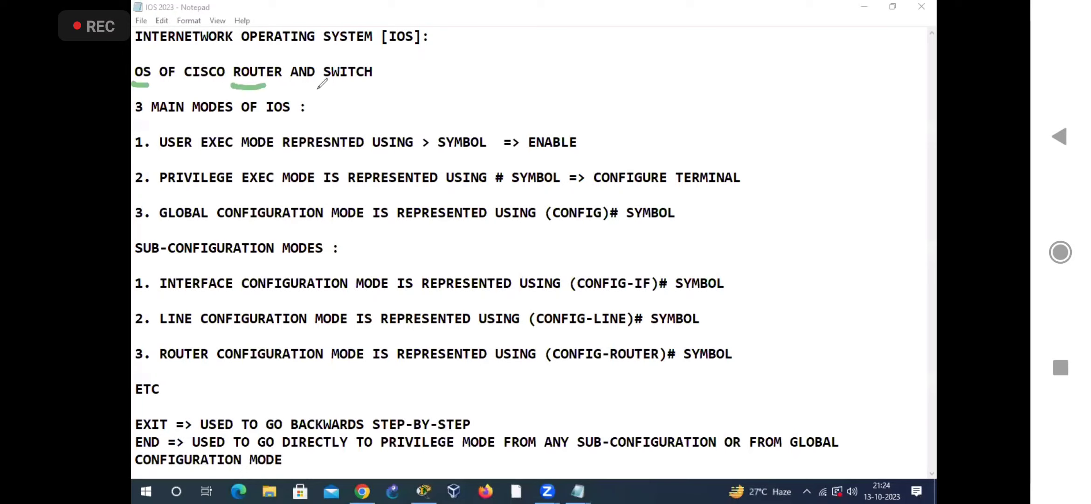
drag(379, 93, 316, 88)
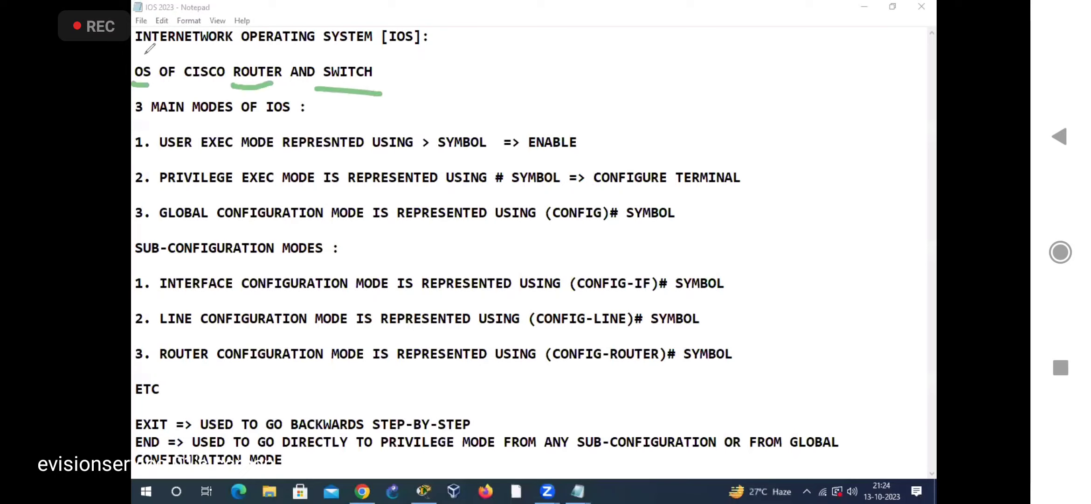
drag(133, 53, 378, 46)
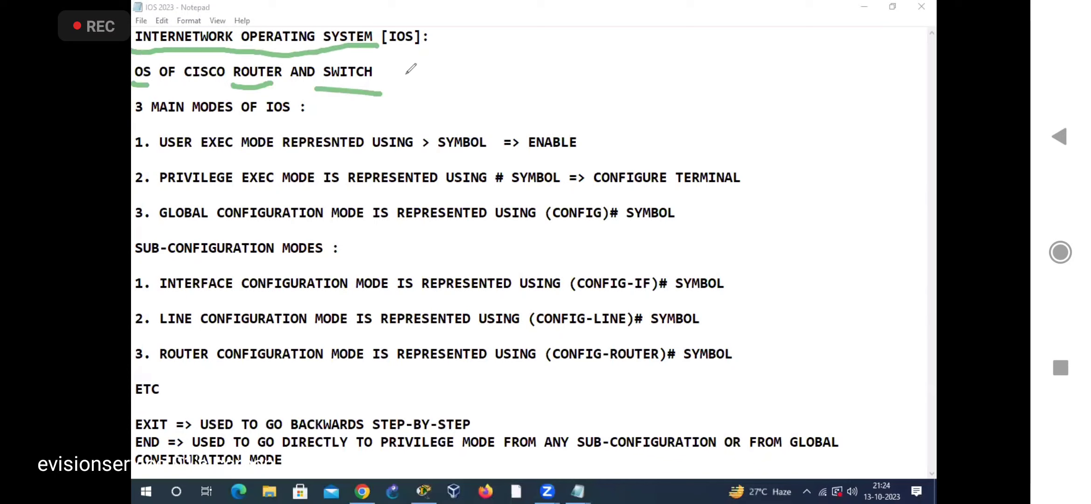
Step: Underline the main modes heading and tick the user exec, privilege exec and global configuration modes
drag(145, 129, 233, 121)
drag(142, 140, 161, 139)
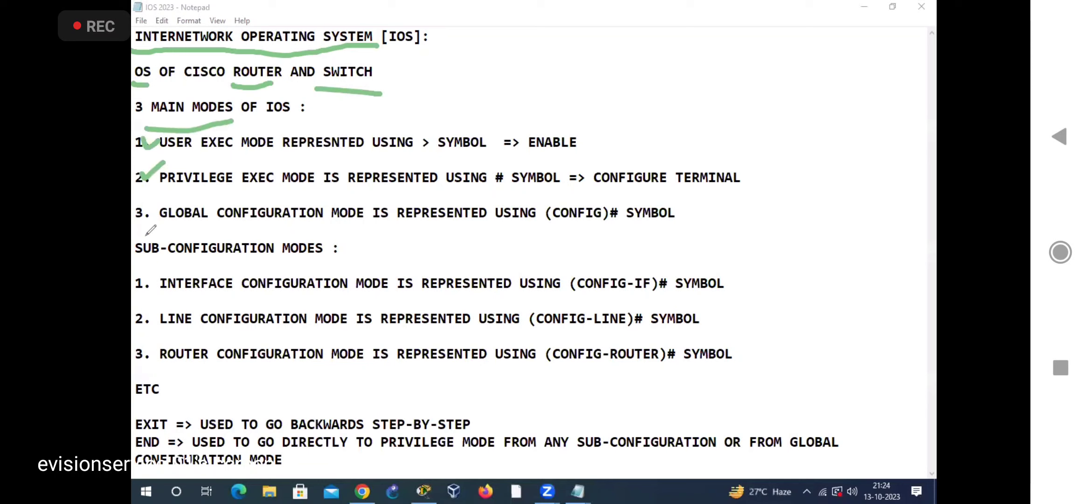
drag(137, 208, 181, 198)
Step: Underline the sub-configuration modes heading and tick the interface, line and router configuration modes
drag(150, 265, 291, 264)
click(146, 282)
drag(142, 280, 165, 271)
drag(140, 312, 167, 303)
drag(139, 356, 161, 349)
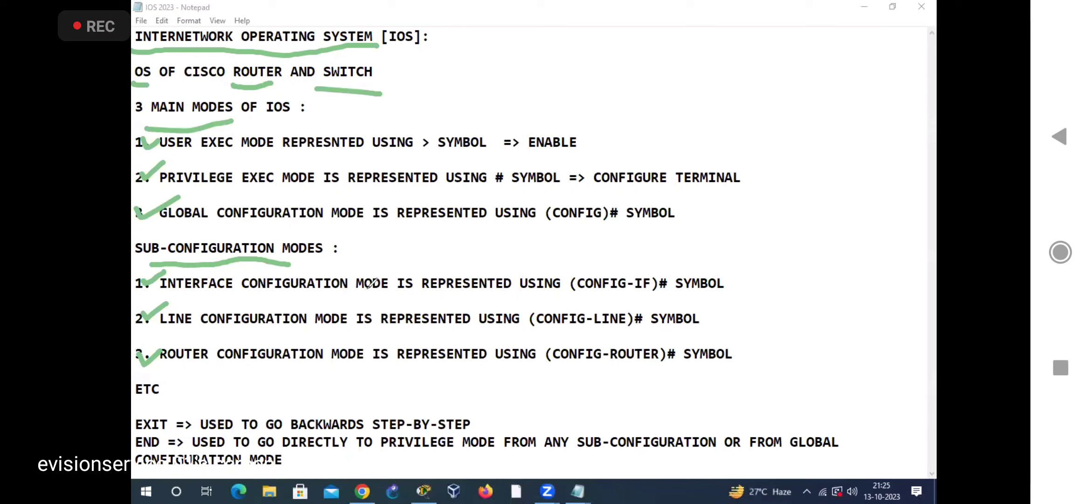
Step: Underline each of the three main modes and circle their >, # and (CONFIG)# symbols
drag(168, 157, 286, 151)
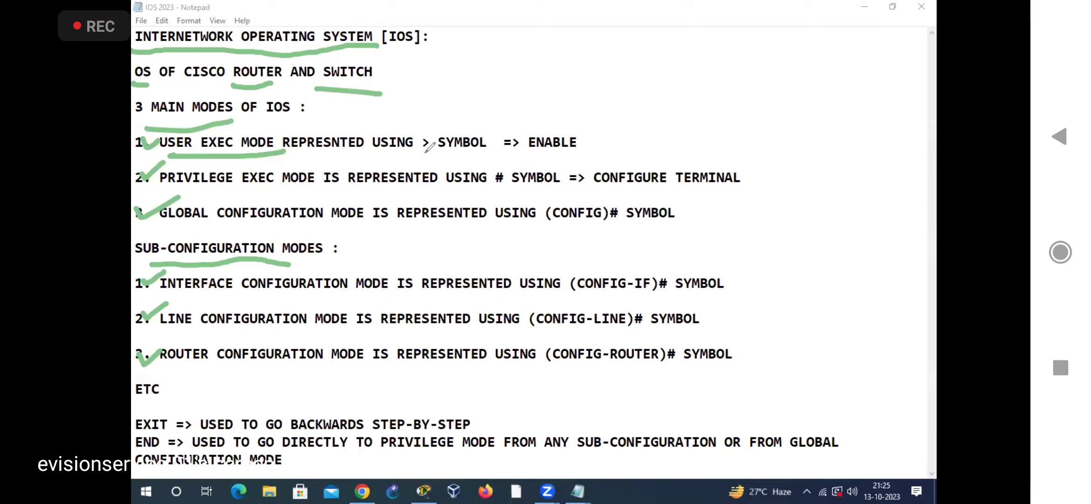
mouse_move(420, 110)
mouse_down()
mouse_move(401, 149)
mouse_move(436, 119)
mouse_move(427, 137)
mouse_up()
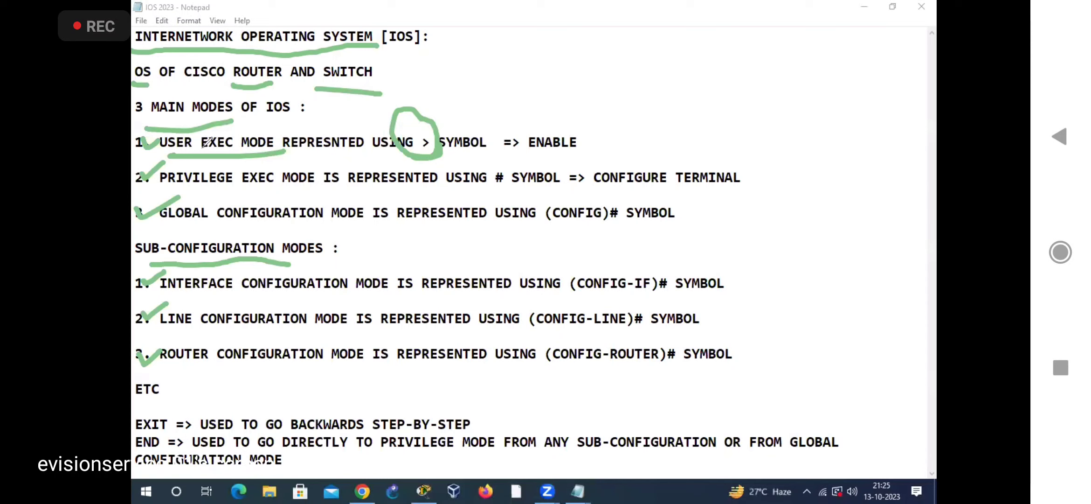
drag(178, 190, 297, 190)
mouse_move(482, 153)
mouse_down()
mouse_move(516, 191)
mouse_move(496, 186)
mouse_up()
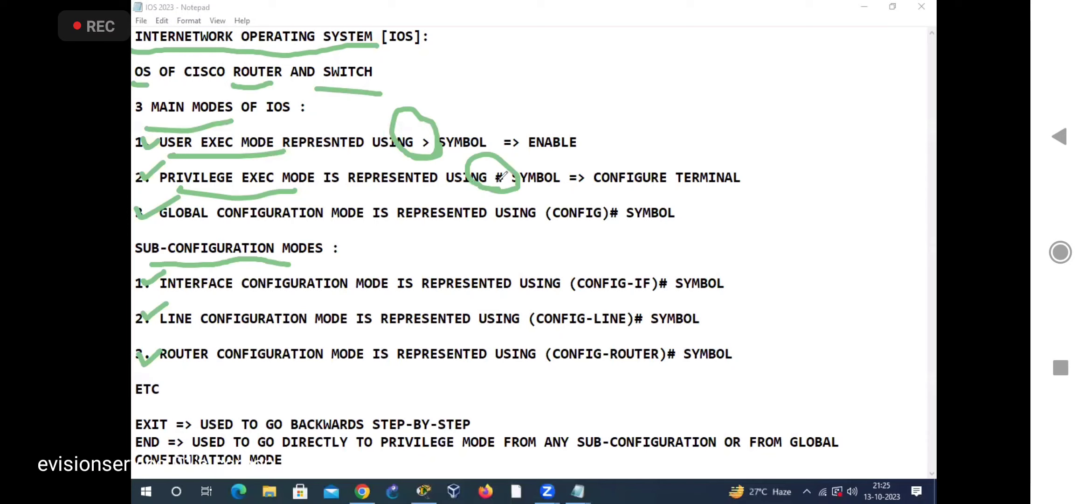
drag(176, 236, 362, 227)
mouse_move(538, 227)
mouse_down()
mouse_move(637, 206)
mouse_move(561, 226)
mouse_up()
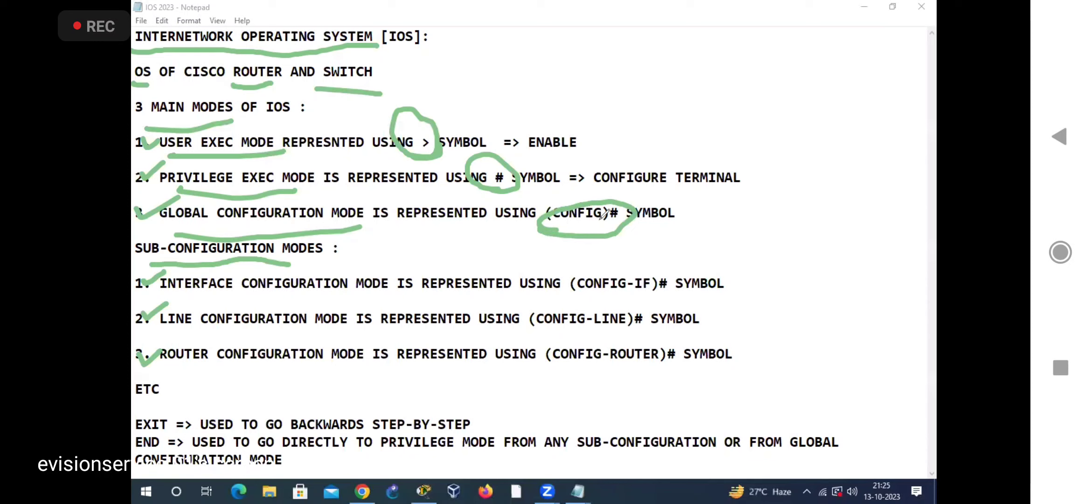
Step: Underline the three sub-configuration modes, circle their (CONFIG-IF)#, (CONFIG-LINE)# and (CONFIG-ROUTER)# symbols, and clear the marks
drag(182, 301, 378, 302)
mouse_move(679, 283)
mouse_down()
mouse_move(567, 273)
mouse_move(594, 295)
mouse_move(576, 303)
mouse_up()
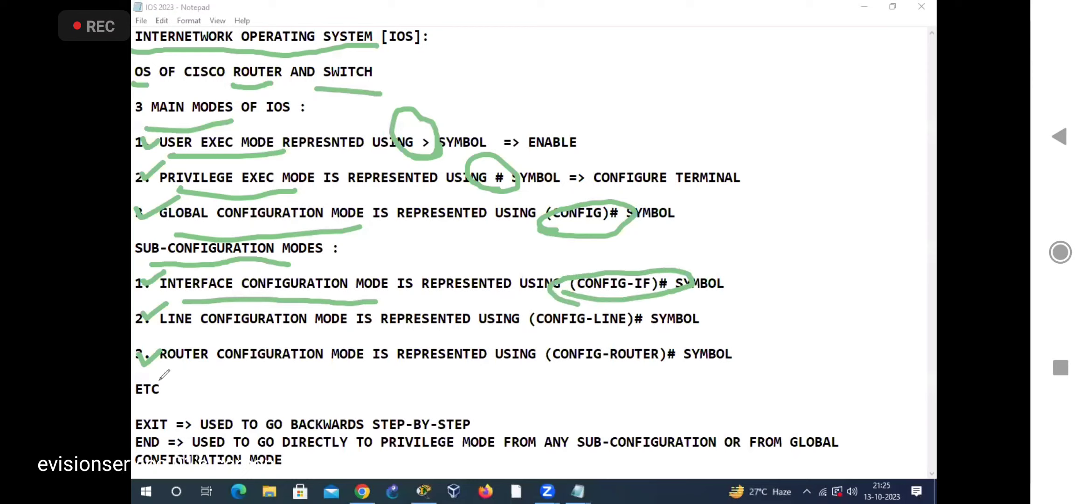
drag(168, 333, 332, 329)
click(529, 330)
mouse_move(623, 330)
mouse_down()
mouse_move(649, 301)
mouse_move(532, 326)
mouse_move(532, 338)
mouse_up()
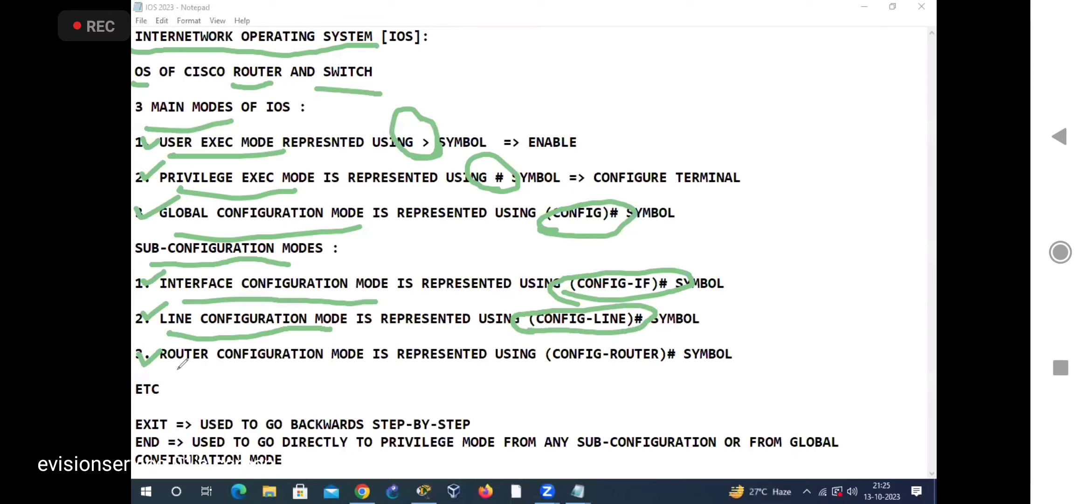
drag(167, 373, 352, 368)
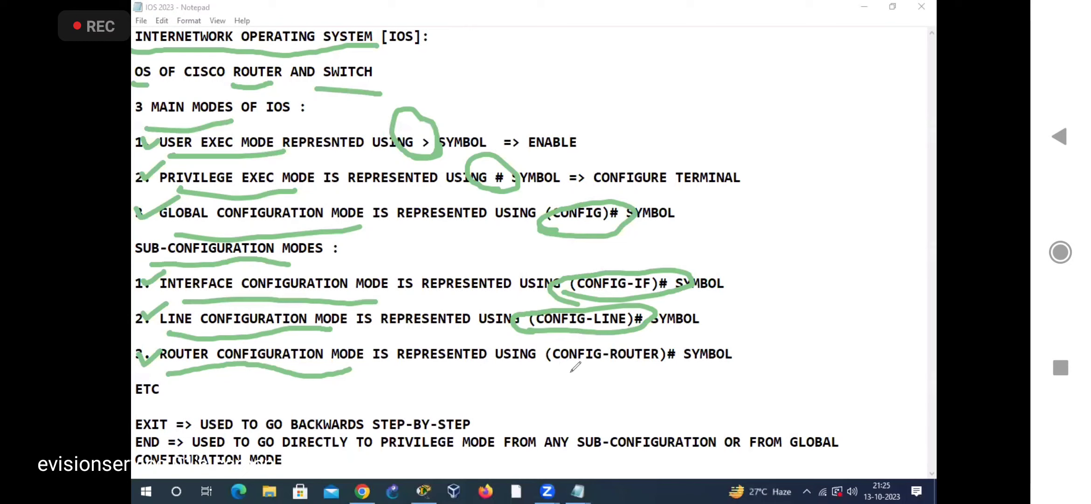
drag(547, 372, 643, 371)
mouse_move(620, 342)
mouse_down()
mouse_move(554, 344)
mouse_move(562, 371)
mouse_move(586, 350)
mouse_up()
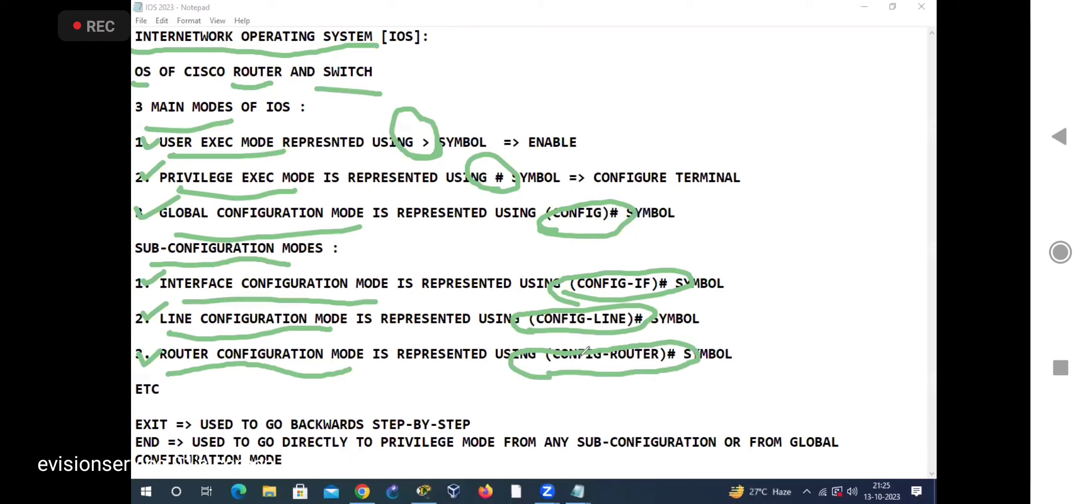
click(605, 110)
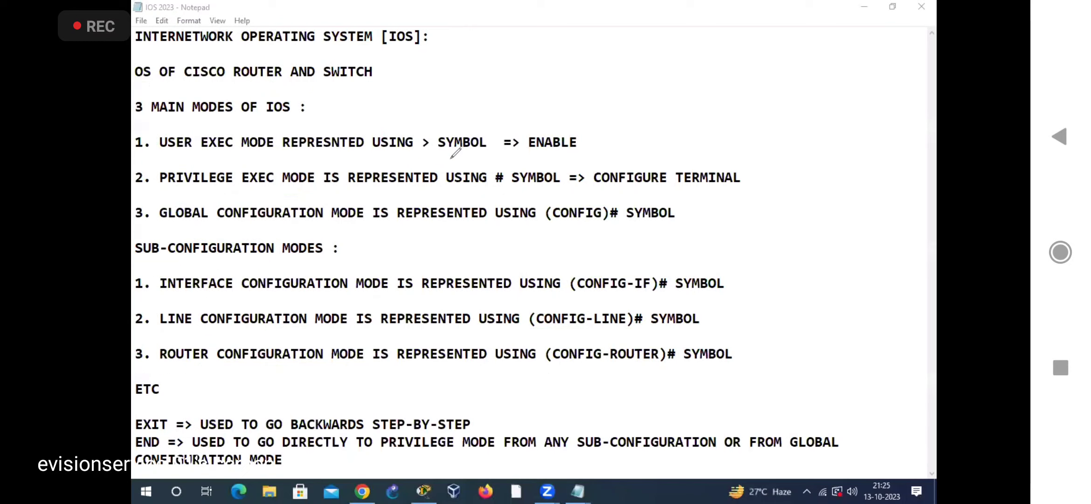
Step: Circle IOS, draw an arrow to the user exec mode's symbol, and underline the three main modes with their >, # and (CONFIG)# symbols
drag(293, 84, 296, 107)
mouse_move(456, 93)
mouse_down()
mouse_move(460, 127)
mouse_move(476, 112)
mouse_up()
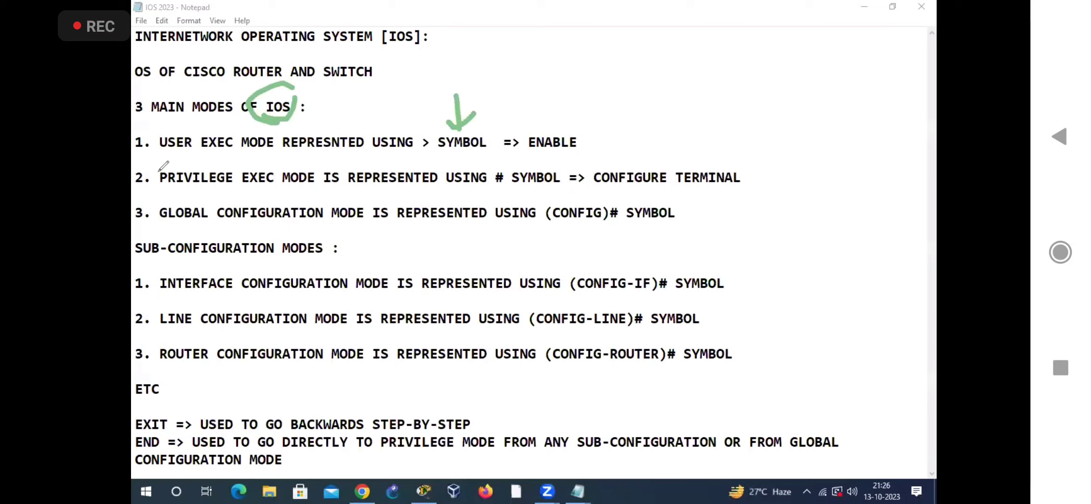
drag(412, 161, 441, 151)
drag(156, 156, 313, 155)
drag(155, 193, 414, 184)
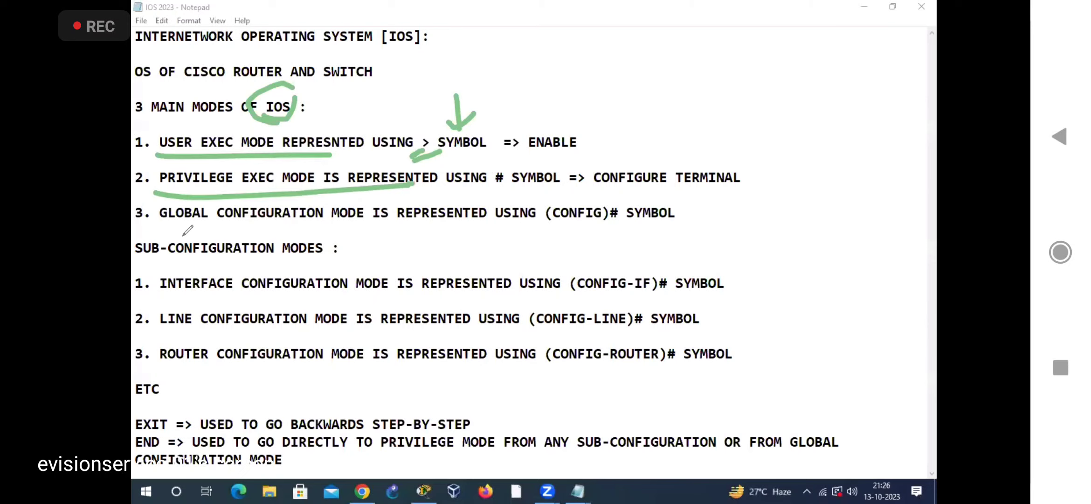
drag(168, 232, 412, 230)
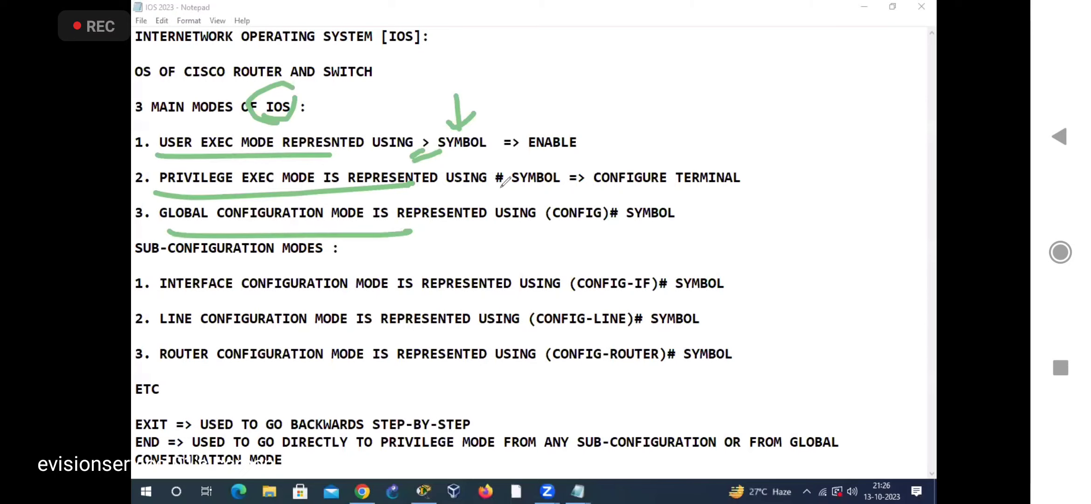
drag(493, 190, 508, 186)
drag(537, 236, 618, 218)
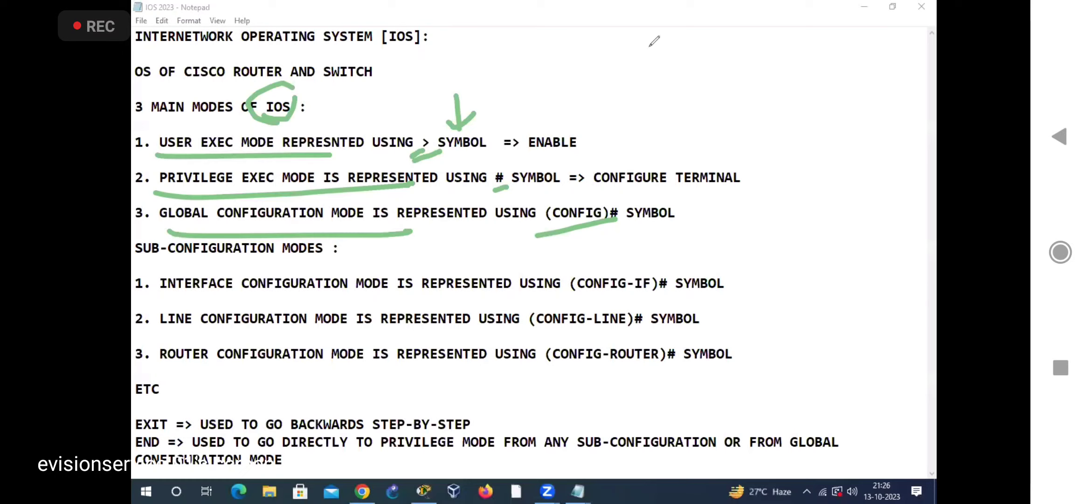
Step: On the cleared notes, tick user exec and privilege exec modes and circle their ENABLE and CONFIGURE TERMINAL commands
drag(148, 132, 177, 117)
drag(145, 169, 185, 164)
mouse_move(511, 131)
mouse_down()
mouse_move(507, 149)
mouse_move(583, 140)
mouse_move(543, 160)
mouse_up()
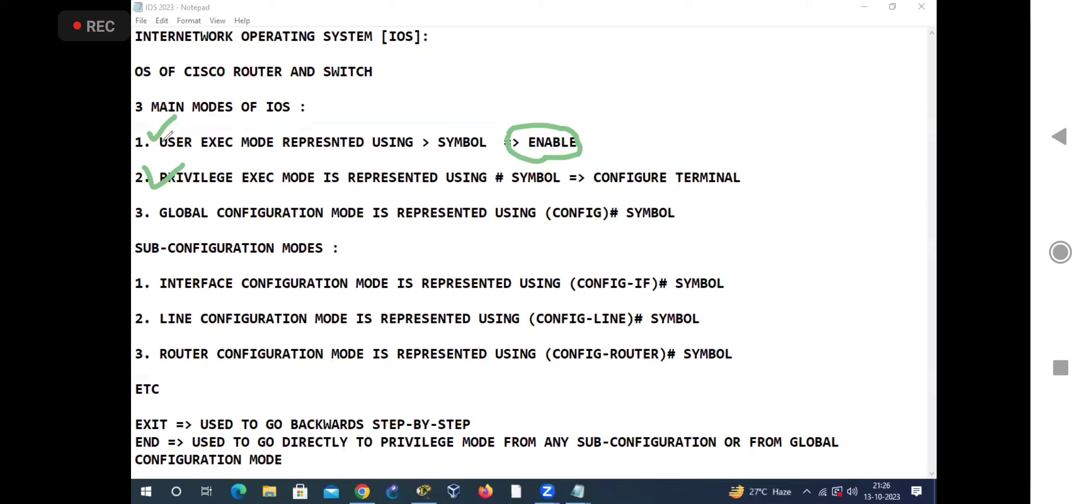
mouse_move(146, 169)
mouse_down()
mouse_move(161, 181)
mouse_move(183, 161)
mouse_up()
mouse_move(723, 196)
mouse_down()
mouse_move(746, 152)
mouse_move(586, 163)
mouse_move(583, 184)
mouse_up()
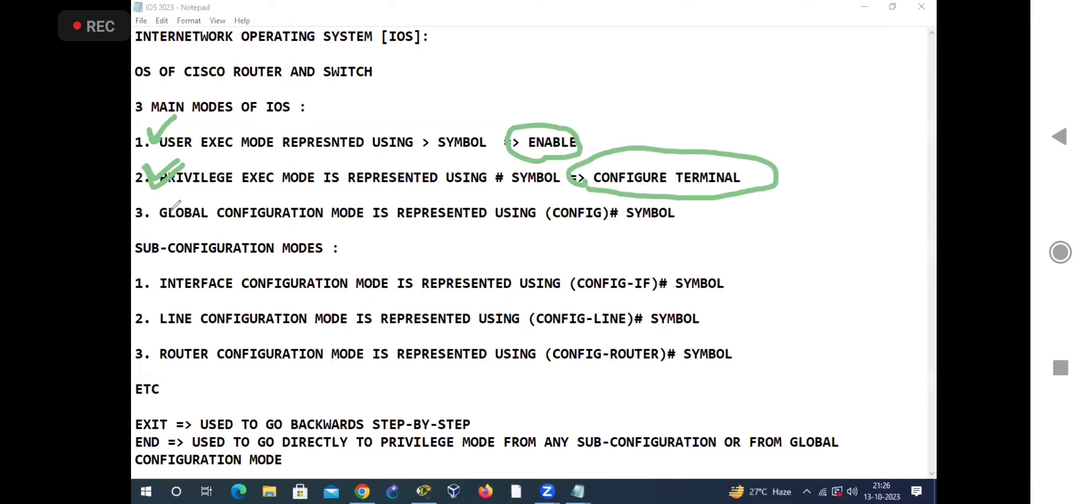
Step: Tick global configuration mode and underline its name and the (CONFIG)# symbol
drag(146, 200, 178, 197)
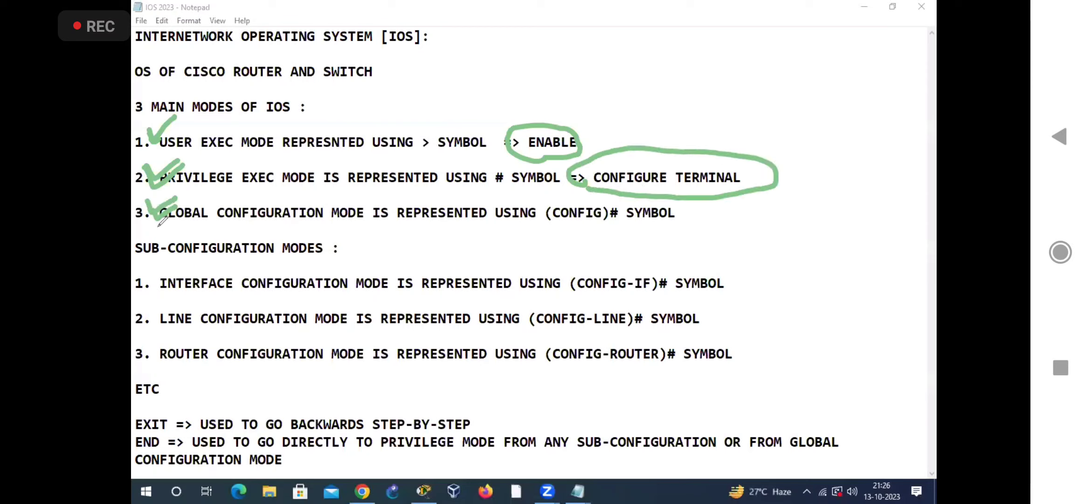
drag(204, 228, 373, 227)
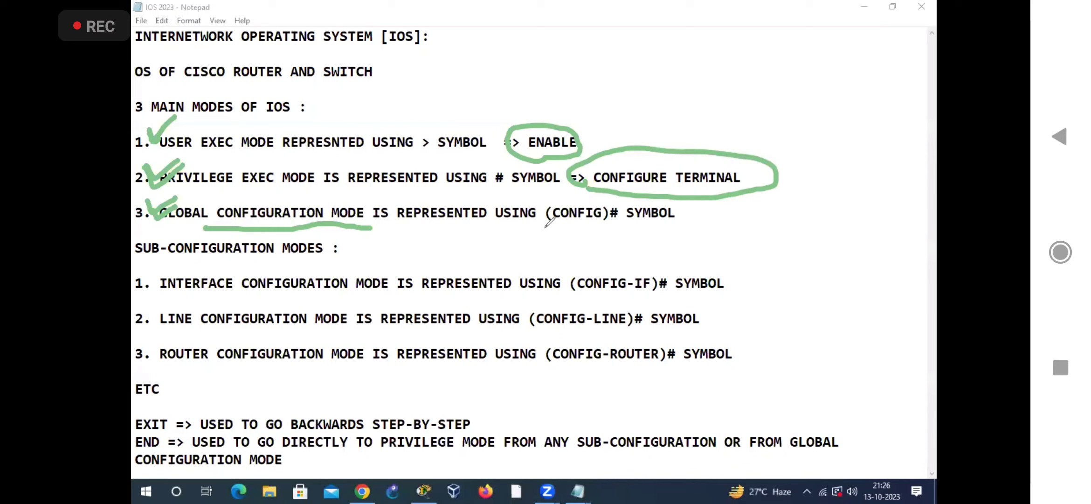
mouse_move(552, 229)
mouse_down()
mouse_move(546, 242)
mouse_move(613, 228)
mouse_up()
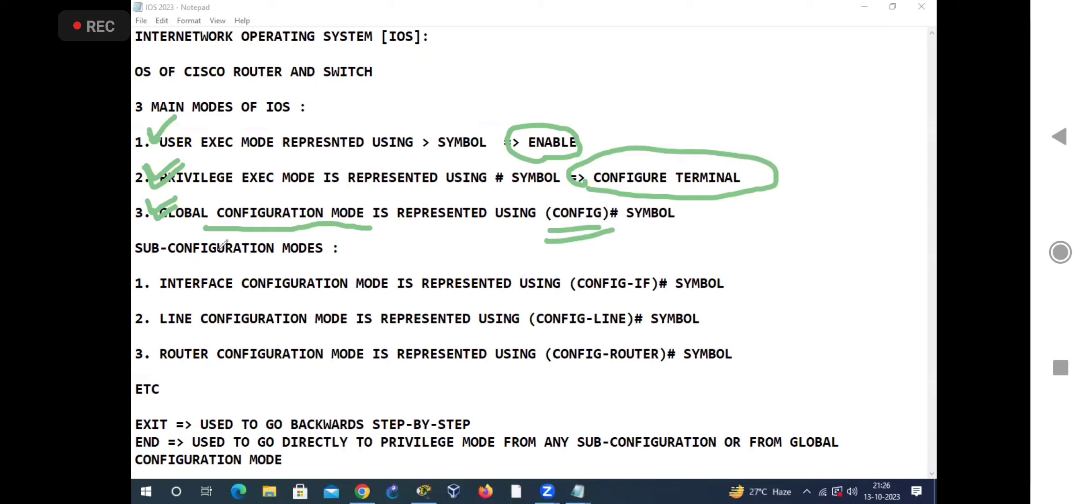
Step: Tick interface configuration mode and the EXIT note, and draw an arrow to STEP-BY-STEP
drag(154, 270, 180, 260)
drag(133, 415, 161, 400)
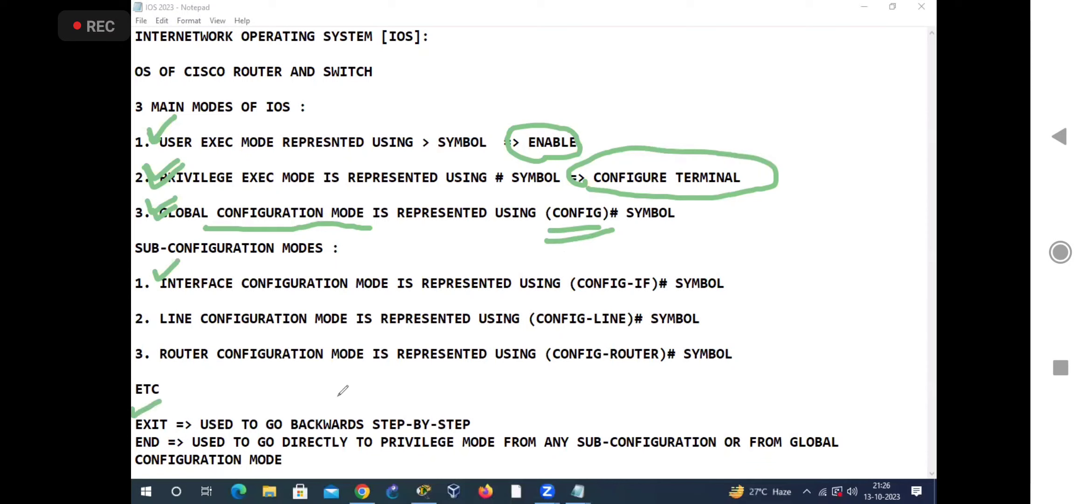
mouse_move(414, 376)
mouse_down()
mouse_move(415, 413)
mouse_move(433, 398)
mouse_up()
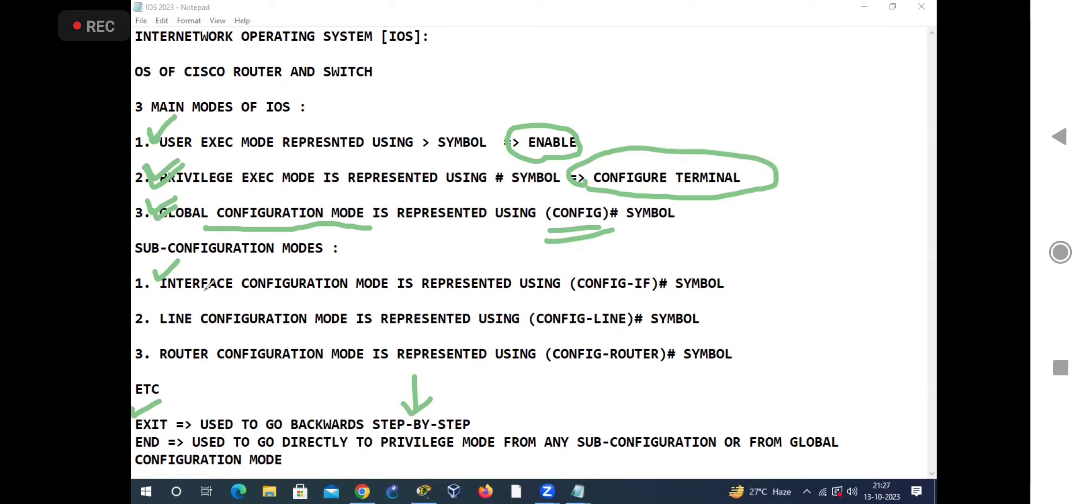
Step: On the cleared notes, tick global configuration and privilege exec modes, write "EXIT" beside (CONFIG)#, and draw an arrow to the circled # symbol
mouse_move(149, 204)
mouse_down()
mouse_move(183, 192)
mouse_move(180, 154)
mouse_up()
mouse_move(633, 212)
mouse_down()
mouse_move(639, 185)
mouse_move(643, 205)
mouse_up()
drag(642, 225, 658, 212)
mouse_move(658, 199)
mouse_down()
mouse_move(647, 212)
mouse_move(672, 213)
mouse_up()
drag(688, 176, 669, 185)
drag(682, 180, 690, 226)
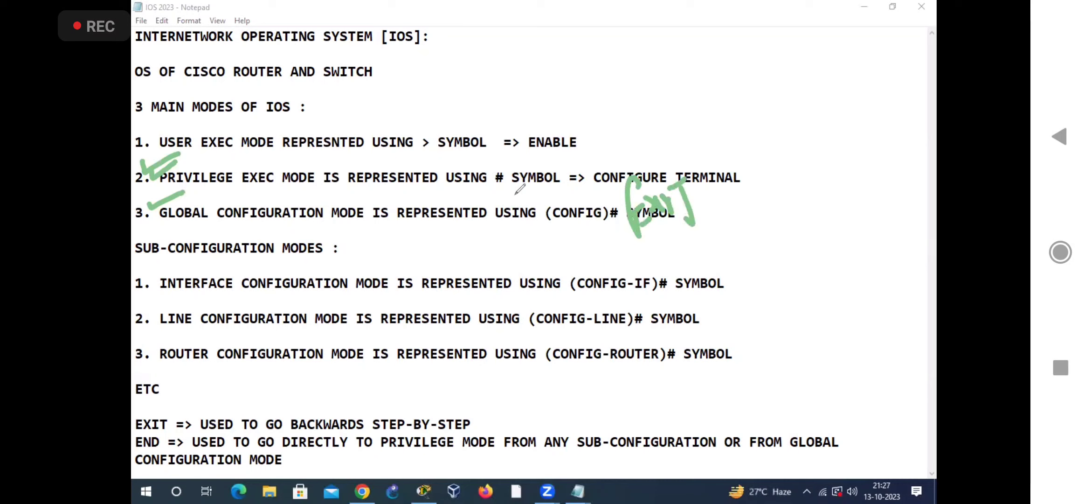
drag(537, 163, 585, 192)
Step: Tick the END note, write "END" beside (CONFIG-LINE)#, underline sub-configuration and global configuration modes, and draw arrows to the # symbol
drag(134, 441, 161, 420)
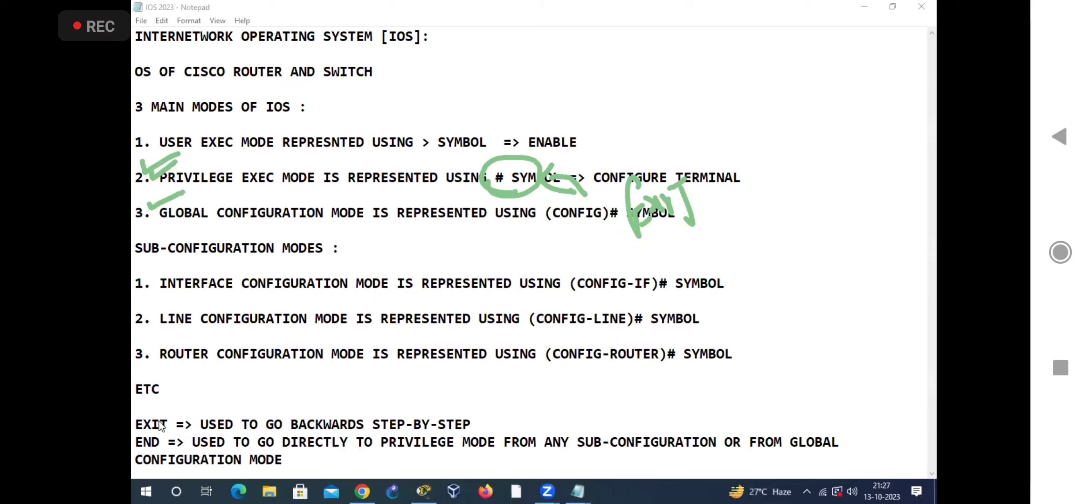
mouse_move(659, 332)
mouse_down()
mouse_move(667, 299)
mouse_move(699, 280)
mouse_move(728, 316)
mouse_up()
drag(132, 267, 285, 256)
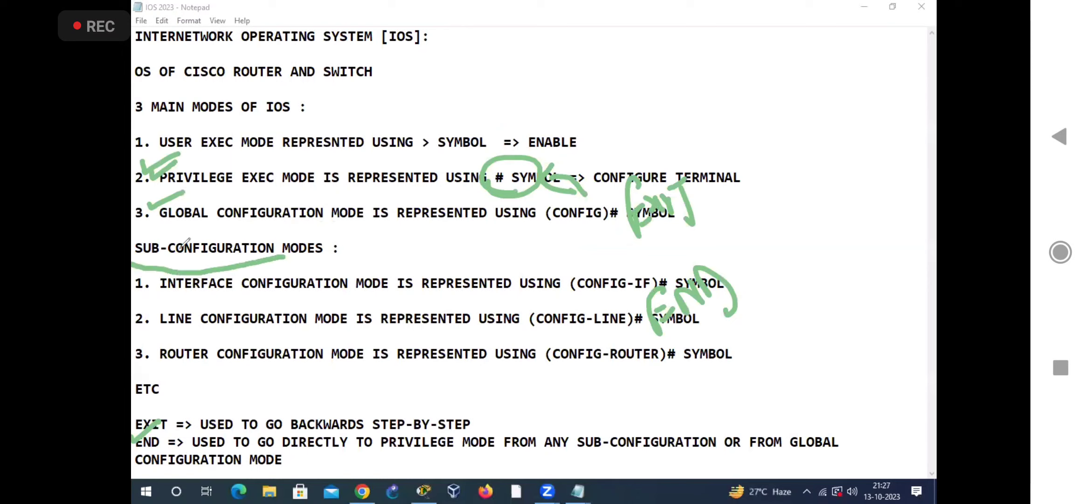
drag(156, 229, 368, 227)
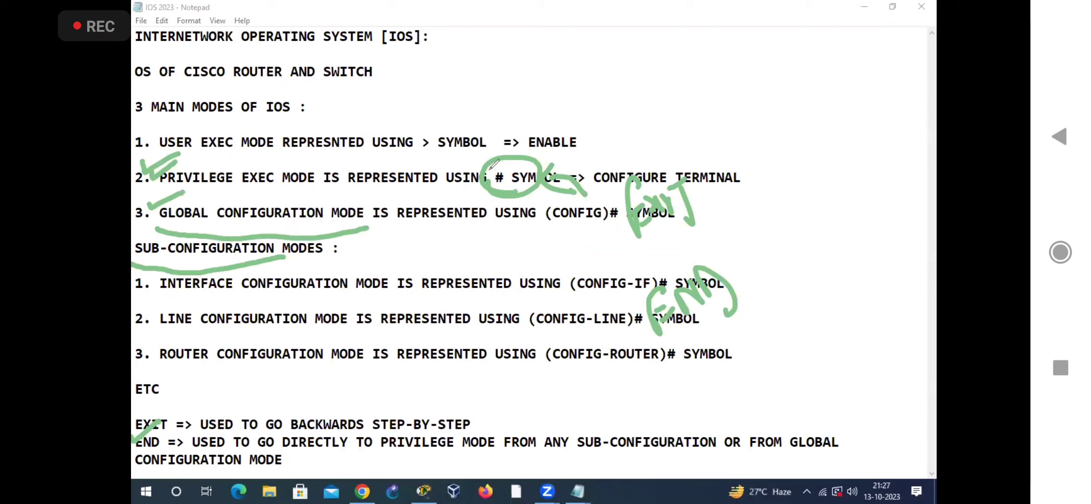
mouse_move(504, 156)
mouse_down()
mouse_move(497, 99)
mouse_move(481, 138)
mouse_up()
drag(525, 156, 553, 119)
mouse_move(568, 311)
mouse_down()
mouse_move(464, 263)
mouse_move(481, 179)
mouse_move(467, 174)
mouse_move(478, 217)
mouse_up()
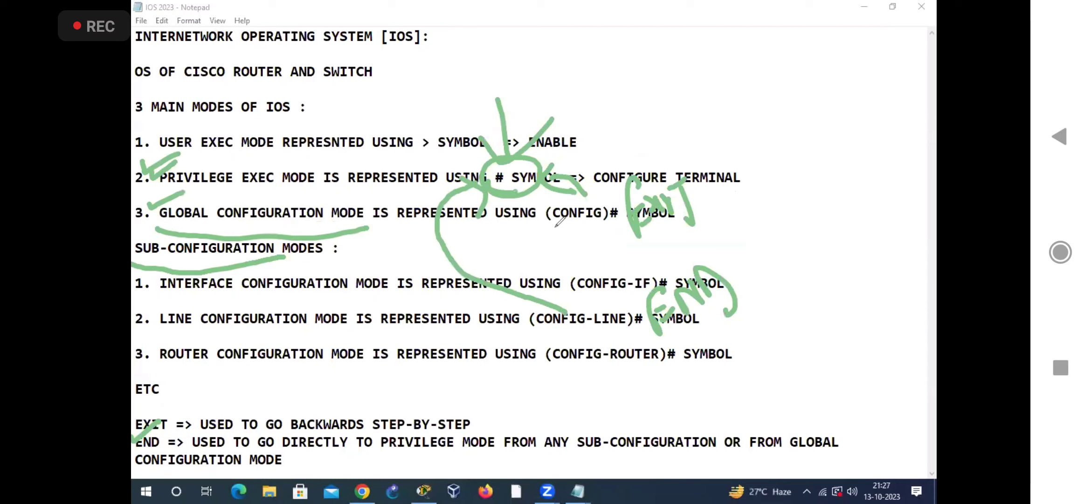
Step: Write "SKIPPED" beside the (CONFIG)# symbol and underline it twice
mouse_move(546, 236)
mouse_down()
mouse_move(541, 266)
mouse_move(555, 259)
mouse_up()
mouse_move(575, 227)
mouse_down()
mouse_move(579, 256)
mouse_move(582, 231)
mouse_move(593, 248)
mouse_move(586, 221)
mouse_move(589, 233)
mouse_up()
mouse_move(584, 201)
mouse_down()
mouse_move(593, 230)
mouse_move(601, 224)
mouse_up()
drag(567, 287, 620, 231)
drag(595, 271, 635, 233)
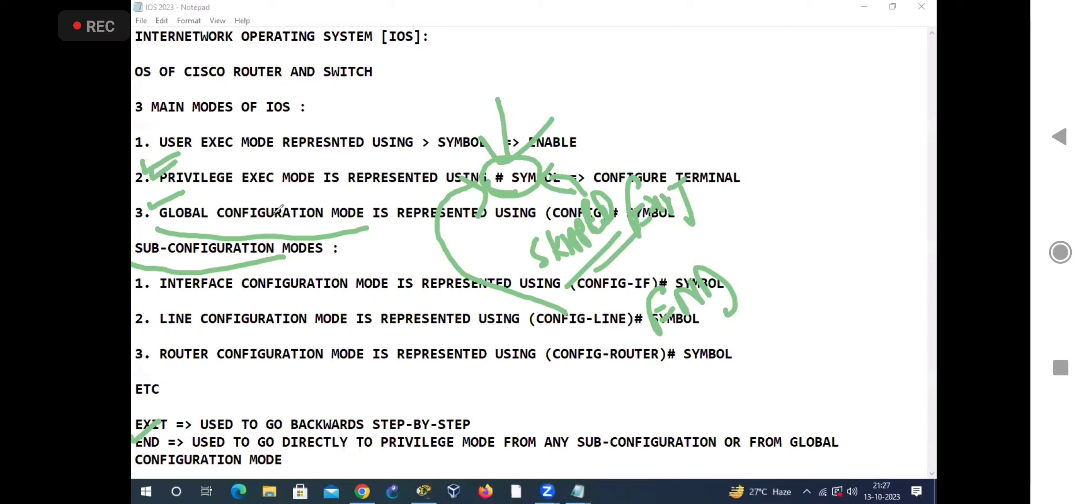
Step: Underline privilege exec mode, write a double-underlined "VERIFICATION" above it, and underline the word PRIVILEGE again
drag(196, 191, 354, 181)
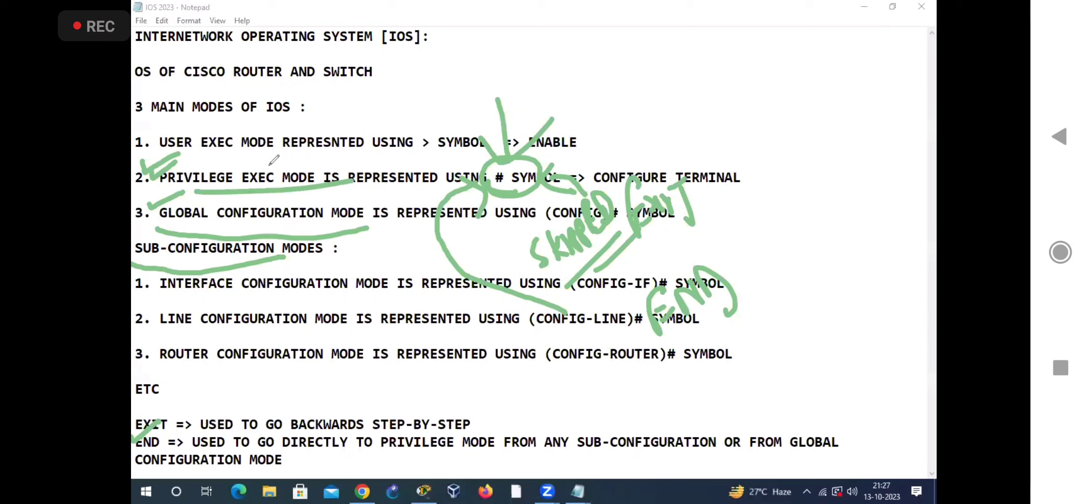
mouse_move(273, 169)
mouse_down()
mouse_move(276, 140)
mouse_move(291, 149)
mouse_move(294, 124)
mouse_move(315, 125)
mouse_move(329, 91)
mouse_move(322, 135)
mouse_move(367, 80)
mouse_move(397, 89)
mouse_move(422, 46)
mouse_up()
drag(455, 80, 309, 172)
drag(433, 76, 303, 164)
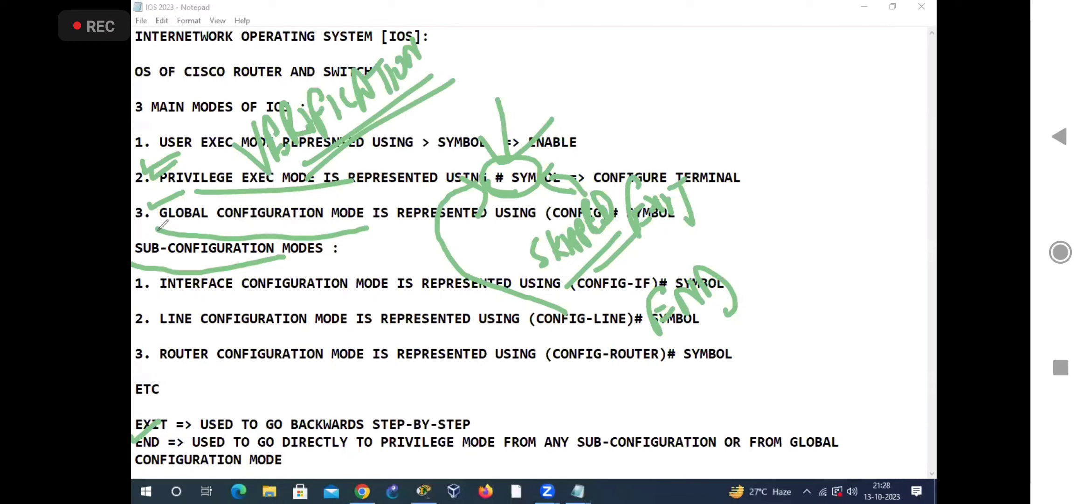
drag(160, 189, 235, 186)
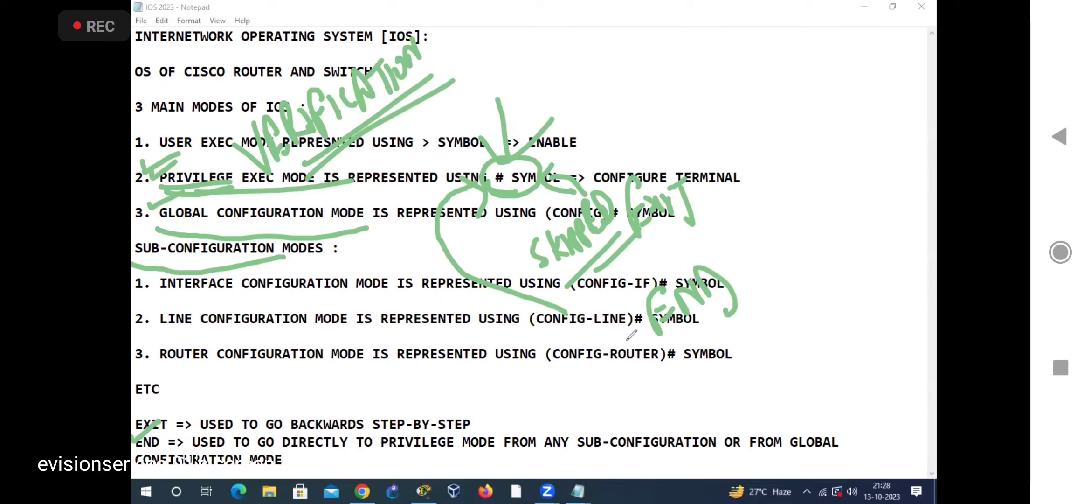
Step: Clear the annotations from the IOS notes and underline ROUTER AND SWITCH and [IOS] in the opening lines
click(652, 53)
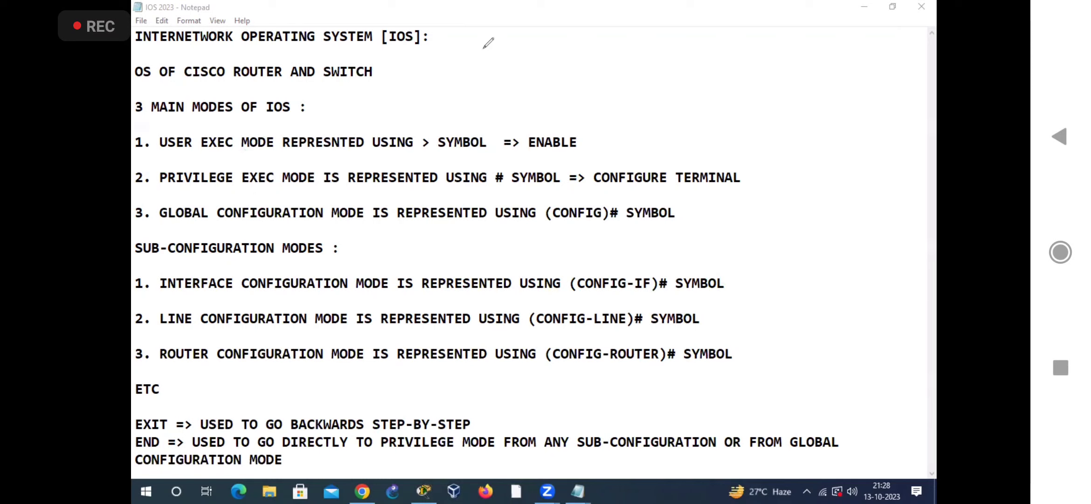
drag(227, 86, 356, 83)
drag(357, 49, 412, 52)
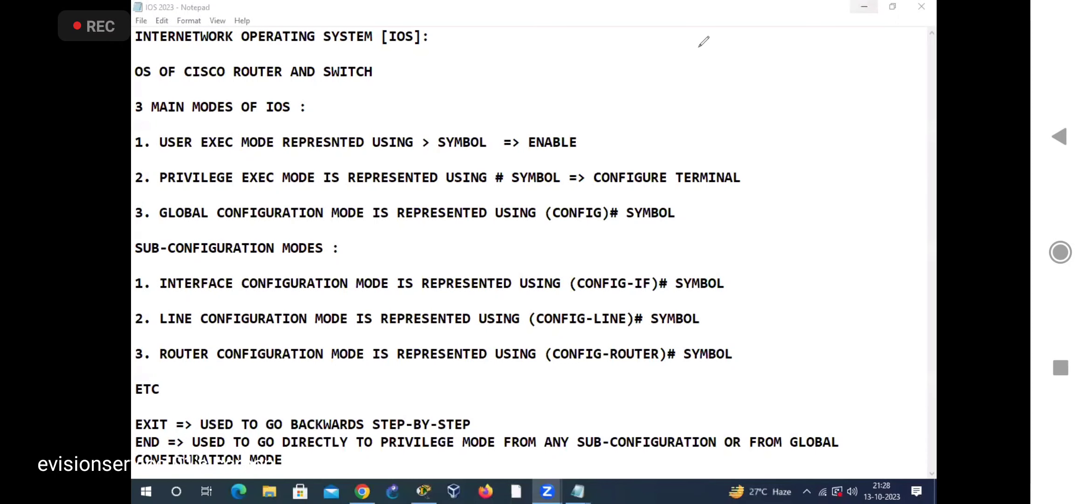
Step: Switch to the Packet Tracer topology with the BASIC IP CONFIGURATION 2023 notes over it, and draw an arrow to the GATEWAY1 router
click(864, 6)
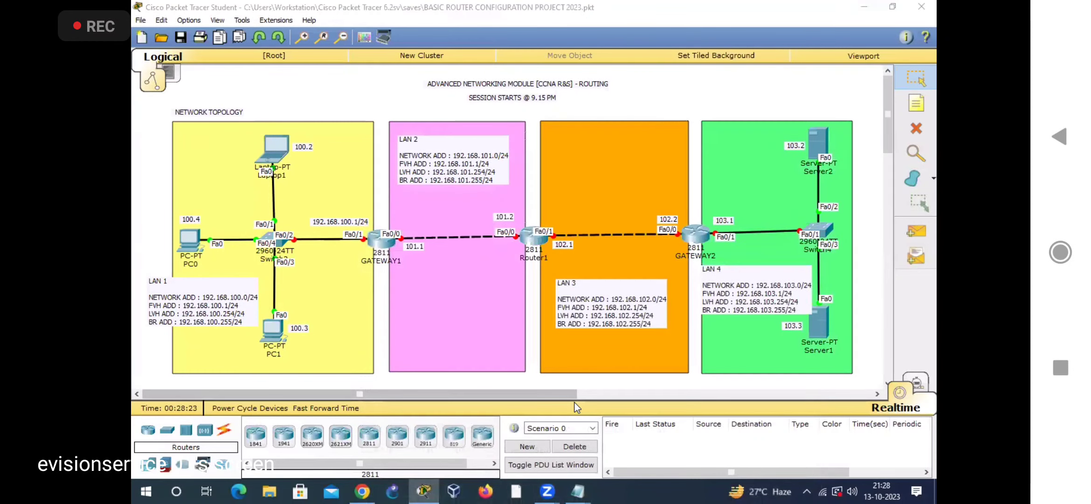
key(alt+Tab)
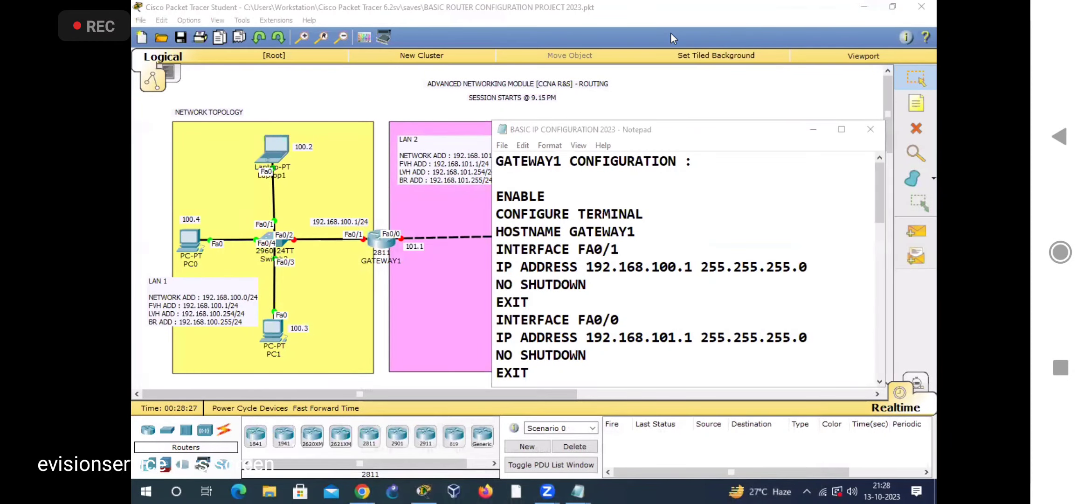
drag(375, 175, 382, 227)
drag(371, 207, 412, 209)
Step: Tick the ENABLE, CONFIGURE TERMINAL and HOSTNAME GATEWAY1 lines and underline the GATEWAY1 label in the topology
drag(548, 192, 586, 184)
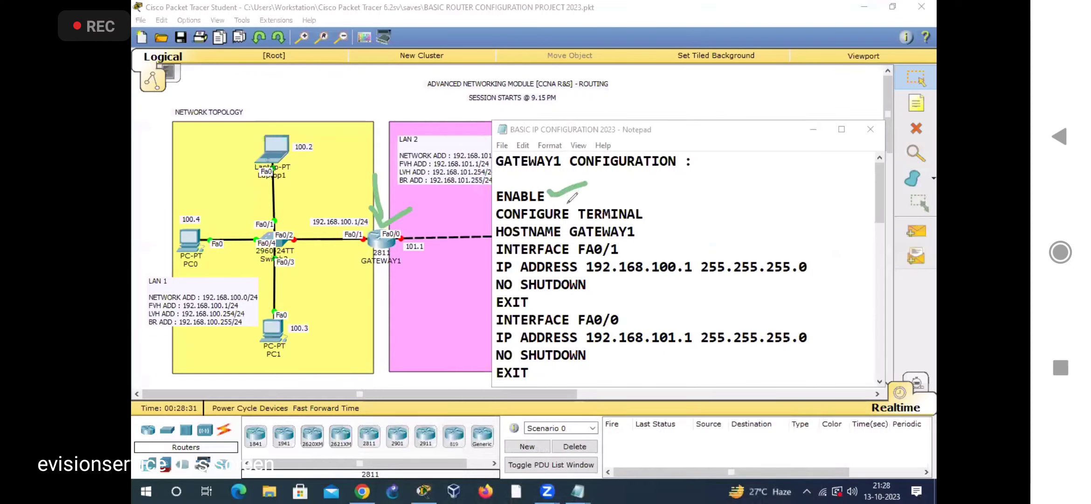
drag(645, 211, 690, 192)
drag(355, 274, 406, 270)
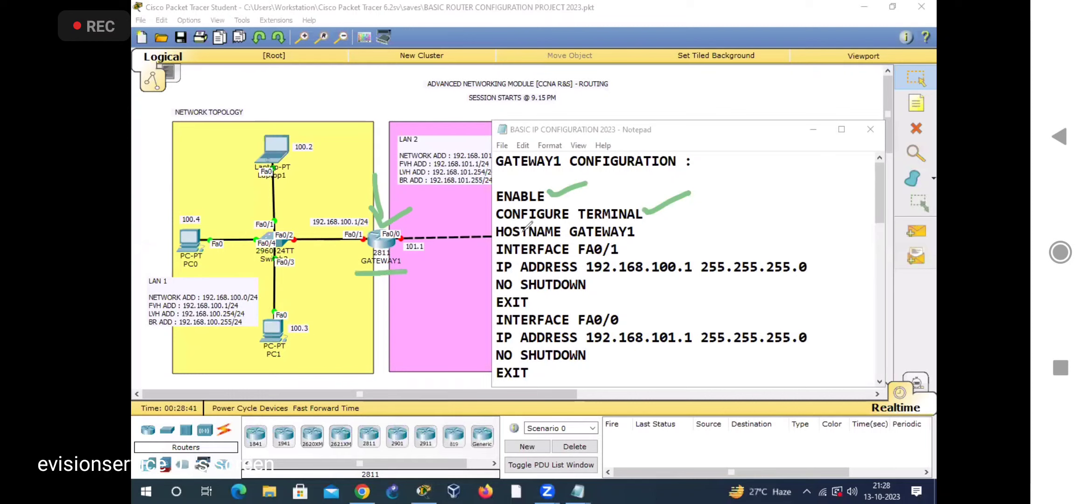
drag(642, 228, 686, 216)
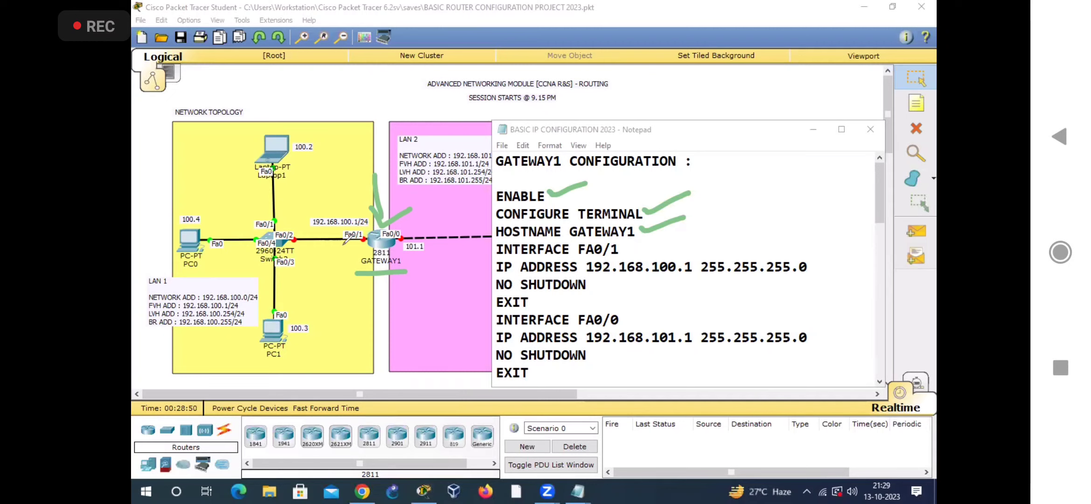
Step: Circle GATEWAY1's Fa0/1 address 192.168.100.1/24, draw an arrow to it, and tick the INTERFACE FA0/1 and matching IP ADDRESS lines
mouse_move(379, 213)
mouse_down()
mouse_move(310, 203)
mouse_move(369, 252)
mouse_up()
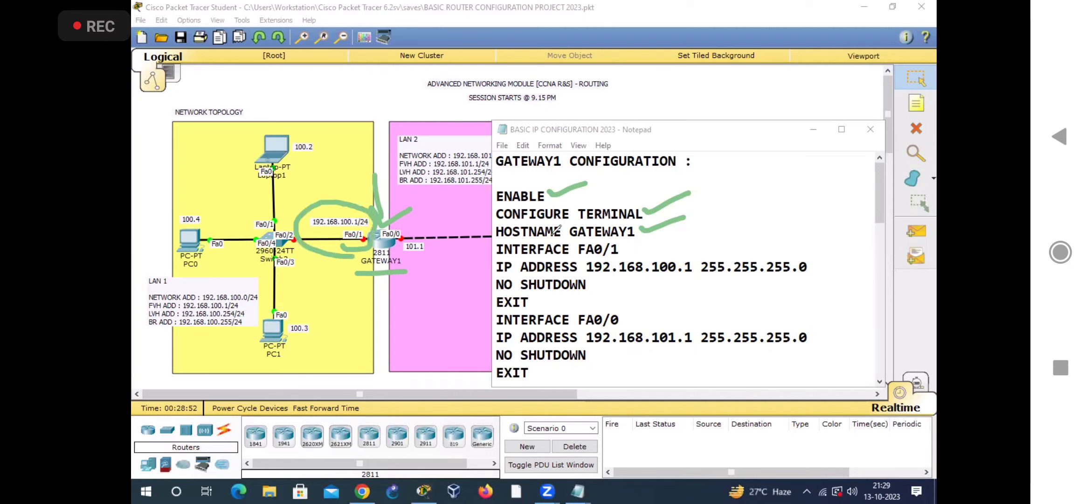
drag(622, 249, 675, 231)
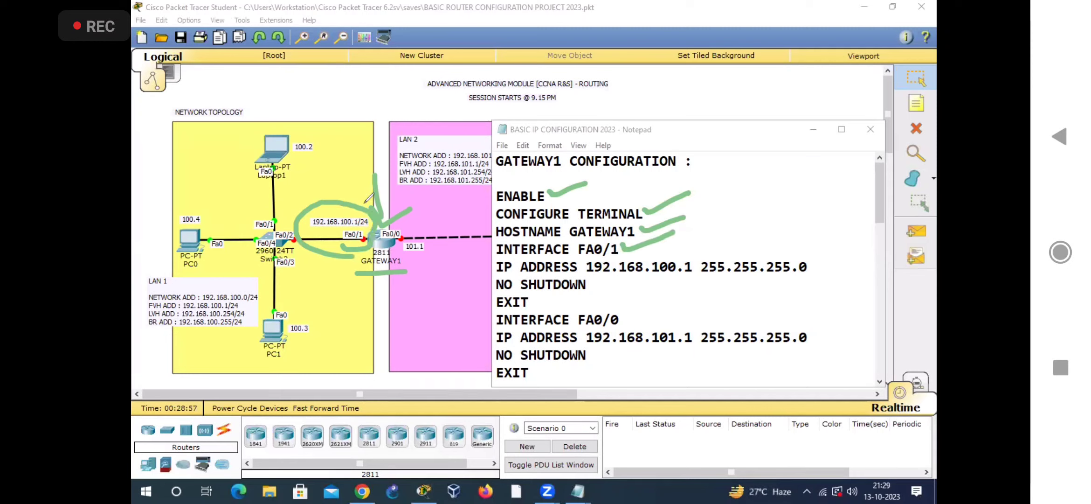
drag(351, 150, 351, 192)
drag(351, 192, 368, 174)
mouse_move(676, 246)
mouse_down()
mouse_move(663, 259)
mouse_move(742, 253)
mouse_move(806, 228)
mouse_up()
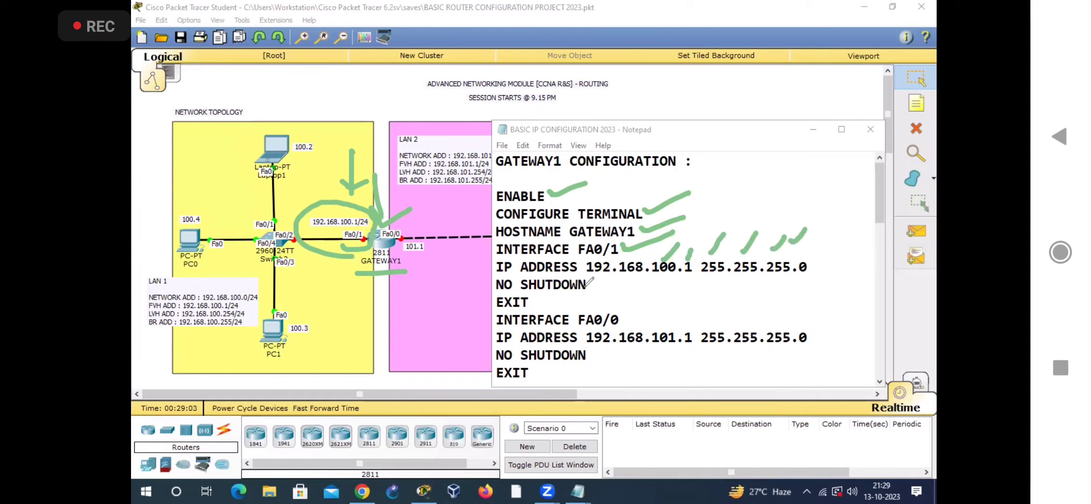
Step: Tick the first NO SHUTDOWN line, circle GATEWAY1's Fa0/1 port, and write a double-underlined "OFF" in the LAN 1 area
drag(591, 284, 623, 273)
drag(369, 221, 365, 246)
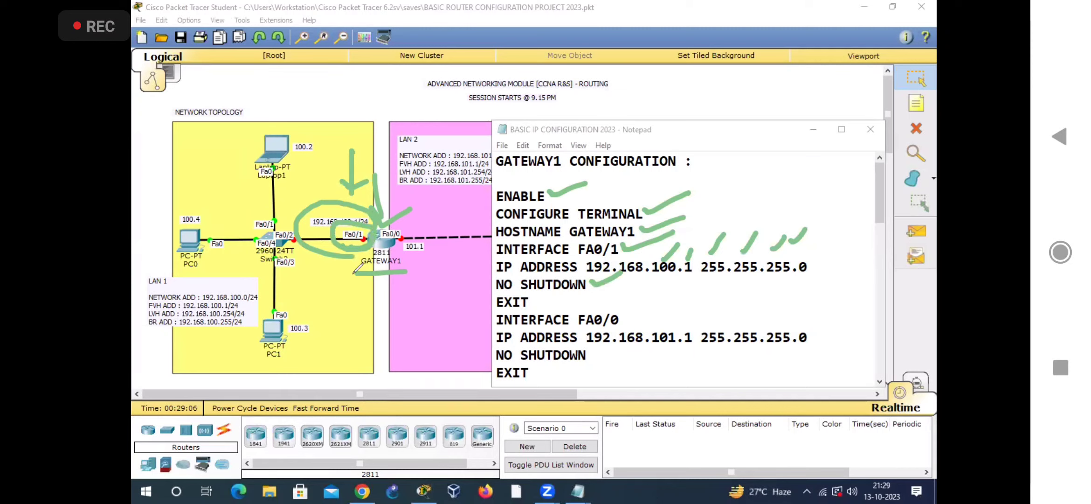
mouse_move(274, 307)
mouse_down()
mouse_move(264, 328)
mouse_move(278, 315)
mouse_up()
mouse_move(293, 278)
mouse_down()
mouse_move(289, 265)
mouse_move(298, 296)
mouse_up()
drag(315, 257, 274, 363)
drag(320, 333, 279, 372)
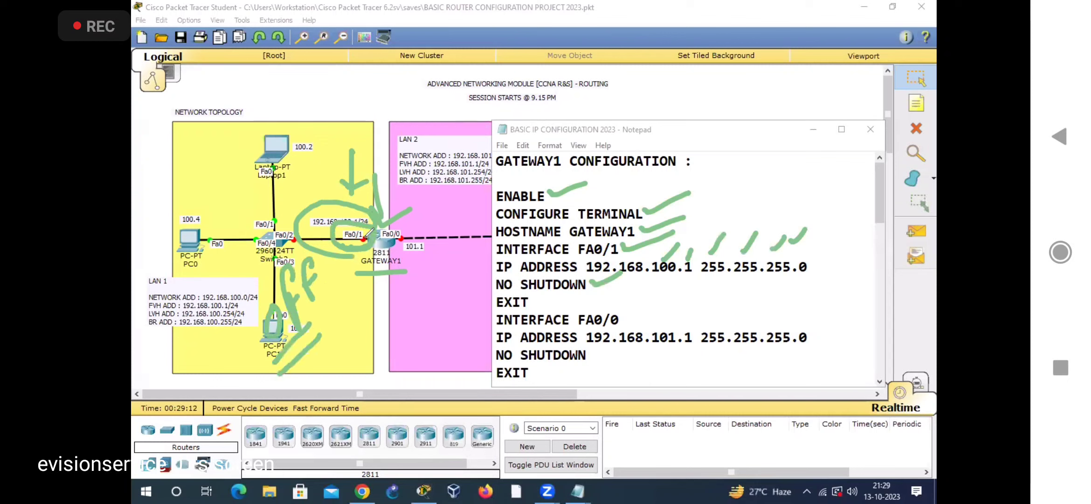
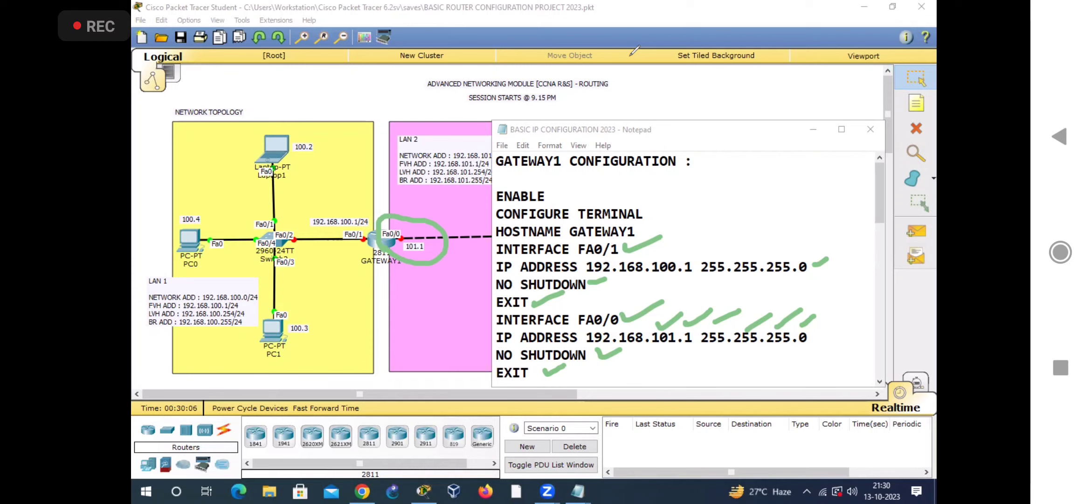
Step: Clear the drawn marks and show the ROUTER1 CONFIGURATION notes over the topology, with Router1 between LAN 2 and LAN 3 in view
click(631, 58)
scroll(585, 337, down, 5)
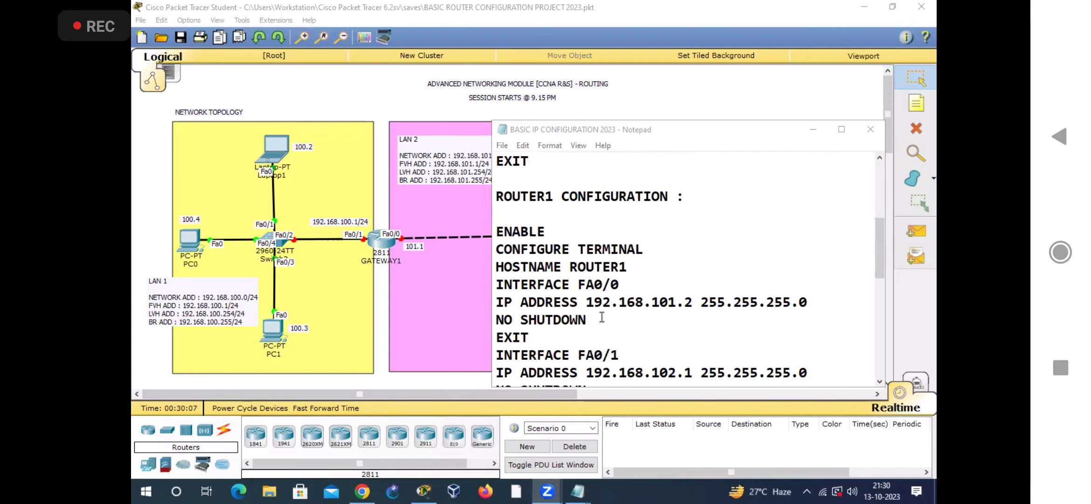
scroll(653, 187, up, 1)
drag(663, 122, 667, 99)
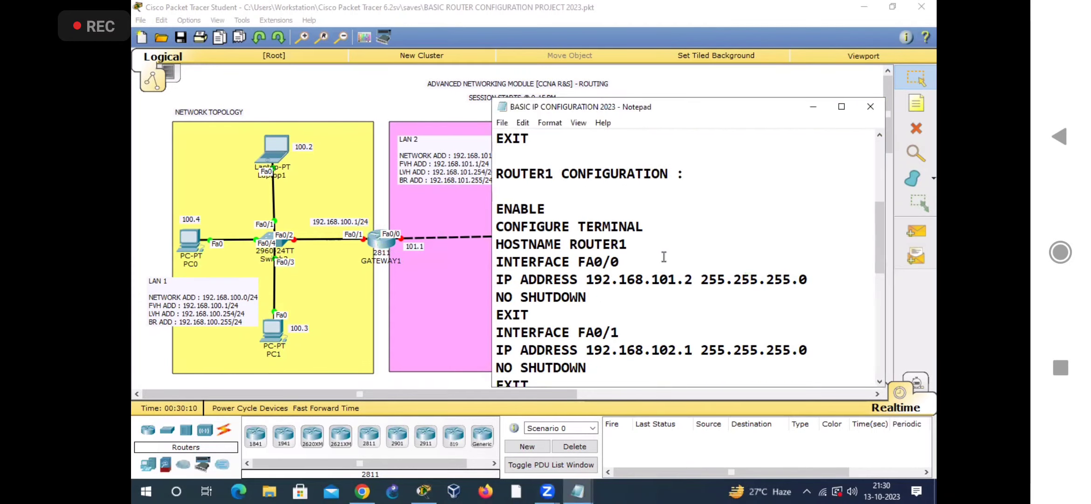
scroll(684, 259, down, 1)
click(881, 215)
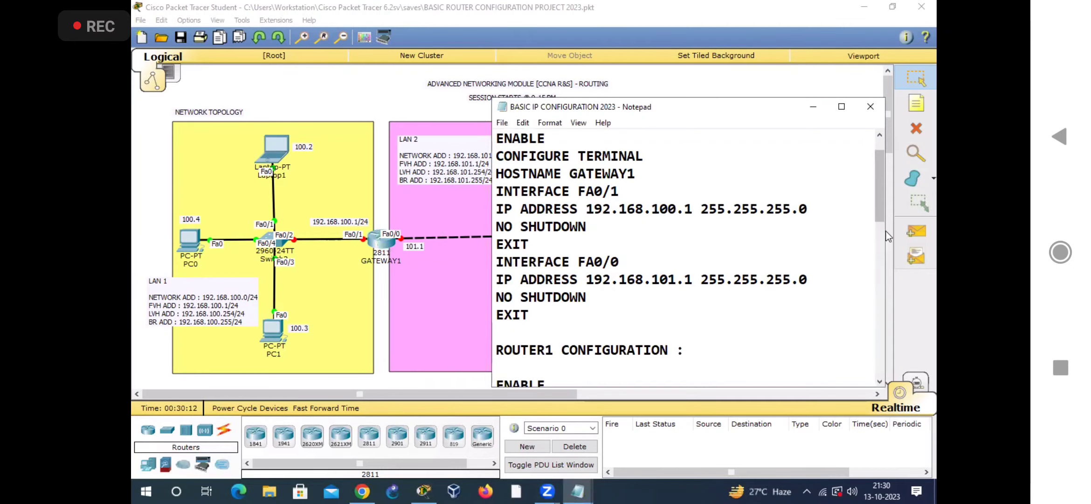
scroll(882, 231, down, 4)
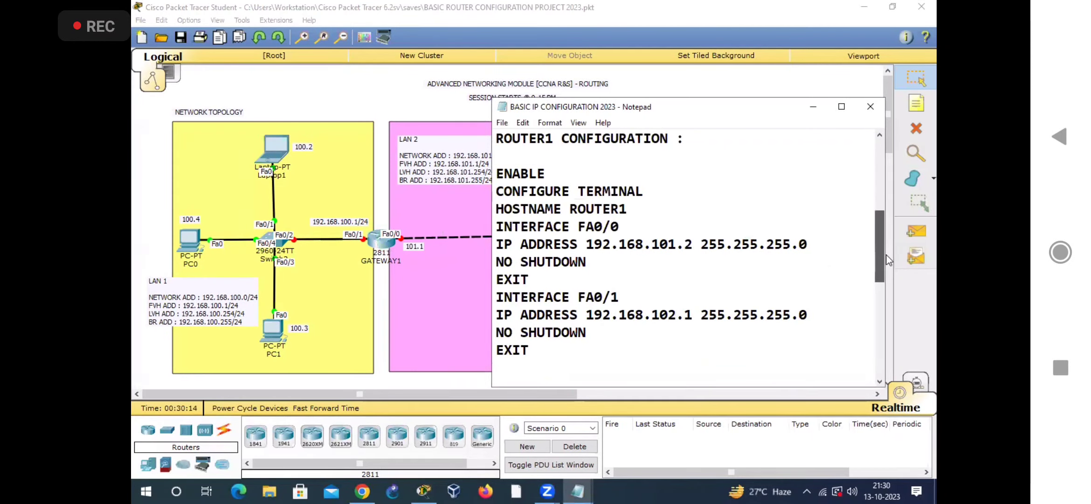
drag(460, 395, 607, 395)
click(578, 490)
click(626, 430)
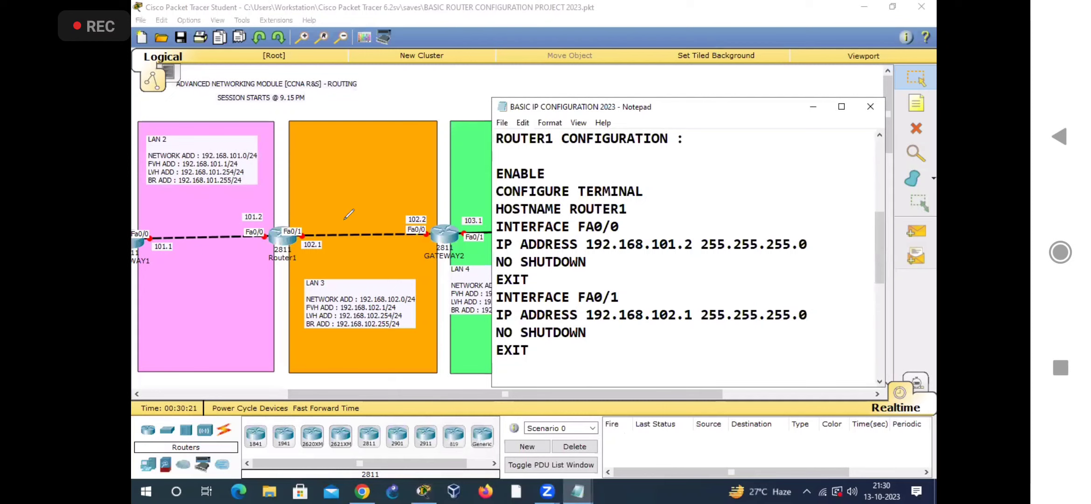
Step: Tick the ENABLE, CONFIGURE TERMINAL and HOSTNAME ROUTER1 lines and circle the Router1 label in the topology
drag(555, 171, 595, 161)
drag(646, 186, 710, 159)
drag(649, 186, 630, 205)
mouse_move(282, 252)
mouse_down()
mouse_move(254, 263)
mouse_move(271, 272)
mouse_up()
Step: Circle Router1's Fa0/0 port labelled 101.2 and tick the INTERFACE FA0/0, IP ADDRESS 192.168.101.2, NO SHUTDOWN and EXIT lines
drag(628, 228, 672, 207)
mouse_move(230, 241)
mouse_down()
mouse_move(265, 194)
mouse_move(248, 250)
mouse_up()
mouse_move(664, 236)
mouse_down()
mouse_move(699, 198)
mouse_move(723, 207)
mouse_up()
click(813, 235)
drag(812, 237, 860, 217)
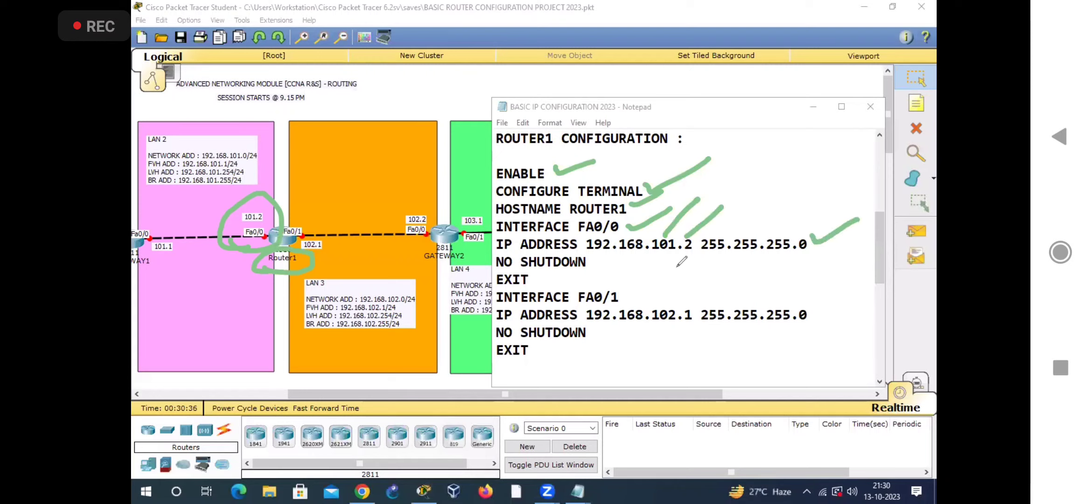
drag(590, 261, 618, 255)
drag(535, 277, 571, 272)
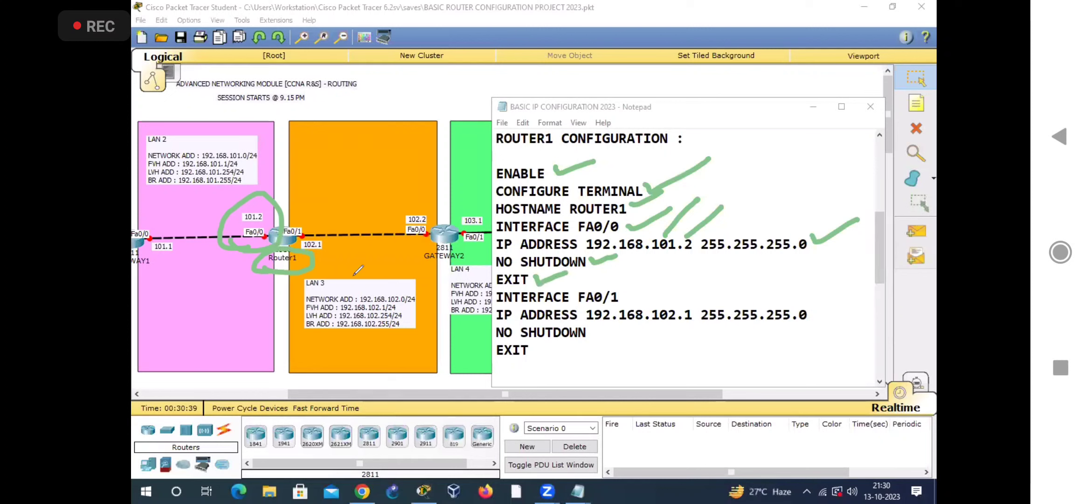
Step: Circle Router1's Fa0/1 port labelled 102.1 on cleared notes and tick the INTERFACE FA0/1 command lines through EXIT
mouse_move(295, 253)
mouse_down()
mouse_move(281, 215)
mouse_move(338, 263)
mouse_up()
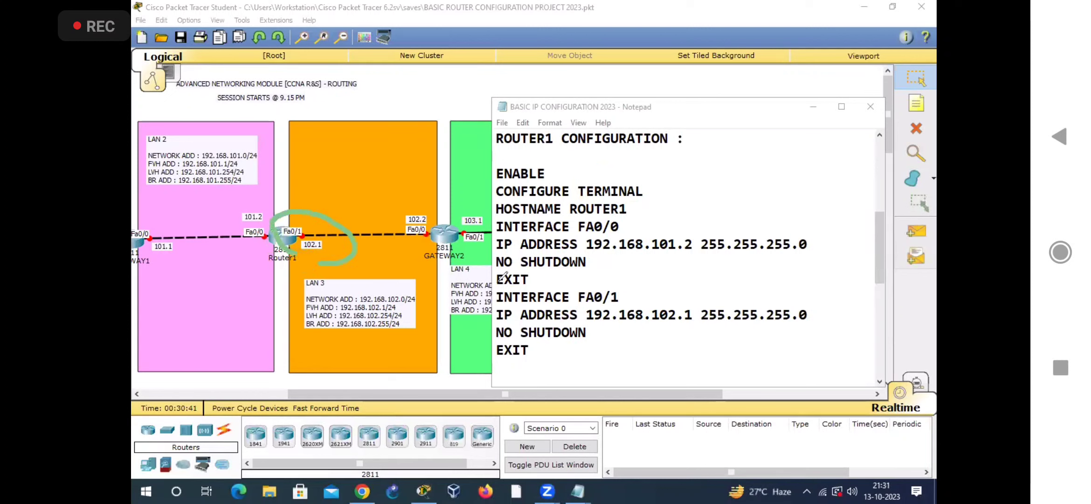
mouse_move(623, 289)
mouse_down()
mouse_move(699, 269)
mouse_move(708, 284)
mouse_move(742, 290)
mouse_move(801, 280)
mouse_up()
drag(798, 296, 814, 280)
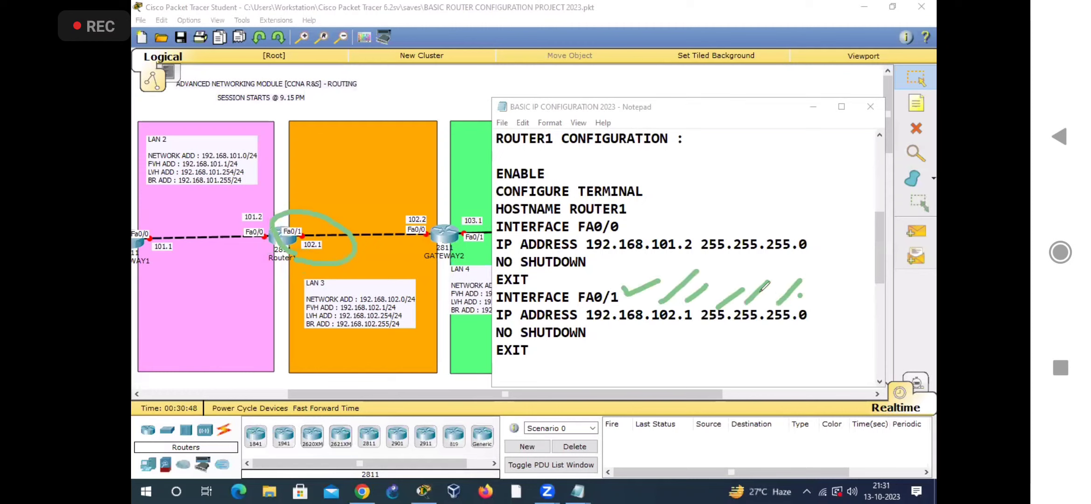
drag(592, 333, 612, 323)
drag(533, 357, 561, 345)
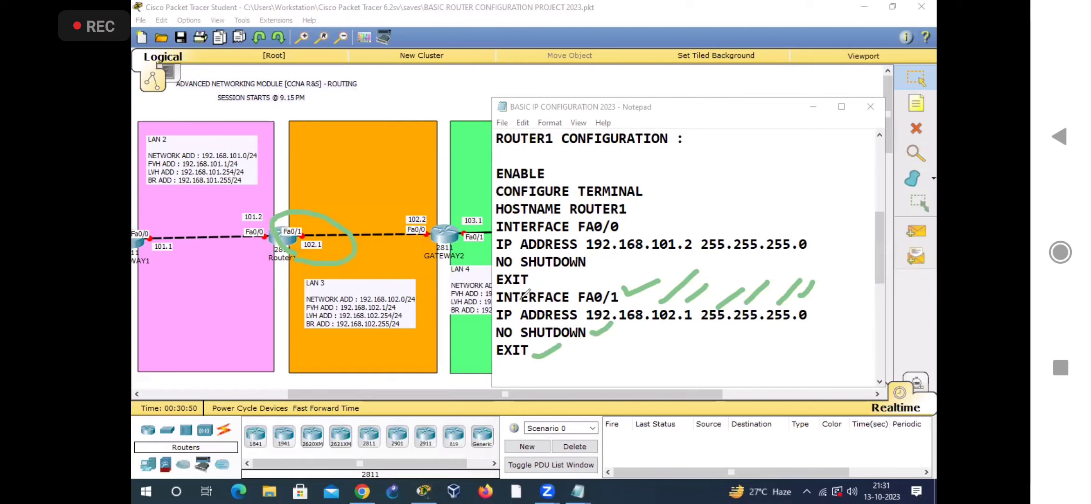
Step: Clear the ticks, circle Router1's Fa0/0 and Fa0/1 ports in the topology, and clear the circles
click(638, 51)
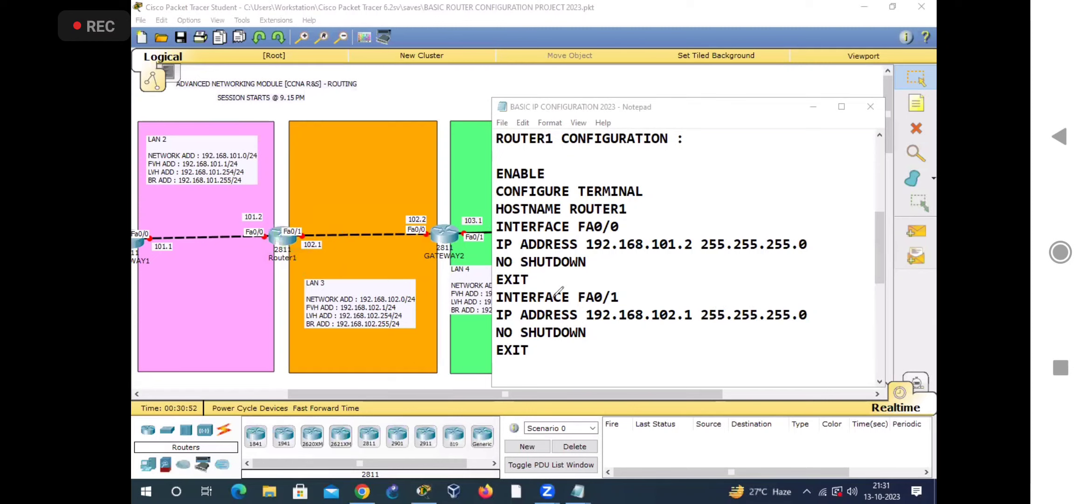
mouse_move(252, 236)
mouse_down()
mouse_move(254, 249)
mouse_move(270, 237)
mouse_up()
mouse_move(304, 236)
mouse_down()
mouse_move(322, 240)
mouse_move(303, 246)
mouse_move(296, 219)
mouse_up()
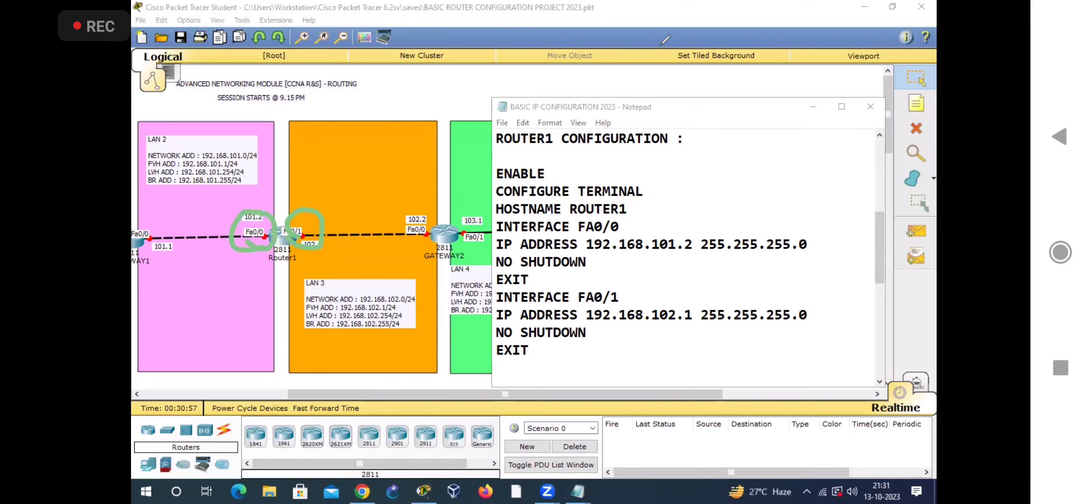
key(Escape)
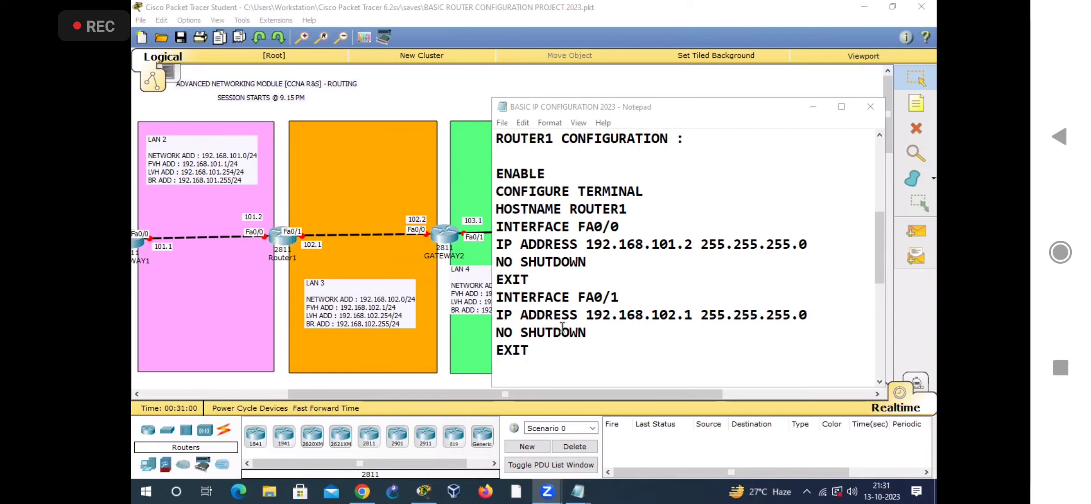
Step: Show the GATEWAY2 CONFIGURATION notes over the topology, with the GATEWAY2 router and LAN 4 in view
scroll(601, 319, down, 5)
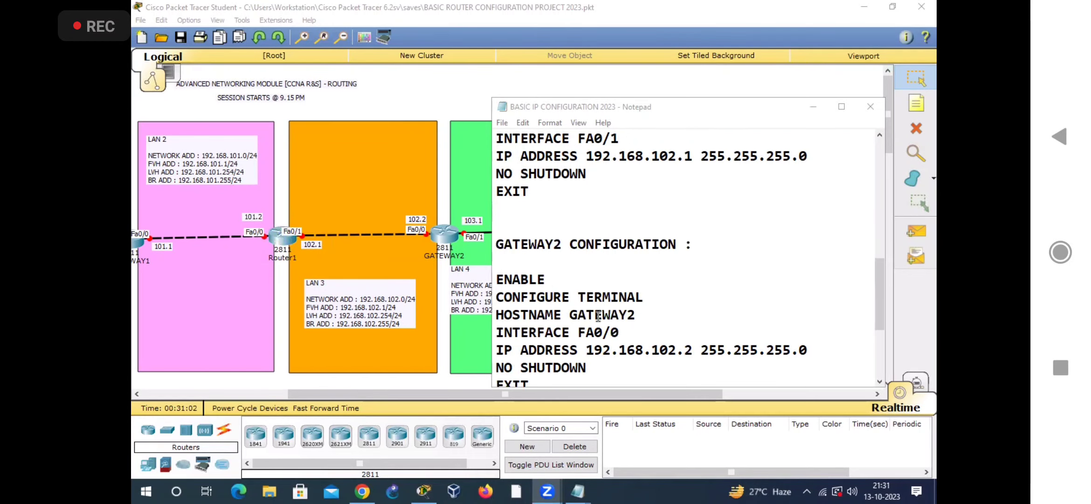
drag(461, 397, 540, 396)
click(587, 495)
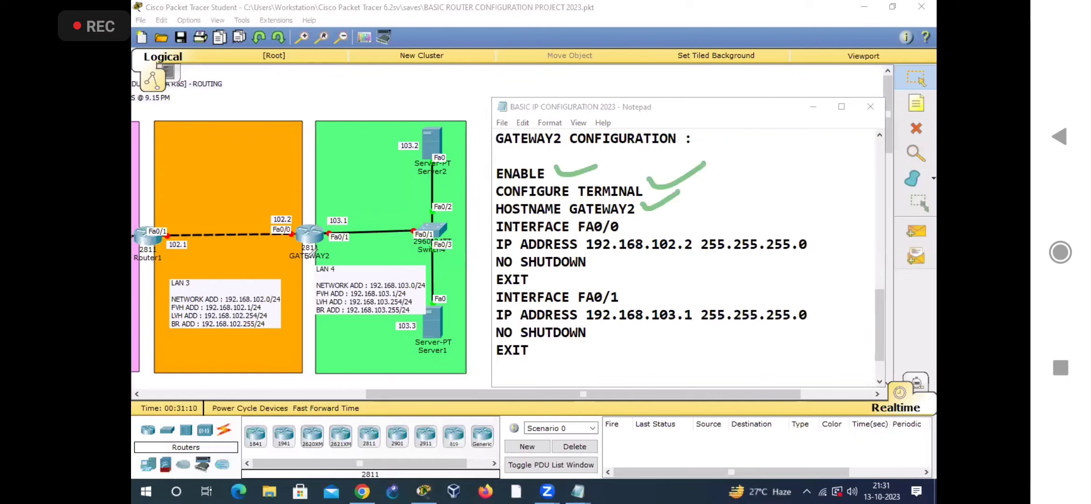
Step: Circle the GATEWAY2 label and its Fa0/0 port, and tick the command lines from ENABLE through the EXIT of INTERFACE FA0/0
mouse_move(301, 266)
mouse_down()
mouse_move(352, 246)
mouse_move(293, 256)
mouse_up()
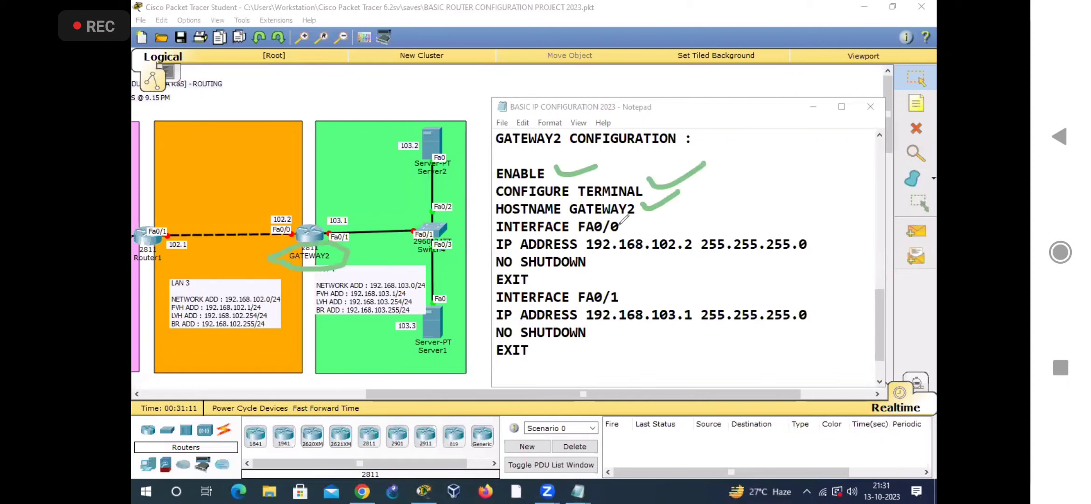
drag(621, 225, 658, 210)
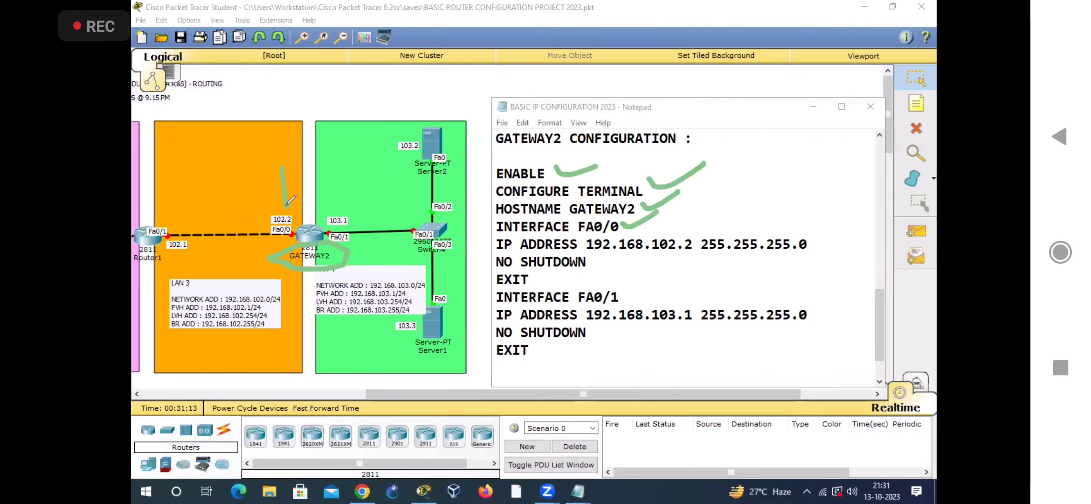
drag(299, 191, 305, 233)
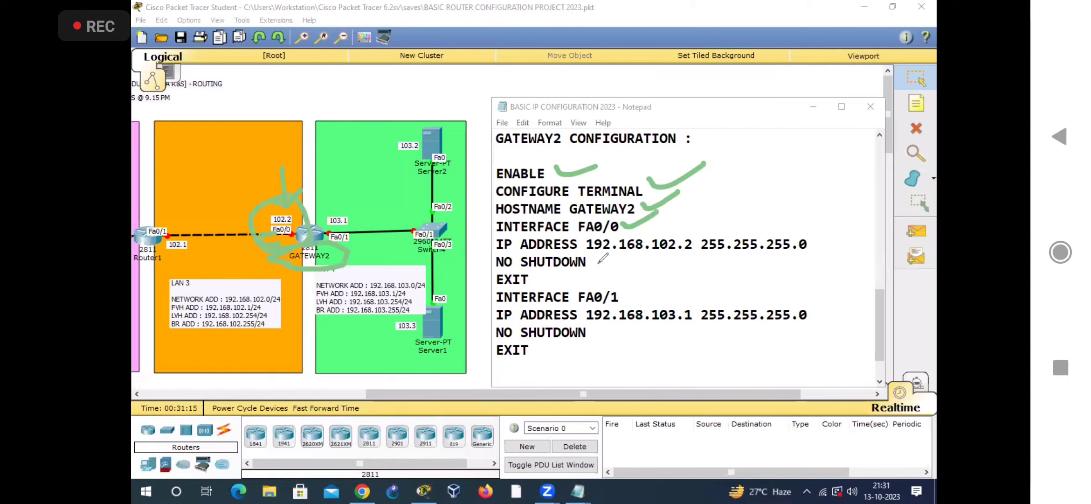
drag(664, 232, 723, 199)
drag(808, 239, 841, 225)
drag(593, 262, 644, 246)
drag(532, 281, 562, 268)
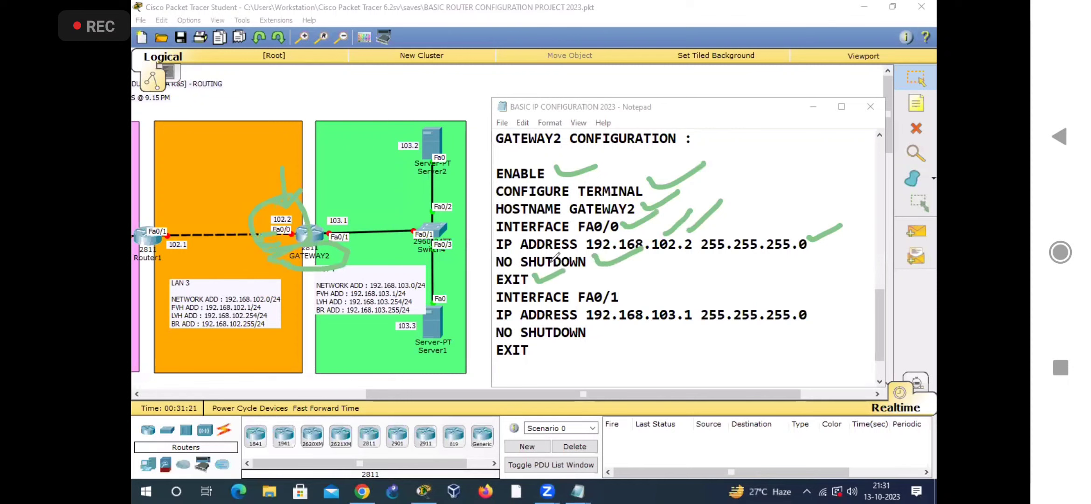
Step: Circle GATEWAY2's Fa0/1 port labelled 103.1 on cleared notes and tick the INTERFACE FA0/1 command lines through EXIT
mouse_move(331, 250)
mouse_down()
mouse_move(367, 223)
mouse_move(338, 249)
mouse_up()
drag(620, 289, 793, 292)
drag(796, 301, 819, 284)
drag(600, 334, 624, 326)
drag(548, 352, 572, 344)
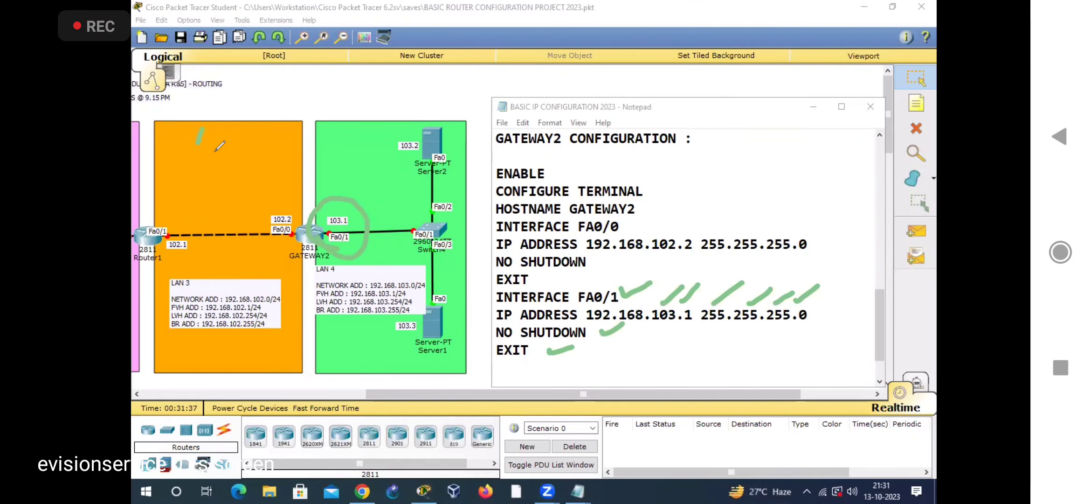
Step: Write an underlined "GREEN" across LAN 3, draw a long line beneath it, and mark the 102.2 address in the notes
drag(239, 111, 236, 162)
drag(234, 135, 244, 129)
mouse_move(259, 98)
mouse_down()
mouse_move(254, 144)
mouse_move(283, 80)
mouse_up()
drag(157, 229, 315, 136)
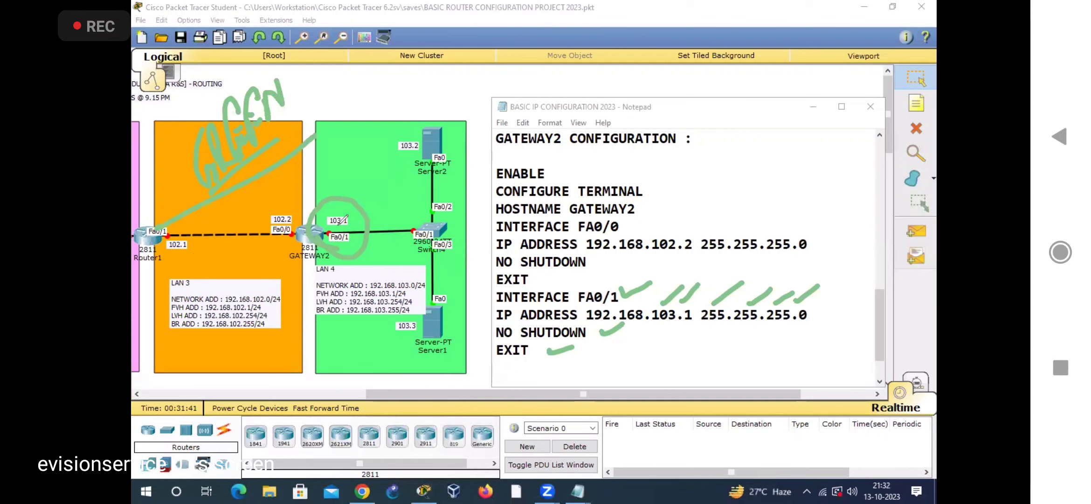
click(673, 232)
drag(672, 232, 683, 217)
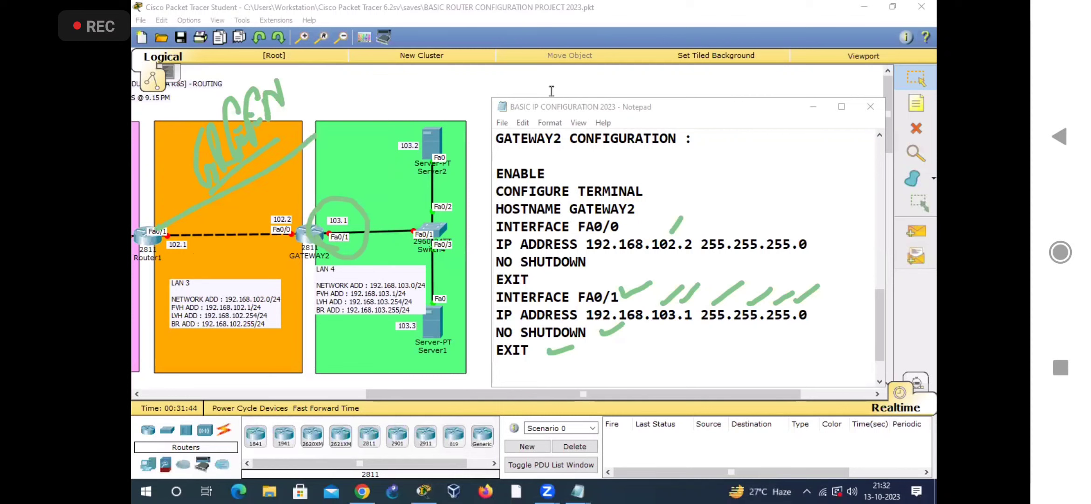
Step: Clear the marks and review the GATEWAY1 CONFIGURATION notes over the LAN 1 part of the topology
drag(435, 394, 216, 395)
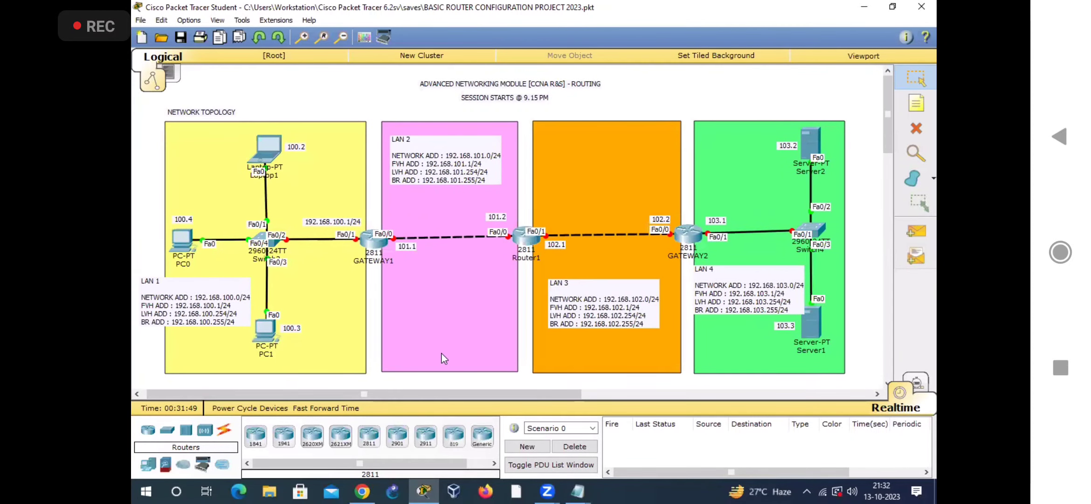
mouse_move(577, 489)
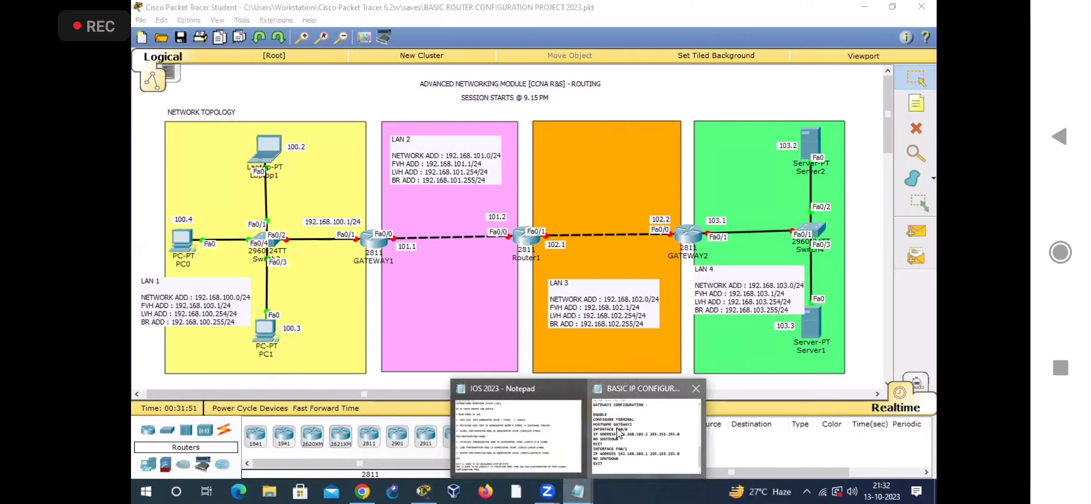
click(625, 411)
scroll(539, 239, up, 9)
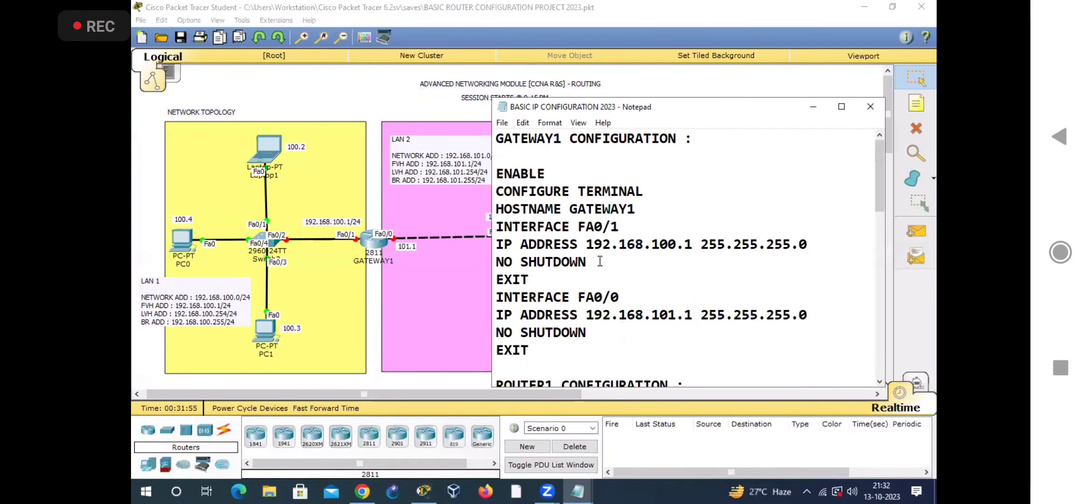
drag(615, 386, 614, 374)
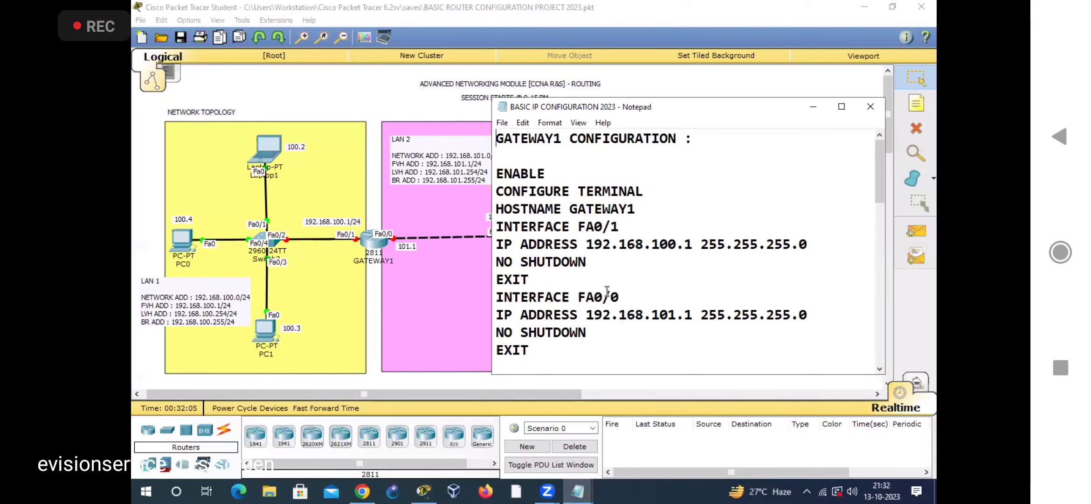
Step: Review the ROUTER1 CONFIGURATION notes beside the LAN 2 and LAN 3 part of the topology
drag(358, 399, 498, 415)
mouse_move(578, 491)
click(624, 441)
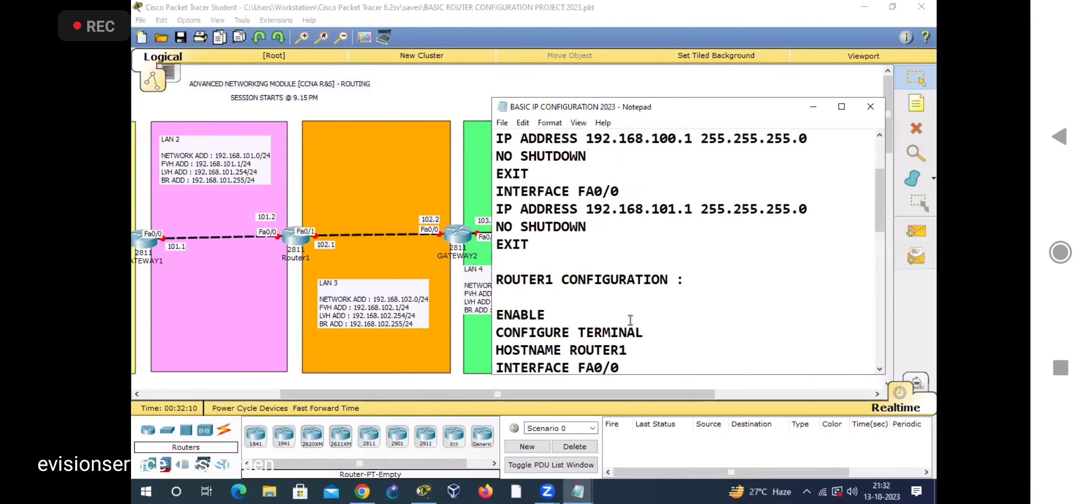
scroll(631, 318, down, 3)
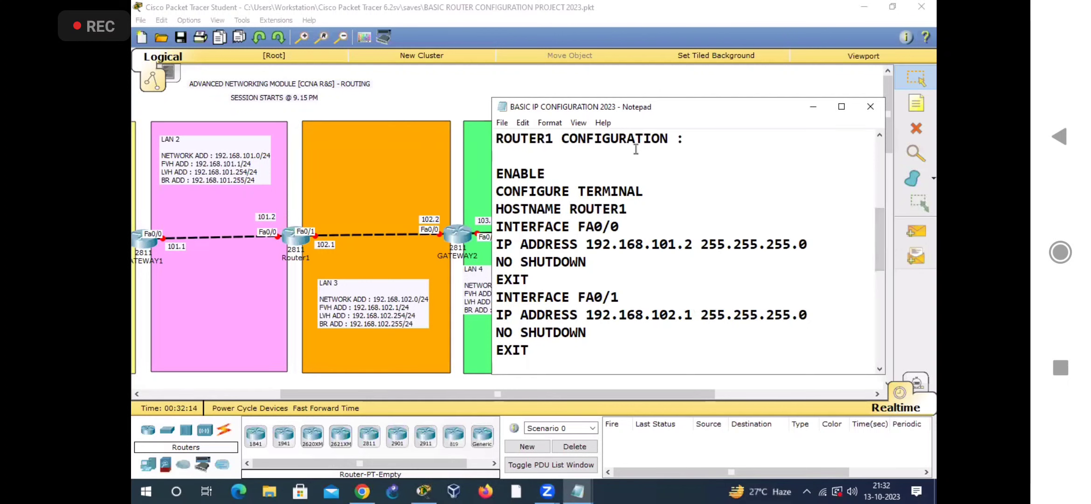
drag(627, 110, 583, 116)
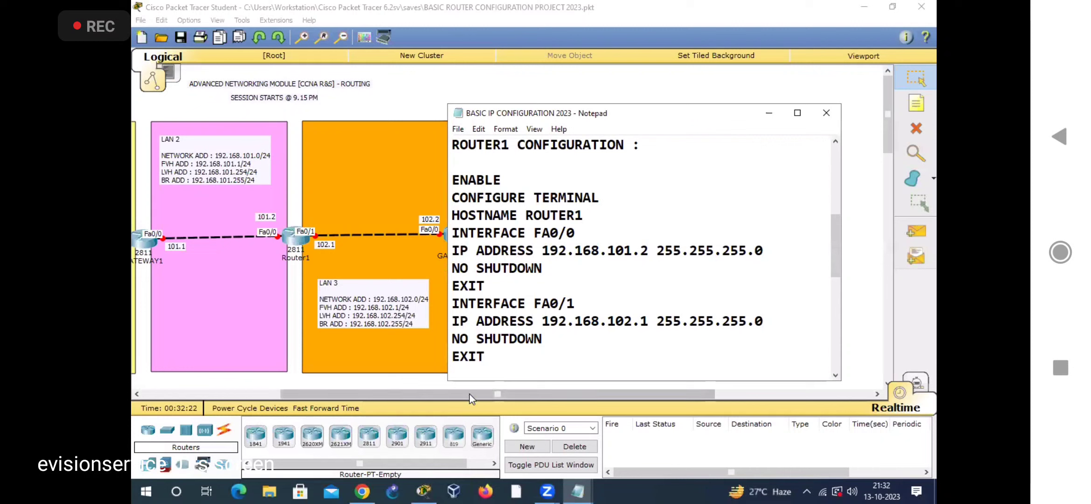
Step: Review the GATEWAY2 CONFIGURATION notes beside the LAN 3 and LAN 4 part of the topology
drag(470, 398, 569, 397)
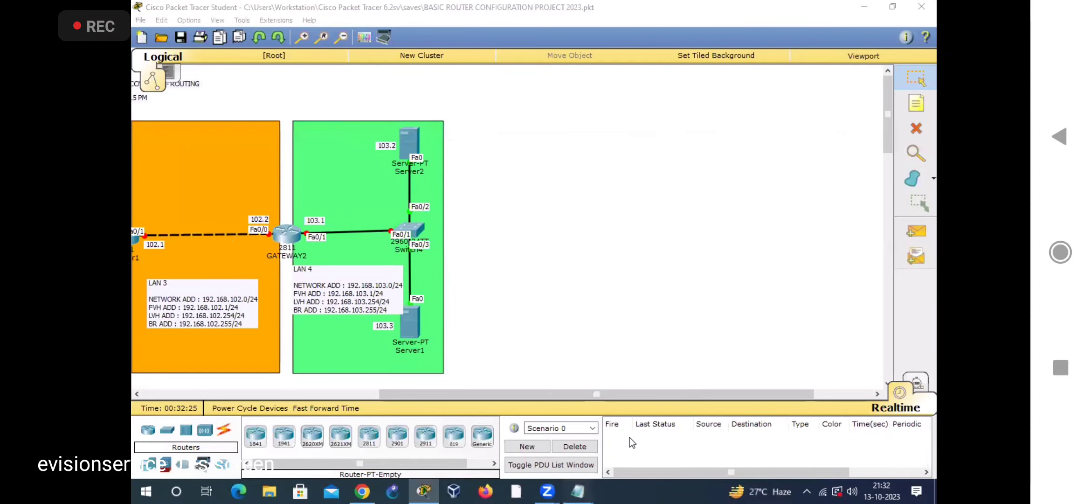
mouse_move(577, 498)
click(632, 441)
scroll(567, 283, down, 4)
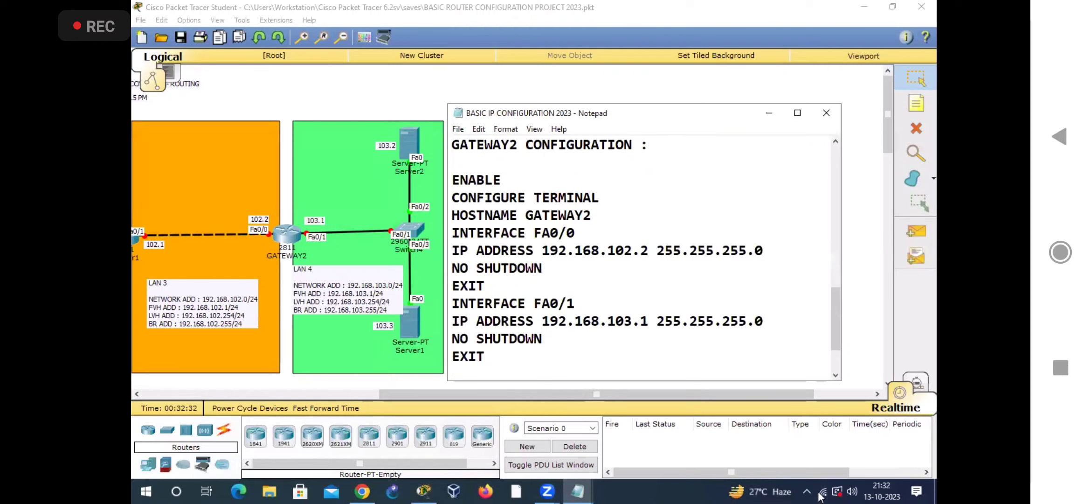
click(682, 378)
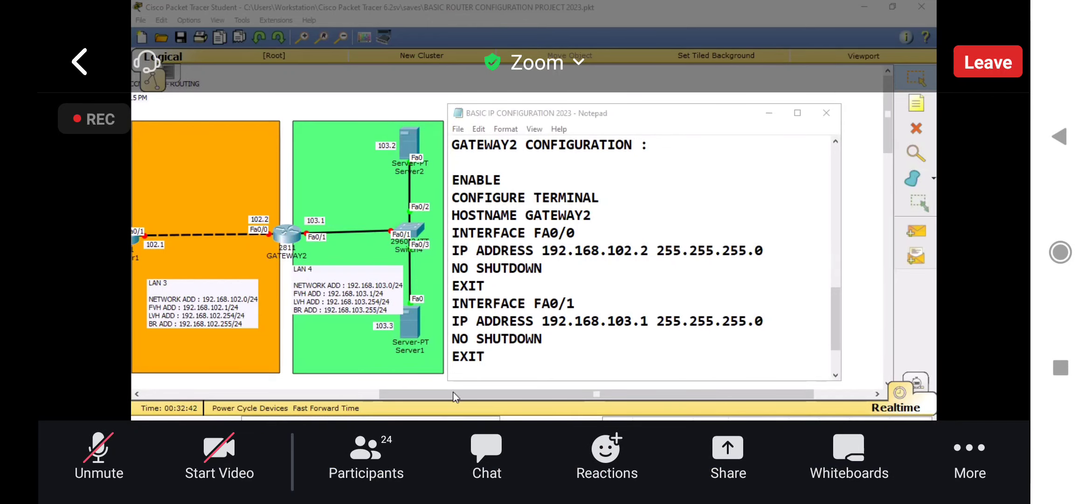
Step: Open the GATEWAY1 router's physical device view and place it over the full network topology
drag(456, 394, 308, 394)
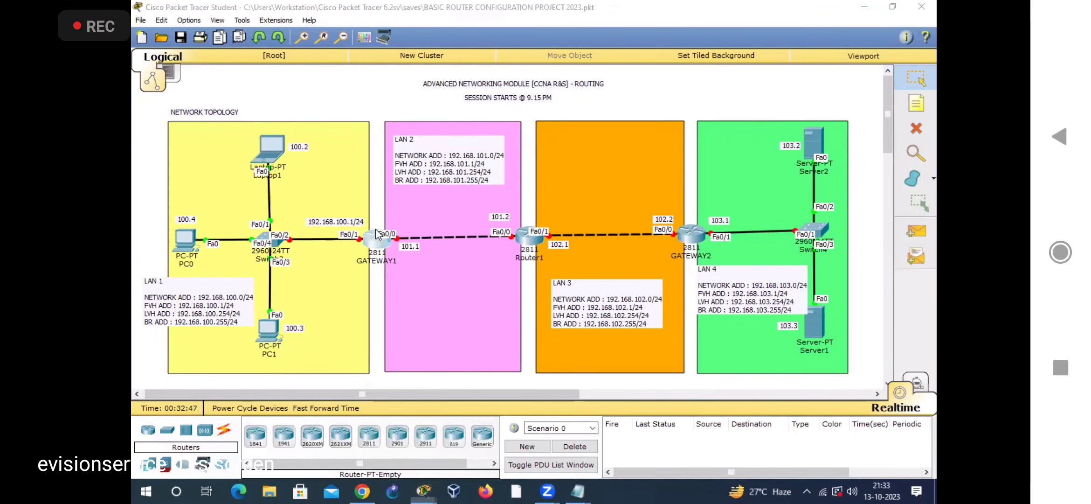
click(378, 237)
drag(499, 94, 588, 82)
click(425, 491)
mouse_move(424, 491)
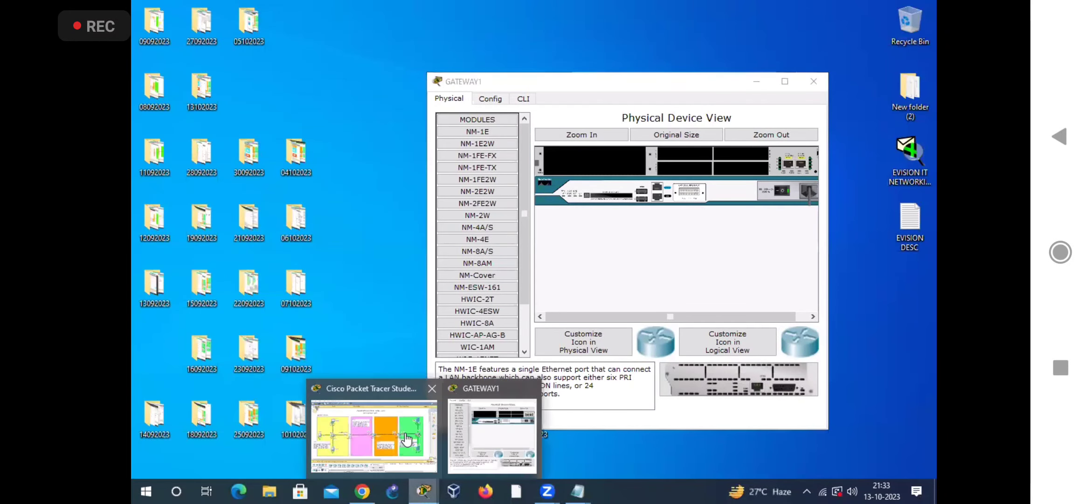
click(373, 432)
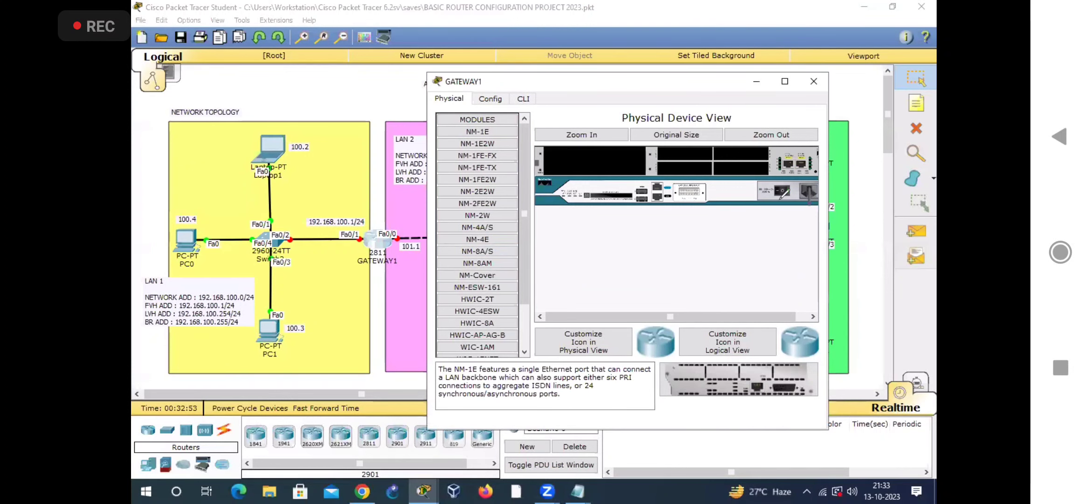
Step: Circle the power switch in GATEWAY1's physical device view and write "POWER ON" across it
mouse_move(560, 256)
mouse_down()
mouse_move(588, 296)
mouse_move(560, 259)
mouse_up()
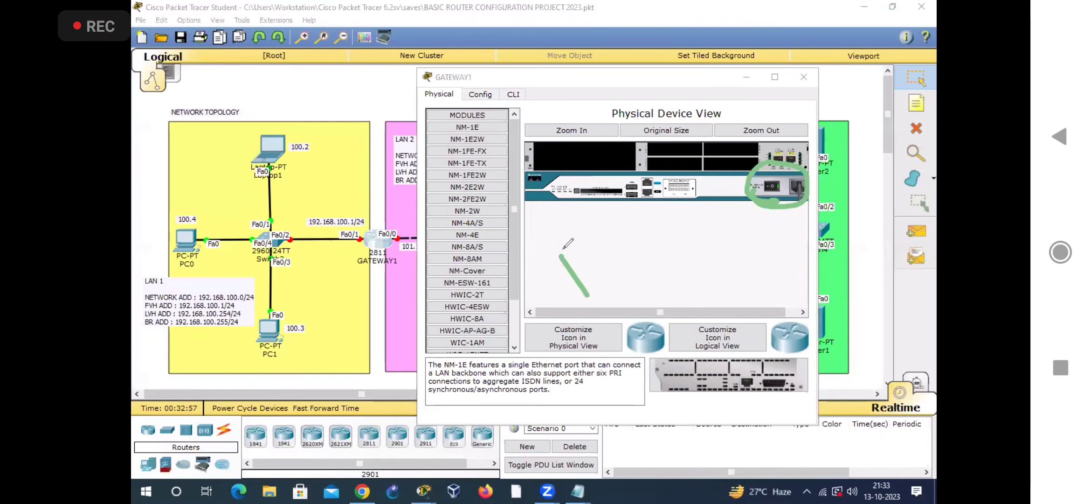
mouse_move(584, 250)
mouse_down()
mouse_move(596, 256)
mouse_move(589, 249)
mouse_move(630, 215)
mouse_move(627, 234)
mouse_move(680, 186)
mouse_move(714, 124)
mouse_up()
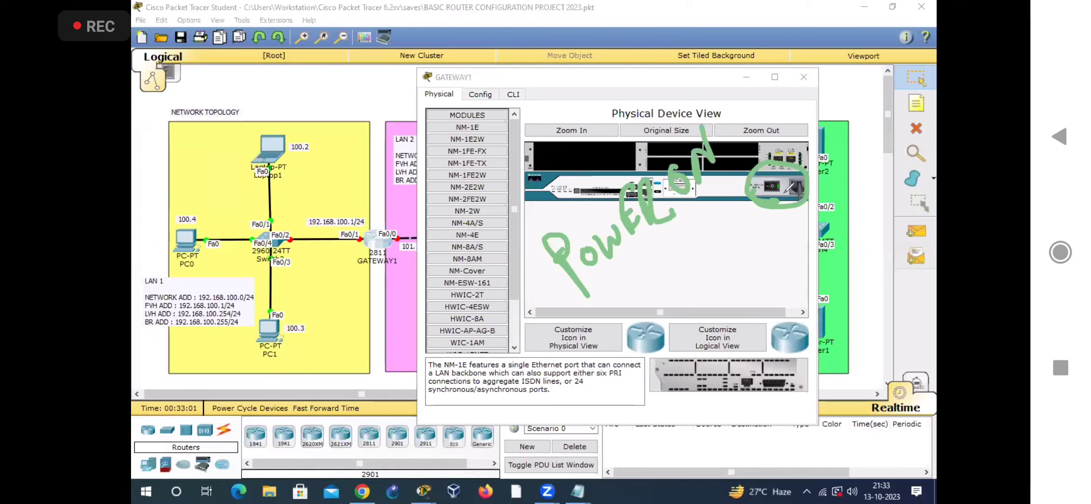
Step: Underline the handwritten "POWER ON" note in GATEWAY1's physical device view and add an underlined handwritten note below it
drag(771, 188, 760, 207)
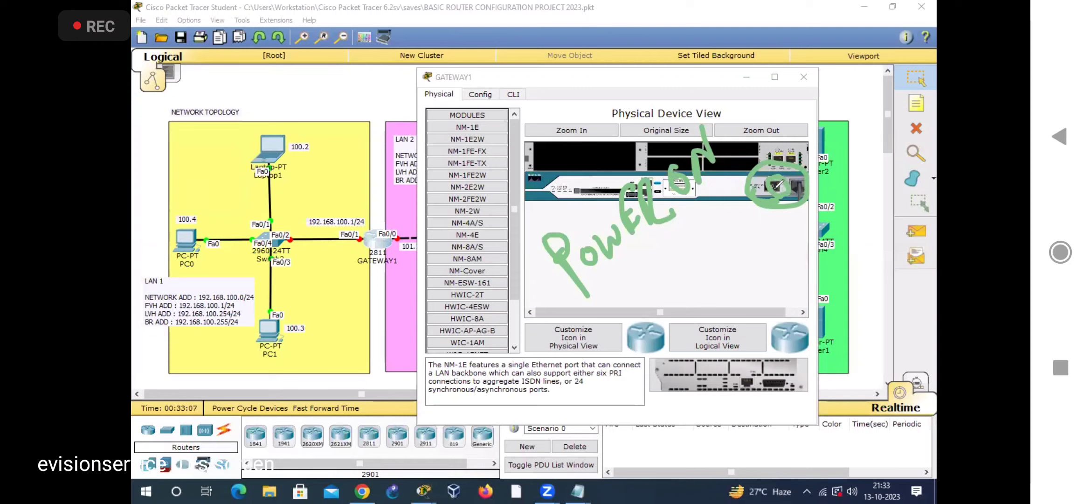
drag(694, 224, 728, 184)
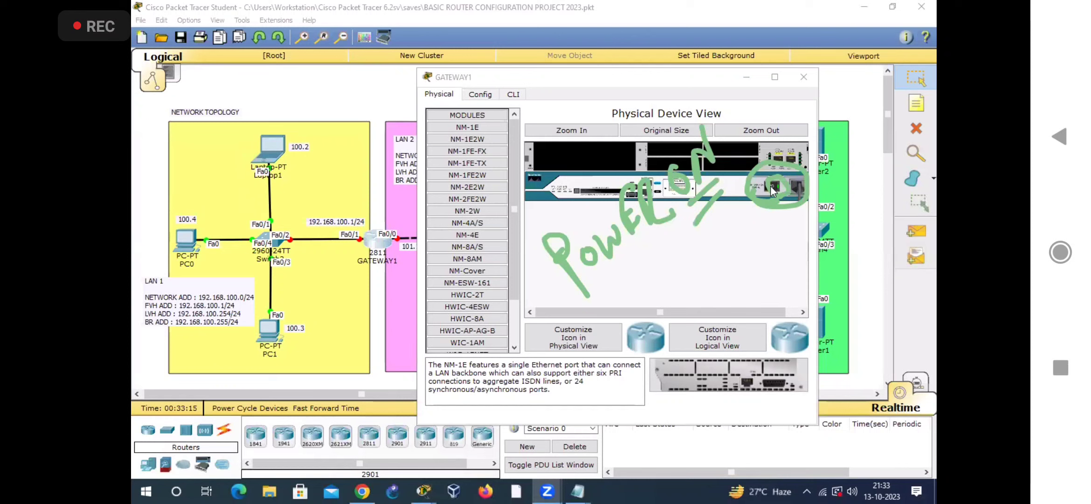
click(755, 219)
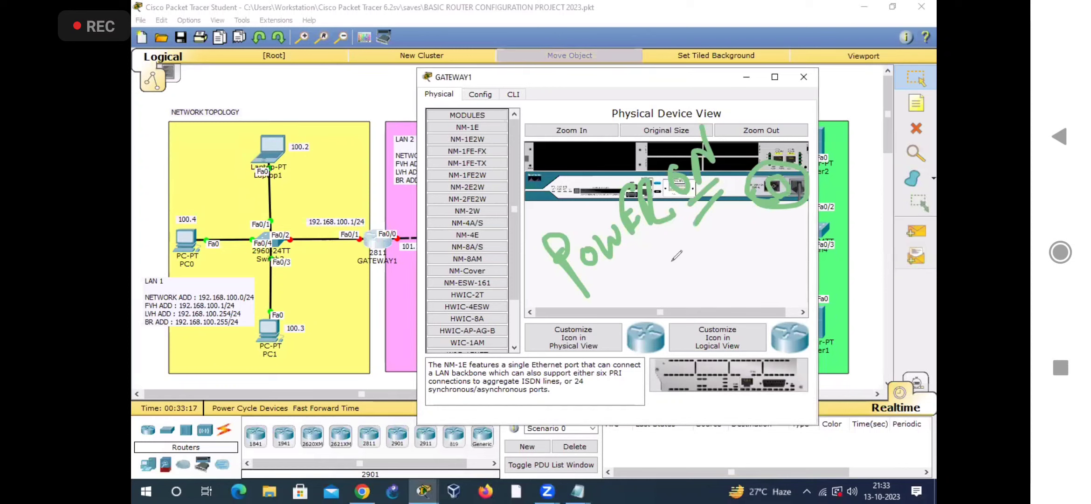
drag(661, 256, 663, 258)
drag(676, 240, 678, 279)
drag(677, 258, 691, 250)
mouse_move(700, 222)
mouse_down()
mouse_move(707, 261)
mouse_move(717, 202)
mouse_up()
drag(704, 235, 715, 224)
drag(666, 299, 724, 272)
drag(679, 317, 716, 285)
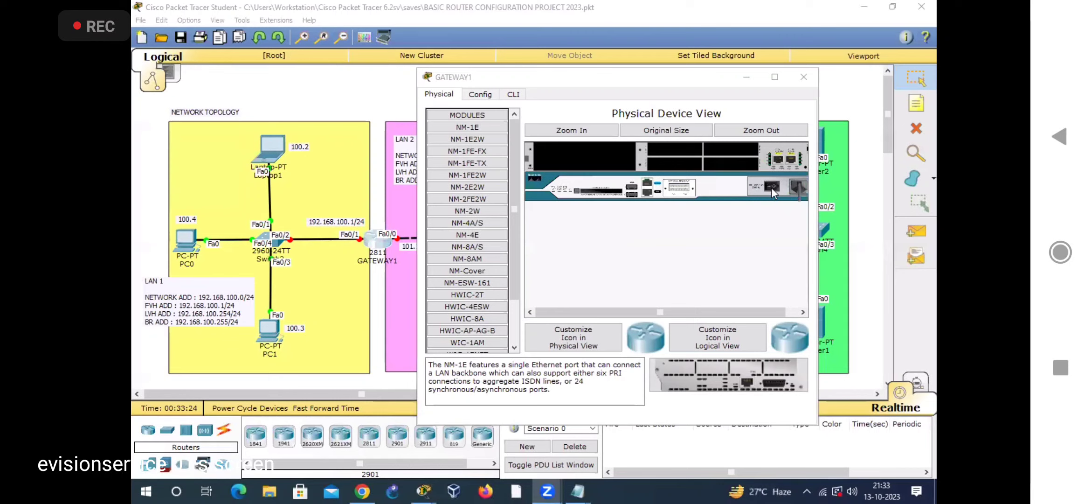
Step: Power on GATEWAY1 and open its IOS command line up to the configuration dialog question
click(771, 185)
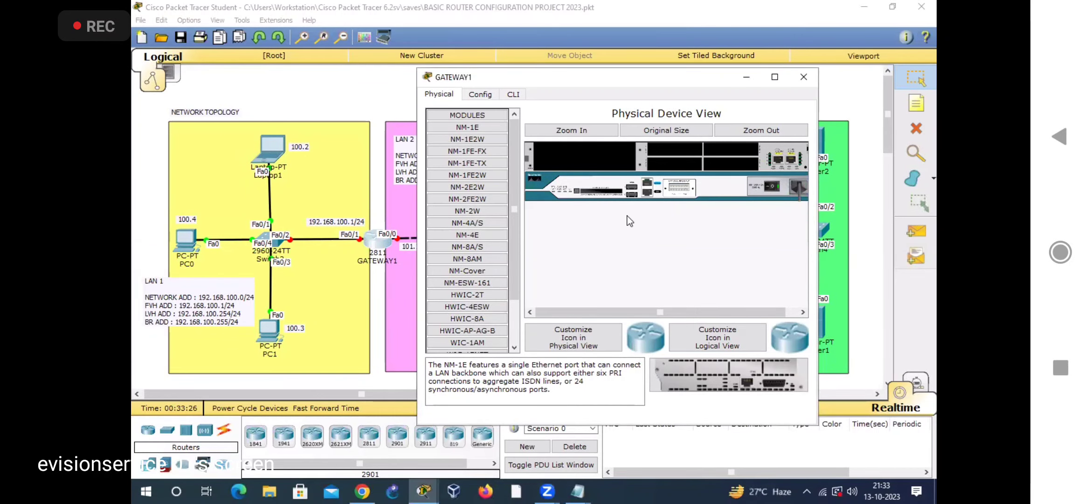
click(515, 96)
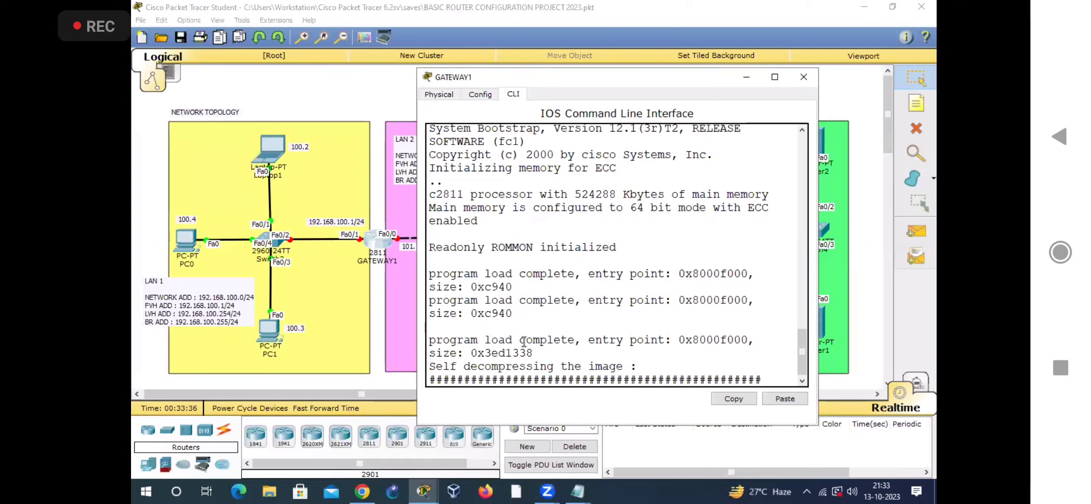
drag(430, 379, 727, 379)
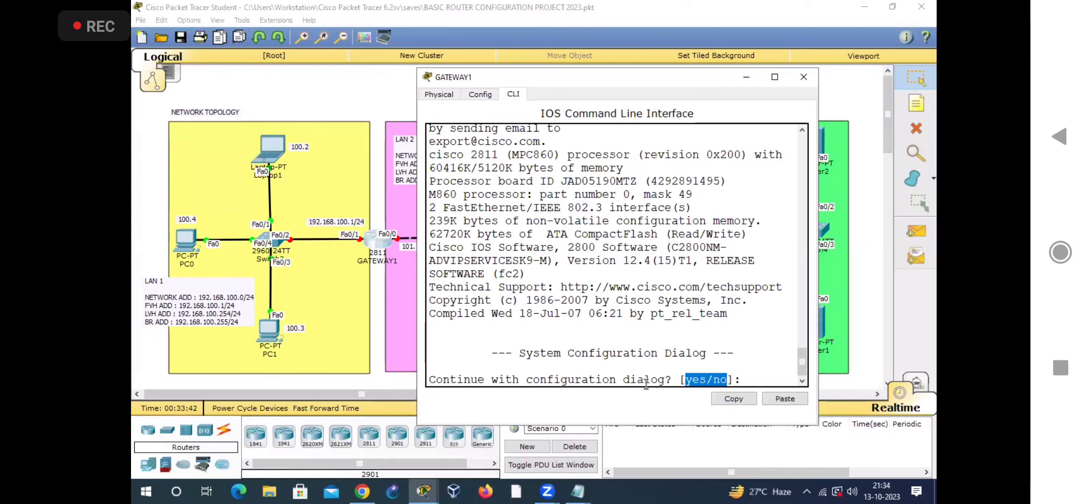
Step: Answer NO to the configuration dialog, start the Router> session, and move the GATEWAY1 window to uncover more of LAN 2
click(760, 375)
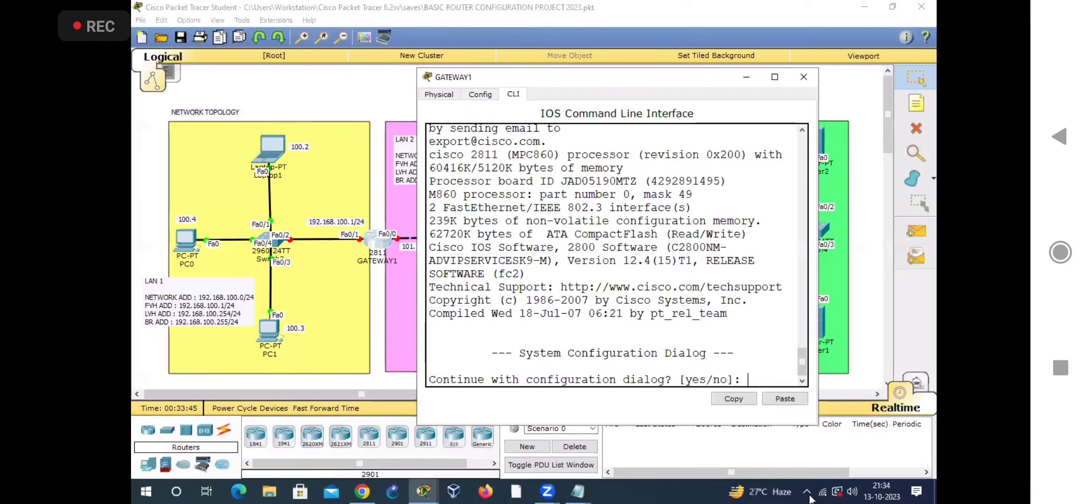
text(NO)
key(Return)
key(Return)
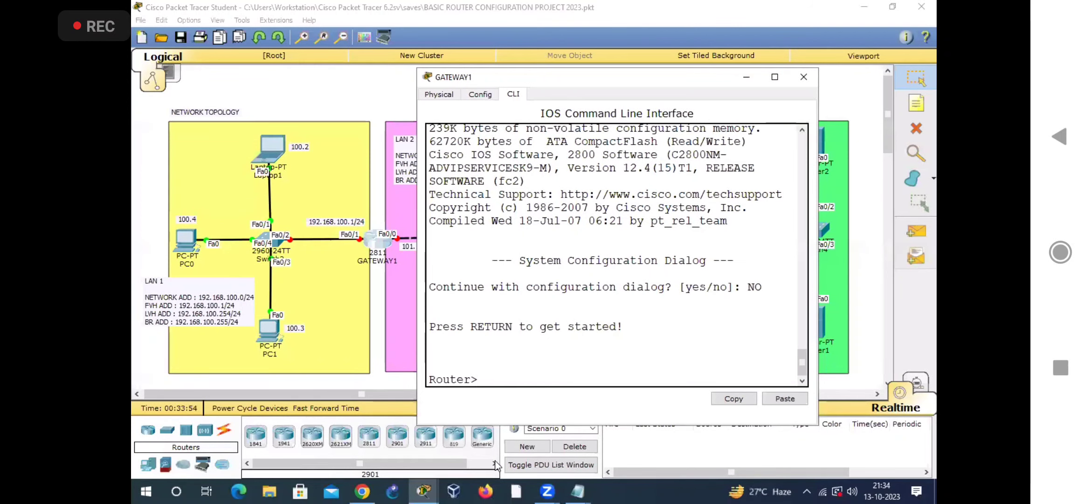
drag(482, 378, 468, 379)
drag(578, 84, 646, 68)
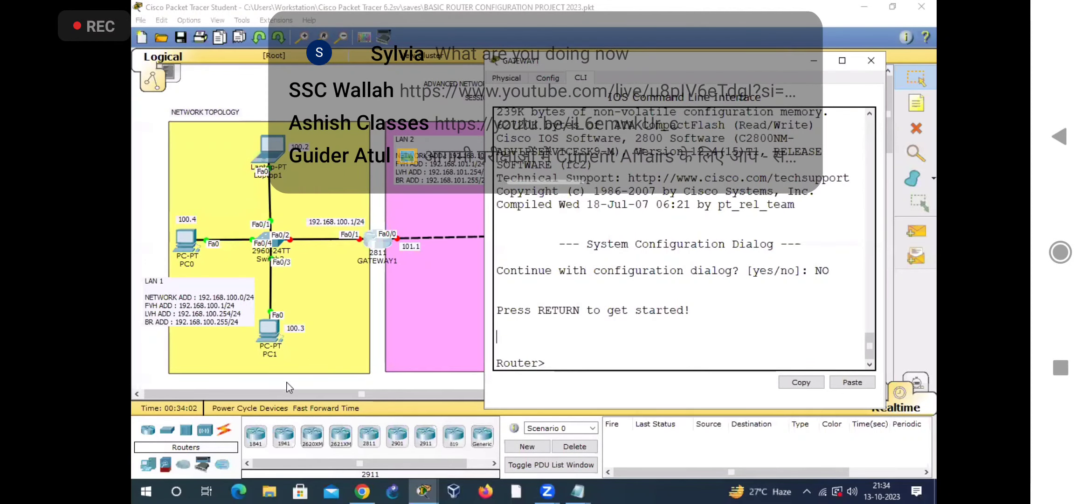
Step: Enter privileged mode with ENABLE and global configuration mode with CONFIGURE TERMINAL on GATEWAY1
text(ENABLE)
key(Return)
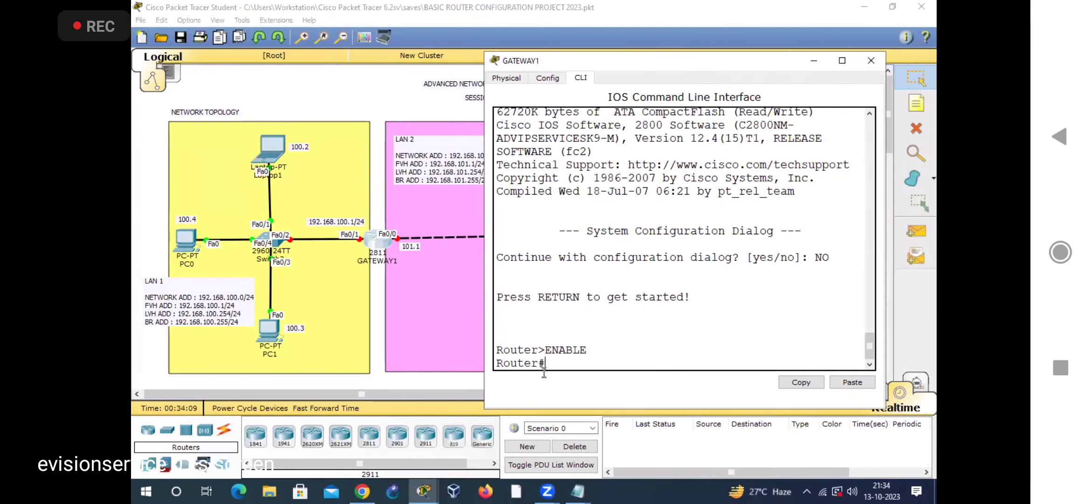
drag(539, 363, 546, 363)
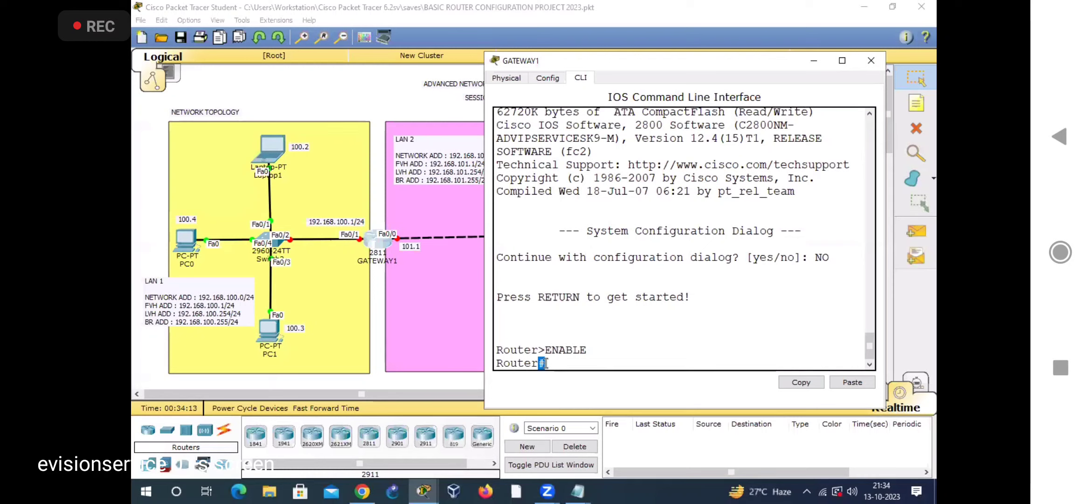
click(564, 363)
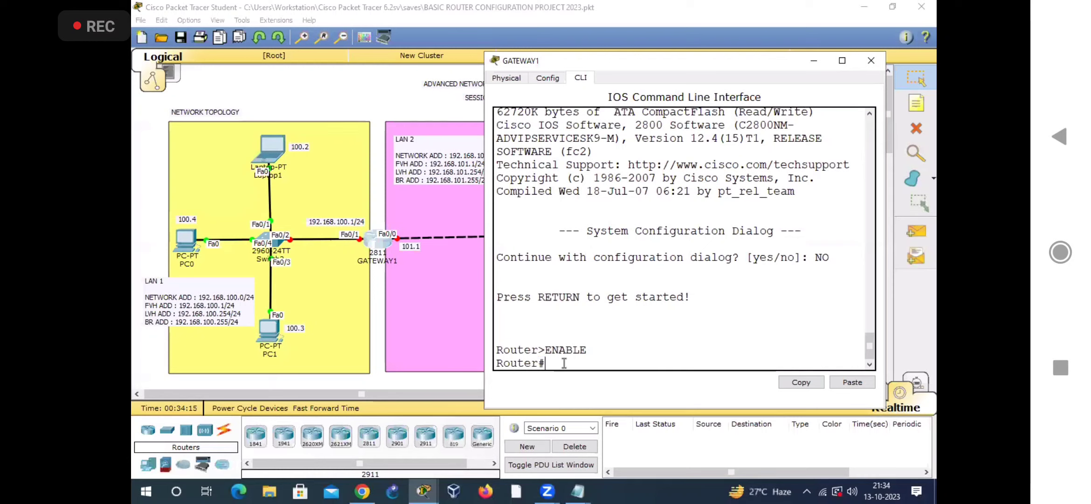
text(CONFIGURE TERMINAL)
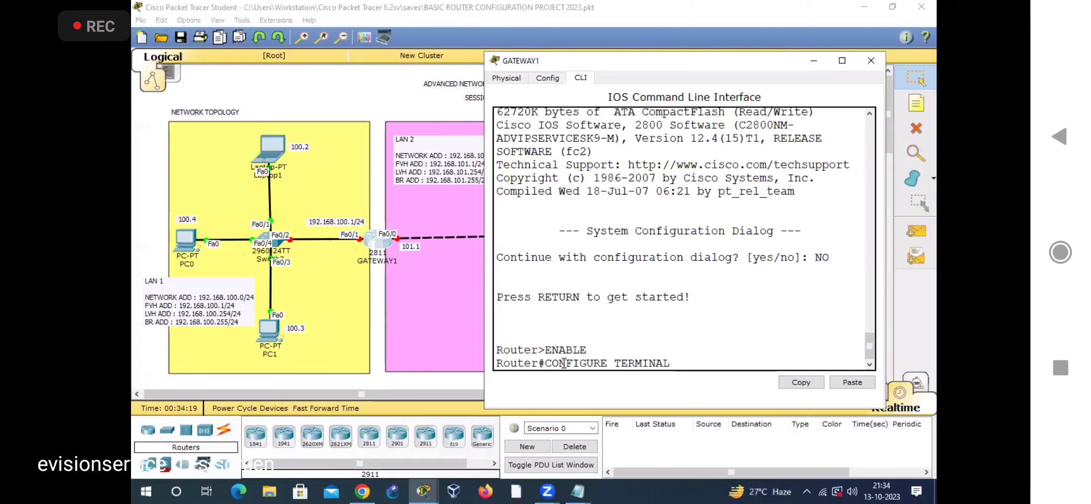
key(Return)
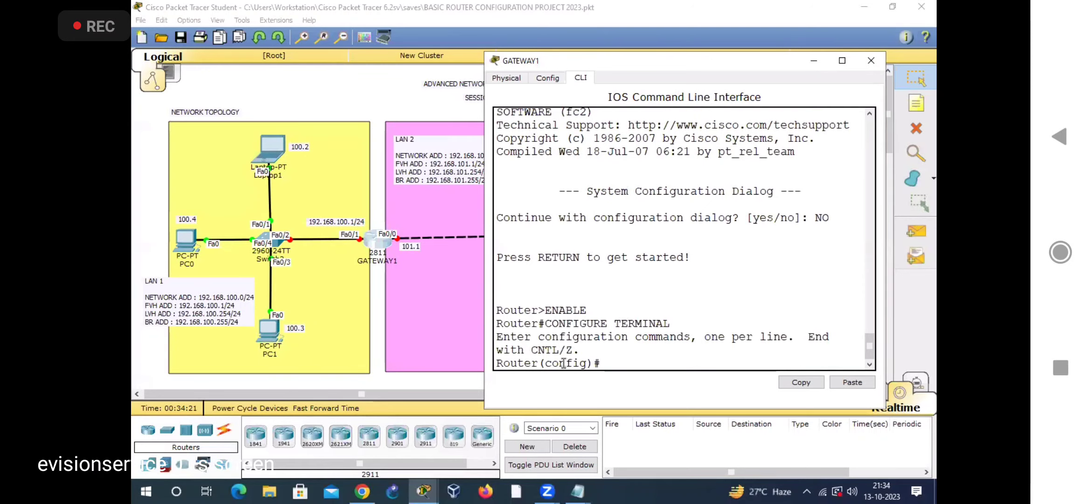
drag(604, 363, 540, 363)
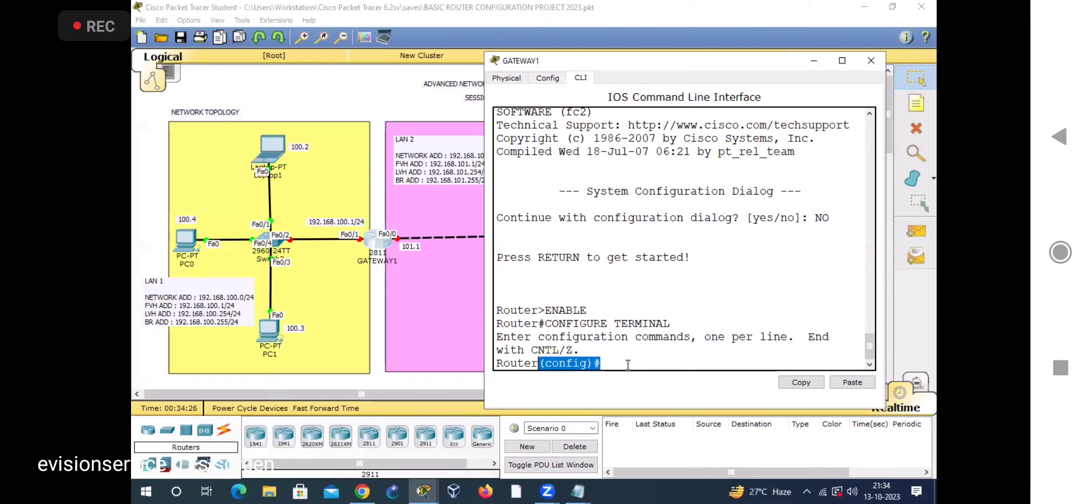
click(598, 368)
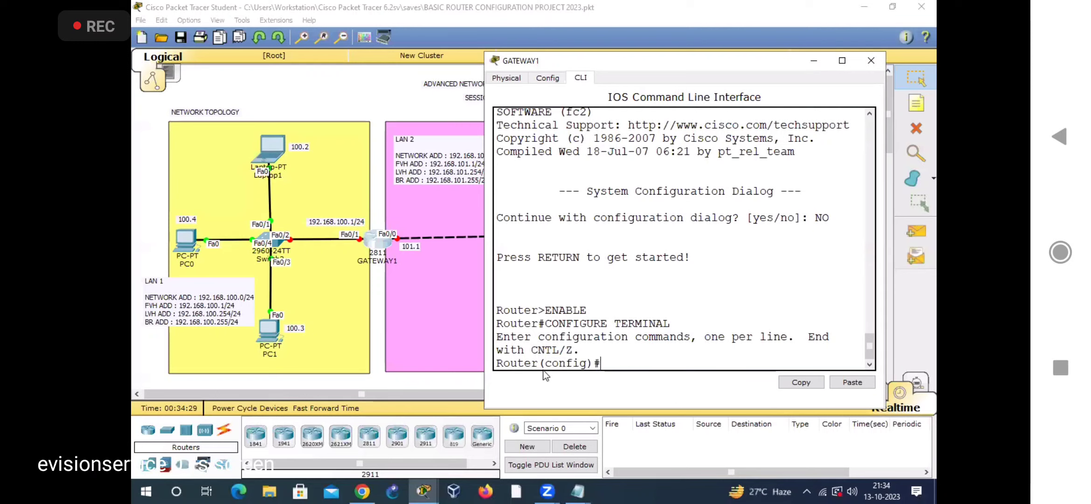
Step: Set the router's hostname to GATEWAY1 with the HOSTNAME command
drag(539, 363, 497, 361)
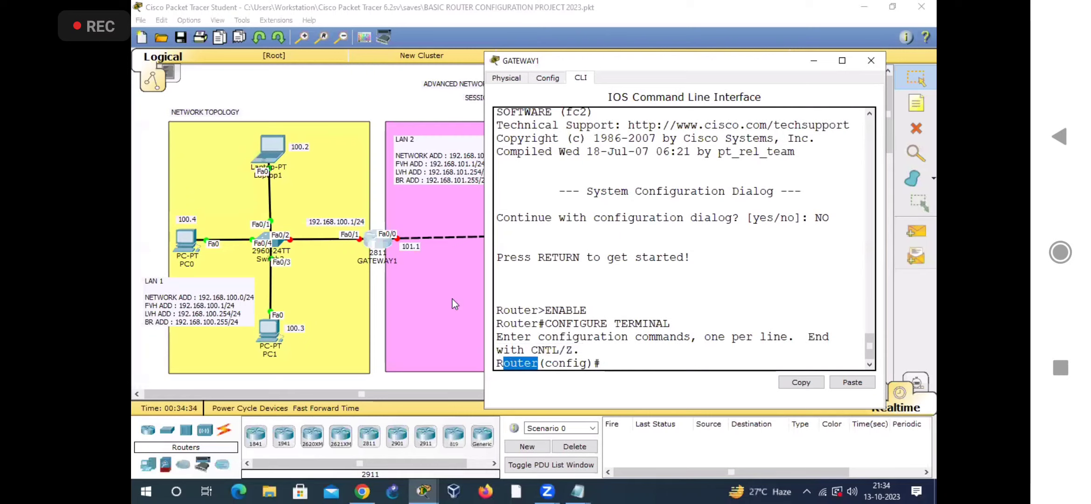
click(628, 355)
text(HOST)
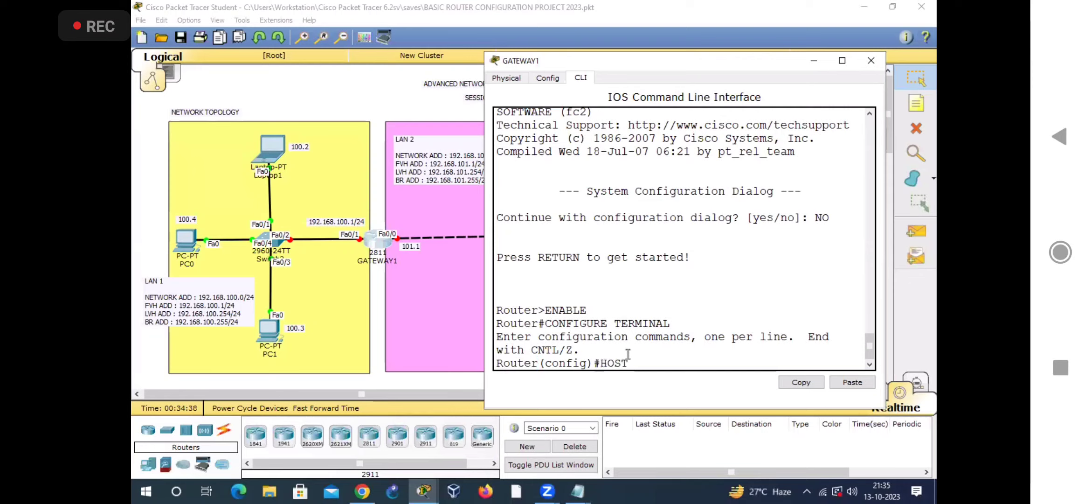
text(NAME GATEWAY1)
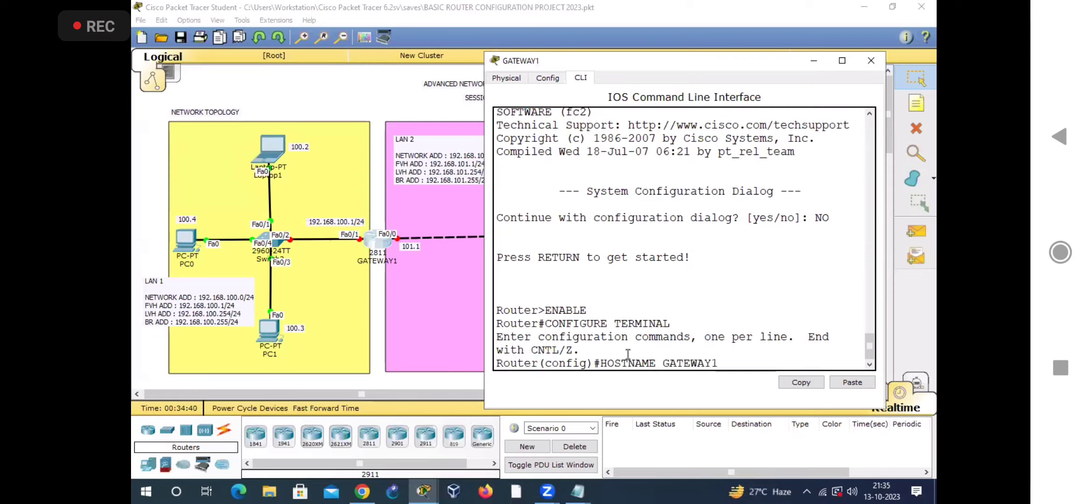
key(Return)
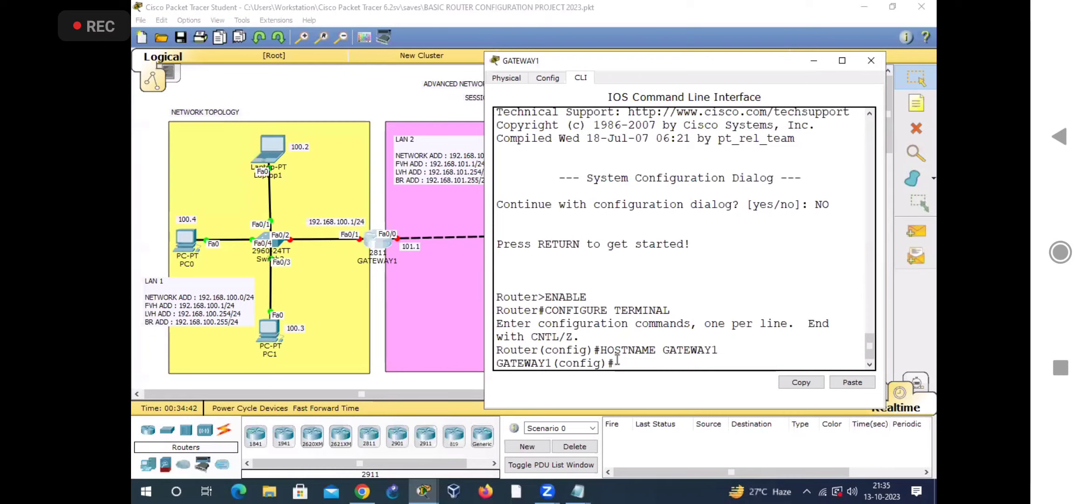
drag(496, 363, 552, 363)
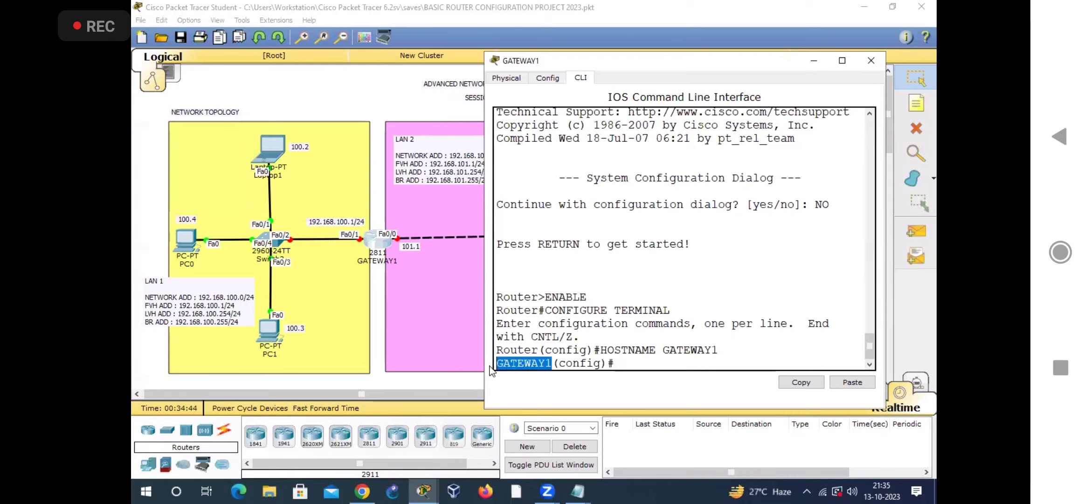
click(624, 364)
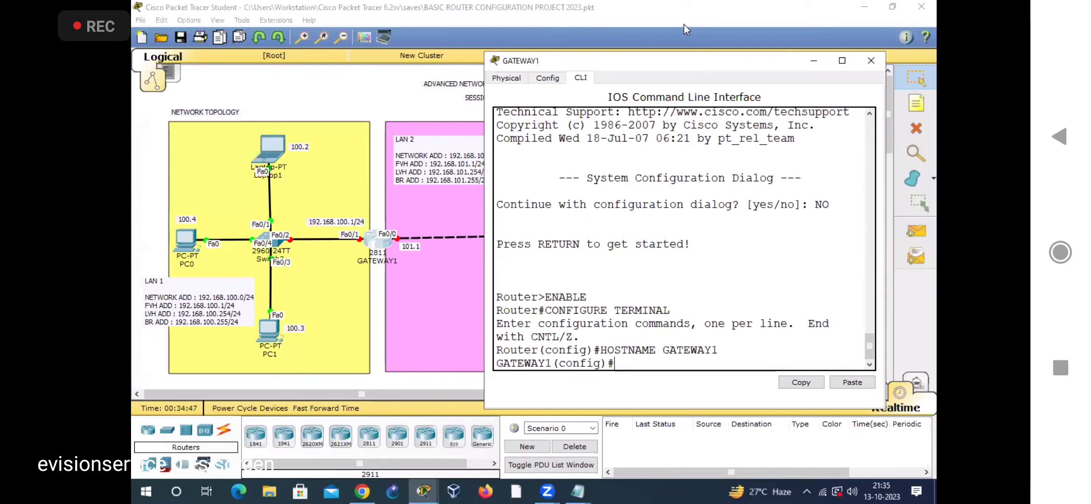
Step: Circle the 192.168.100.1/24 link beside GATEWAY1 and enter interface configuration mode with INTERFACE FA0/1
click(354, 259)
mouse_move(351, 262)
mouse_down()
mouse_move(364, 199)
mouse_move(376, 234)
mouse_move(343, 254)
mouse_up()
click(641, 364)
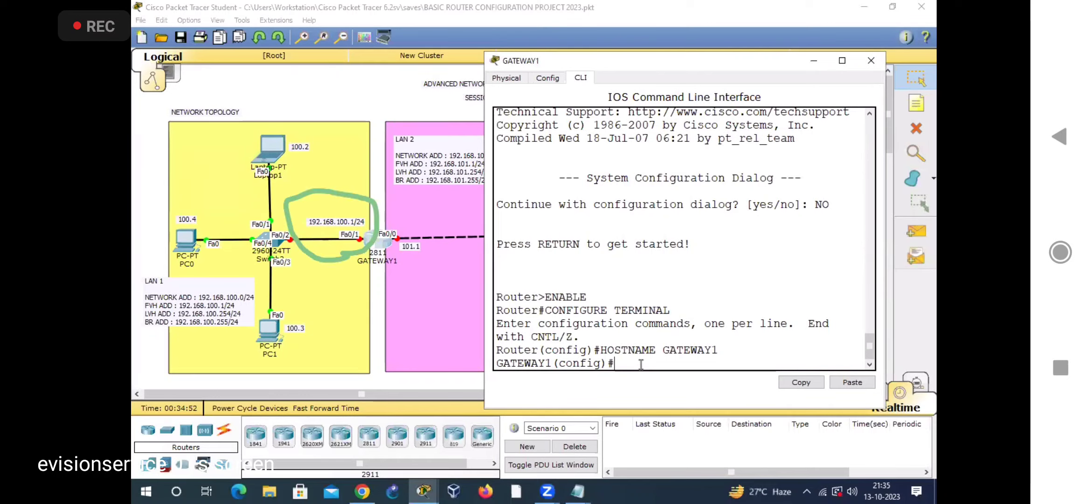
text(INTERFAC)
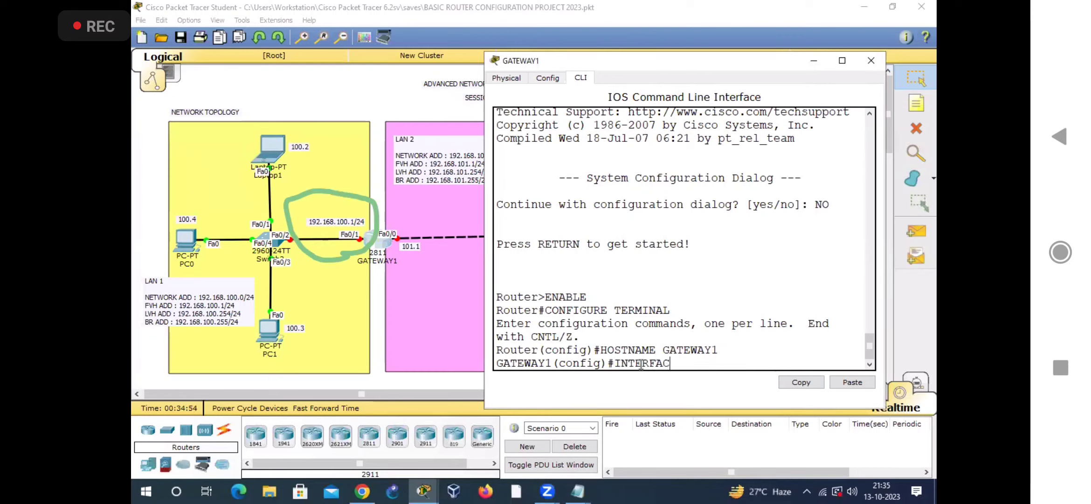
text(E FA0)
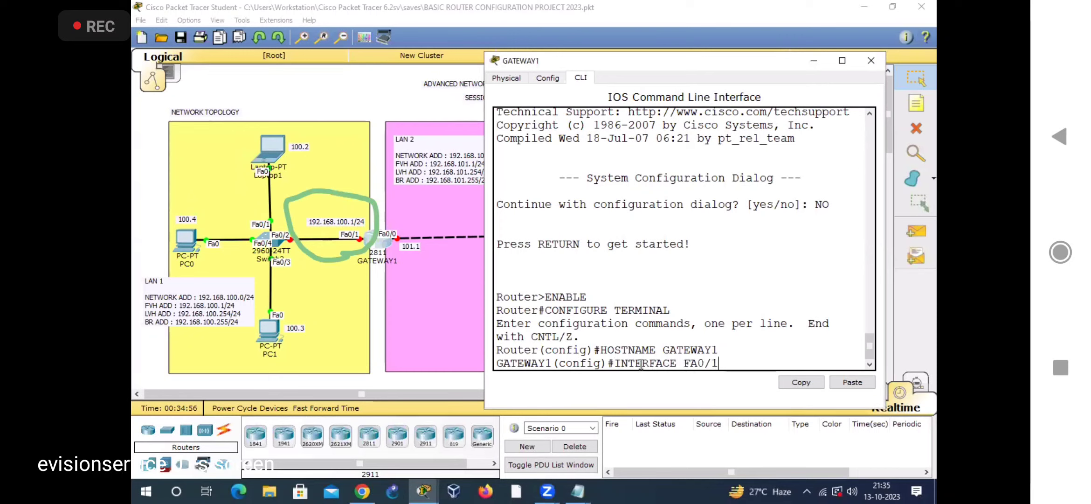
text(/1)
key(Return)
Step: Assign IP address 192.168.100.1 with subnet mask 255.255.255.0 to interface FA0/1, widening the GATEWAY1 window to fit the command
text(IP ADDRESS 1)
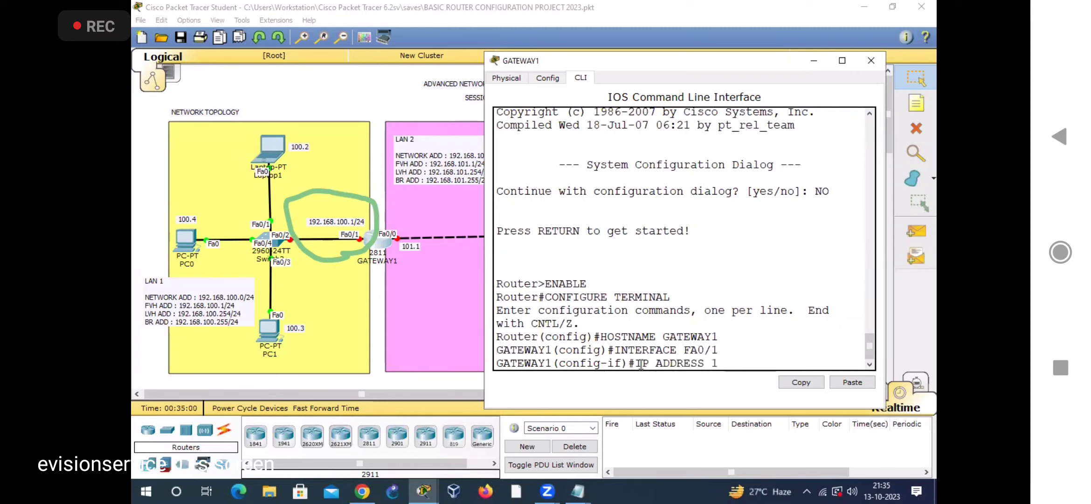
text(92.168.100.1 255.255.255.0)
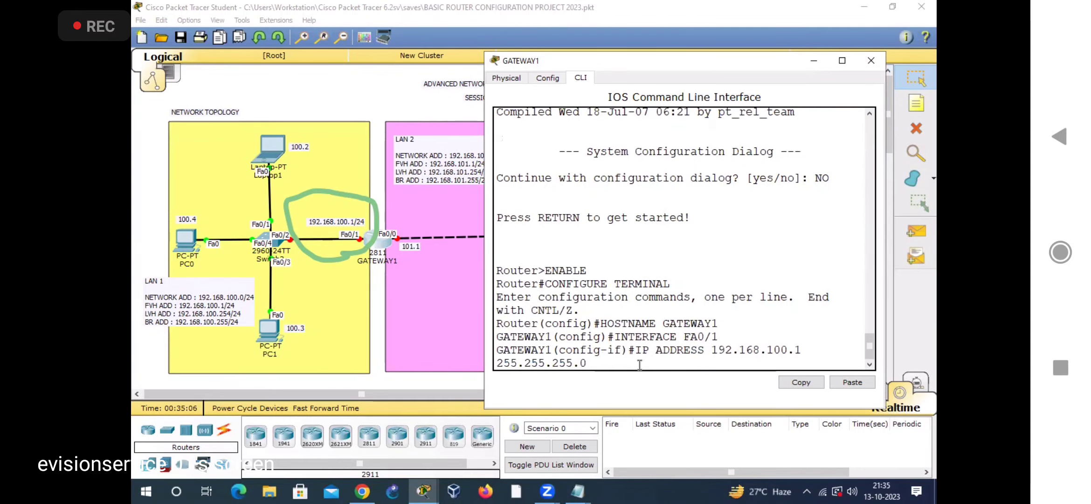
drag(480, 199, 419, 199)
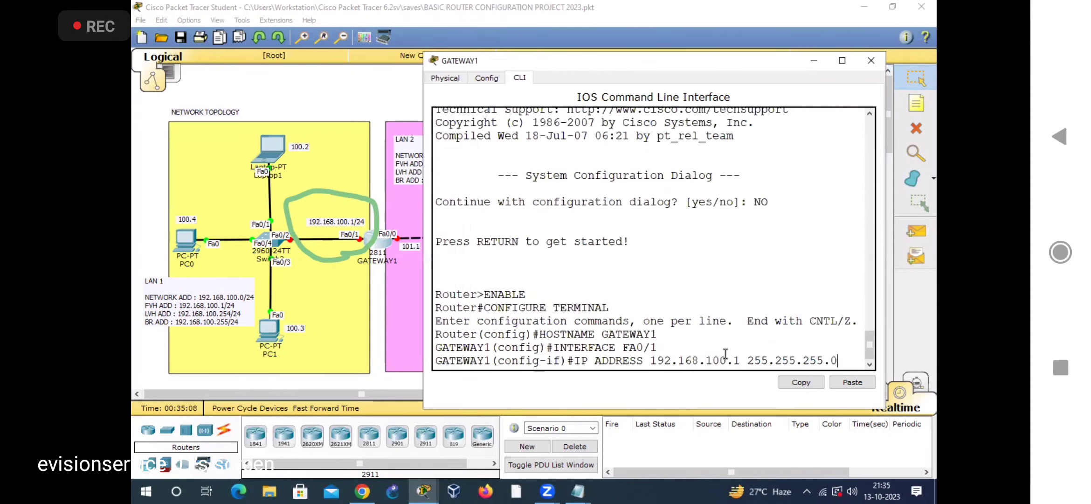
key(Return)
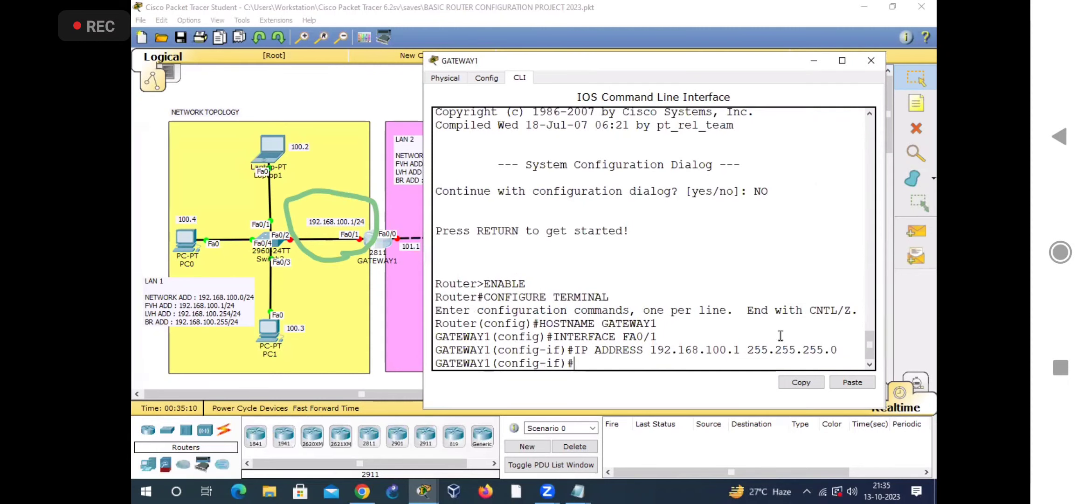
Step: Bring up interface FA0/1 with NO SHUTDOWN and return to the interface configuration prompt
text(NO SHUTDOWN)
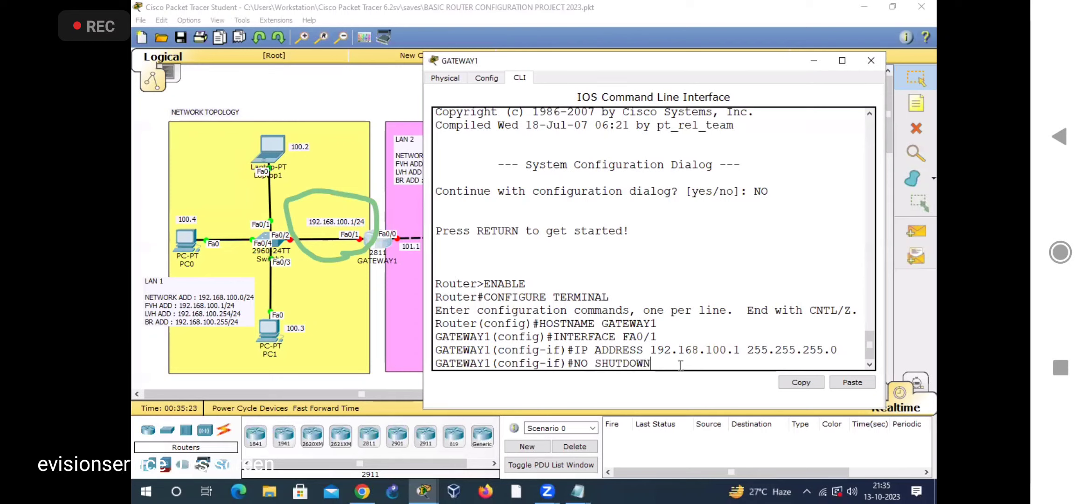
drag(559, 363, 651, 363)
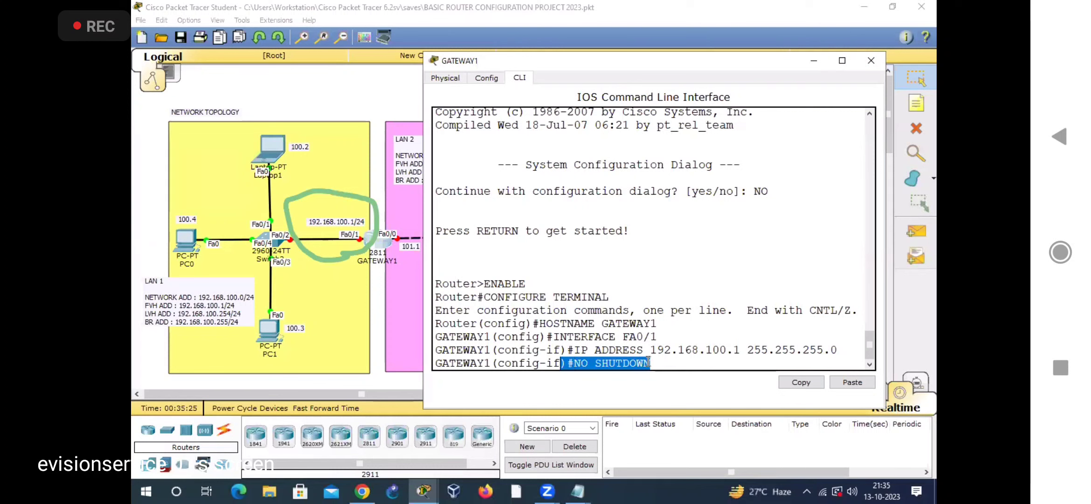
key(Return)
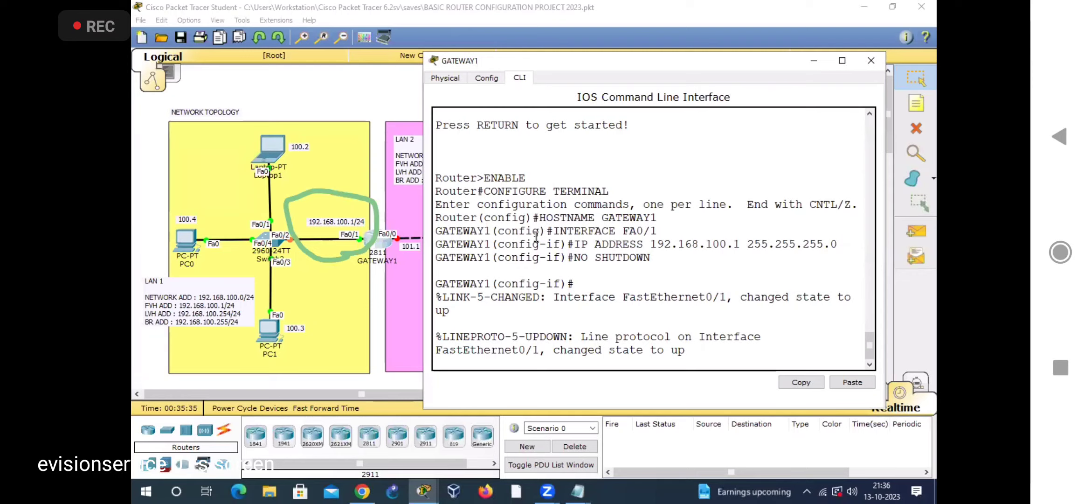
drag(652, 257, 578, 260)
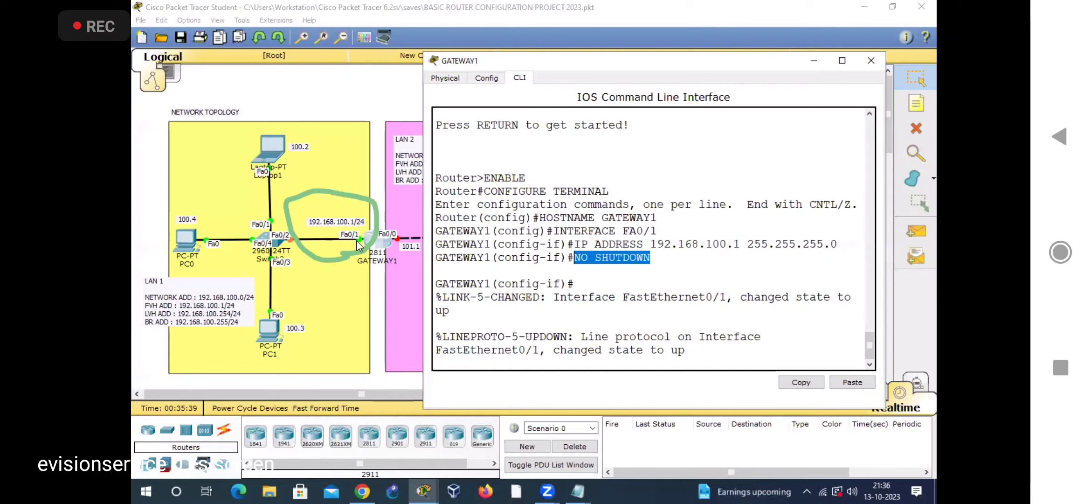
click(502, 313)
key(Return)
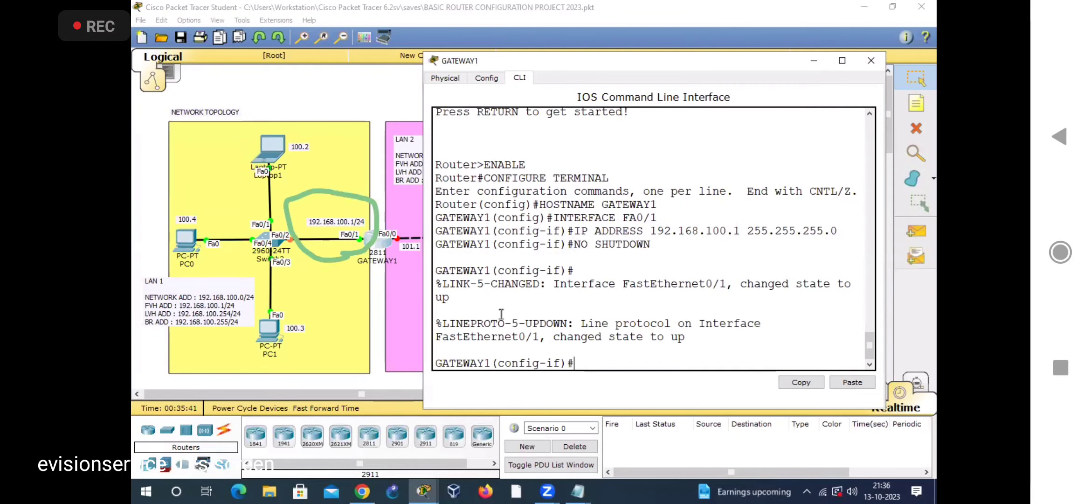
Step: Exit the FA0/1 configuration, circle the 101.1 link beside GATEWAY1 and enter interface configuration mode with INTERFACE FA0/0
text(EXIT)
key(Return)
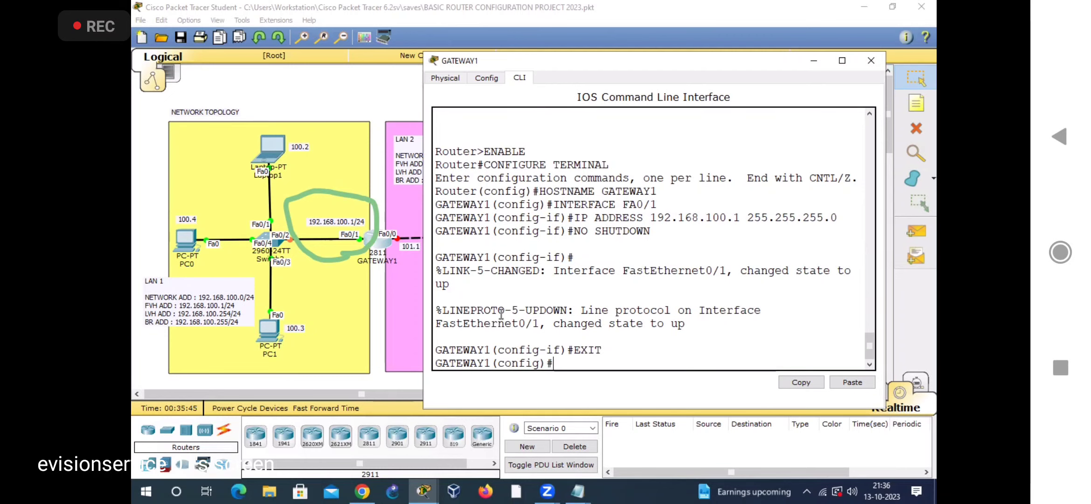
drag(566, 64, 610, 75)
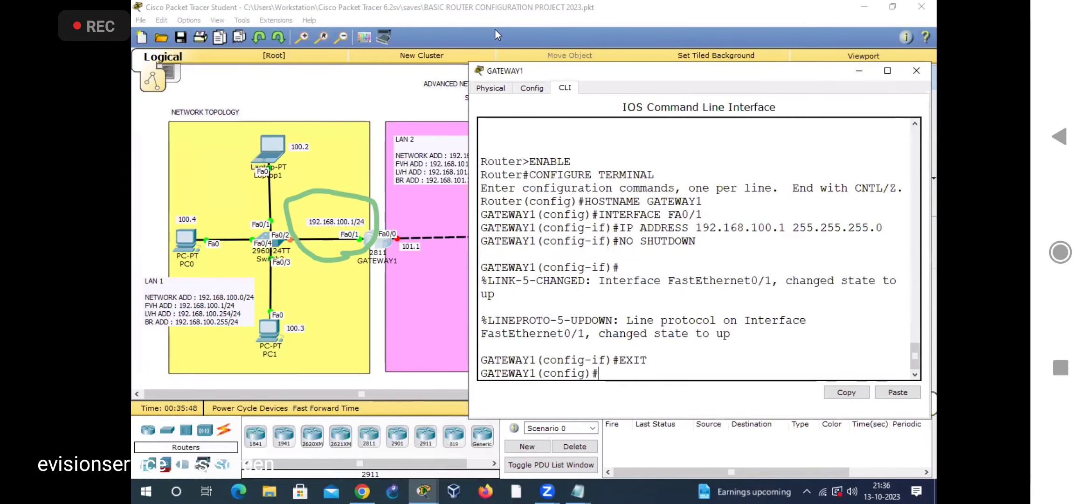
mouse_move(378, 216)
mouse_down()
mouse_move(381, 250)
mouse_move(371, 233)
mouse_up()
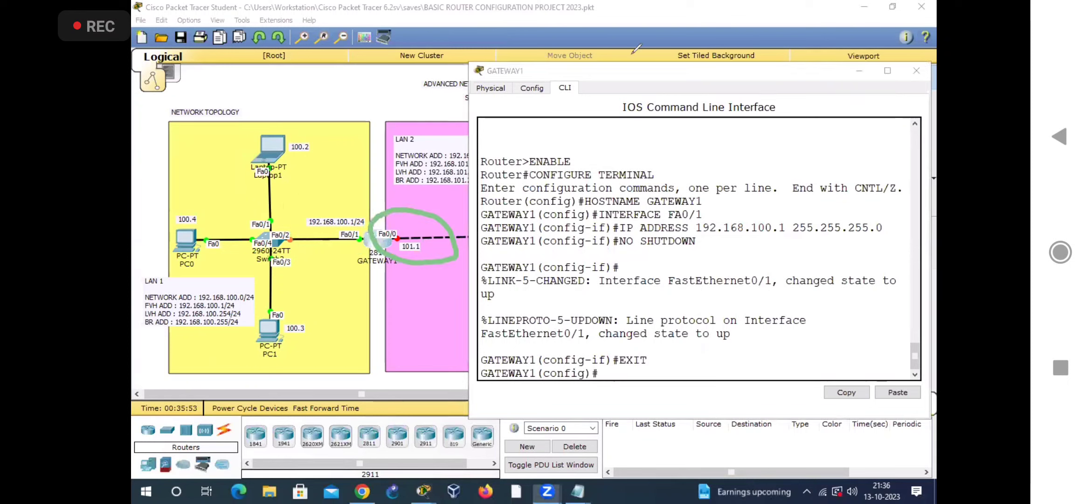
click(609, 373)
text(INTERFACE FA0/0)
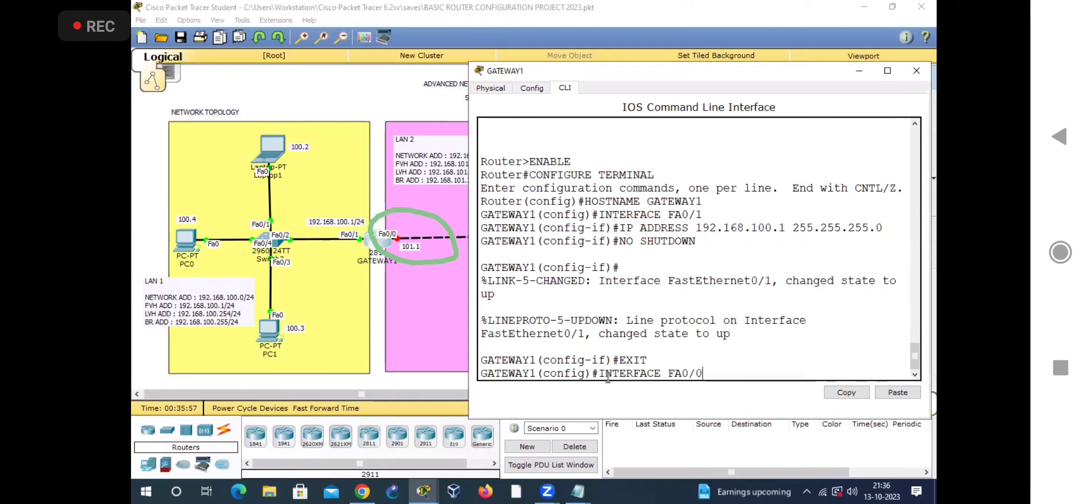
key(Return)
Step: Assign IP address 192.168.101.1 with subnet mask 255.255.255.0 to interface FA0/0
text(IP )
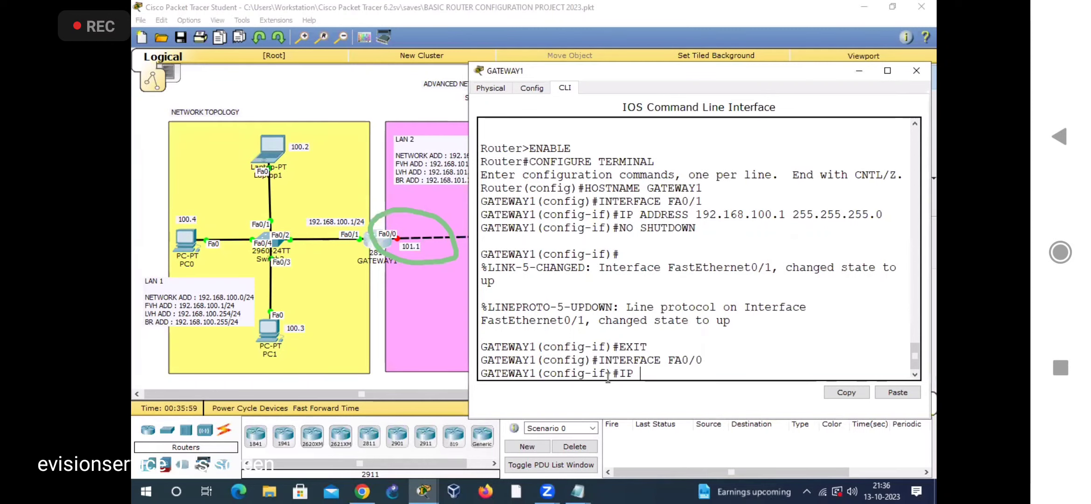
text(ADDRESS 19)
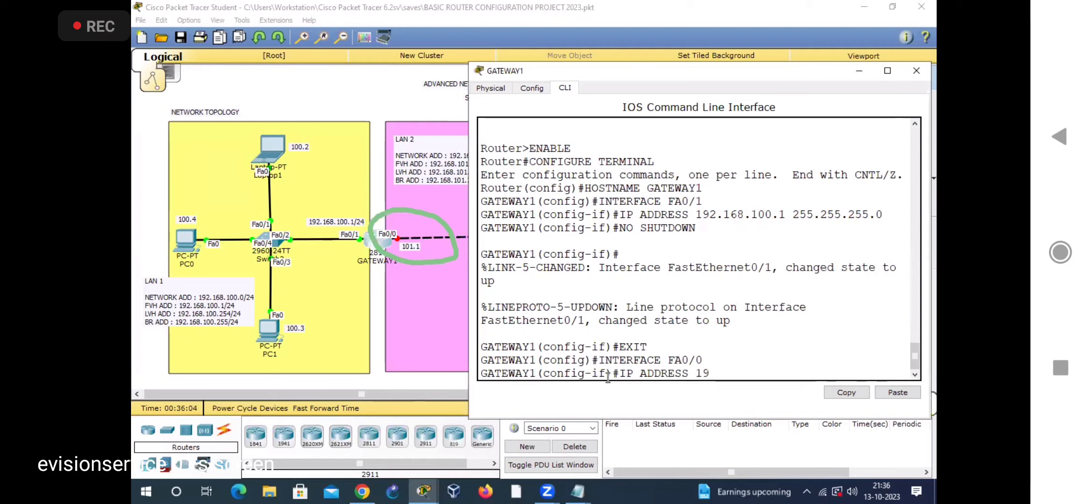
text(2.168.101.1 25)
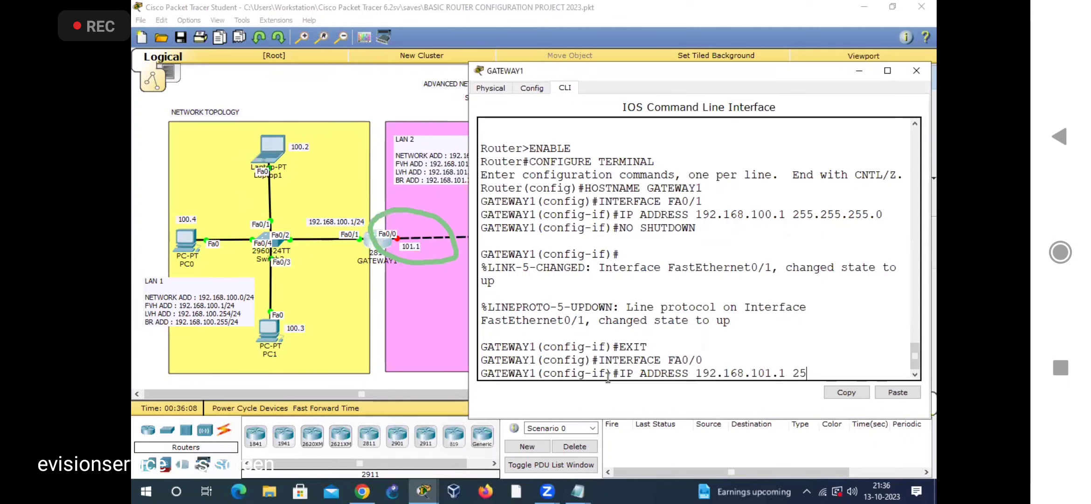
text(5.255.255.0)
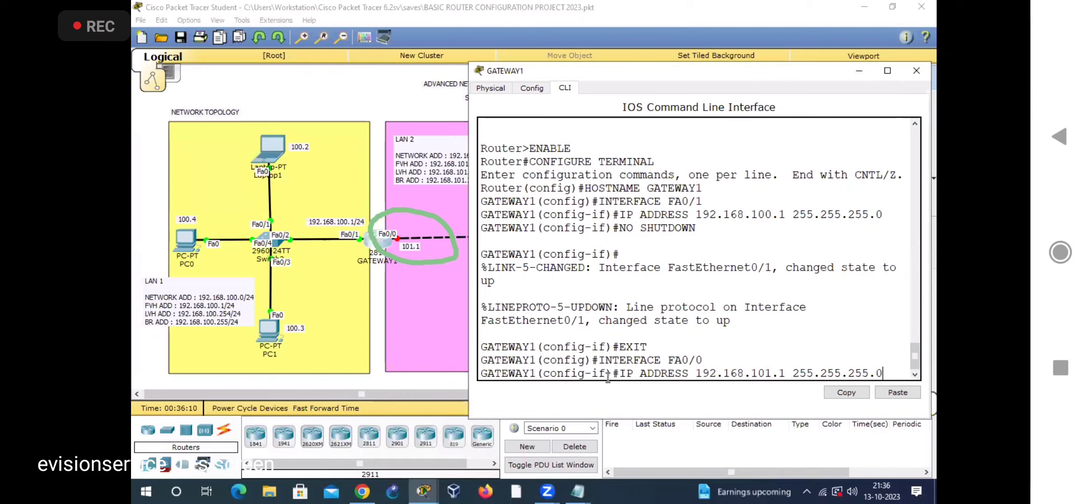
key(Return)
Step: Bring up interface FA0/0 with NO SHUTDOWN and return to the interface configuration prompt
text(NO SHUTDOWN)
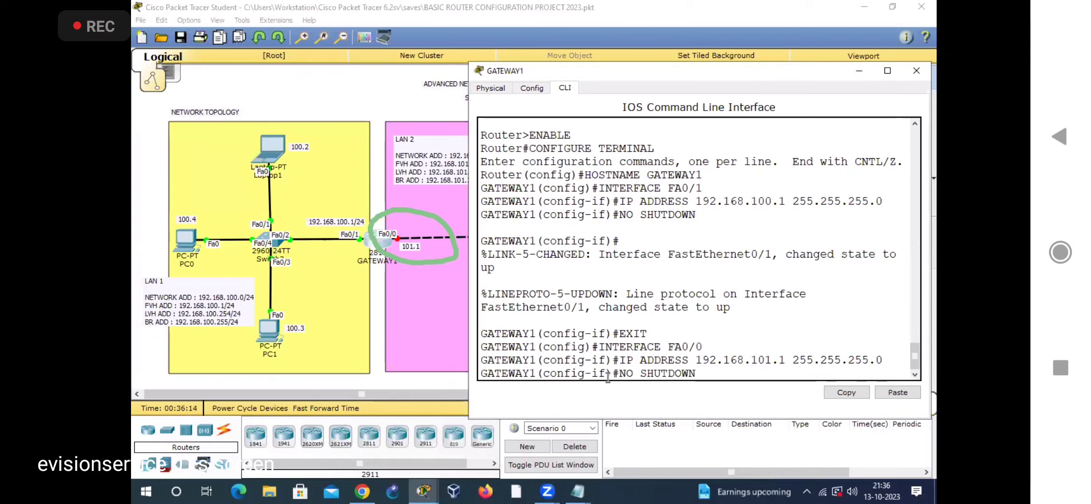
key(Return)
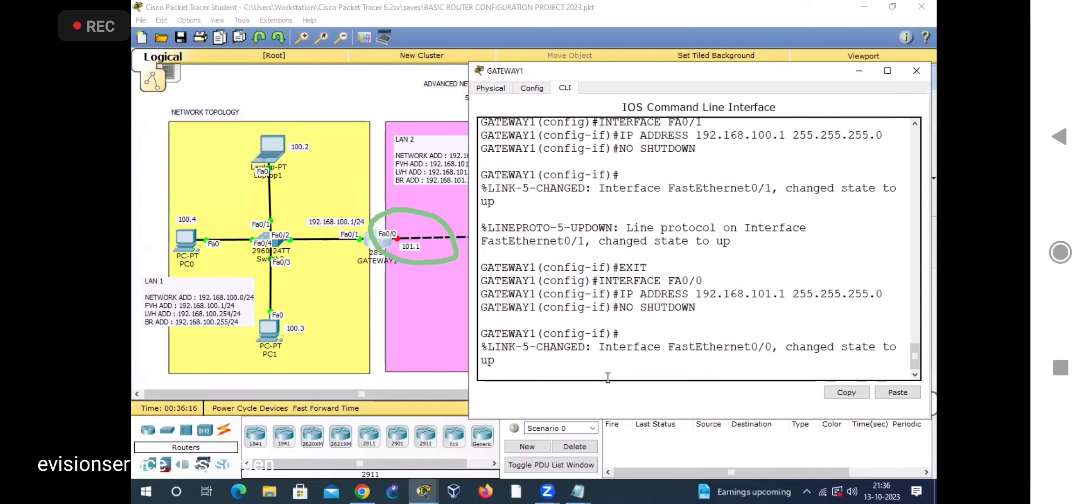
key(Return)
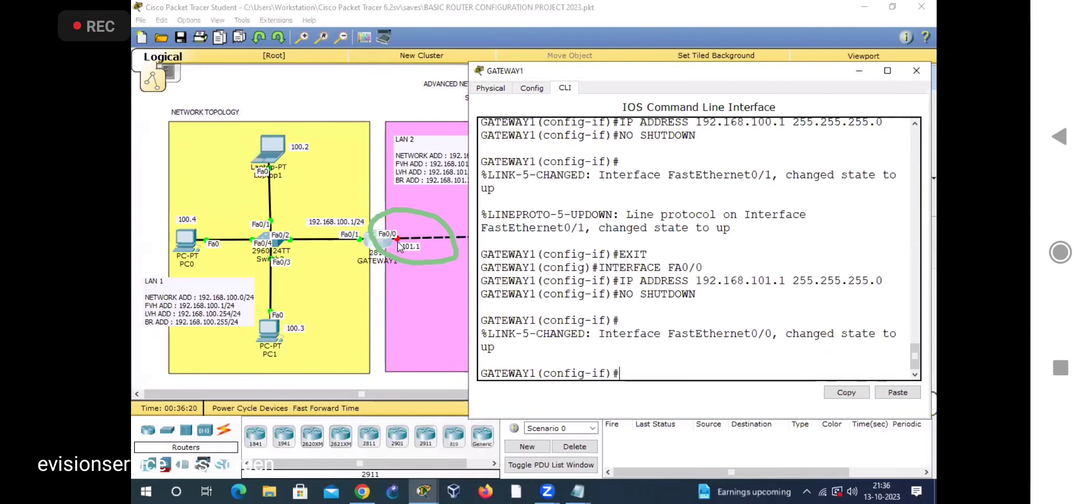
Step: Return GATEWAY1 to global configuration mode with EXIT, enlarge its window to show the full command history and clear the drawn circle
click(388, 88)
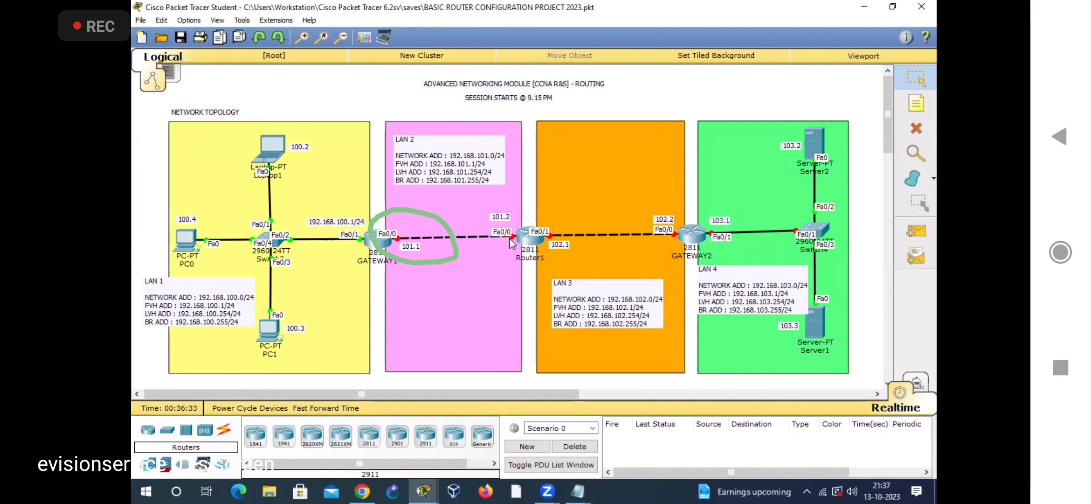
click(388, 239)
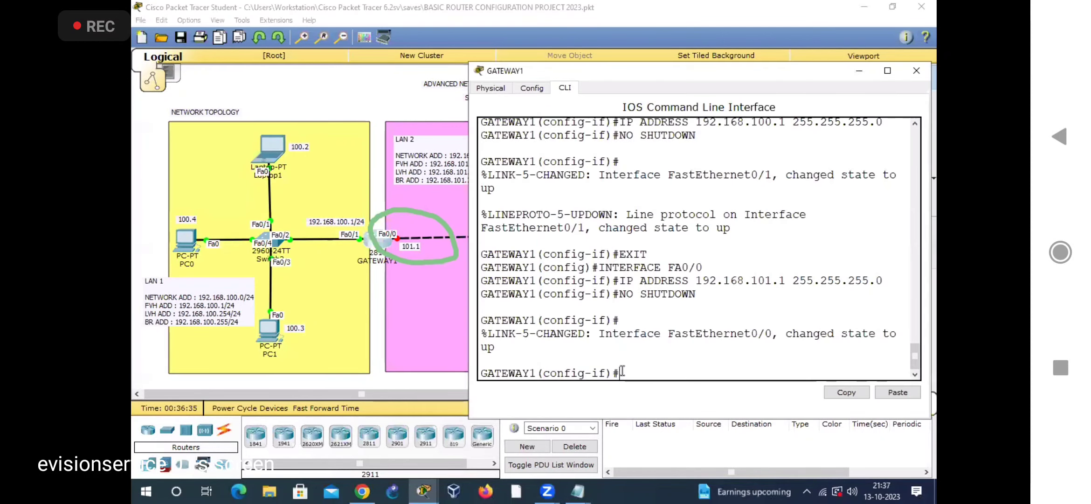
text(EXIT)
key(Return)
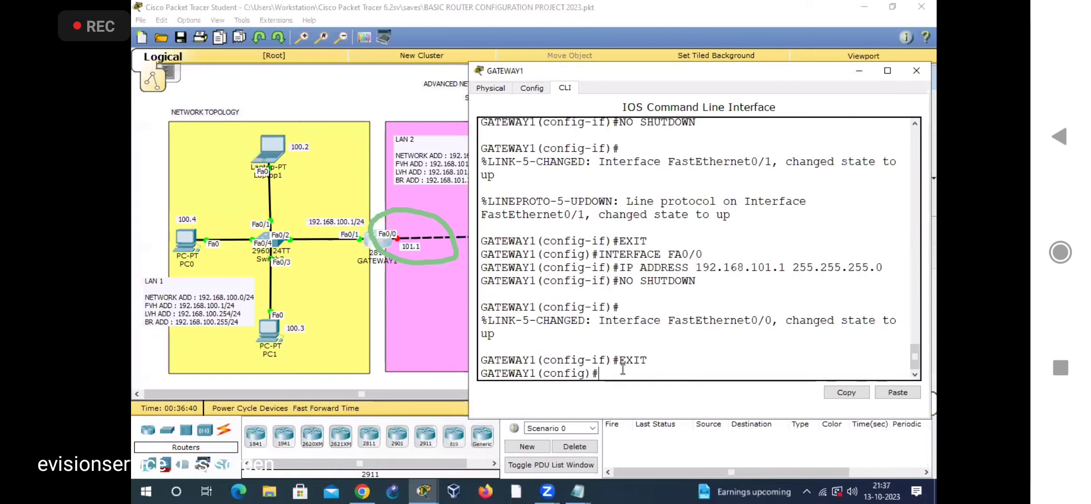
drag(590, 418, 595, 477)
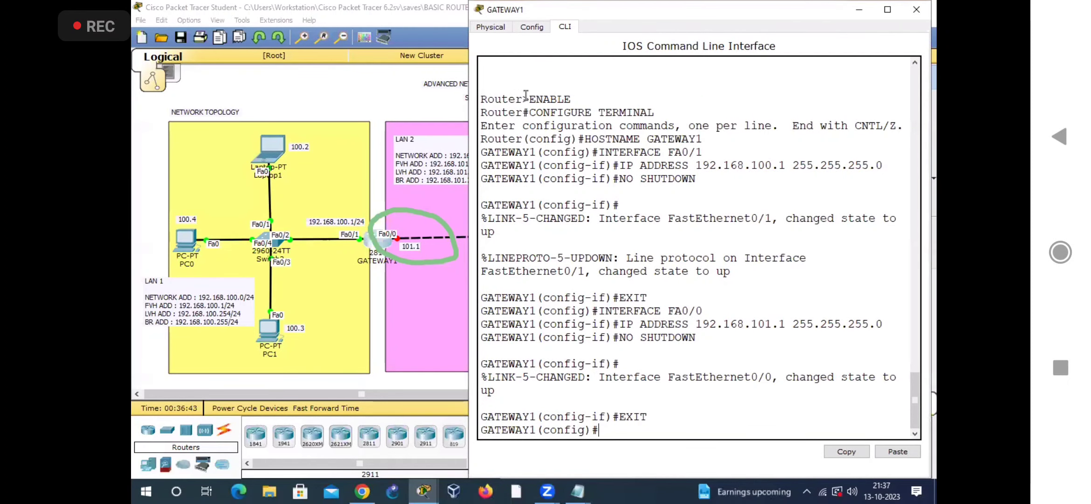
click(770, 60)
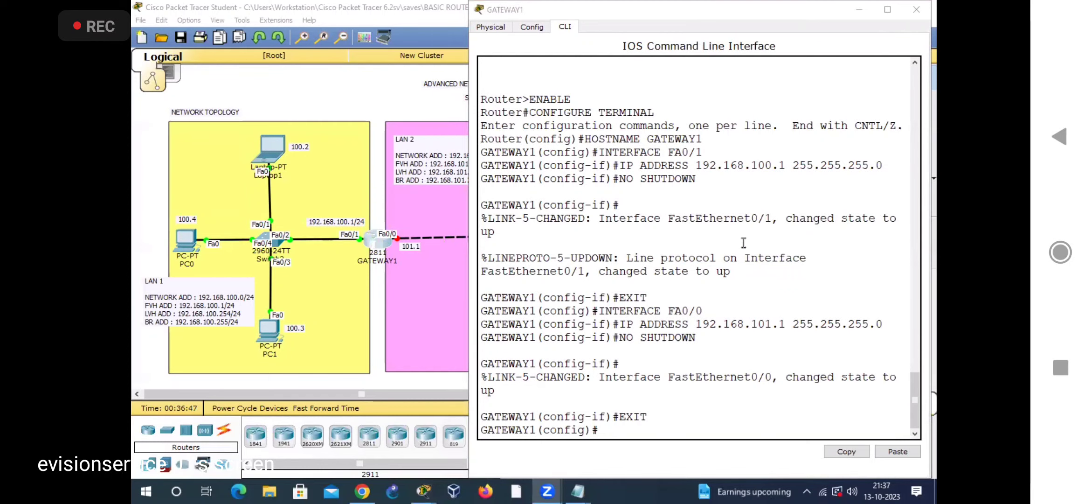
Step: Switch from the shared session to the phone's home screen and browse the full app list down to Telegram
click(1060, 252)
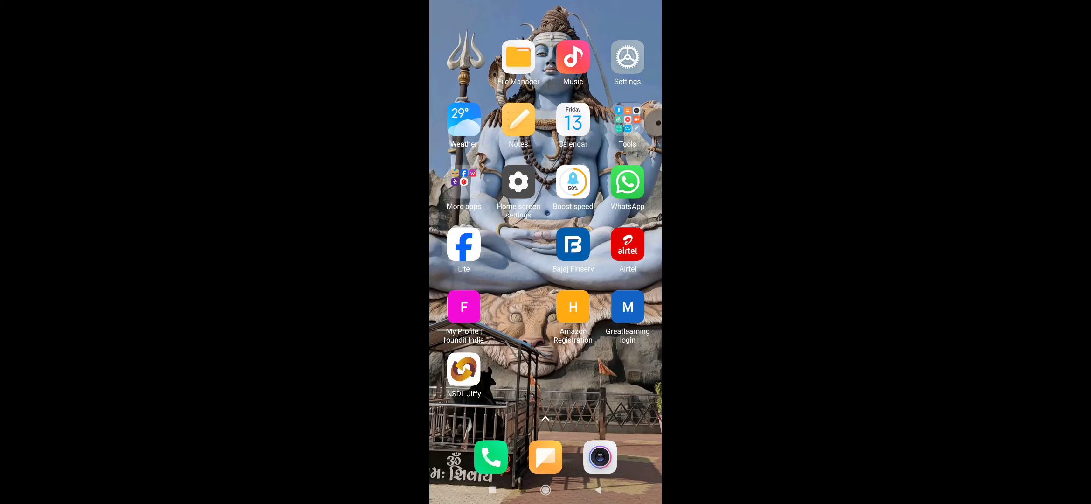
drag(546, 397, 546, 210)
click(536, 456)
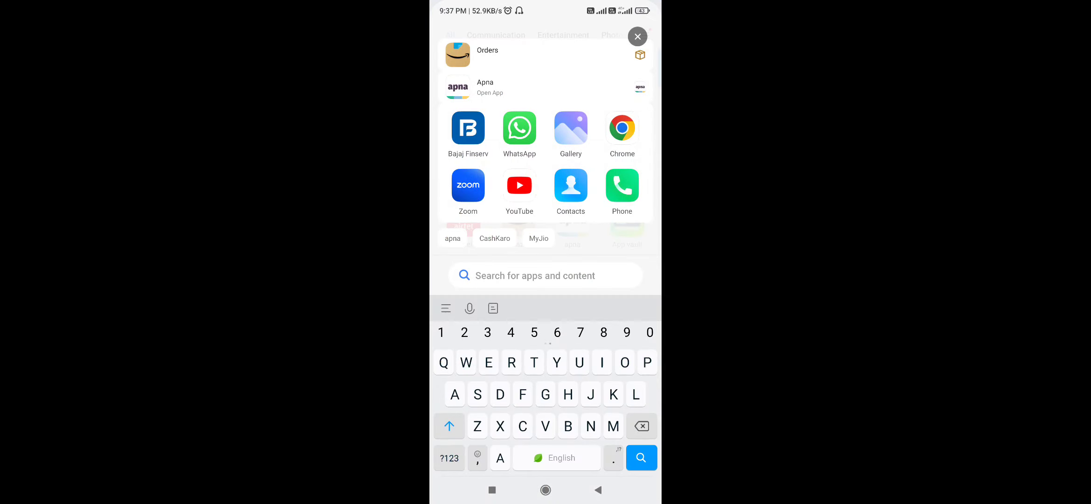
click(598, 490)
scroll(545, 280, down, 12)
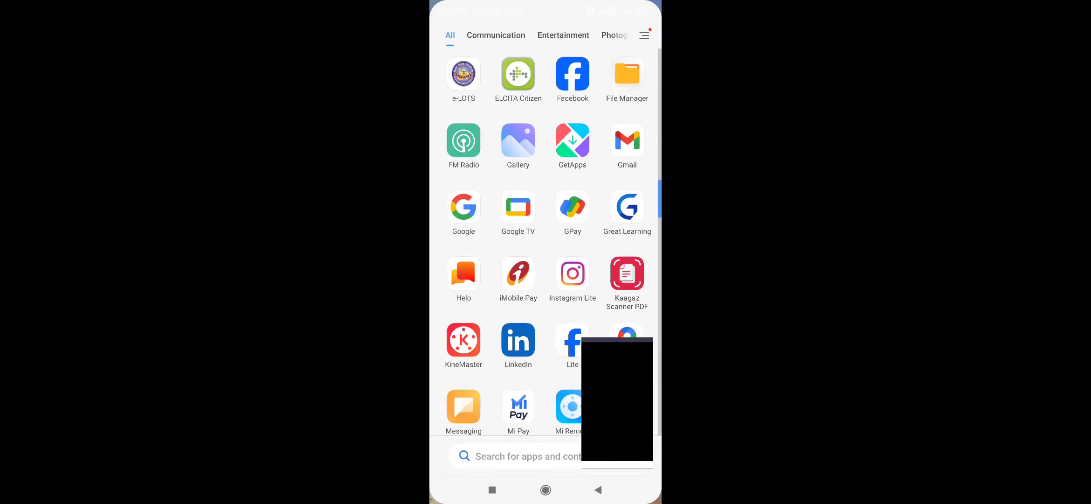
scroll(546, 242, down, 10)
click(628, 258)
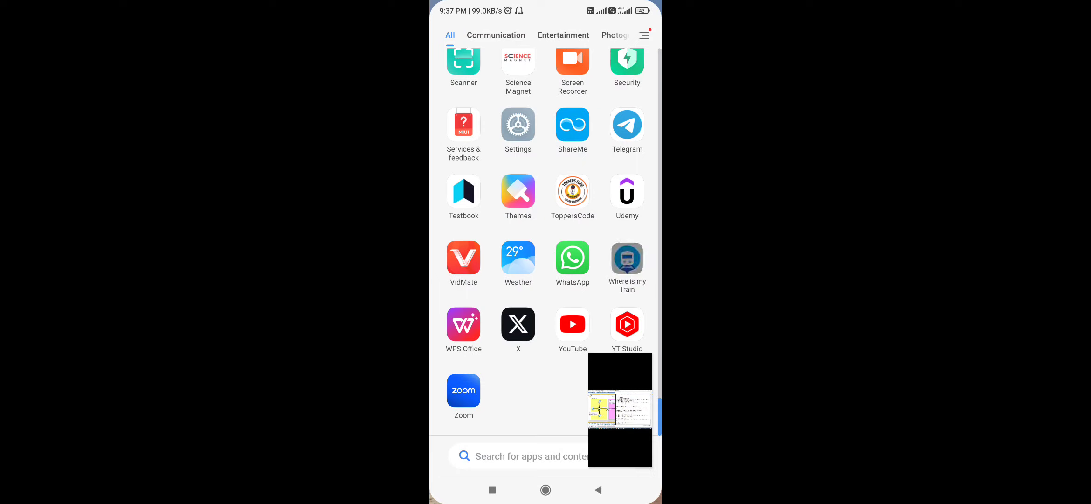
click(598, 490)
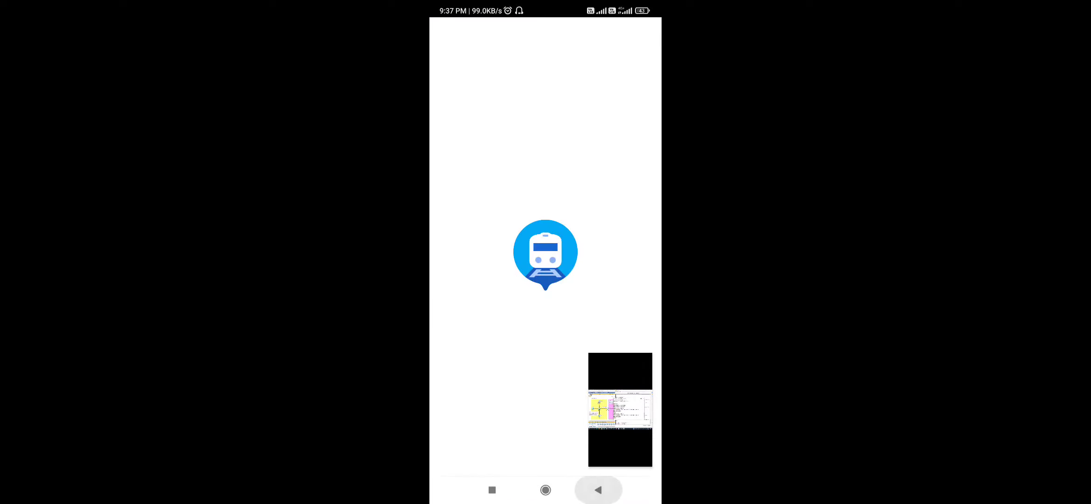
click(599, 490)
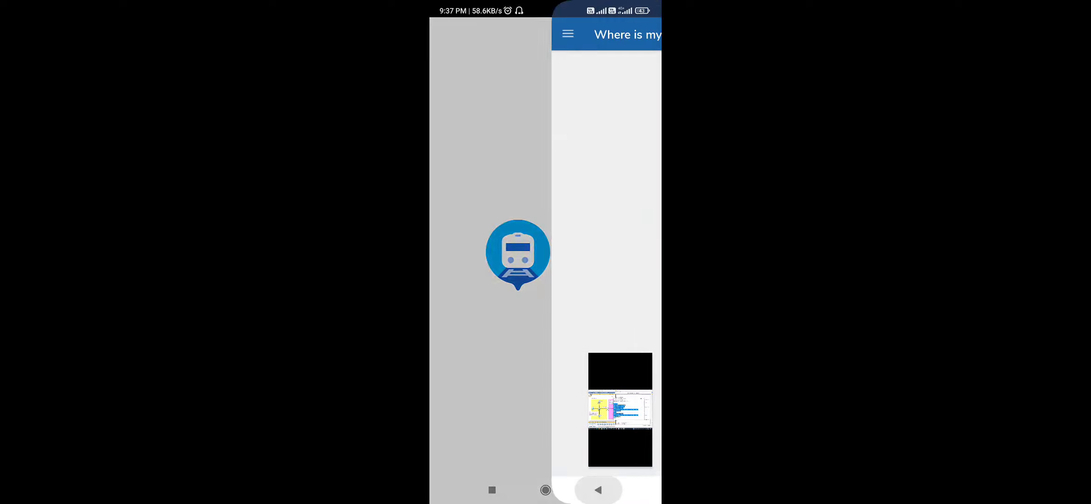
click(598, 489)
click(598, 489)
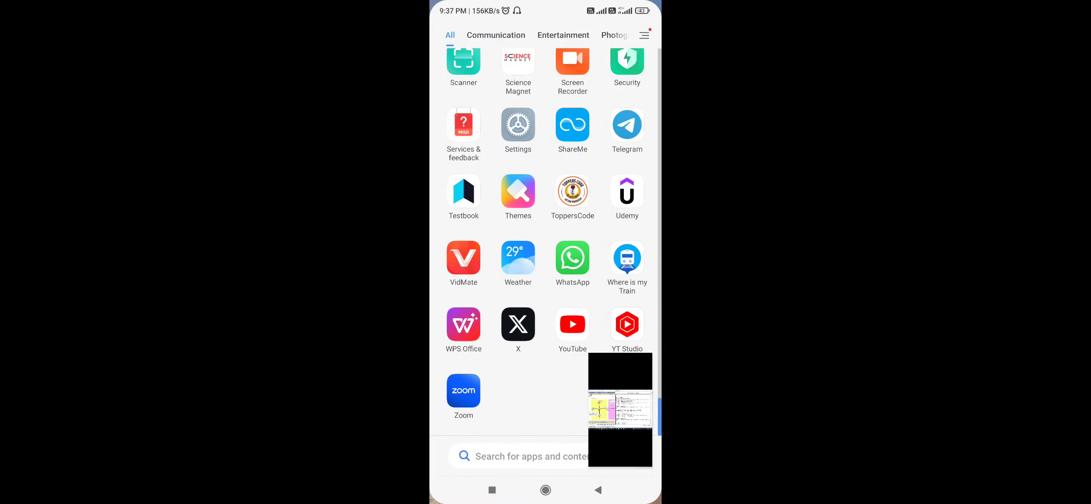
Step: Switch to Telegram and start a reply in the chat whose latest message is "What are you doing now"
click(627, 125)
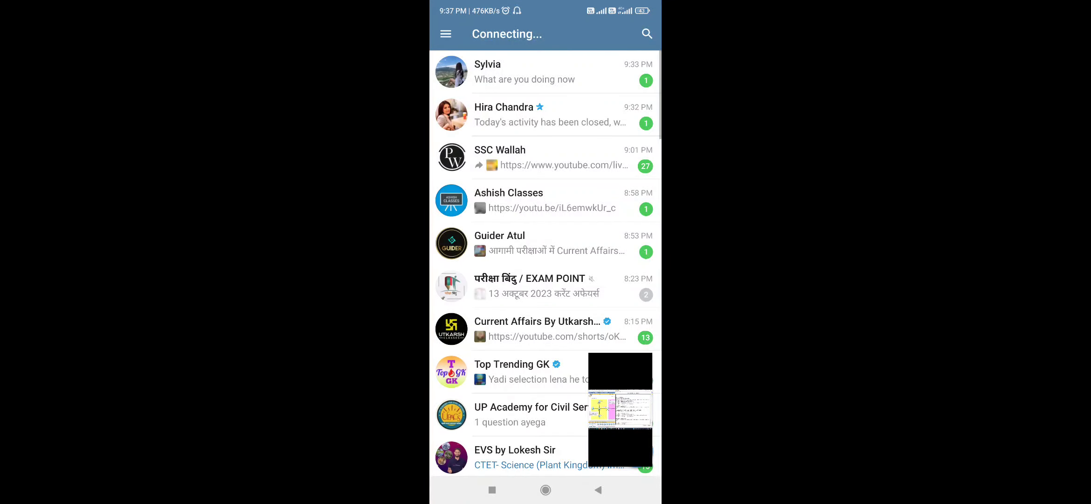
click(527, 72)
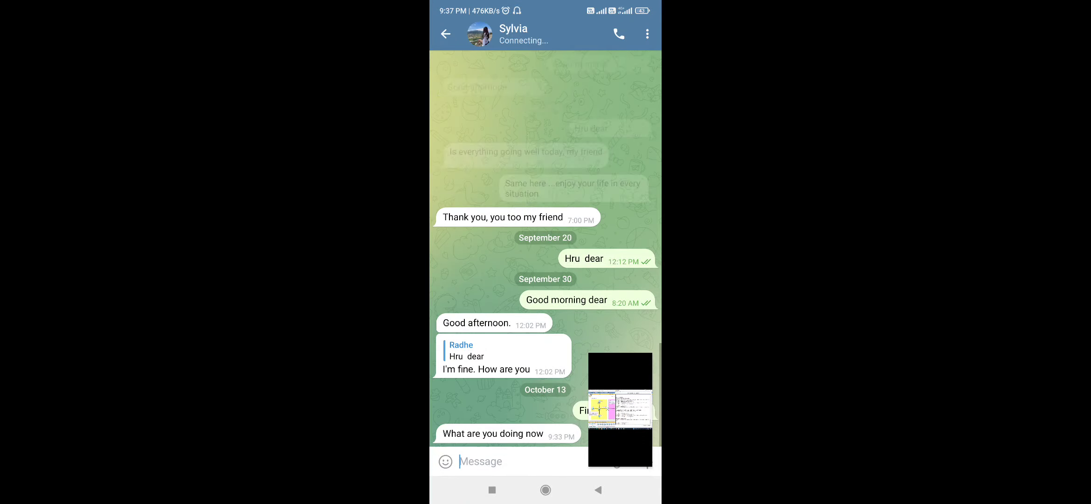
click(480, 461)
Step: Send the Telegram reply "Doing class ofter it I will talk u ofter 11pm" in the open chat
text(Doi)
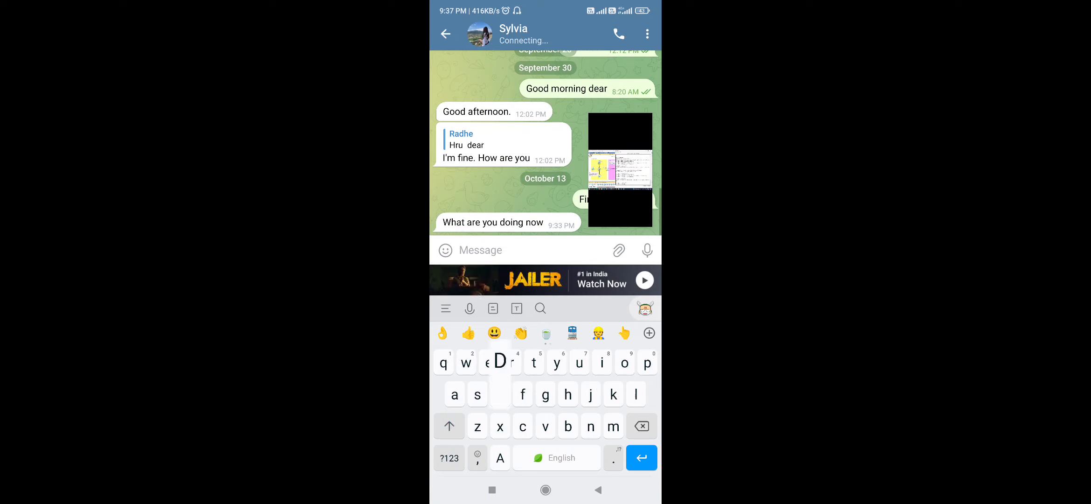
text(n)
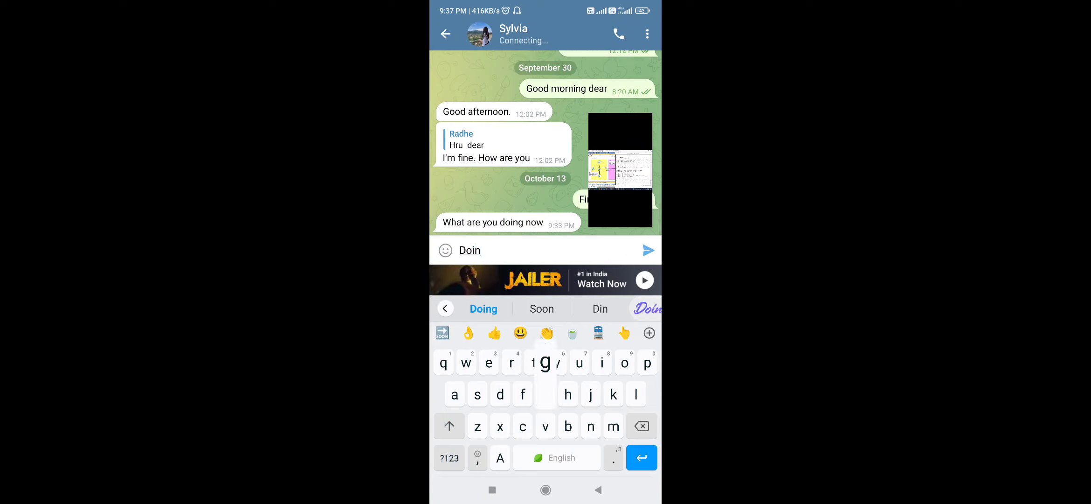
text(g cla)
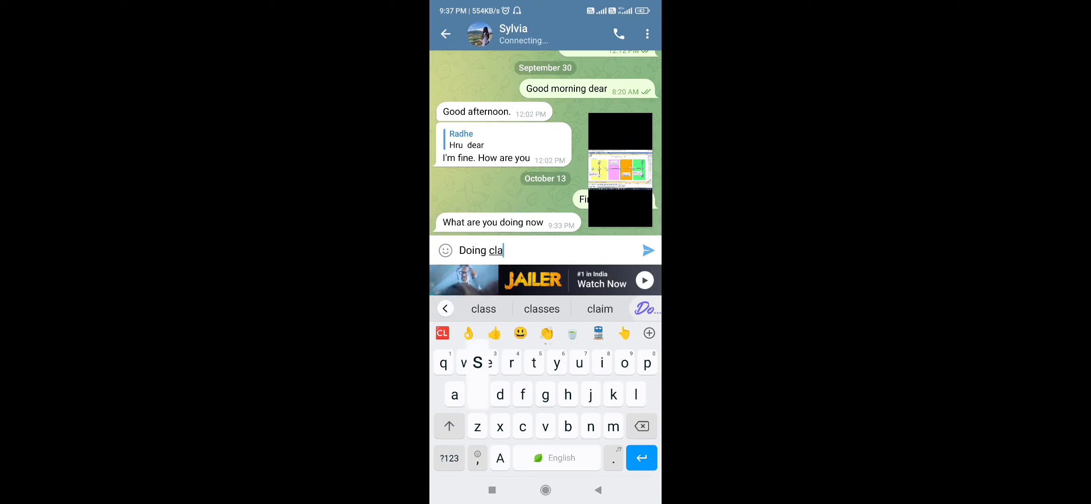
text(ss ofter)
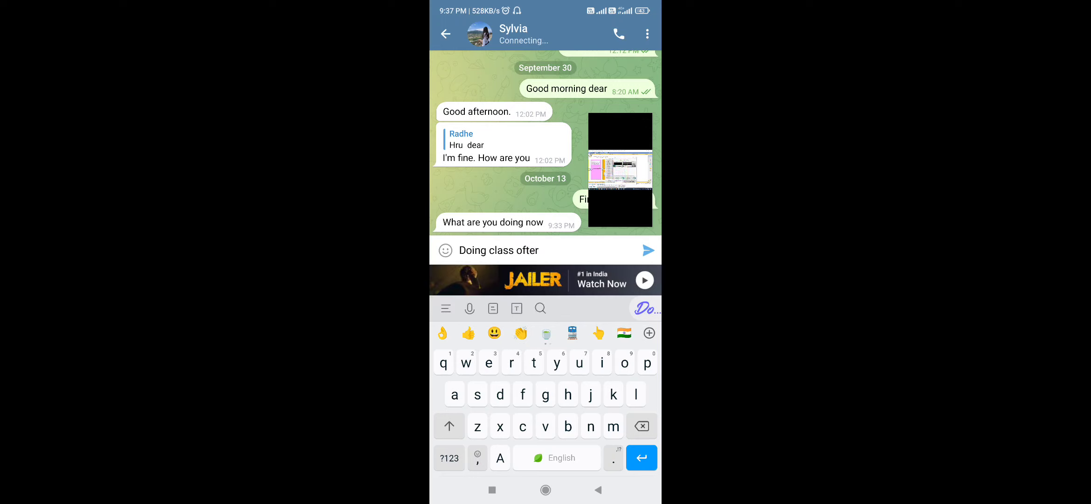
text( it I)
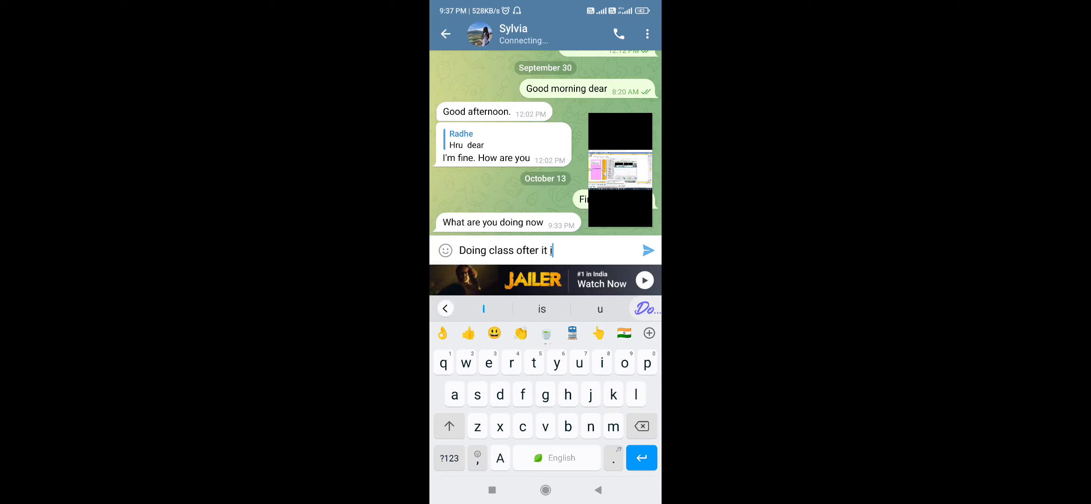
text(will )
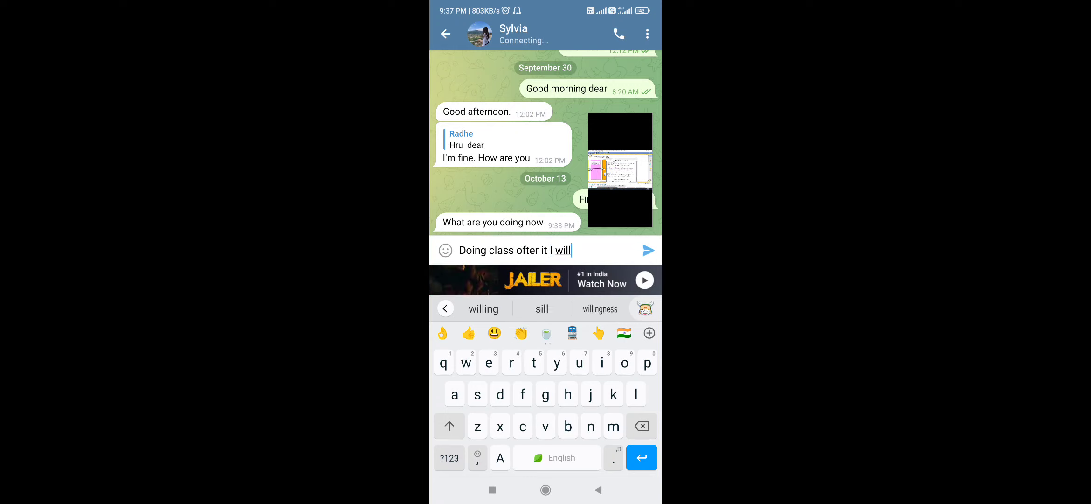
text(talk )
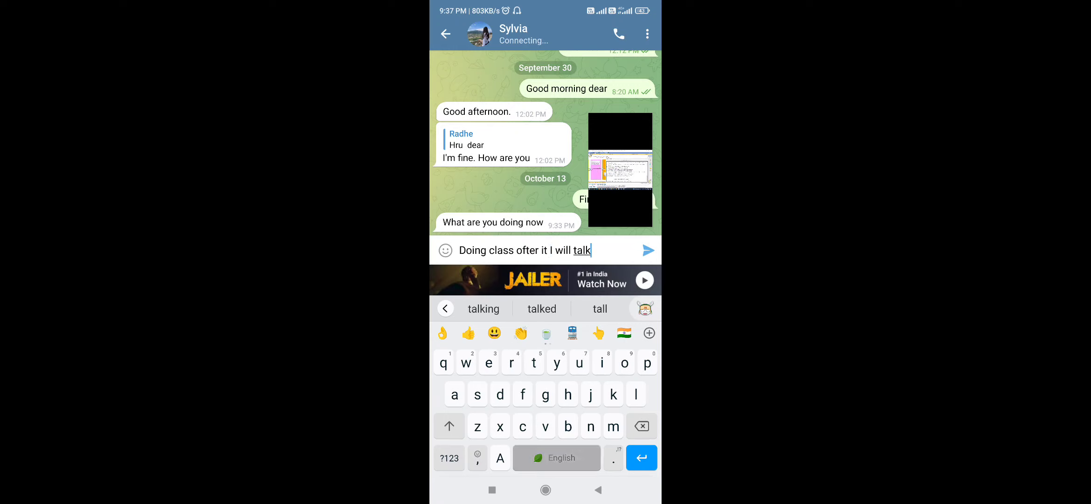
text(u o)
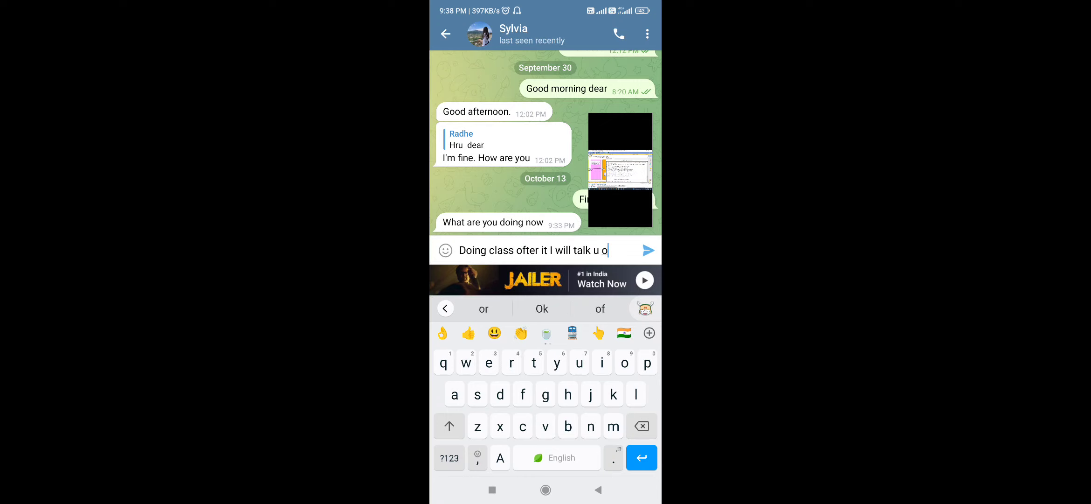
text(fter)
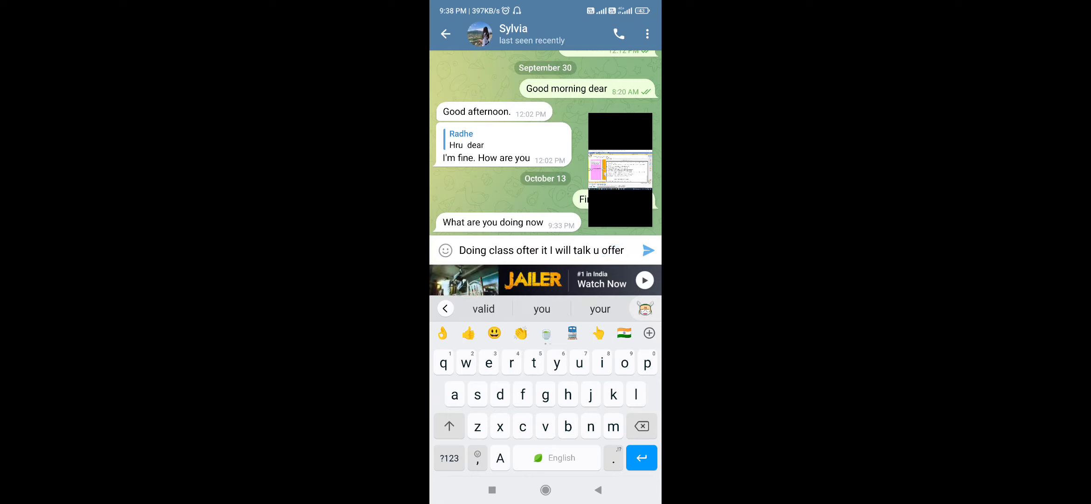
click(449, 457)
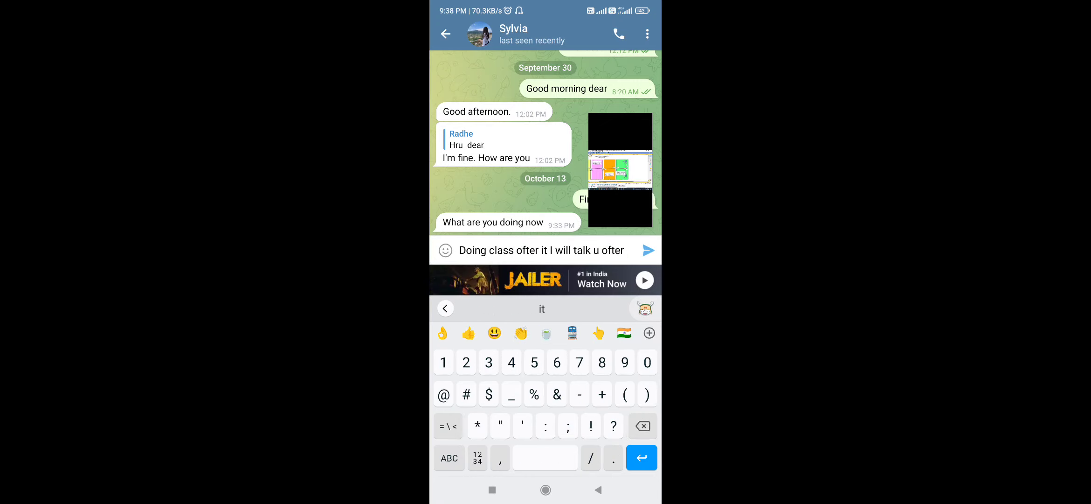
text(11)
click(449, 458)
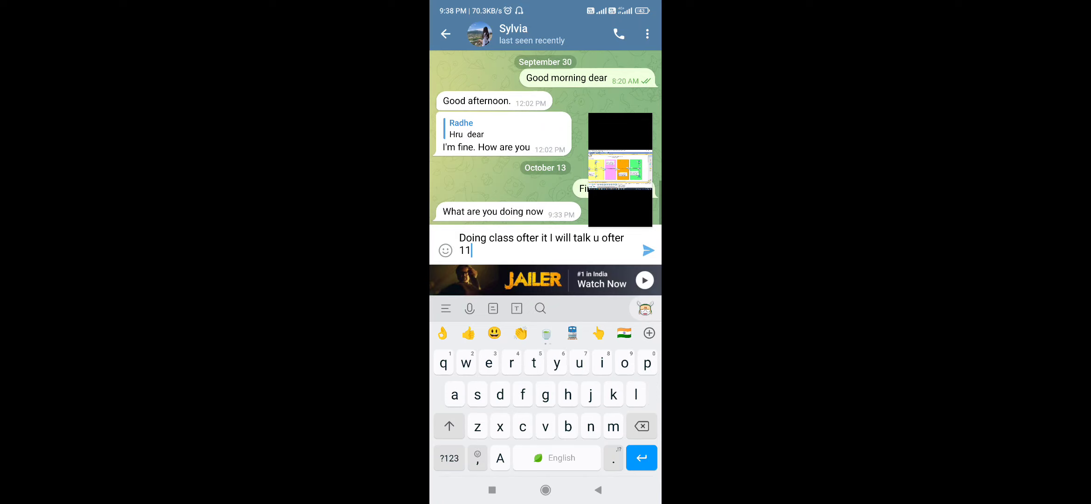
text(pm)
click(648, 250)
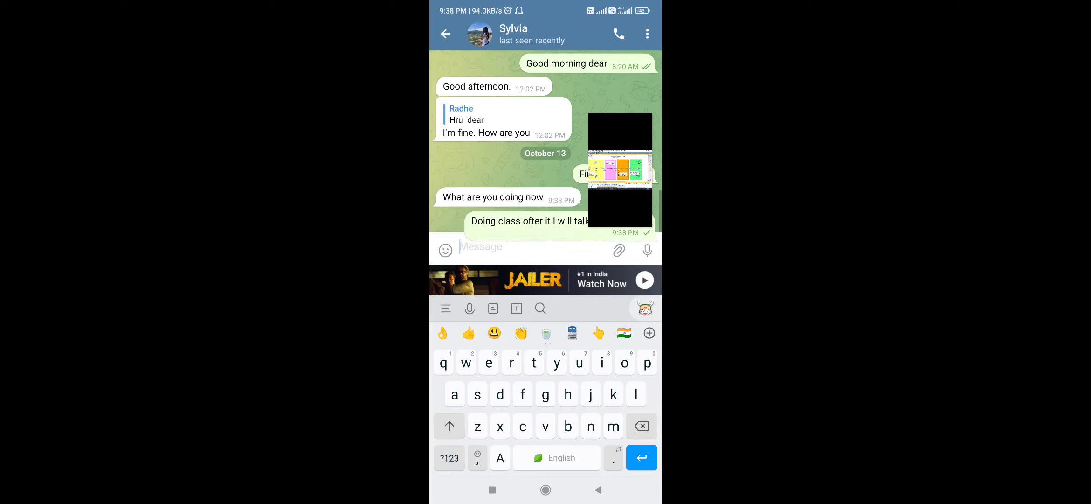
Step: Leave the chat, open the one announcing that today's activity has been closed, and reply "Ok"
click(599, 490)
click(598, 490)
click(550, 115)
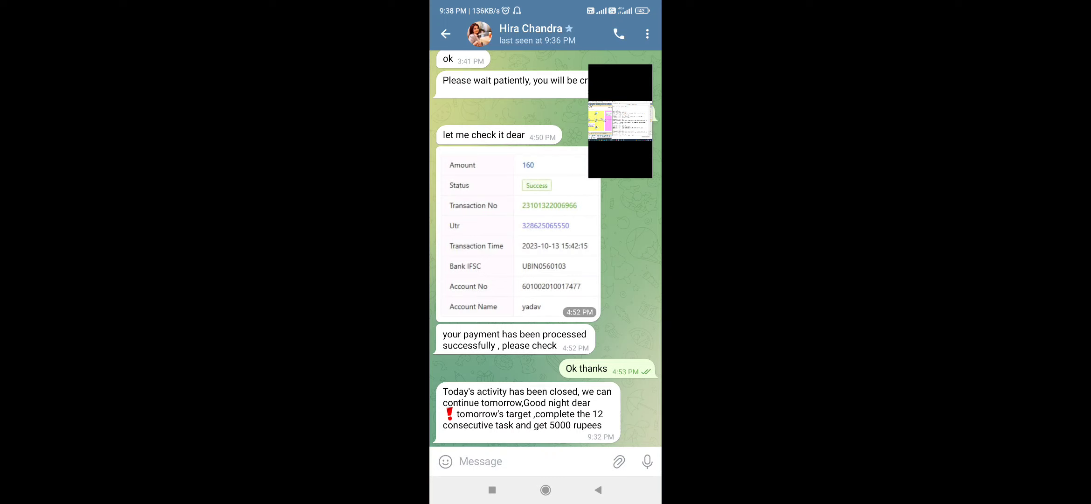
click(532, 462)
text(Ok)
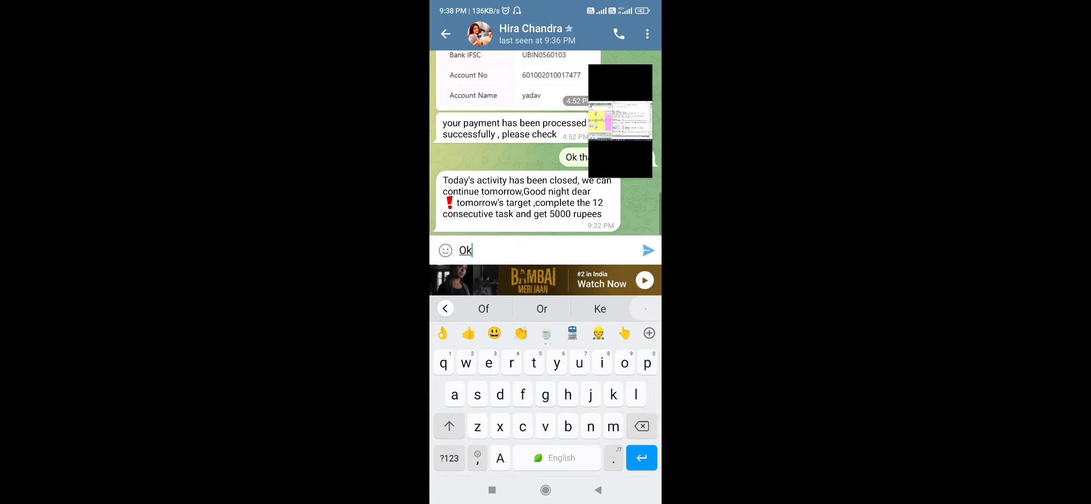
click(648, 251)
click(598, 489)
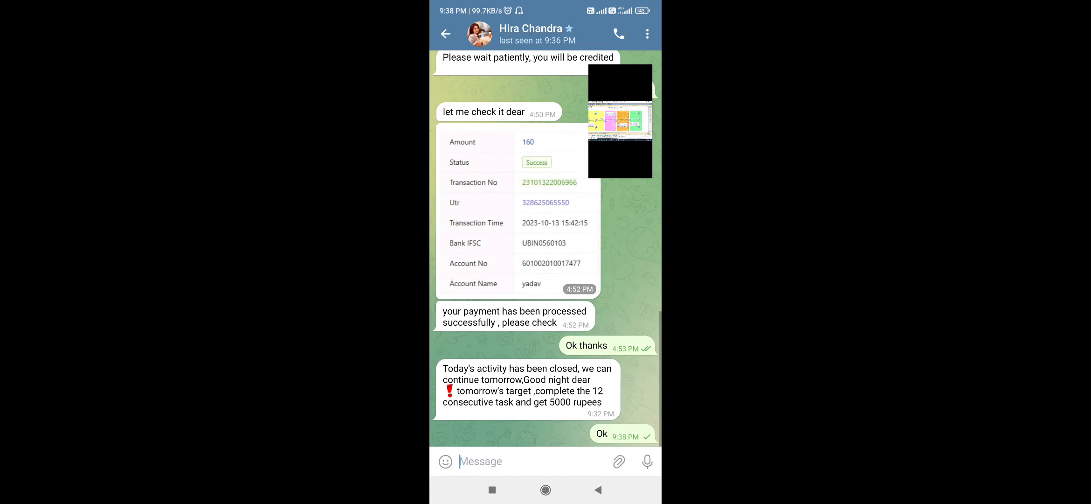
Step: Switch back to the shared Zoom session showing Packet Tracer and set the middle router's hostname to ROUTER1
click(621, 121)
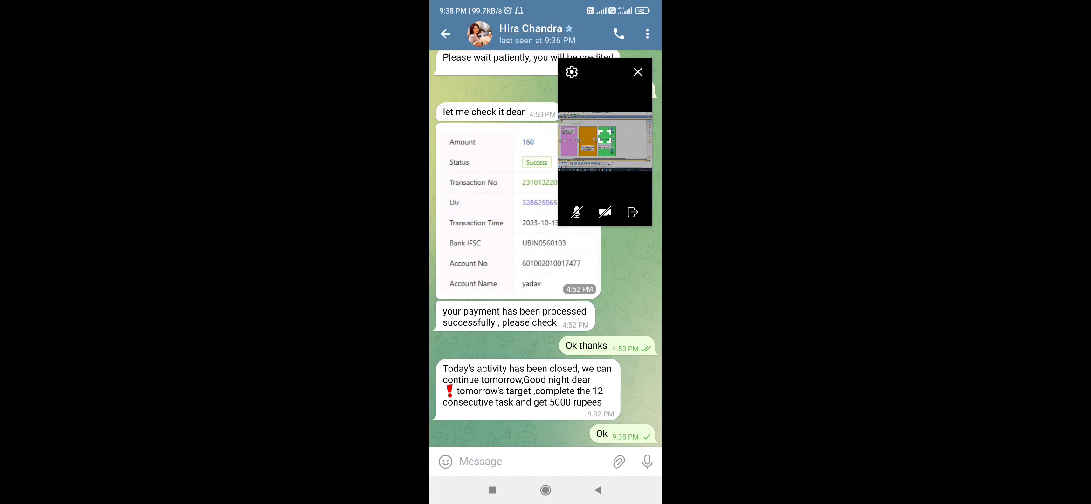
click(638, 72)
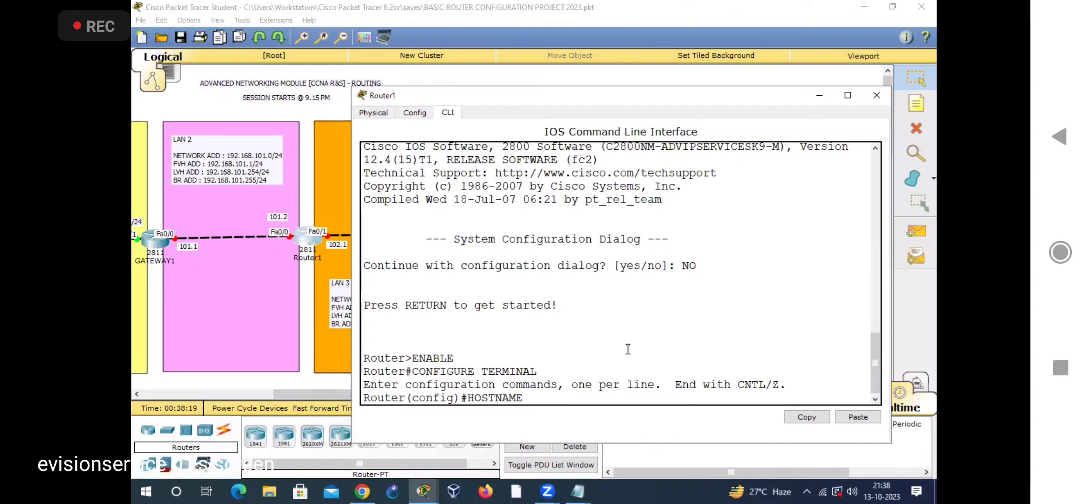
text(OUTER1)
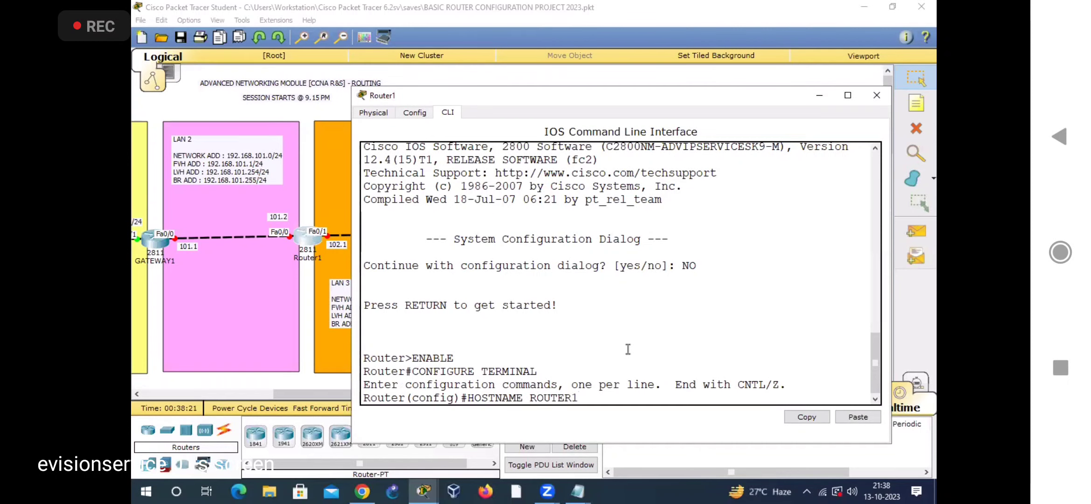
key(Return)
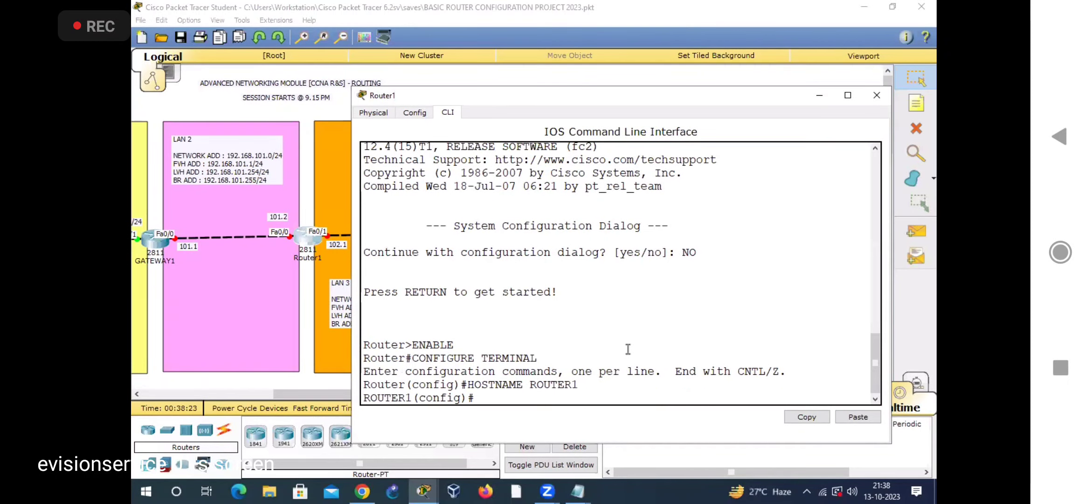
Step: Enter interface configuration mode for FA0/0 on ROUTER1
click(704, 27)
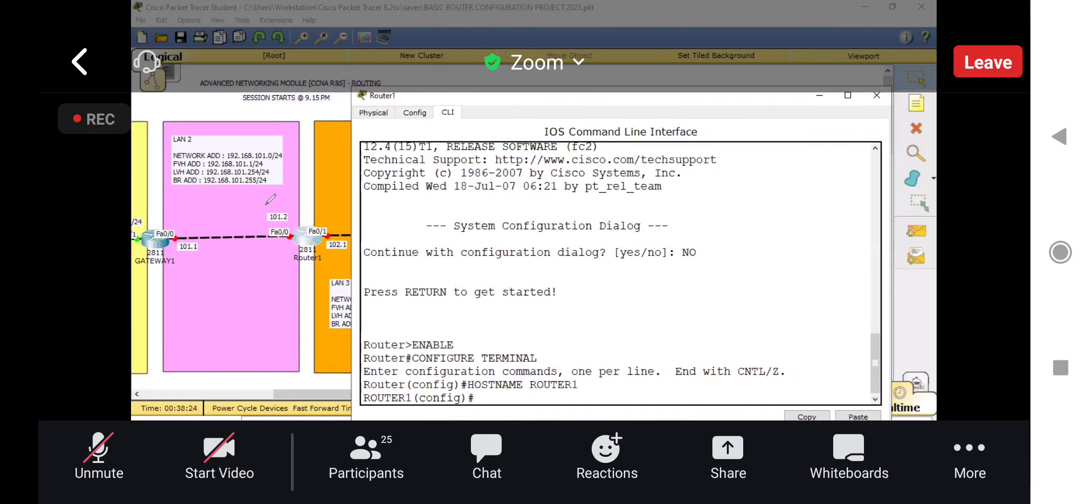
click(480, 397)
text(INT)
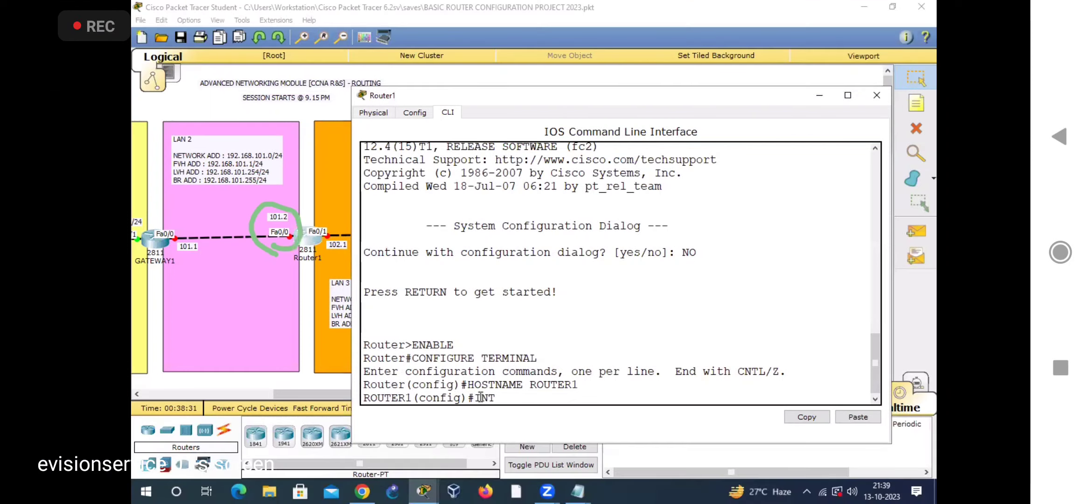
text(ERFACE FA0/)
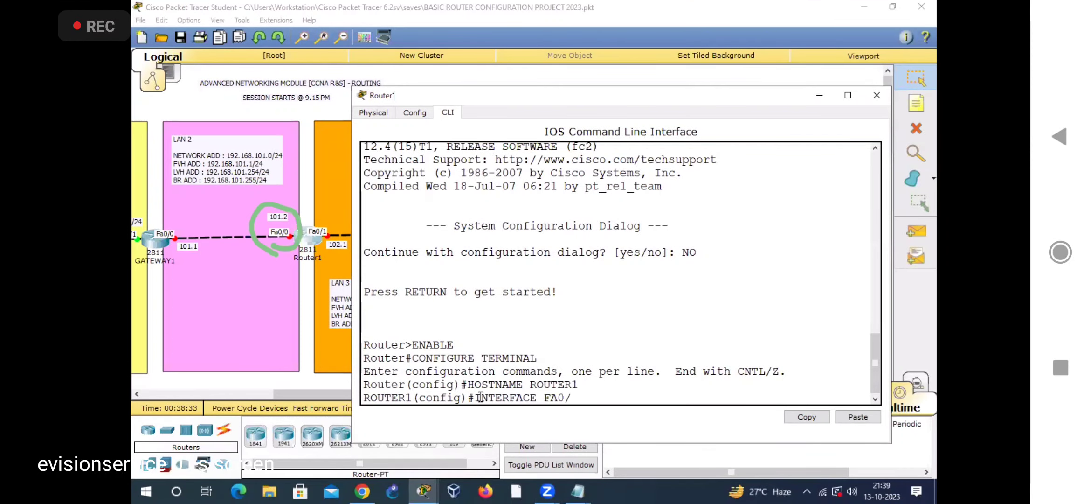
text(0)
key(Return)
Step: Assign IP address 192.168.101.2 with subnet mask 255.255.255.0 to interface FA0/0 on ROUTER1
text(IP ADDRESS)
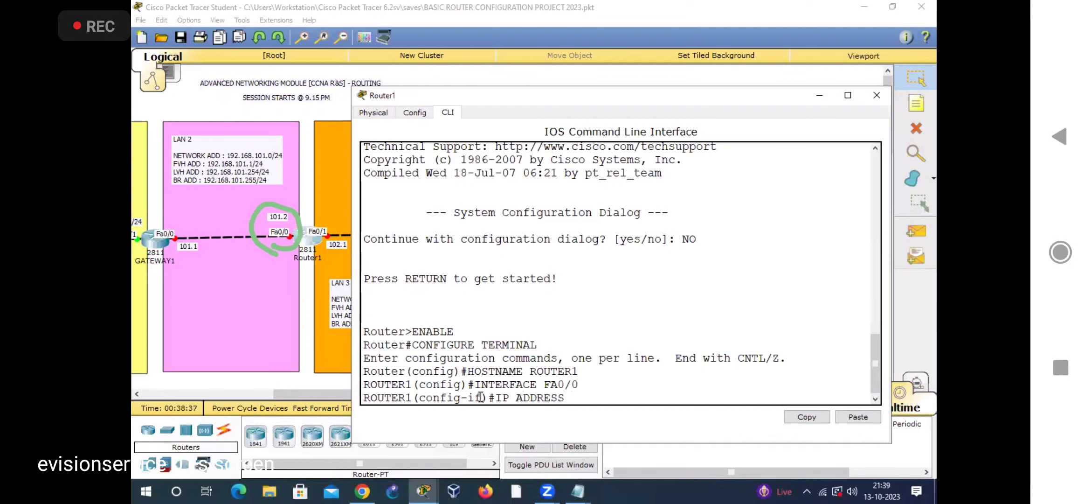
text( 192.168.101.2 255.255.255.0)
key(Return)
Step: Bring up ROUTER1's FA0/0 with NO SHUTDOWN and return to global configuration mode with EXIT
text(NO SHUTDOWN)
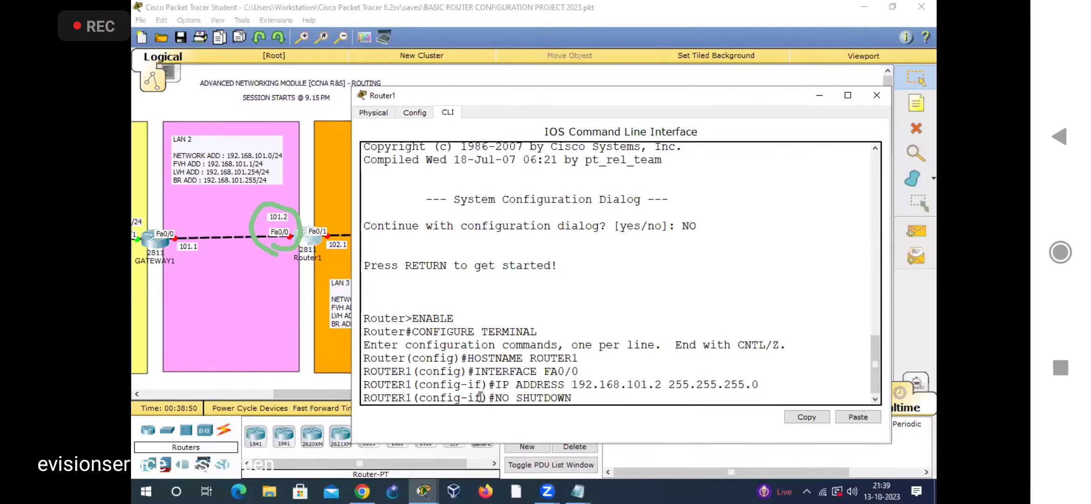
key(Return)
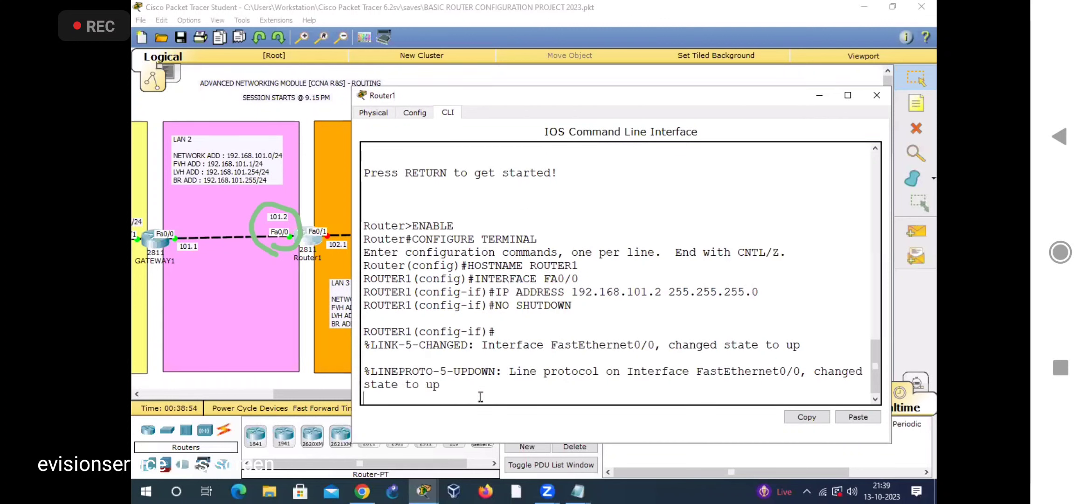
key(Return)
text(EXIT)
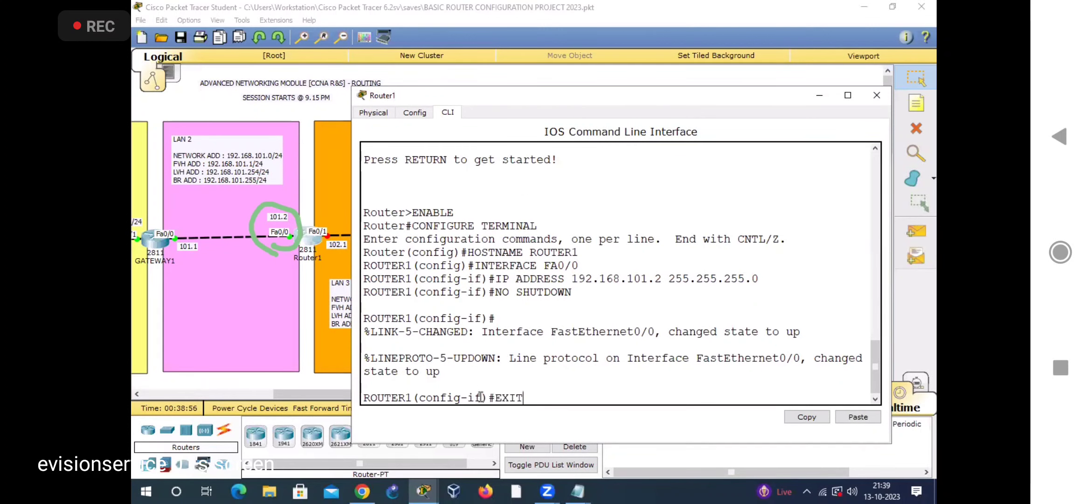
key(Return)
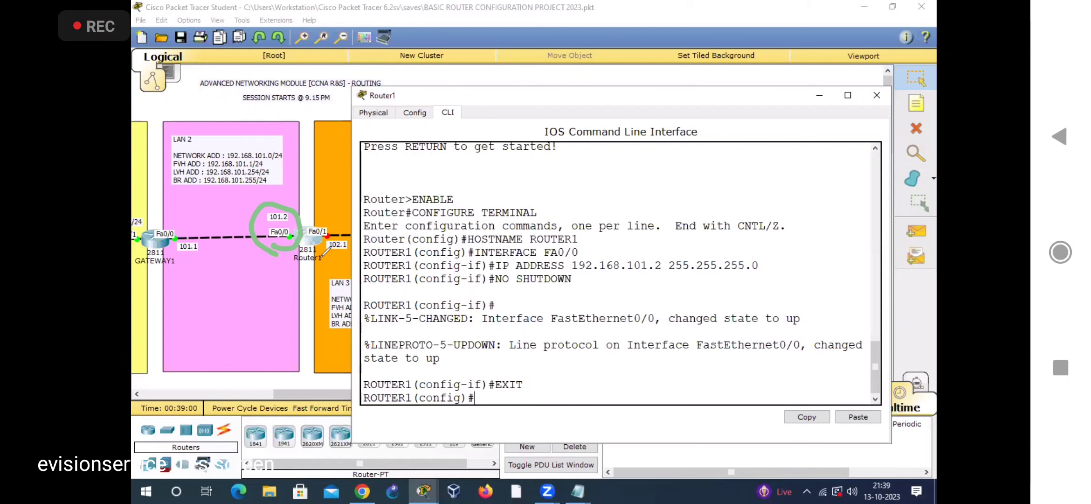
Step: Circle Router1's Fa0/1 port and its 102.1 label on the diagram and begin an INTERFACE command on ROUTER1
drag(317, 251, 310, 244)
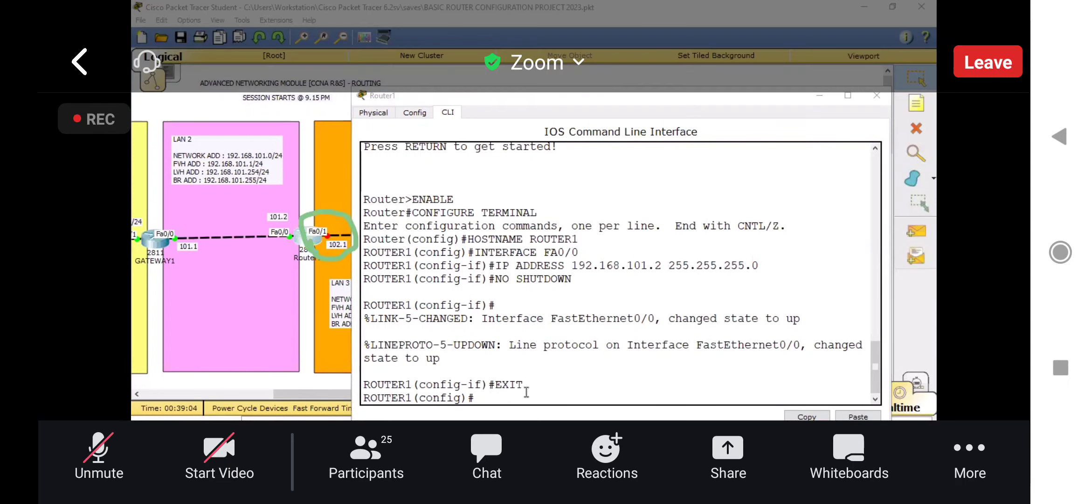
click(522, 391)
text(INTERFACE)
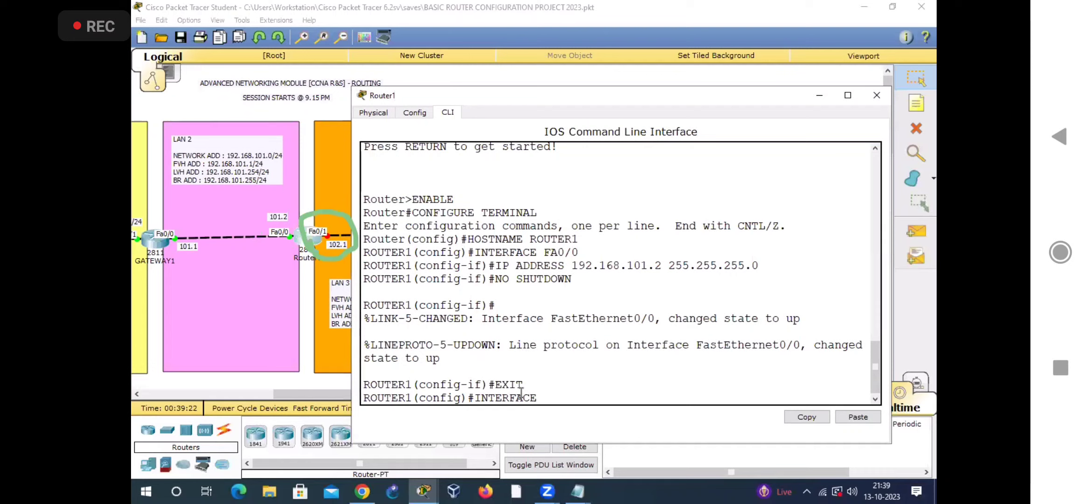
Step: Get the router window out of the way and slightly reposition the LAN 2 address note and pink LAN 2 area
click(915, 83)
click(915, 84)
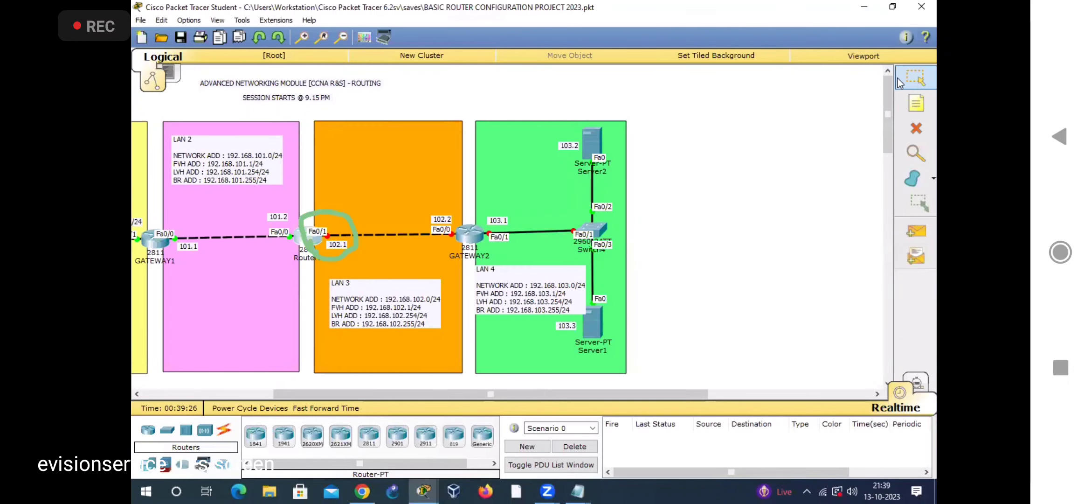
drag(246, 146, 196, 159)
drag(586, 144, 229, 179)
mouse_move(226, 286)
mouse_down()
mouse_move(217, 323)
mouse_move(219, 269)
mouse_up()
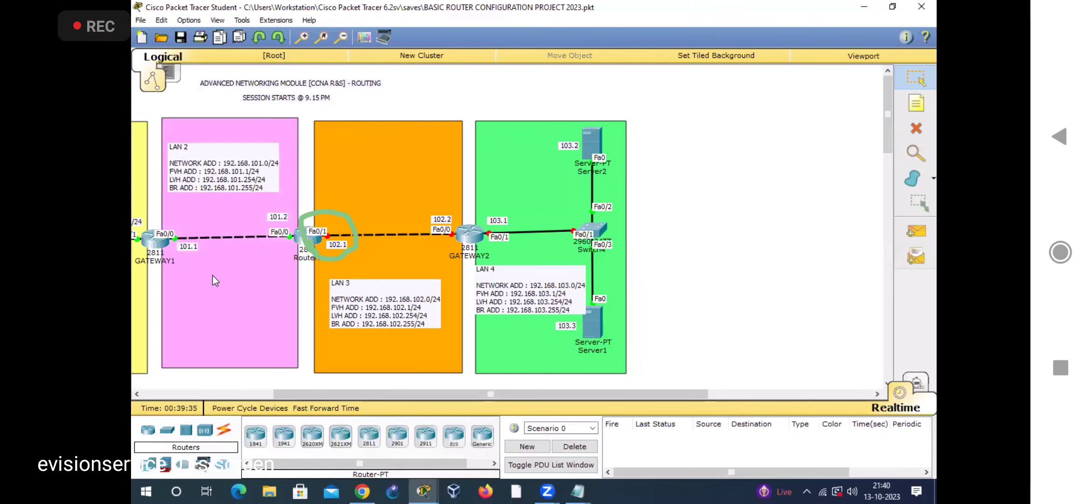
drag(215, 299, 217, 282)
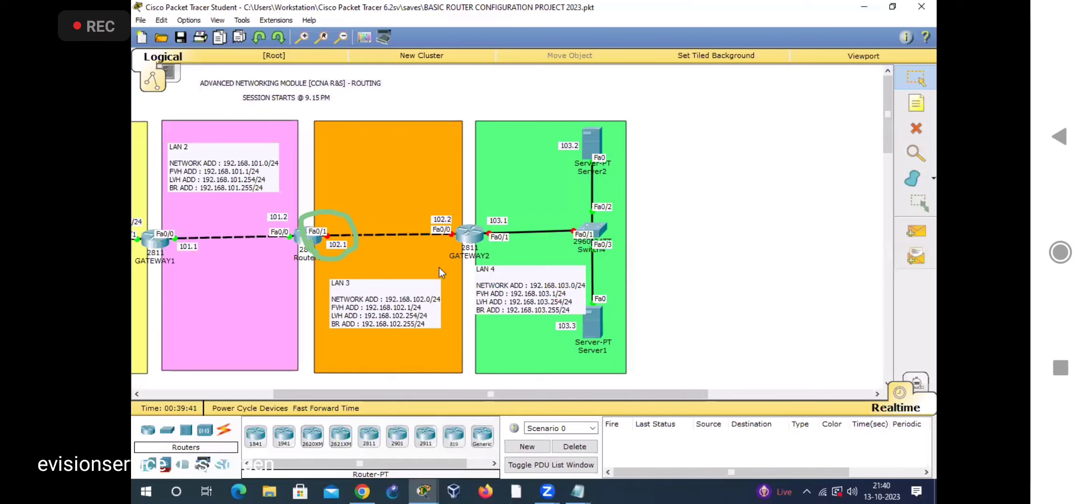
Step: Place the notes "ASDFSADFASDF" in LAN 2, "ASDFASFD" in LAN 3 and "ASDFASDFASF" in LAN 4
click(915, 104)
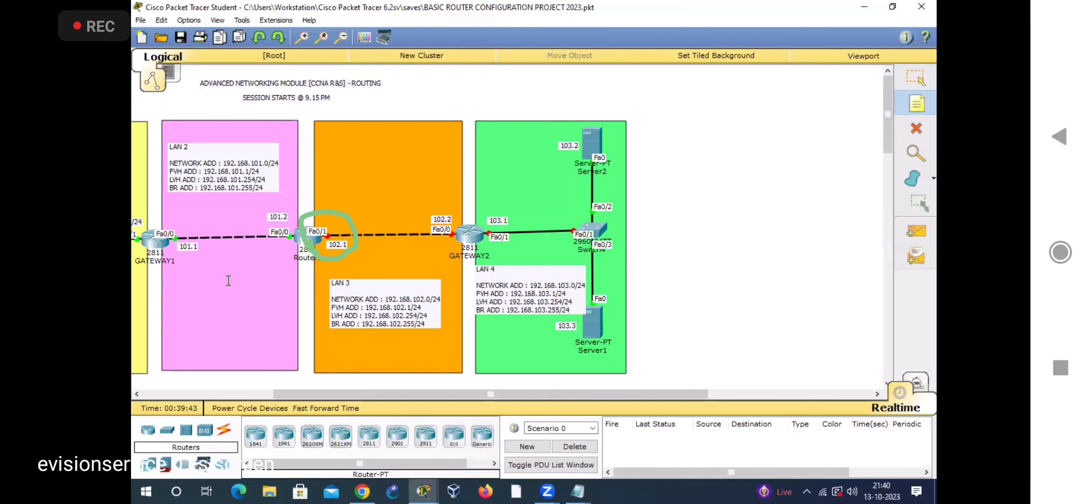
click(229, 281)
text(ASDFSADFASDF)
click(405, 195)
text(ASDFAS)
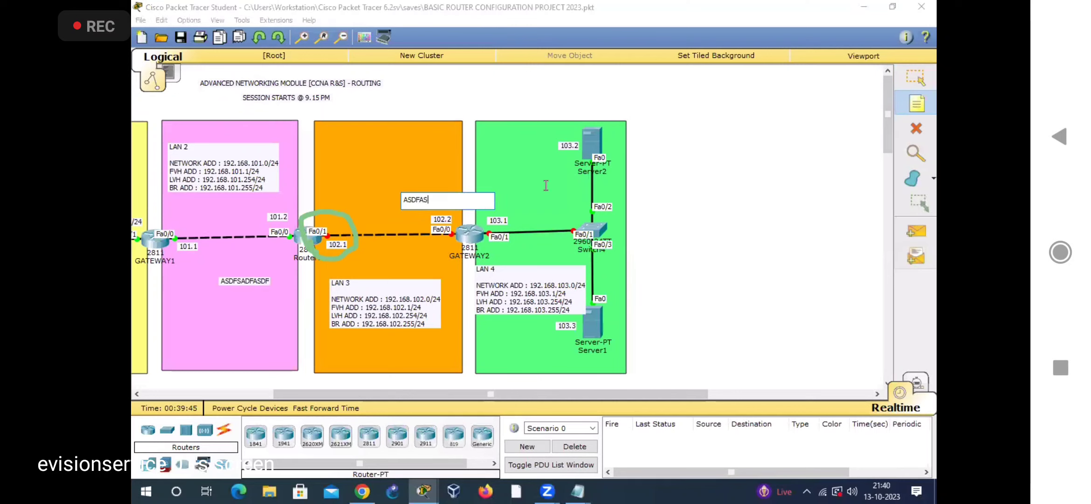
text(FD)
click(547, 187)
text(ASDFASDFASF)
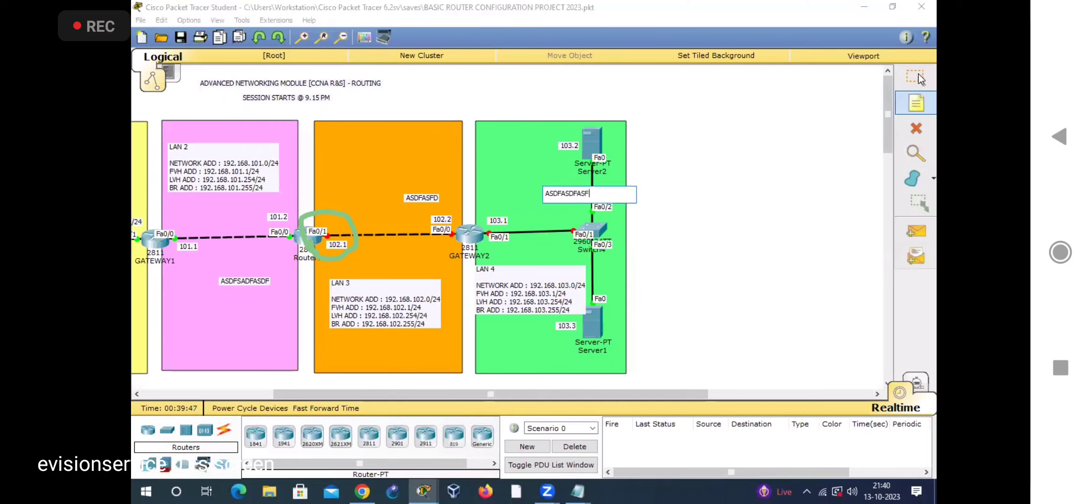
Step: Delete the three test notes from LAN 4, LAN 3 and LAN 2 and leave delete mode
click(919, 80)
click(917, 129)
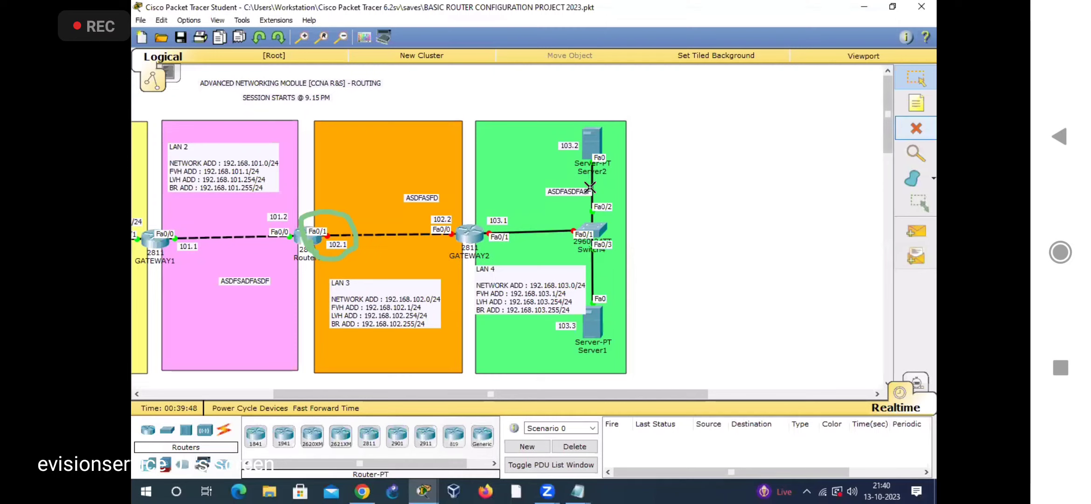
click(575, 191)
click(423, 201)
click(230, 280)
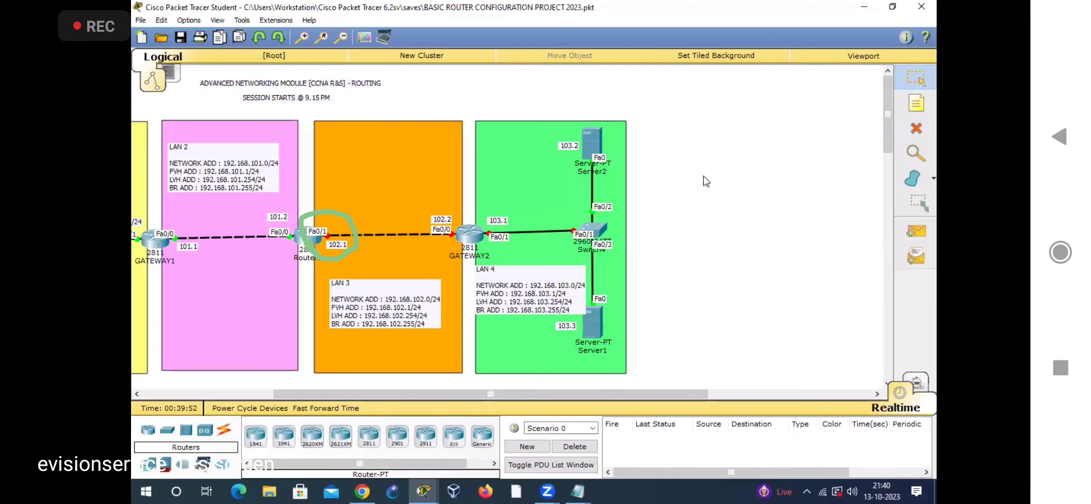
click(916, 128)
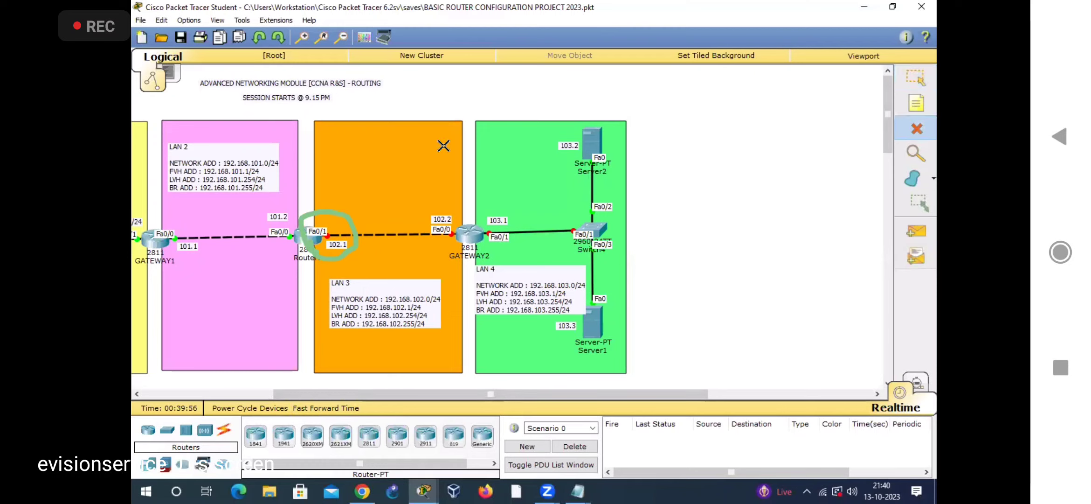
key(Escape)
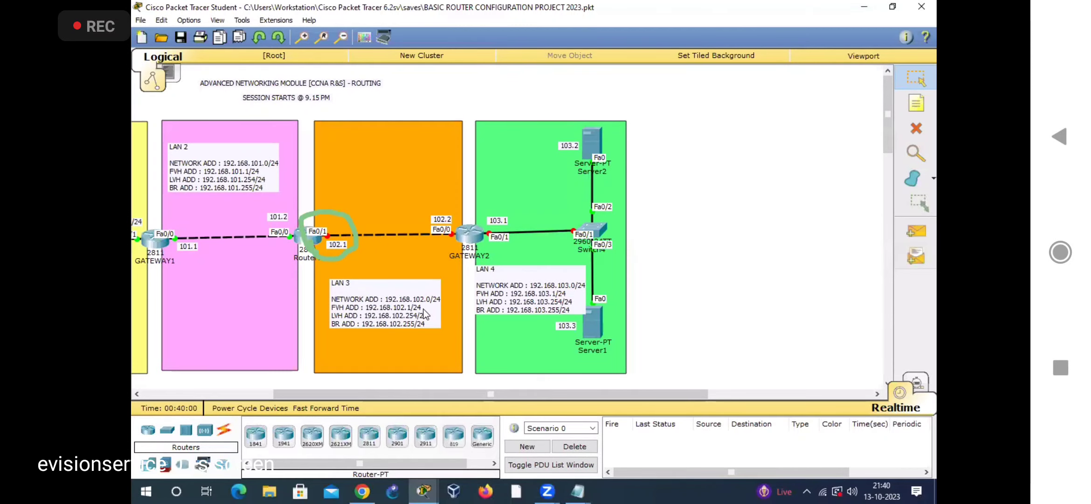
Step: Nudge the LAN 2 address note within the pink area and request its deletion, cancelling at the confirmation
mouse_move(466, 394)
mouse_down()
mouse_move(392, 395)
mouse_move(468, 396)
mouse_up()
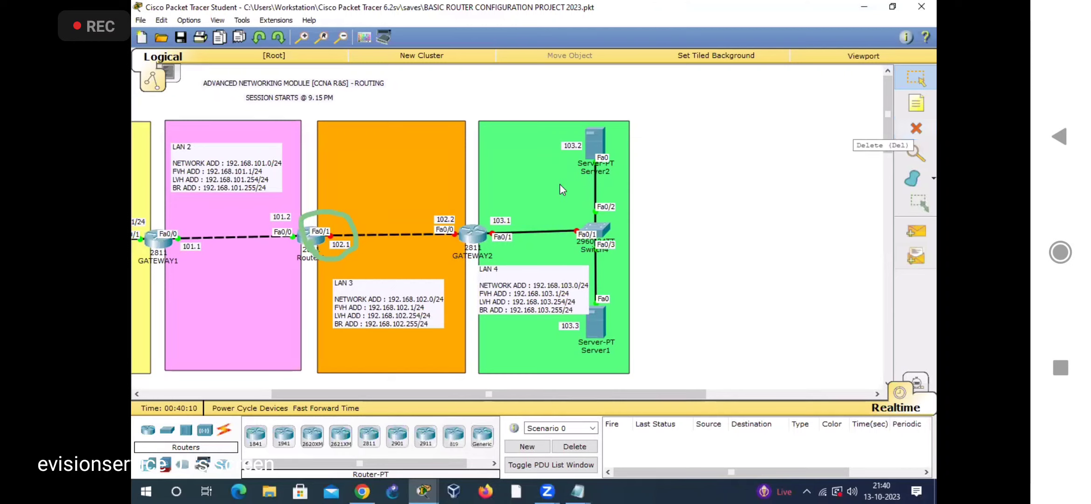
drag(231, 171, 242, 168)
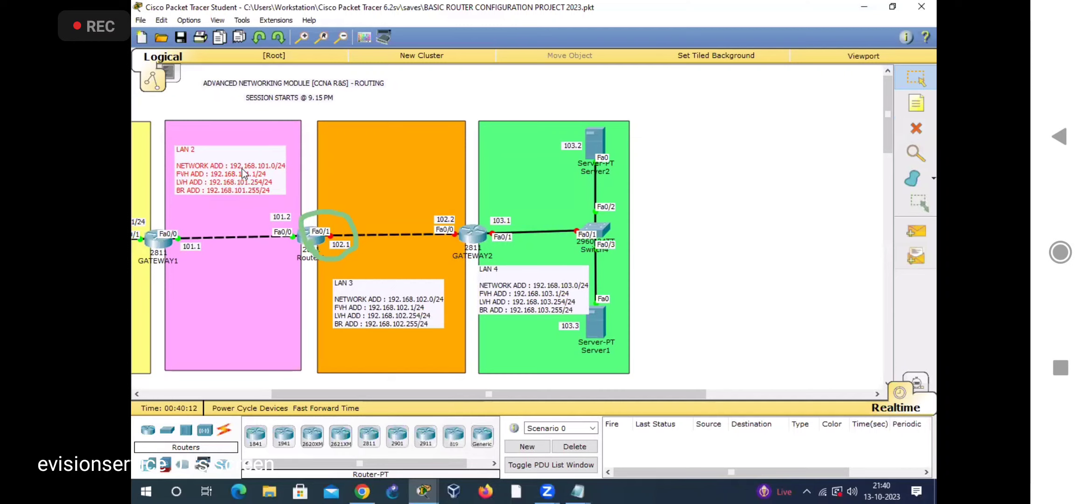
click(916, 128)
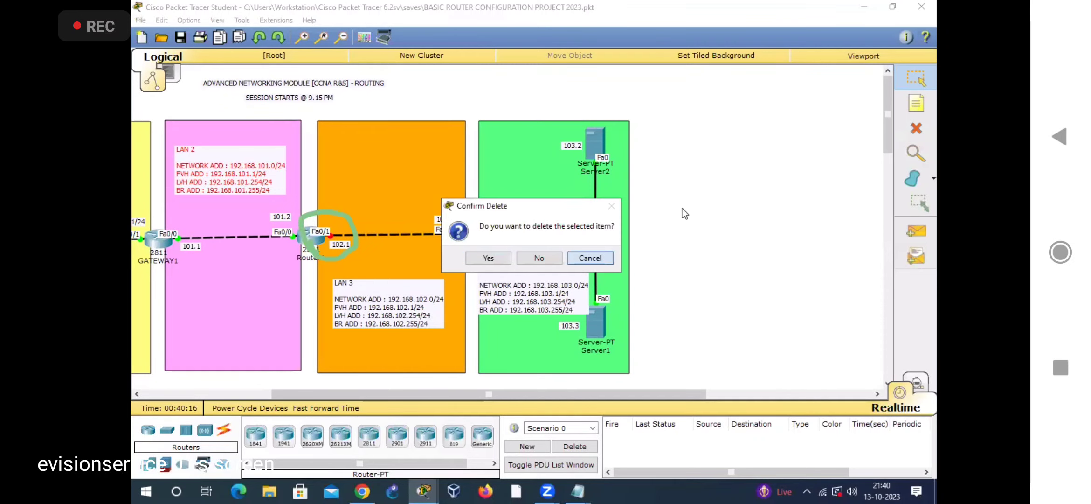
click(590, 257)
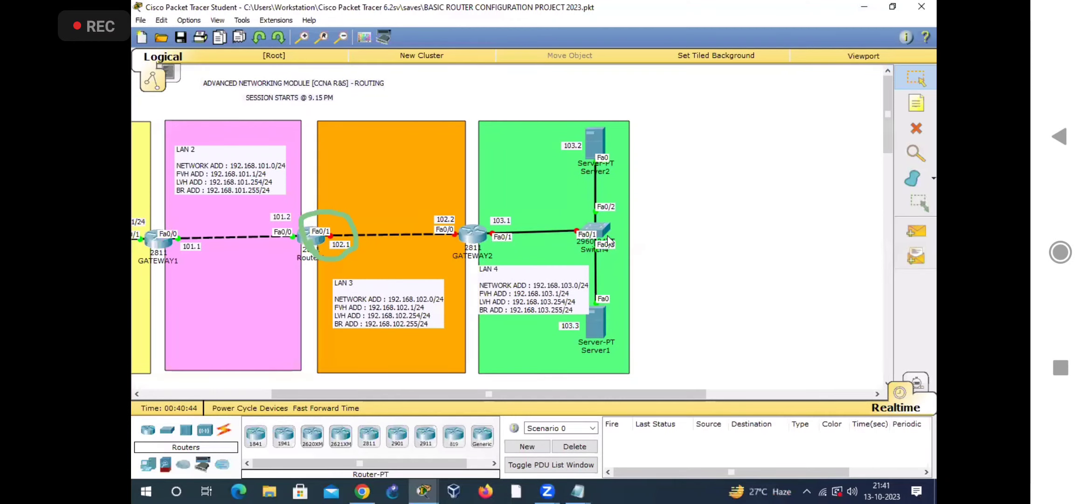
Step: Reopen Router1's command line, shift its window clear of the diagram, and complete the pending command as INTERFACE FA0/1
click(316, 241)
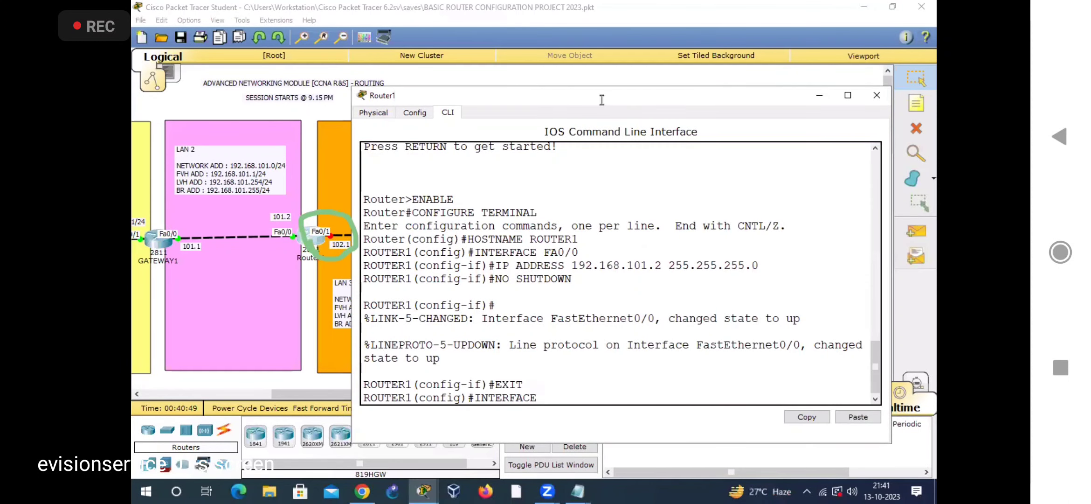
drag(600, 98, 623, 87)
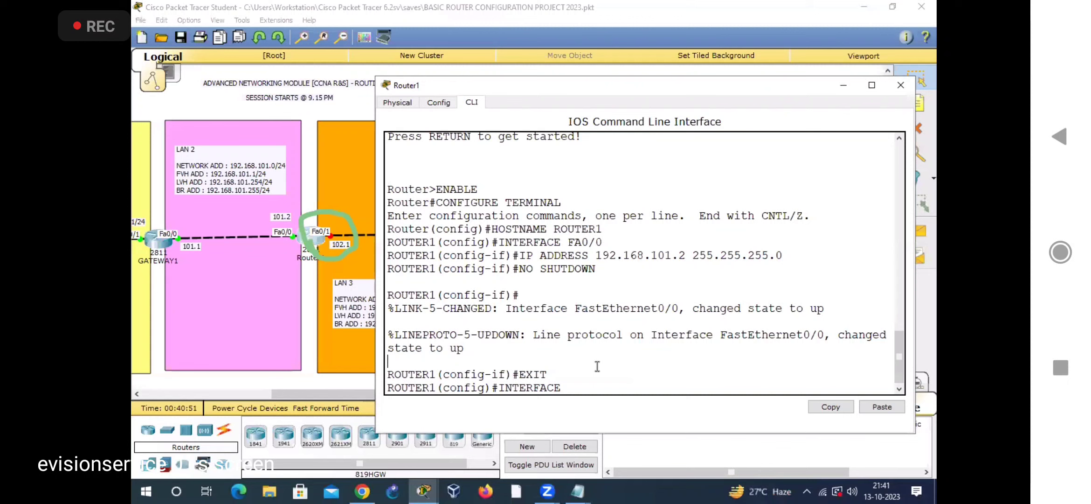
text(FA0/1)
key(Return)
Step: Enter the IP ADDRESS command for FA0/1 with address 192.168.102.1 and begin its subnet mask
text(IP ADDRESS)
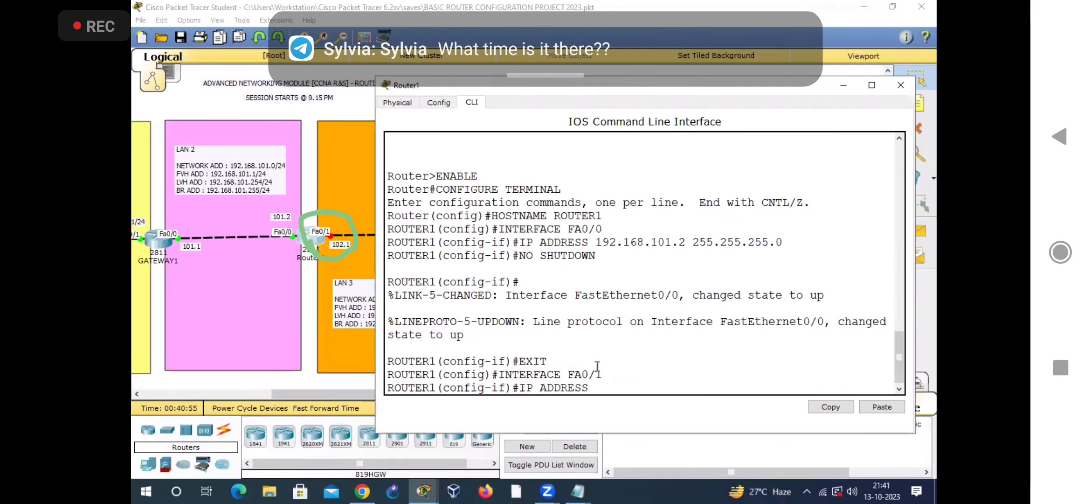
text( 192.168.102.1 255)
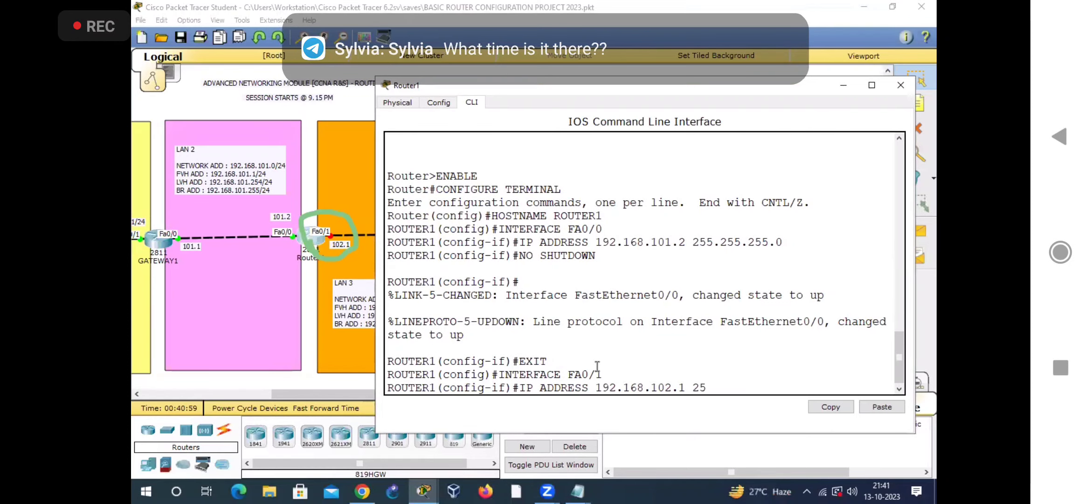
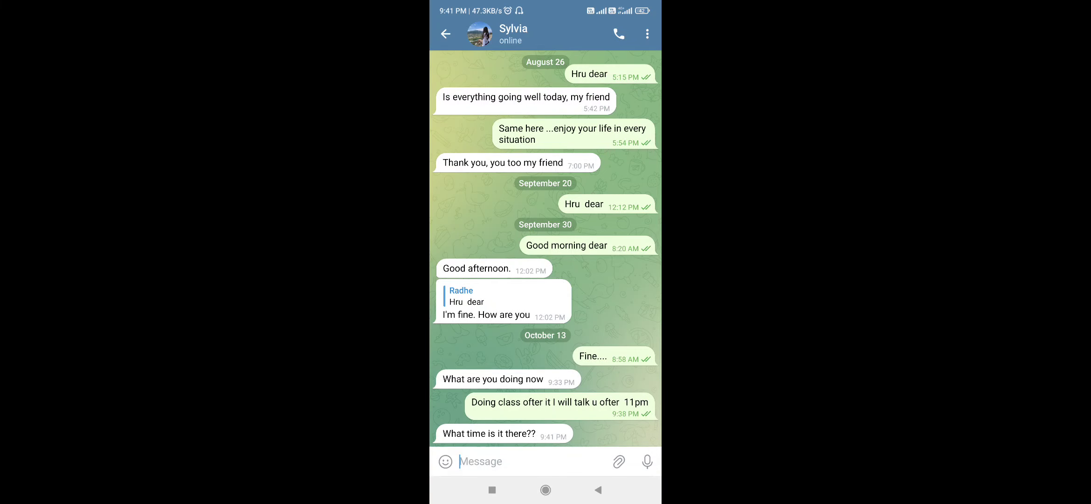
Step: Answer the contact's time question in the Telegram chat with "9:41 pm" and return to the Zoom meeting
click(449, 458)
text(9:41)
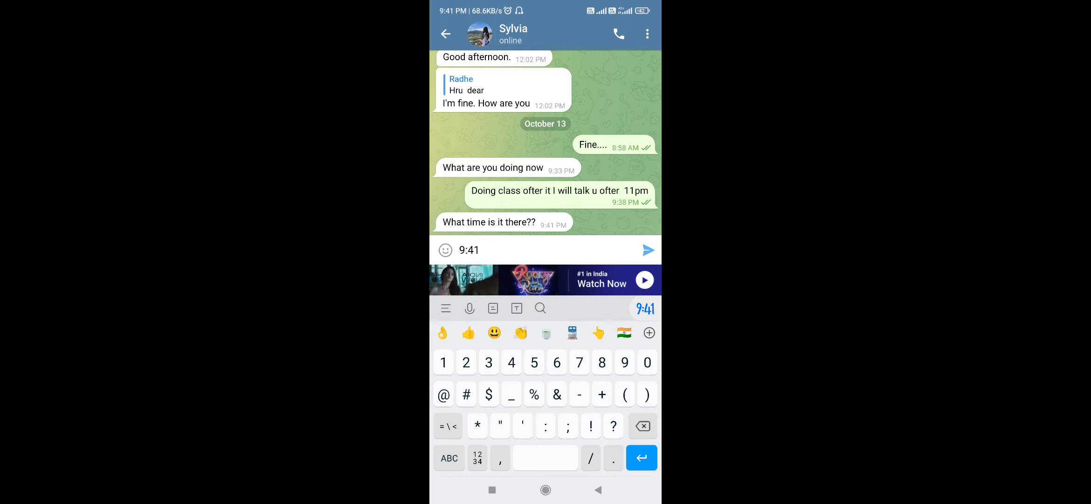
click(449, 458)
text(pm)
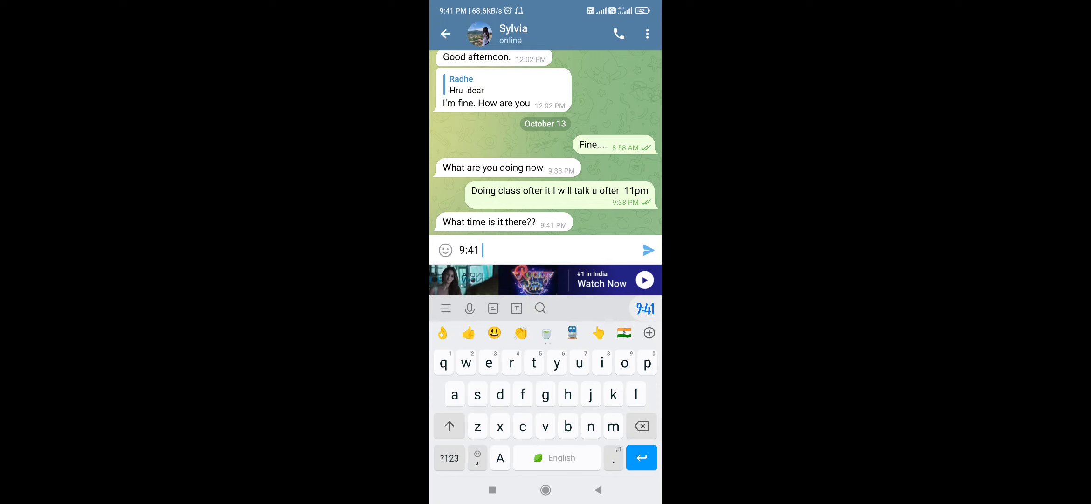
click(648, 250)
click(599, 490)
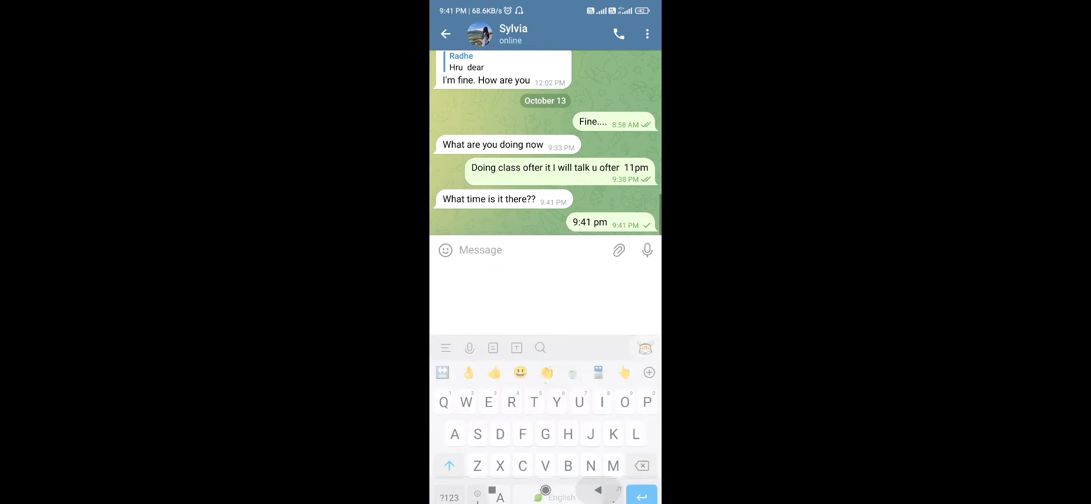
click(598, 489)
click(598, 489)
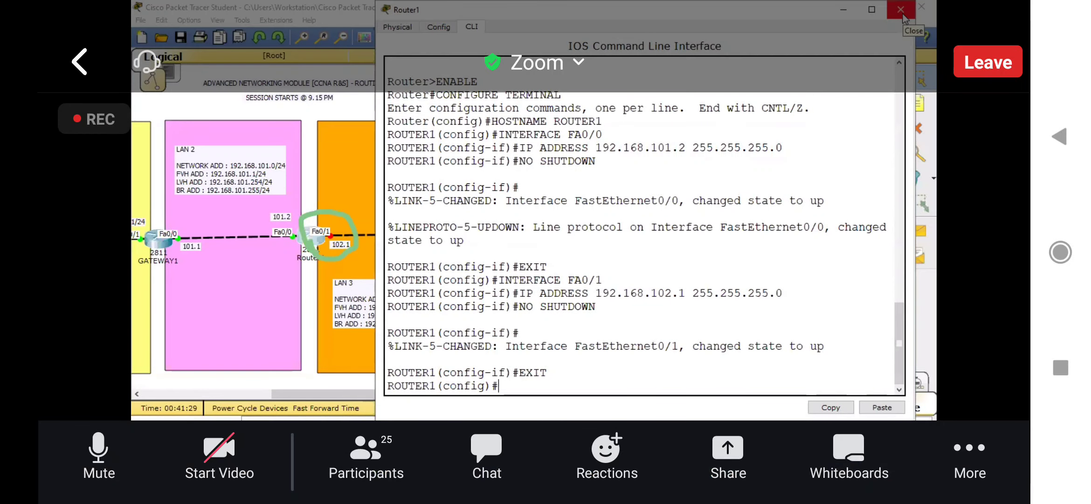
Step: Close Router1's window and open GATEWAY2's command line in a widened window clear of its interface labels
click(902, 13)
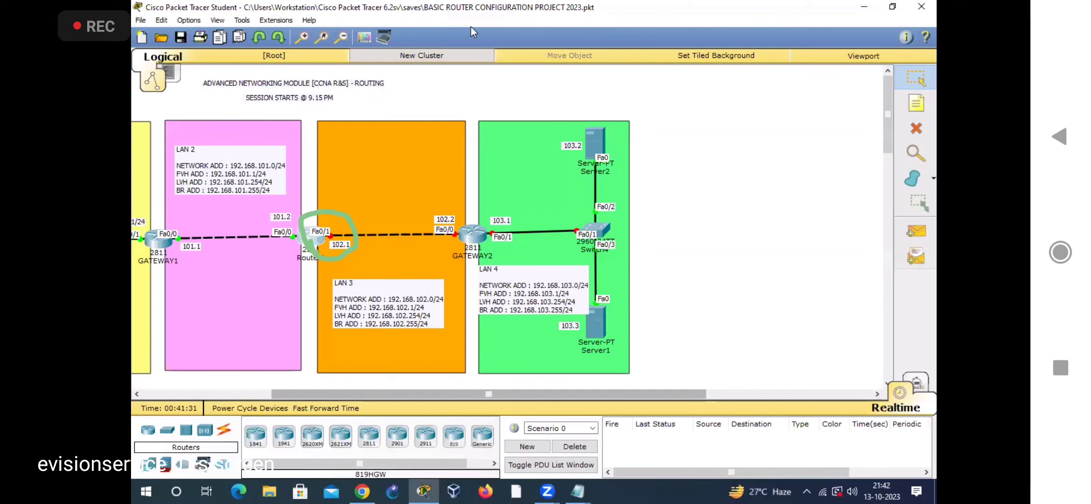
drag(446, 395, 552, 394)
click(294, 239)
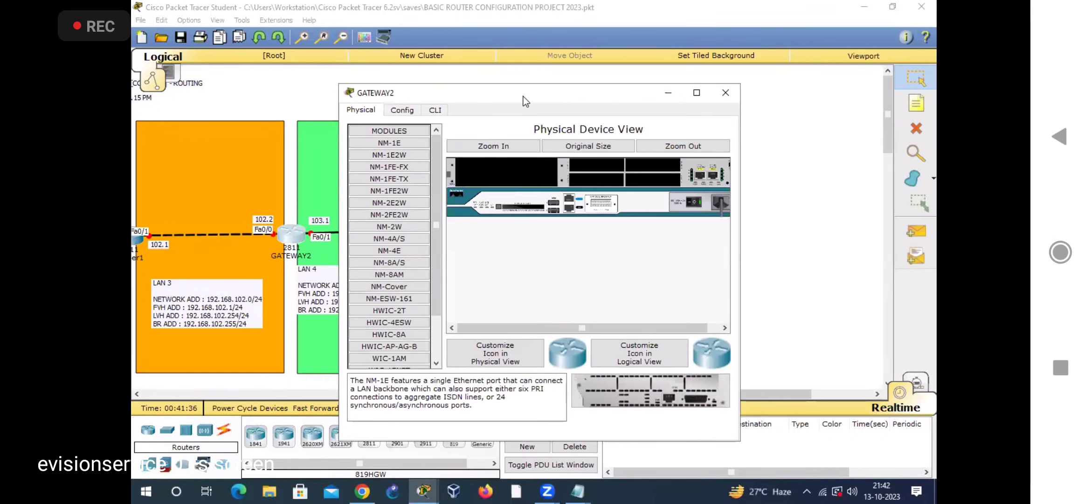
drag(526, 101, 567, 101)
drag(783, 255, 934, 254)
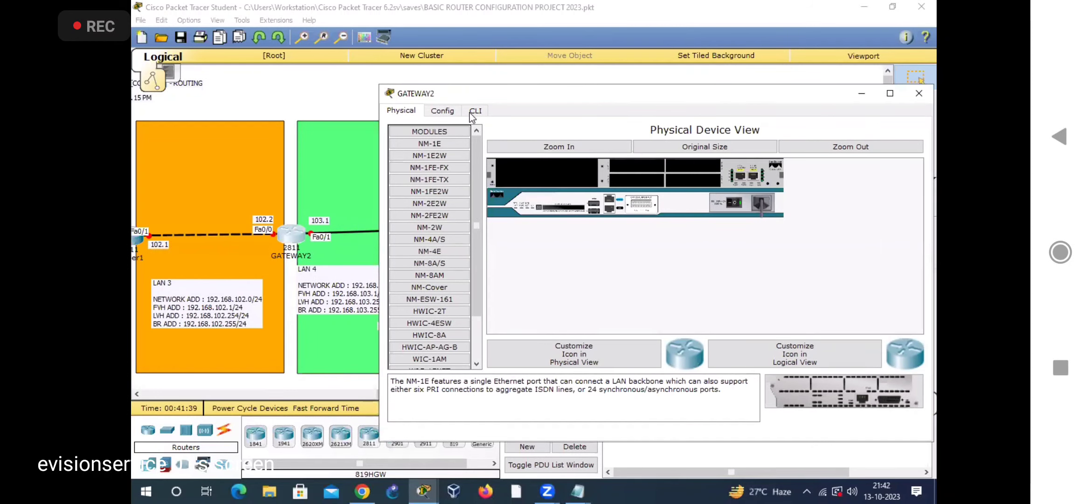
click(475, 110)
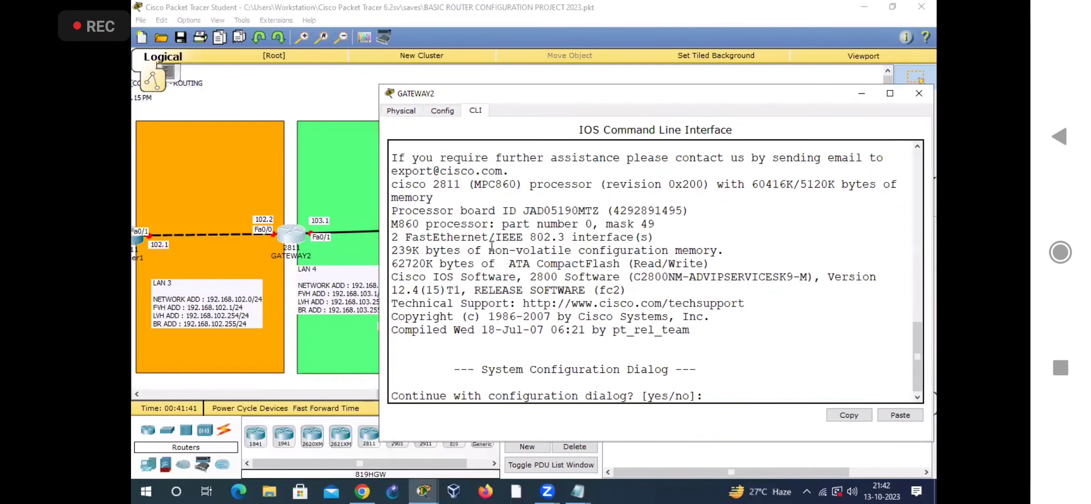
Step: Decline GATEWAY2's initial configuration dialog with NO and enter global configuration mode using ENABLE and CONFIGURE TERMINAL
key(Return)
key(Return)
text(ENABLE)
key(Return)
text(CON)
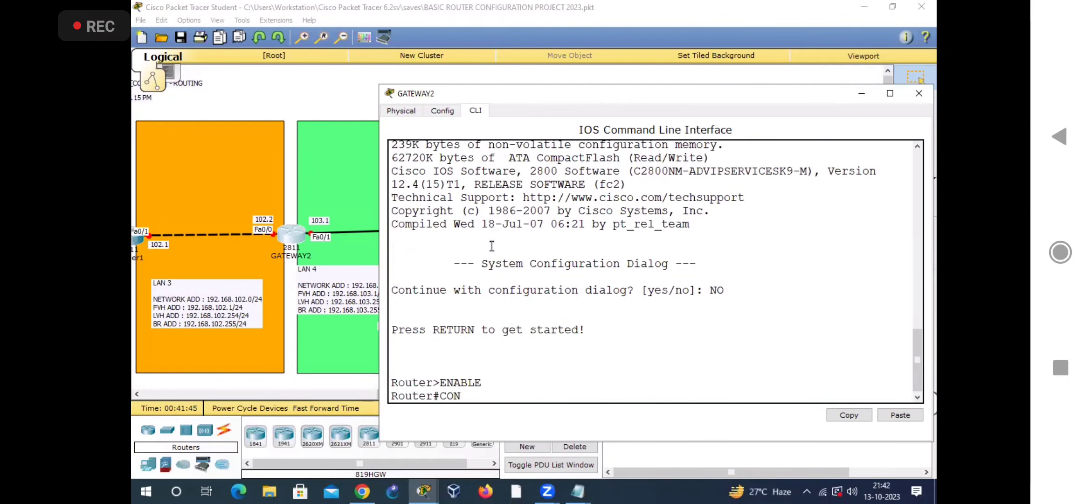
text(FIGURE TERMINAL)
key(Return)
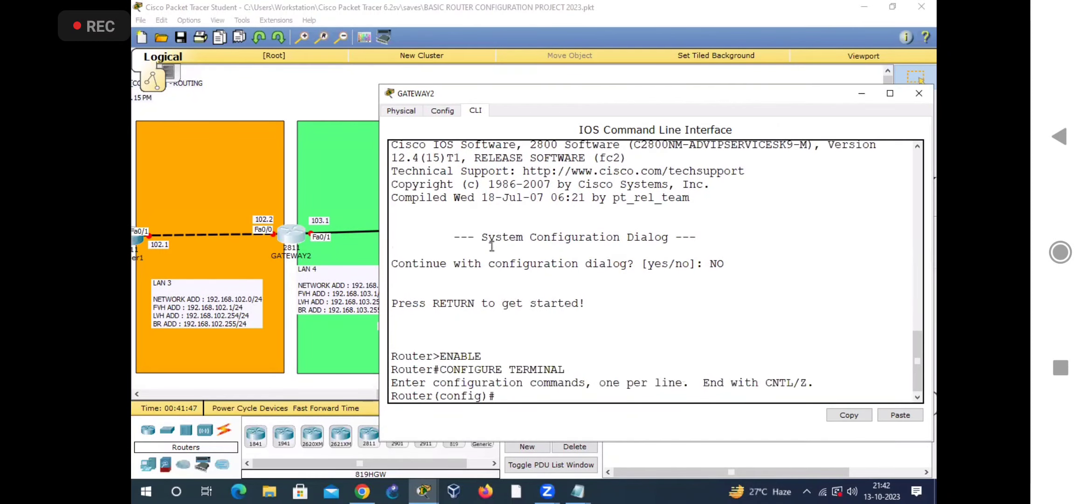
Step: Set the router's hostname to GATEWAY2
text(HOSTNAME GATEWAY2)
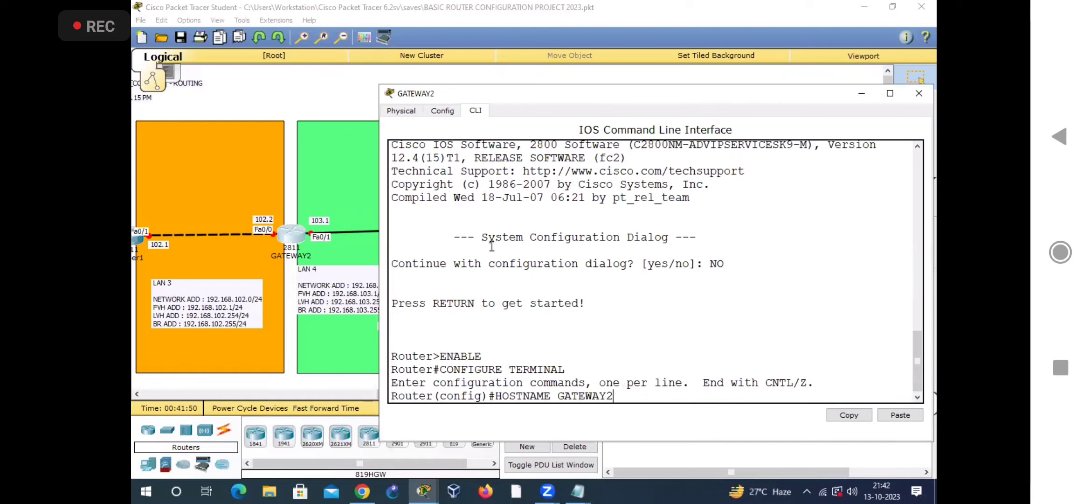
key(Return)
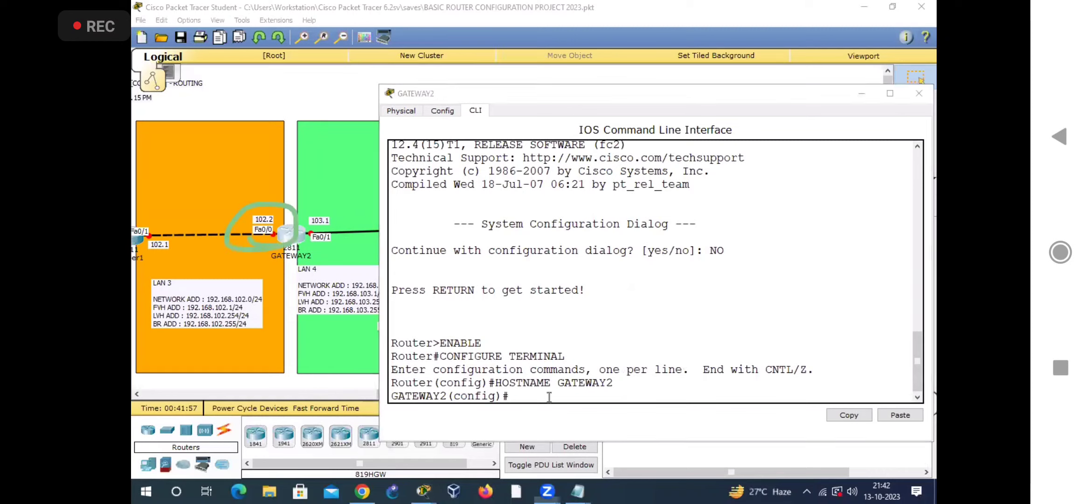
Step: Enter interface FA0/0 on GATEWAY2 and assign it IP address 192.168.102.2 with subnet mask 255.255.255.0
click(548, 398)
text(INTERFACE FA0/0)
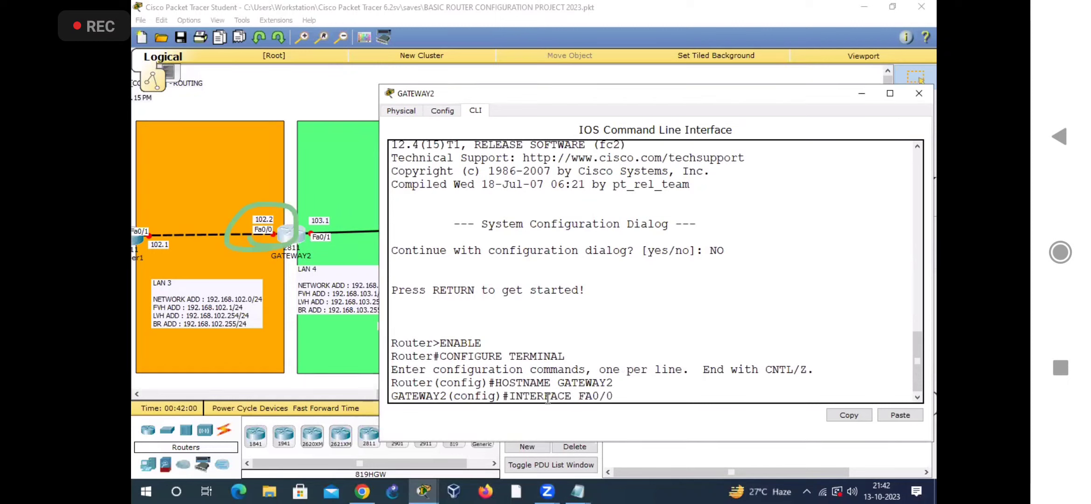
key(Return)
text(IP ADDRESS 192.168.102.2)
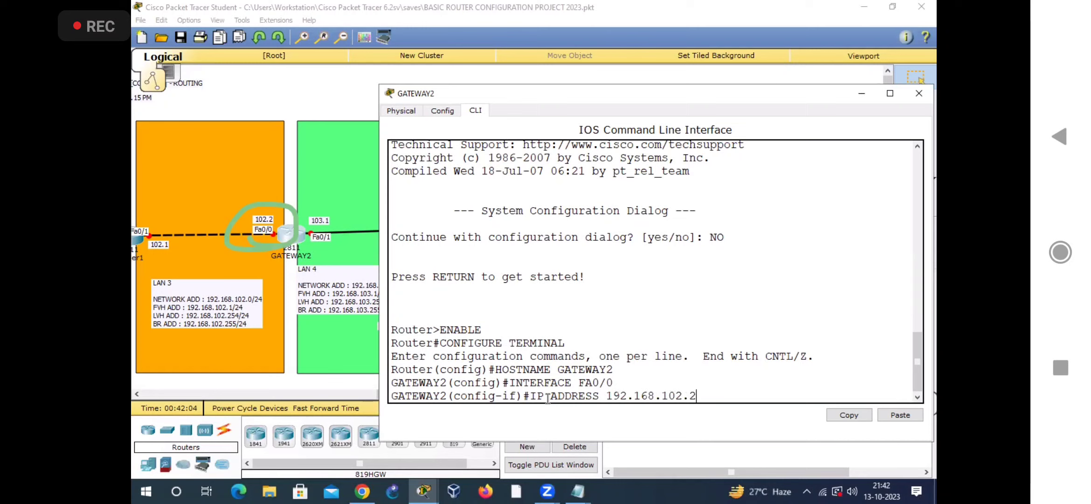
text( 255.255.255.0)
key(Return)
Step: Enable FA0/0 with NO SHUTDOWN and exit its interface configuration mode
text(NO SHUTDOWN)
key(Return)
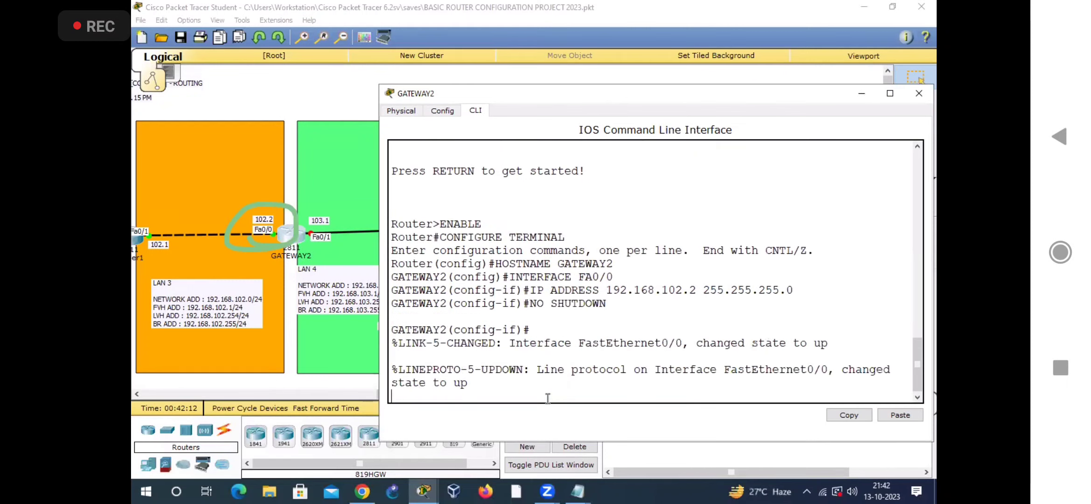
text(EXIT)
key(Return)
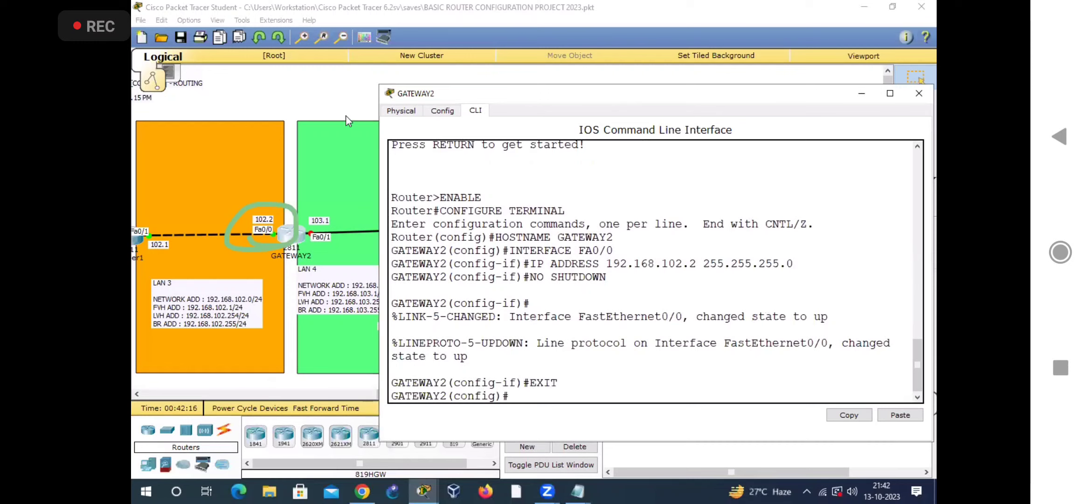
Step: Enter interface FA0/1 on GATEWAY2 and assign it IP address 192.168.103.1 with subnet mask 255.255.255.0
mouse_move(277, 231)
mouse_down()
mouse_move(318, 187)
mouse_move(281, 239)
mouse_up()
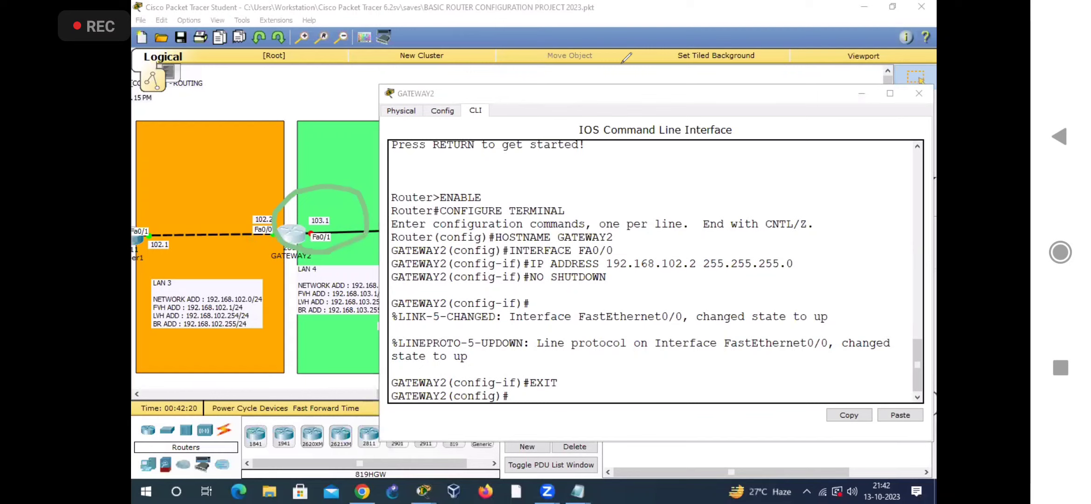
click(570, 388)
text(INTERFACE FA0/1)
key(Return)
text(IP A)
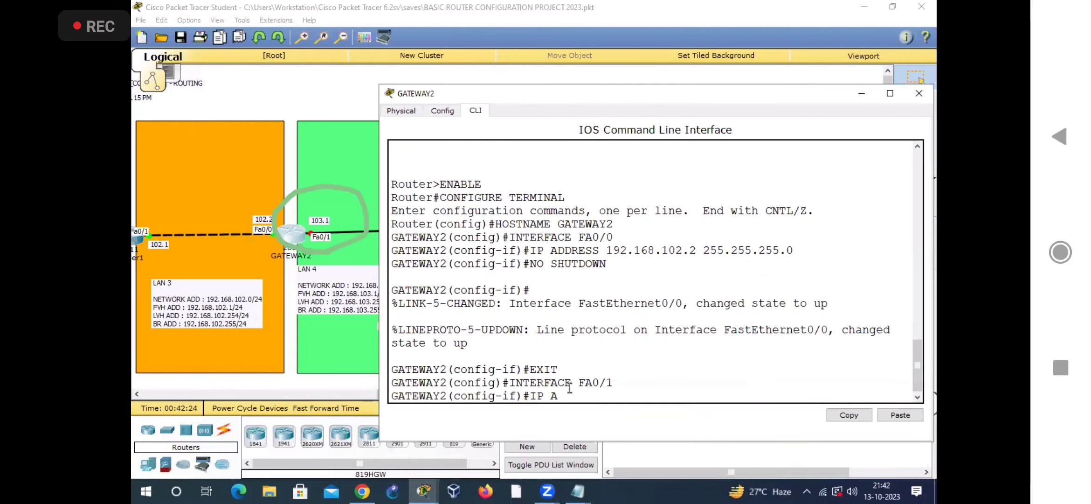
text(DDRESS 192.168)
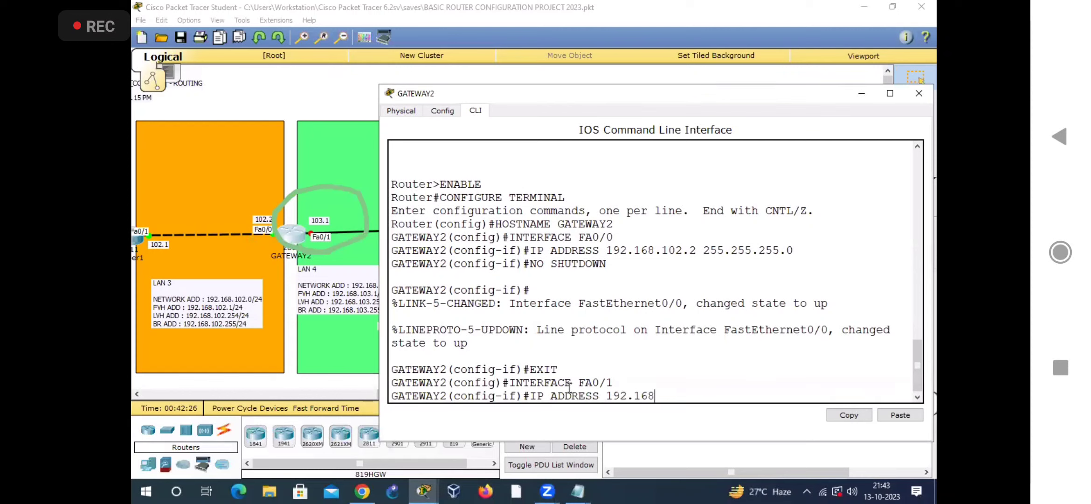
text(.103.1 255.255.255.0)
key(Return)
Step: Enable FA0/1 with NO SHUTDOWN and exit back to GATEWAY2's global configuration mode
text(NO SHUT)
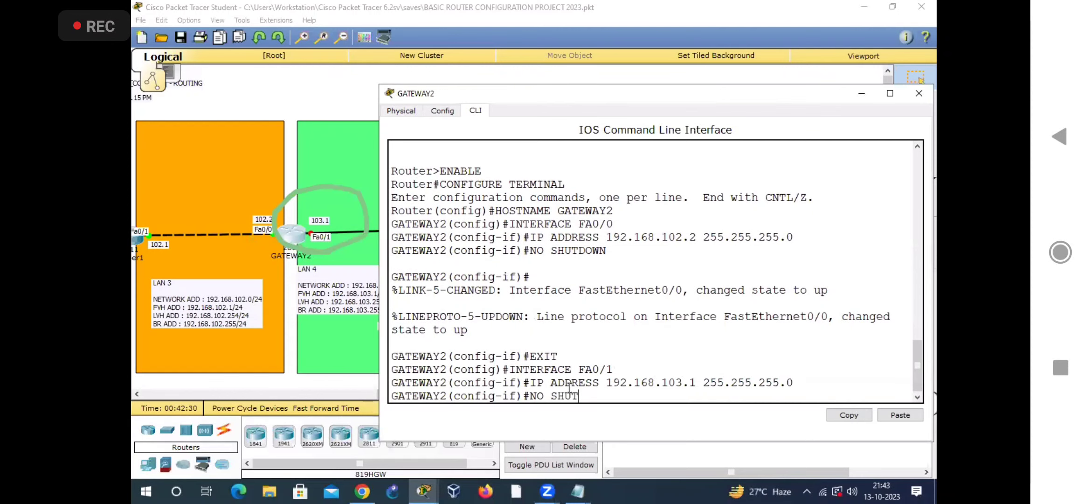
text(DOWN)
key(Return)
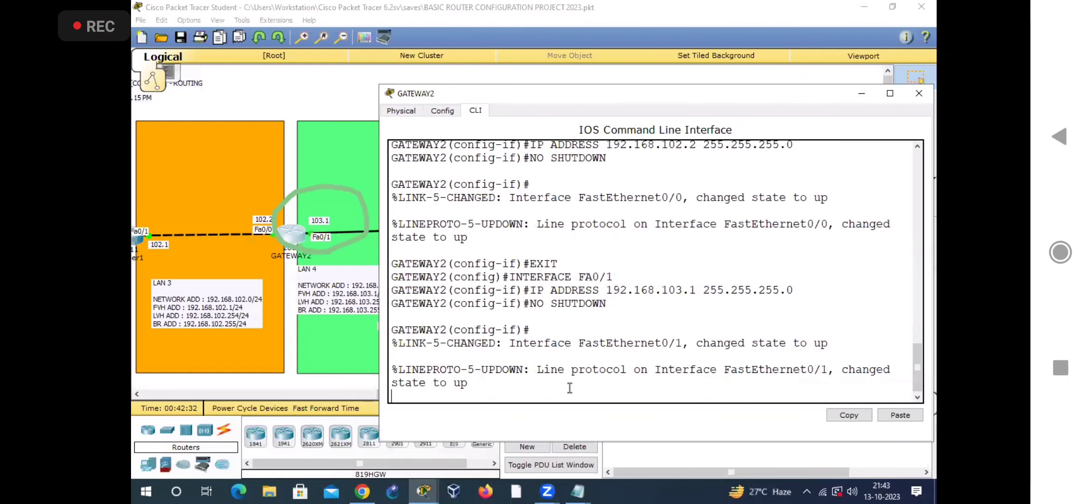
key(Return)
text(EXIT)
key(Return)
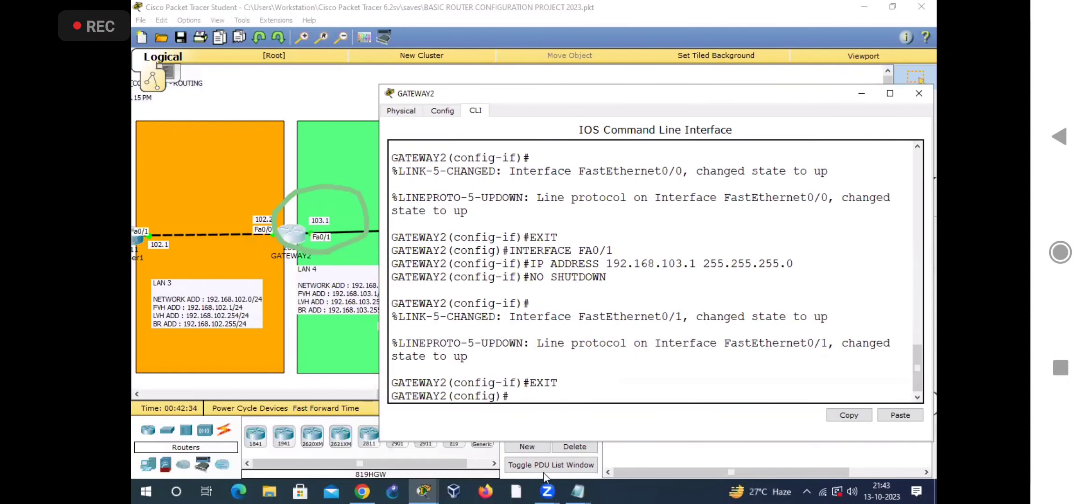
Step: Enlarge GATEWAY2's window to show its whole configuration, close it, and select the LAN 2 and LAN 3 areas between the gateways
drag(549, 442, 548, 476)
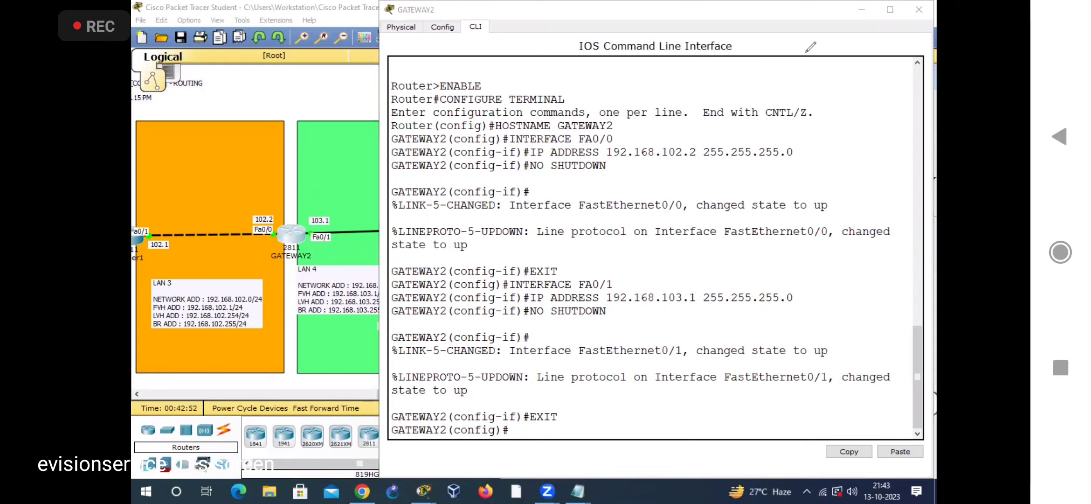
click(919, 9)
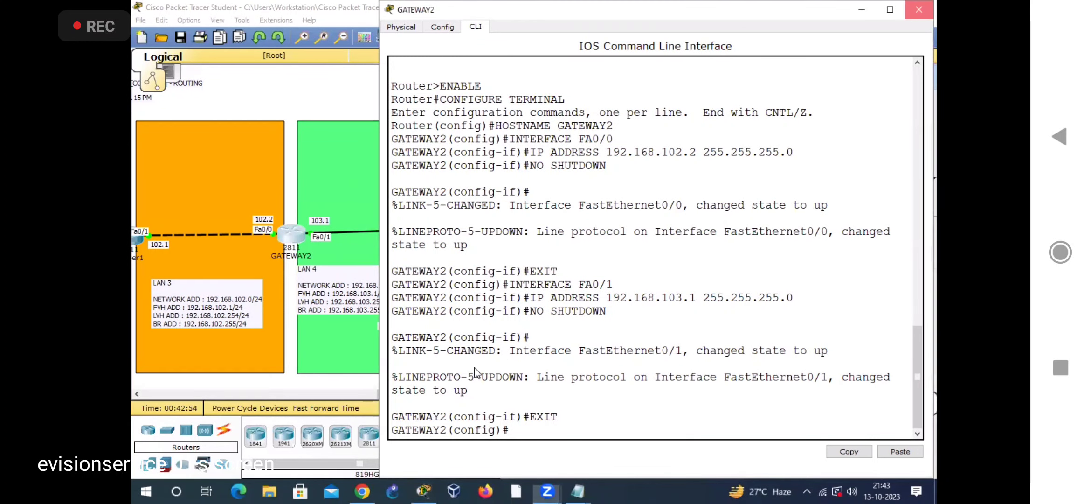
drag(480, 400, 360, 396)
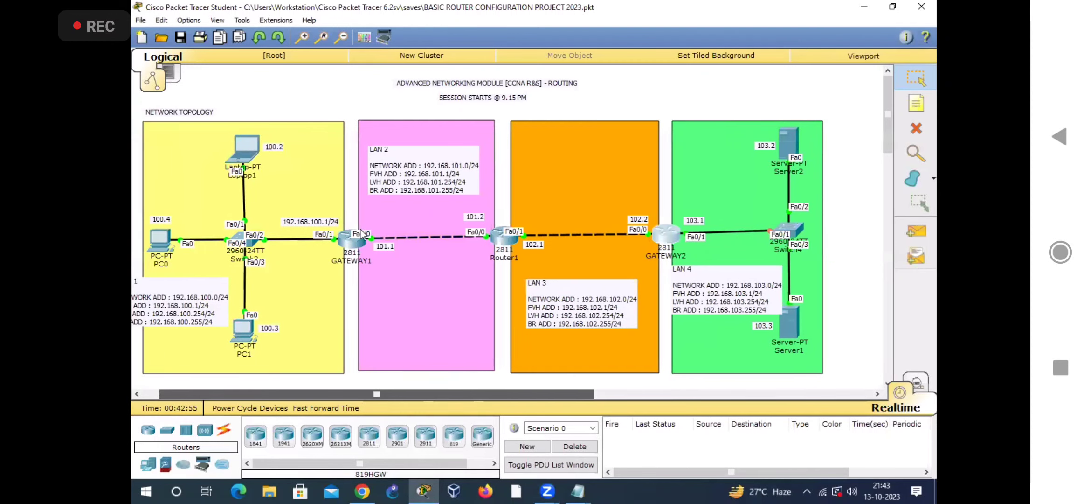
drag(687, 209, 370, 257)
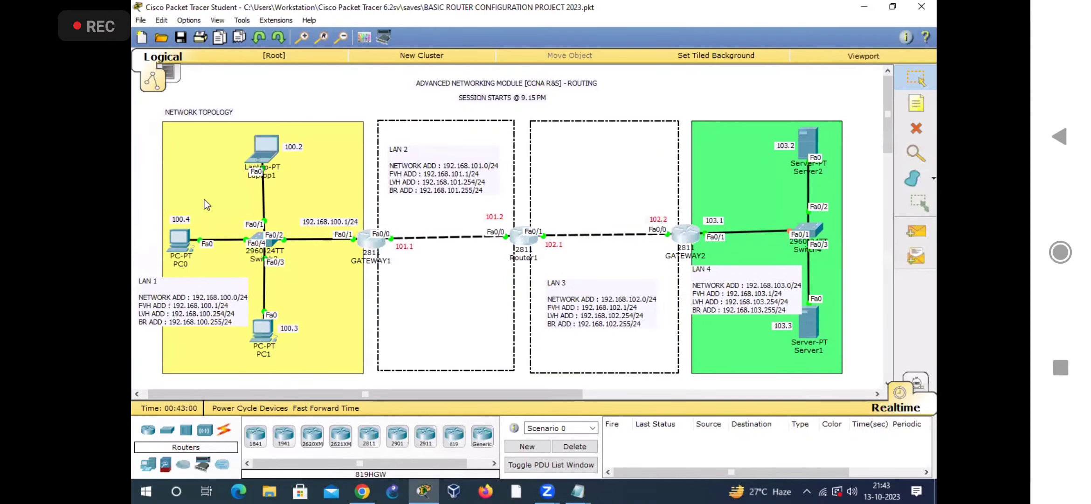
Step: Handwrite the annotation VERIFY CONNECTIVITY across the topology and underline it
click(566, 71)
mouse_move(295, 287)
mouse_down()
mouse_move(315, 266)
mouse_move(344, 306)
mouse_up()
drag(332, 268, 346, 244)
mouse_move(337, 281)
mouse_down()
mouse_move(352, 269)
mouse_move(355, 282)
mouse_up()
drag(361, 239, 373, 284)
mouse_move(357, 235)
mouse_down()
mouse_move(385, 269)
mouse_move(389, 253)
mouse_up()
drag(391, 228, 402, 250)
drag(386, 186, 400, 237)
drag(386, 184, 402, 174)
mouse_move(392, 219)
mouse_down()
mouse_move(408, 211)
mouse_move(430, 154)
mouse_up()
drag(422, 196, 433, 231)
drag(365, 341, 361, 357)
drag(358, 338, 396, 382)
mouse_move(420, 317)
mouse_down()
mouse_move(468, 234)
mouse_move(489, 278)
mouse_move(532, 209)
mouse_move(545, 221)
mouse_move(538, 169)
mouse_up()
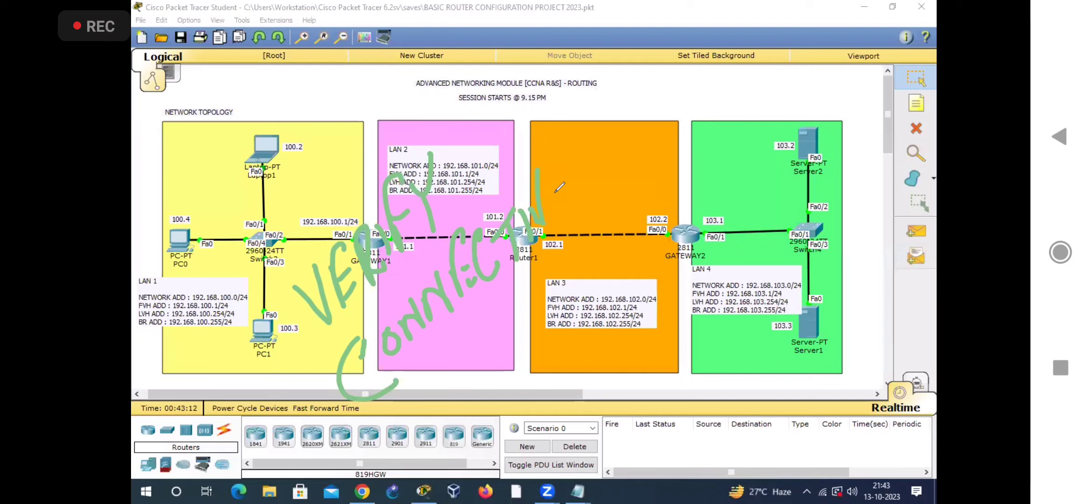
mouse_move(476, 335)
mouse_down()
mouse_move(582, 259)
mouse_move(567, 278)
mouse_up()
Step: Handwrite the annotation PING beneath the LAN 3 notes and underline it twice
drag(178, 267, 186, 272)
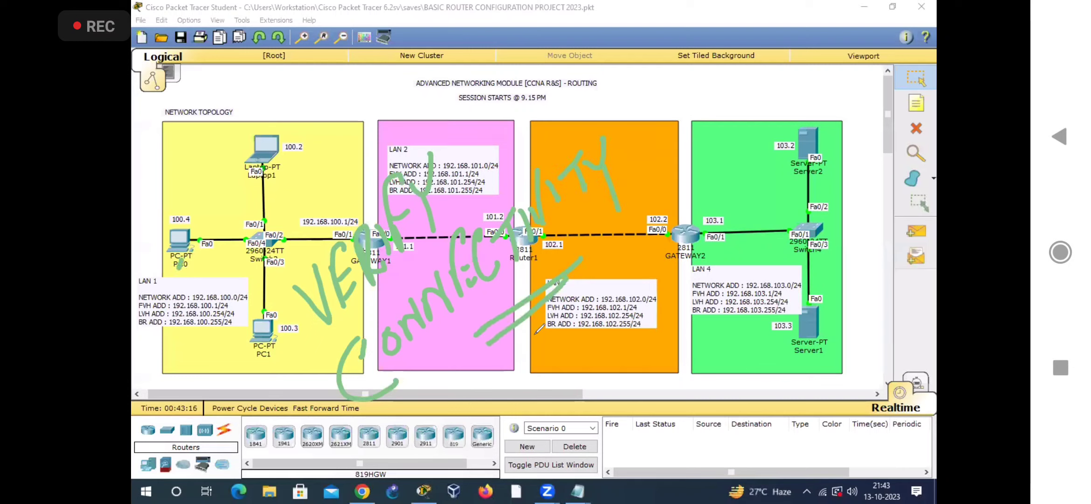
mouse_move(500, 400)
mouse_down()
mouse_move(519, 441)
mouse_move(503, 404)
mouse_up()
drag(518, 372, 529, 405)
mouse_move(533, 361)
mouse_down()
mouse_move(556, 364)
mouse_move(591, 342)
mouse_up()
drag(519, 440, 594, 367)
drag(527, 453, 642, 344)
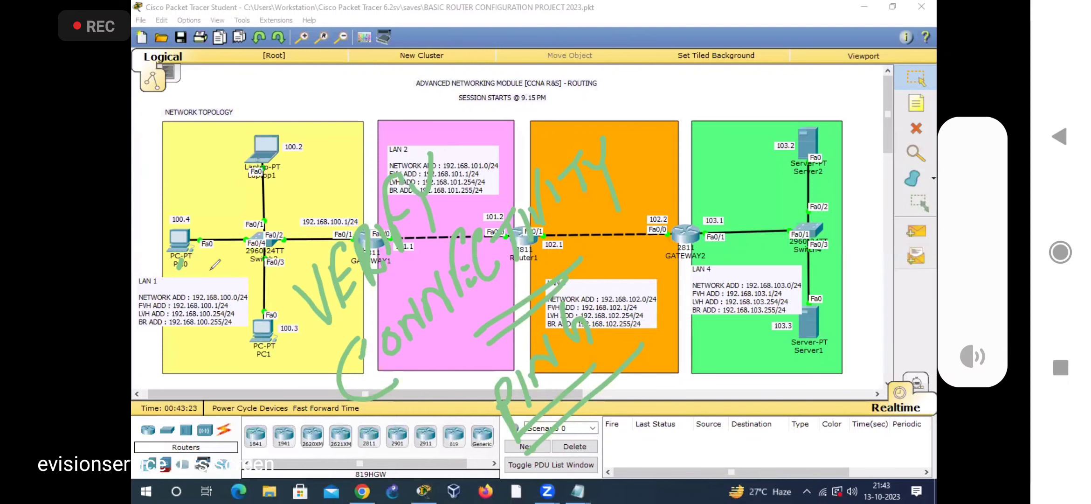
Step: Draw an arrow from PC0 to Laptop1, mark the laptop's 100.2 label, and clear all annotations
mouse_move(188, 212)
mouse_down()
mouse_move(190, 273)
mouse_move(205, 212)
mouse_move(250, 167)
mouse_up()
drag(234, 166, 248, 186)
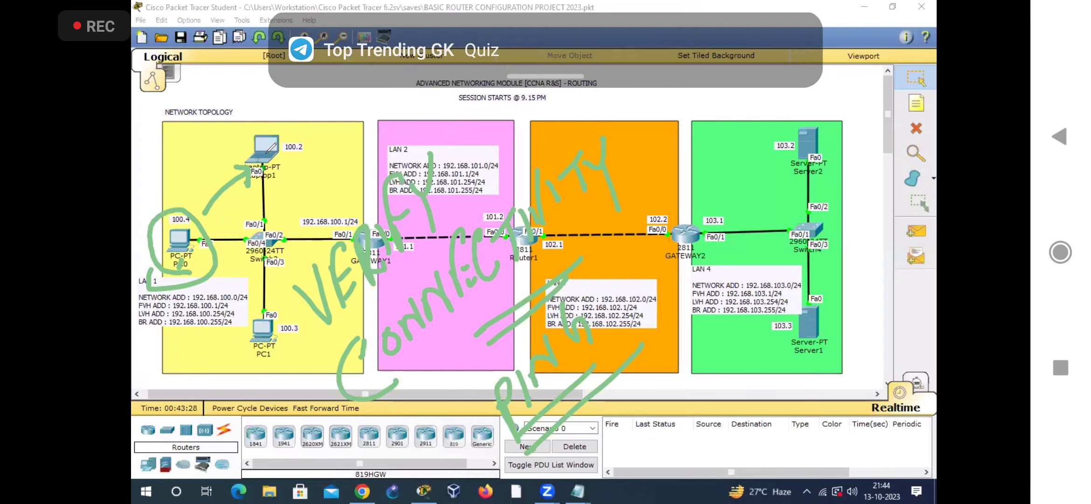
mouse_move(280, 150)
mouse_down()
mouse_move(275, 135)
mouse_move(301, 161)
mouse_up()
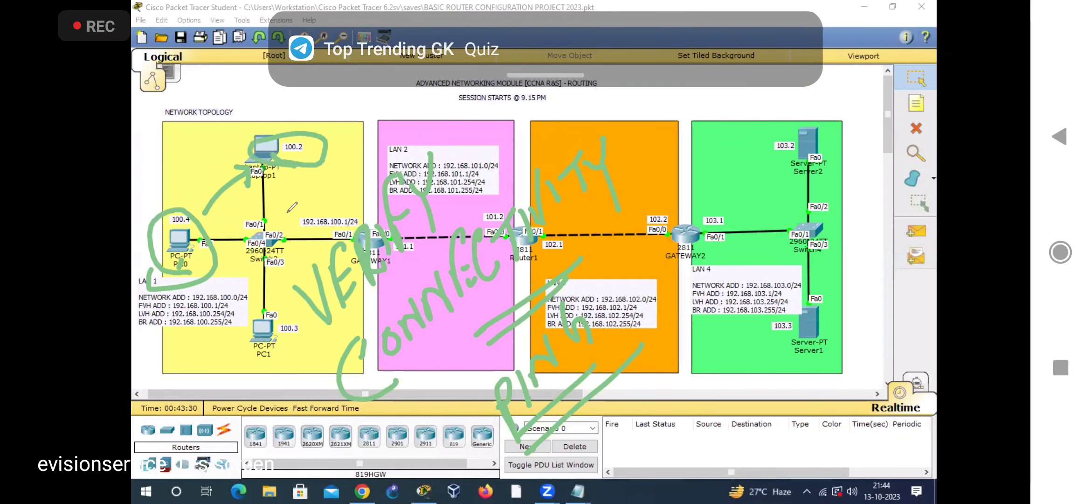
drag(323, 80, 310, 127)
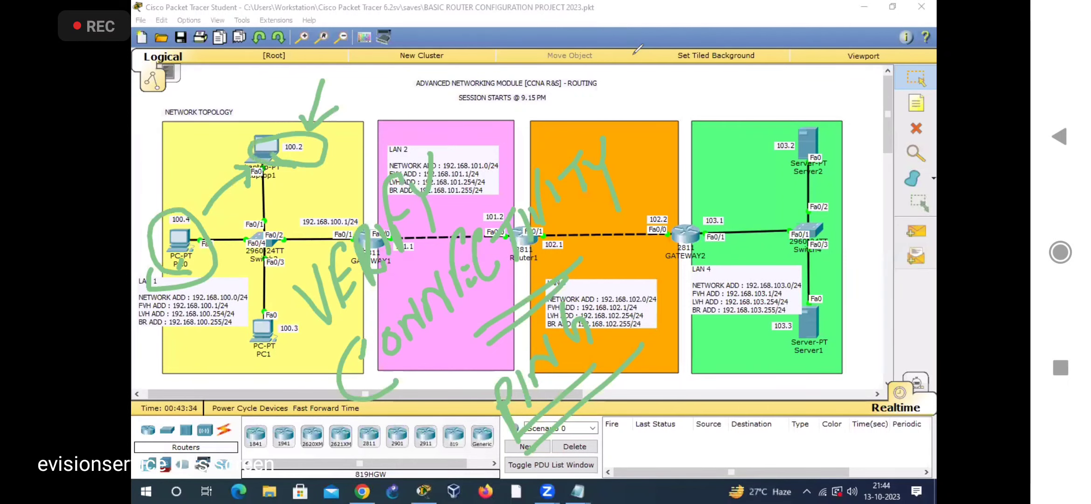
click(633, 55)
Step: Open PC0's command prompt, ping 192.168.100.2, and highlight the sent and received packets in the ping statistics
click(180, 240)
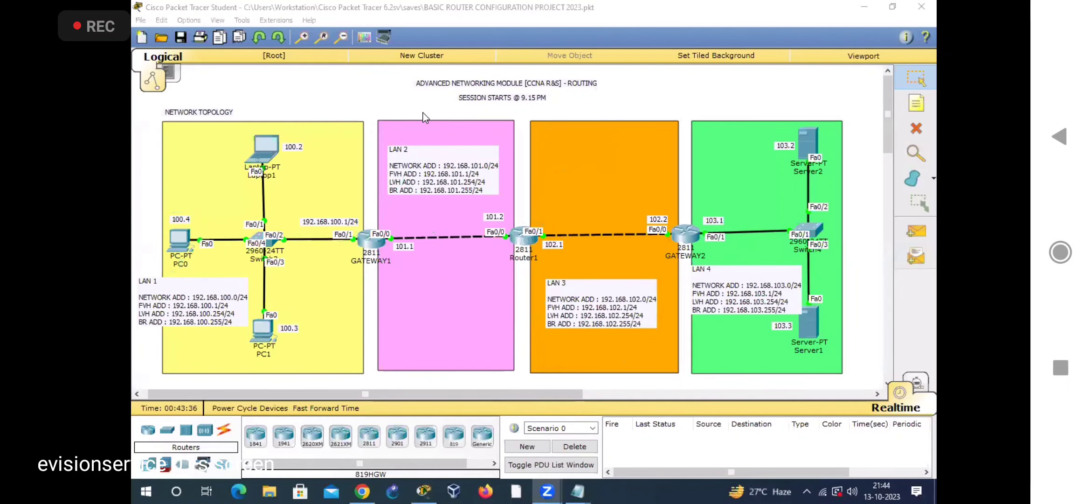
drag(453, 94, 495, 81)
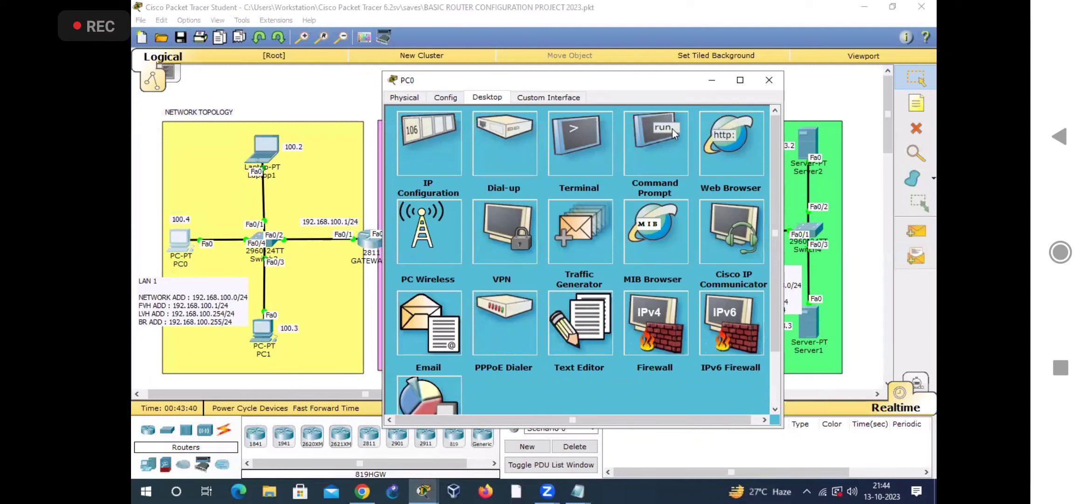
click(646, 157)
text(PING 192.168.100.2)
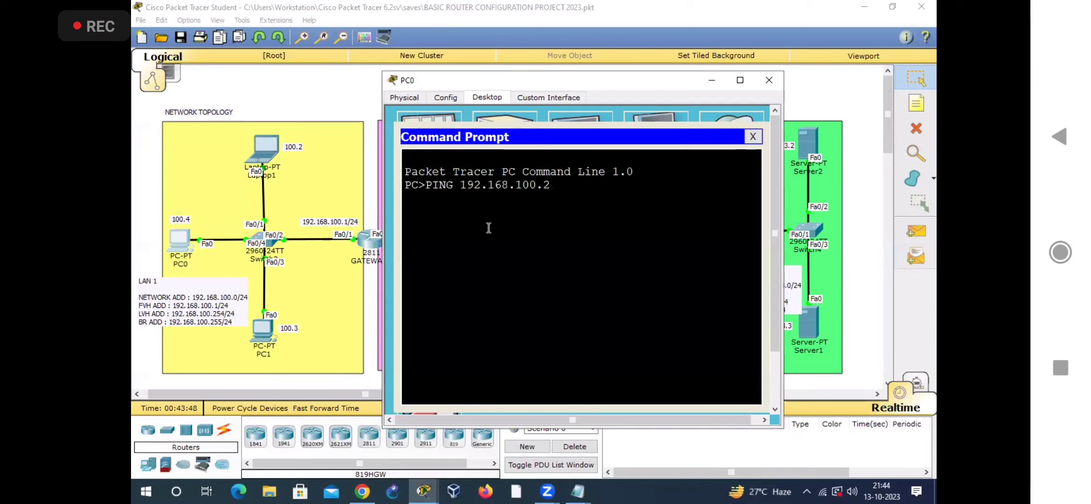
key(Return)
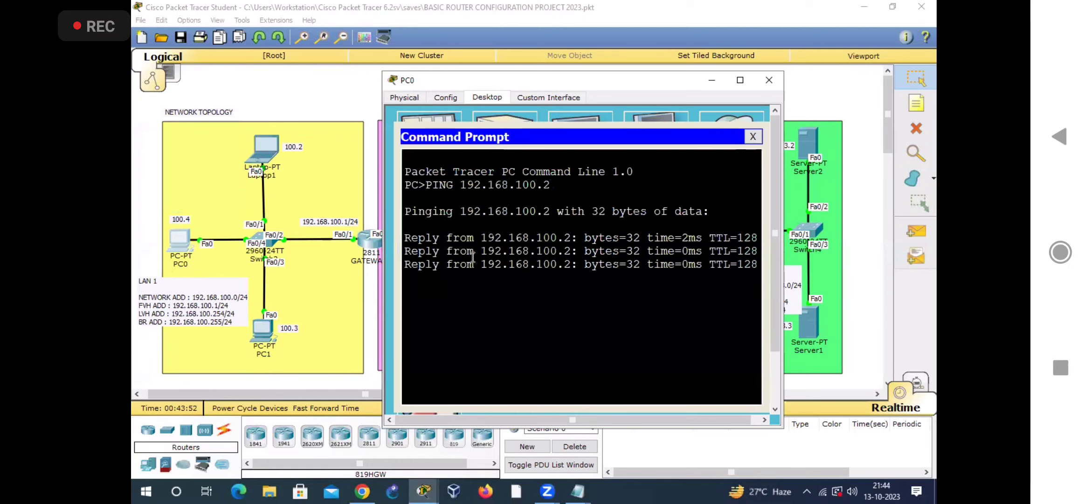
drag(428, 322, 652, 316)
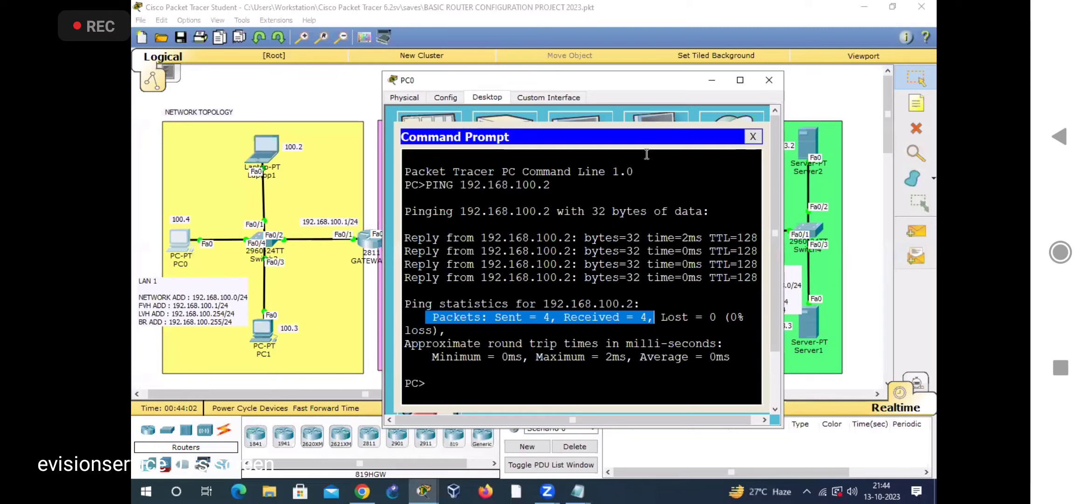
Step: Draw an arrow from PC0 to PC1's circled 100.3 label, and ping 192.168.100.3 from PC0, highlighting the sent and received packets
click(540, 91)
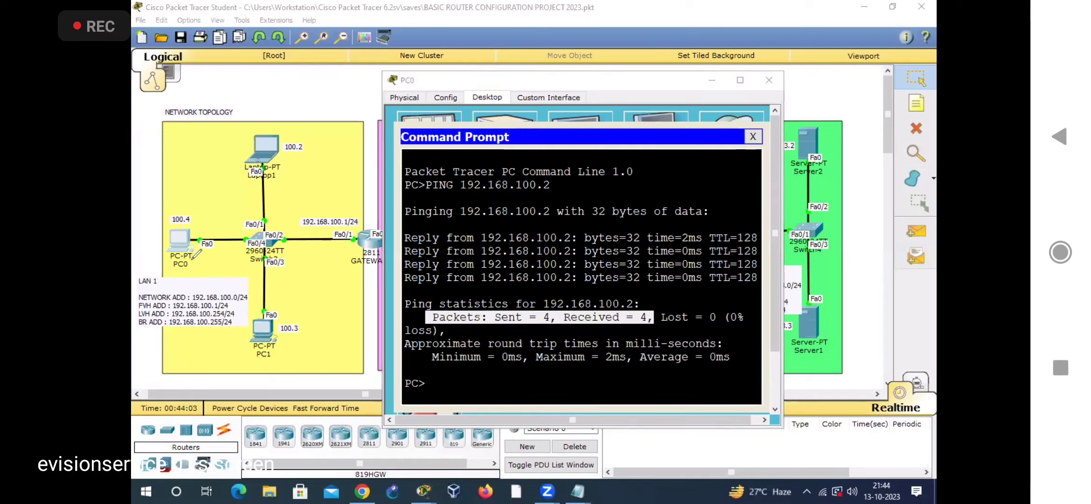
mouse_move(193, 260)
mouse_down()
mouse_move(262, 325)
mouse_move(281, 315)
mouse_move(286, 337)
mouse_up()
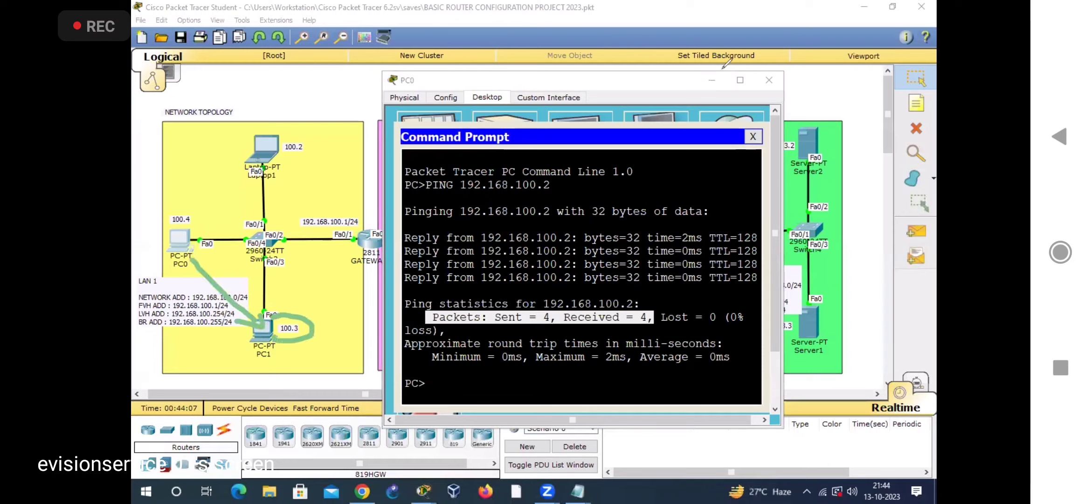
click(541, 379)
text(PING 192.168.100.3)
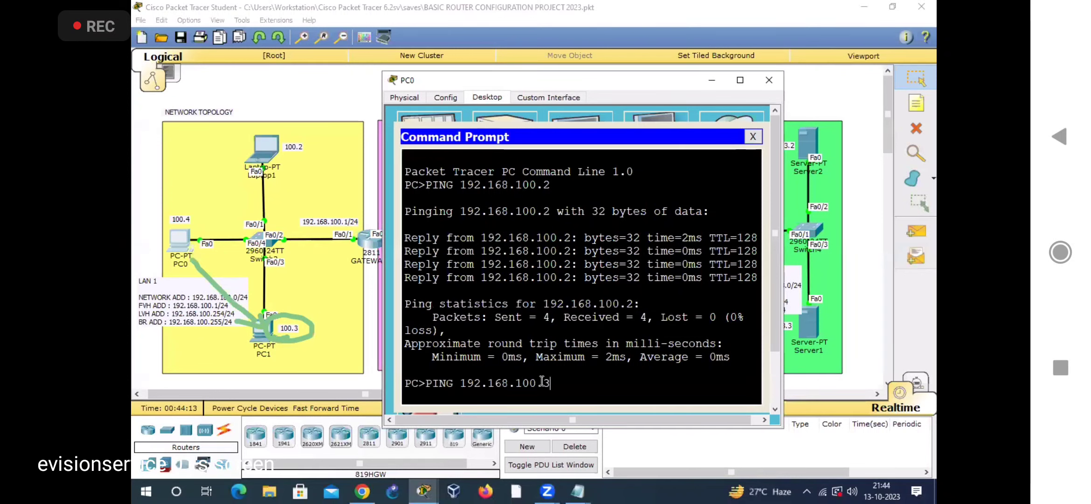
key(Return)
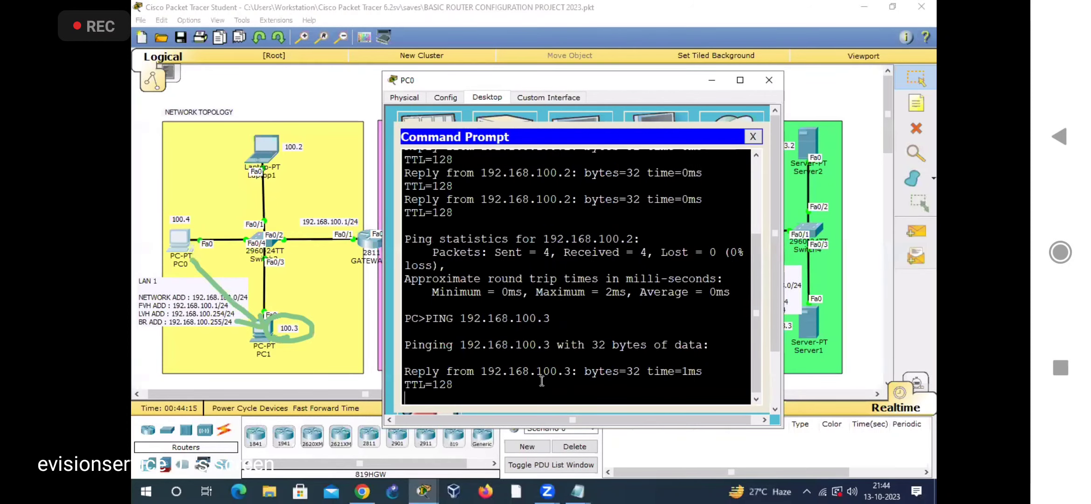
drag(784, 252, 829, 251)
drag(424, 344, 660, 345)
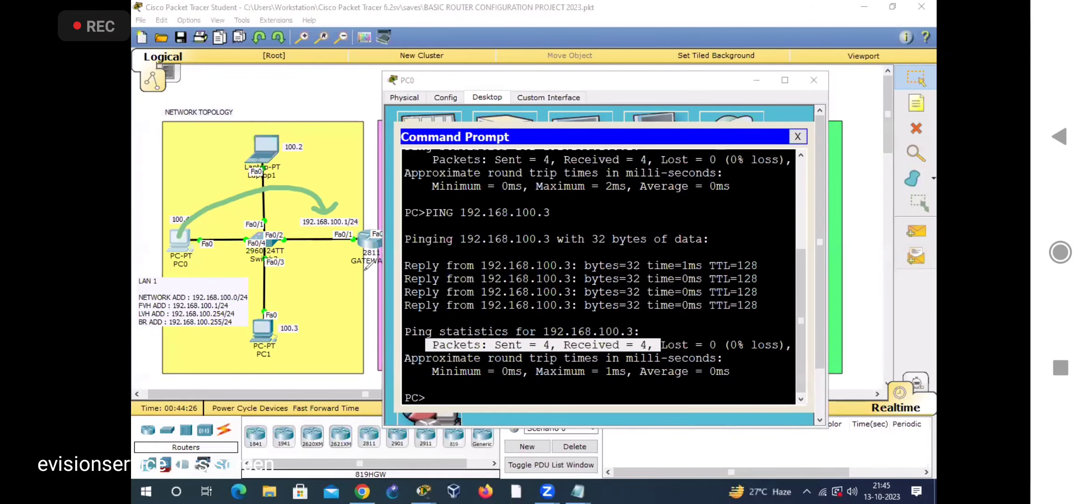
Step: Mark the path from PC0 to GATEWAY1's 192.168.100.1/24 label, and ping 192.168.100.1 from PC0, highlighting the sent and received packets
drag(353, 271, 376, 271)
click(522, 302)
text(PING 192.168)
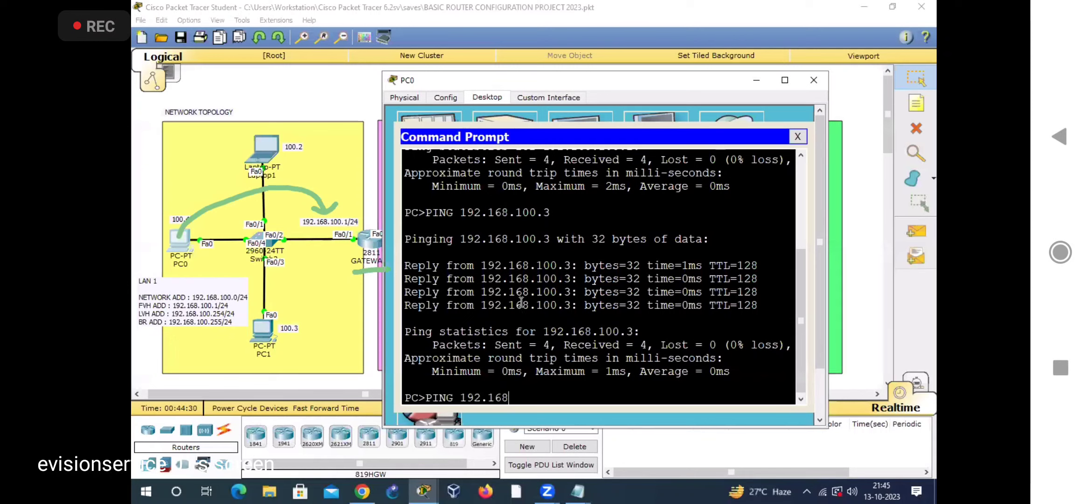
text(.100.1)
key(Return)
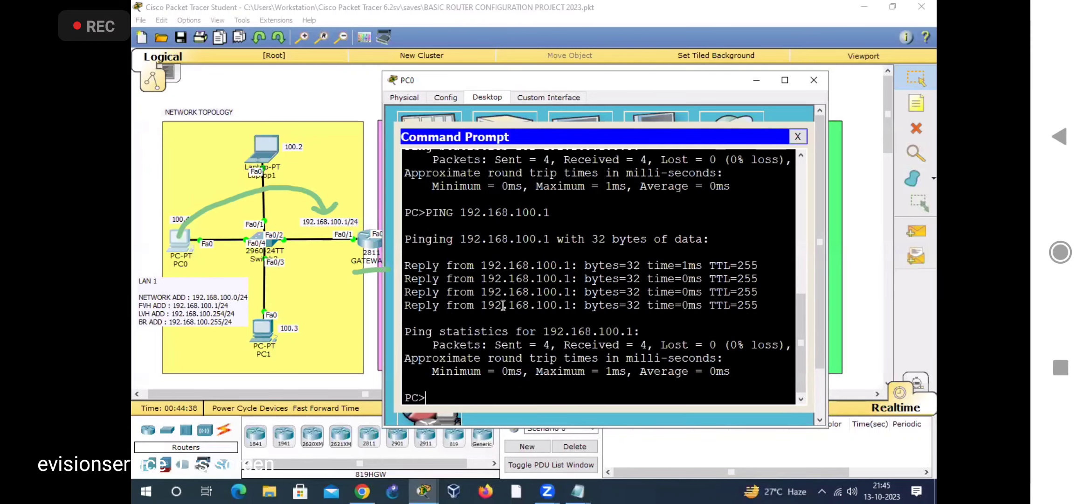
drag(427, 349, 654, 346)
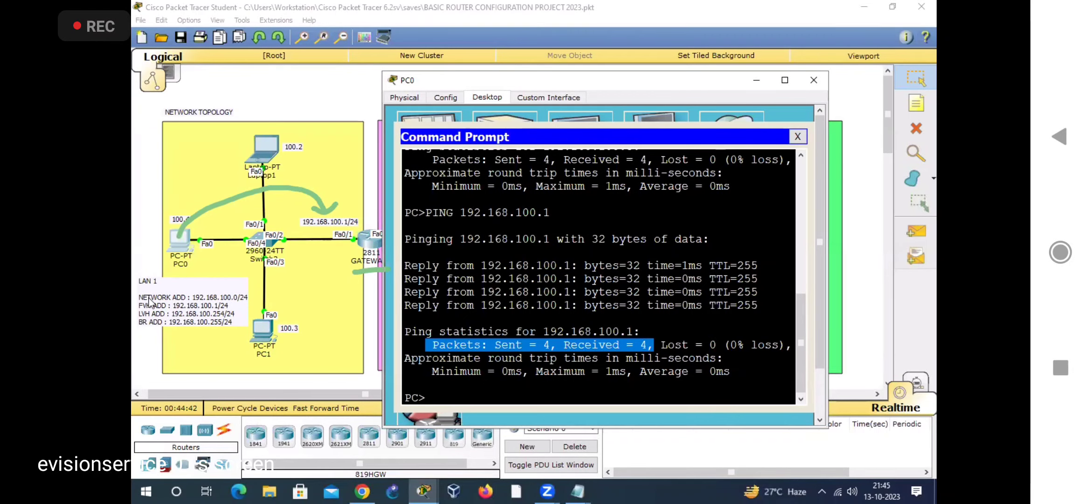
Step: Draw an arrow from Server2 to GATEWAY2's 103.1 label and open Server2's command prompt
click(201, 295)
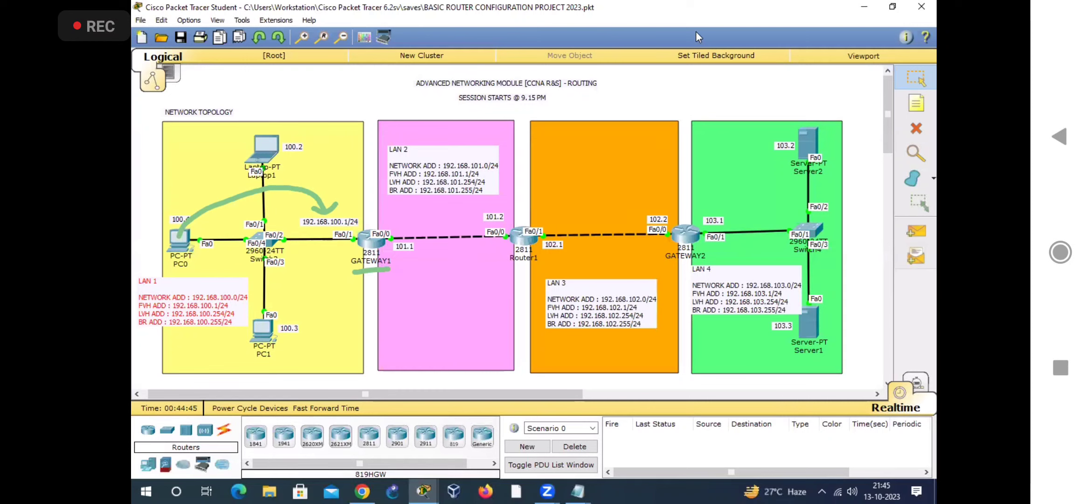
drag(723, 202, 739, 204)
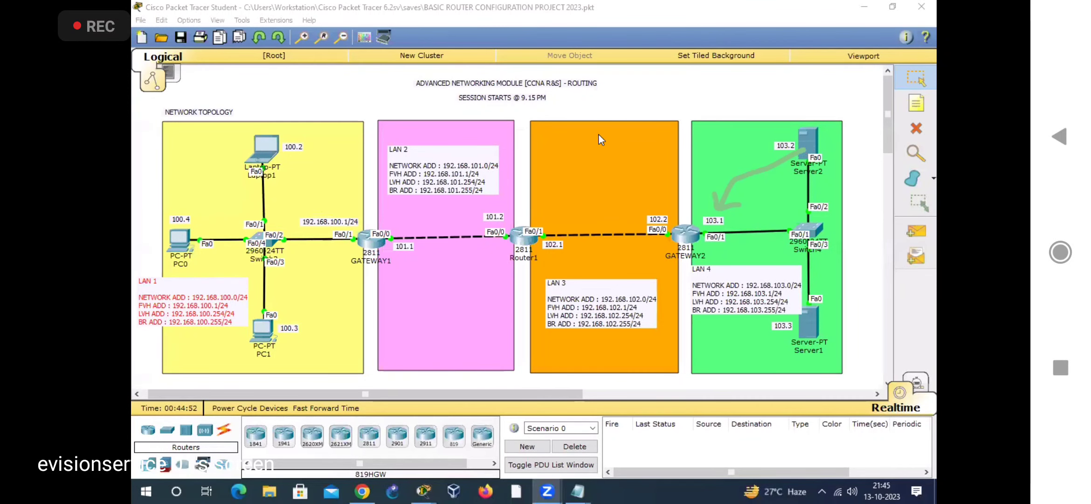
click(808, 143)
drag(467, 95, 313, 51)
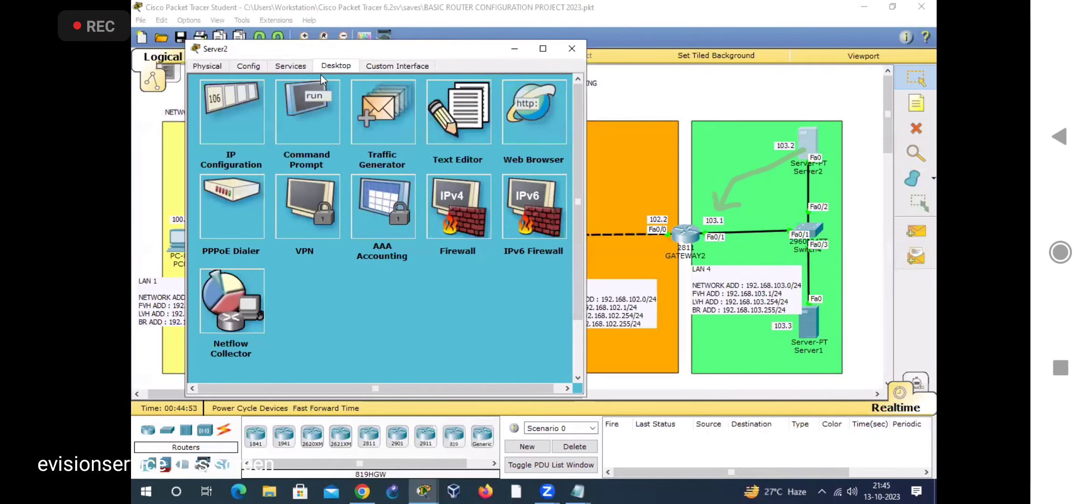
click(312, 121)
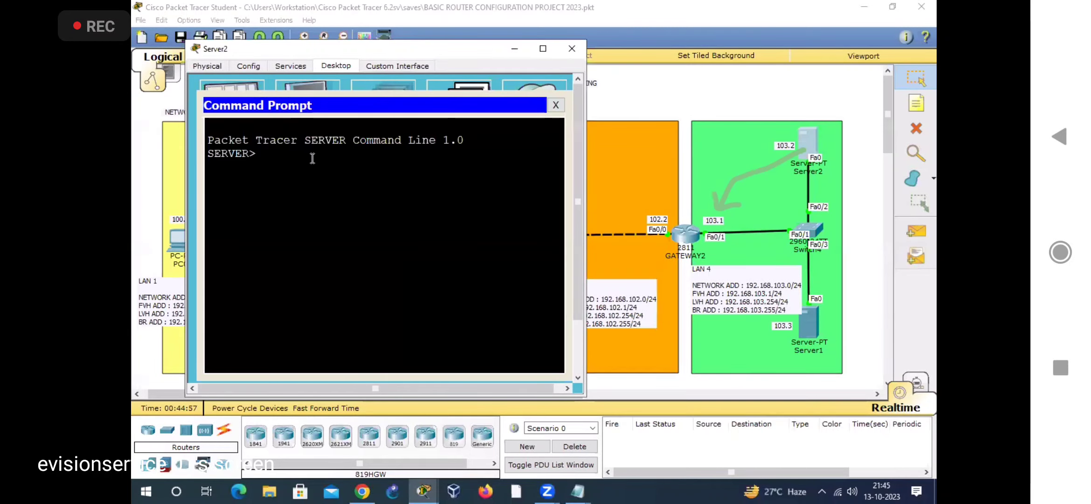
Step: Ping 192.168.103.1 from Server2 and highlight the sent and received packets in the statistics
text(PING 192.68.)
key(BackSpace)
key(BackSpace)
key(BackSpace)
text(1)
key(Return)
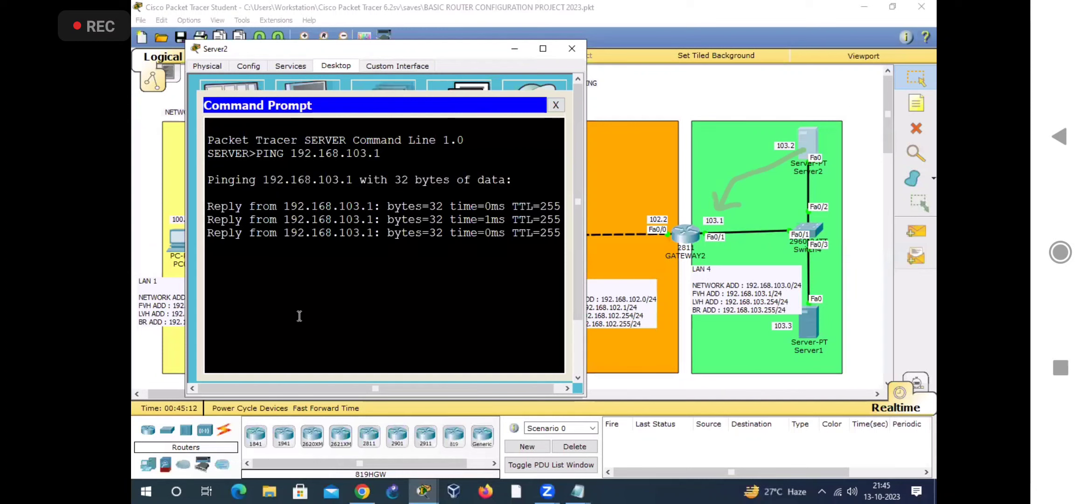
drag(449, 286, 282, 352)
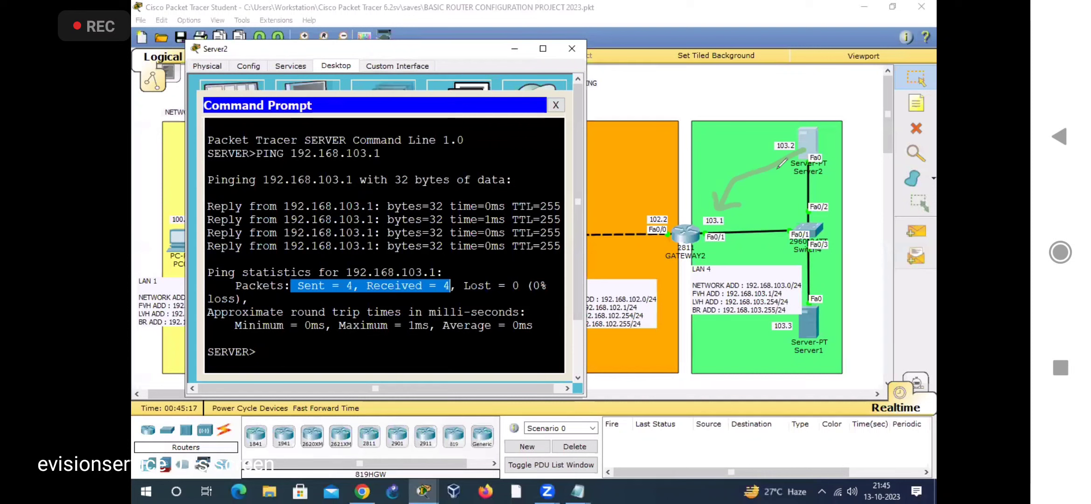
Step: Draw an arrow from Server2 to Server1's circled 103.3 label, and ping 192.168.103.3 from Server2 in a widened window
mouse_move(814, 151)
mouse_down()
mouse_move(866, 205)
mouse_move(831, 317)
mouse_up()
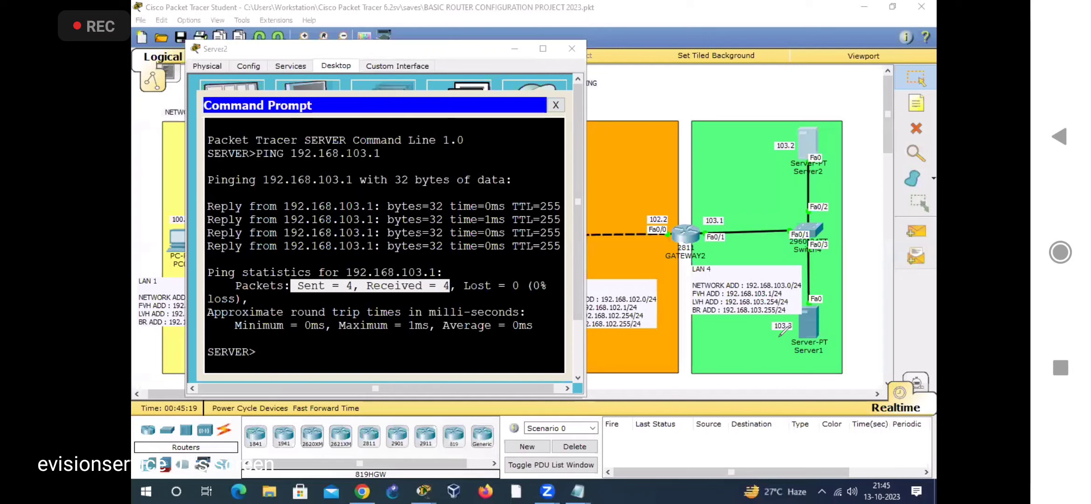
drag(760, 319, 789, 331)
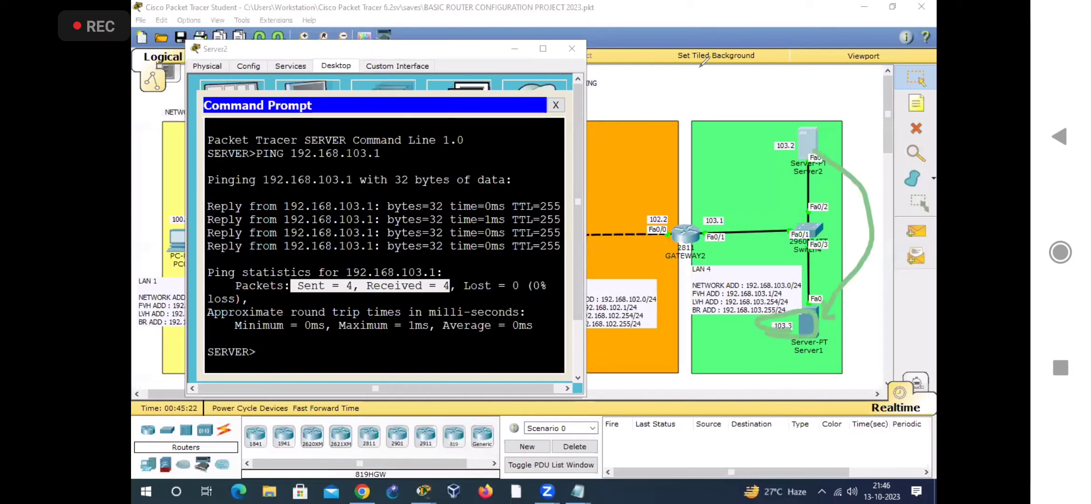
click(361, 350)
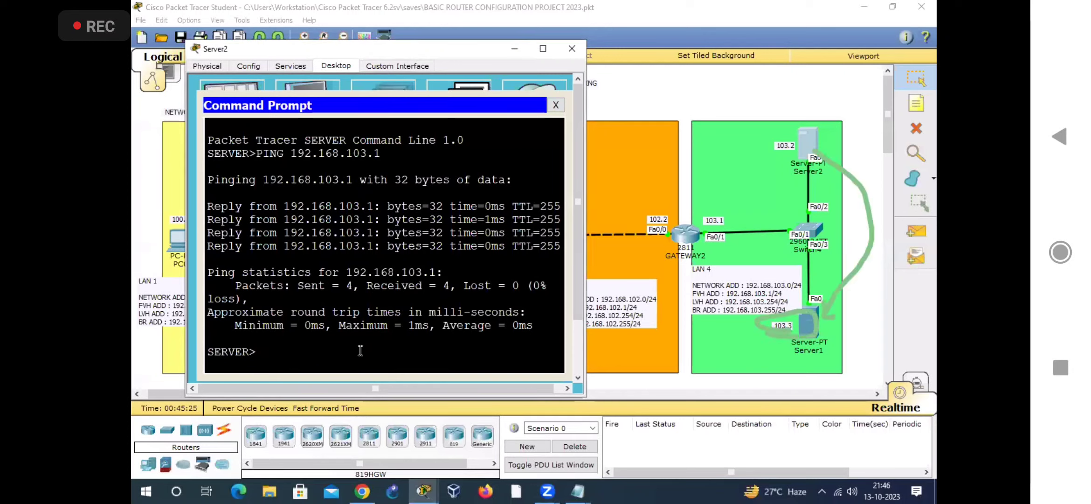
text(PING 192.168.103.)
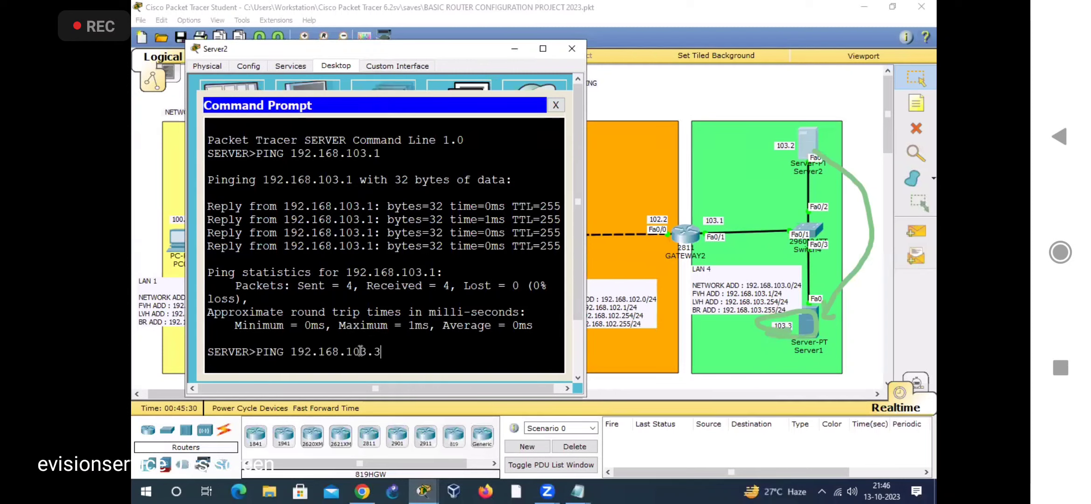
text(3)
key(Return)
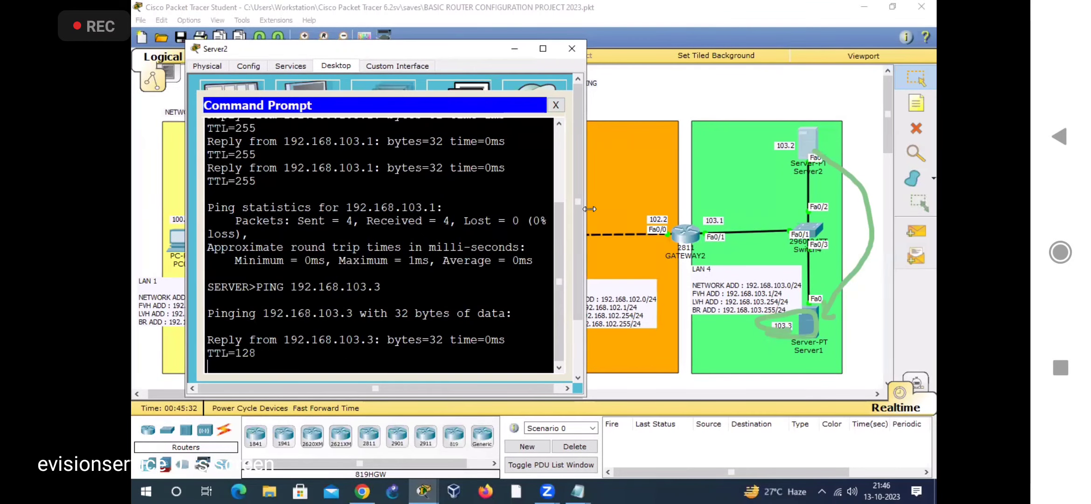
drag(586, 304, 661, 304)
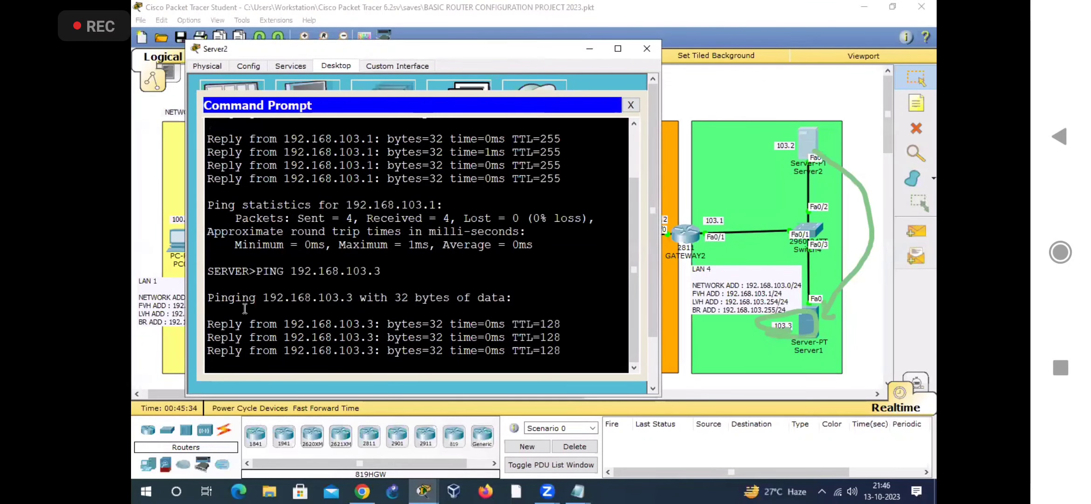
drag(232, 313, 457, 313)
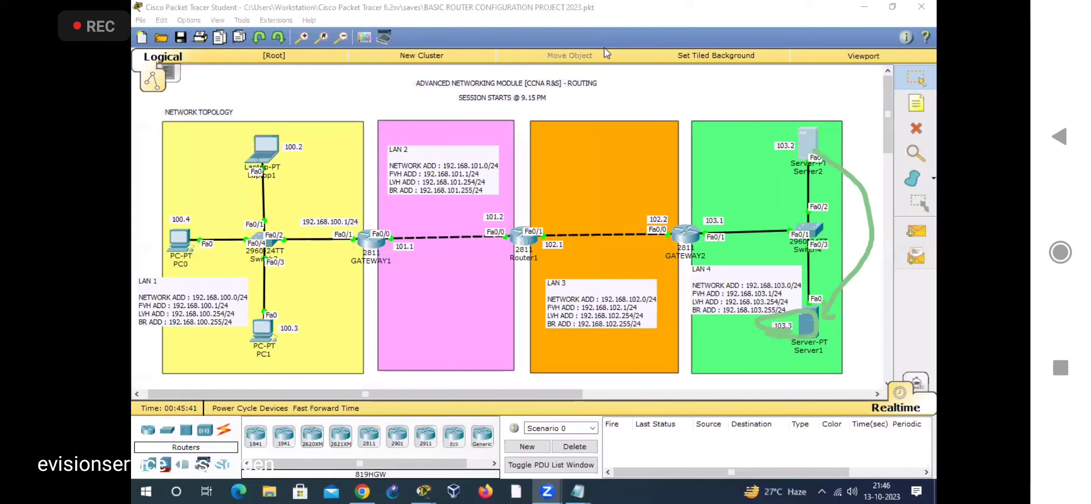
Step: Mark the LAN 2 heading and the path from GATEWAY1 to Router1's 101.2 label, and open GATEWAY1's CLI
mouse_move(370, 233)
mouse_down()
mouse_move(482, 212)
mouse_move(465, 219)
mouse_up()
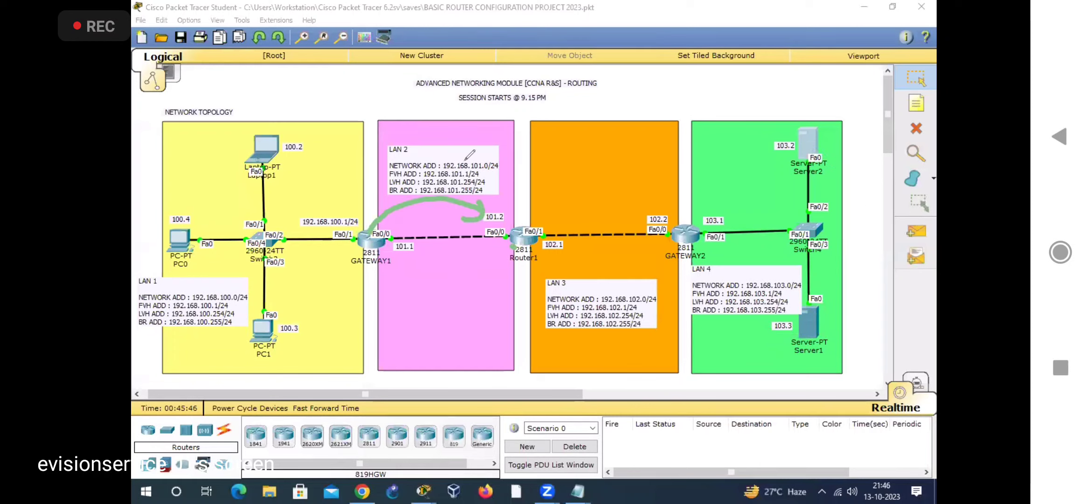
drag(384, 150, 420, 153)
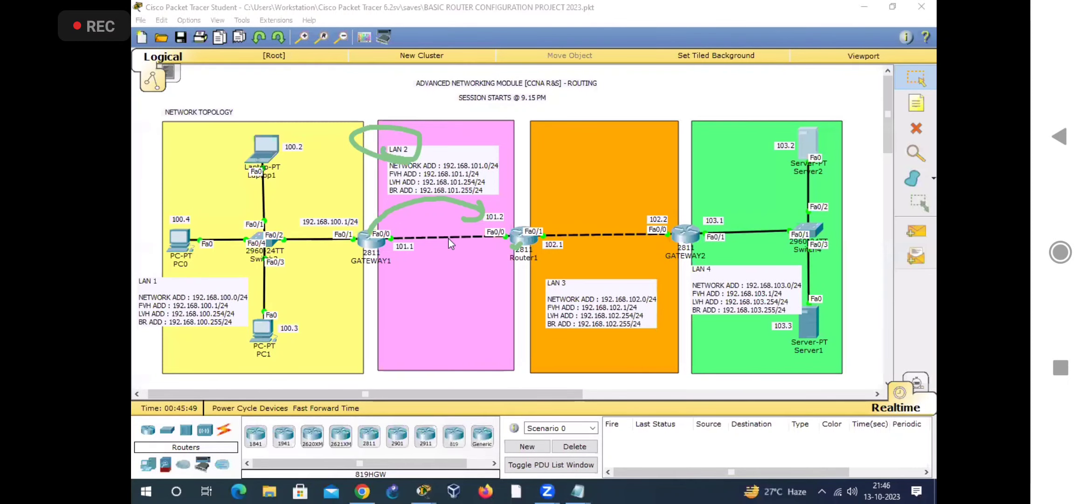
click(372, 240)
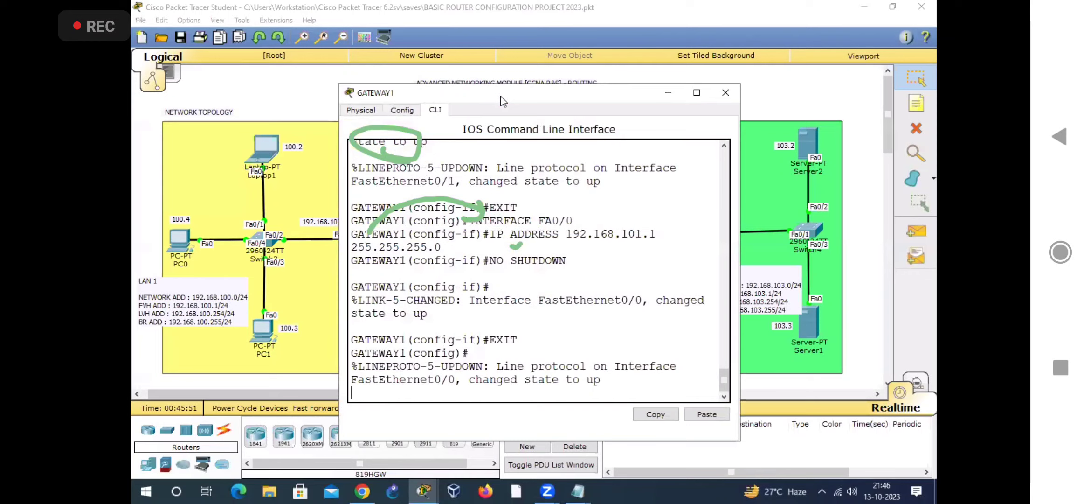
drag(501, 96, 663, 63)
Step: Highlight the config prompt in GATEWAY1's CLI and leave global configuration mode with EXIT
click(625, 347)
key(Return)
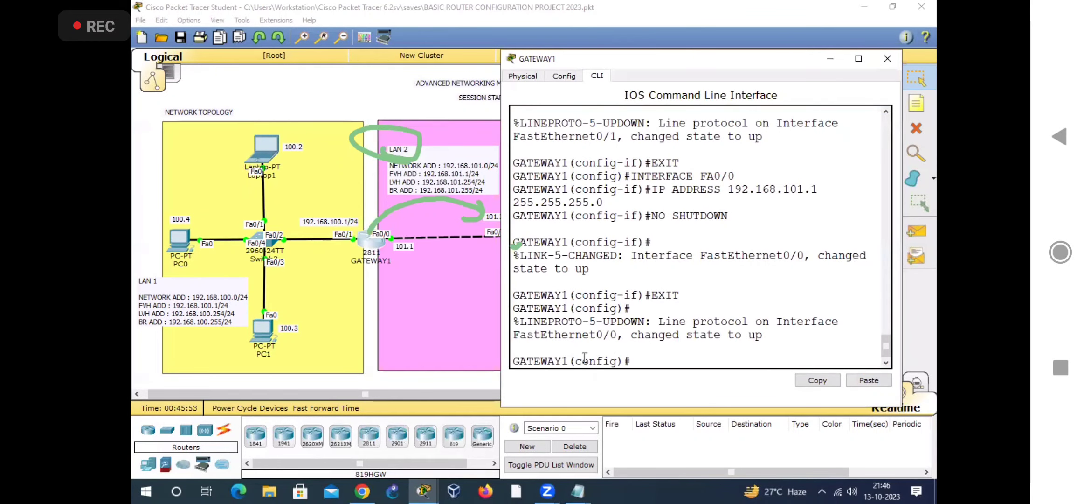
drag(569, 361, 638, 363)
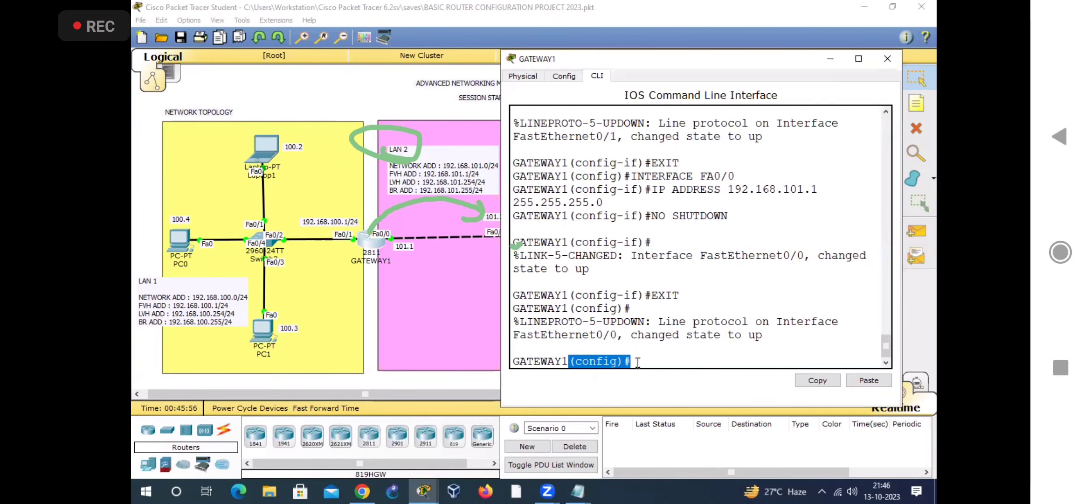
click(637, 362)
text(EXIT)
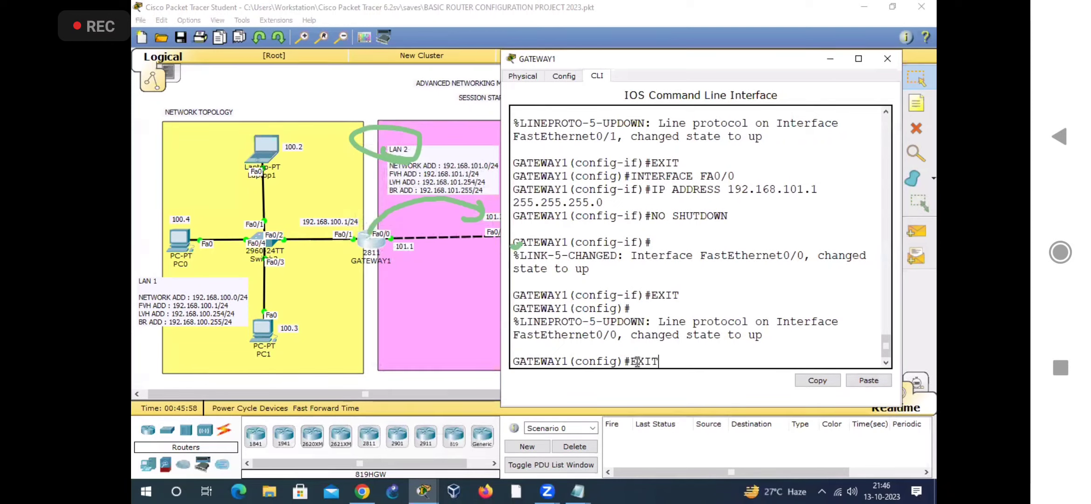
key(Return)
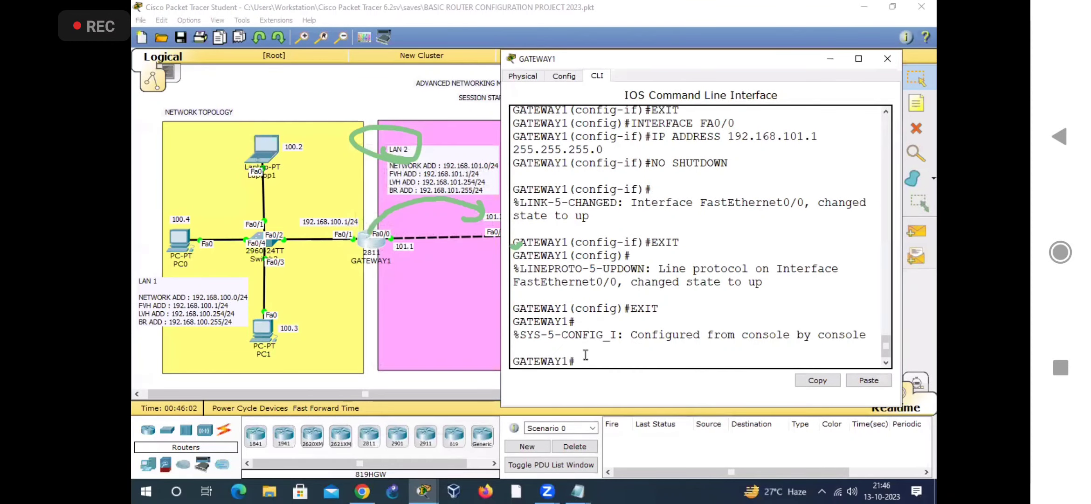
Step: Ping 192.168.101.2 from GATEWAY1's privileged prompt, with the window moved aside to uncover Router1's 101.2 label
text(PING 192.168.101.2)
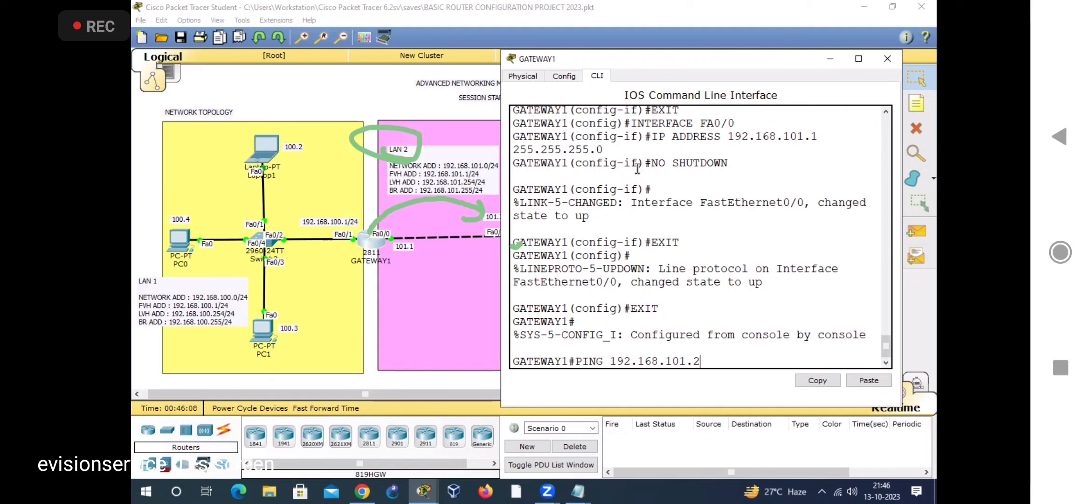
drag(688, 62, 706, 60)
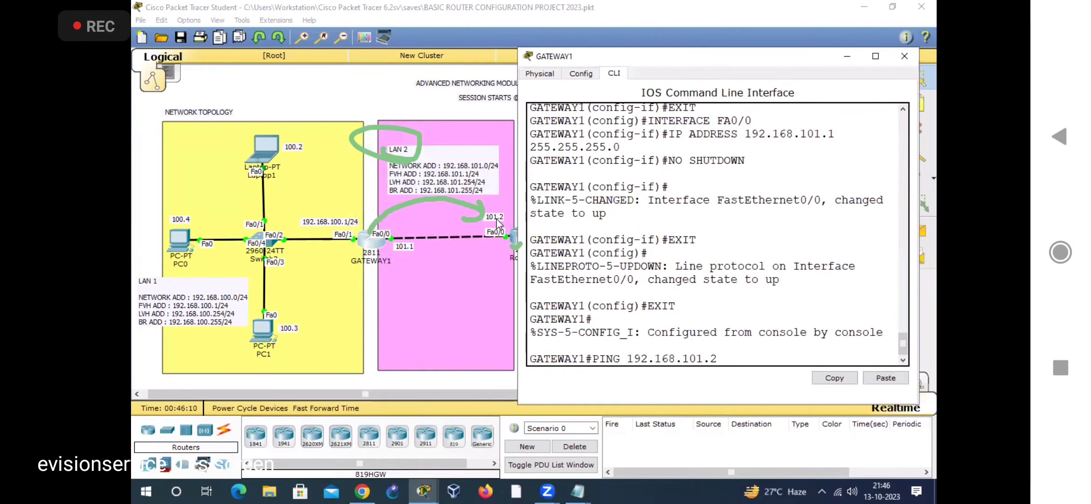
key(Return)
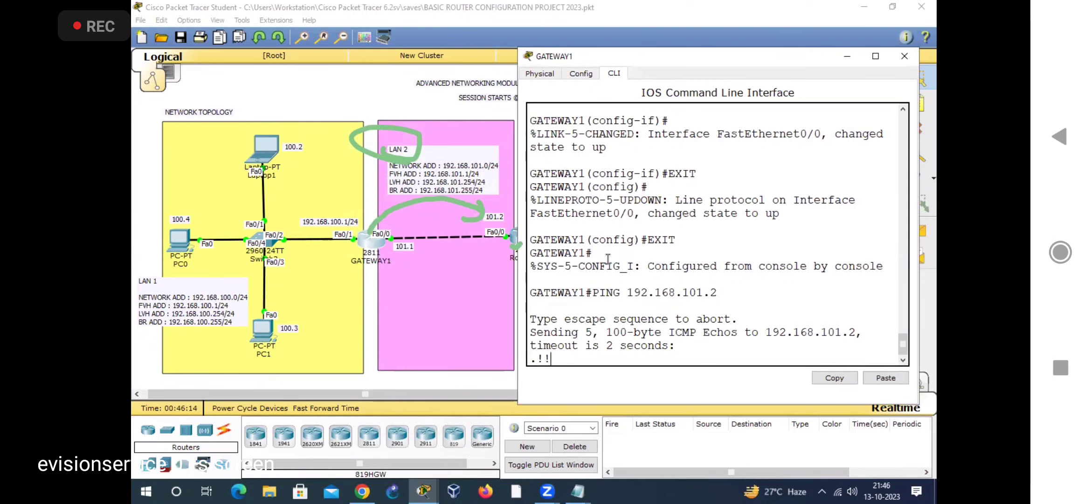
Step: Highlight the success rate, the received-reply count and the exclamation marks in the ping output, and clear the selection
drag(532, 318, 703, 319)
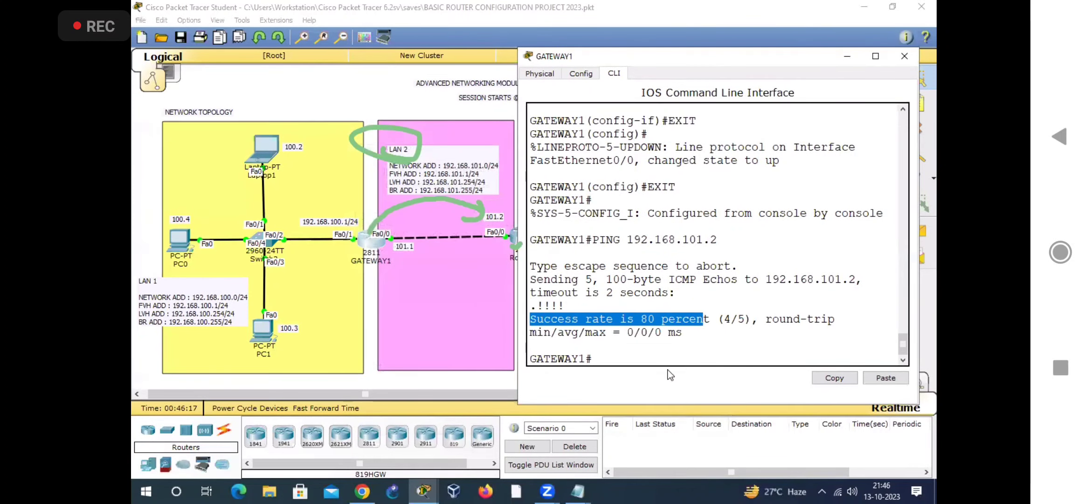
click(675, 346)
drag(745, 319, 737, 319)
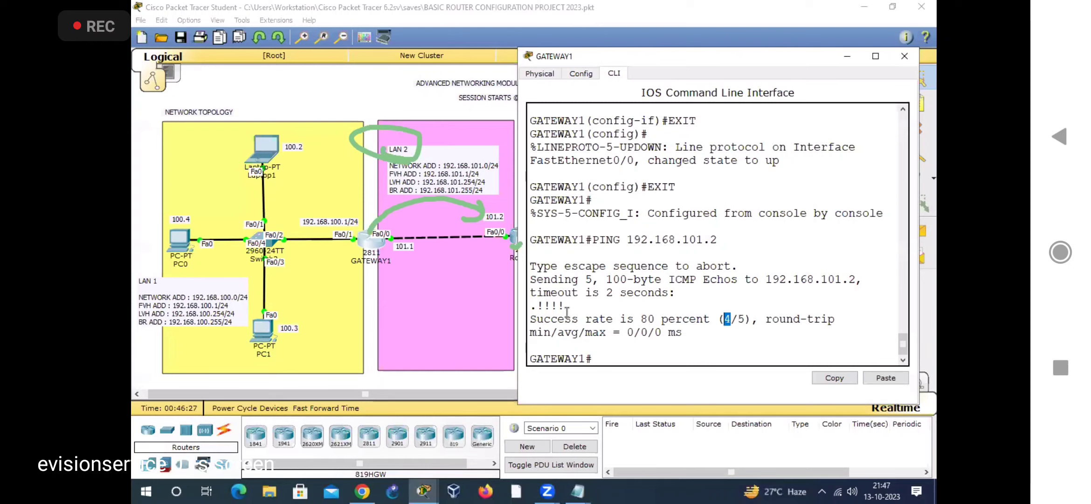
drag(567, 306, 537, 306)
click(611, 359)
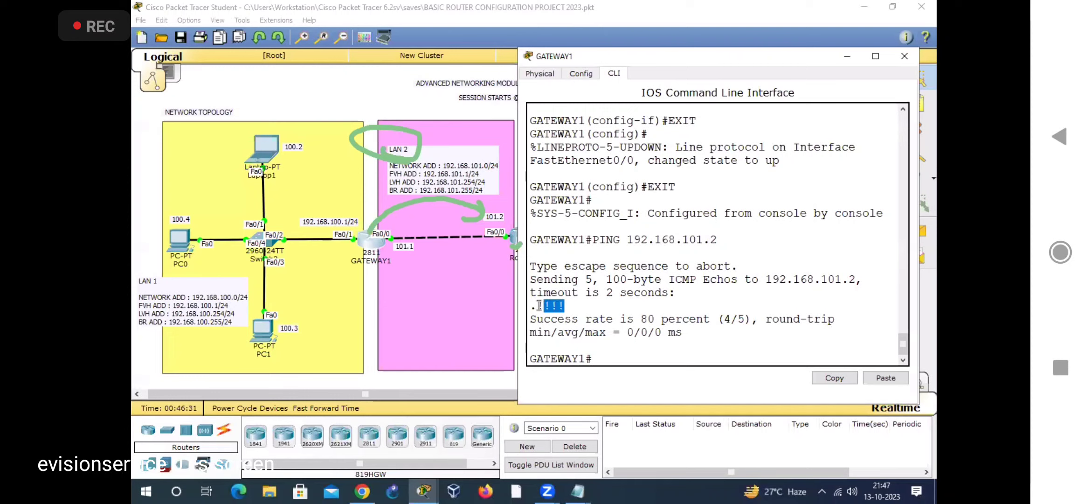
Step: Compare the received-reply count with the leading dot and the exclamation marks by highlighting each in turn, and return to the prompt
drag(731, 320, 724, 320)
drag(533, 306, 530, 306)
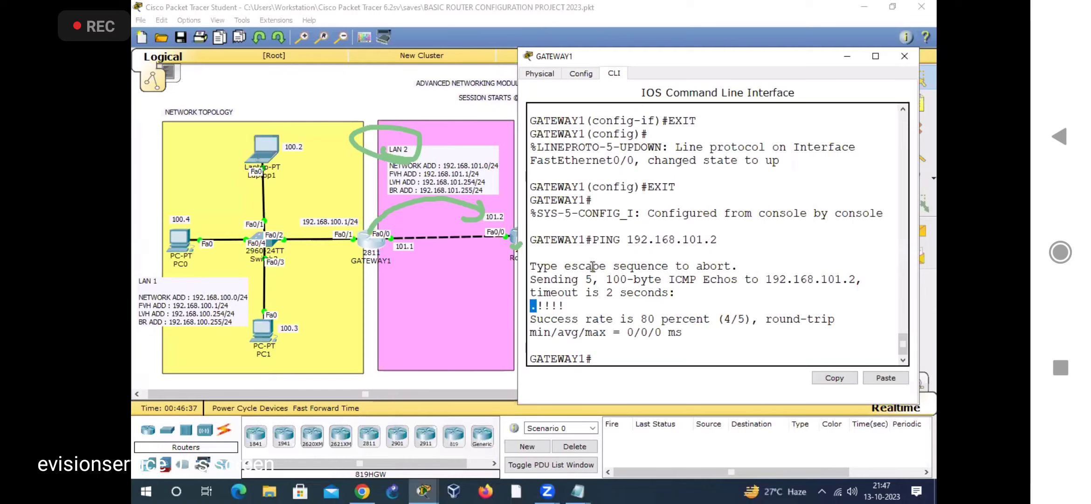
click(543, 306)
drag(537, 306, 565, 307)
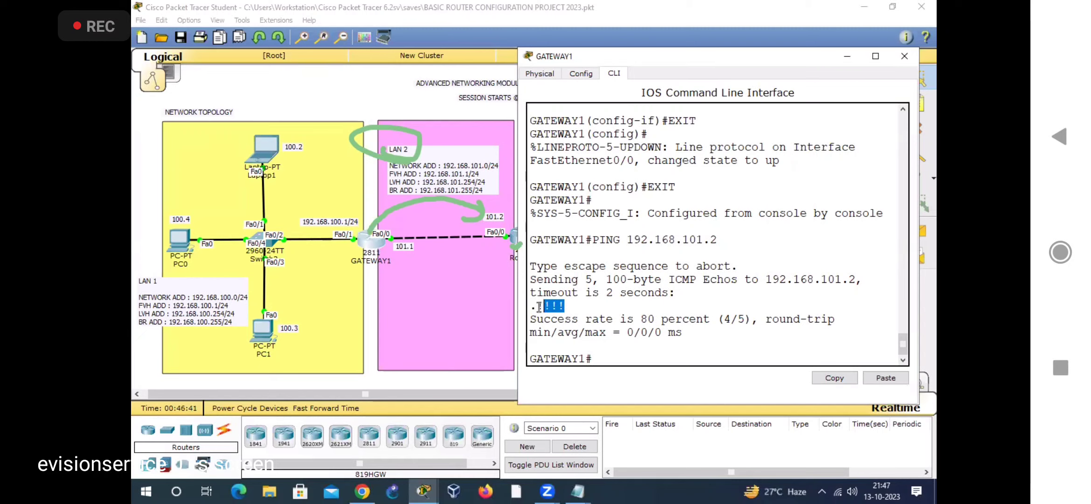
click(611, 354)
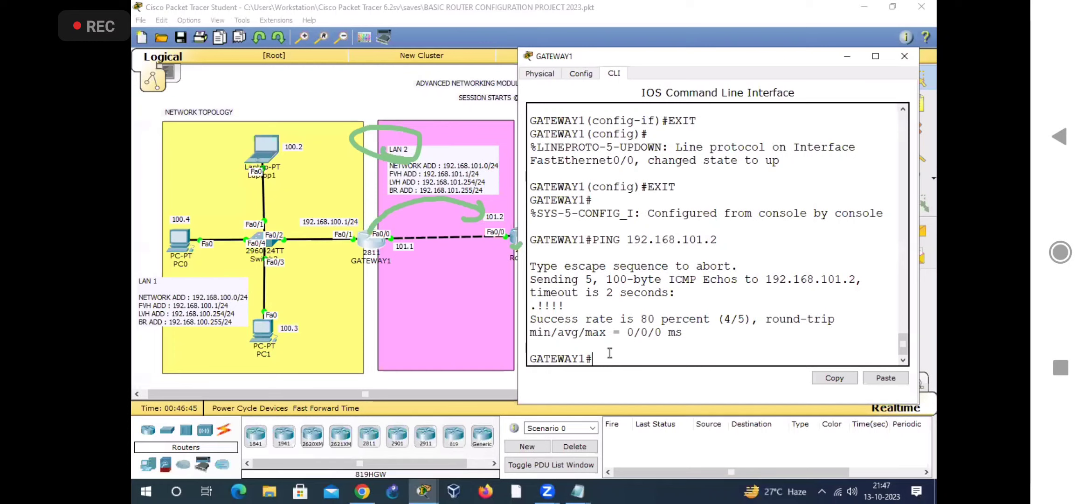
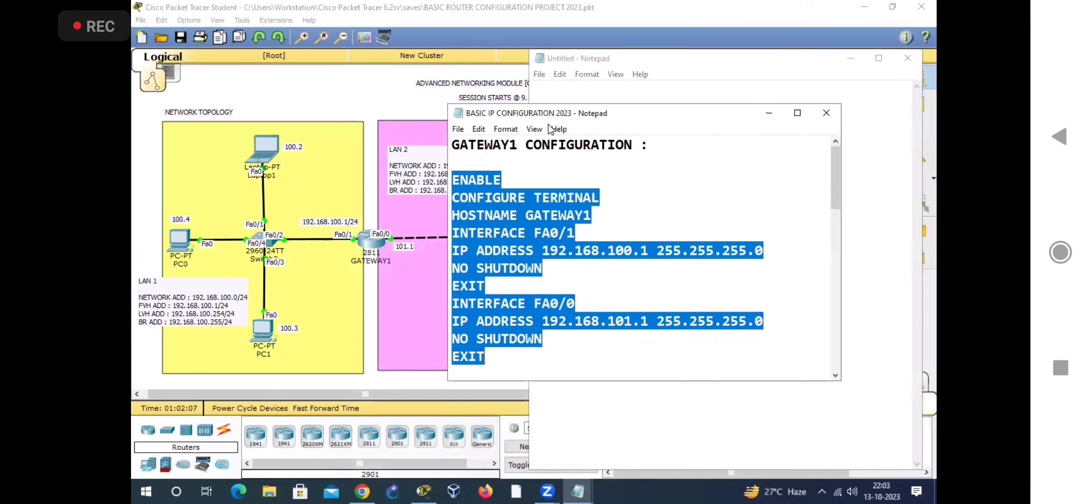
Step: Minimize the BASIC IP CONFIGURATION 2023 notes, bring Packet Tracer forward and point out GATEWAY1, Router1 and GATEWAY2 in the topology
click(769, 114)
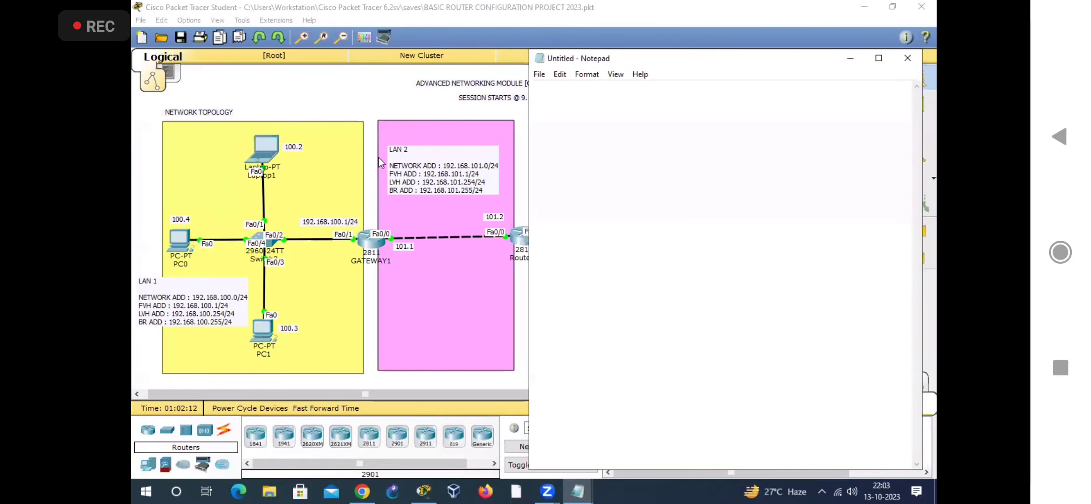
click(357, 82)
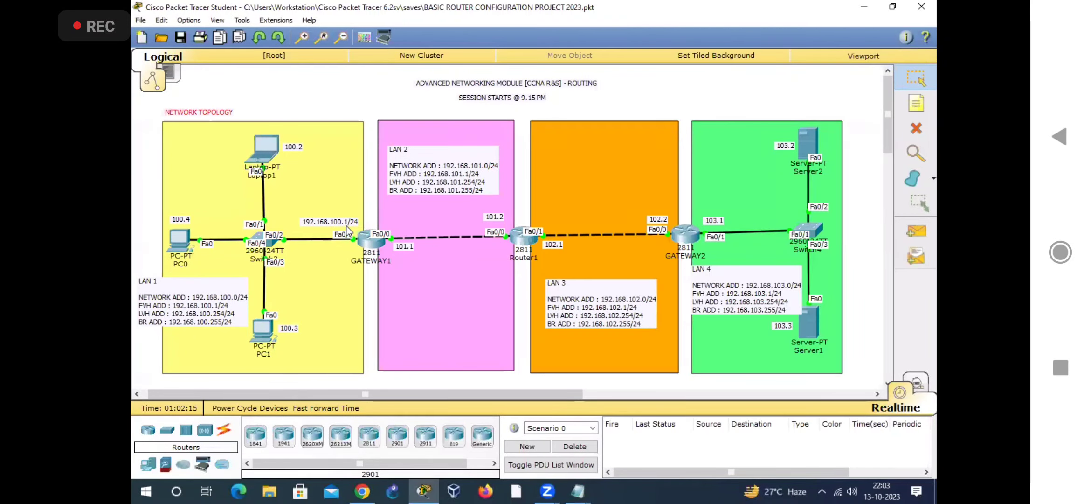
drag(371, 210, 374, 252)
drag(518, 210, 520, 247)
drag(683, 207, 686, 233)
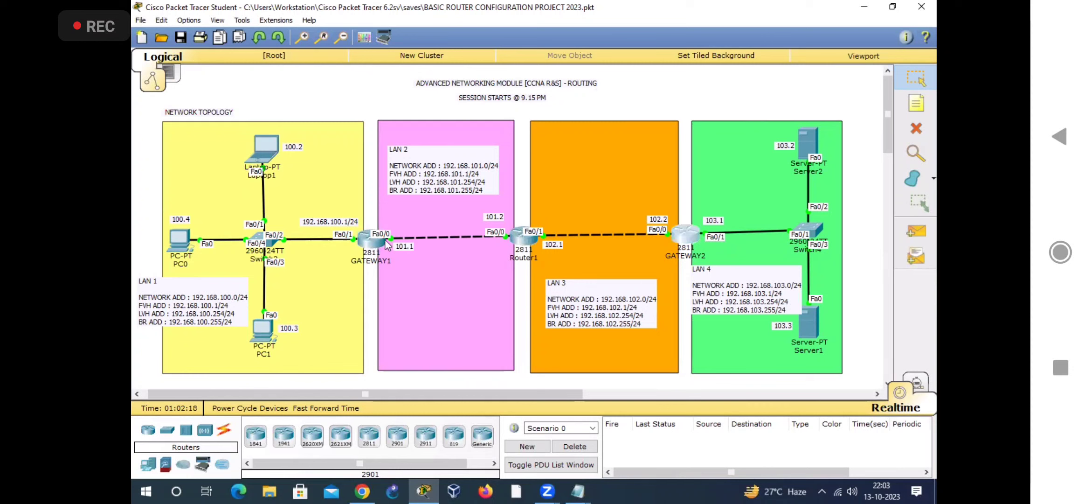
drag(369, 215, 372, 250)
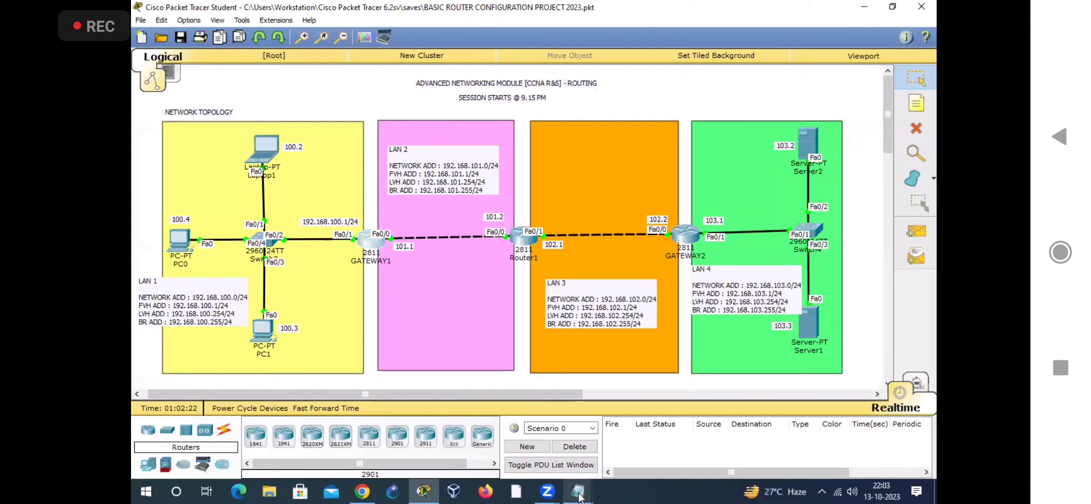
Step: Bring the blank Notepad document beside the topology and draw arrows from GATEWAY1 to the LAN 1 and LAN 2 address notes
mouse_move(579, 497)
click(695, 418)
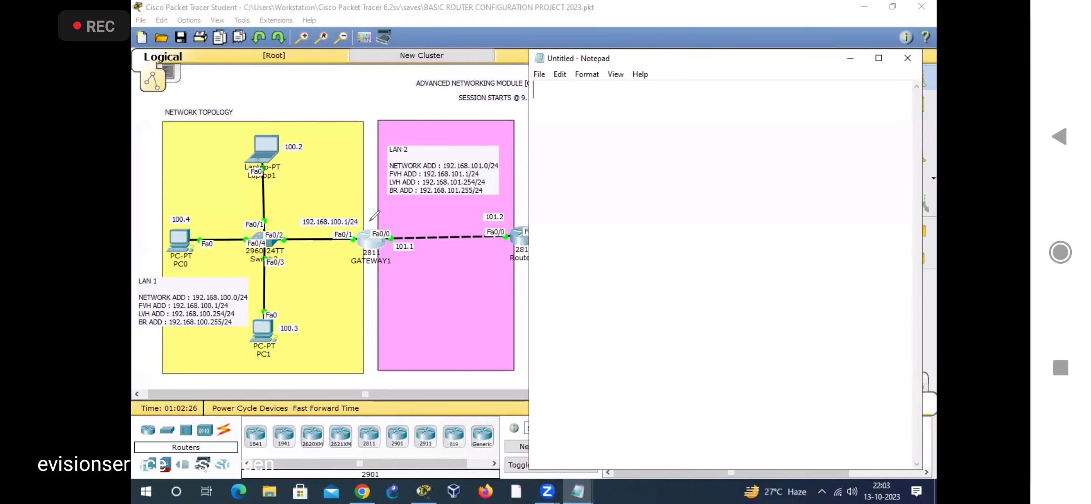
mouse_move(370, 195)
mouse_down()
mouse_move(368, 230)
mouse_move(140, 249)
mouse_move(136, 269)
mouse_move(164, 261)
mouse_up()
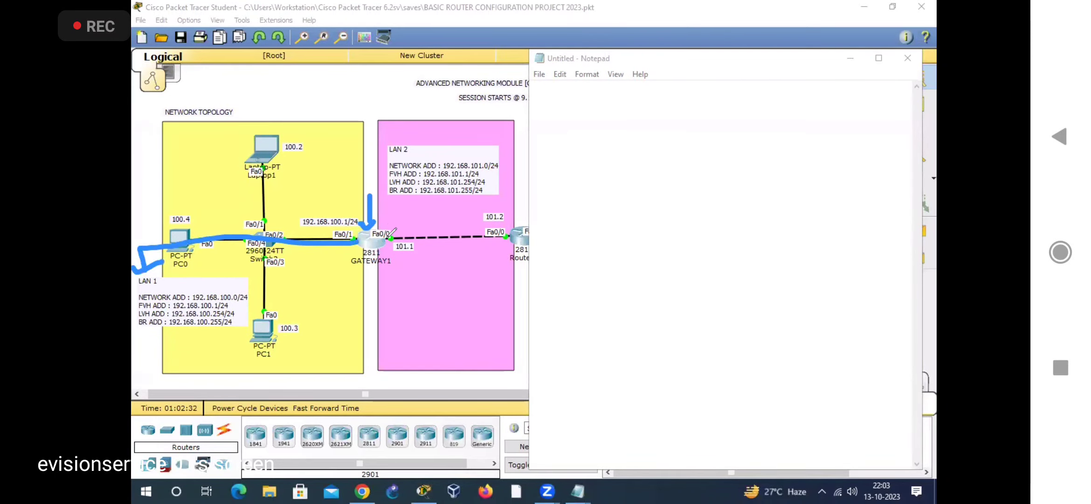
mouse_move(378, 228)
mouse_down()
mouse_move(410, 184)
mouse_move(400, 165)
mouse_move(420, 176)
mouse_up()
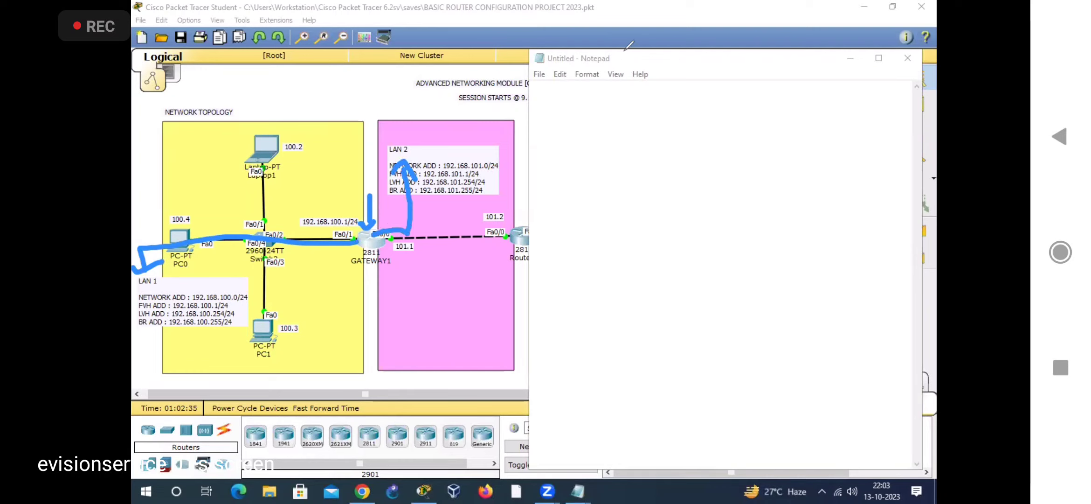
Step: Enter the heading "GATEWAY1 CONNECTED NETWORKS :" in the blank note
click(639, 129)
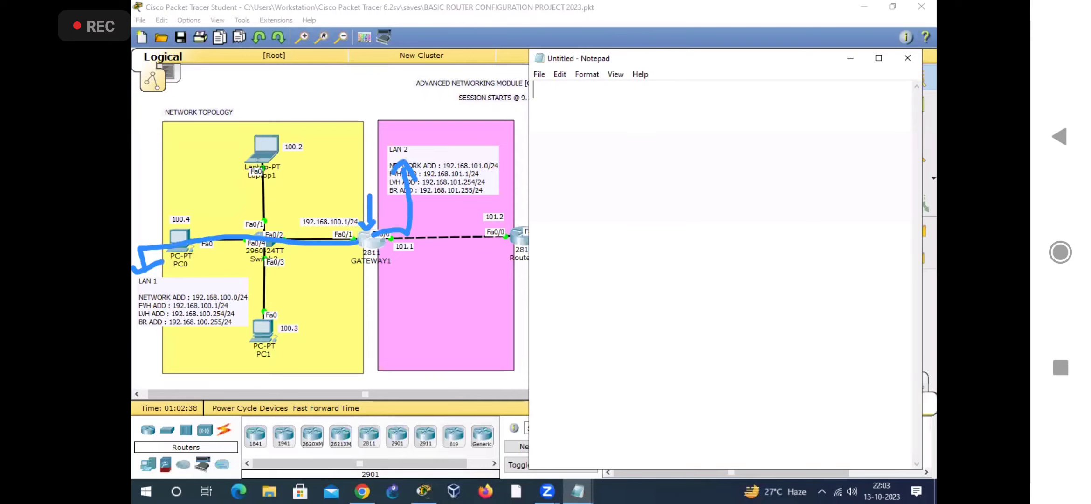
text(GATEWAY1 OCNNE)
key(BackSpace)
key(BackSpace)
key(BackSpace)
key(BackSpace)
key(BackSpace)
text(CONNECTED NETWORKS :)
key(Return)
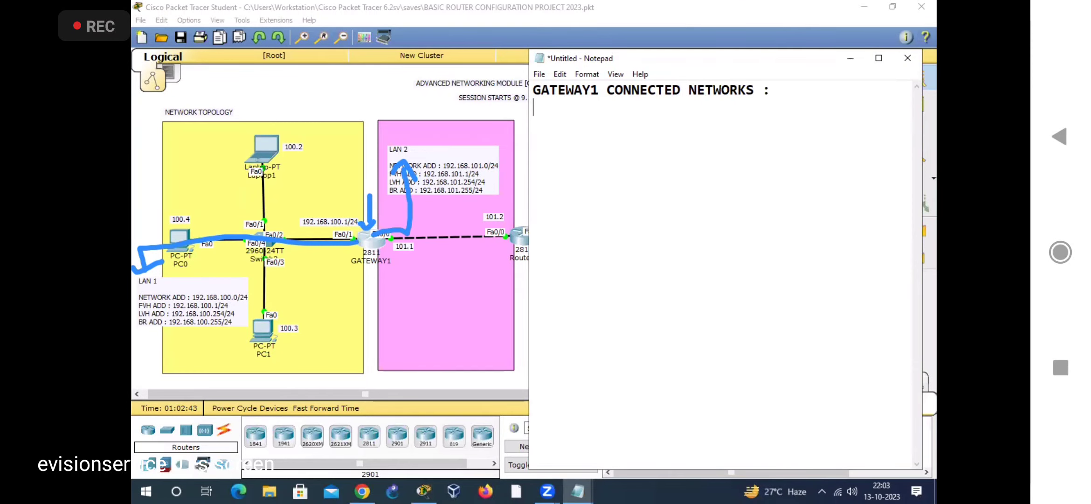
Step: List LAN 1 192.168.100.0 255.255.255.0 and LAN 2 192.168.101.0 255.255.255.0 under the GATEWAY1 heading
text(LAN 1)
key(Return)
text(LAN 2)
click(639, 129)
text(192.168)
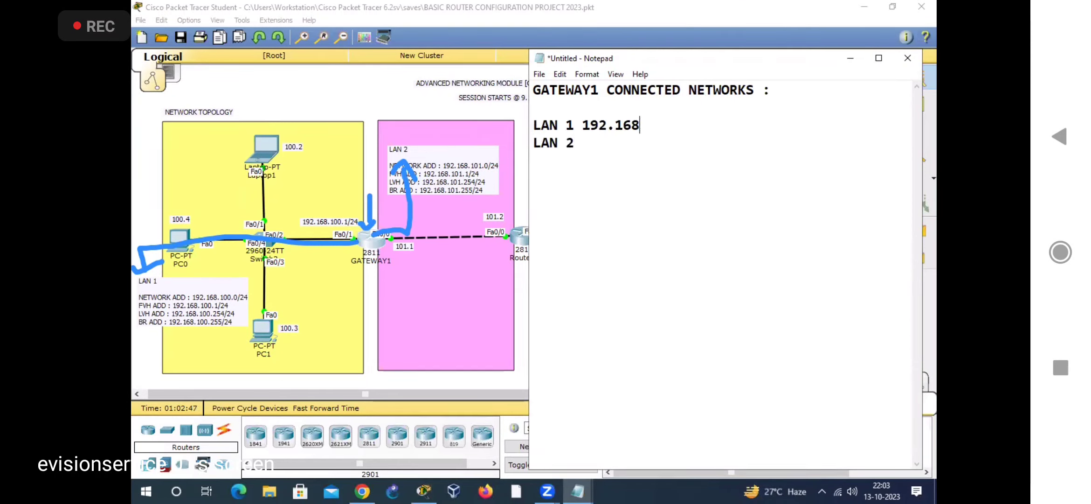
text(.100.0 255.25)
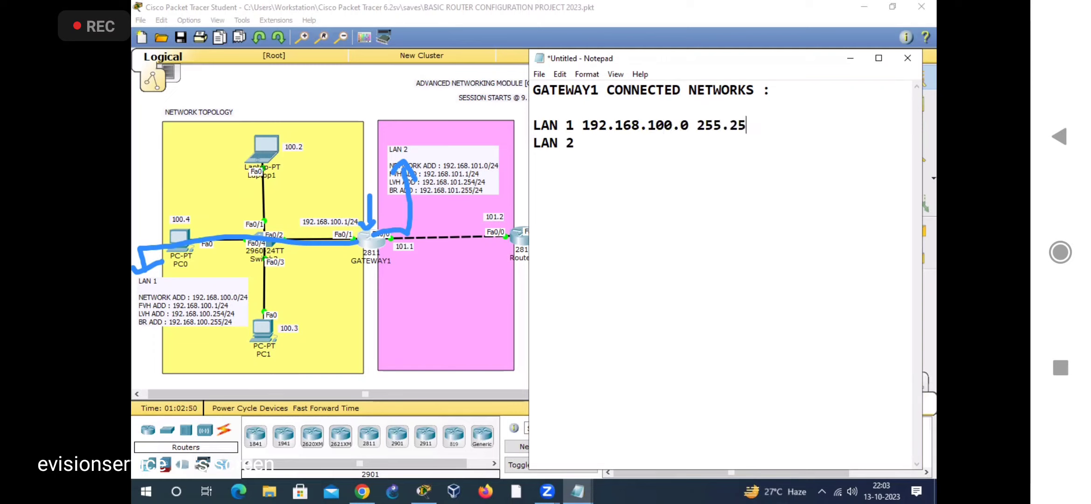
text(5.255.0 LAN 2 192.1)
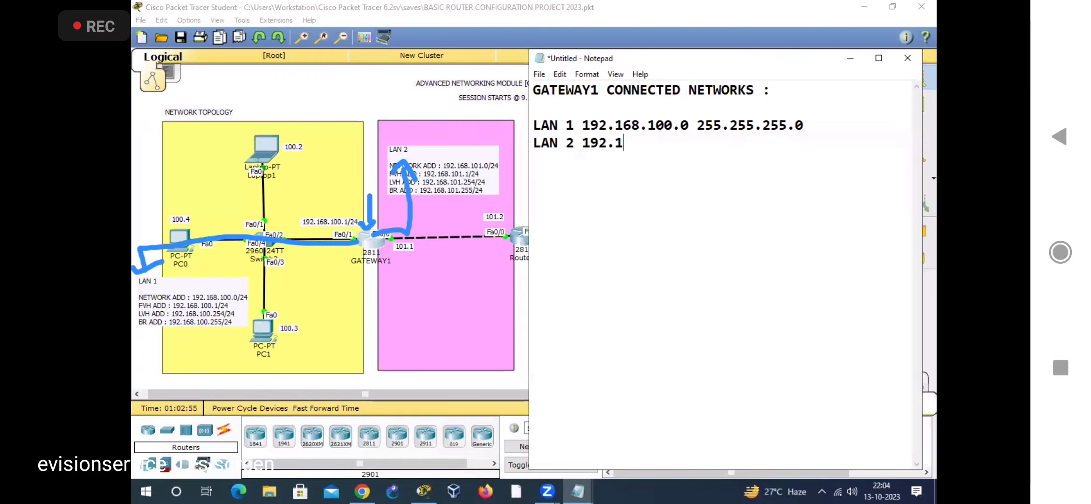
text(68.101.0 255.255.255.0)
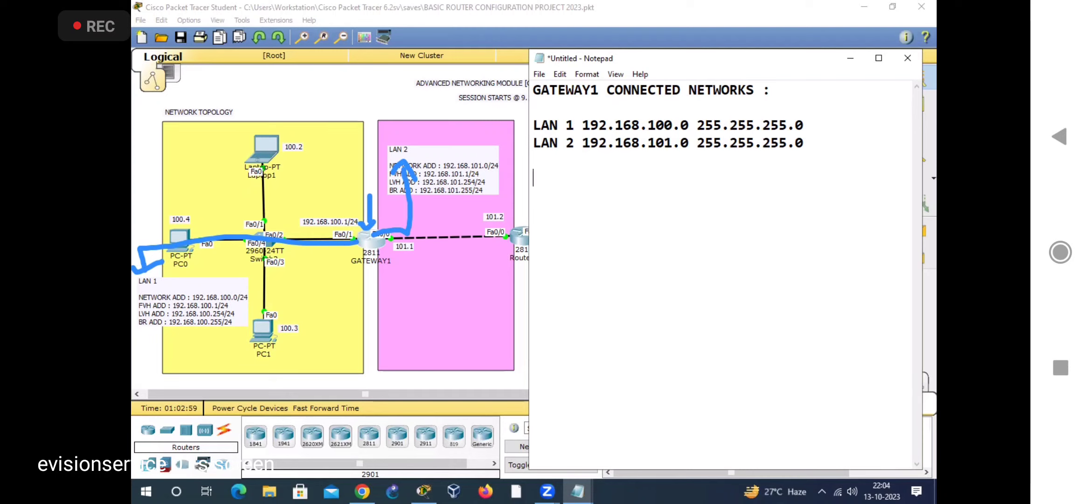
Step: Add the heading "ROUTER1 CONNECTED NETWORKS :" after a blank line below the GATEWAY1 list
key(Return)
key(Return)
text(ROUTER 1)
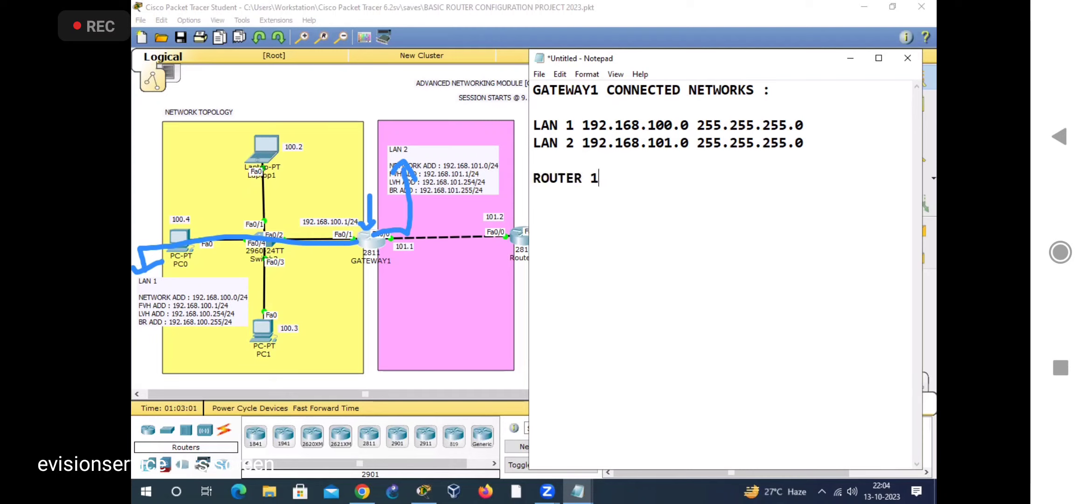
key(BackSpace)
key(BackSpace)
text(1 CONNECTED NETWOR)
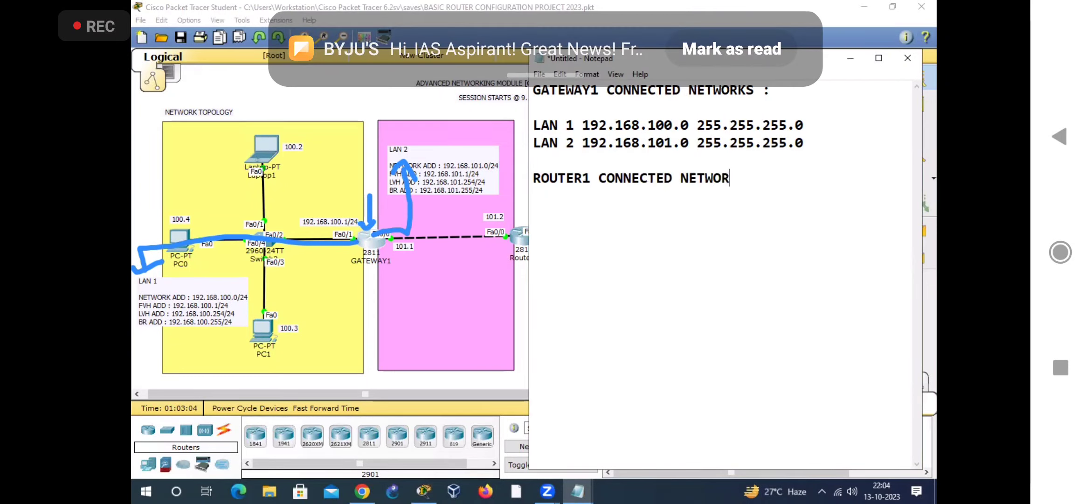
text(KS :)
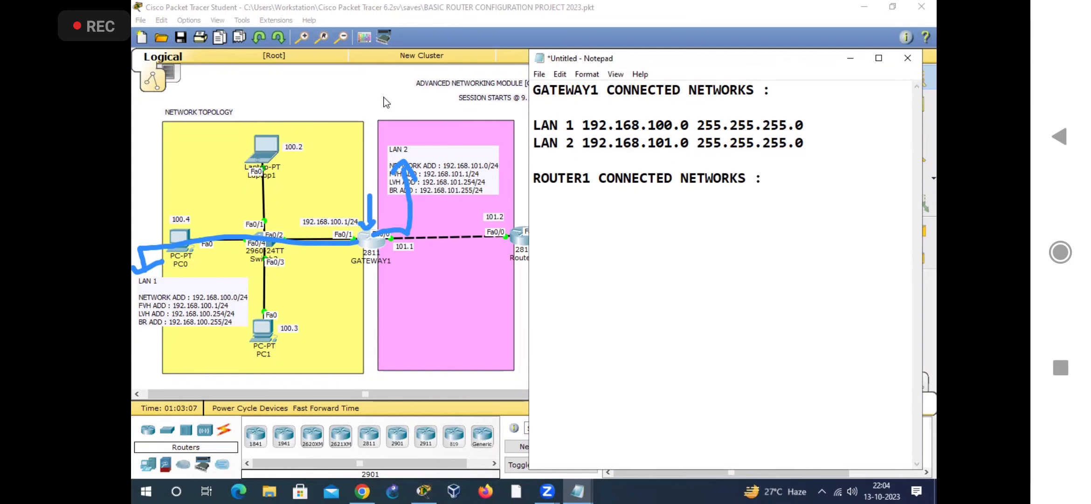
Step: Switch to Packet Tracer and draw arrows tracing Router1's links to the LAN 2 and LAN 3 address notes
click(386, 102)
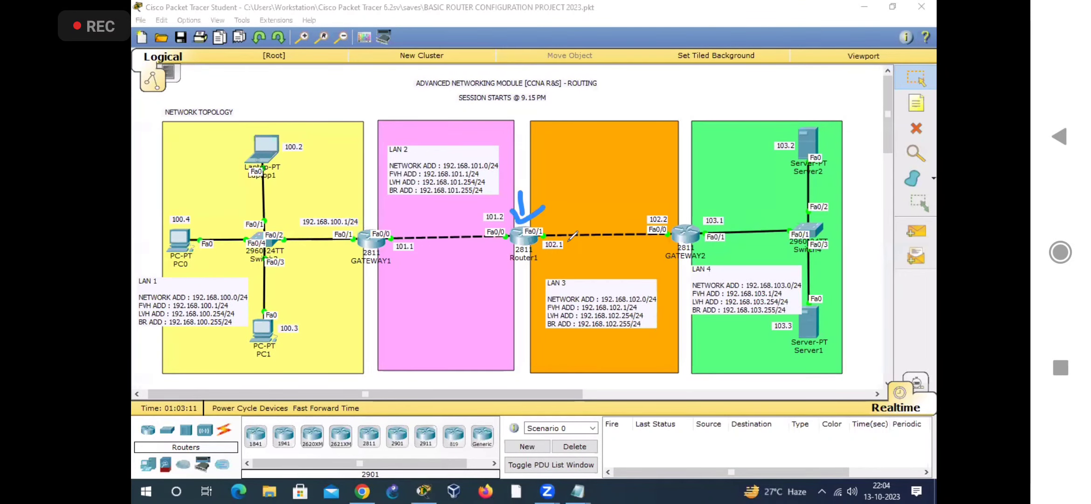
mouse_move(518, 242)
mouse_down()
mouse_move(411, 219)
mouse_move(407, 160)
mouse_up()
drag(396, 165, 431, 182)
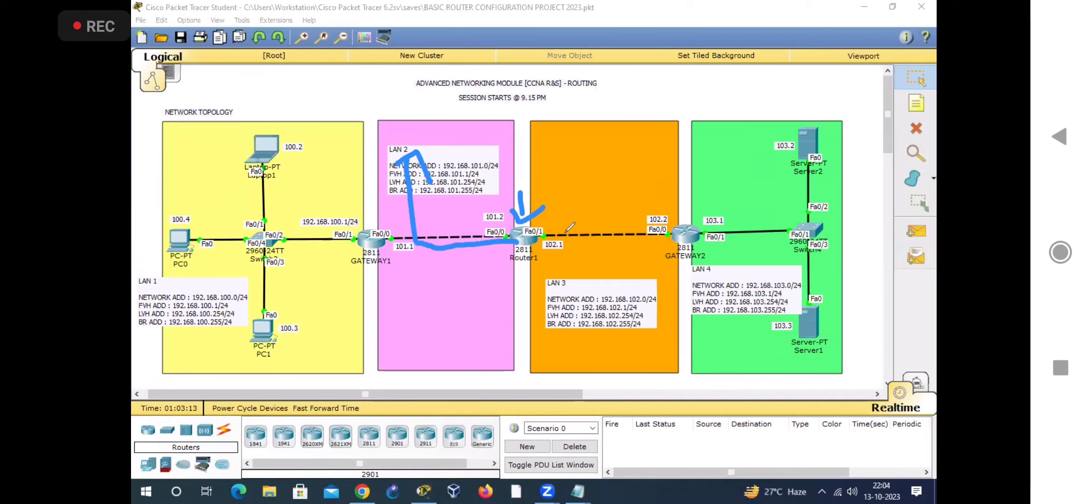
mouse_move(529, 232)
mouse_down()
mouse_move(567, 259)
mouse_move(597, 260)
mouse_up()
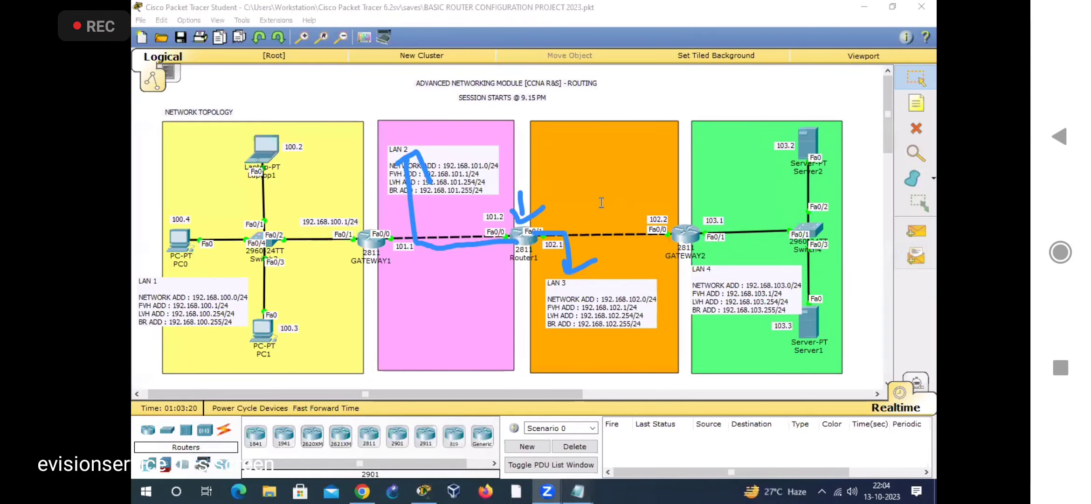
Step: Back in the Notepad note, list LAN 2 192.168.101.0 255.255.255.0 and LAN 3 192.168.102.0 255.255.255.0 under the ROUTER1 heading
mouse_move(578, 491)
click(706, 431)
text(LAN 2 192.168.101.0 255.255.255.0)
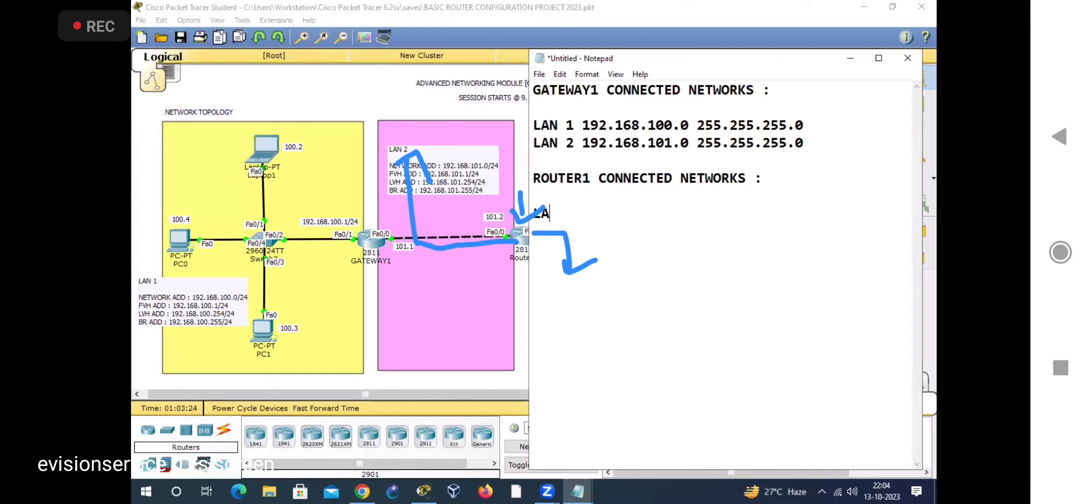
key(Return)
text(LAN 3)
key(Up)
text(192.168.102.0)
key(BackSpace)
key(BackSpace)
text(0 255.255.255.0 LAN)
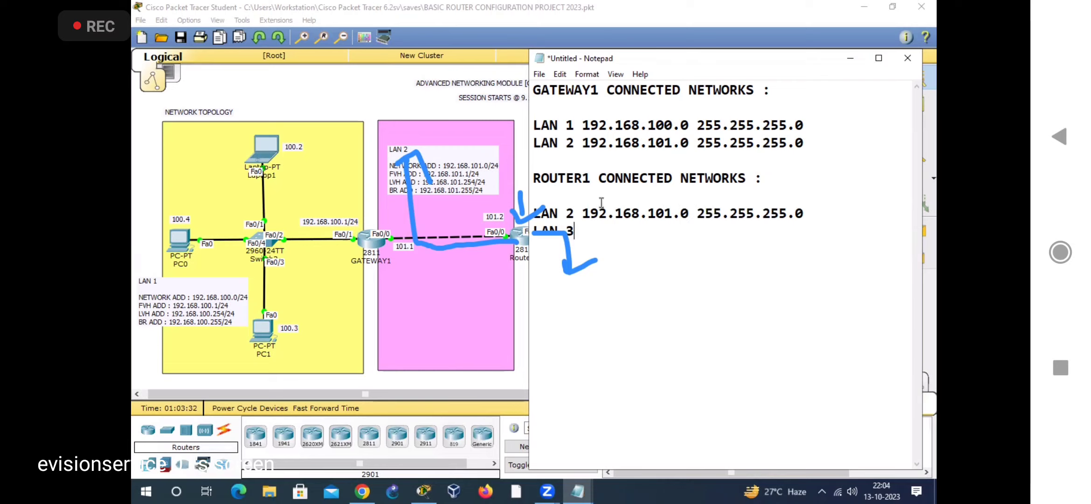
text( 3 192.168.)
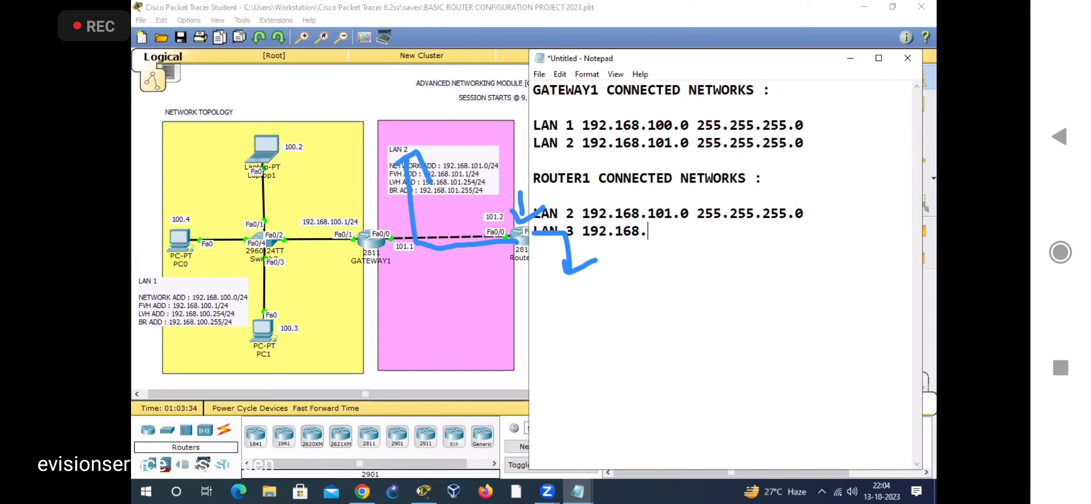
text(102.0 255.255.25)
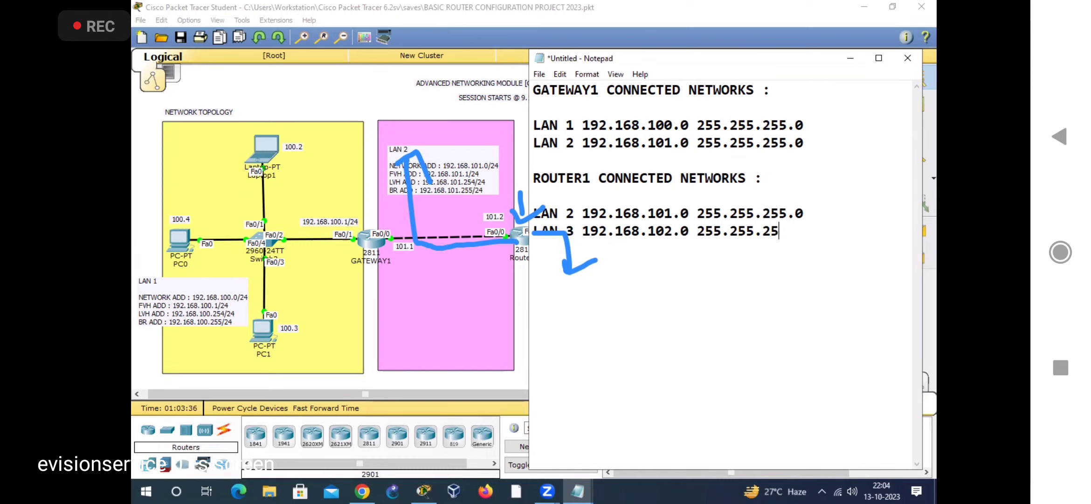
text(5.0  GATEW)
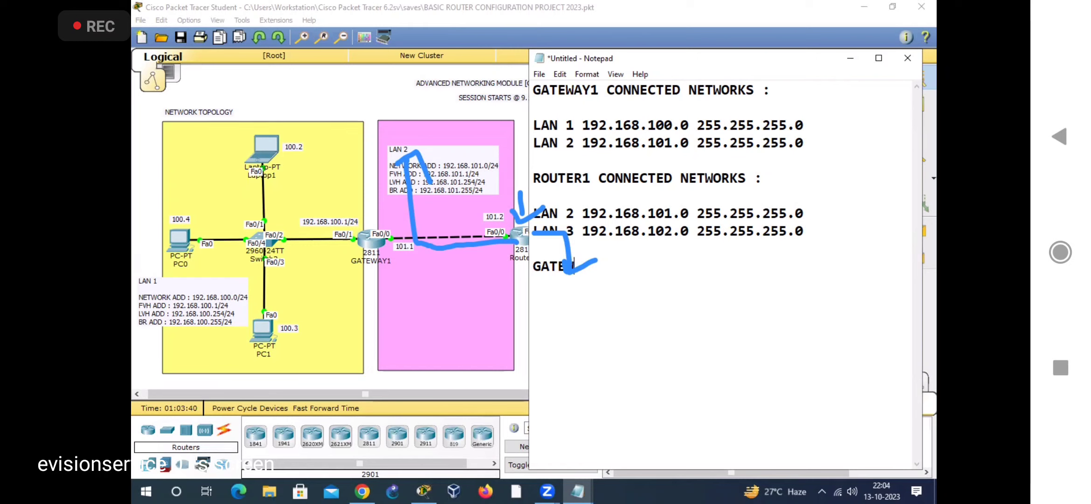
text(AY2 CONNE)
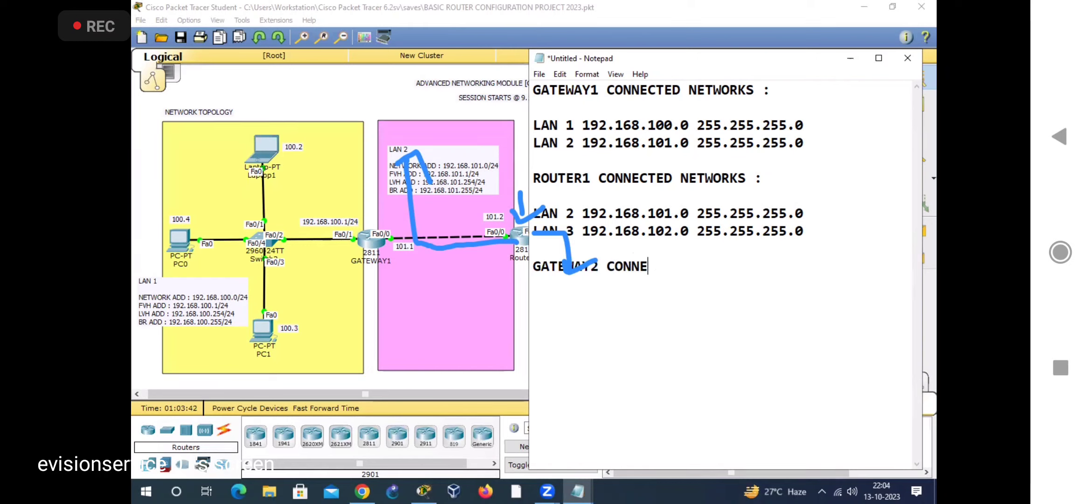
text(CTED NETWORKS :)
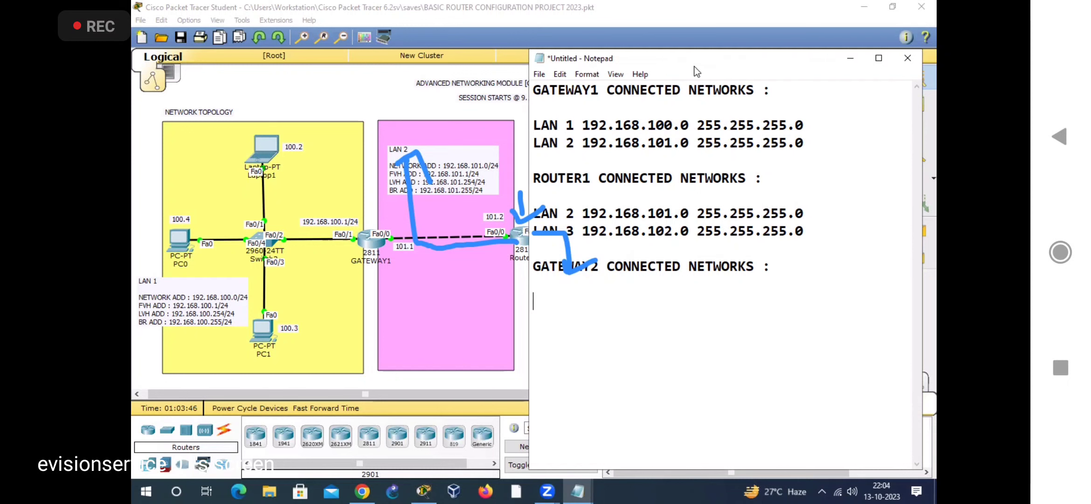
Step: Minimize the note and draw arrows tracing GATEWAY2's links to the LAN 3 and LAN 4 address notes
click(850, 58)
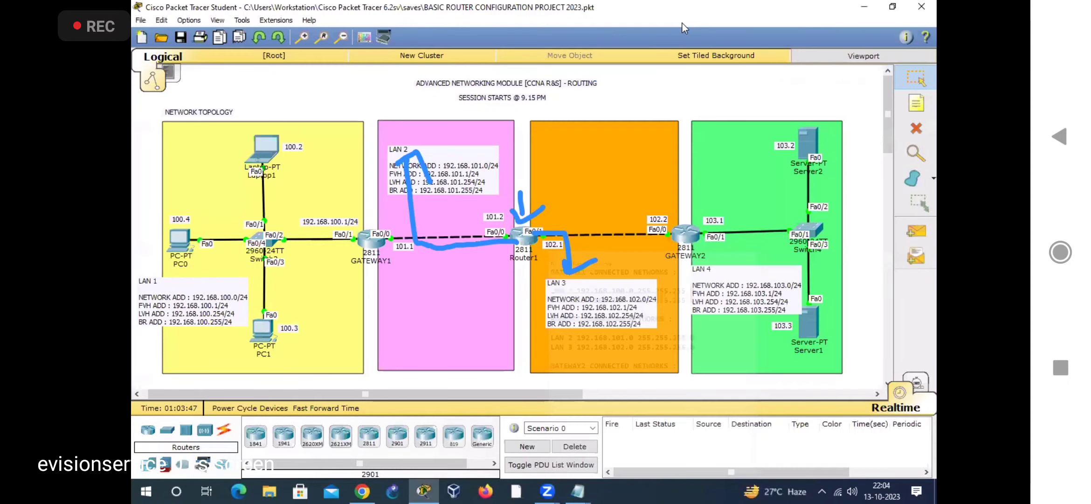
mouse_move(679, 236)
mouse_down()
mouse_move(583, 237)
mouse_move(581, 262)
mouse_move(617, 265)
mouse_up()
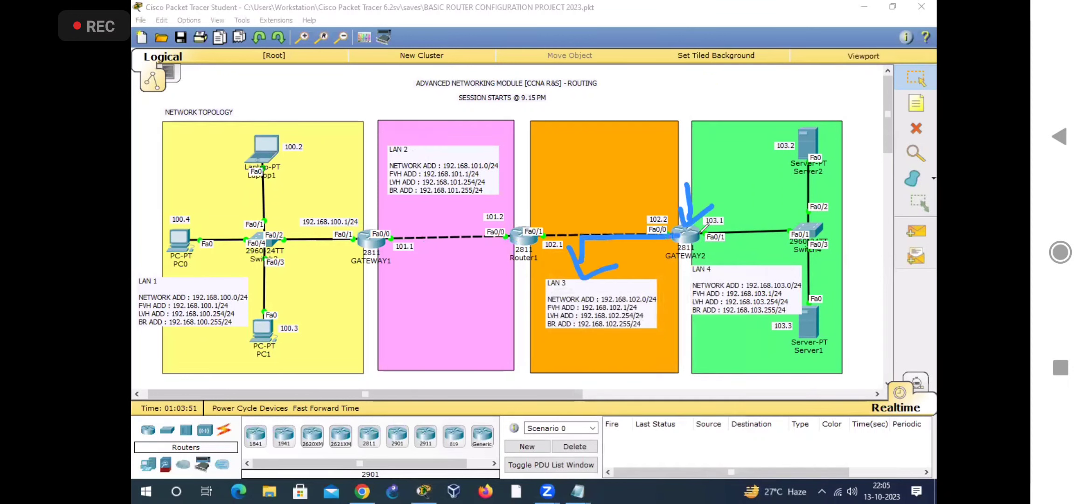
mouse_move(712, 226)
mouse_down()
mouse_move(718, 264)
mouse_move(734, 254)
mouse_up()
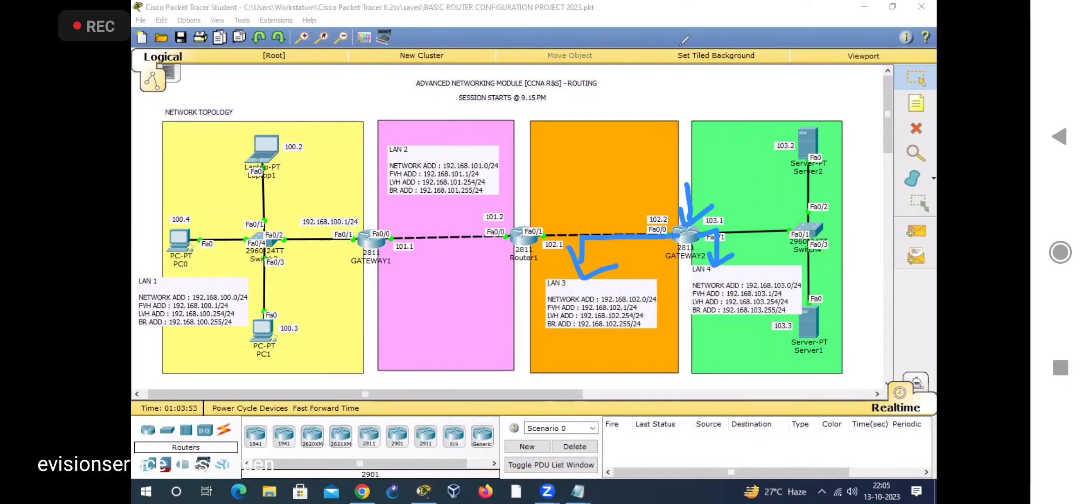
Step: Reopen the connected-networks note and add LAN 3 and LAN 4 lines under the GATEWAY2 heading
mouse_move(578, 491)
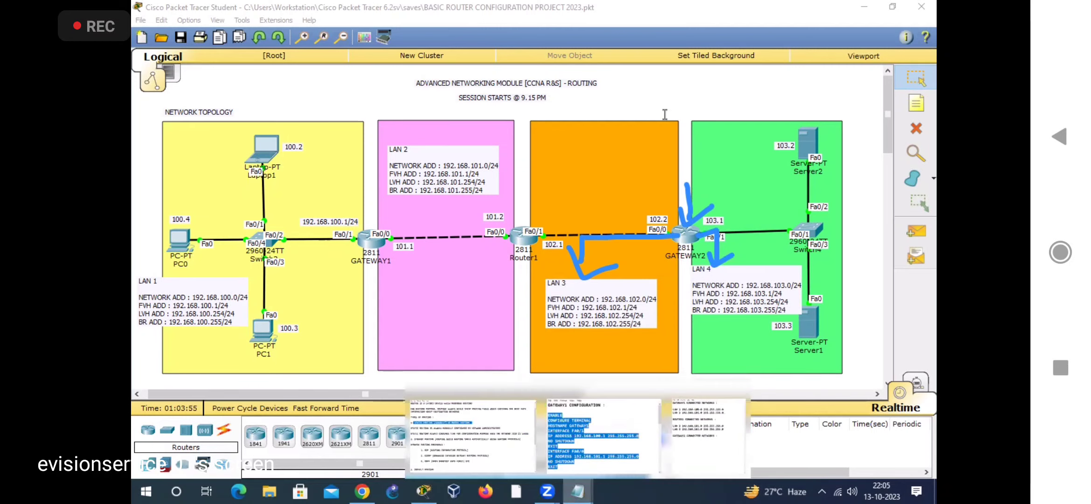
click(709, 433)
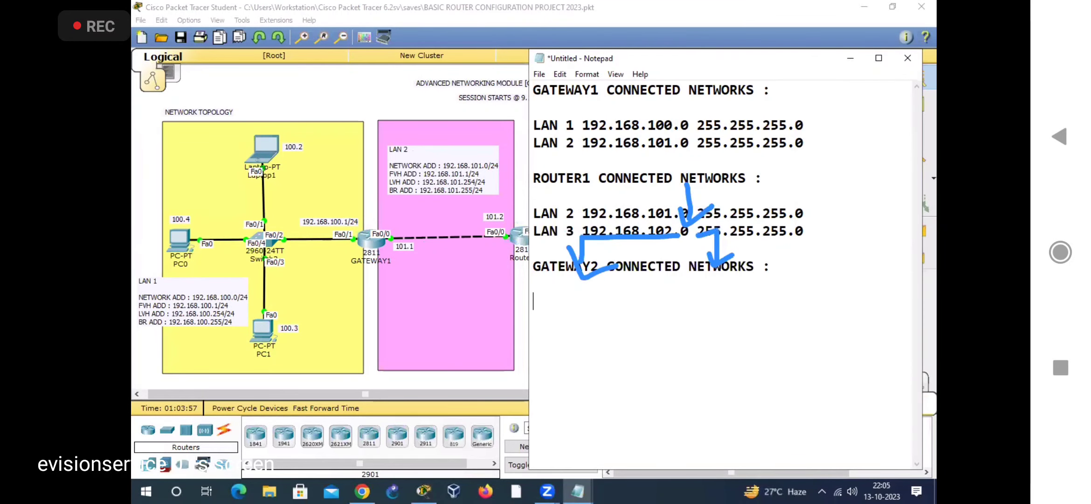
text(LAN 3)
key(Return)
text(LAN )
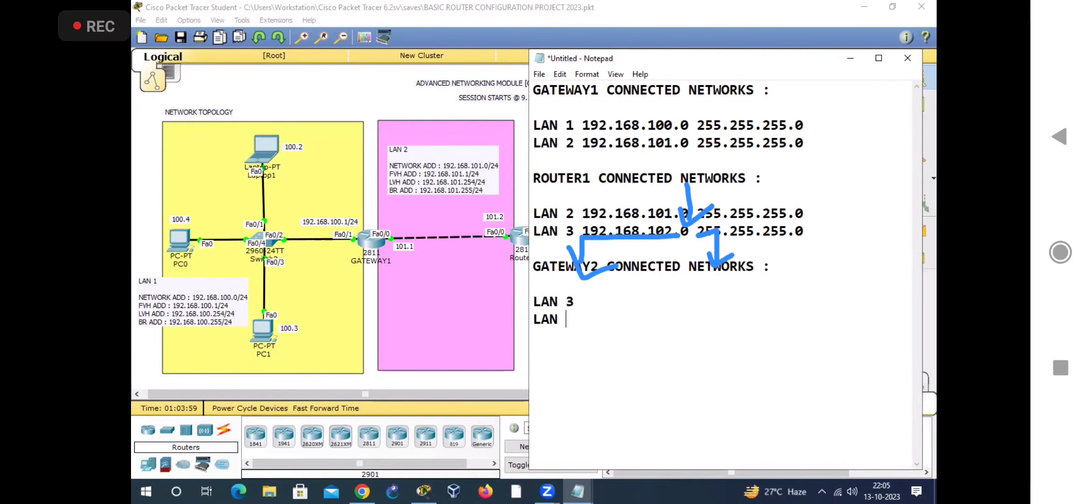
text(3)
key(BackSpace)
text(4)
Step: Complete GATEWAY2's entries with 192.168.102.0 255.255.255.0 for LAN 3 and 192.168.103.0 255.255.255.0 for LAN 4
key(Up)
text(192.168)
key(BackSpace)
key(BackSpace)
key(BackSpace)
text(.168.102.0 255.255.255.)
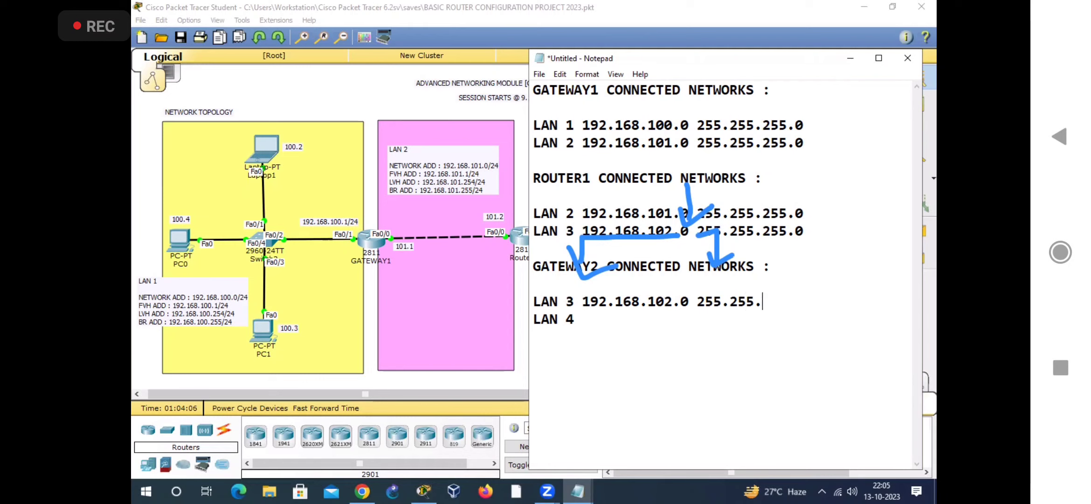
text(0 LAN 4 19)
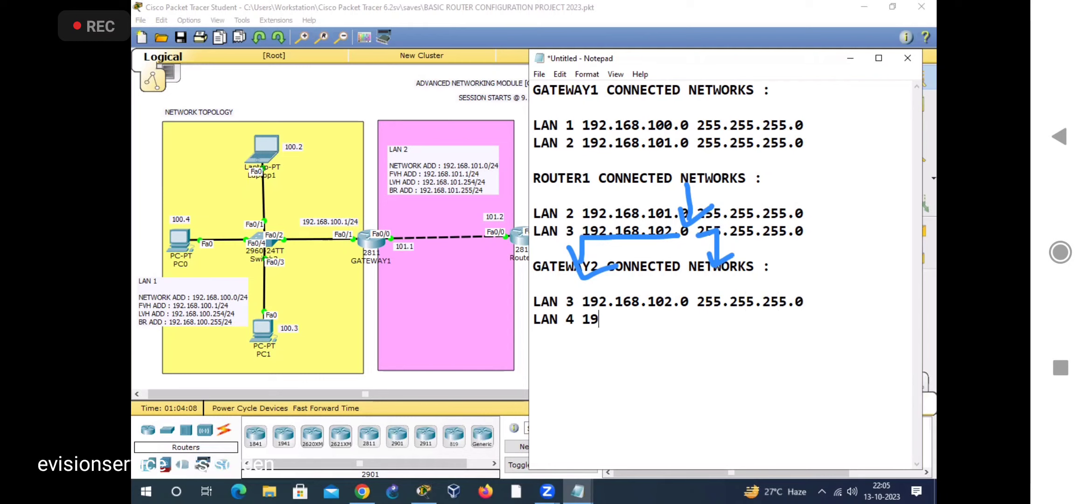
text(2.168.103.0 255.255.255.0)
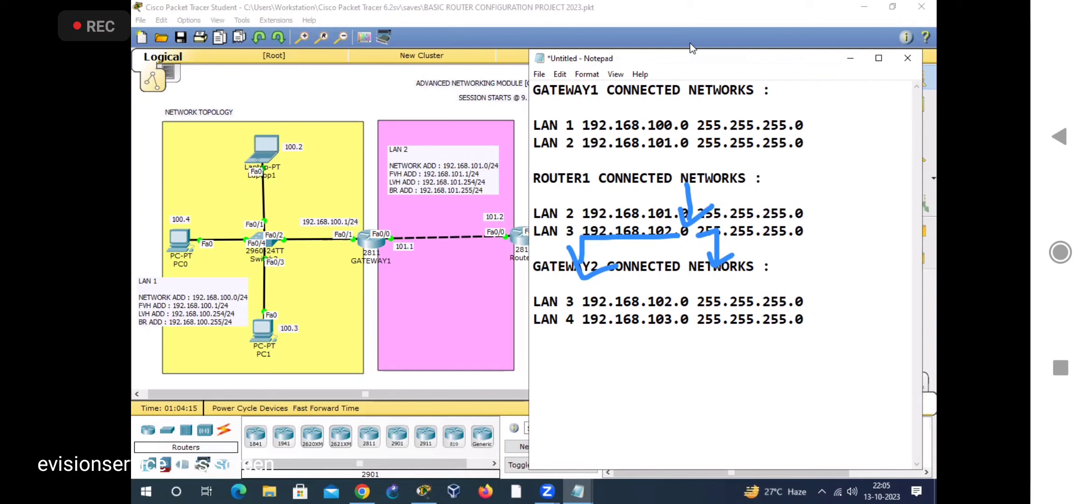
Step: Add the heading "GATEWAY1 NOT-CONNECTED NETWORKS :" between blank lines below GATEWAY1's connected-networks list
click(824, 139)
key(Return)
key(Return)
text(GATEWAY1 )
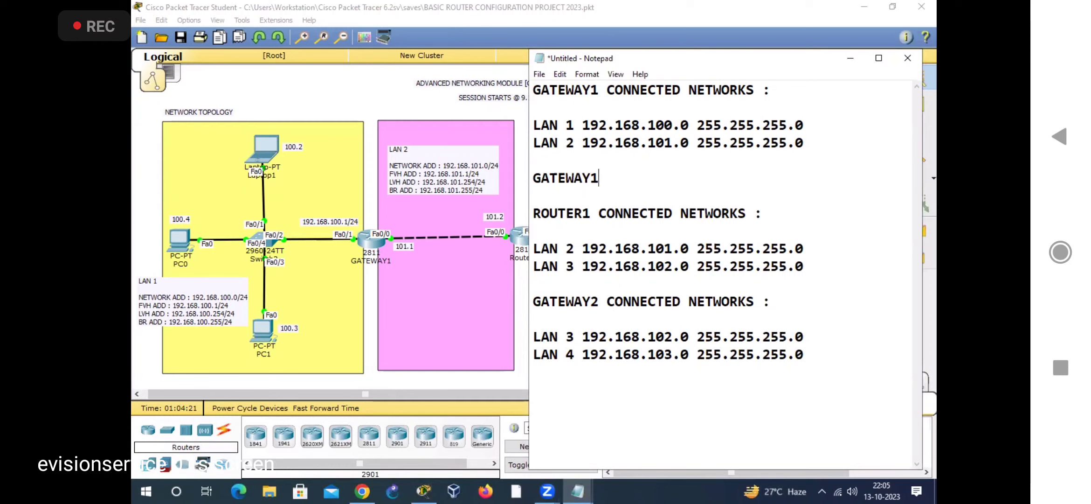
text(NOT-CONNECTED NETWORKS :)
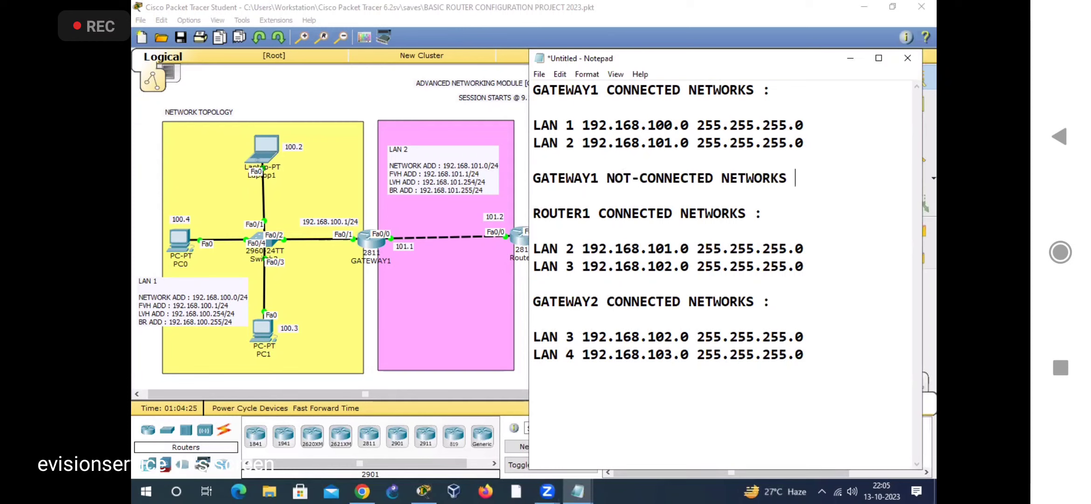
key(Return)
key(Return)
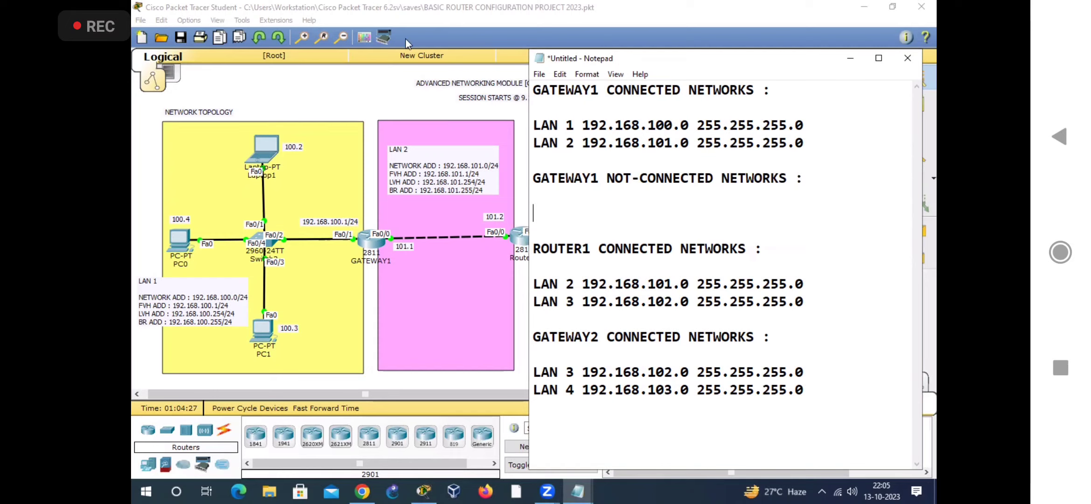
Step: Review the LAN 1 and LAN 2 entries under GATEWAY1's connected networks, checking them against the Packet Tracer topology
click(536, 123)
drag(535, 124, 614, 156)
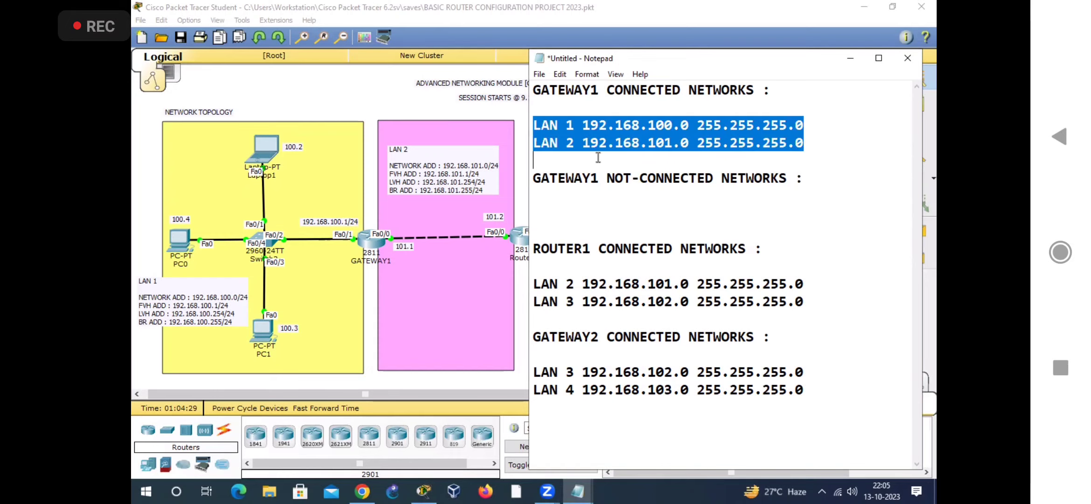
click(372, 101)
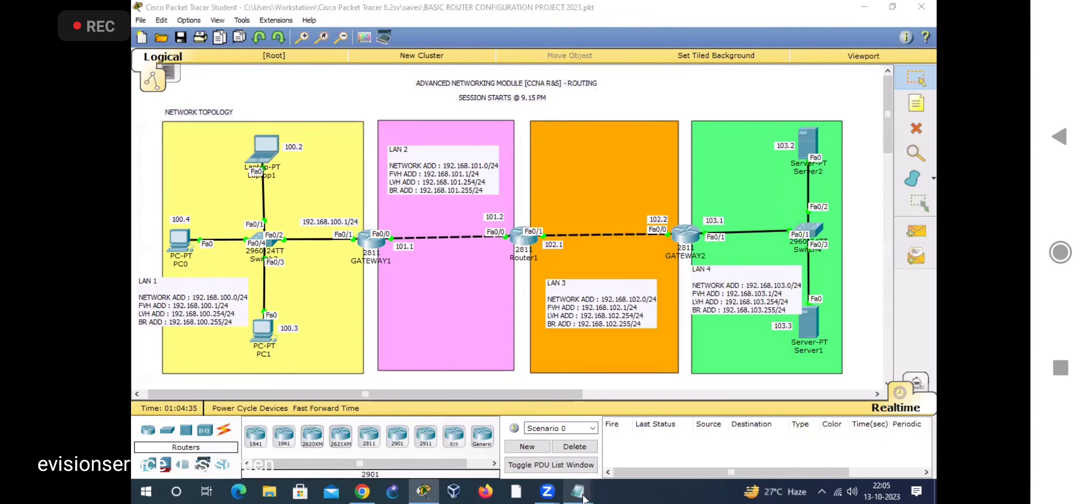
mouse_move(578, 491)
click(714, 448)
drag(604, 90, 534, 91)
drag(574, 127, 520, 141)
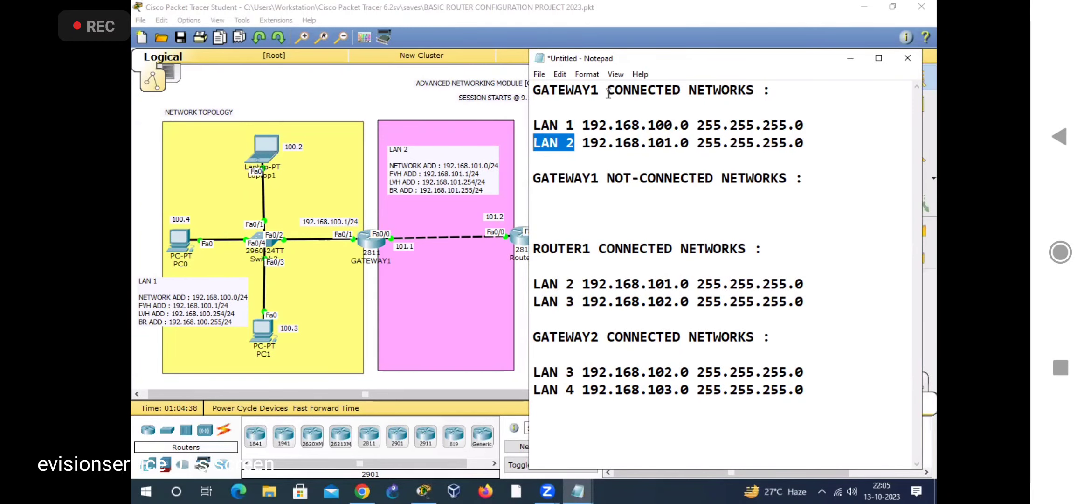
drag(712, 96, 607, 93)
Step: Switch to Packet Tracer and highlight the LAN areas to examine which ones are not attached to GATEWAY1
click(207, 112)
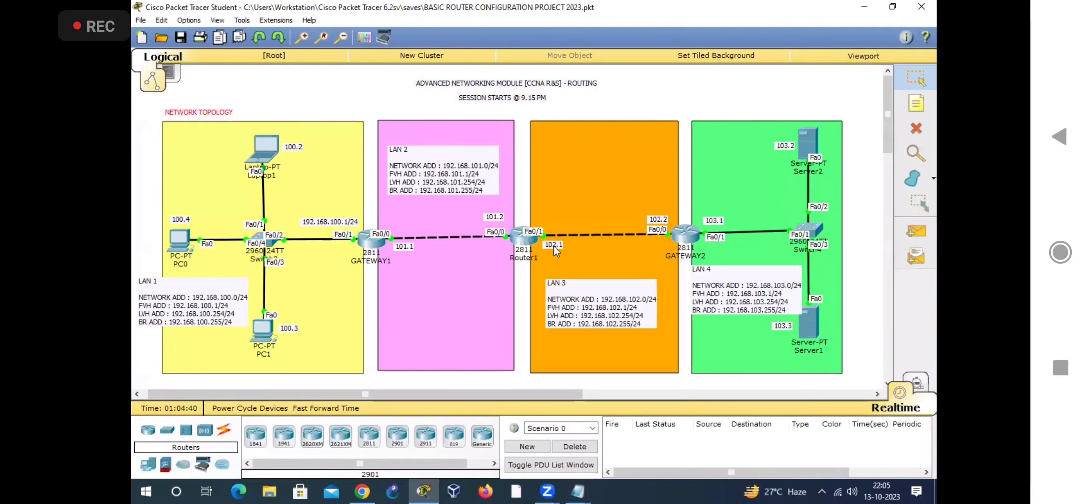
drag(136, 161, 746, 373)
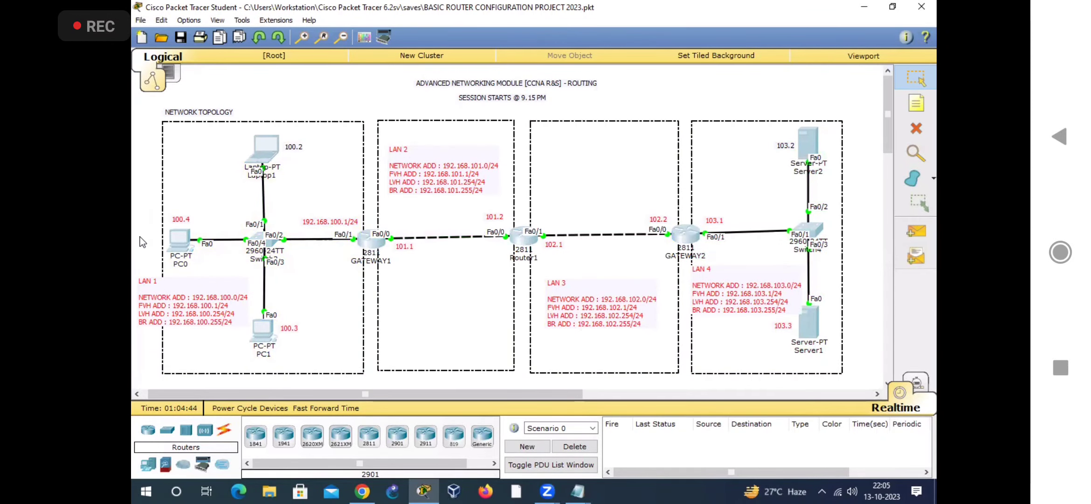
click(188, 309)
drag(137, 231, 186, 305)
drag(405, 110, 413, 154)
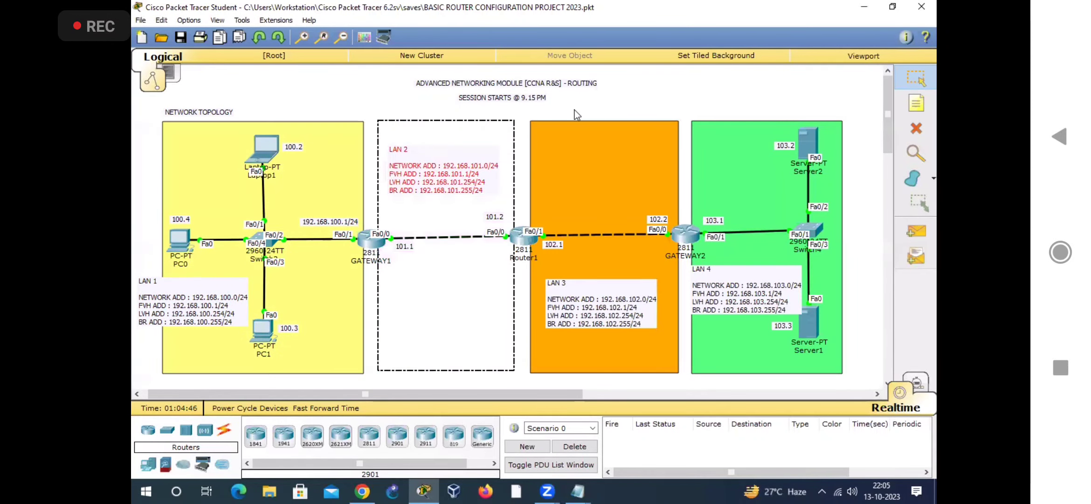
drag(573, 108, 628, 257)
drag(761, 296, 761, 297)
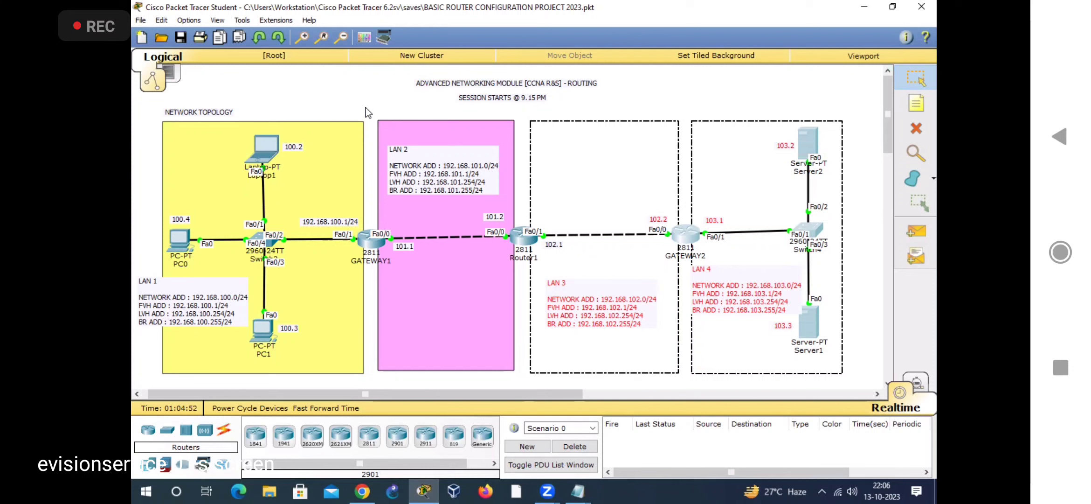
click(517, 373)
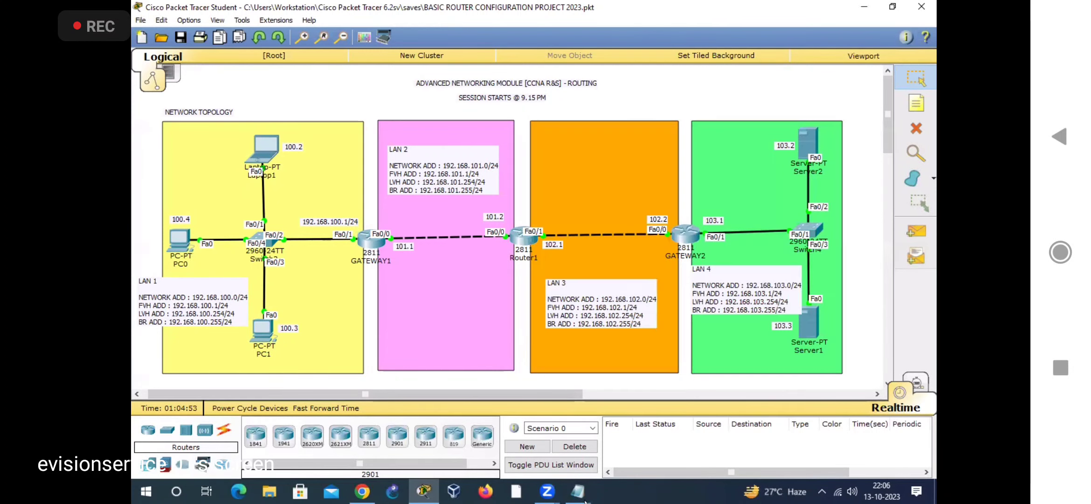
Step: Return to the Notepad note and add LAN 3 and LAN 4 lines under the GATEWAY1 not-connected heading
mouse_move(583, 499)
click(688, 432)
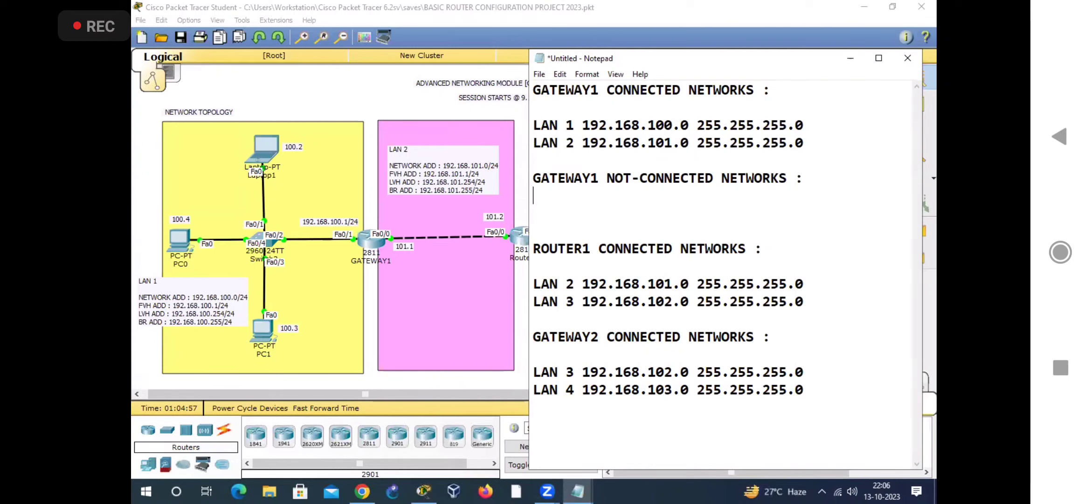
key(Return)
text(LAN 3)
key(Return)
text(LAN 4)
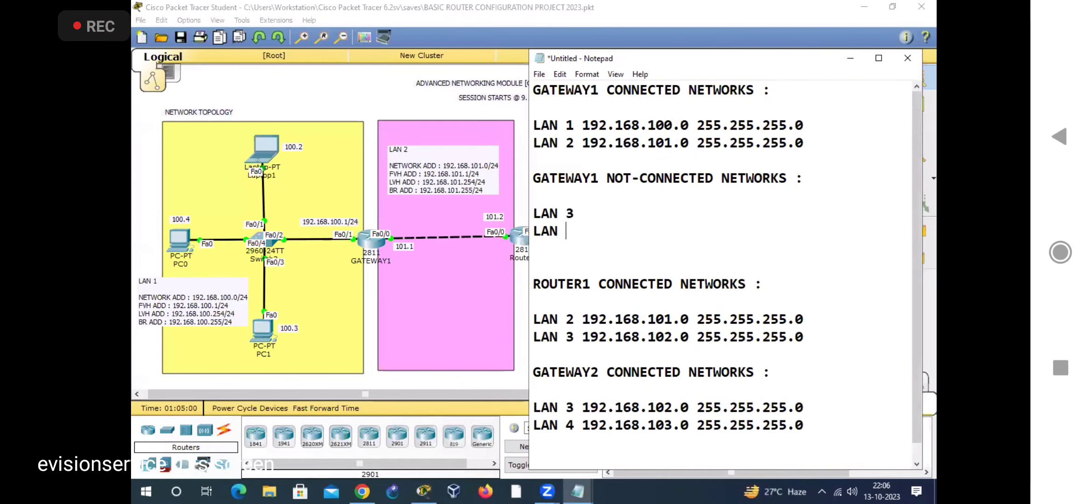
text( 192.168.102.0 25)
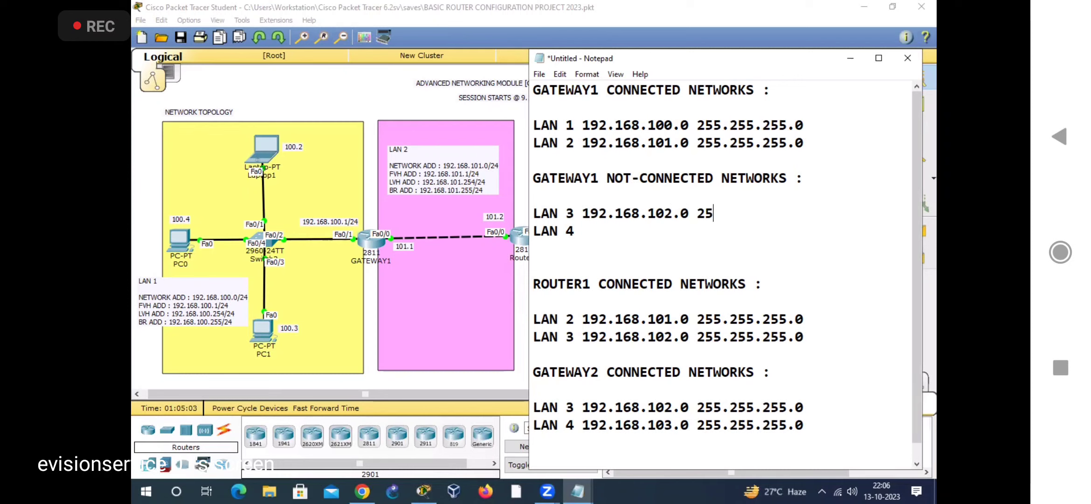
text(5.255.255.0)
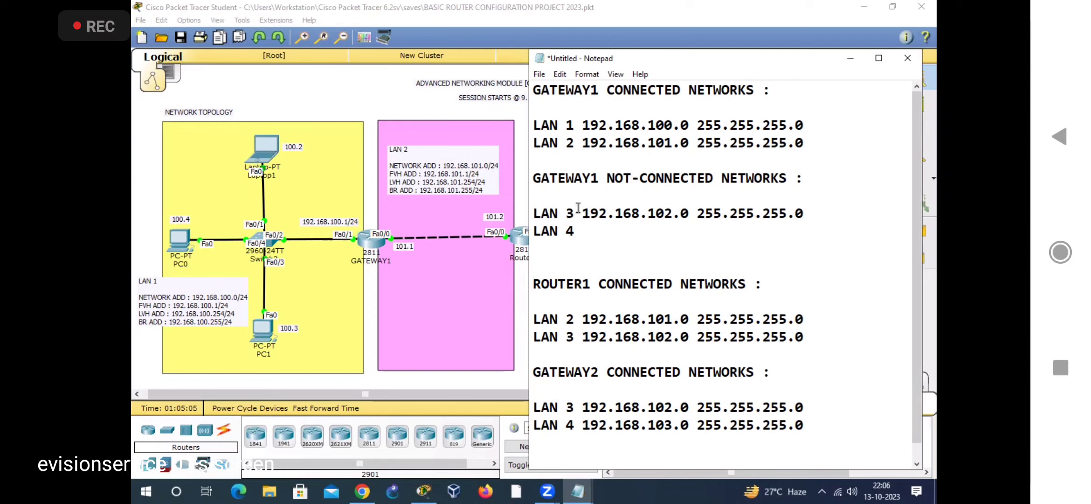
text(192.168.10)
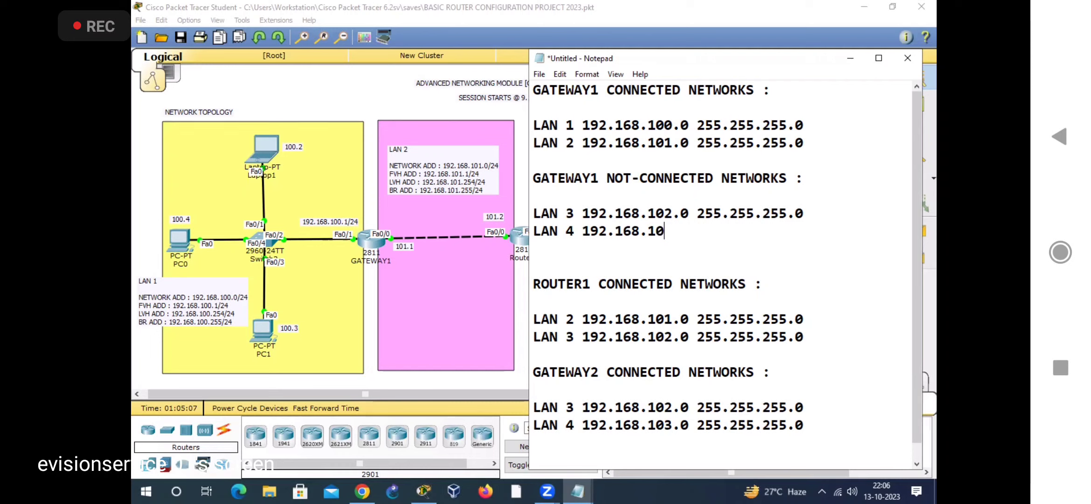
text(3.0 255.255.255.0)
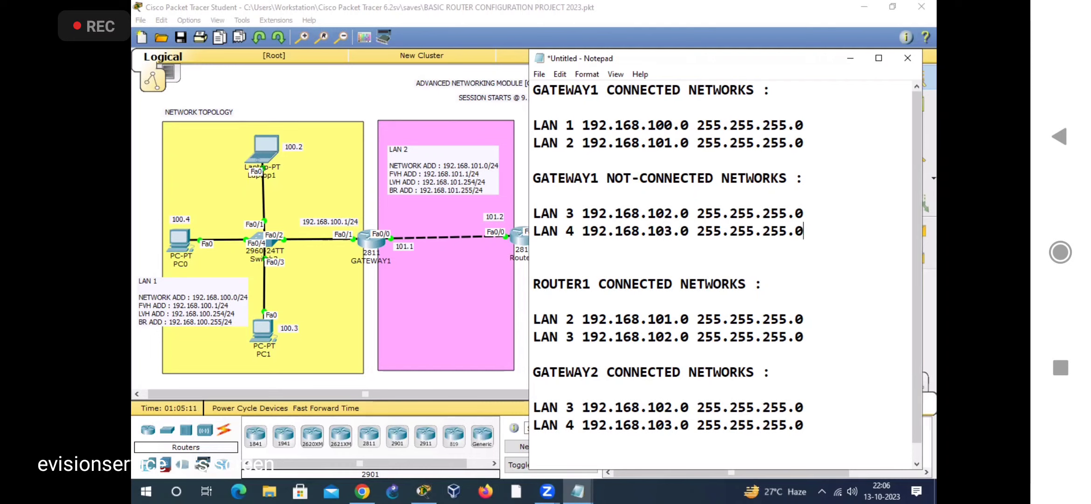
Step: Add the heading "ROUTER1 NOT-CONNECTED NETWORKS :" between blank lines below ROUTER1's connected-networks list
key(Return)
key(Return)
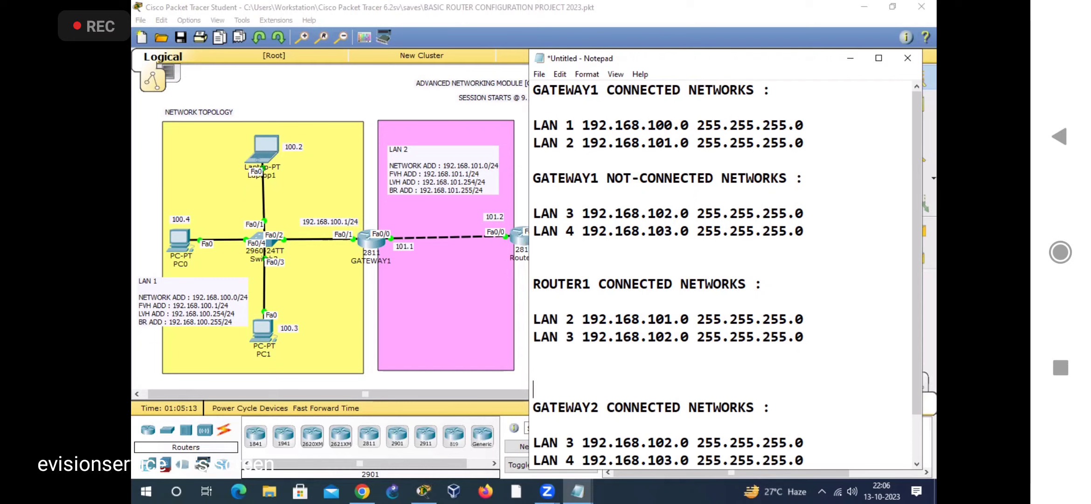
text(ROUTER1 )
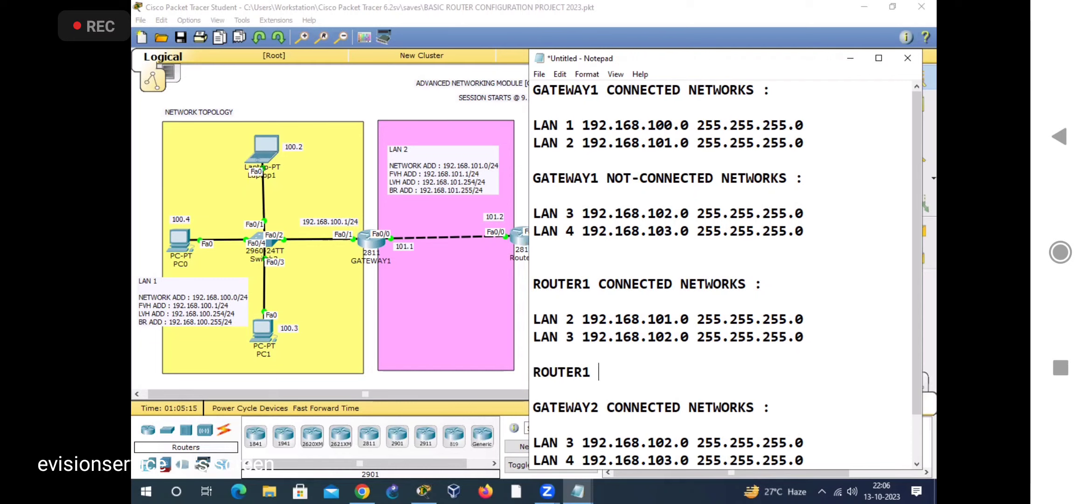
text(NOT-CONNECTEDN)
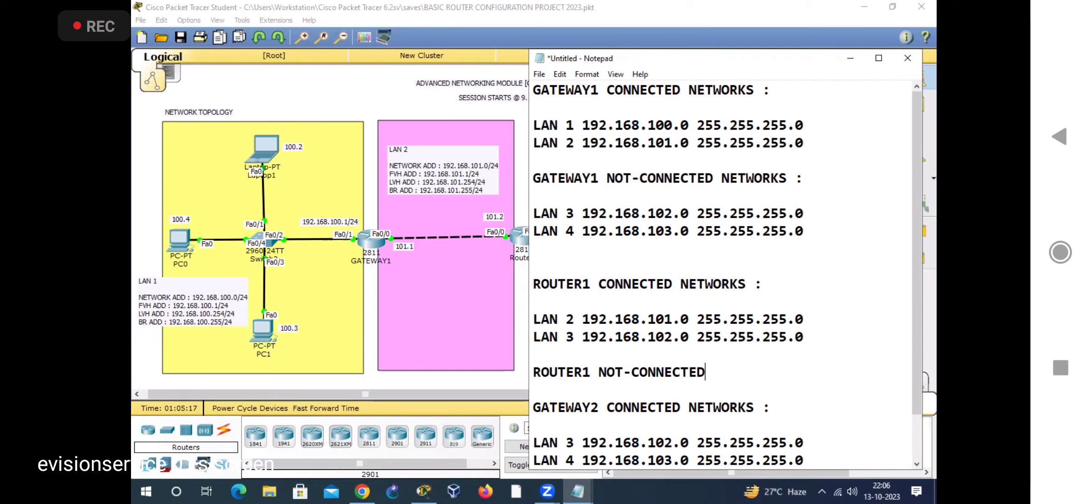
key(BackSpace)
text(NETWORKS )
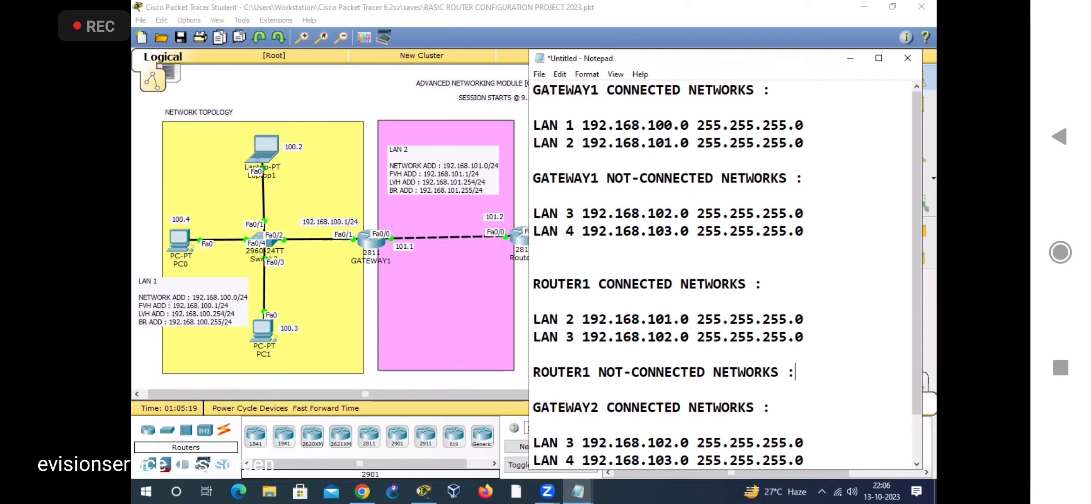
text(:)
key(Return)
key(Return)
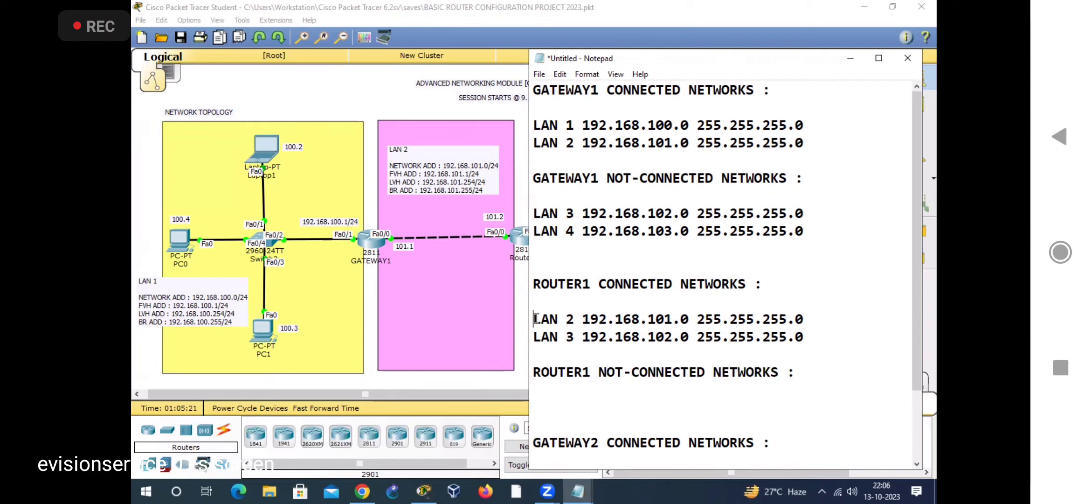
Step: Compare ROUTER1's connected LAN entries with the Packet Tracer topology, examining the LAN 1 and LAN 4 areas
drag(536, 318, 768, 356)
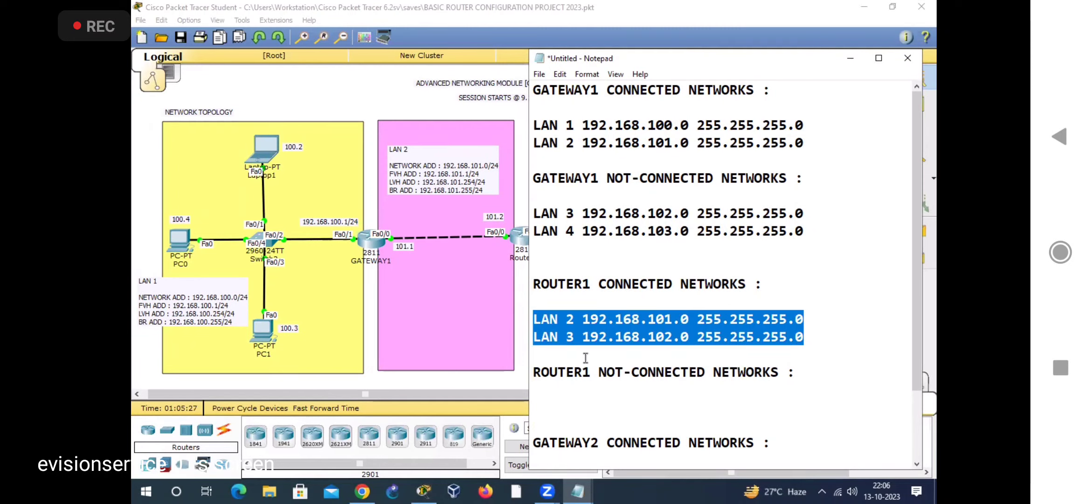
click(581, 324)
drag(577, 319, 534, 334)
click(534, 335)
click(147, 199)
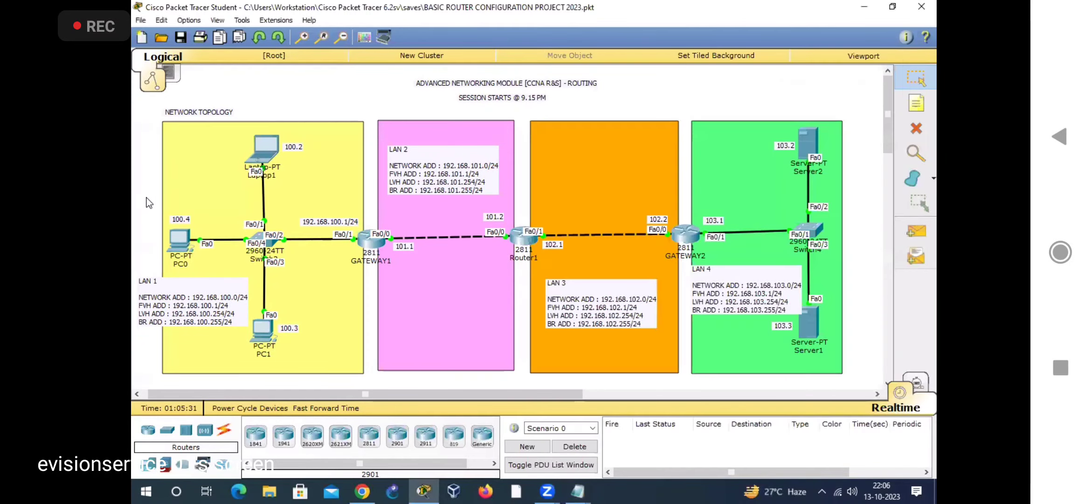
click(240, 336)
click(728, 371)
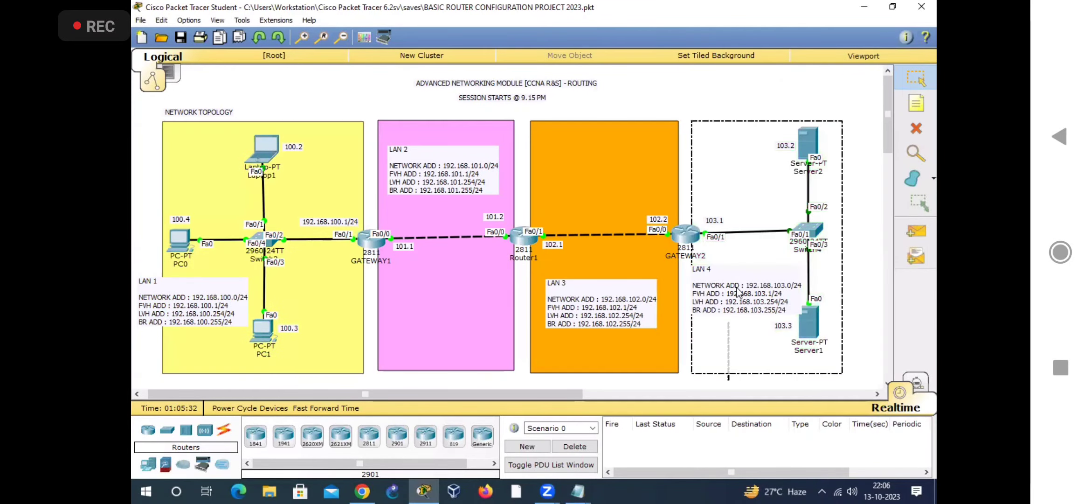
Step: Return to the Notepad note and add LAN 1 and LAN 4 lines under the ROUTER1 not-connected heading
click(577, 491)
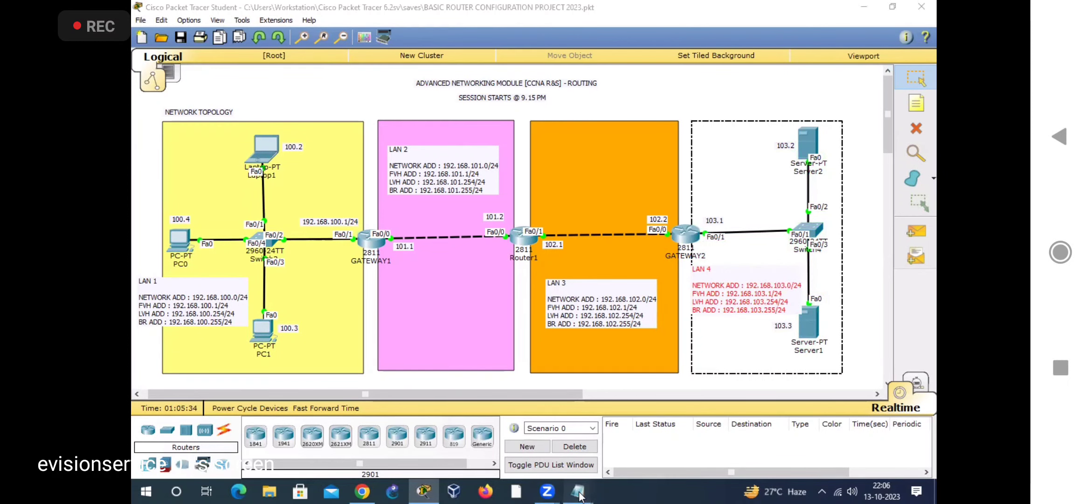
click(688, 441)
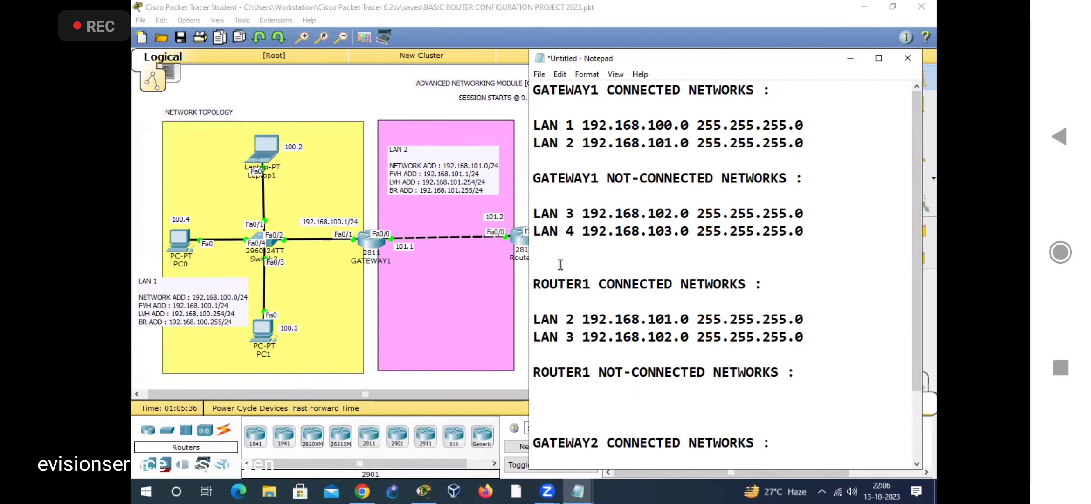
click(545, 392)
key(Return)
text(LAN 1)
key(Return)
text(LAN 4)
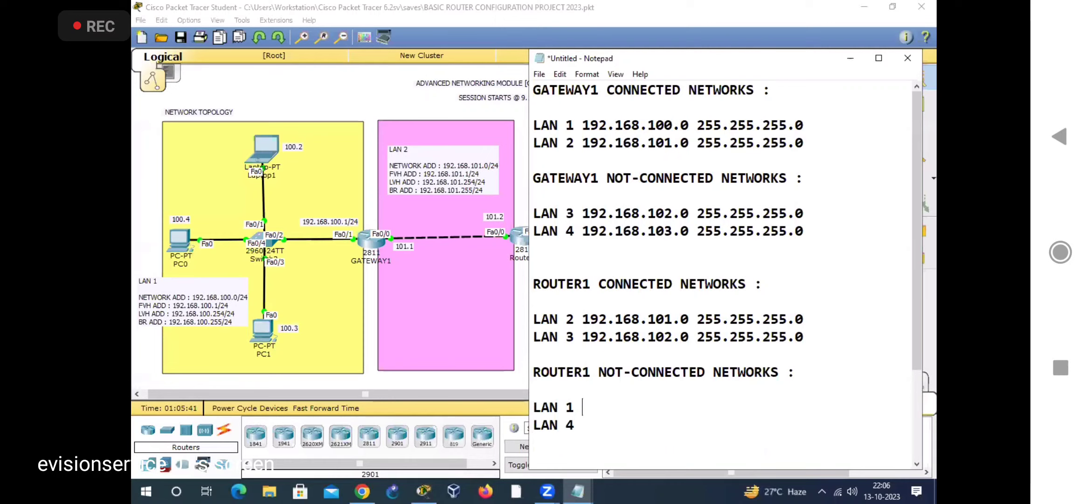
text( 192.168.100.0 255.255.255.0)
Step: Complete ROUTER1's not-connected entries with 192.168.100.0 255.255.255.0 for LAN 1 and 192.168.103.0 255.255.255.0 for LAN 4
key(Down)
text(192.168.103.0 255.255.255.0)
Step: Add the heading "GATEWAY2 NOT-CONNECTED NETWORKS :" after a blank line below GATEWAY2's connected-networks list
text(GATEWAY2 CONNECTED NETWORKS :  LAN 3 192.168.102.0 255.255.255.0 LAN 4 192.168.103.0 255.255.255.0)
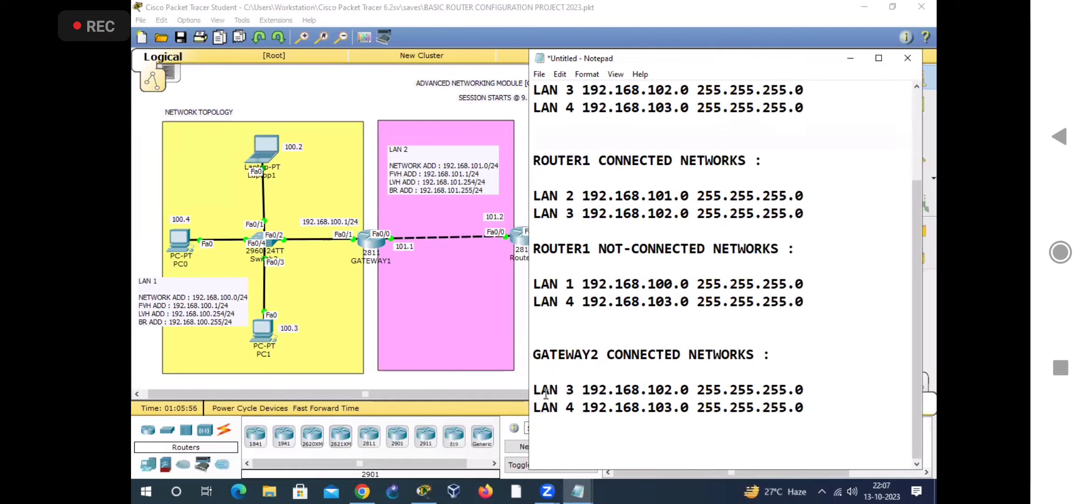
text(GATEWAY2 CONNECTED)
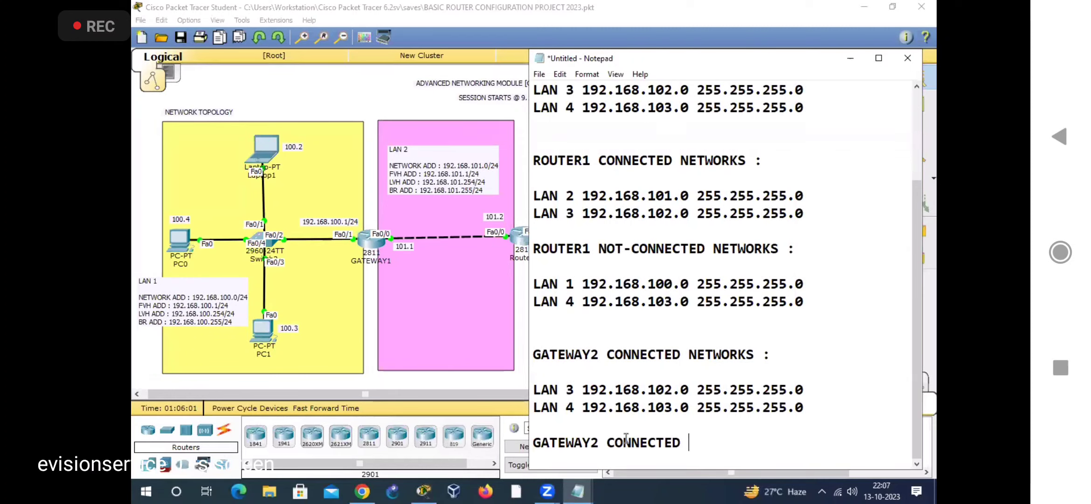
key(ctrl+Left)
text(NOT-CONNECTED)
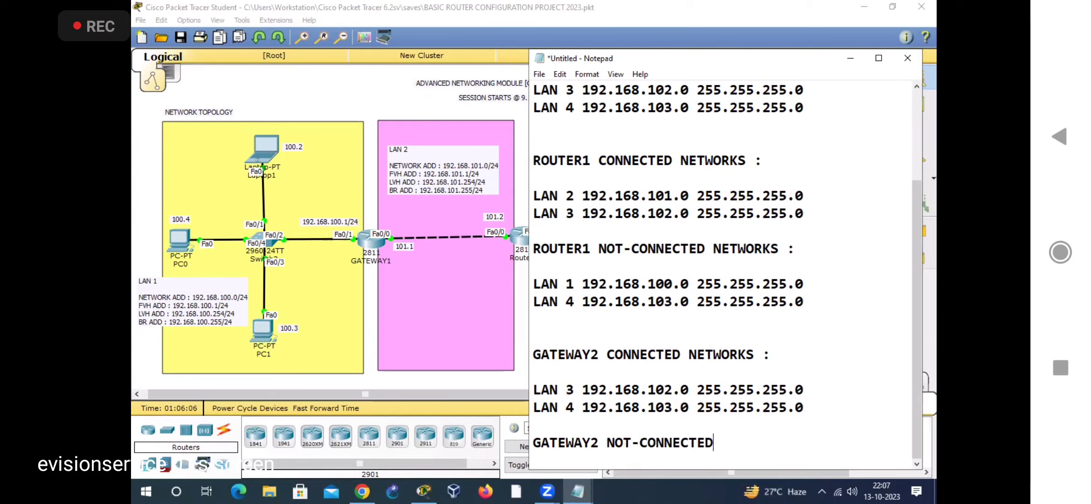
text( NETWORKS :)
key(Return)
key(Return)
key(Return)
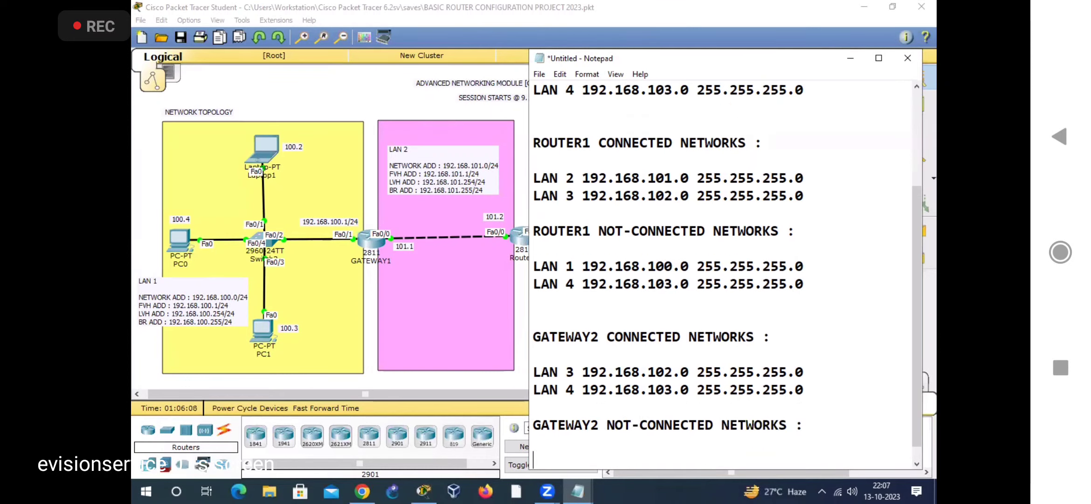
Step: Add LAN 1 and LAN 2 lines under the GATEWAY2 not-connected heading
text(LAN 1)
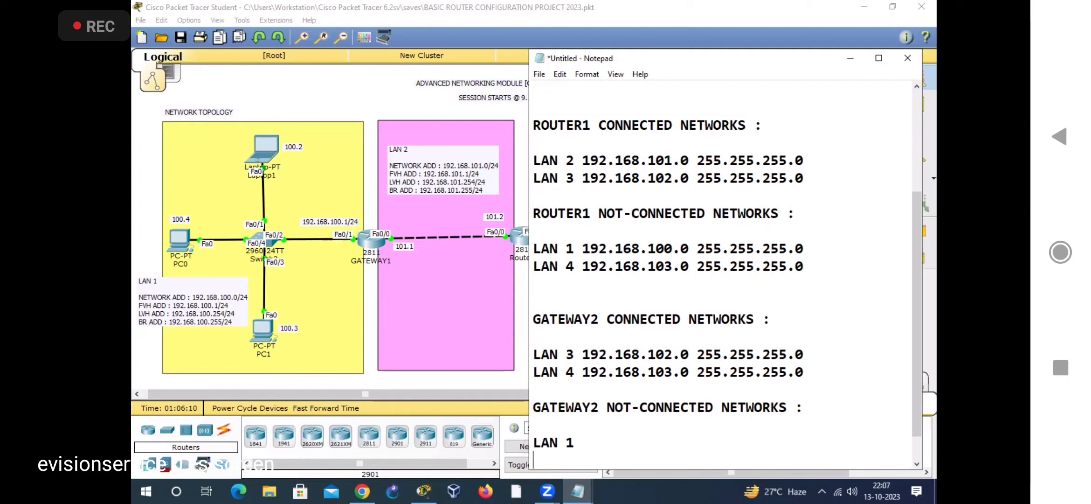
key(Return)
text(LAN 2)
Step: Complete GATEWAY2's not-connected entries with 192.168.100.0 255.255.255.0 for LAN 1 and 192.168.101.0 255.255.255.0 for LAN 2
click(607, 437)
text(192.168.10)
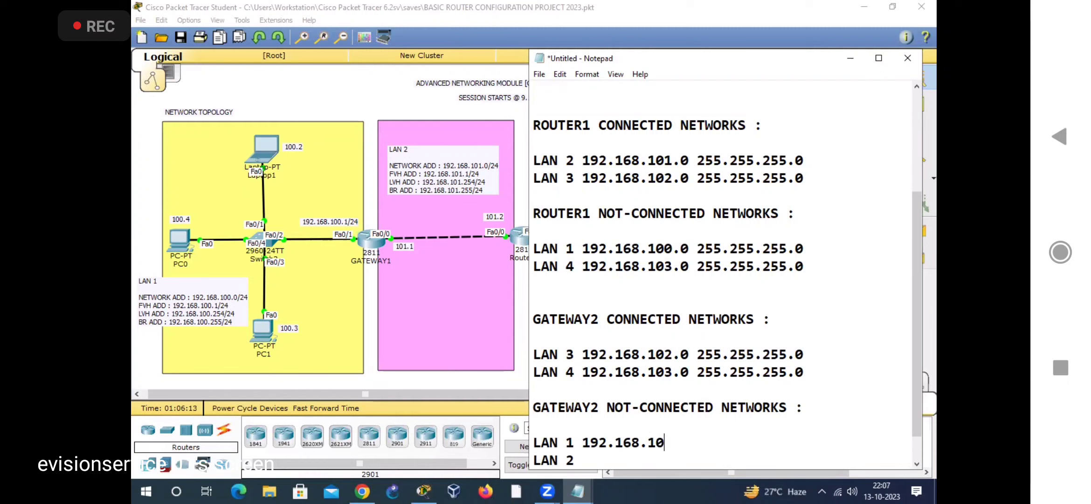
text(0.0 255.25)
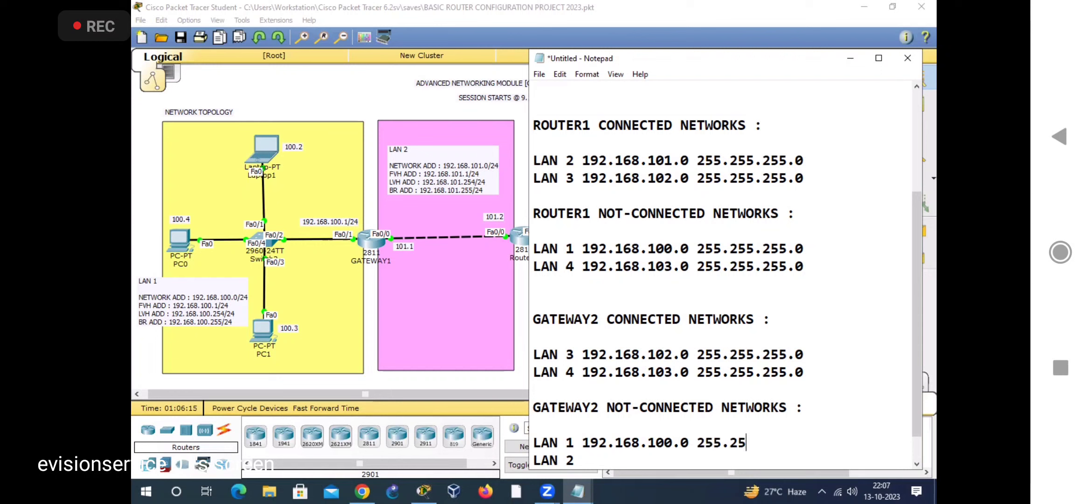
text(5.255.0)
key(Down)
text(192.168.101.0 )
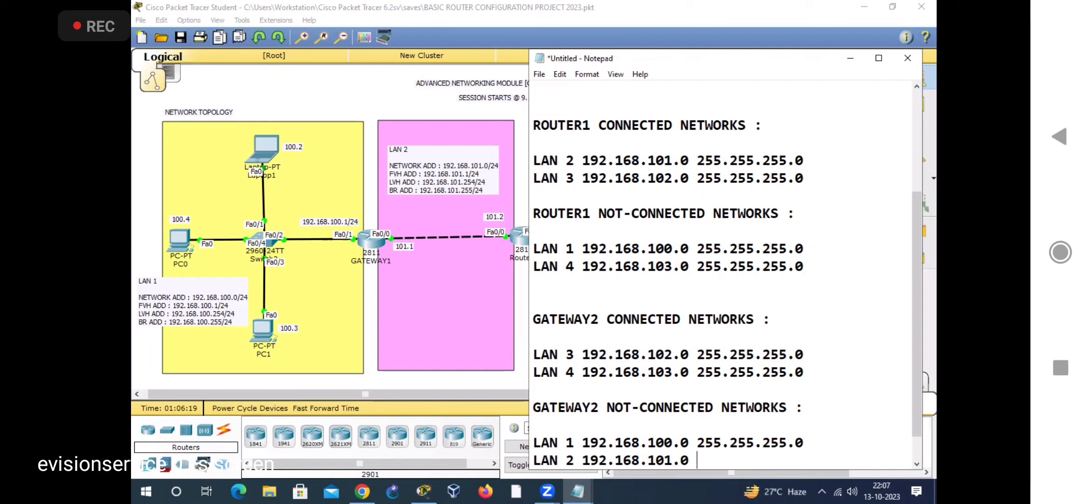
text(255.255.255.0)
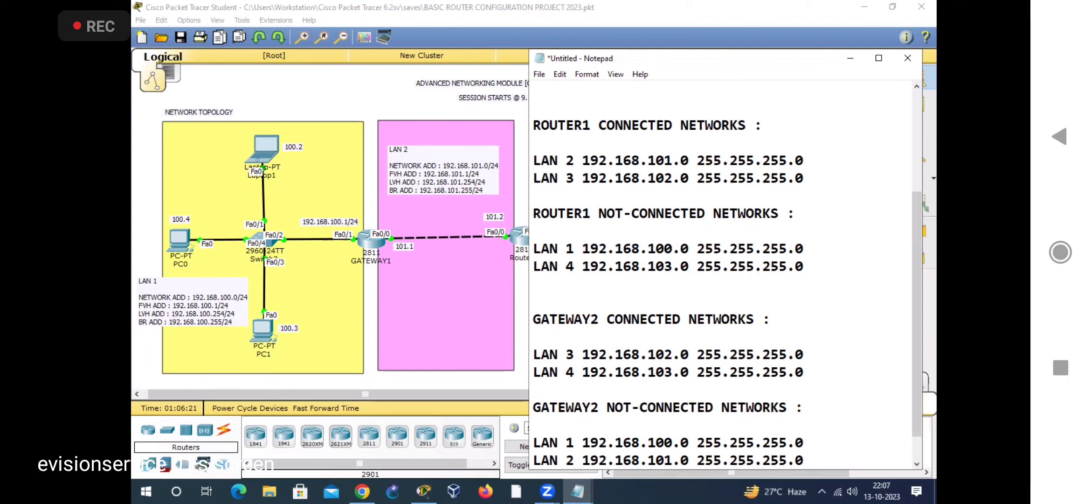
key(Down)
key(Down)
key(Down)
key(Down)
Step: Review the connected and not-connected lists for each router, examining GATEWAY1's headings and its not-connected LAN 3 entry
scroll(669, 436, up, 4)
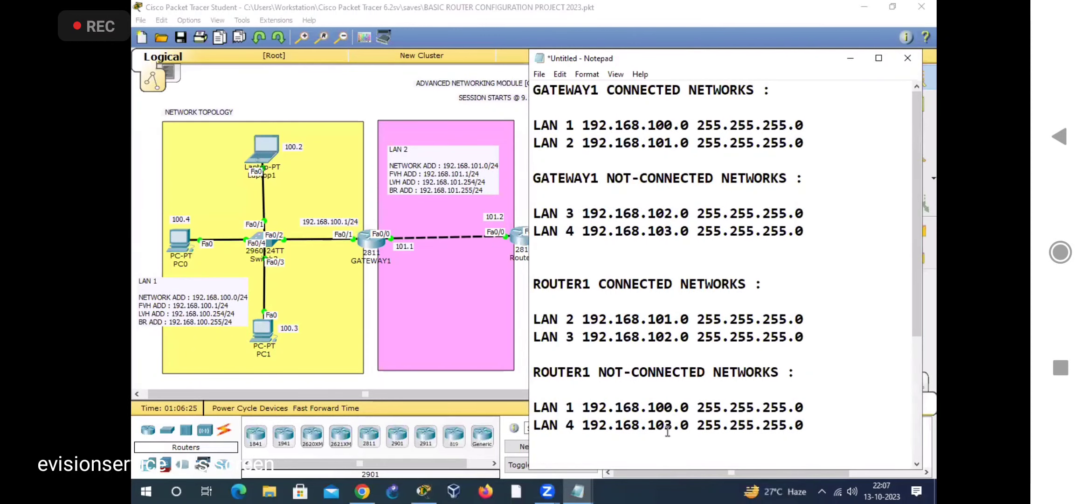
scroll(667, 432, down, 4)
scroll(664, 431, up, 4)
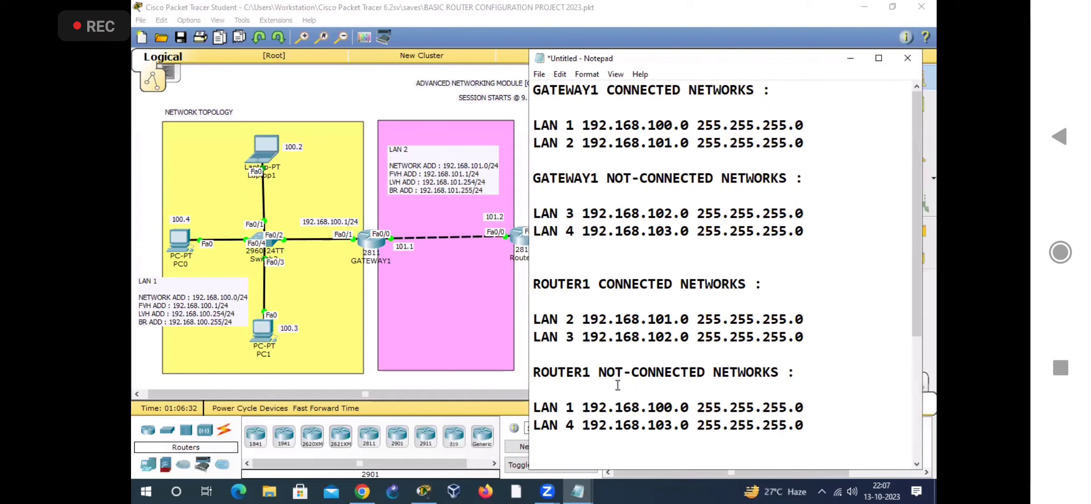
drag(640, 284, 517, 287)
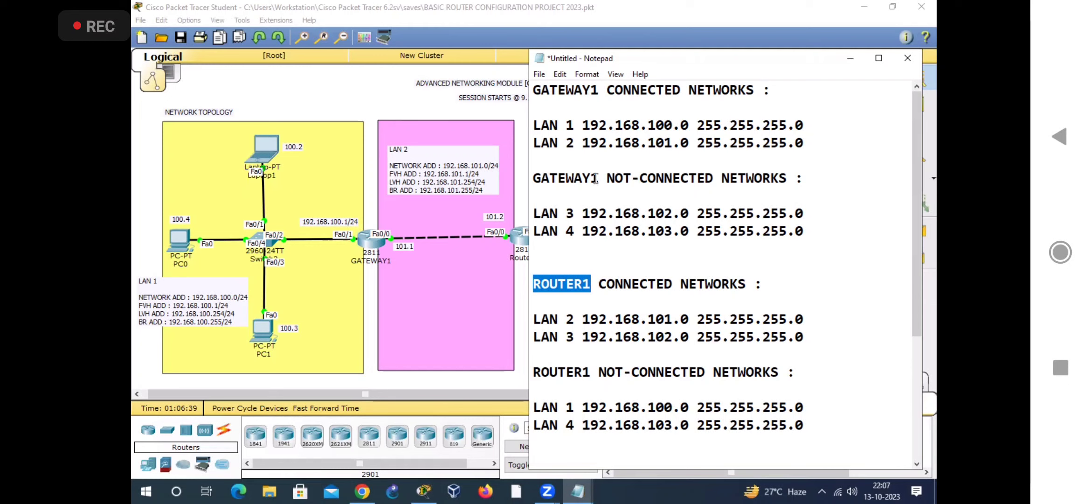
drag(681, 89, 608, 88)
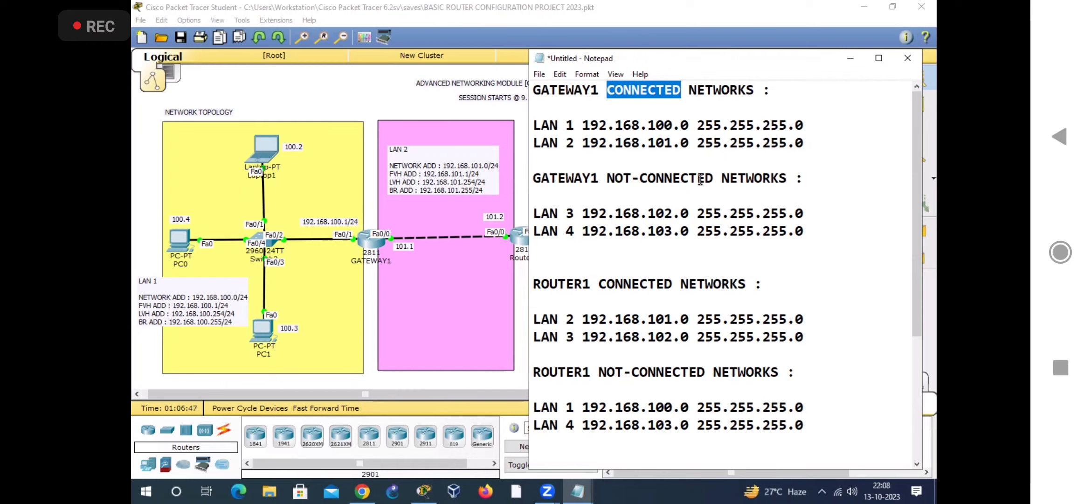
drag(607, 178, 713, 179)
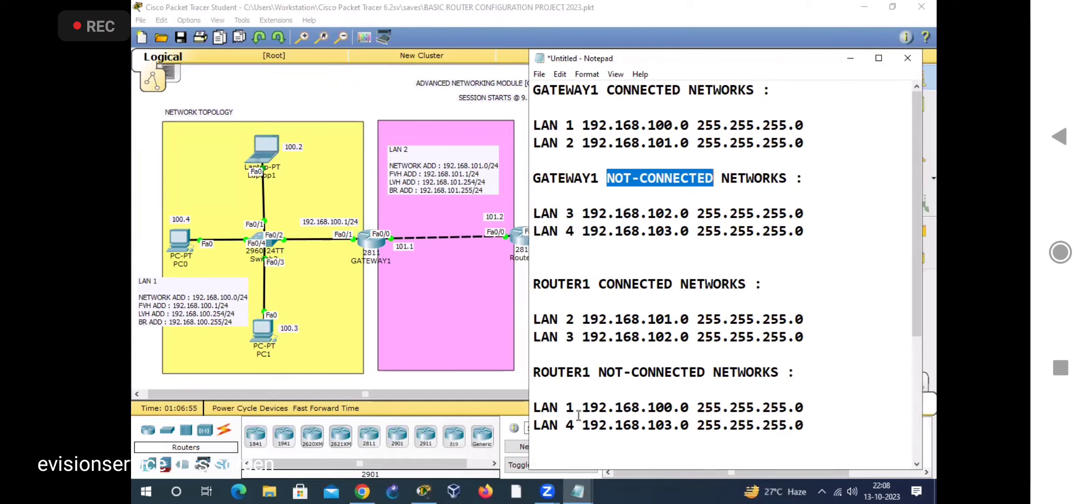
click(593, 241)
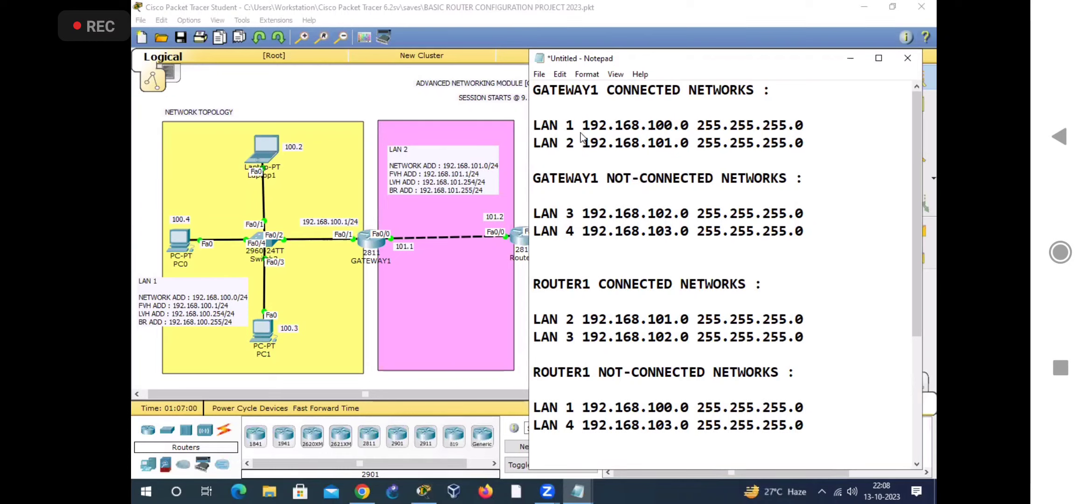
double_click(534, 177)
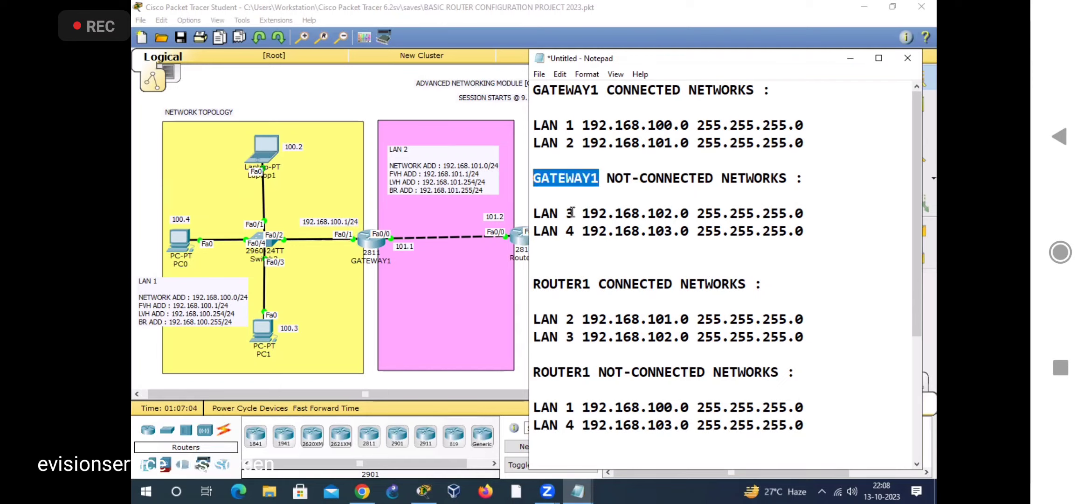
drag(574, 213, 532, 219)
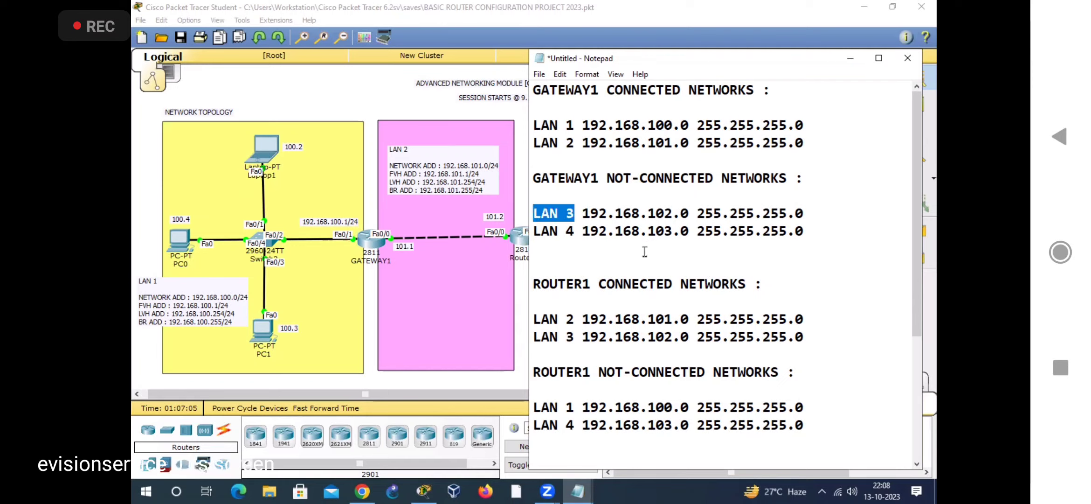
drag(607, 179, 713, 181)
drag(575, 213, 532, 219)
Step: Switch to Packet Tracer and annotate GATEWAY1 as "Source" and LAN 3 as "Dst", with arrows linking them and pointing at Router1
click(444, 24)
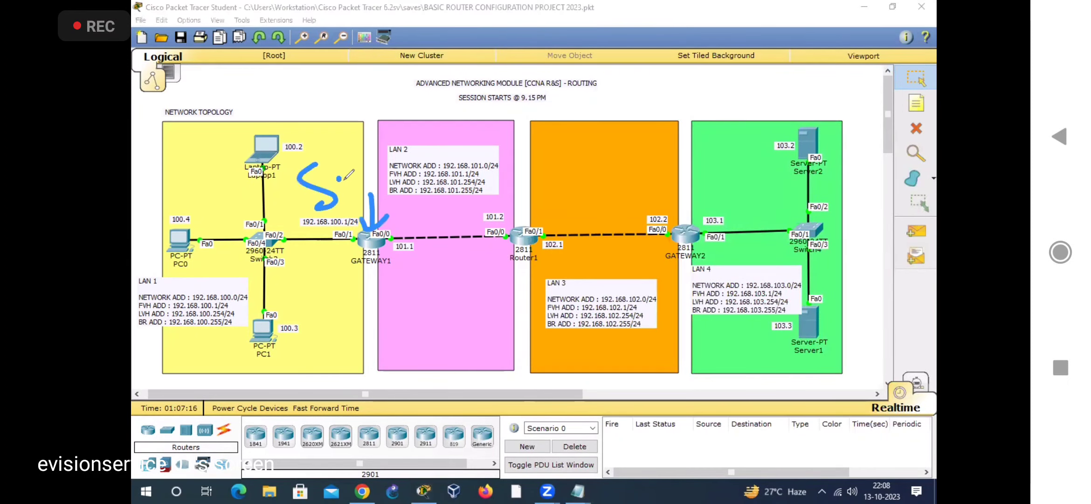
drag(342, 178, 361, 173)
mouse_move(362, 149)
mouse_down()
mouse_move(373, 164)
mouse_move(384, 142)
mouse_move(384, 161)
mouse_up()
mouse_move(392, 145)
mouse_down()
mouse_move(401, 112)
mouse_move(416, 148)
mouse_up()
drag(589, 274, 621, 280)
mouse_move(616, 243)
mouse_down()
mouse_move(620, 281)
mouse_move(644, 243)
mouse_up()
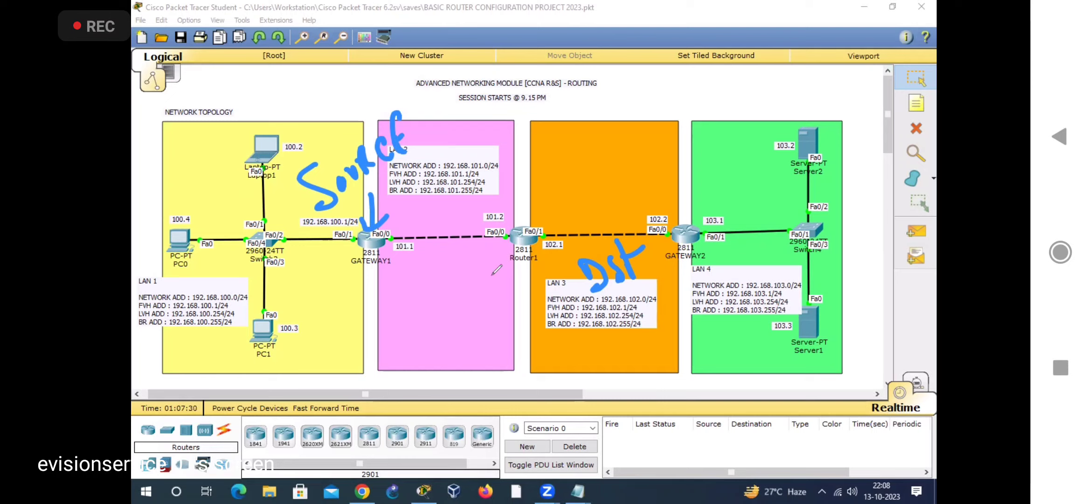
mouse_move(376, 234)
mouse_down()
mouse_move(573, 191)
mouse_move(602, 239)
mouse_move(590, 230)
mouse_up()
drag(484, 281, 512, 261)
mouse_move(497, 269)
mouse_down()
mouse_move(512, 263)
mouse_move(510, 281)
mouse_up()
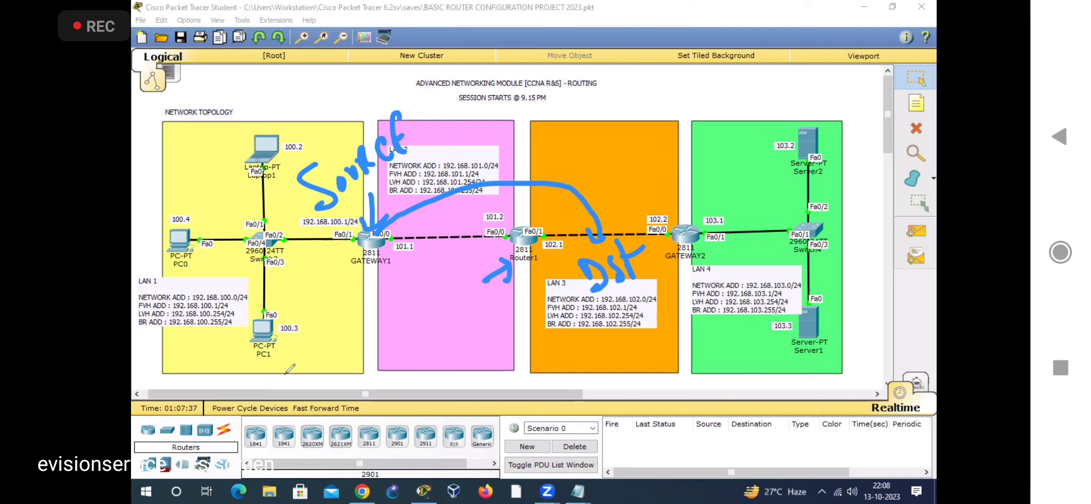
Step: Write "NEXT HOP IP" over the topology and circle Router1's 101.2 Fa0/0 interface as the next hop
mouse_move(254, 368)
mouse_down()
mouse_move(276, 327)
mouse_move(294, 358)
mouse_up()
mouse_move(295, 297)
mouse_down()
mouse_move(327, 326)
mouse_move(338, 281)
mouse_move(344, 321)
mouse_up()
mouse_move(313, 364)
mouse_down()
mouse_move(339, 349)
mouse_move(346, 360)
mouse_move(365, 342)
mouse_up()
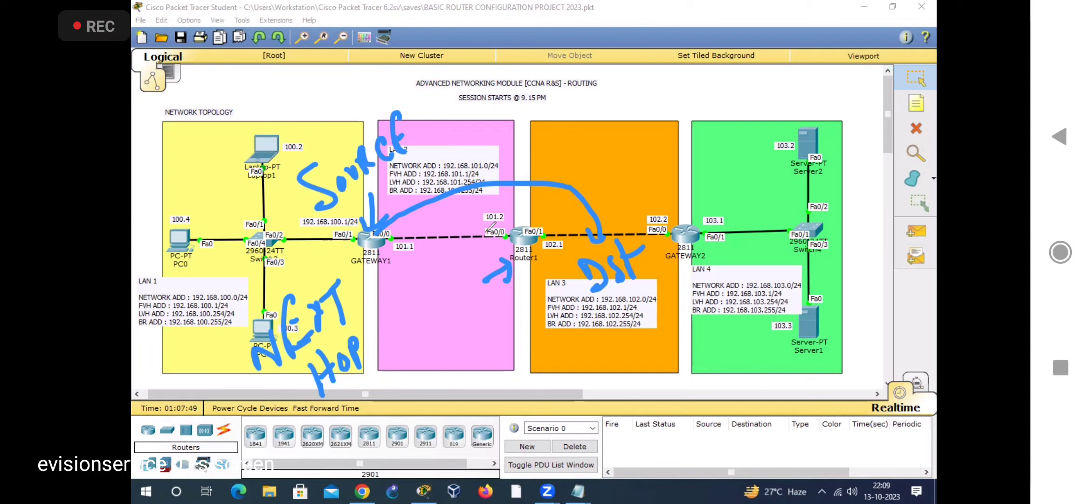
mouse_move(499, 231)
mouse_down()
mouse_move(480, 203)
mouse_move(491, 236)
mouse_up()
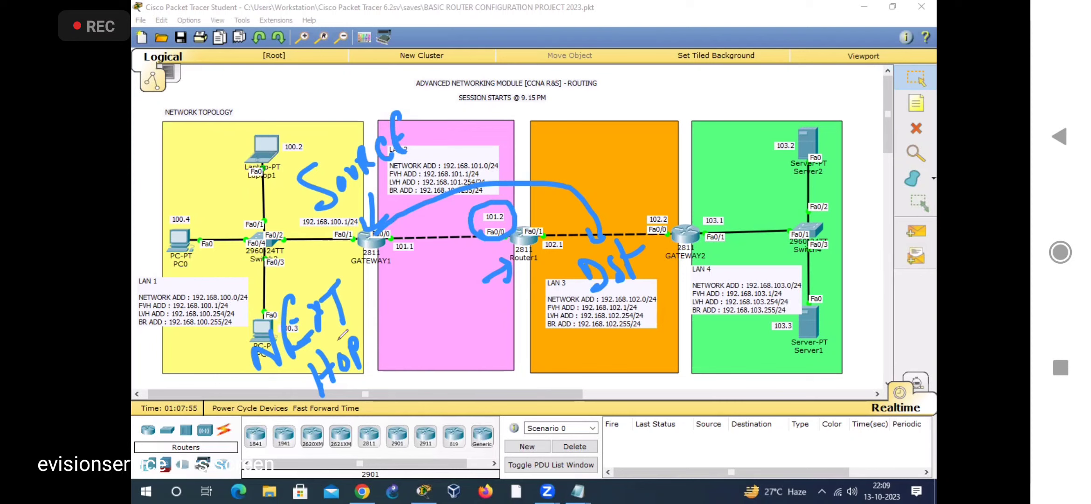
mouse_move(385, 339)
mouse_down()
mouse_move(388, 294)
mouse_move(394, 363)
mouse_move(411, 340)
mouse_move(377, 342)
mouse_up()
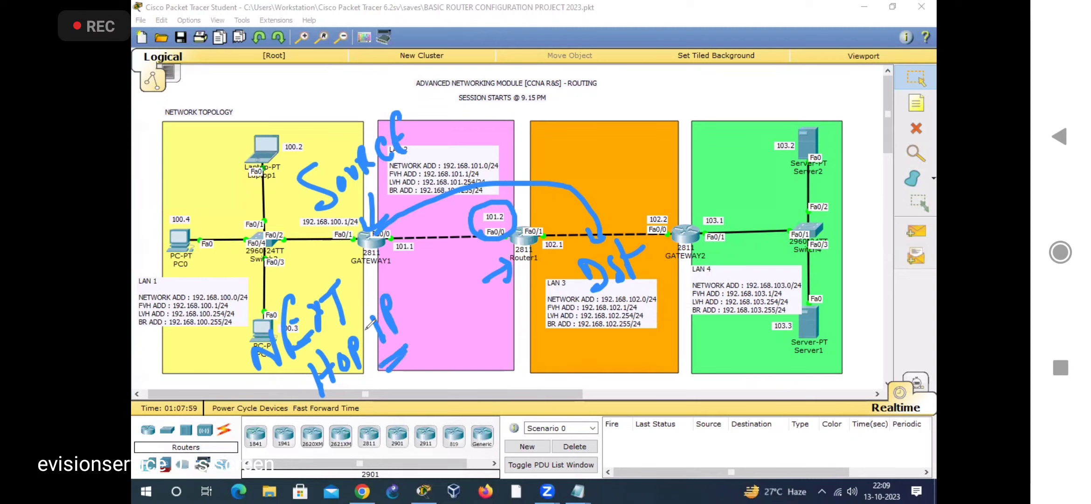
drag(539, 232, 524, 239)
drag(400, 344, 402, 348)
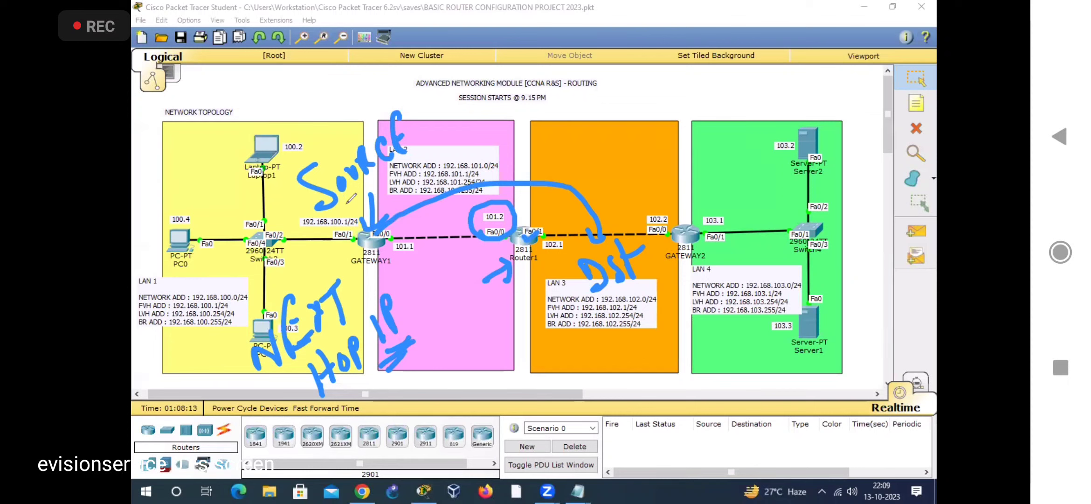
Step: Underline the Source and Dst labels, write "VIA" below Router1 with an arrow nearby, and clear all annotations
drag(330, 222, 388, 166)
drag(612, 300, 651, 271)
mouse_move(480, 300)
mouse_down()
mouse_move(489, 311)
mouse_move(509, 291)
mouse_move(513, 312)
mouse_move(536, 301)
mouse_up()
drag(496, 346, 535, 315)
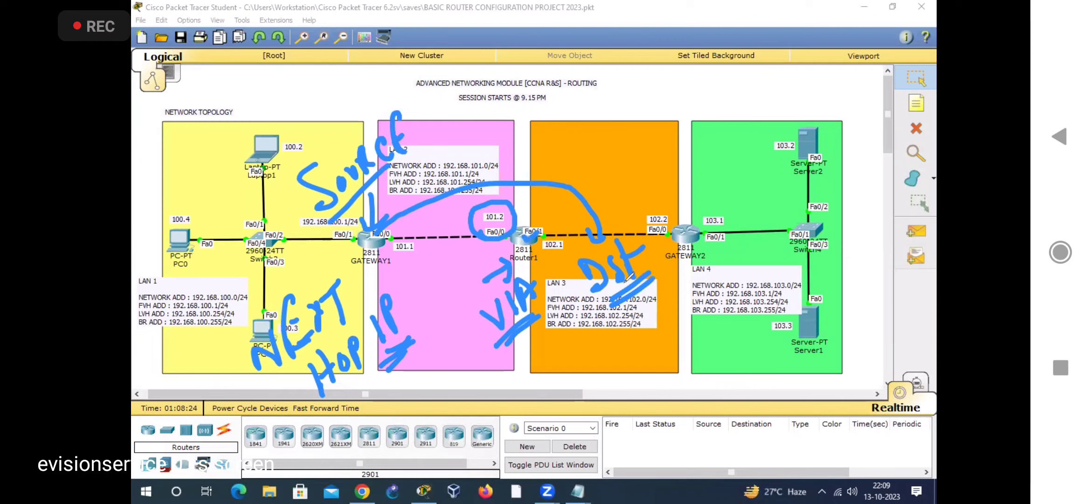
drag(436, 266, 455, 249)
drag(448, 237, 456, 260)
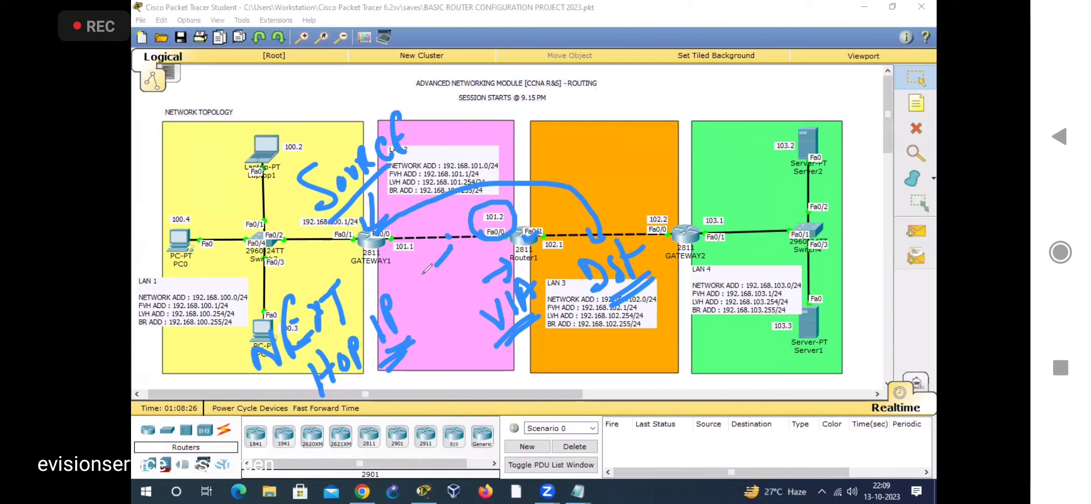
click(679, 52)
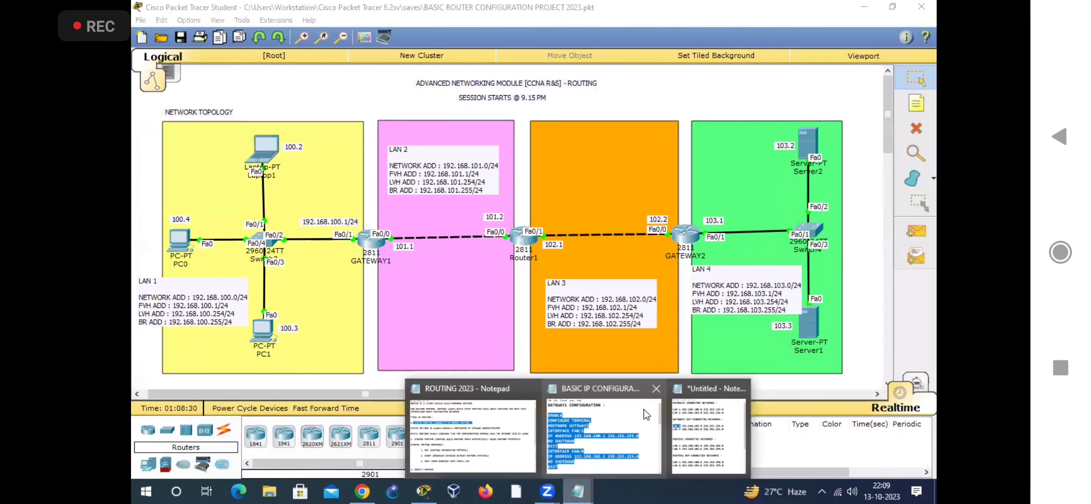
Step: Return to the untitled Notepad note, append next hop 192.168.101.2 to GATEWAY1's not-connected LAN 3 entry, and widen the window to fit it
click(681, 415)
click(605, 225)
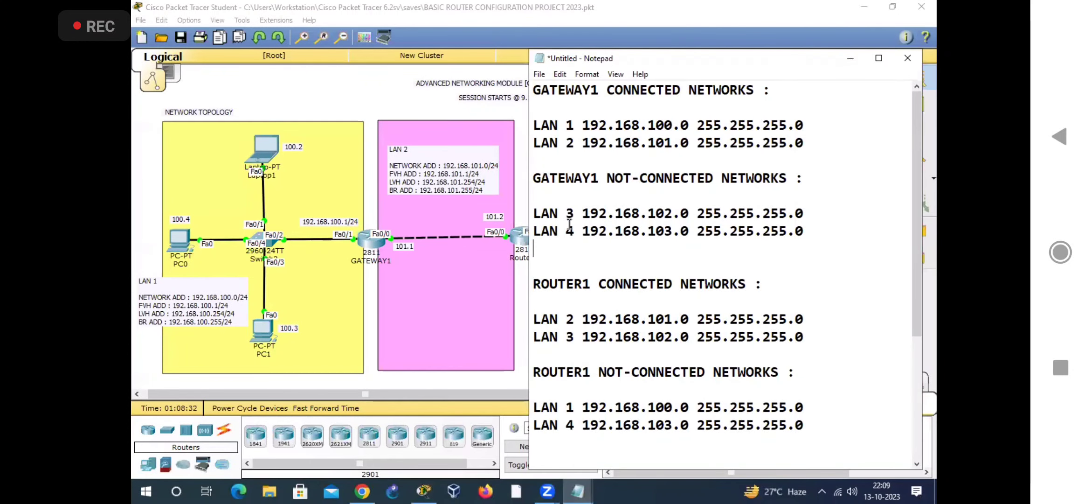
drag(533, 214, 811, 215)
text(192.1)
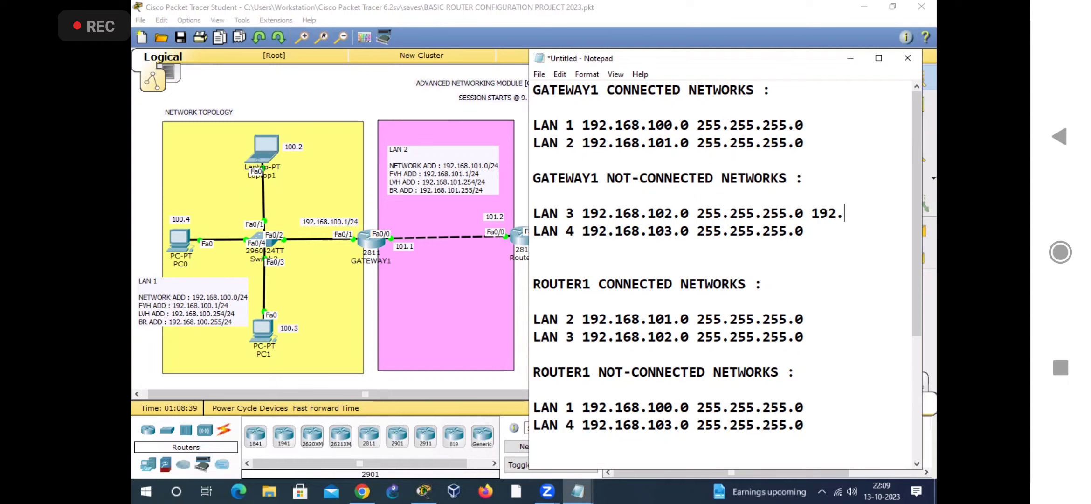
text(68.101.2)
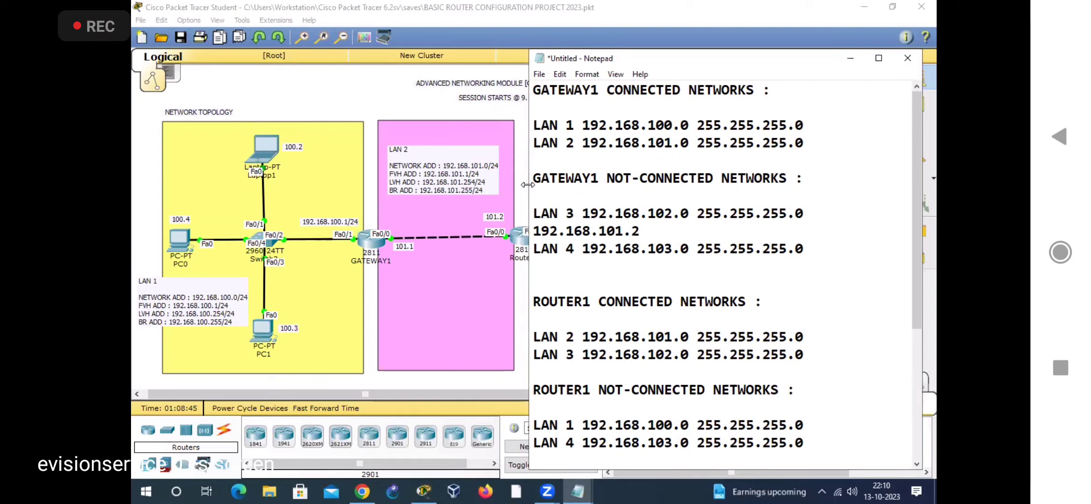
drag(527, 185, 509, 188)
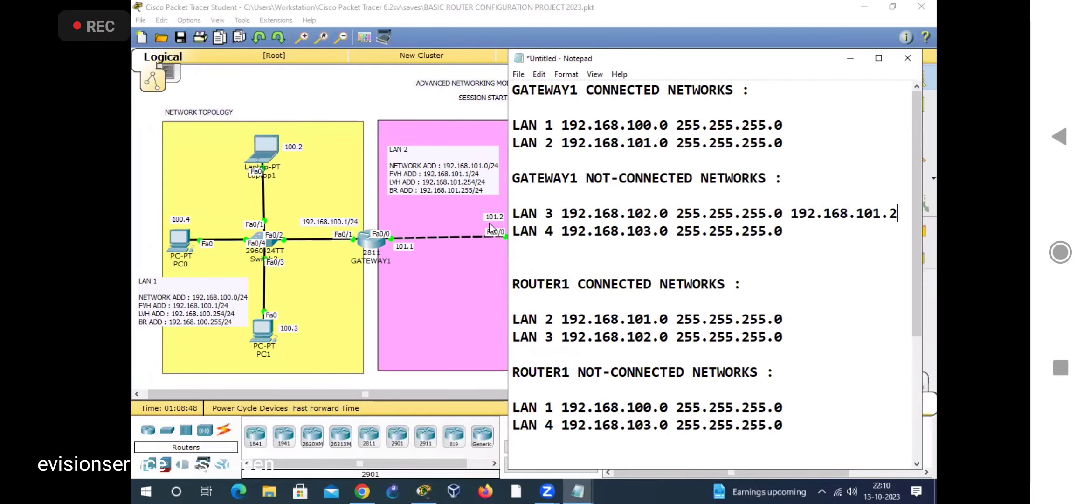
Step: Review the destination network and next hop in GATEWAY1's LAN 3 entry, and locate its LAN 4 entry
drag(562, 210, 670, 212)
drag(792, 212, 898, 214)
click(765, 266)
drag(513, 179, 577, 180)
drag(555, 231, 512, 232)
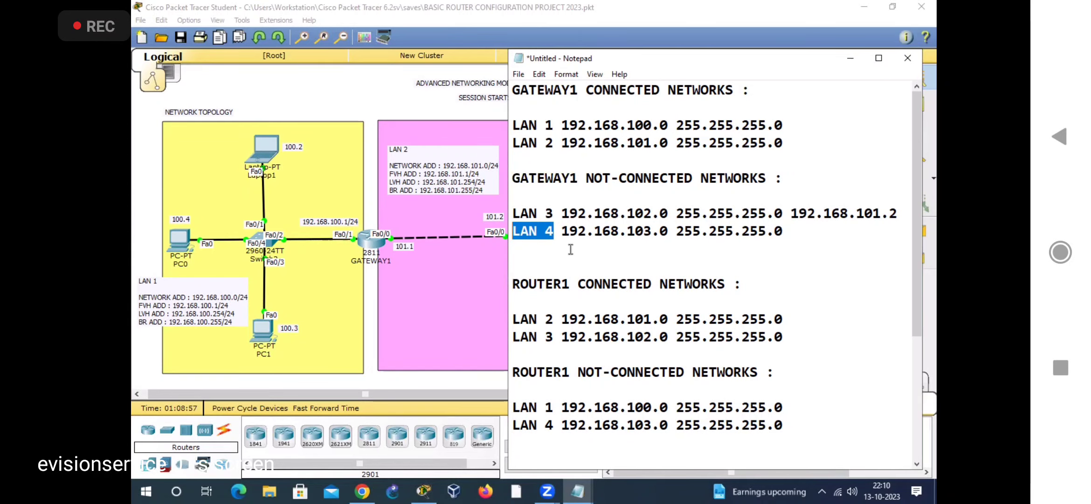
Step: Switch to Packet Tracer and annotate GATEWAY1 as "Source" with an arrow and LAN 4 as "Dst"
click(441, 54)
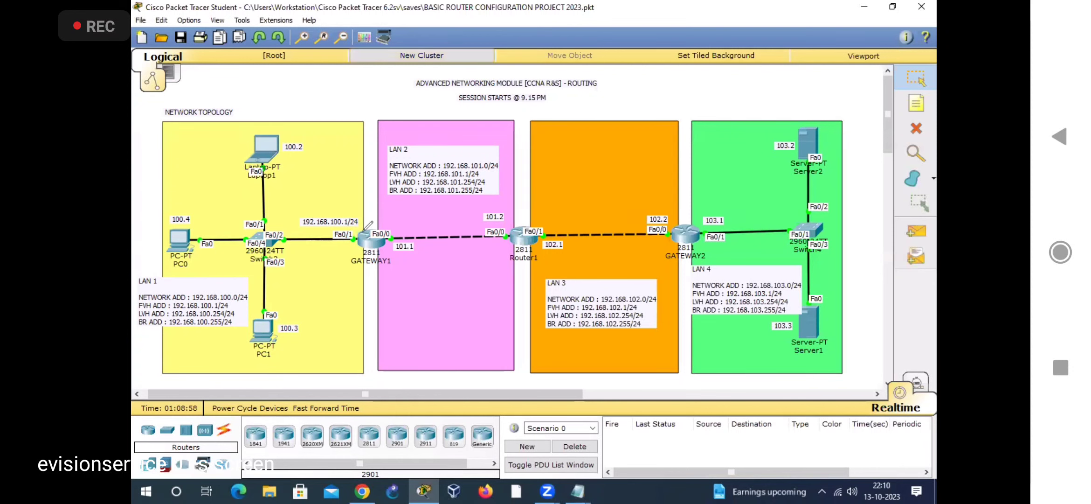
drag(374, 188, 375, 234)
drag(364, 222, 392, 213)
drag(333, 175, 329, 225)
mouse_move(346, 192)
mouse_down()
mouse_move(348, 202)
mouse_move(350, 193)
mouse_up()
mouse_move(356, 182)
mouse_down()
mouse_move(373, 187)
mouse_move(402, 169)
mouse_move(418, 140)
mouse_up()
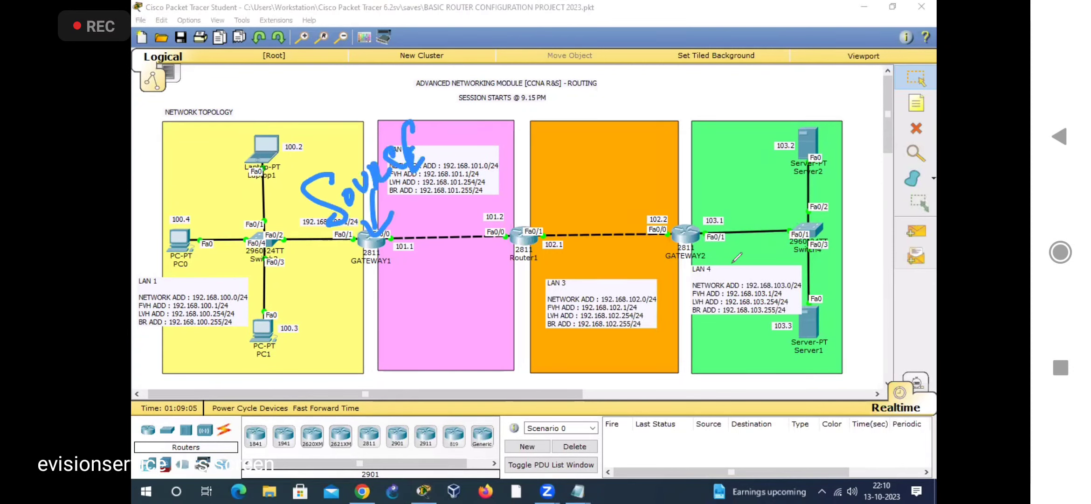
drag(733, 233, 735, 260)
mouse_move(734, 236)
mouse_down()
mouse_move(738, 258)
mouse_move(755, 260)
mouse_up()
drag(754, 215, 786, 259)
drag(791, 214, 775, 262)
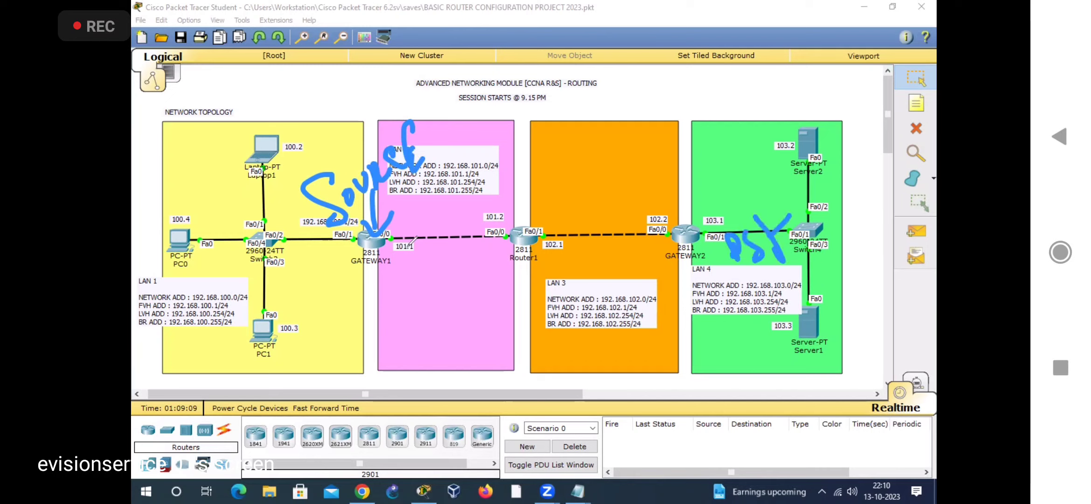
Step: Draw a path from GATEWAY1 to LAN 4, mark Router1's 101.2 interface with a circle and arrow, and clear the annotations
mouse_move(381, 237)
mouse_down()
mouse_move(399, 224)
mouse_move(768, 202)
mouse_move(809, 178)
mouse_up()
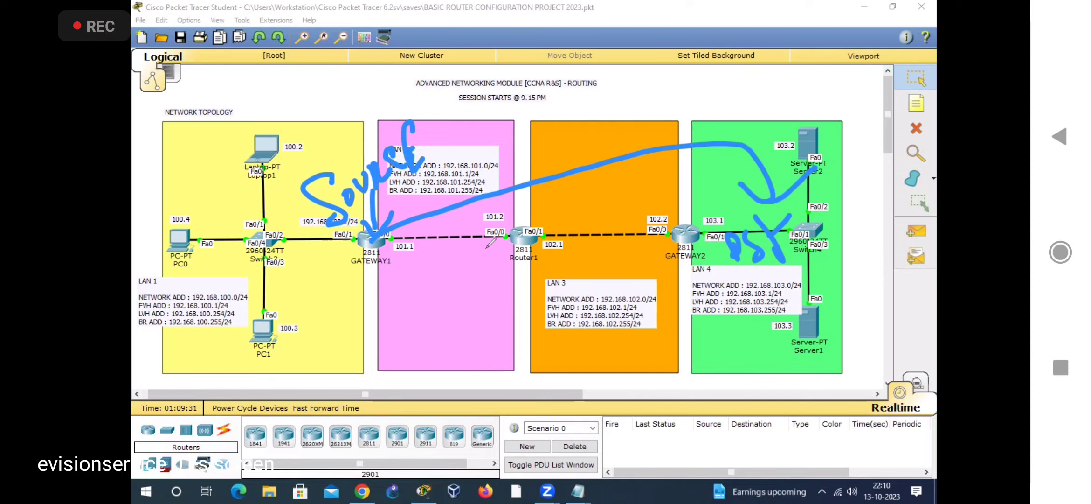
mouse_move(497, 242)
mouse_down()
mouse_move(482, 242)
mouse_move(512, 245)
mouse_up()
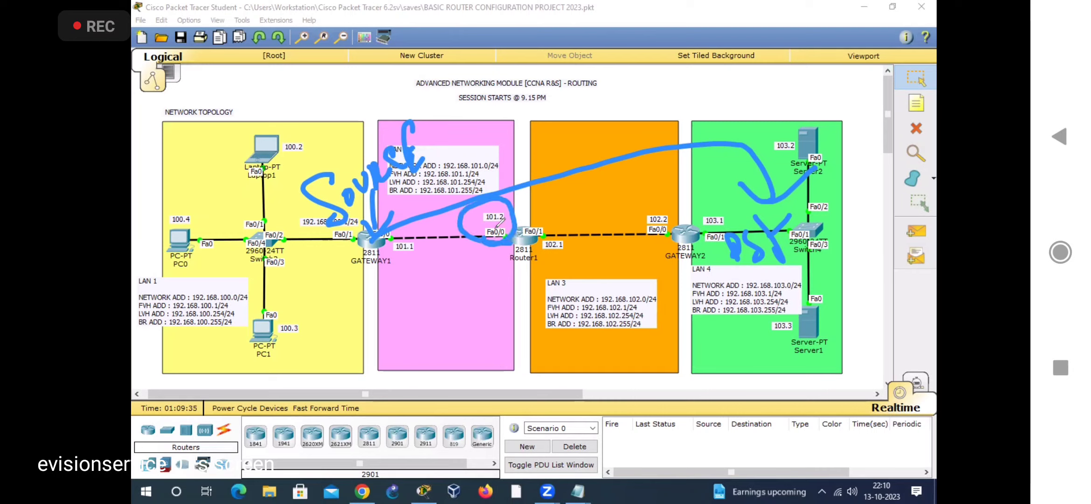
drag(466, 240, 438, 274)
mouse_move(447, 244)
mouse_down()
mouse_move(463, 248)
mouse_move(467, 271)
mouse_up()
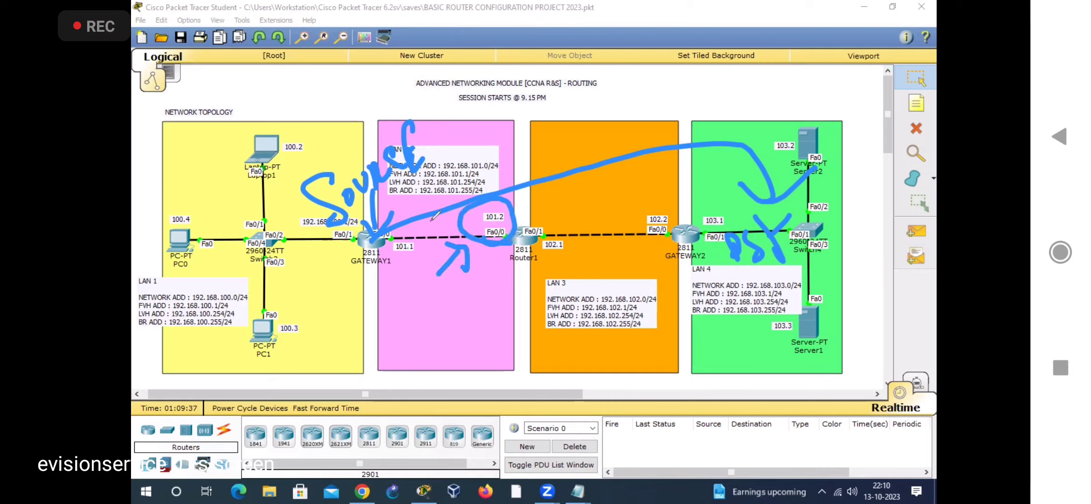
click(651, 55)
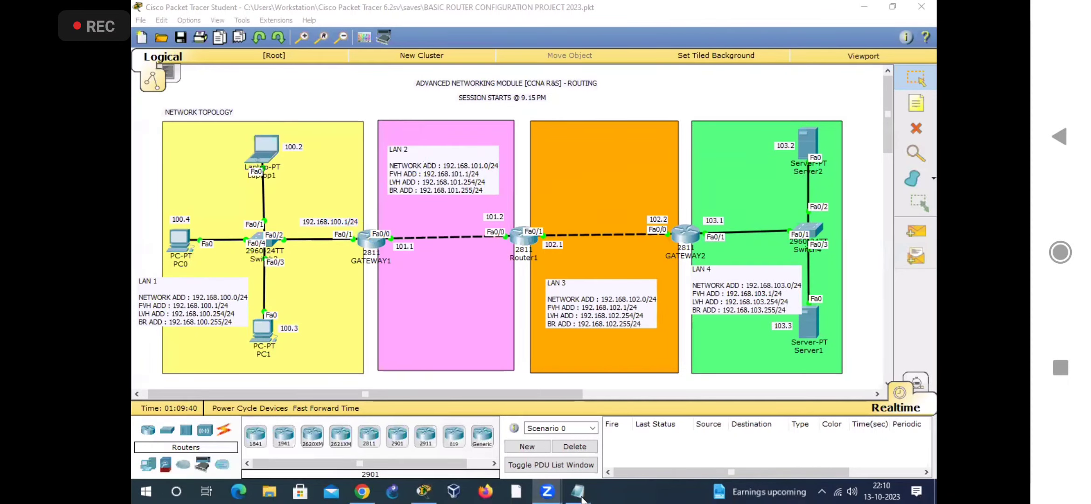
Step: Return to the untitled Notepad note and copy next hop 192.168.101.2 from GATEWAY1's LAN 3 entry to its LAN 4 entry
mouse_move(578, 491)
click(699, 434)
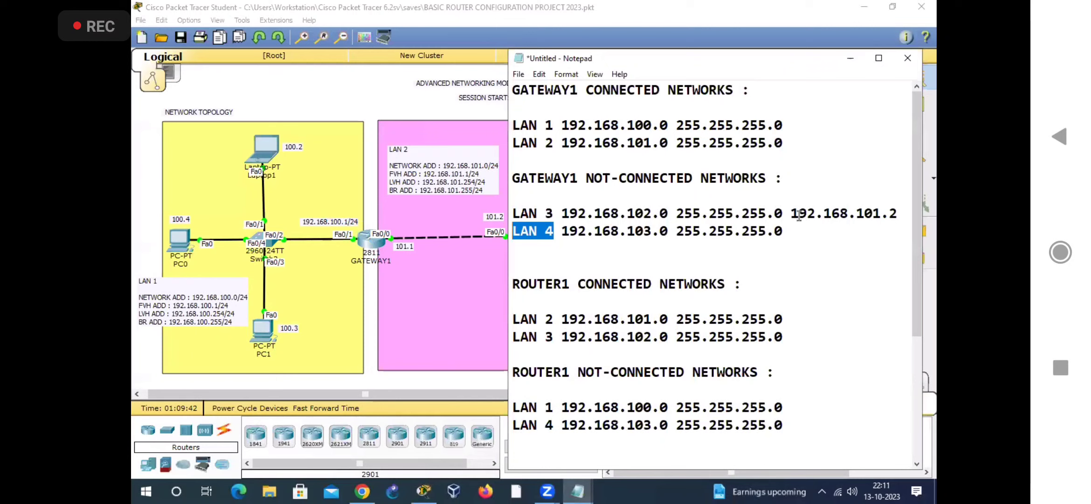
drag(793, 212, 899, 214)
key(ctrl+c)
click(807, 229)
key(ctrl+v)
click(574, 246)
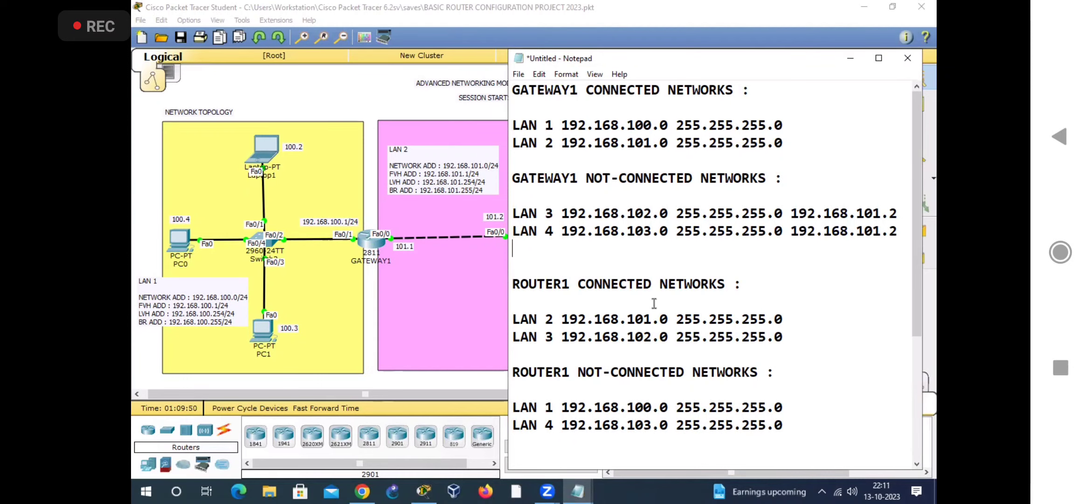
Step: Locate ROUTER1's not-connected LAN 1 entry, and switch to Packet Tracer to annotate Router1 as "SRC" with an arrow
scroll(606, 280, down, 2)
drag(513, 266, 576, 264)
drag(615, 297, 615, 313)
drag(580, 266, 684, 267)
drag(570, 265, 554, 301)
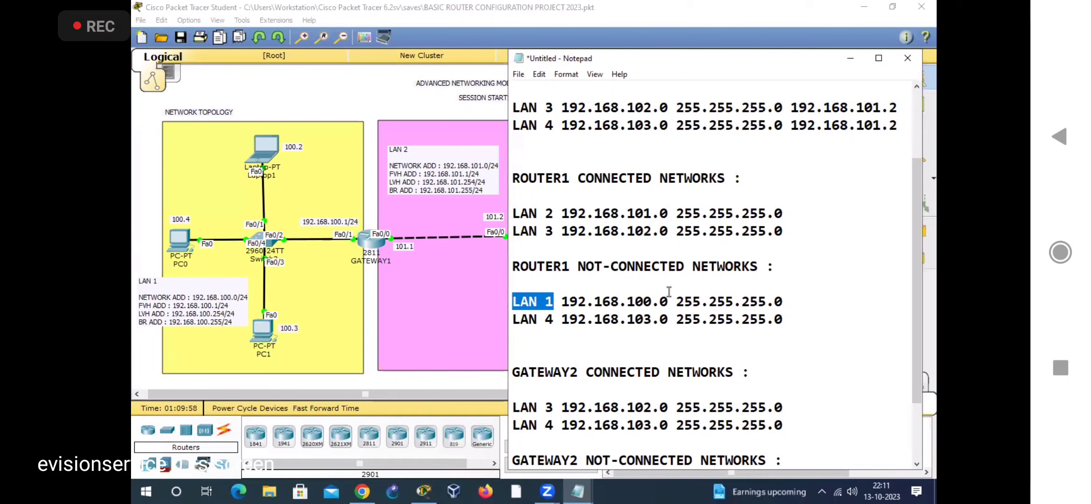
click(438, 33)
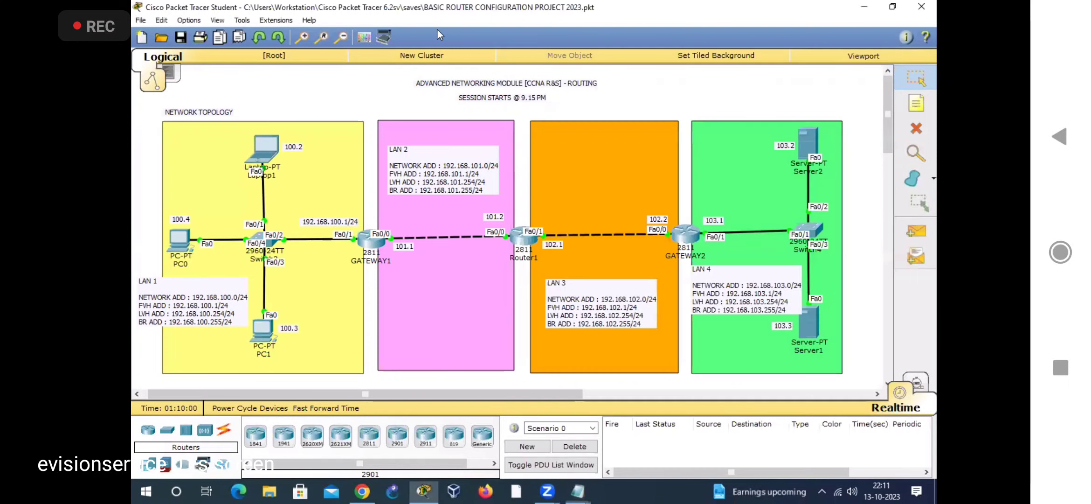
drag(522, 178, 524, 228)
drag(511, 218, 535, 211)
mouse_move(512, 144)
mouse_down()
mouse_move(510, 180)
mouse_move(541, 173)
mouse_up()
drag(535, 131, 565, 159)
mouse_move(566, 117)
mouse_down()
mouse_move(553, 127)
mouse_move(592, 145)
mouse_up()
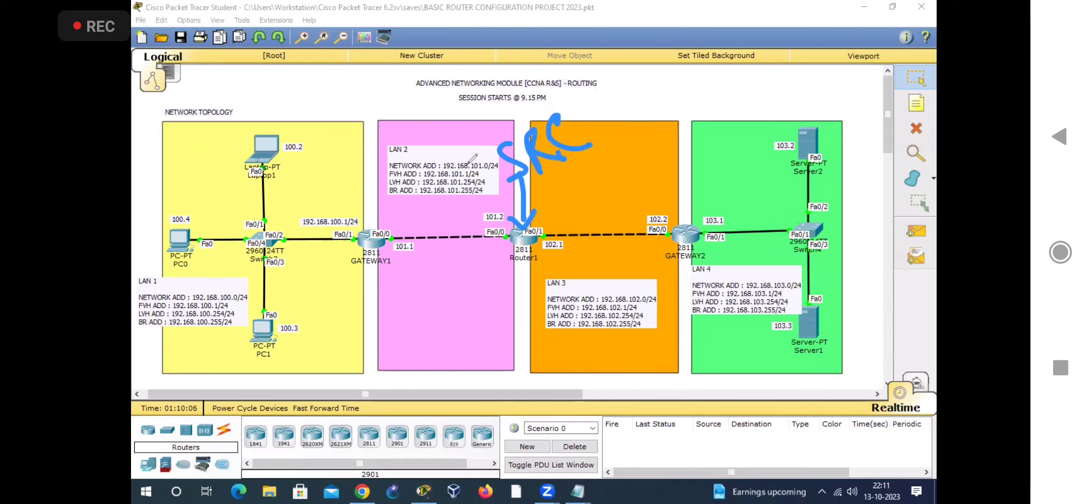
Step: Annotate LAN 1 as "Dst" with a path from Router1, and mark GATEWAY1 and its 101.1 interface
mouse_move(179, 241)
mouse_down()
mouse_move(182, 275)
mouse_move(194, 255)
mouse_up()
mouse_move(201, 205)
mouse_down()
mouse_move(217, 241)
mouse_move(227, 201)
mouse_up()
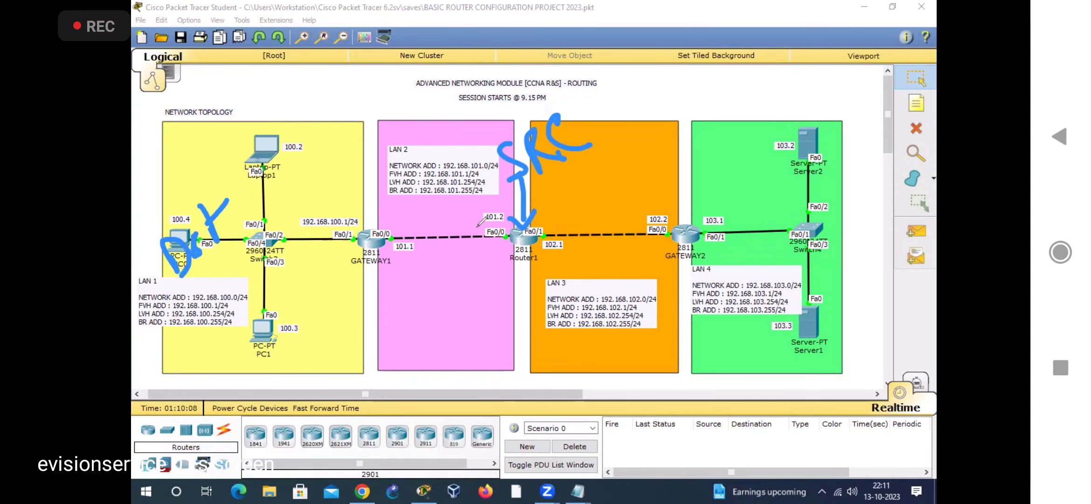
mouse_move(515, 228)
mouse_down()
mouse_move(485, 192)
mouse_move(296, 140)
mouse_move(254, 208)
mouse_move(302, 199)
mouse_up()
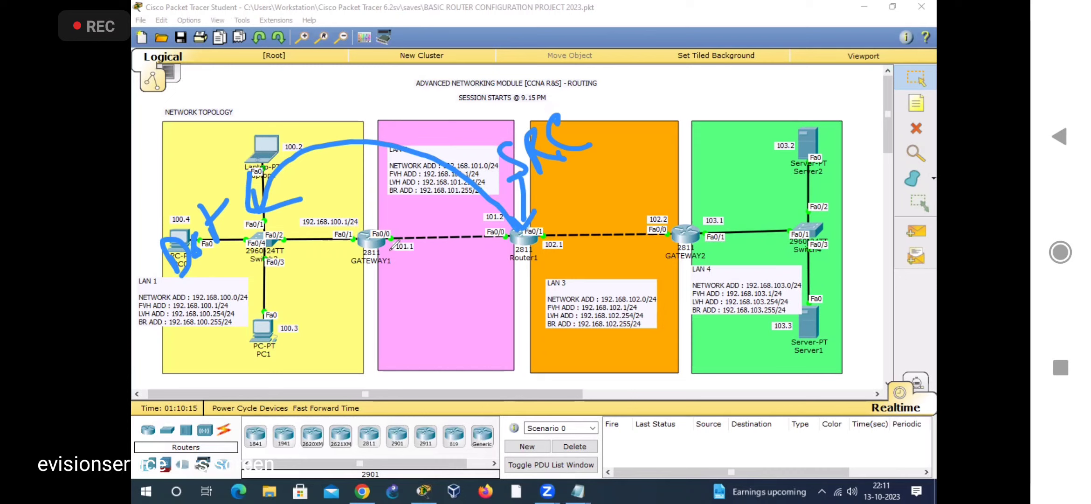
mouse_move(388, 248)
mouse_down()
mouse_move(431, 223)
mouse_move(386, 240)
mouse_up()
drag(356, 268, 388, 272)
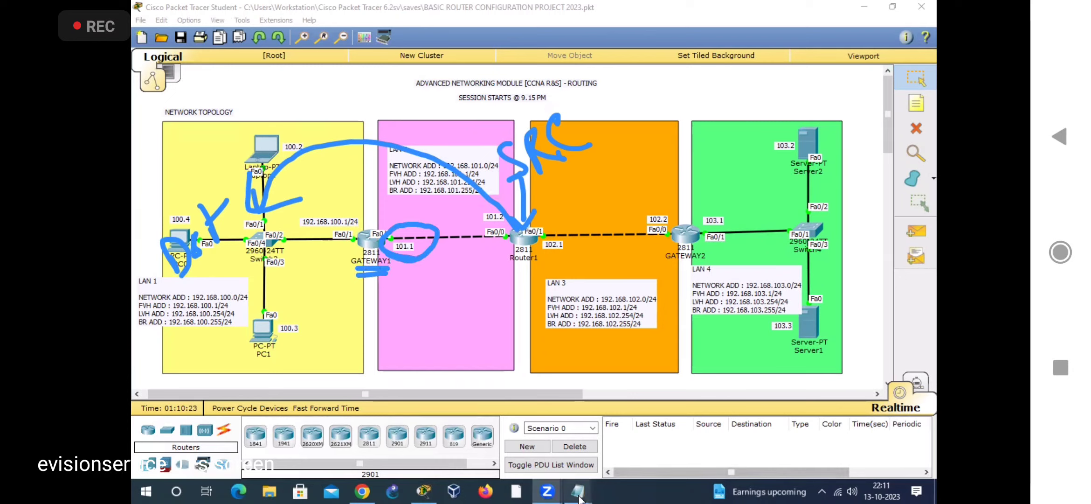
Step: Return to the Notepad note and append next hop 192.168.101.1 to ROUTER1's not-connected LAN 1 entry
mouse_move(578, 493)
click(700, 438)
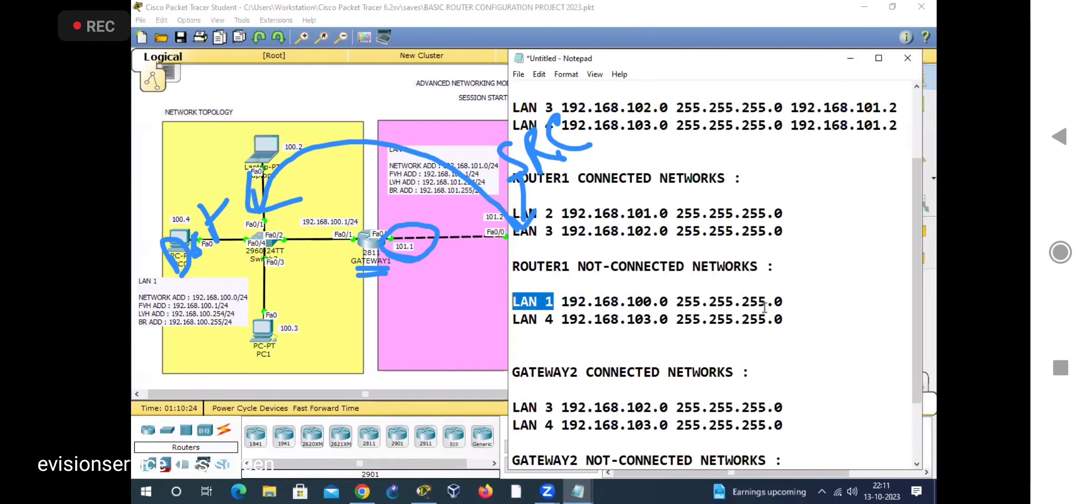
click(791, 301)
text(192.168.101.1)
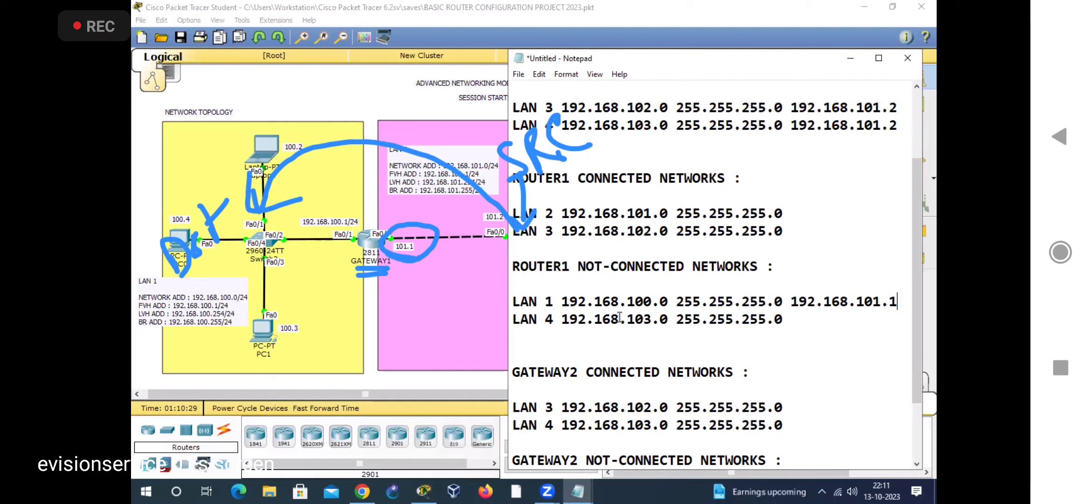
Step: Switch to Packet Tracer, trace Router1's path to LAN 4 as "Dst" with GATEWAY2's 102.2 interface circled, and clear the annotations
drag(570, 265, 512, 267)
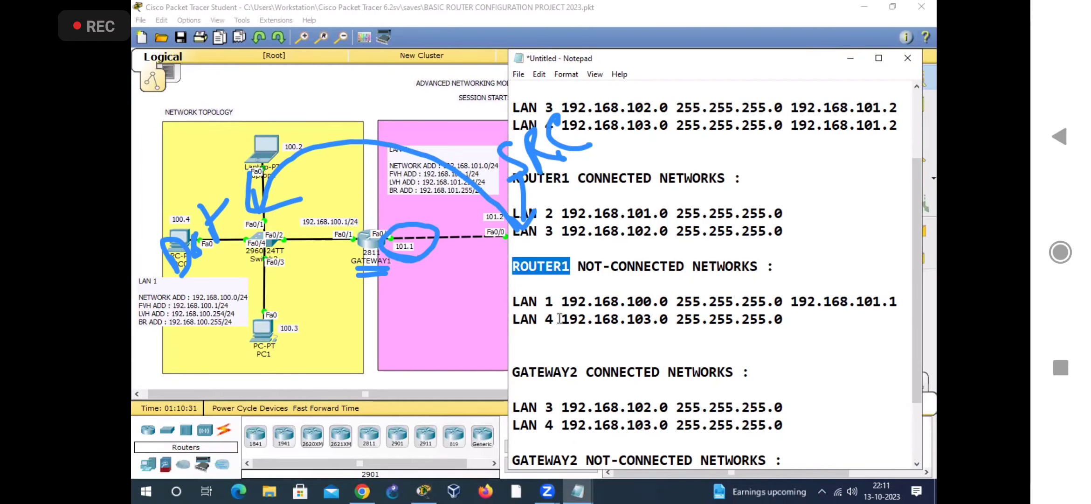
drag(561, 319, 507, 321)
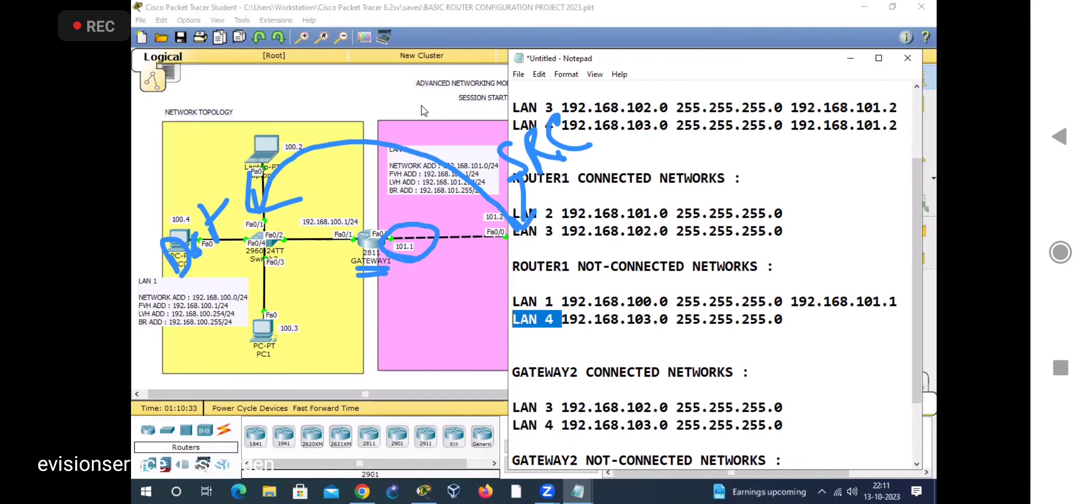
click(430, 36)
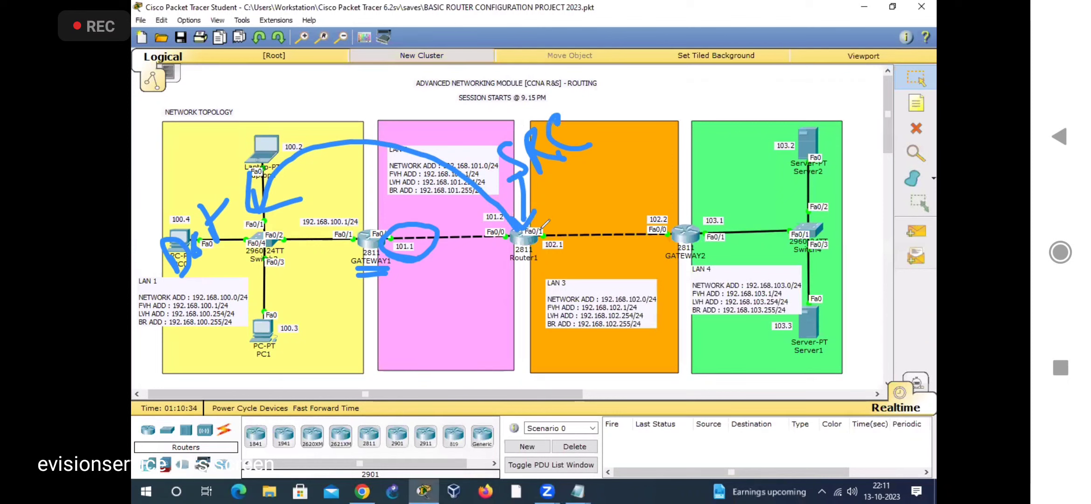
mouse_move(541, 230)
mouse_down()
mouse_move(726, 232)
mouse_move(786, 256)
mouse_move(803, 291)
mouse_up()
mouse_move(832, 223)
mouse_down()
mouse_move(852, 275)
mouse_move(844, 240)
mouse_up()
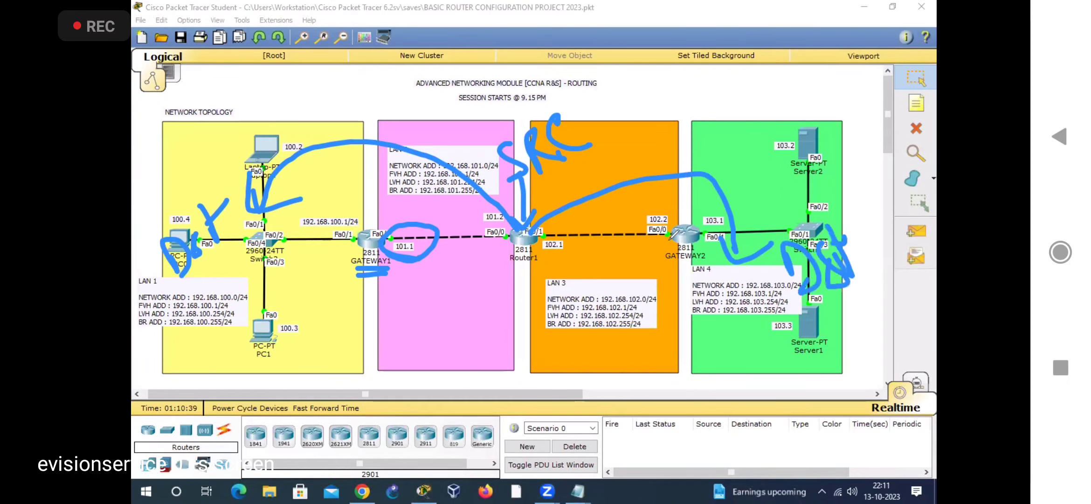
mouse_move(672, 235)
mouse_down()
mouse_move(620, 217)
mouse_move(669, 237)
mouse_up()
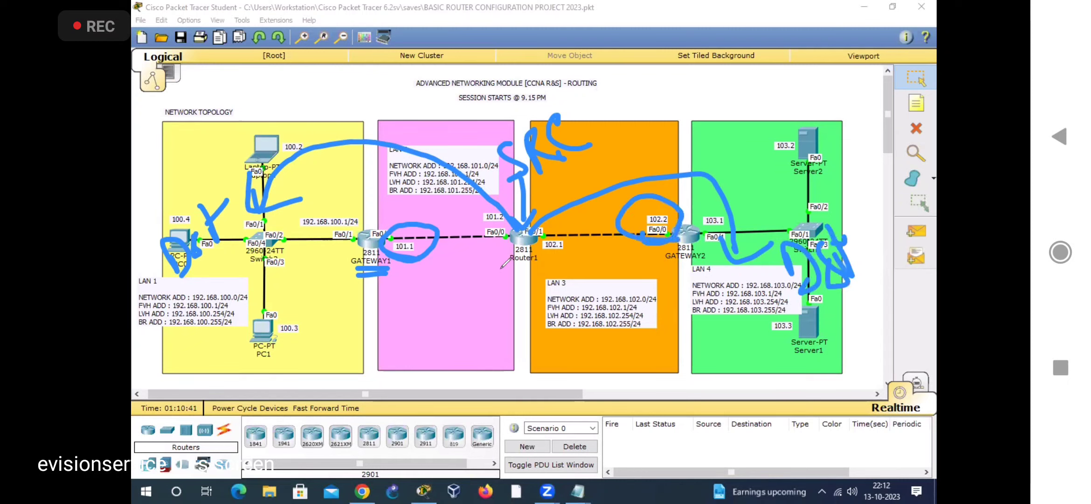
click(669, 52)
Step: Return to the Notepad note and append next hop 192.168.102.2 to ROUTER1's not-connected LAN 4 entry
click(578, 491)
click(697, 450)
click(786, 319)
text(192.168.102.2)
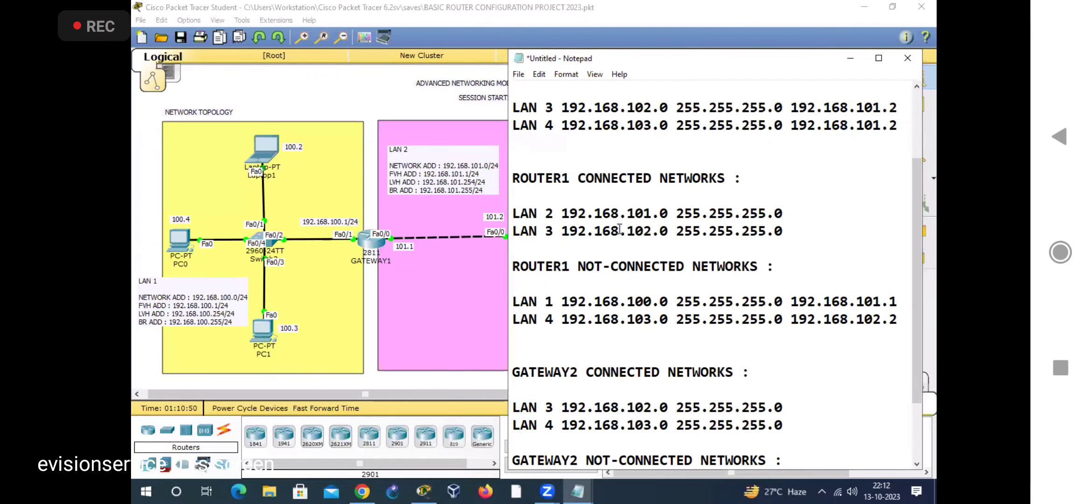
Step: Locate GATEWAY2's not-connected LAN 1 entry, and switch to Packet Tracer to annotate GATEWAY2 as "SRC" with an arrow
scroll(638, 293, down, 2)
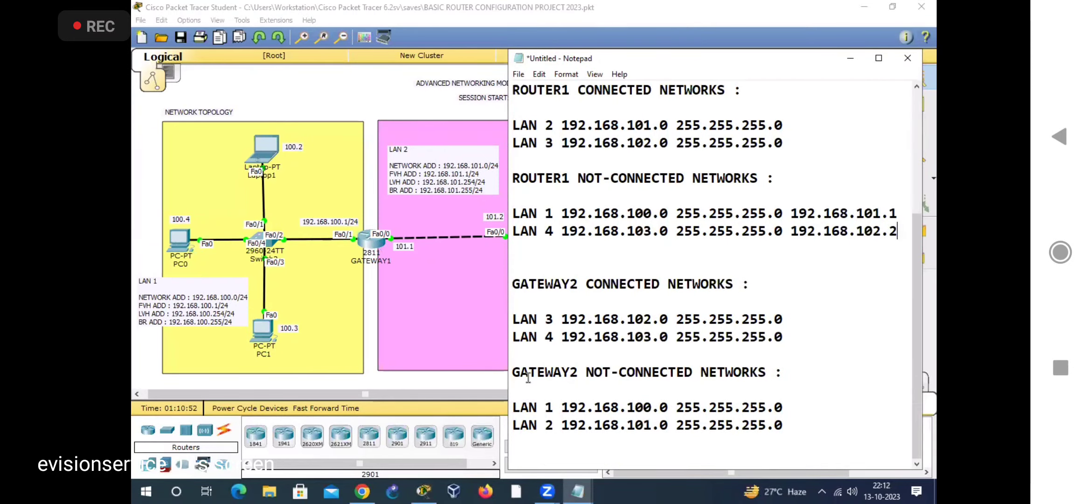
double_click(650, 369)
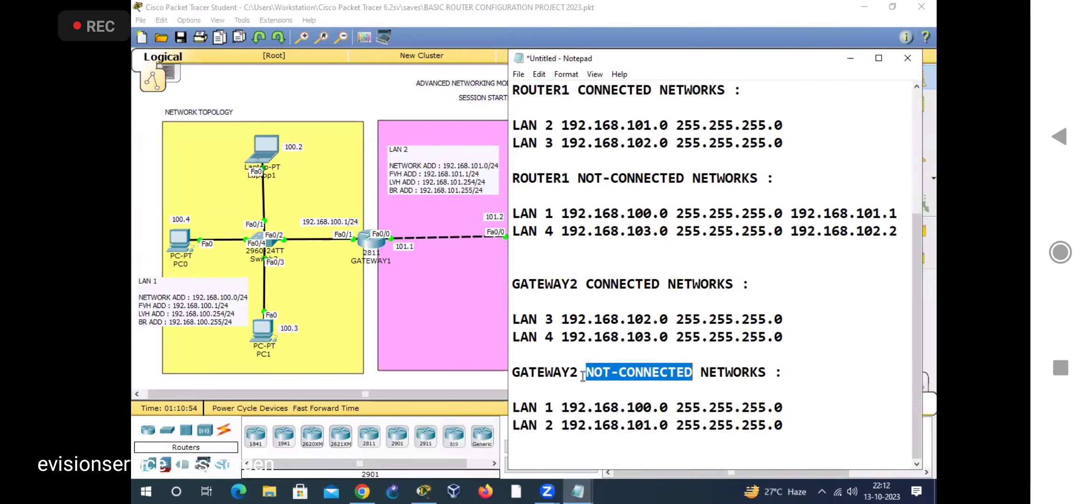
drag(583, 373, 501, 373)
drag(554, 407, 504, 406)
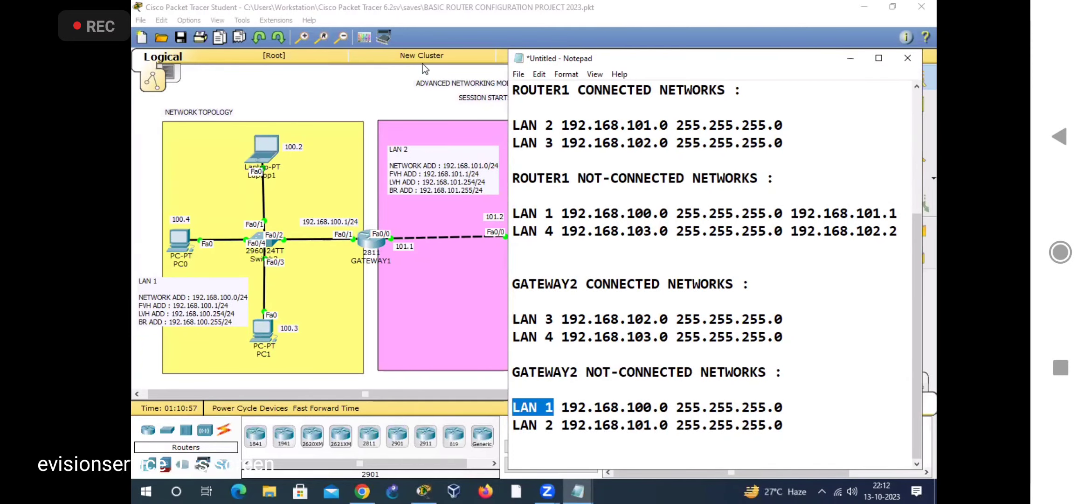
drag(686, 174, 684, 217)
mouse_move(674, 207)
mouse_down()
mouse_move(678, 217)
mouse_move(699, 204)
mouse_up()
drag(677, 123, 676, 159)
drag(683, 106, 695, 145)
drag(712, 88, 756, 129)
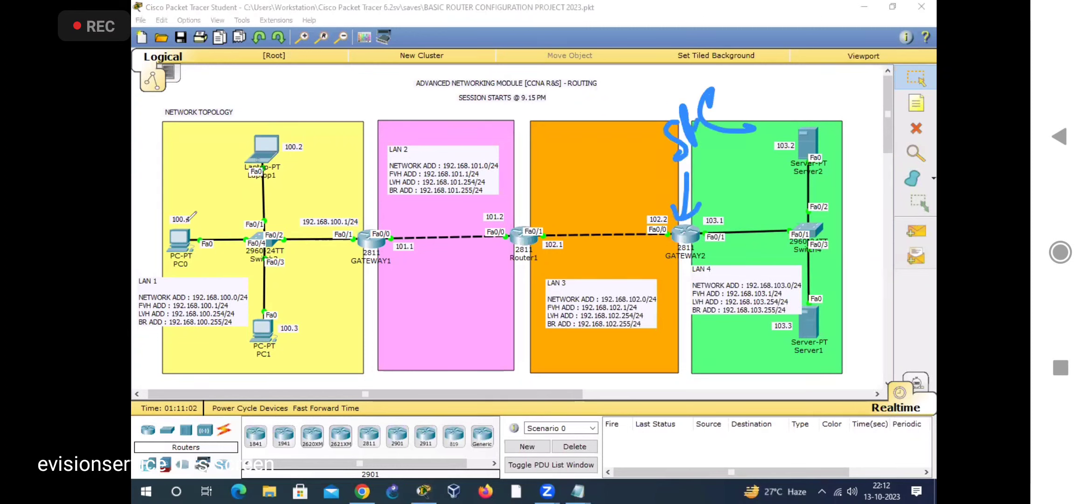
Step: Annotate LAN 1 as "Dst" with a path from GATEWAY2, and circle Router1's 102.1 interface
drag(192, 230, 198, 268)
drag(187, 219, 189, 265)
drag(231, 208, 219, 239)
drag(225, 186, 241, 229)
drag(266, 191, 238, 212)
mouse_move(676, 219)
mouse_down()
mouse_move(648, 207)
mouse_move(291, 191)
mouse_move(311, 201)
mouse_up()
mouse_move(295, 154)
mouse_down()
mouse_move(285, 186)
mouse_move(337, 205)
mouse_up()
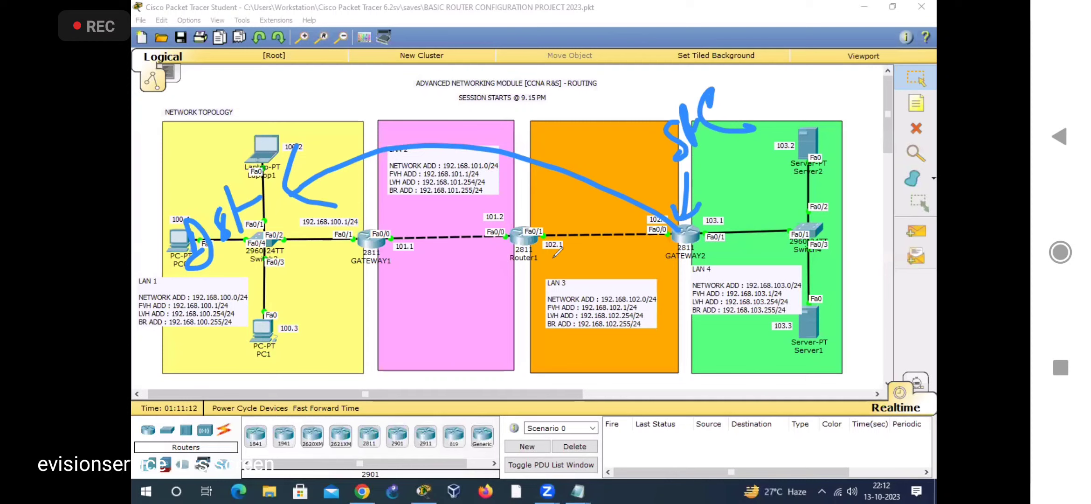
mouse_move(537, 254)
mouse_down()
mouse_move(573, 252)
mouse_move(561, 256)
mouse_up()
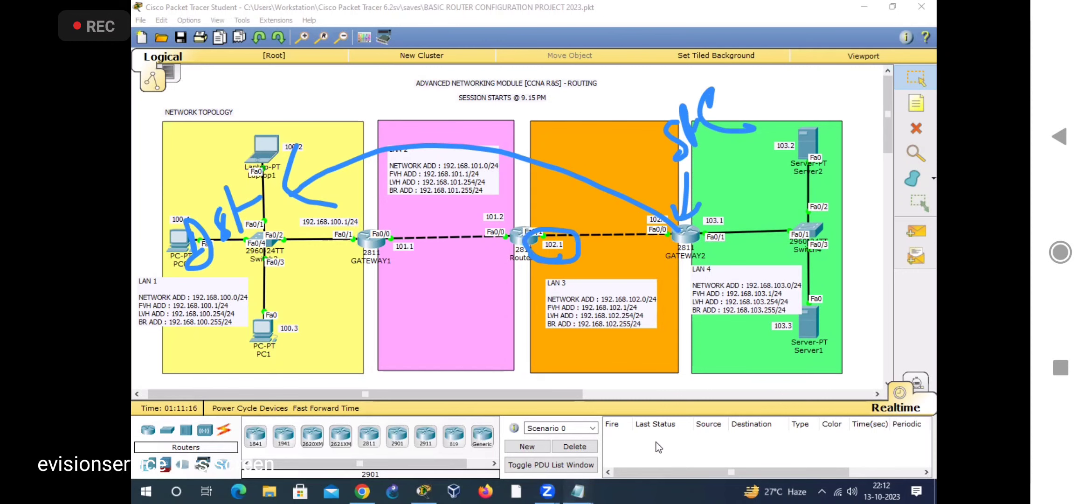
Step: Return to the Notepad note and append next hop 192.168.102.1 to GATEWAY2's not-connected LAN 1 entry
mouse_move(579, 492)
click(779, 400)
click(793, 407)
text(192.168.100.0 255.255.255.0 192.168.102.)
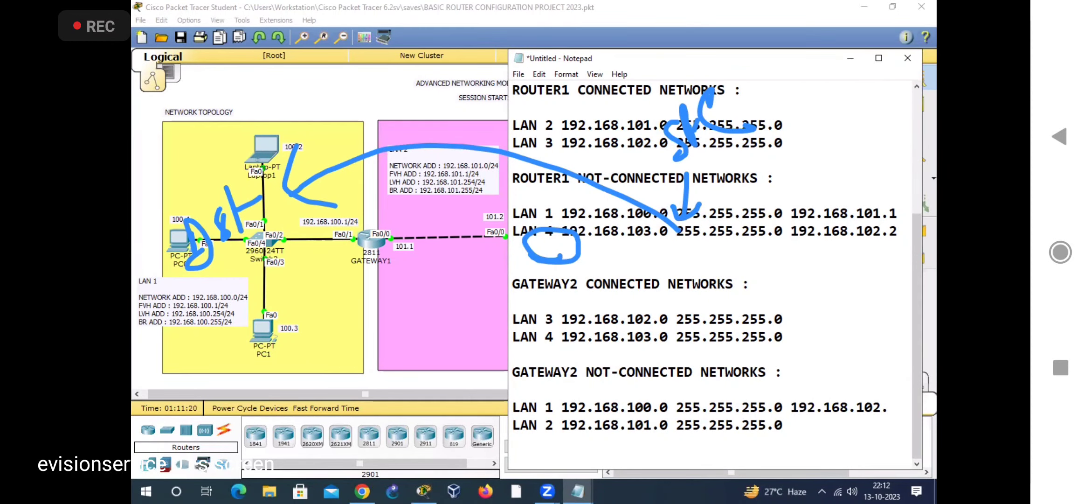
text(1)
Step: Switch to Packet Tracer, trace GATEWAY2's path to LAN 2 as "Dst" with Router1's 102.1 interface circled, and clear the annotations
drag(511, 372, 580, 379)
drag(554, 426, 499, 425)
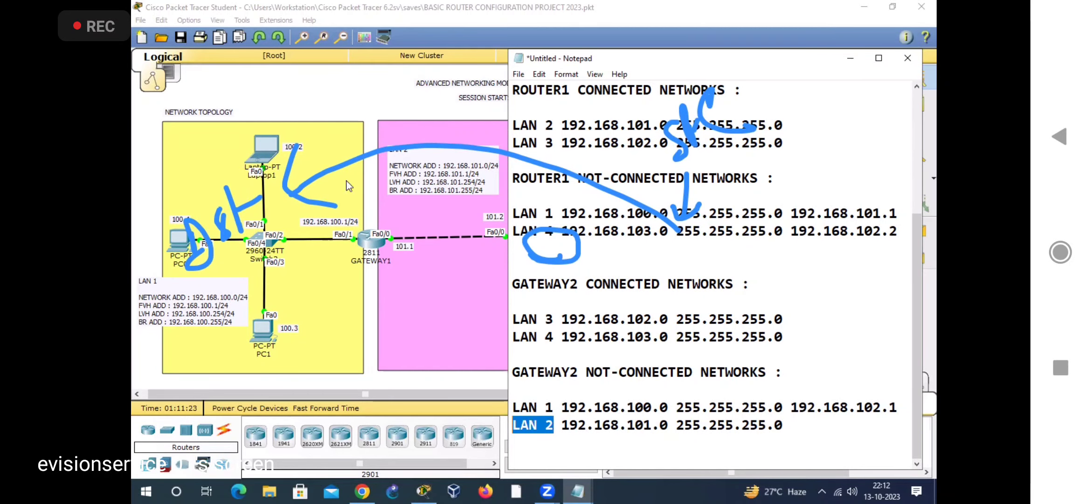
click(586, 42)
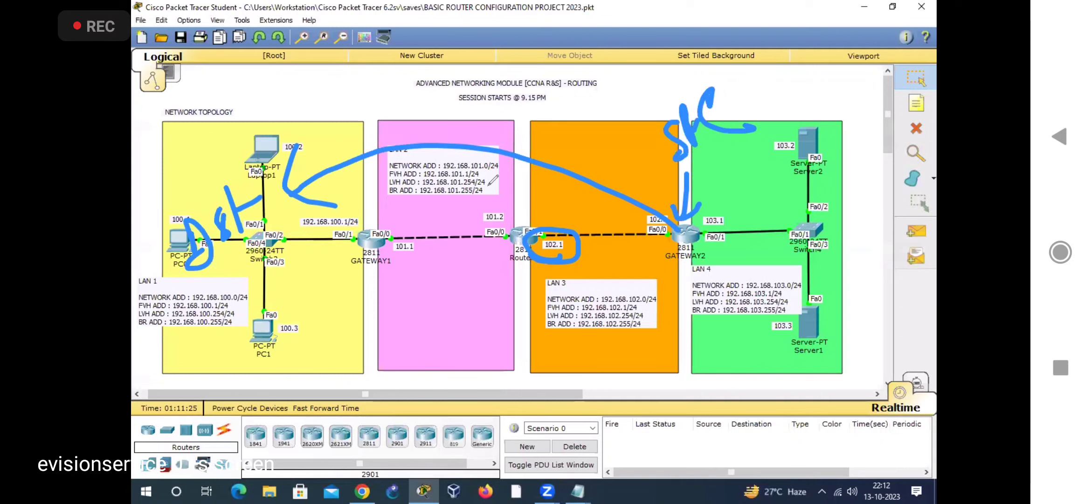
drag(420, 192, 426, 223)
drag(418, 194, 426, 224)
drag(445, 187, 440, 208)
mouse_move(446, 175)
mouse_down()
mouse_move(457, 208)
mouse_move(466, 180)
mouse_up()
mouse_move(671, 245)
mouse_down()
mouse_move(472, 189)
mouse_move(496, 200)
mouse_up()
mouse_move(536, 258)
mouse_down()
mouse_move(502, 239)
mouse_move(543, 267)
mouse_up()
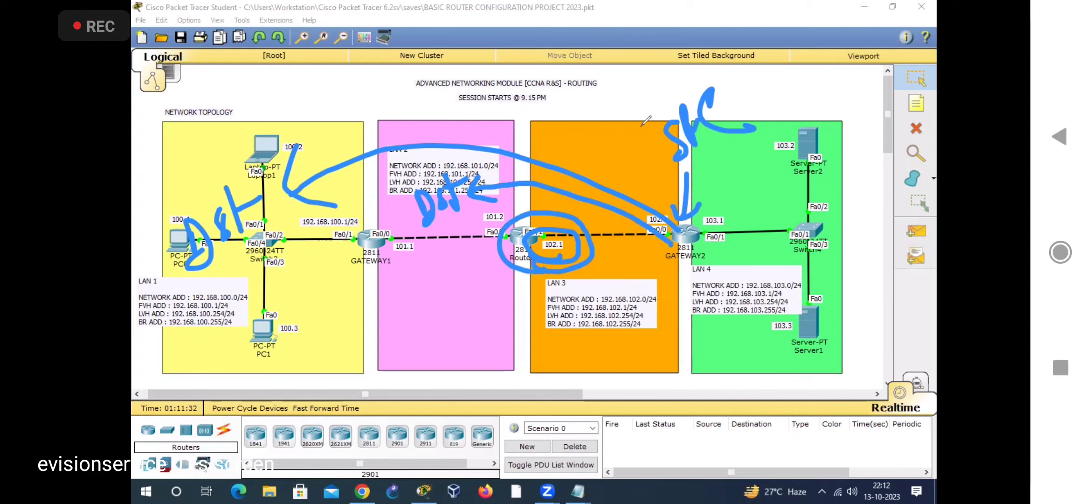
click(617, 51)
Step: Return to the Notepad note and append next hop 192.168.102.1 to GATEWAY2's not-connected LAN 2 entry
click(578, 491)
click(681, 439)
click(802, 427)
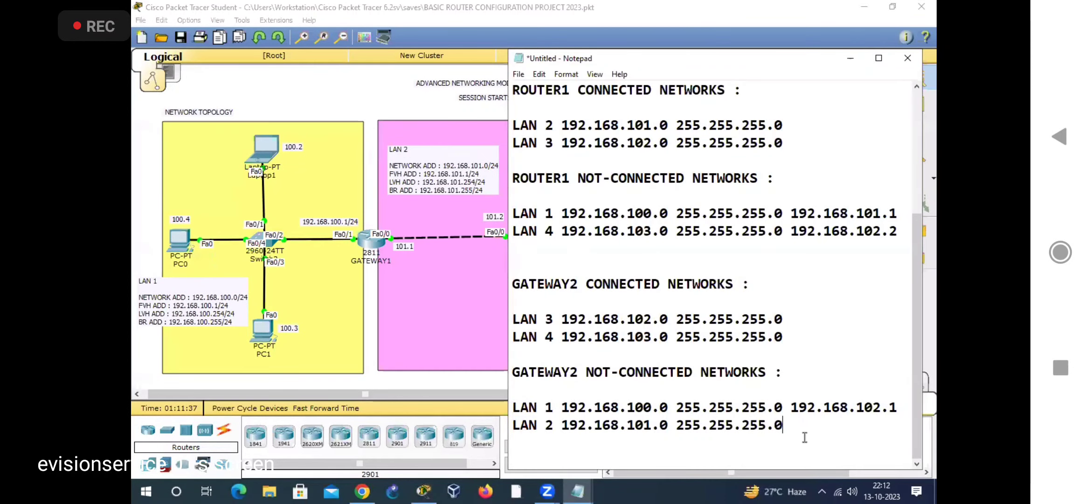
text(192.168.102.1)
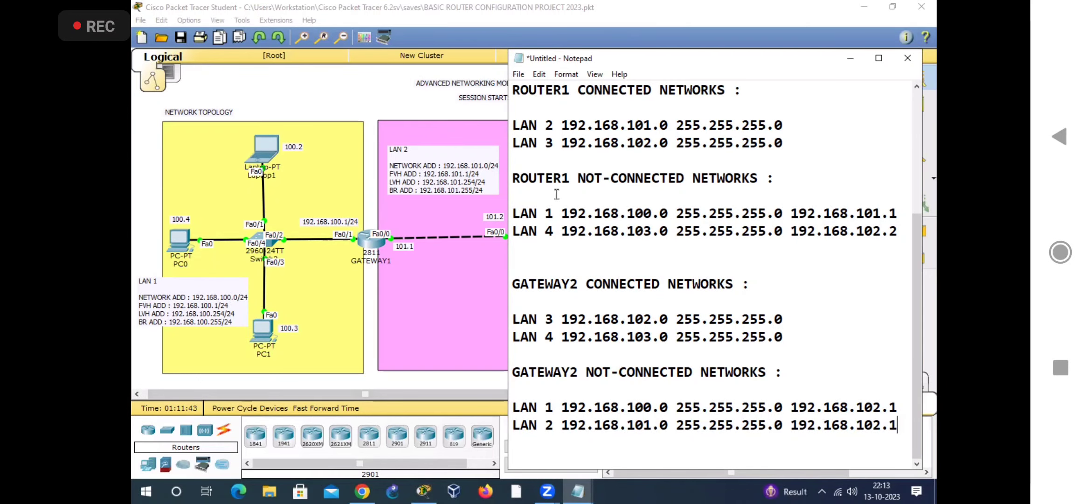
Step: Maximize the Notepad window and review the next hops, from ROUTER1's entries back to GATEWAY1's not-connected LAN 3 entry
double_click(715, 59)
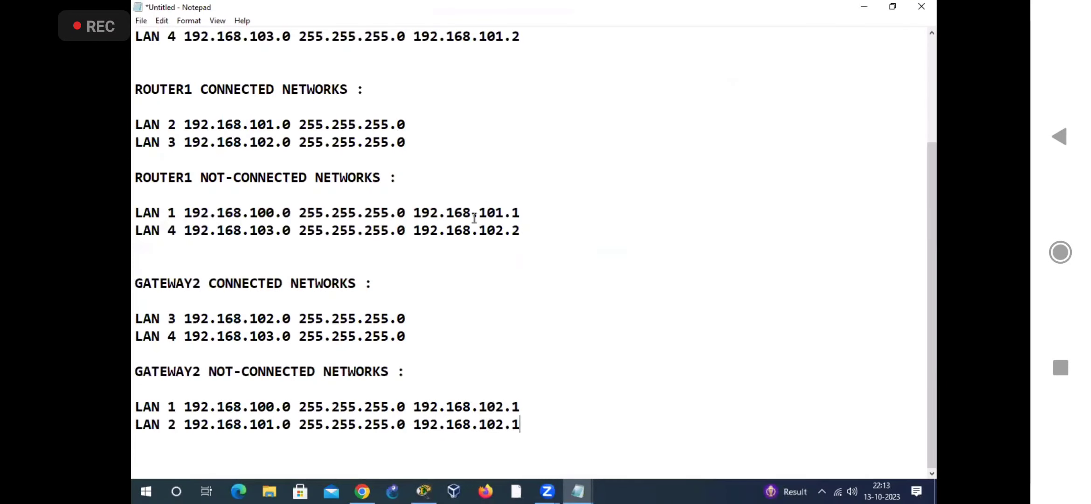
drag(417, 213, 528, 228)
click(485, 276)
scroll(157, 158, up, 3)
drag(176, 159, 161, 177)
drag(178, 160, 135, 160)
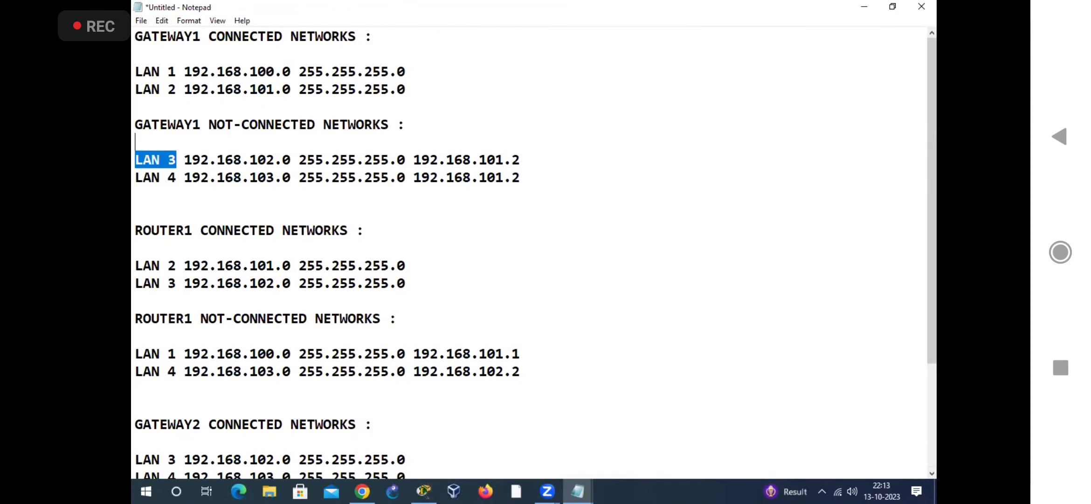
Step: Replace the LAN 3 and LAN 4 labels in GATEWAY1's not-connected networks with "IP ROUTE"
click(135, 160)
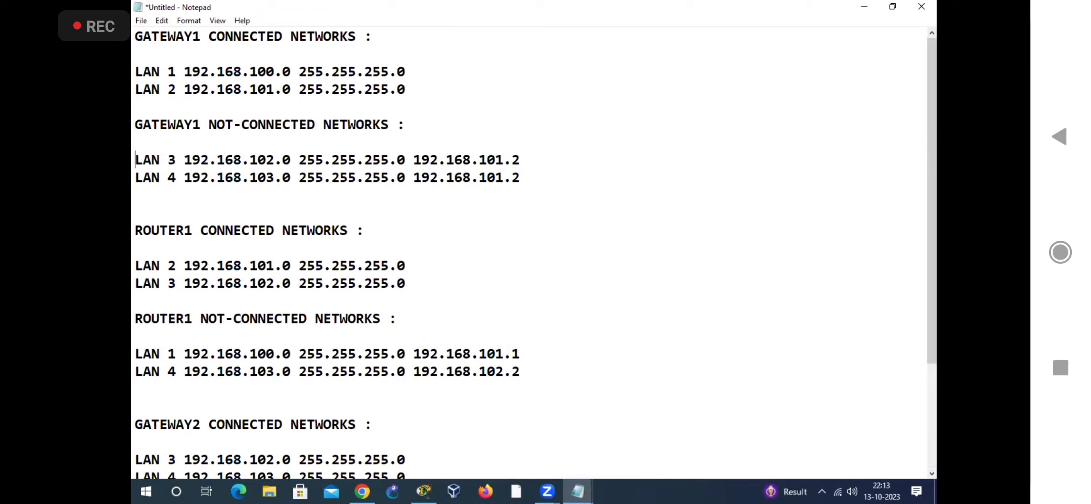
key(Delete)
key(BackSpace)
key(BackSpace)
key(BackSpace)
key(BackSpace)
text(IP ROUTE)
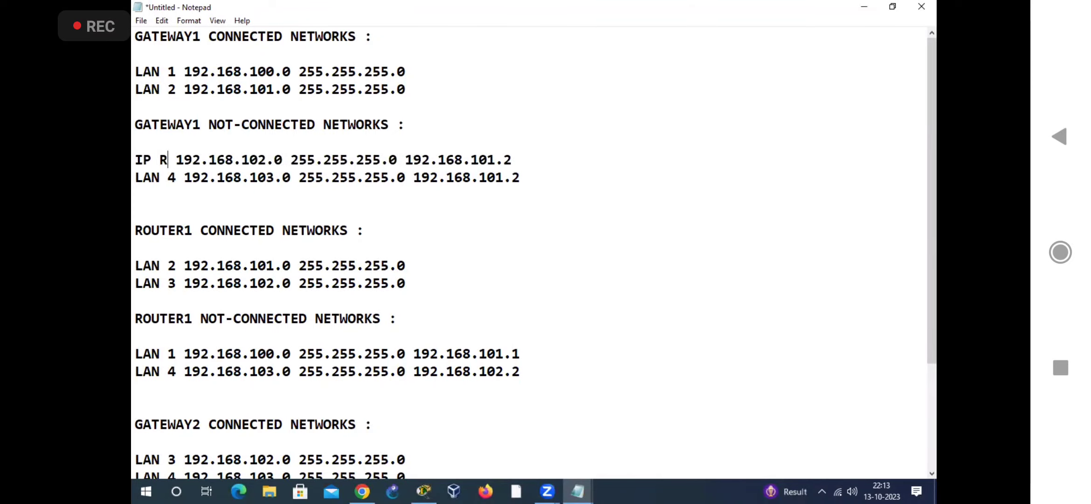
key(BackSpace)
key(BackSpace)
key(BackSpace)
key(BackSpace)
key(BackSpace)
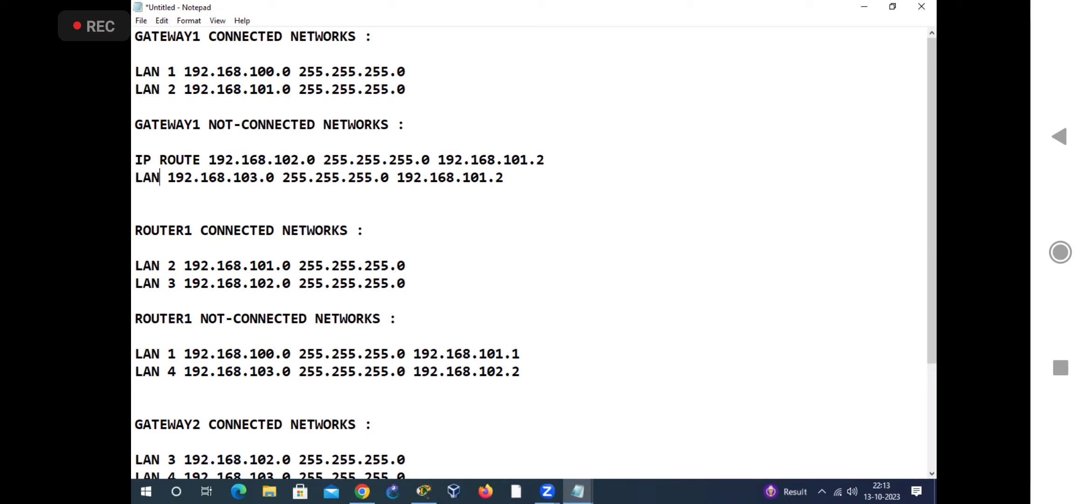
text(IP ROUTE)
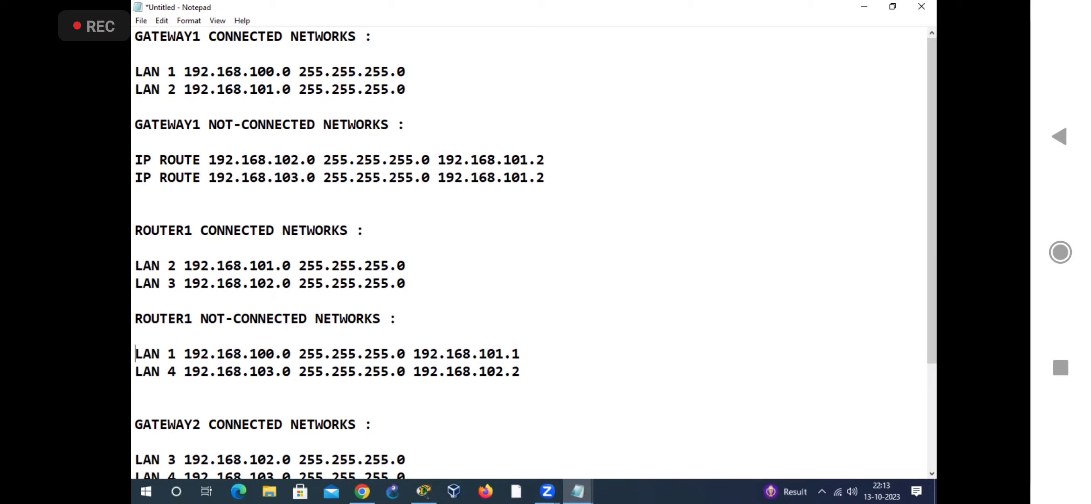
Step: Replace the LAN 1 and LAN 4 labels in ROUTER1's not-connected networks with "IP ROUTE"
key(BackSpace)
key(BackSpace)
key(BackSpace)
key(BackSpace)
key(BackSpace)
text(IP ROUTE)
key(BackSpace)
key(BackSpace)
key(BackSpace)
key(BackSpace)
key(BackSpace)
text(IP ROUTE)
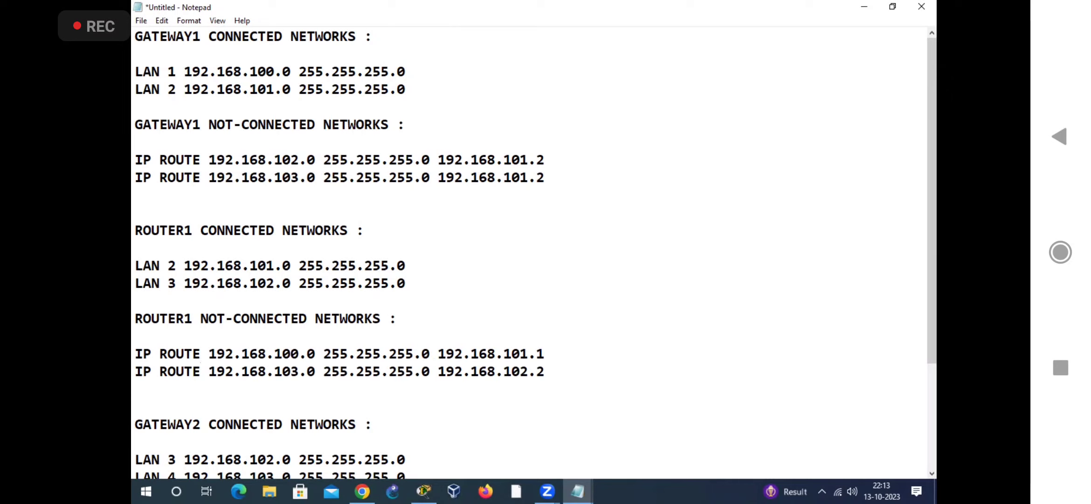
Step: Replace the LAN 1 label in GATEWAY2's not-connected networks with "IP ROUTE"
key(Down)
key(Down)
key(Down)
key(Down)
key(Down)
key(Down)
key(Down)
key(Down)
key(Down)
key(Down)
key(Down)
key(Up)
key(Up)
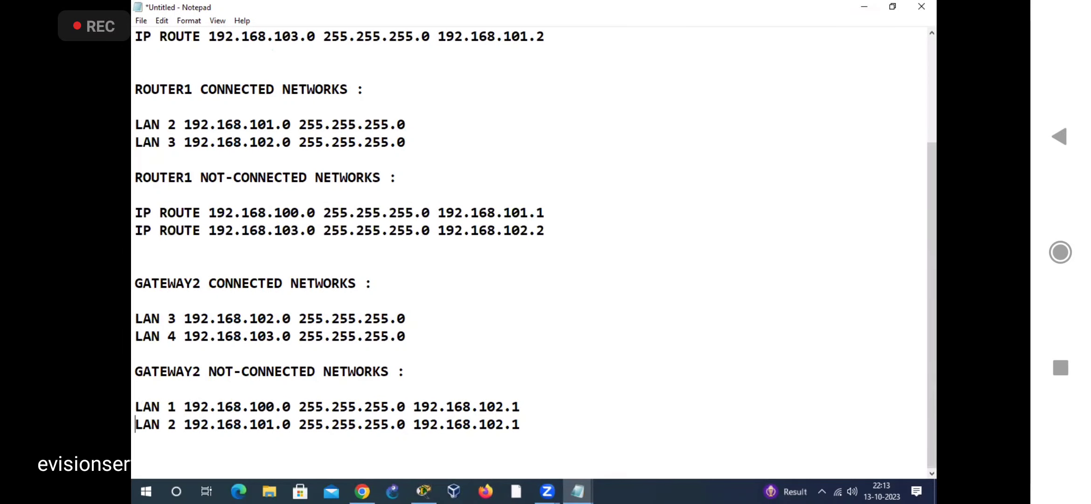
key(Delete)
key(BackSpace)
key(BackSpace)
key(BackSpace)
key(BackSpace)
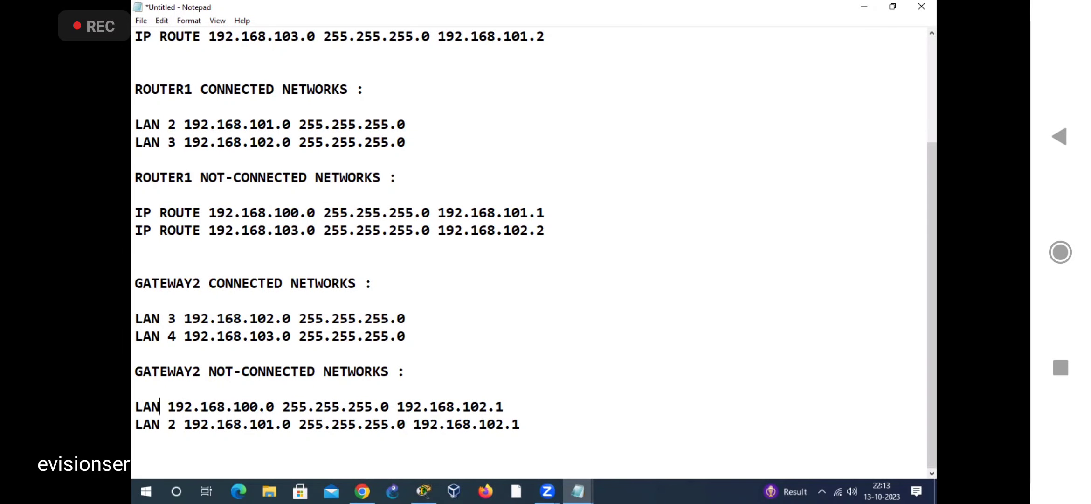
text(IP ROUT)
text(E)
Step: Replace the LAN 2 label in GATEWAY2's not-connected networks with "IP ROUTE"
key(Down)
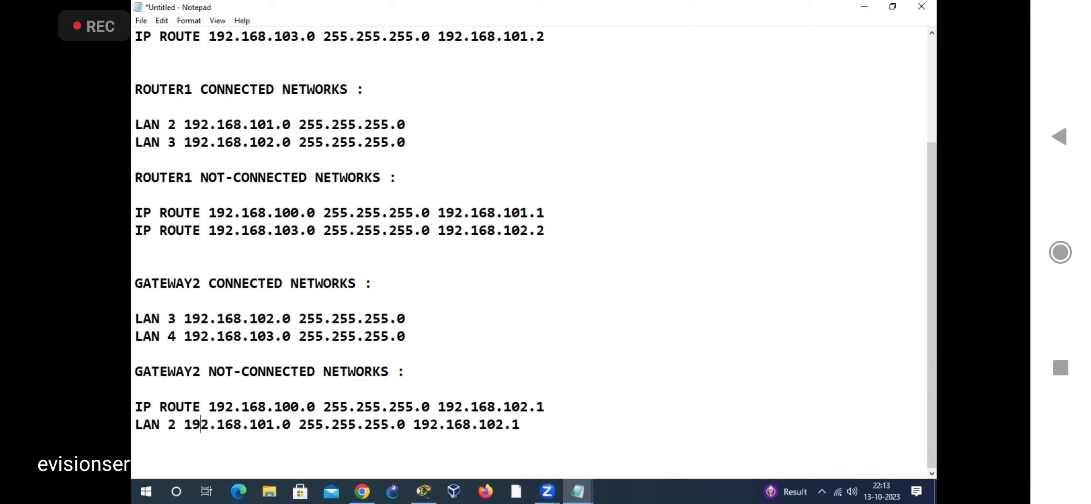
key(Left)
key(Left)
key(Left)
key(BackSpace)
key(BackSpace)
key(BackSpace)
key(BackSpace)
key(BackSpace)
text(IP ROUTE)
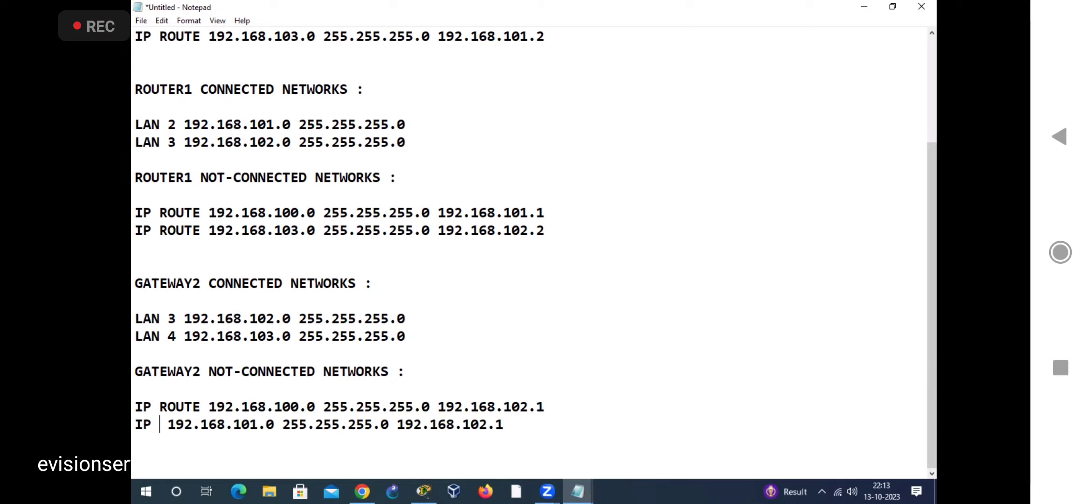
key(BackSpace)
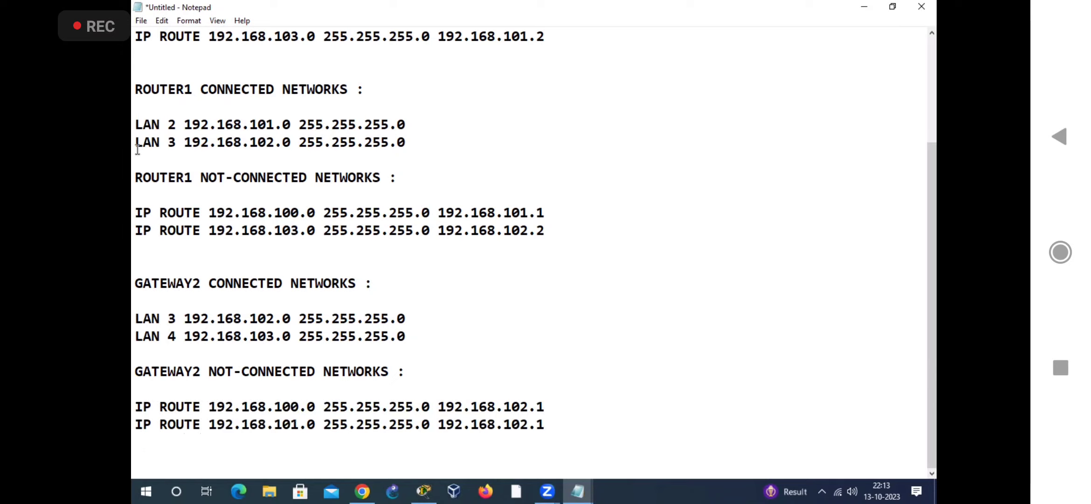
Step: Copy GATEWAY1's two IP ROUTE commands for 192.168.102.0 and 192.168.103.0 from the untitled note
scroll(219, 149, up, 1)
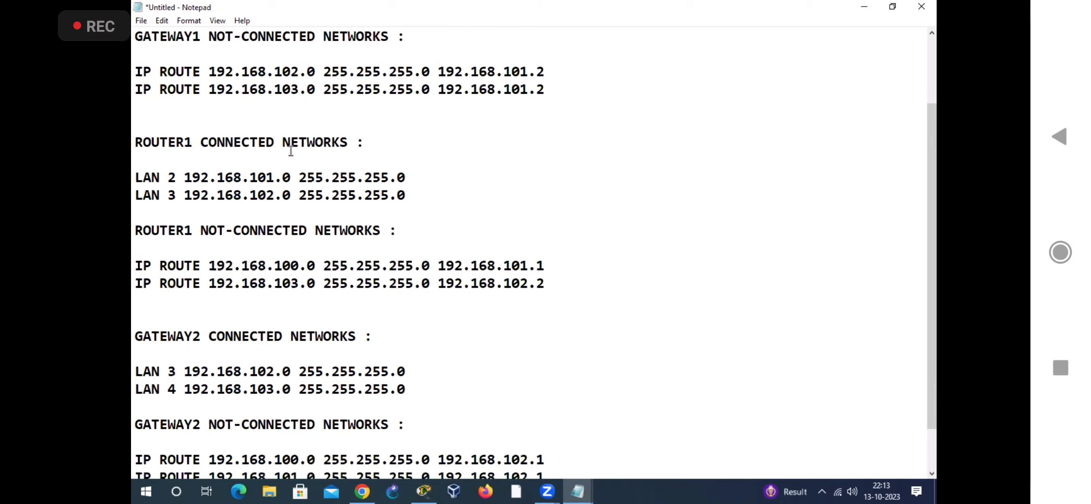
scroll(220, 194, up, 2)
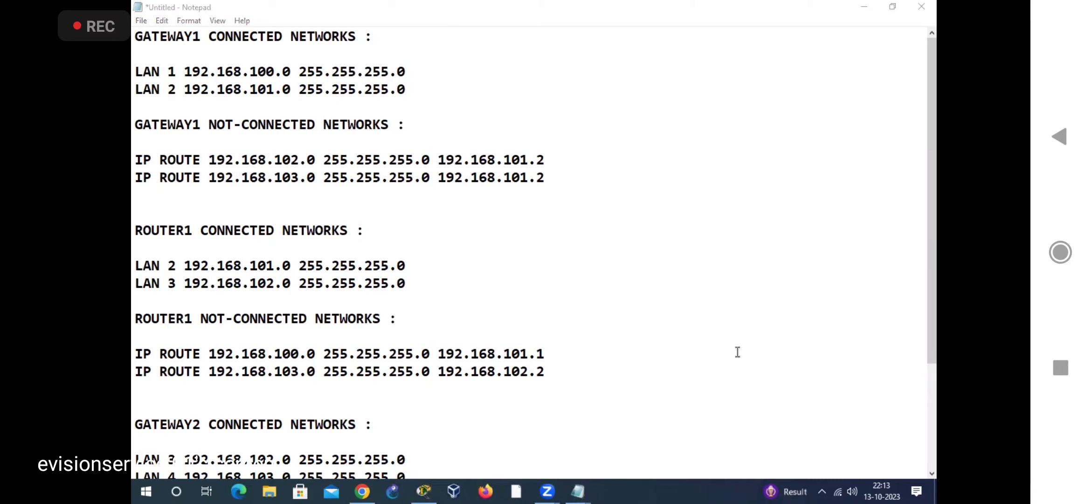
scroll(738, 352, down, 3)
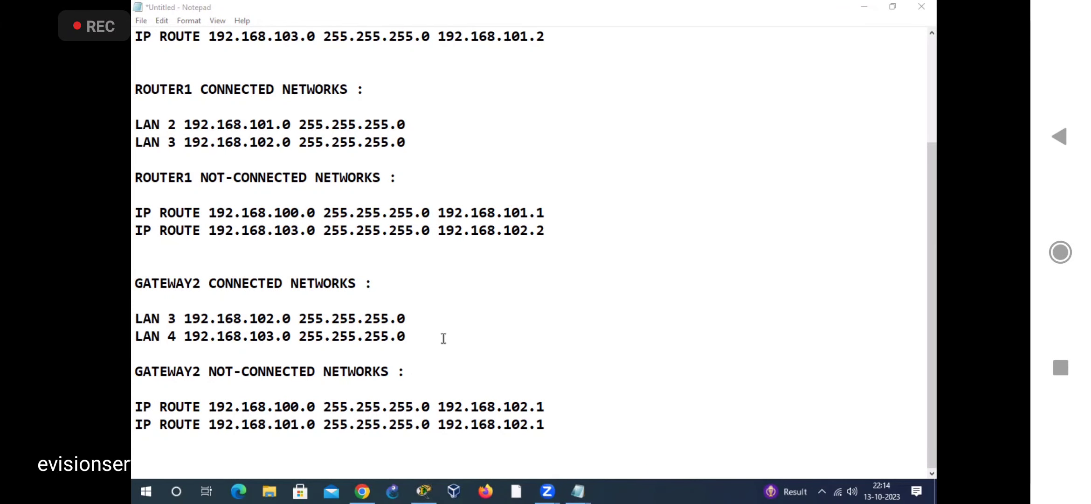
scroll(443, 337, up, 3)
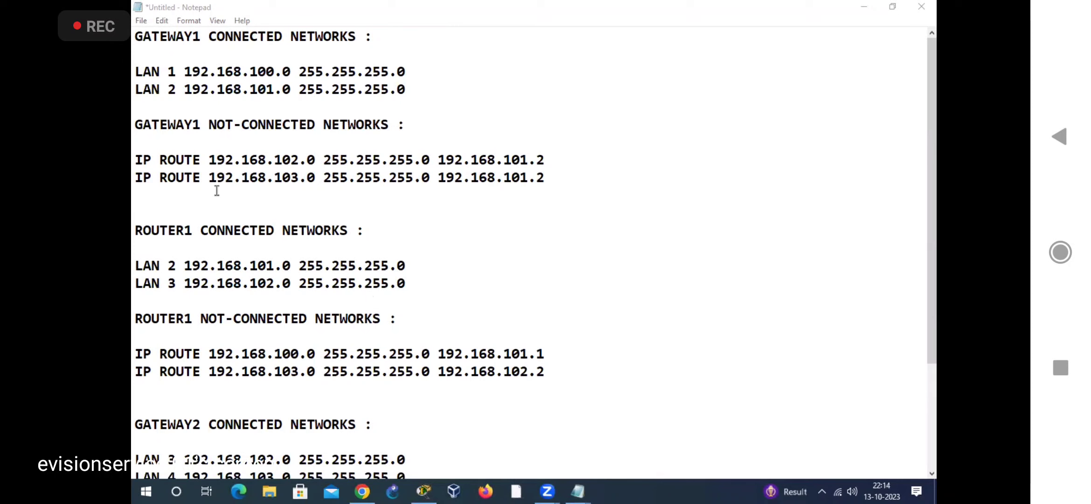
drag(135, 159, 562, 180)
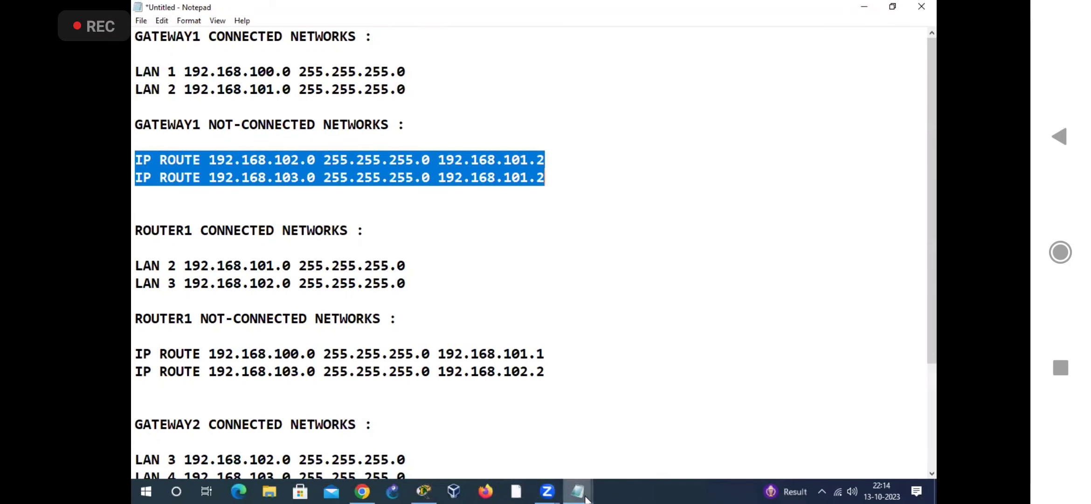
mouse_move(585, 499)
click(580, 417)
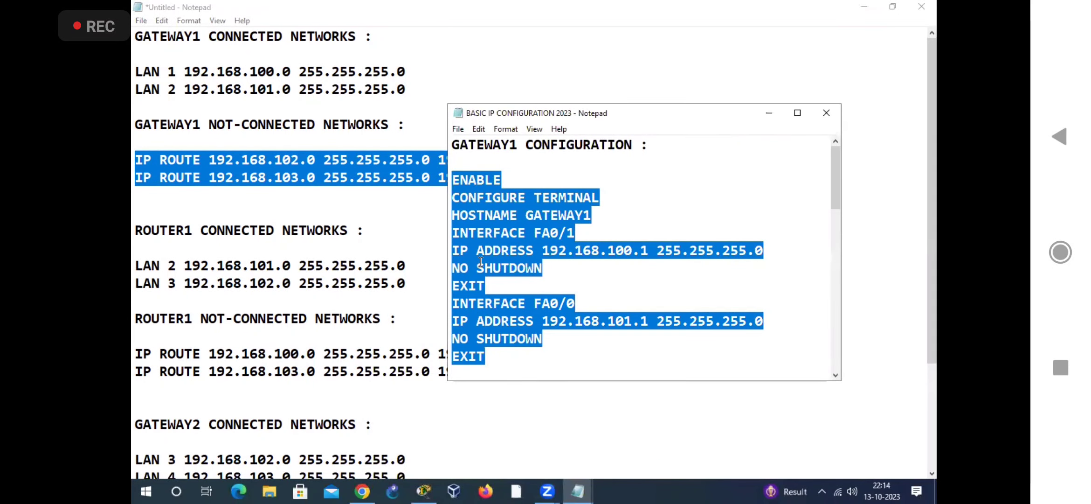
drag(139, 157, 547, 178)
right_click(488, 170)
click(535, 213)
Step: Paste the copied IP ROUTE commands on a new line after GATEWAY1's last EXIT in the BASIC IP CONFIGURATION 2023 note
click(577, 491)
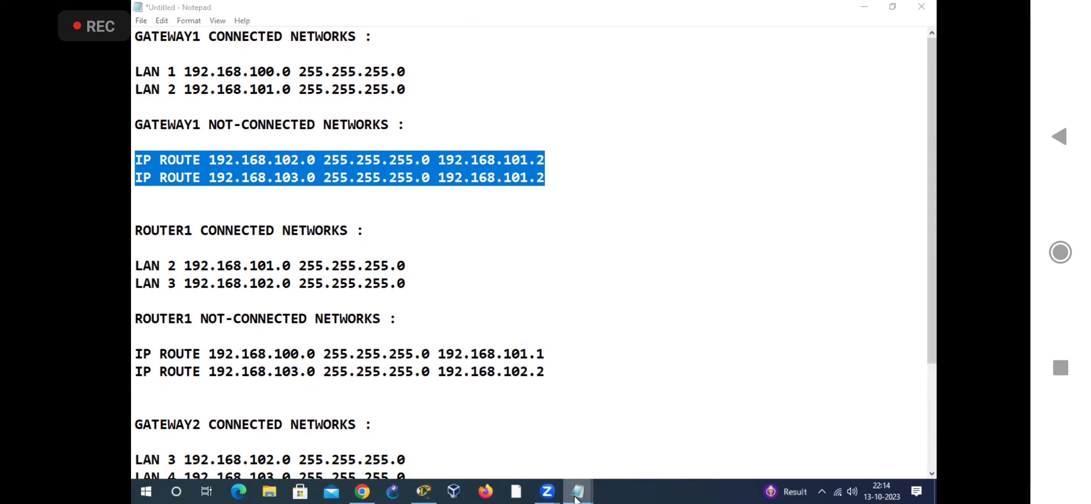
click(577, 455)
click(497, 360)
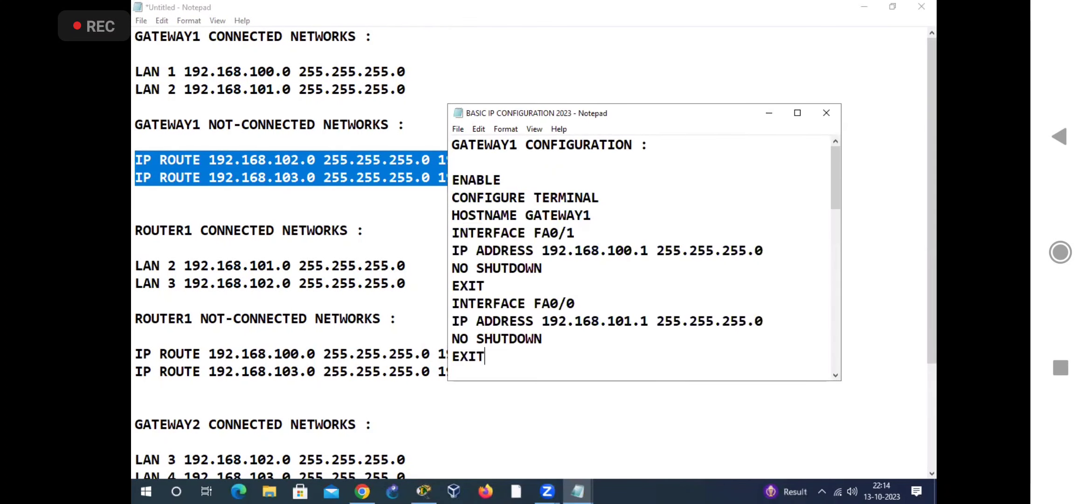
key(Return)
key(ctrl+v)
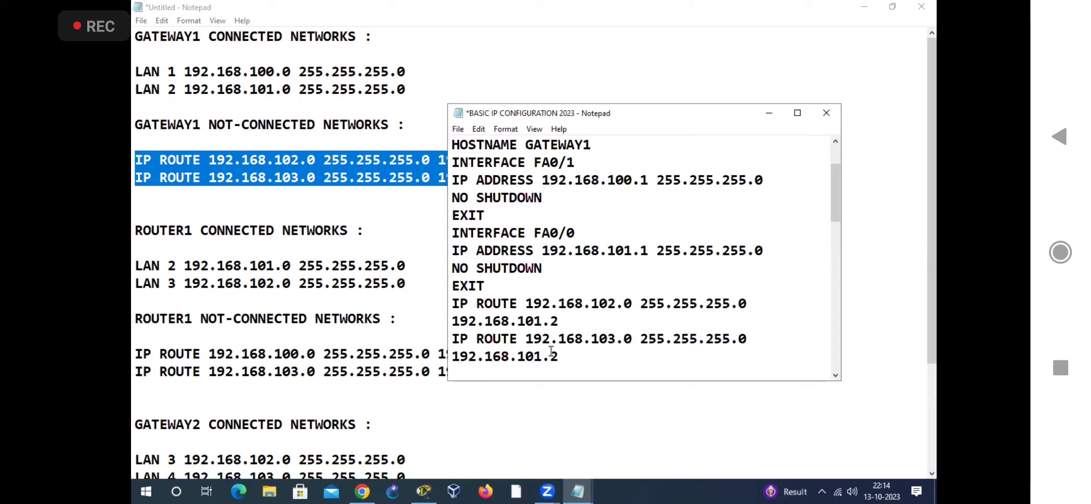
Step: Copy ROUTER1's two IP ROUTE commands from the untitled note to the end of the ROUTER1 section in BASIC IP CONFIGURATION 2023
click(138, 388)
drag(136, 354, 534, 375)
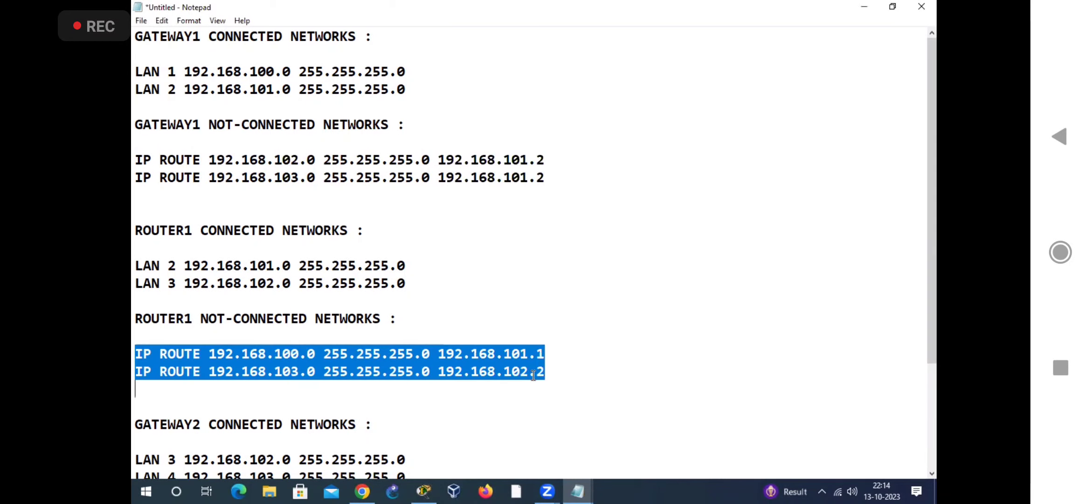
right_click(450, 364)
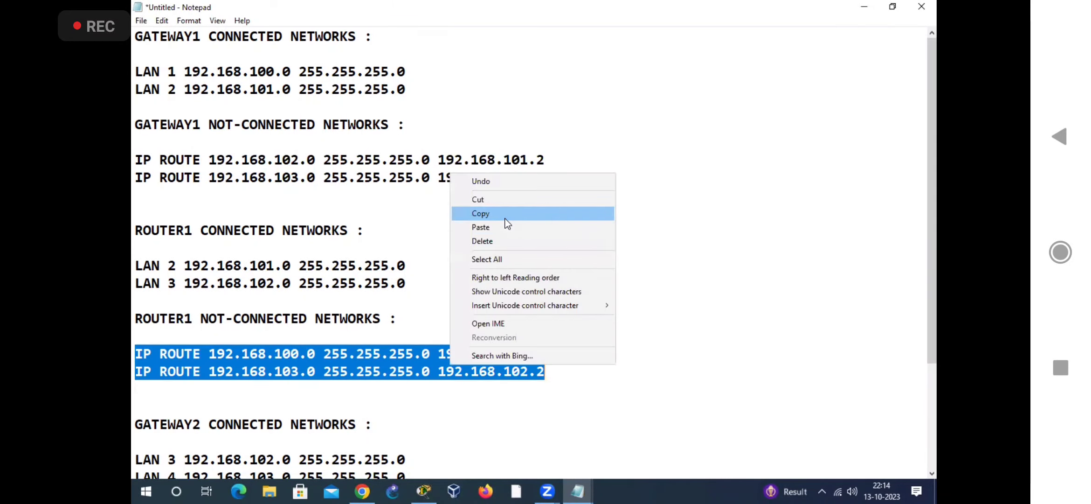
click(475, 212)
click(577, 492)
click(557, 432)
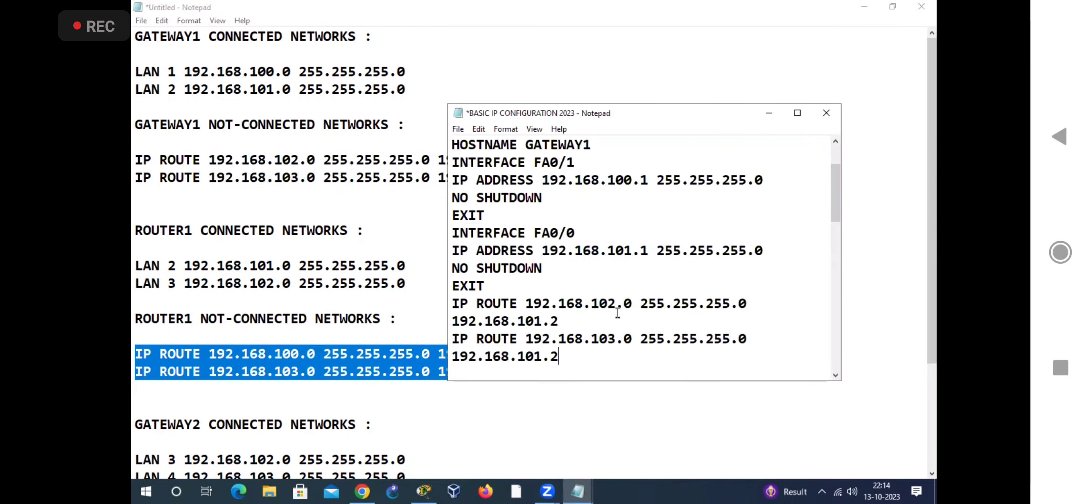
scroll(614, 312, down, 5)
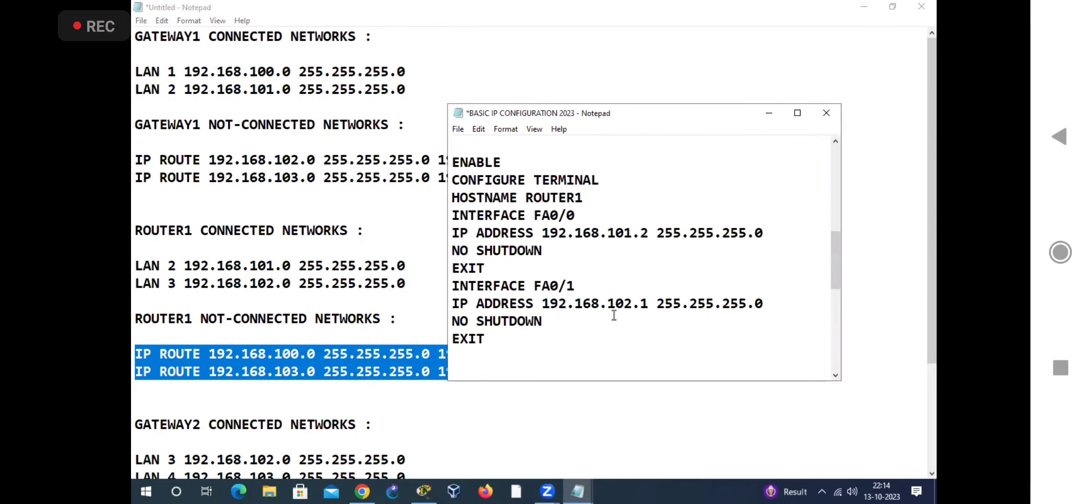
click(457, 357)
key(ctrl+v)
Step: Copy GATEWAY2's two IP ROUTE commands from the untitled note to below the last EXIT of GATEWAY2's section in BASIC IP CONFIGURATION 2023
click(371, 400)
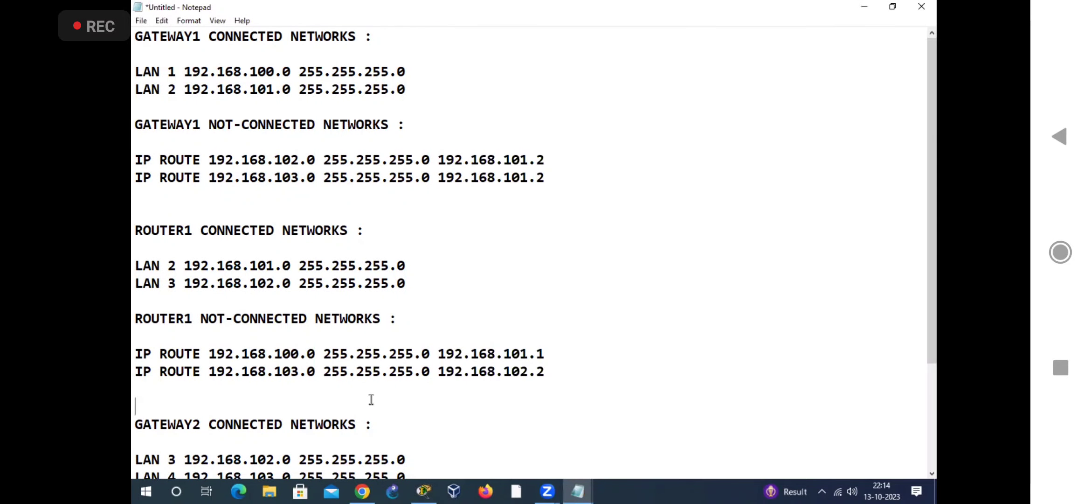
scroll(368, 399, down, 3)
drag(136, 406, 563, 424)
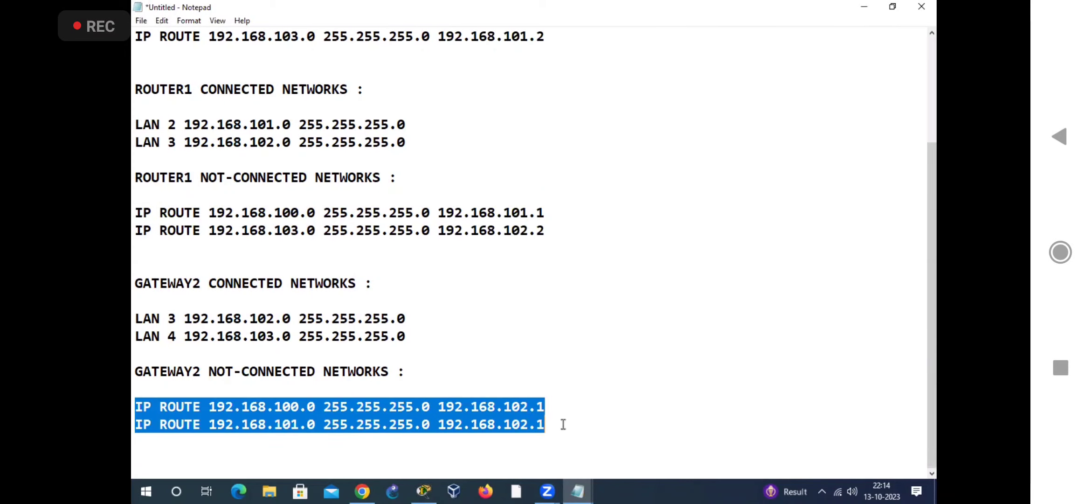
right_click(488, 416)
click(556, 264)
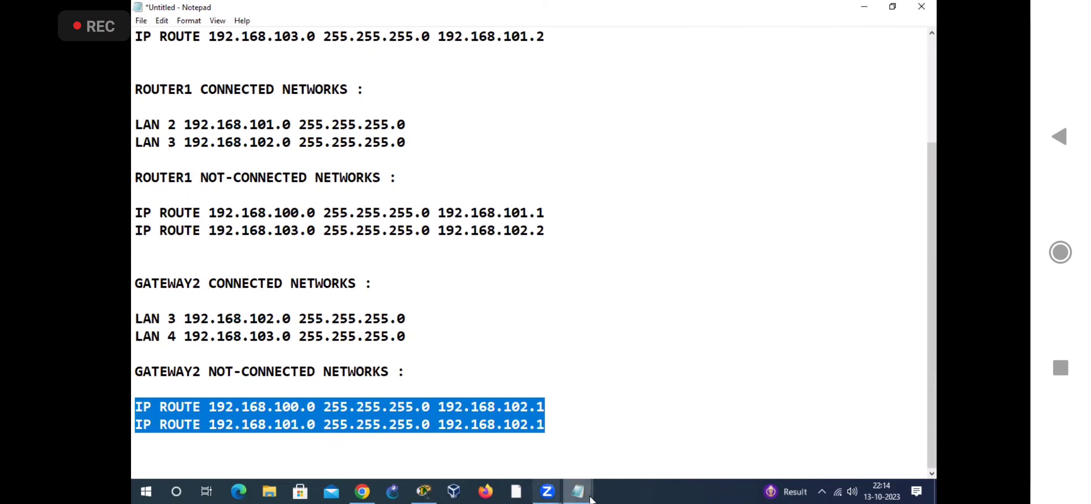
mouse_move(579, 492)
click(567, 447)
scroll(598, 329, down, 6)
click(490, 292)
key(Return)
key(ctrl+v)
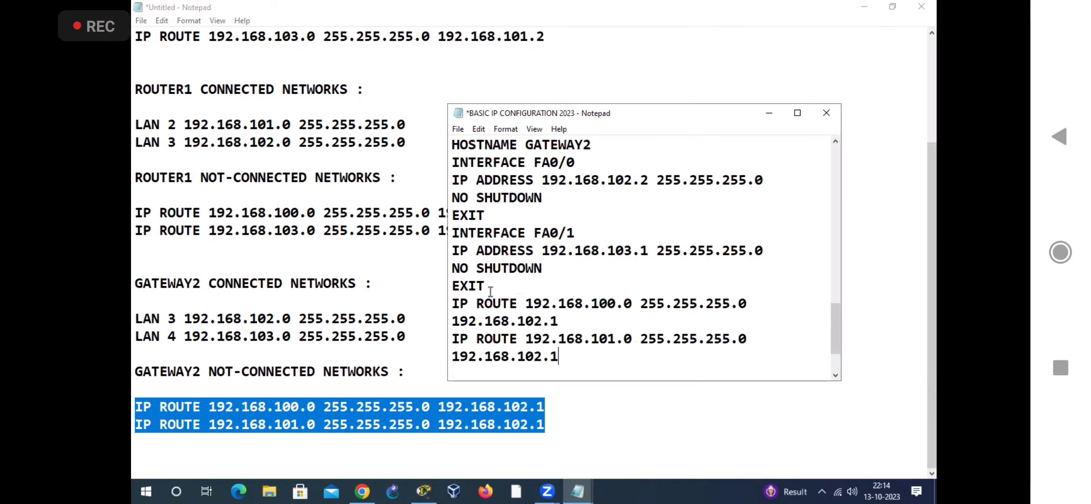
Step: Maximize the BASIC IP CONFIGURATION 2023 note and review the GATEWAY1, ROUTER1 and GATEWAY2 configurations with their IP ROUTE commands
click(786, 115)
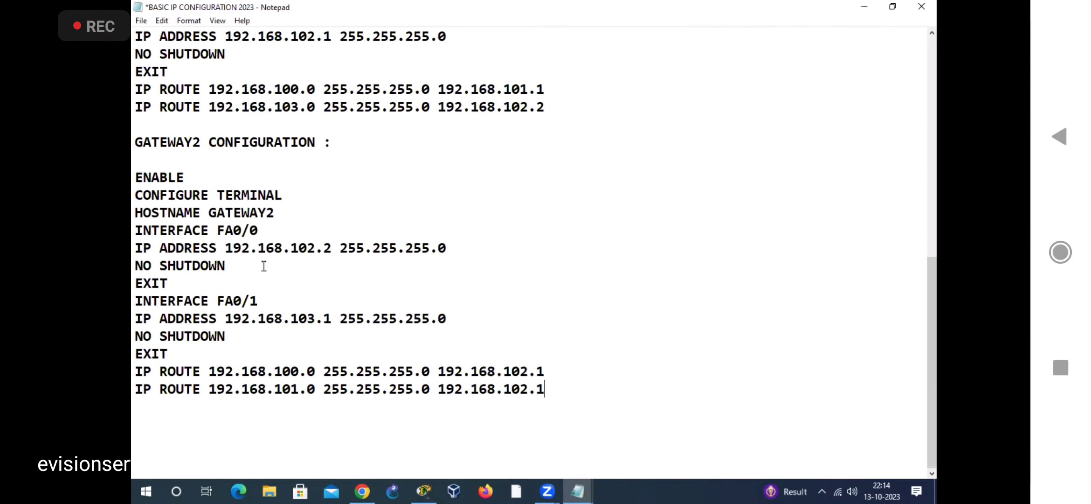
scroll(499, 267, up, 8)
scroll(195, 185, up, 1)
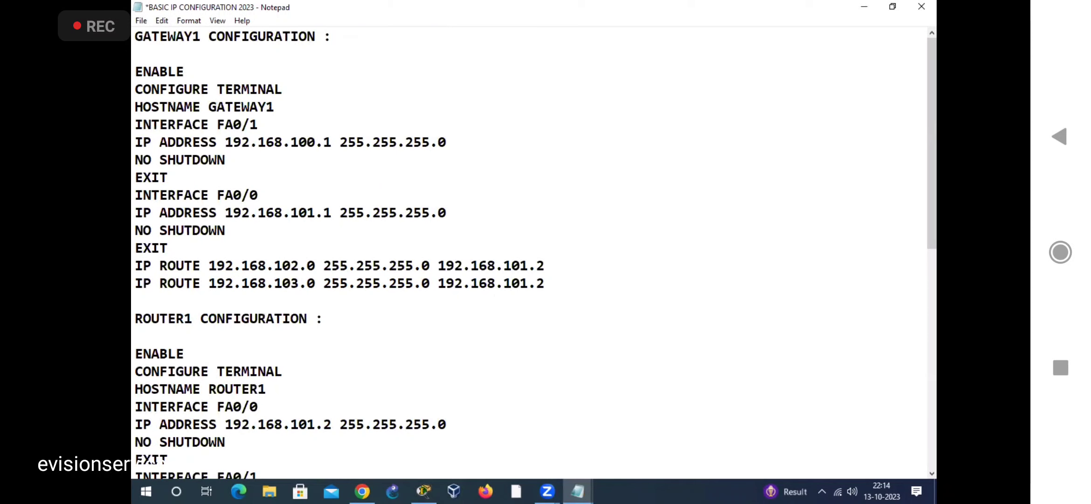
drag(135, 71, 257, 262)
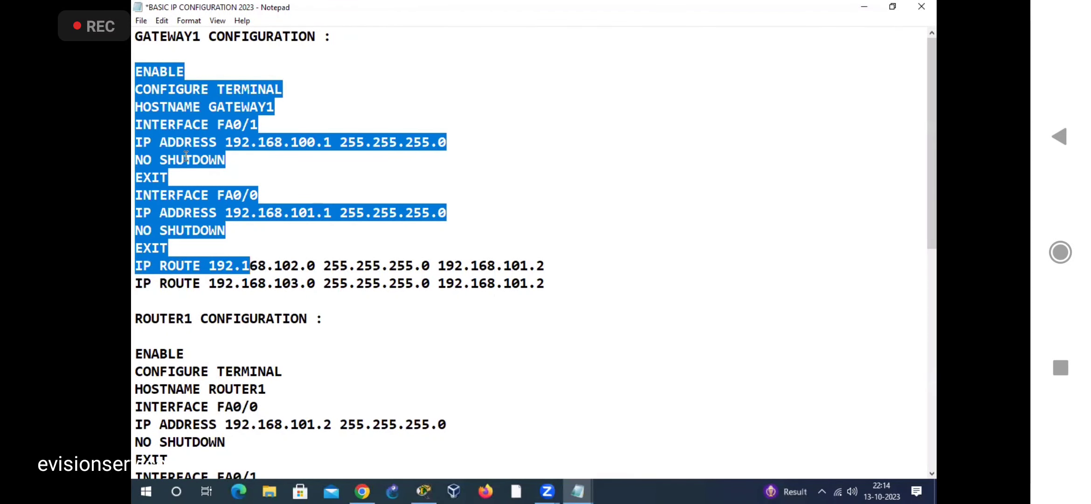
click(411, 339)
drag(135, 71, 567, 298)
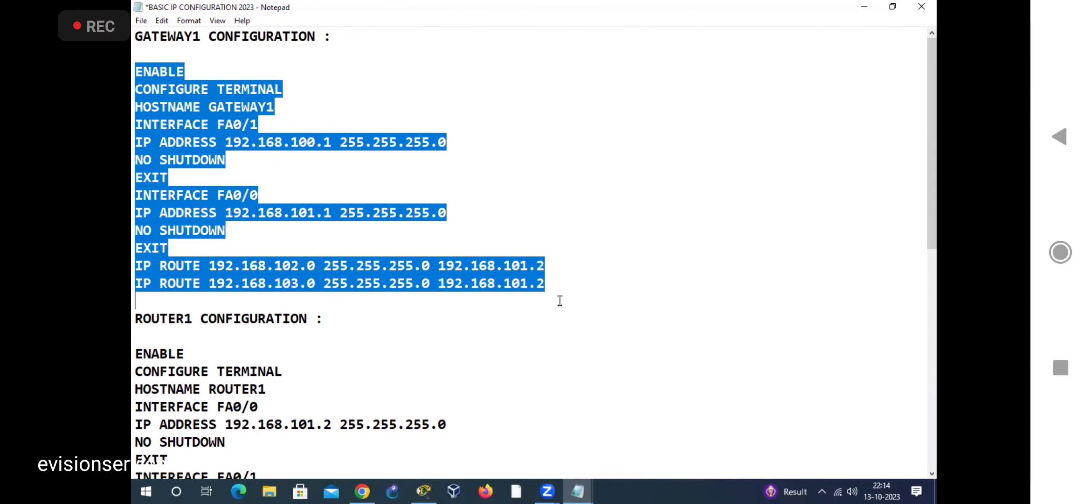
click(425, 322)
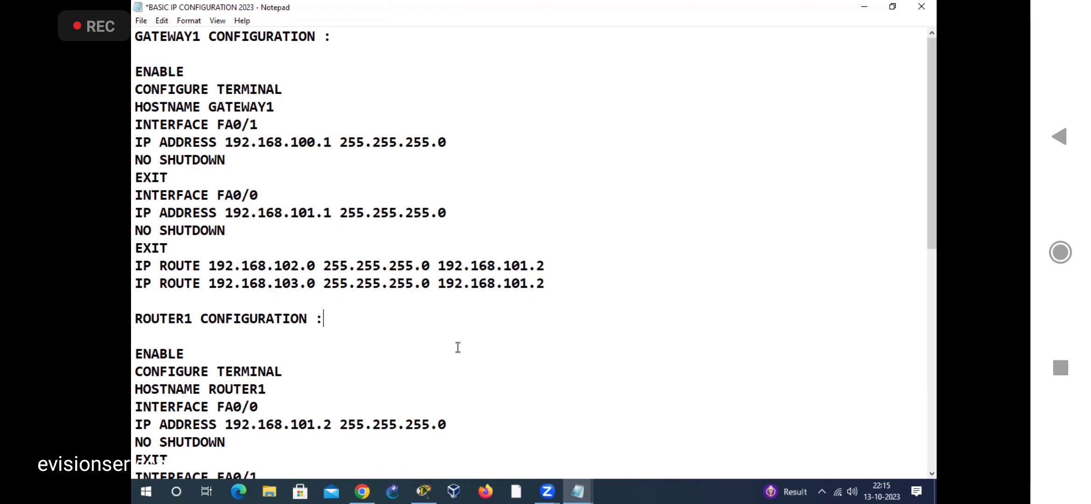
scroll(458, 347, down, 5)
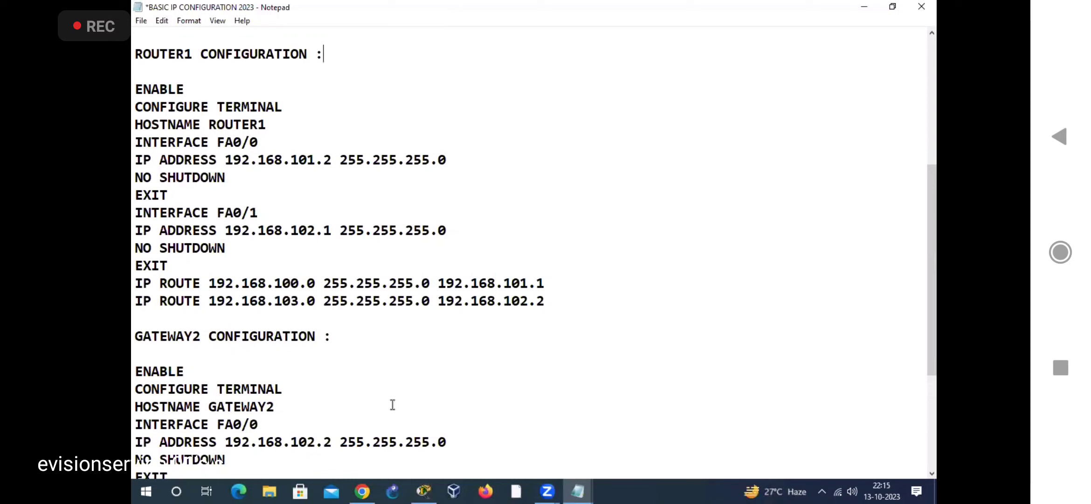
scroll(391, 402, down, 4)
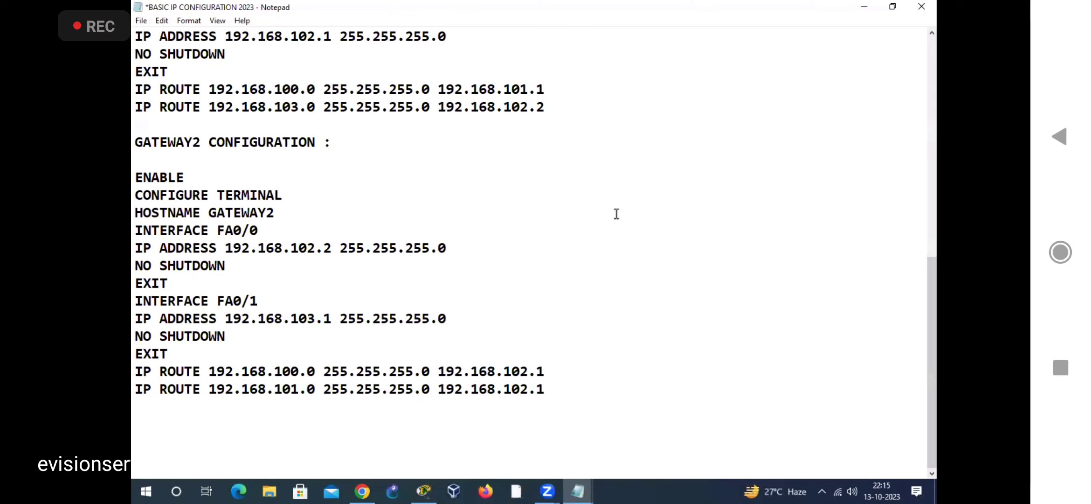
scroll(616, 214, up, 3)
scroll(617, 213, up, 6)
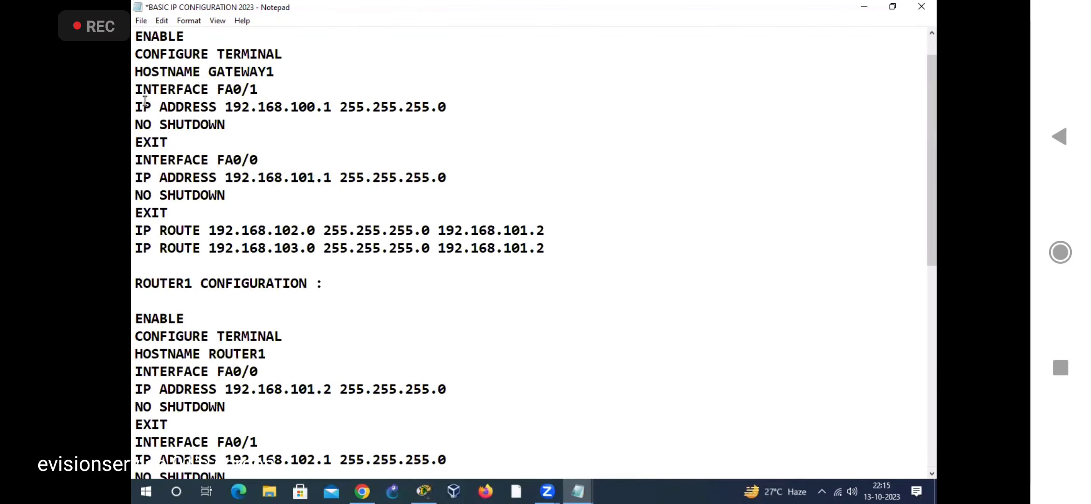
scroll(140, 84, up, 1)
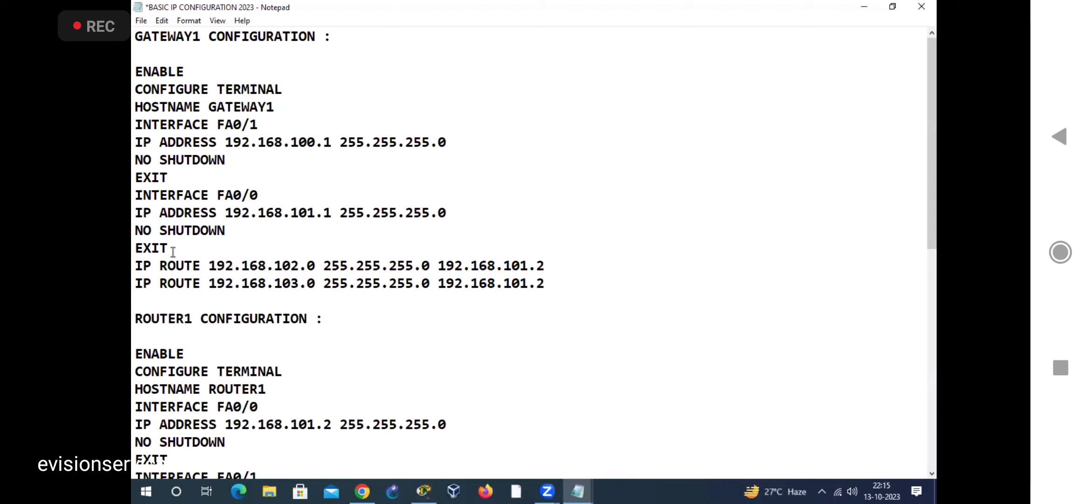
Step: Copy the two IP ROUTE commands from the GATEWAY1 configuration in BASIC IP CONFIGURATION 2023
drag(135, 266, 560, 290)
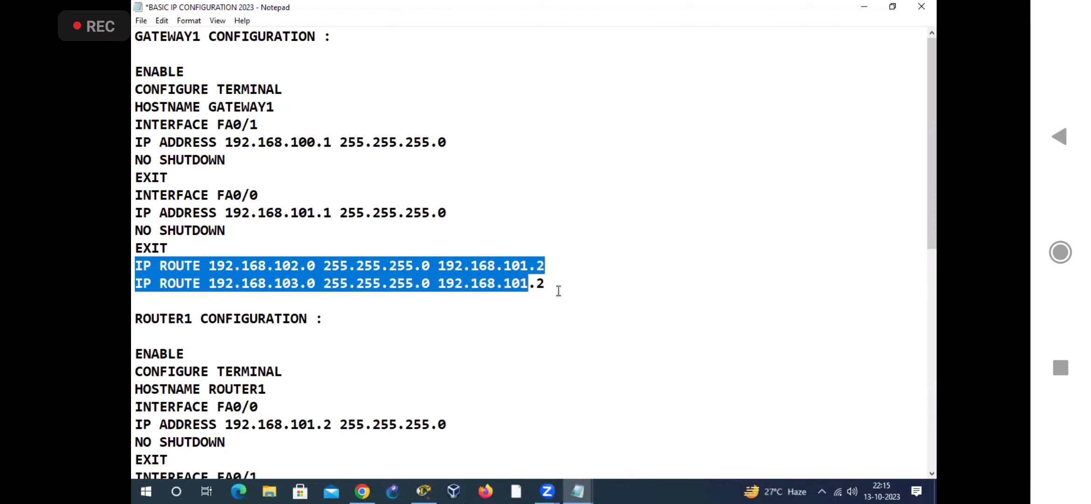
right_click(483, 282)
click(516, 320)
click(506, 380)
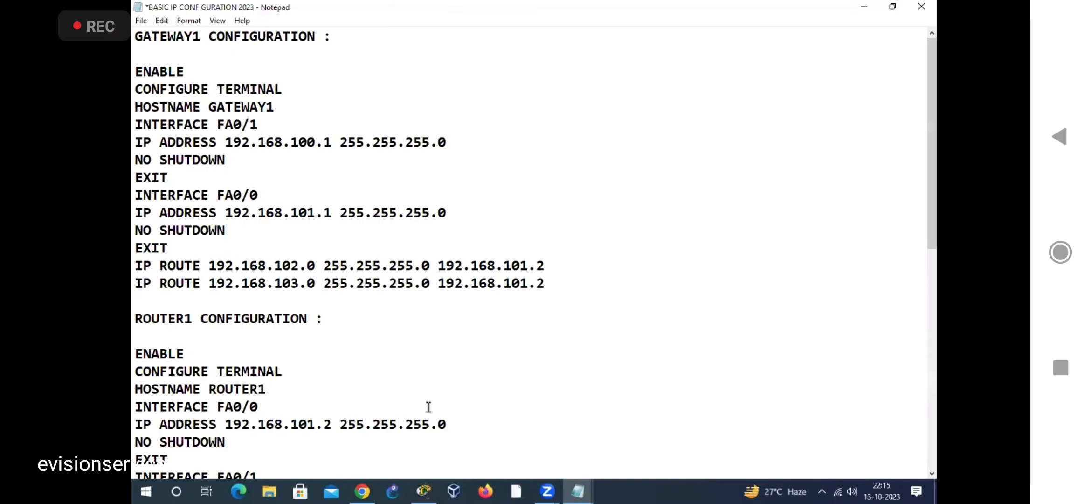
Step: Switch to Cisco Packet Tracer and open GATEWAY1's command line interface in a maximized window
click(423, 490)
click(375, 251)
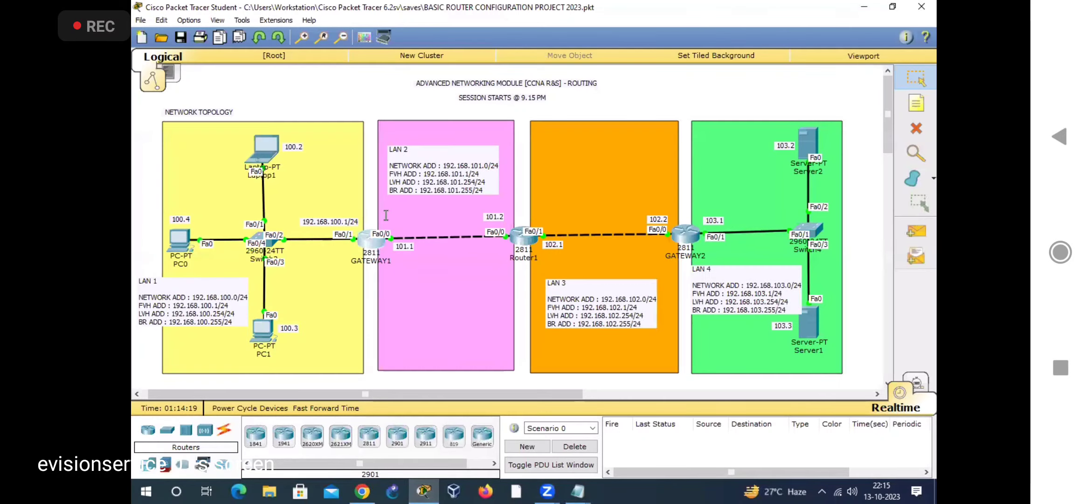
click(696, 93)
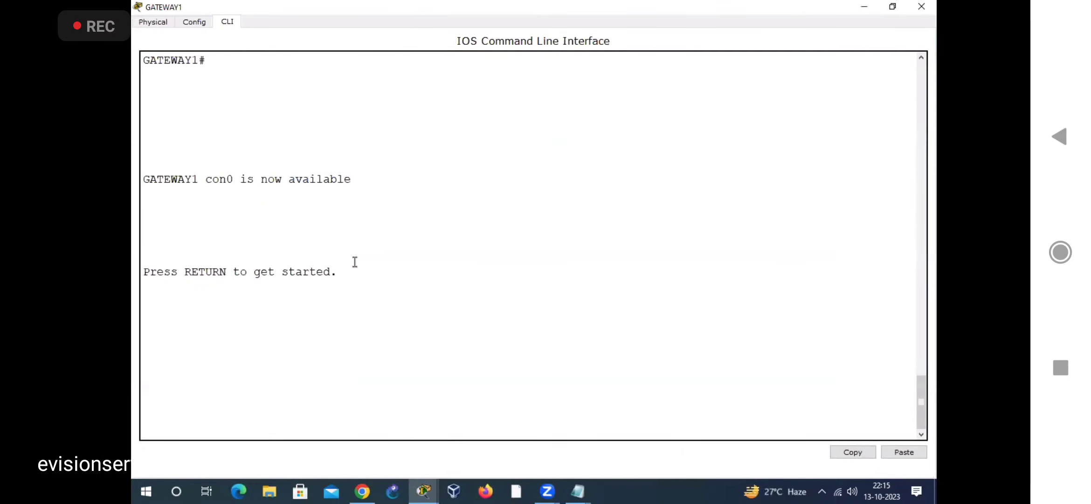
Step: Enter global configuration mode on GATEWAY1 with ENABLE and CONFIGURE TERMINAL
key(Return)
text(ENA)
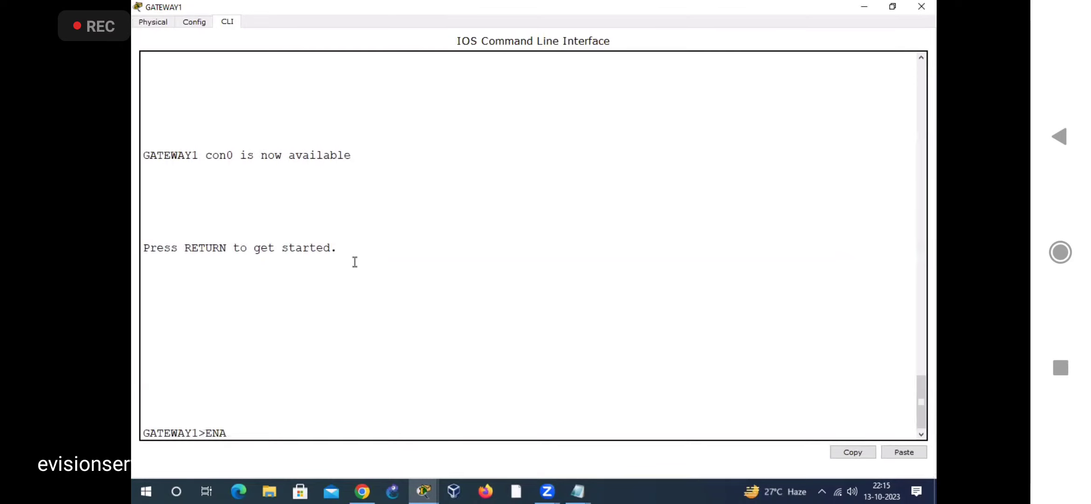
text(BLE)
key(Return)
text(CON)
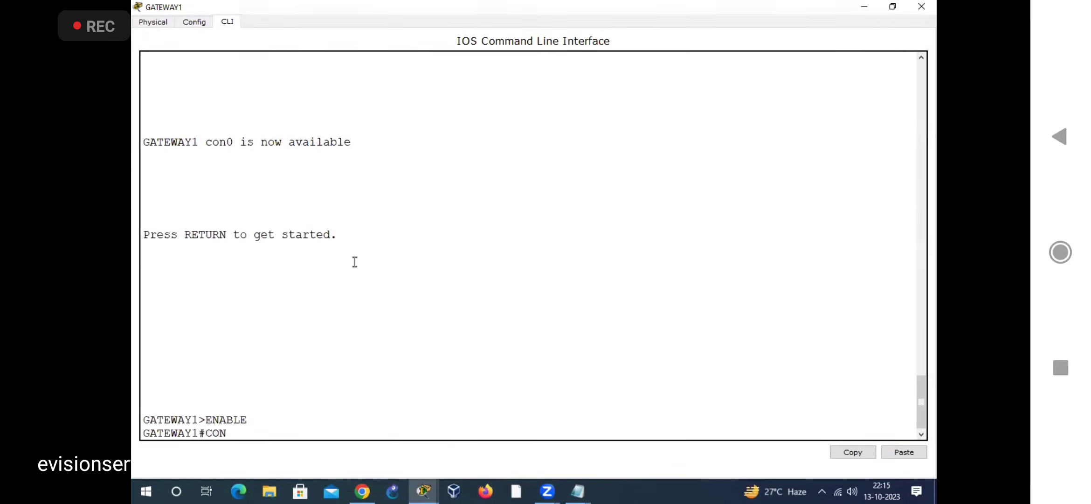
text(FIGURE TERMINAL)
key(Return)
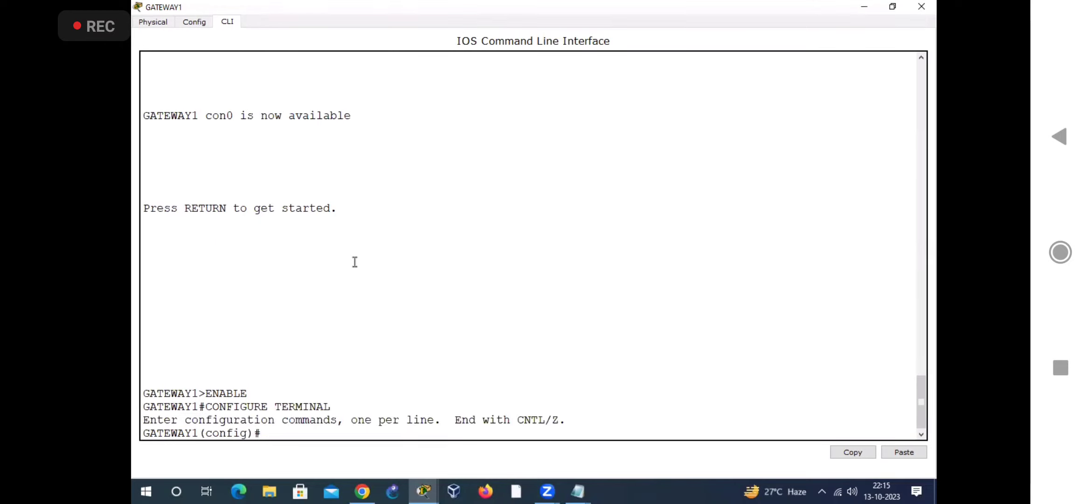
Step: Paste and run GATEWAY1's copied IP ROUTE commands for networks 192.168.102.0 and 192.168.103.0, mask 255.255.255.0, via 192.168.101.2
drag(206, 393, 147, 379)
click(298, 433)
right_click(299, 434)
click(325, 452)
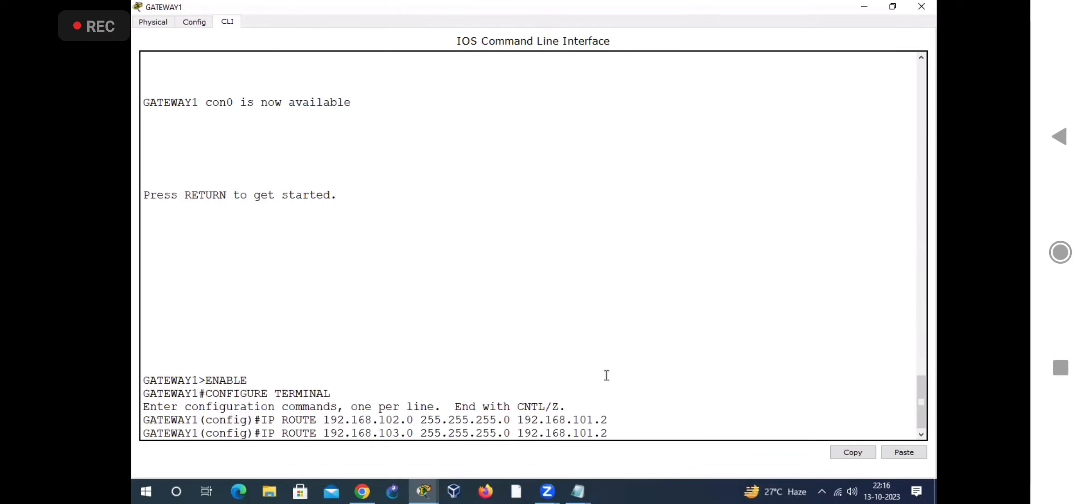
key(Return)
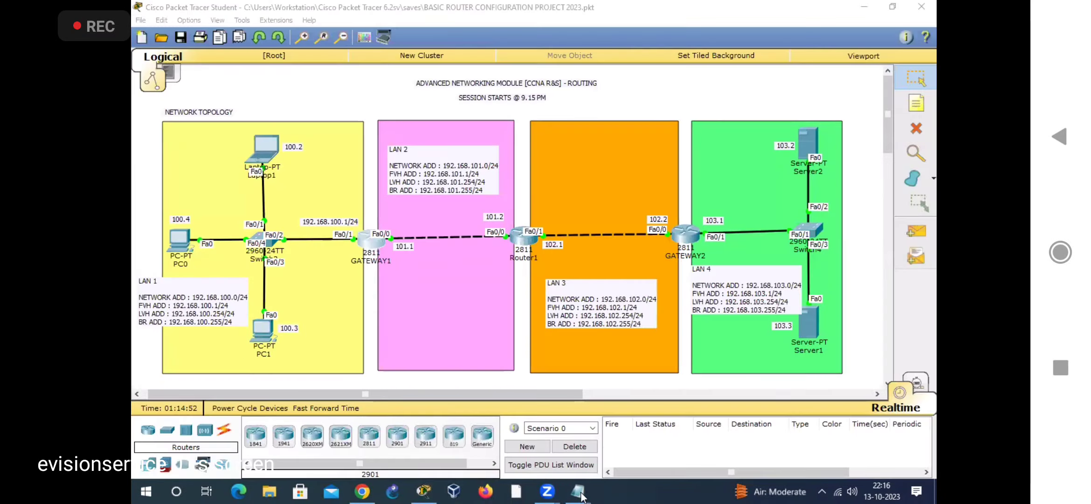
Step: Switch to the BASIC IP CONFIGURATION 2023 note and copy the two IP ROUTE commands from the ROUTER1 configuration
click(581, 494)
click(599, 413)
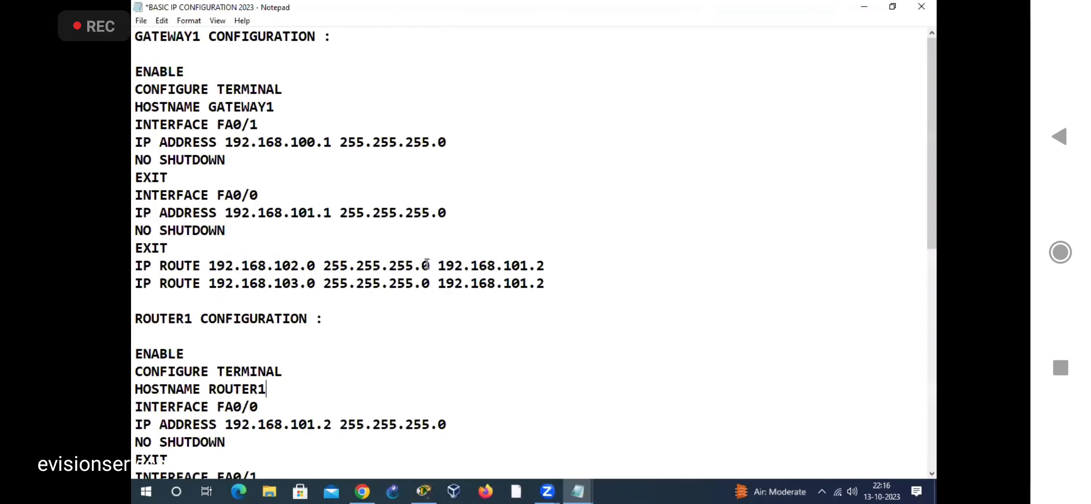
scroll(219, 259, down, 2)
drag(136, 336, 578, 355)
right_click(463, 349)
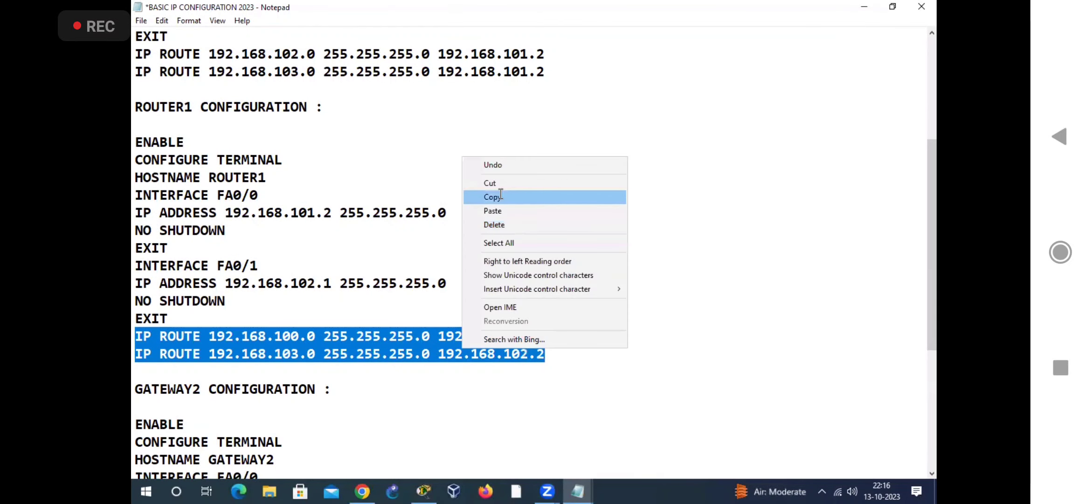
click(502, 197)
Step: Return to Packet Tracer, open Router1's maximized command line interface and enter global configuration mode with ENABLE and CONFIGURE TERMINAL
click(864, 7)
click(516, 242)
click(697, 93)
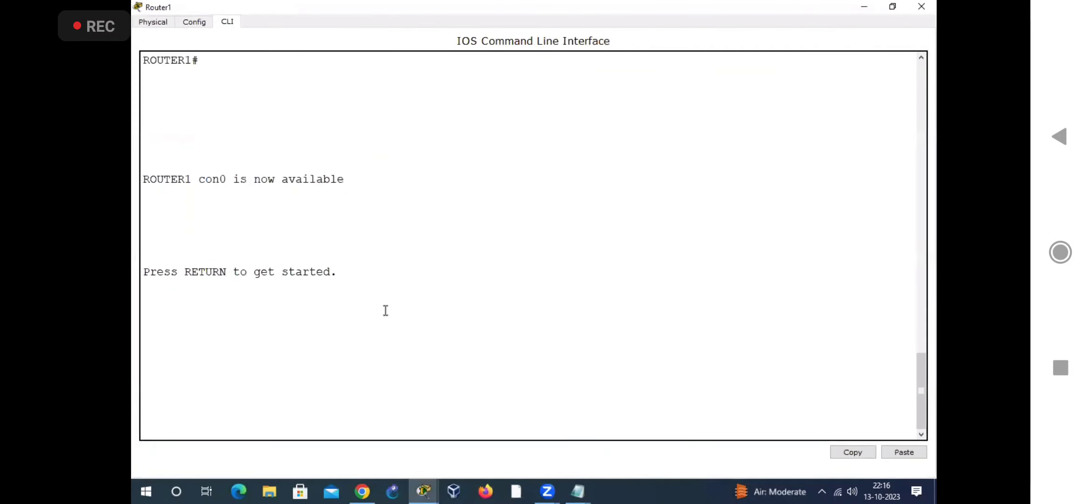
key(Return)
text(ENABLE)
key(Return)
text(CONFIG)
text(URE TERMINAL)
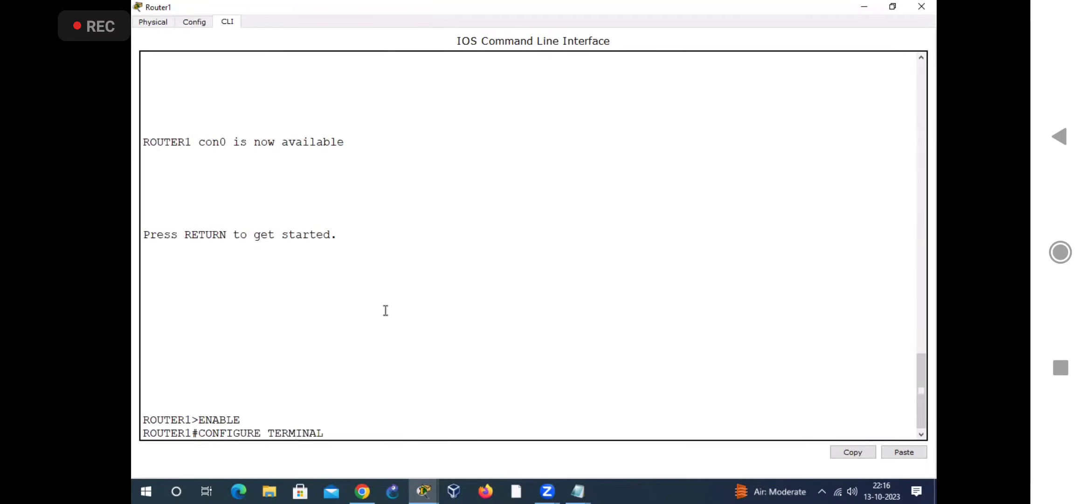
key(Return)
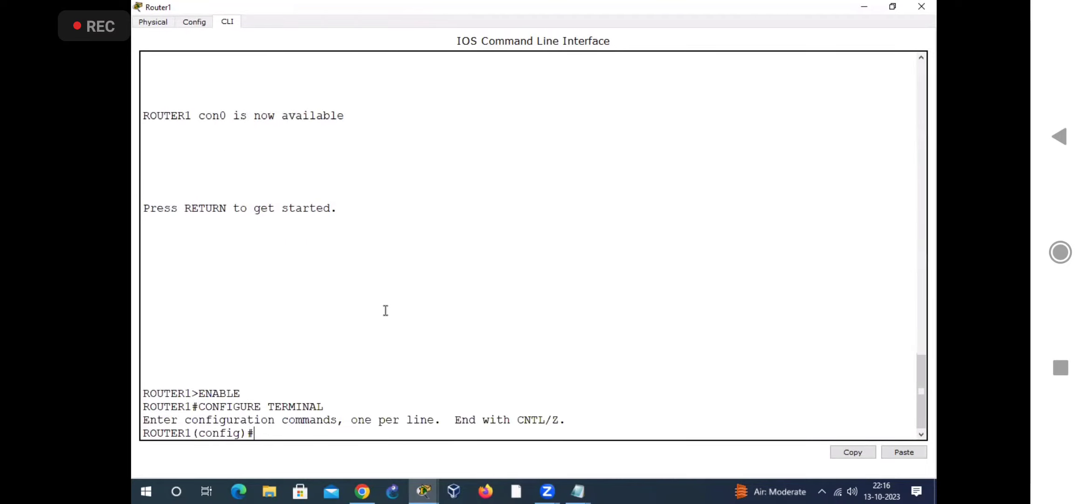
Step: Paste and run ROUTER1's copied IP ROUTE commands for 192.168.100.0 via 192.168.101.1 and 192.168.103.0 via 192.168.102.2, mask 255.255.255.0
right_click(324, 413)
click(356, 435)
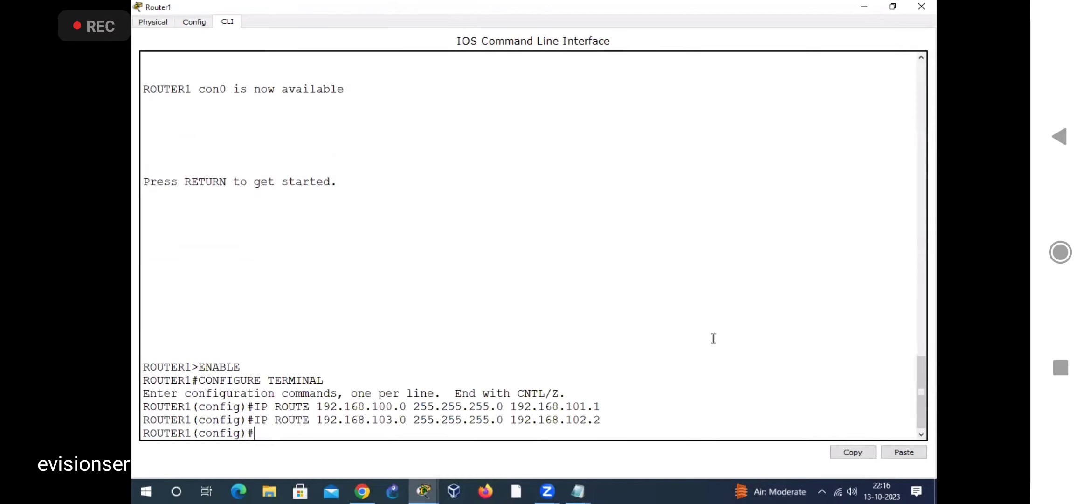
key(alt+Tab)
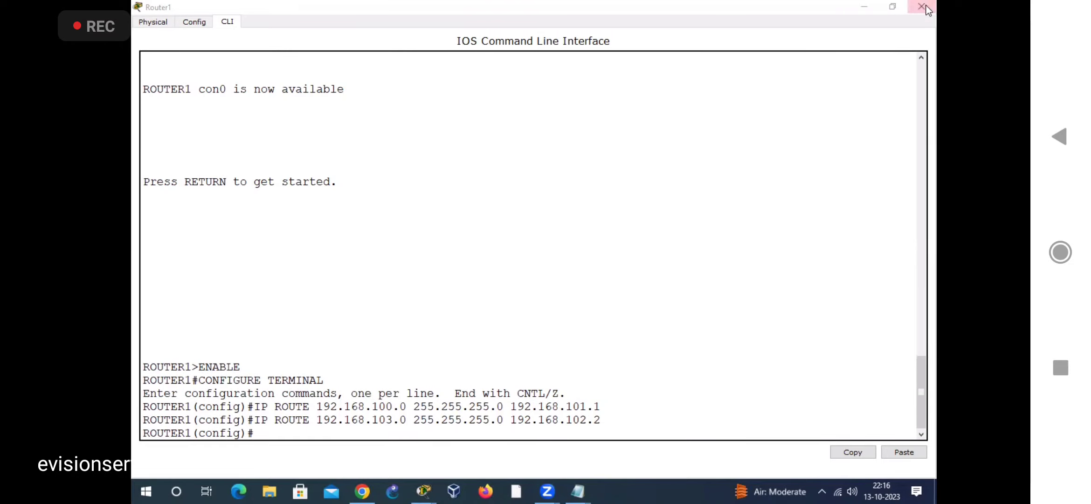
Step: Switch to the BASIC IP CONFIGURATION 2023 note and copy the two IP ROUTE commands from the GATEWAY2 configuration
click(581, 495)
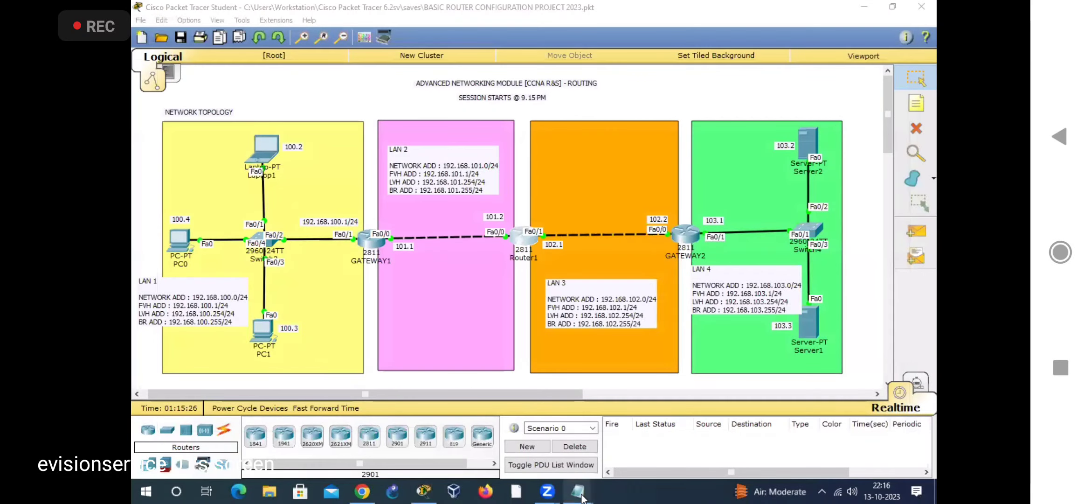
mouse_move(582, 498)
click(561, 422)
scroll(167, 386, down, 4)
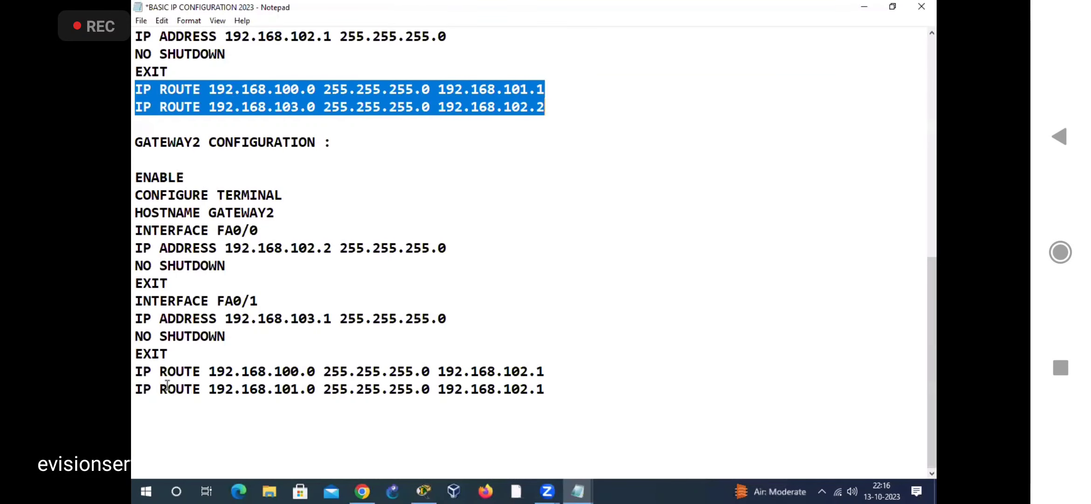
drag(136, 371, 568, 381)
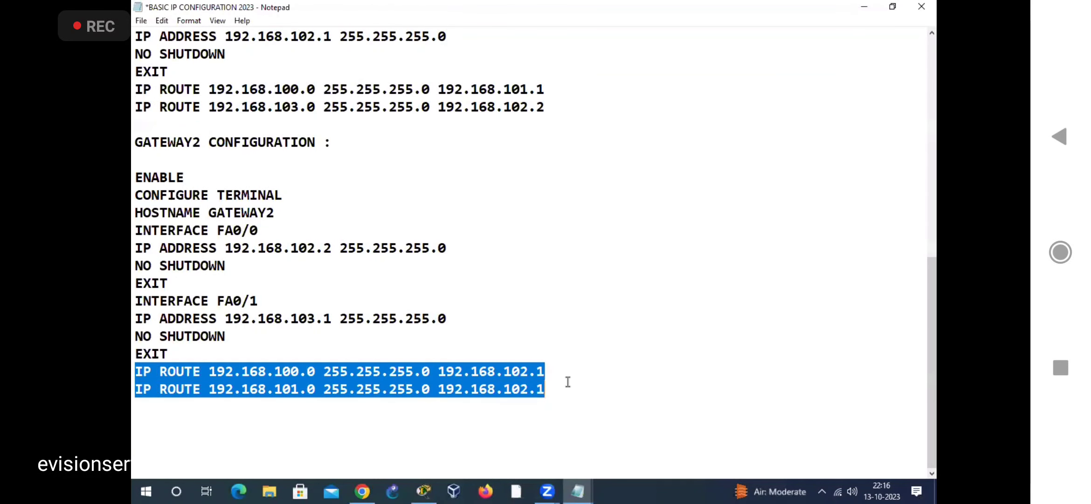
right_click(476, 384)
click(508, 225)
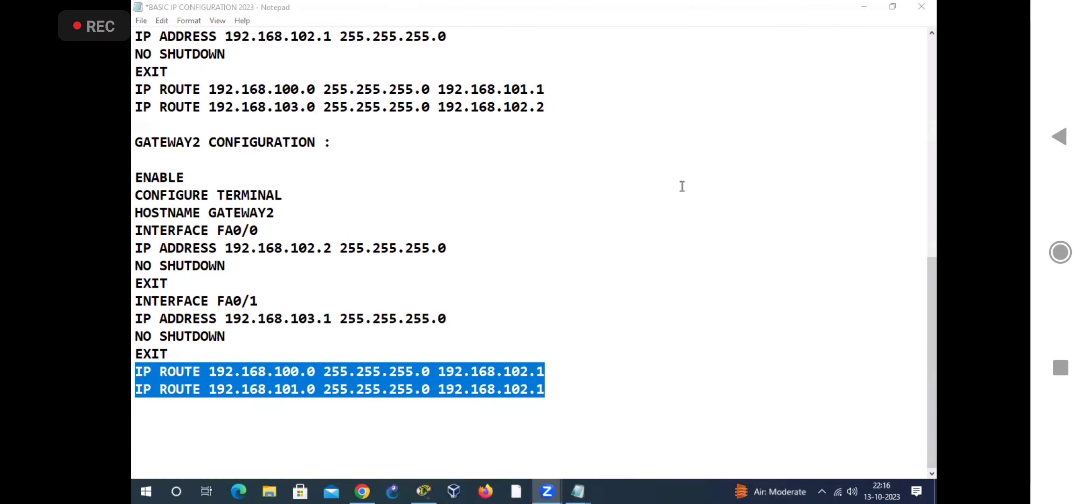
Step: Return to Packet Tracer, open GATEWAY2's command line interface and enter global configuration mode with ENABLE and CONFIG T
key(alt+Tab)
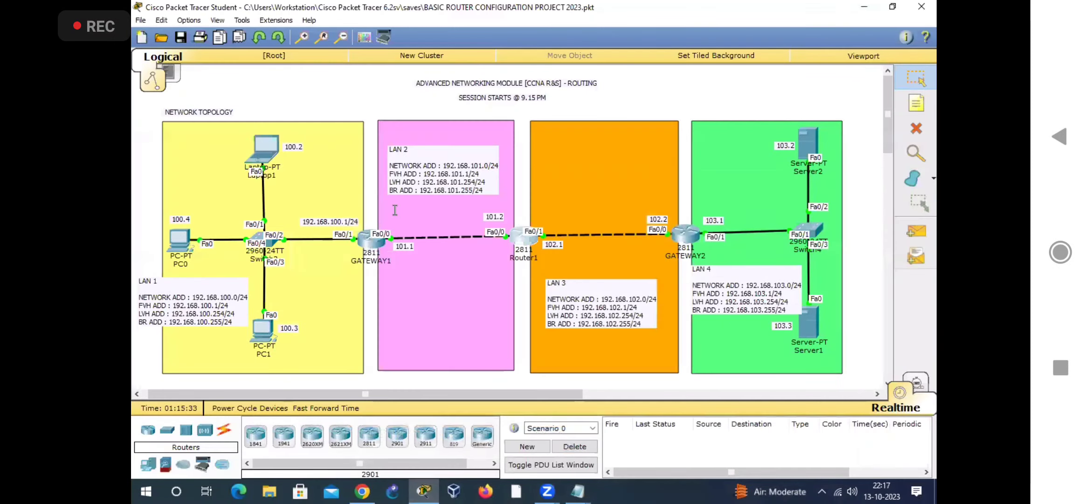
click(685, 232)
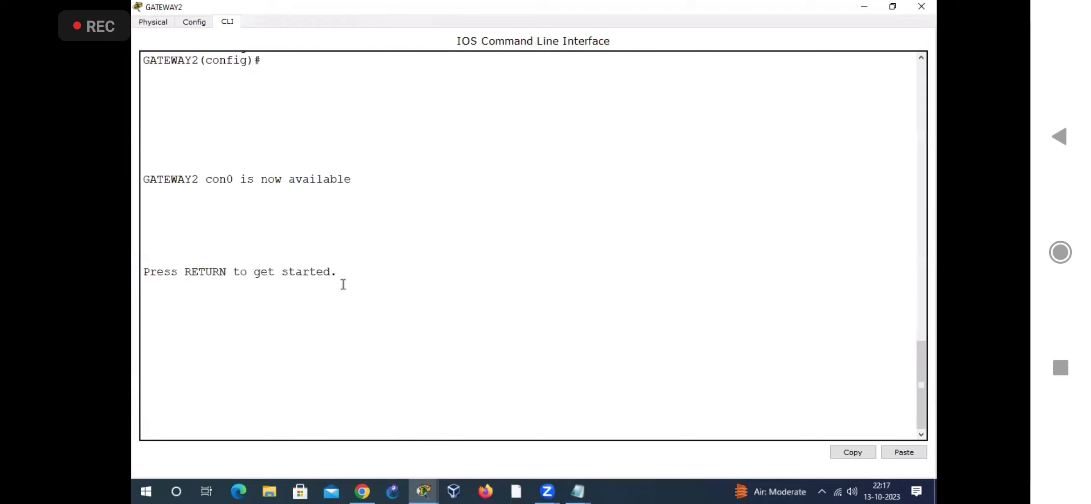
key(Return)
text(ENABLE)
key(Return)
text(CONFIG T)
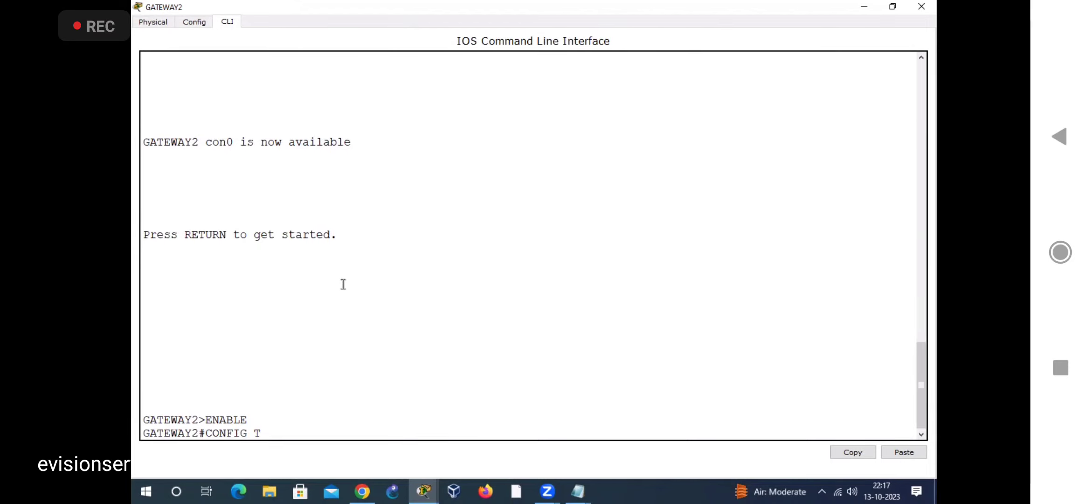
key(BackSpace)
key(BackSpace)
text(T)
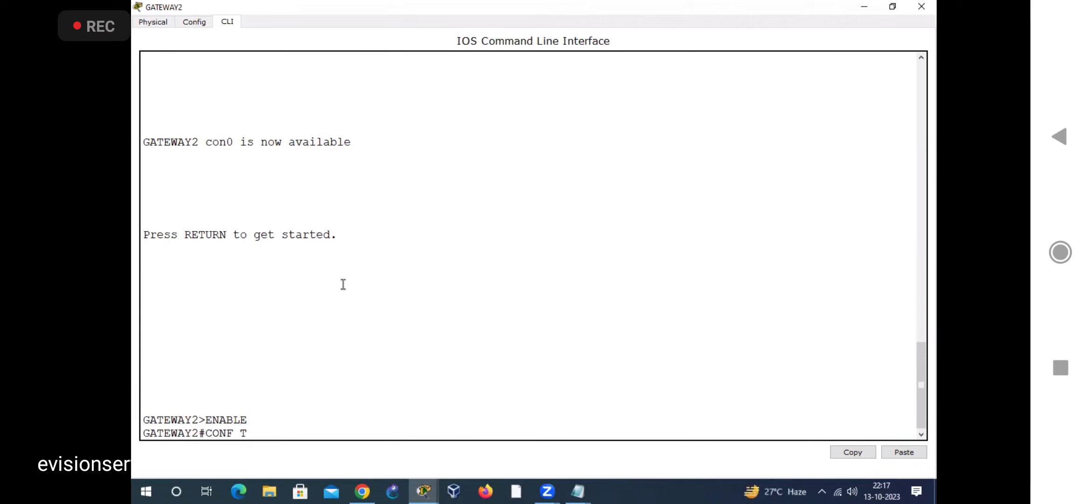
key(Return)
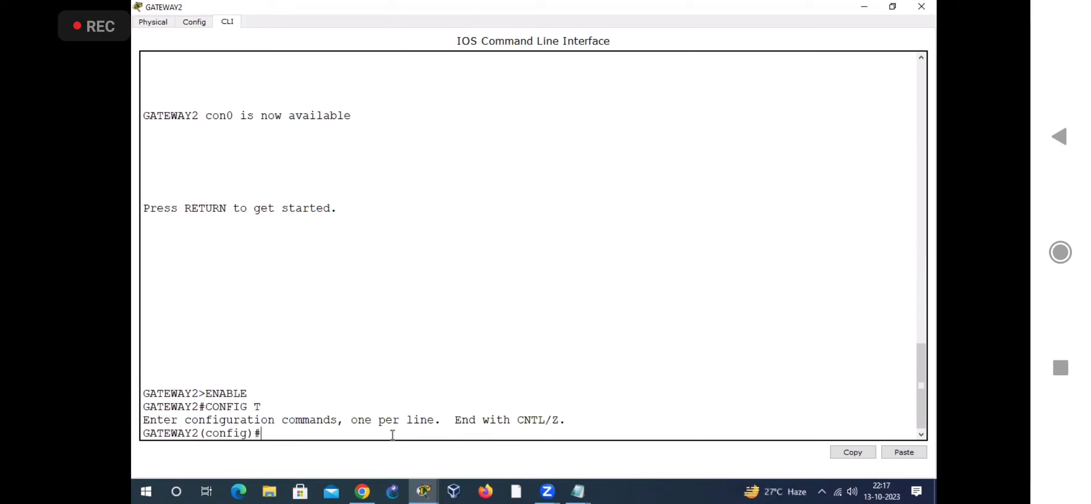
Step: Paste and run GATEWAY2's copied IP ROUTE commands for networks 192.168.100.0 and 192.168.101.0, mask 255.255.255.0, via 192.168.102.1
key(ctrl+v)
key(Return)
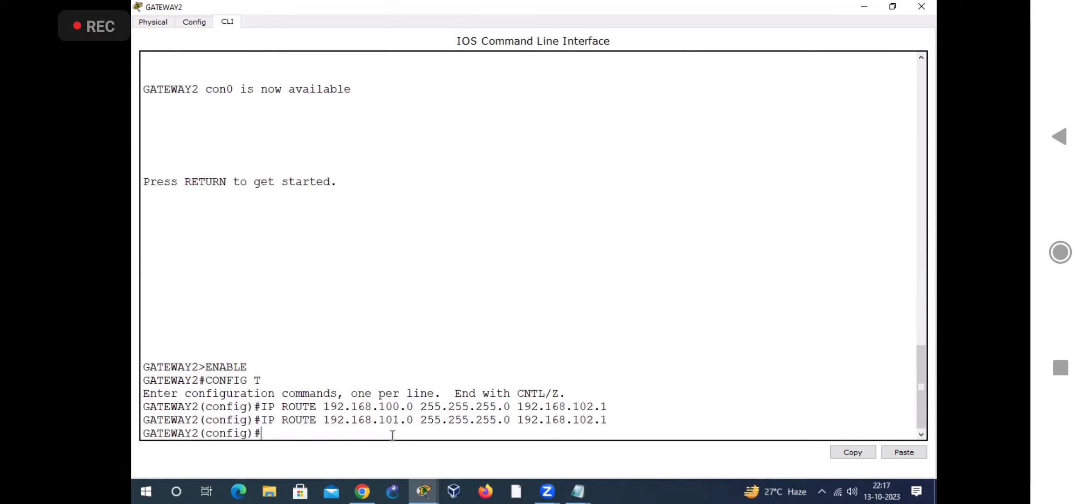
key(alt+Tab)
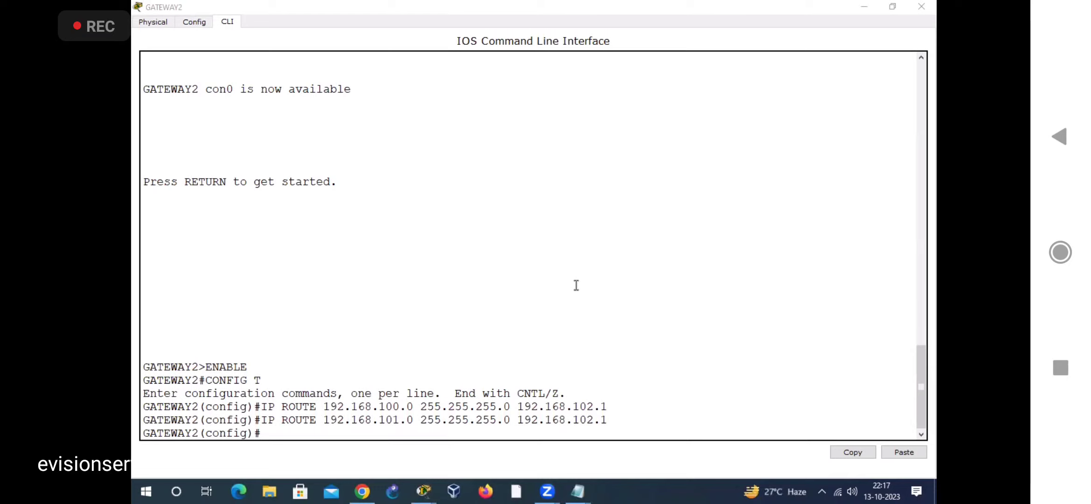
Step: Leave GATEWAY2's configuration mode with EXIT and run SHOW IP ROUTE to examine the static and connected routes in its routing table
click(437, 271)
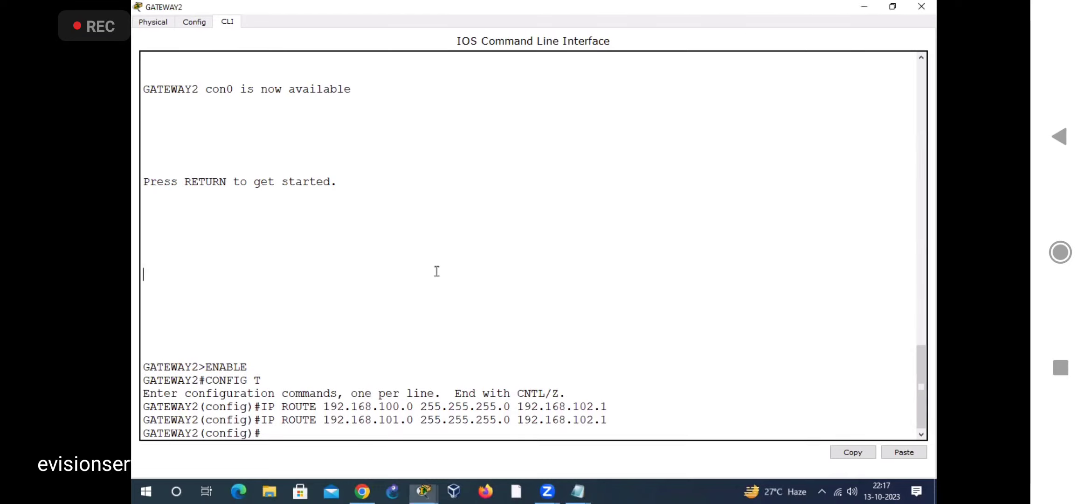
key(Return)
key(Return)
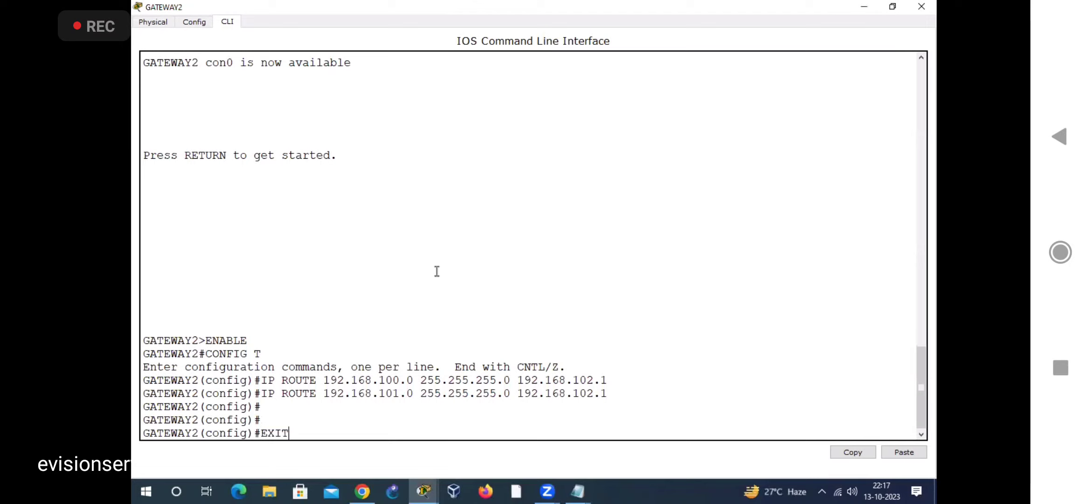
key(Return)
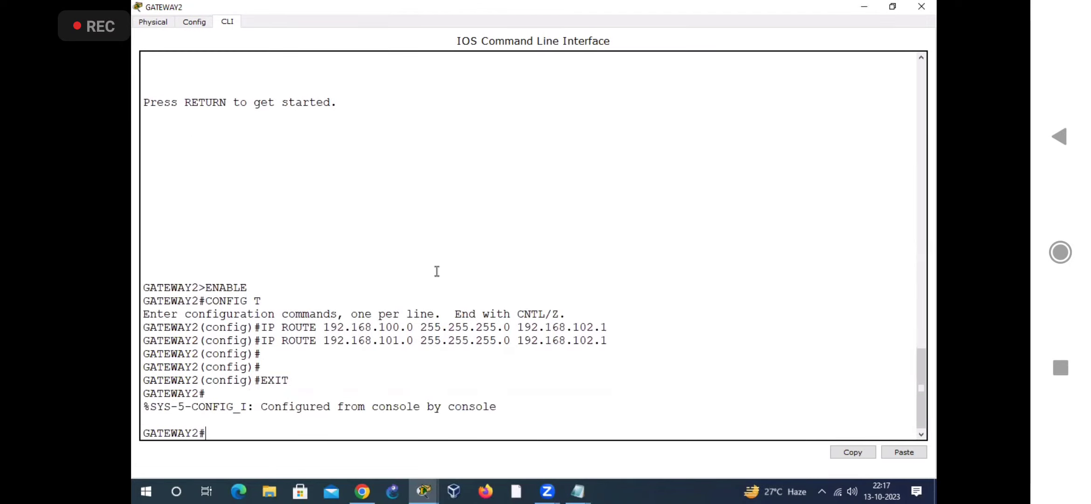
text(SHOW IP ROUTE)
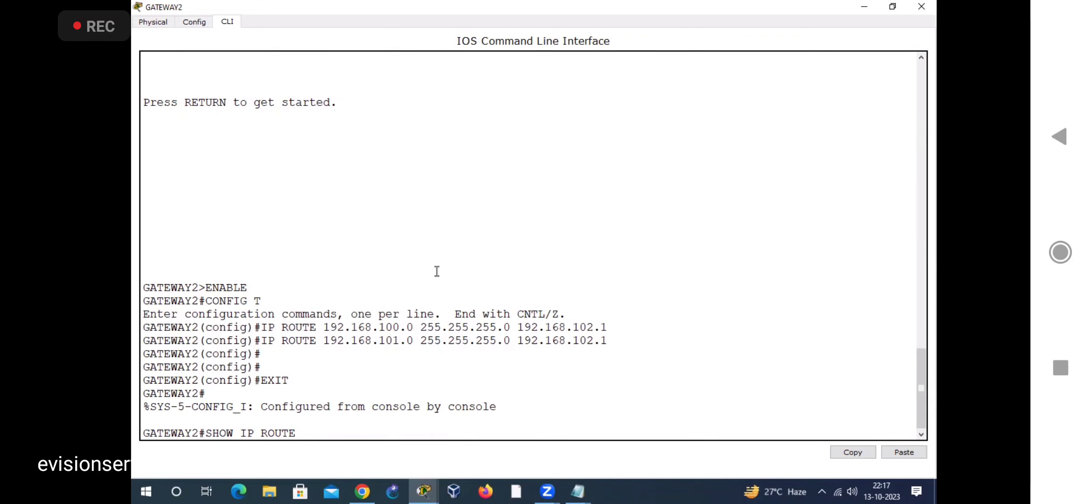
key(Return)
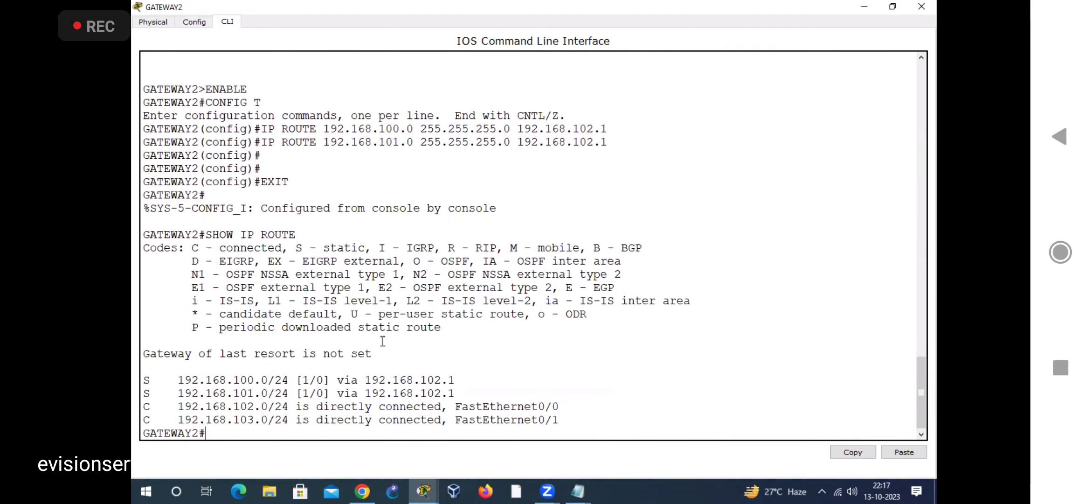
drag(142, 378, 638, 430)
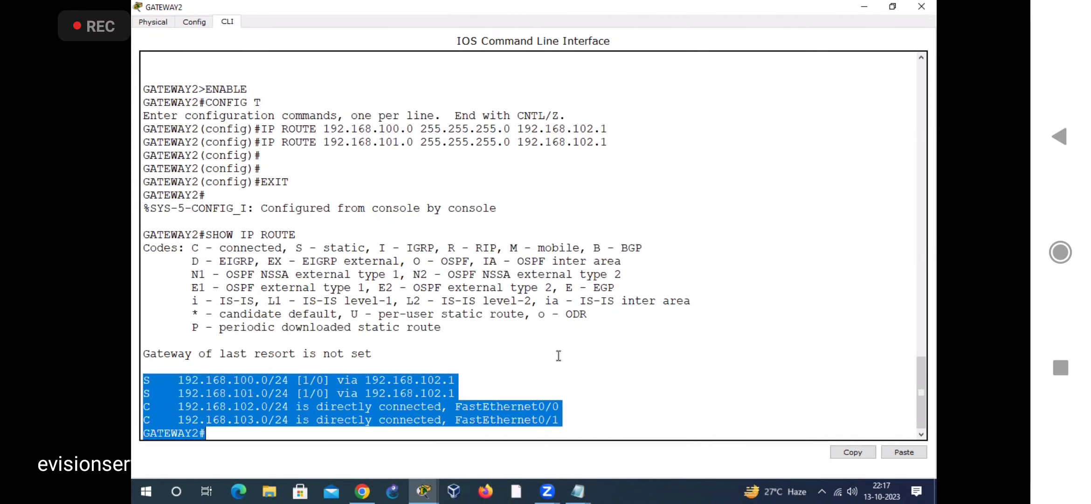
click(543, 162)
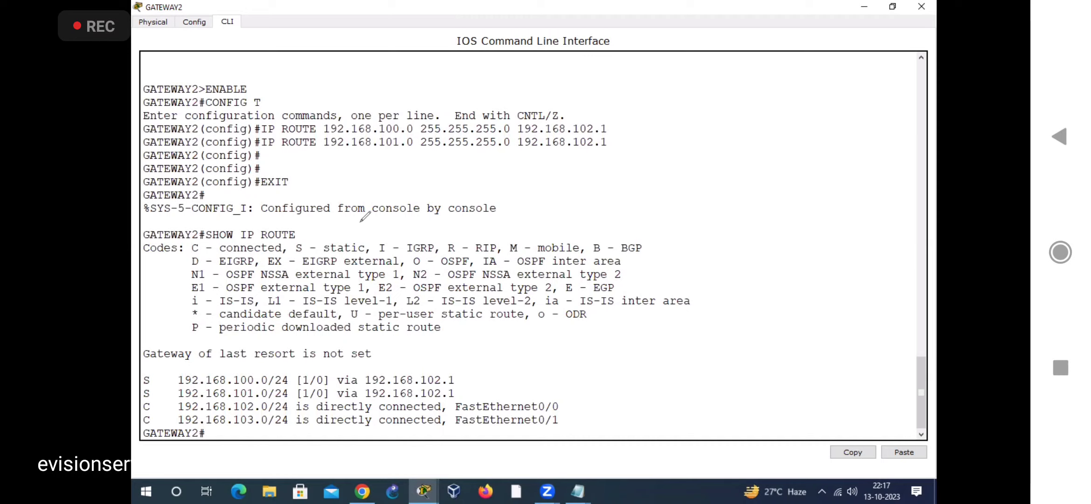
drag(342, 172, 372, 198)
drag(359, 189, 367, 262)
mouse_move(404, 155)
mouse_down()
mouse_move(429, 183)
mouse_move(451, 173)
mouse_move(441, 156)
mouse_up()
mouse_move(446, 136)
mouse_down()
mouse_move(458, 116)
mouse_move(474, 167)
mouse_up()
drag(504, 175, 371, 258)
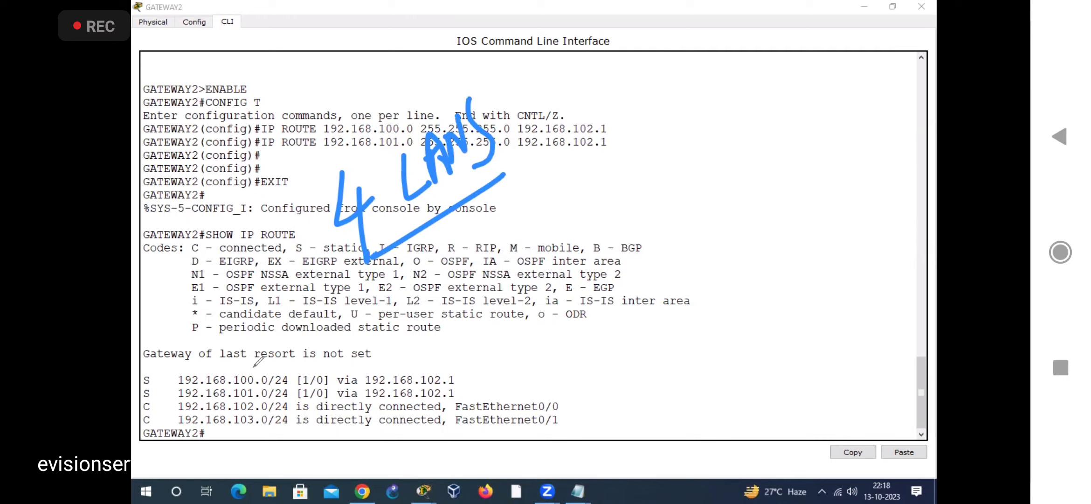
drag(250, 369, 311, 315)
drag(255, 386, 338, 315)
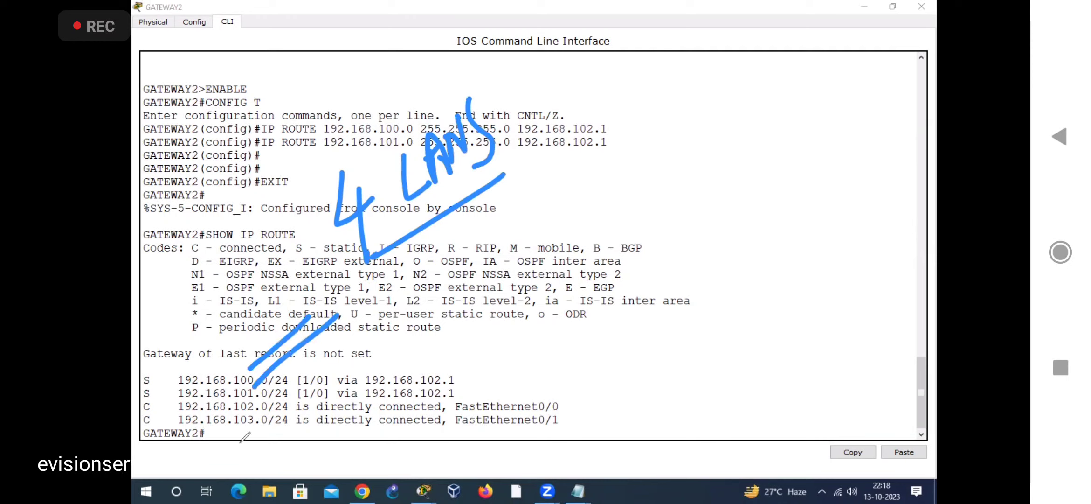
drag(253, 399, 357, 319)
drag(256, 412, 373, 347)
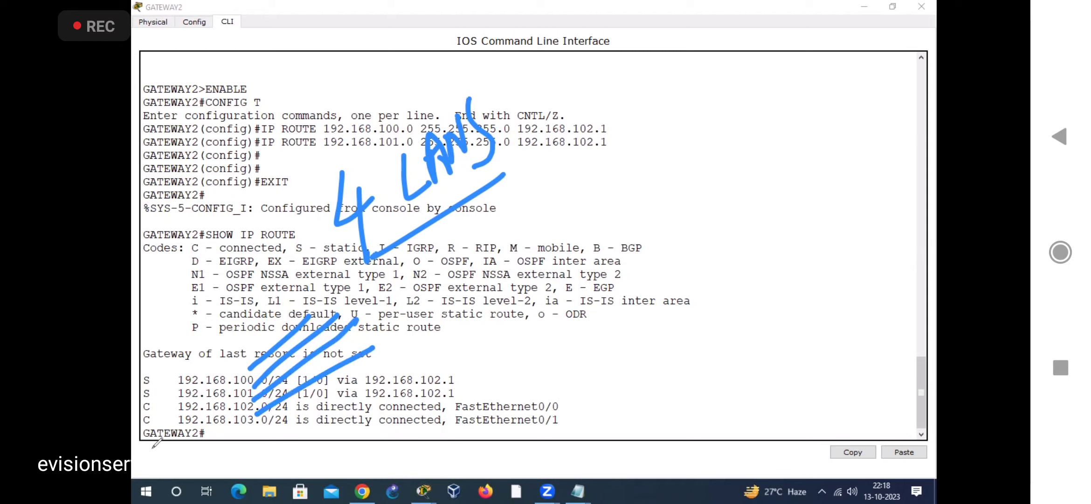
mouse_move(229, 232)
mouse_down()
mouse_move(137, 252)
mouse_move(193, 268)
mouse_up()
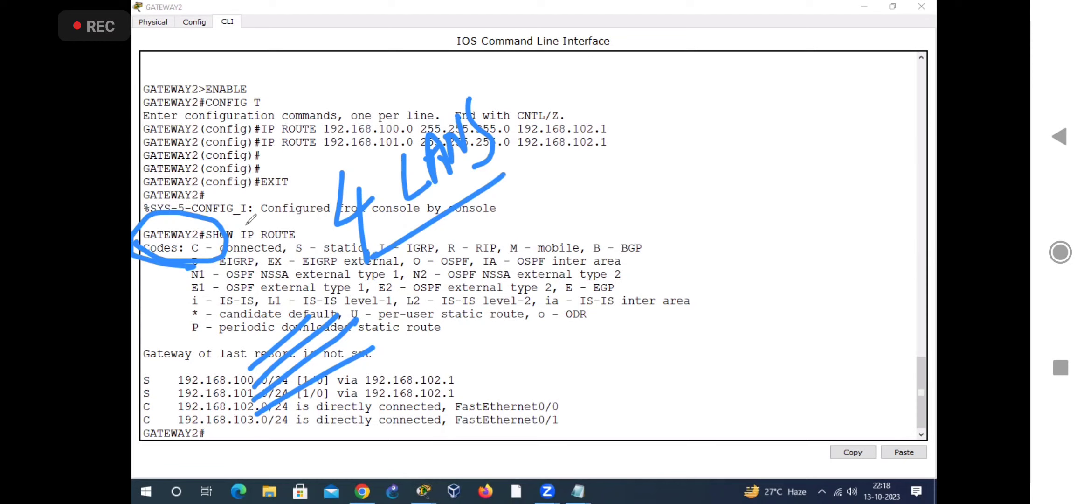
click(558, 46)
mouse_move(135, 240)
mouse_down()
mouse_move(197, 263)
mouse_move(291, 332)
mouse_move(260, 386)
mouse_up()
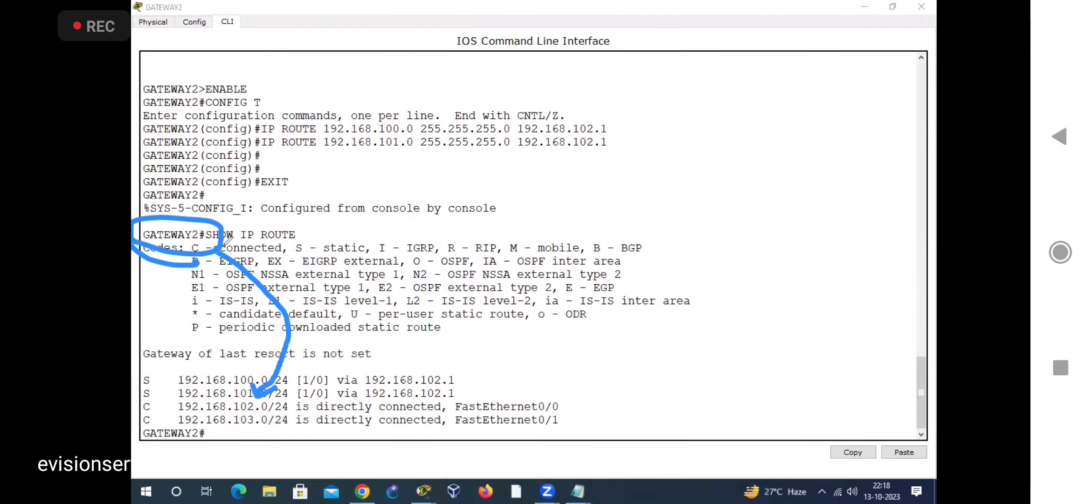
Step: Examine the connected (C) entries in GATEWAY2's routing table and match them to the route codes legend
mouse_move(227, 238)
mouse_down()
mouse_move(289, 396)
mouse_move(260, 419)
mouse_up()
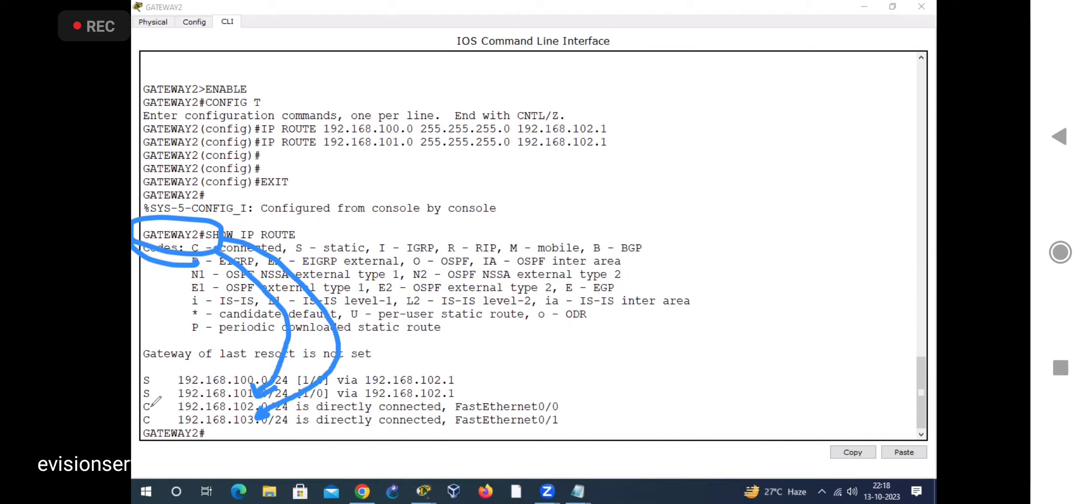
mouse_move(155, 406)
mouse_down()
mouse_move(166, 397)
mouse_move(164, 411)
mouse_up()
click(625, 52)
mouse_move(194, 255)
mouse_down()
mouse_move(211, 233)
mouse_move(268, 257)
mouse_move(196, 261)
mouse_up()
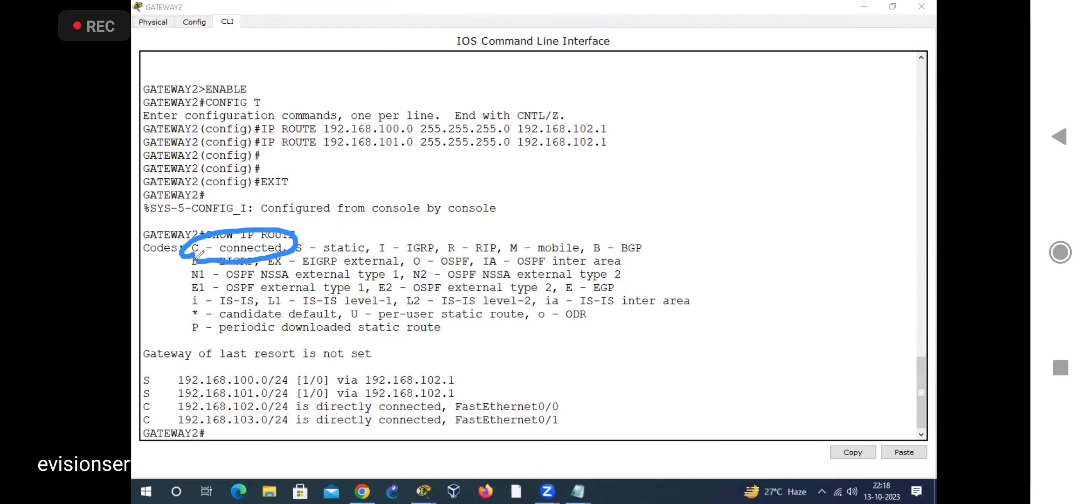
drag(373, 379, 339, 406)
click(397, 400)
mouse_move(435, 376)
mouse_down()
mouse_move(360, 416)
mouse_move(391, 413)
mouse_up()
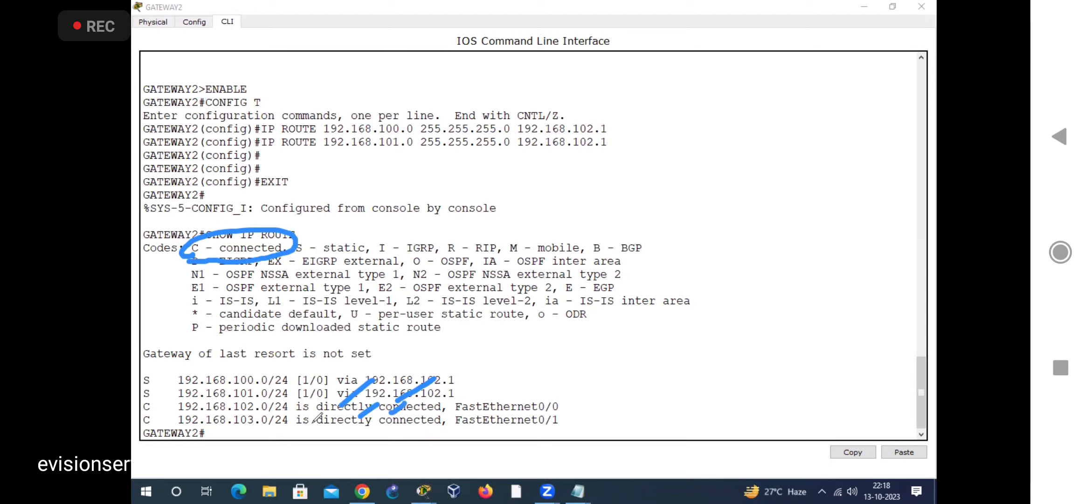
click(636, 48)
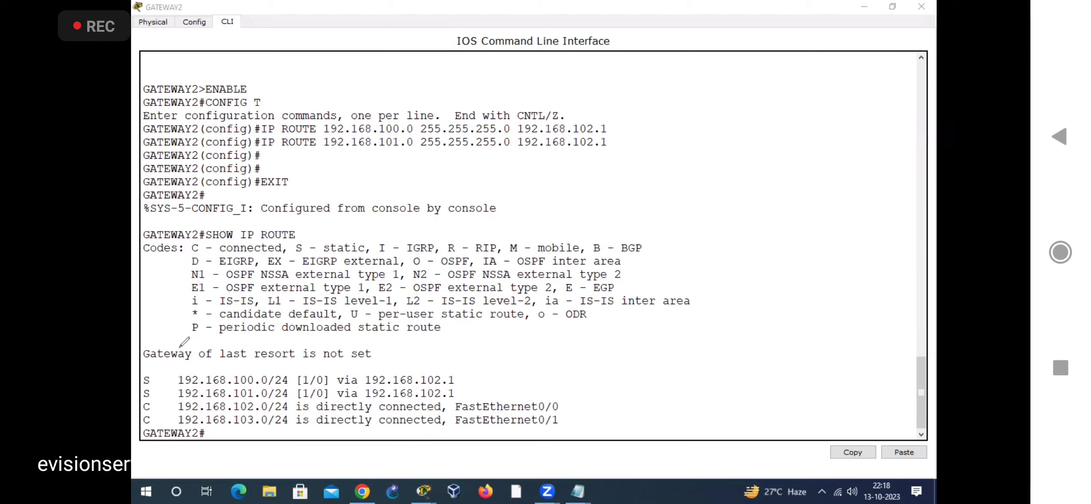
Step: Compare the static (S) entries in GATEWAY2's routing table with the IP ROUTE commands entered above and their next-hop address
mouse_move(246, 372)
mouse_down()
mouse_move(317, 291)
mouse_move(351, 287)
mouse_move(378, 205)
mouse_up()
drag(383, 162, 403, 235)
mouse_move(254, 386)
mouse_down()
mouse_move(343, 314)
mouse_move(383, 305)
mouse_move(411, 266)
mouse_up()
mouse_move(411, 236)
mouse_down()
mouse_move(401, 326)
mouse_move(420, 333)
mouse_up()
mouse_move(251, 124)
mouse_down()
mouse_move(282, 108)
mouse_move(270, 130)
mouse_up()
mouse_move(415, 92)
mouse_down()
mouse_move(399, 136)
mouse_move(424, 111)
mouse_up()
mouse_move(550, 159)
mouse_down()
mouse_move(509, 154)
mouse_move(648, 186)
mouse_move(536, 146)
mouse_up()
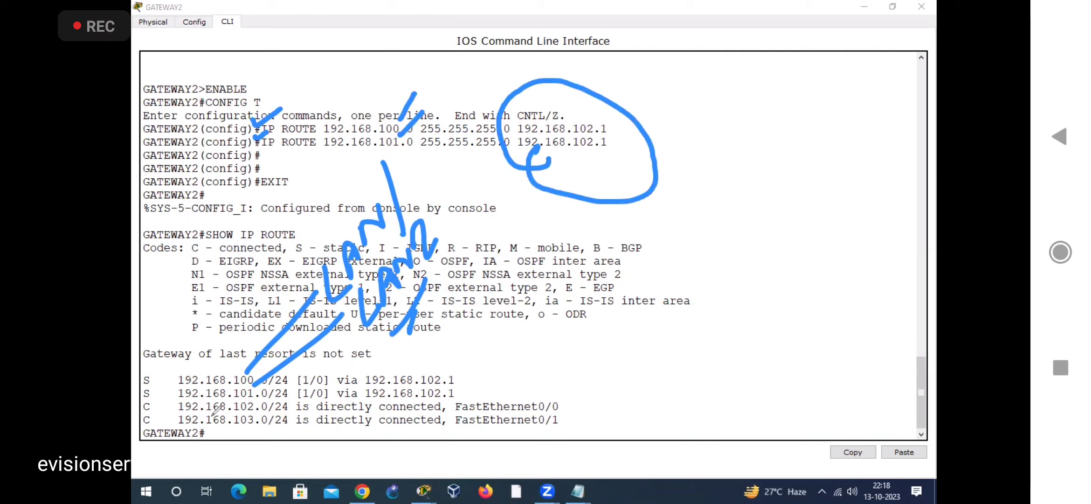
mouse_move(305, 231)
mouse_down()
mouse_move(287, 247)
mouse_move(301, 230)
mouse_up()
mouse_move(153, 397)
mouse_down()
mouse_move(148, 359)
mouse_move(172, 382)
mouse_move(151, 393)
mouse_up()
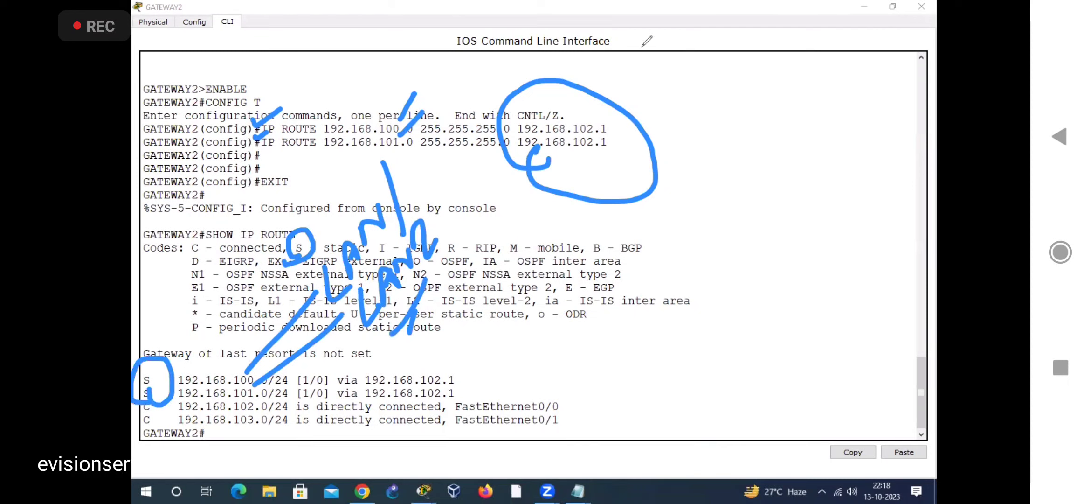
drag(350, 203, 383, 211)
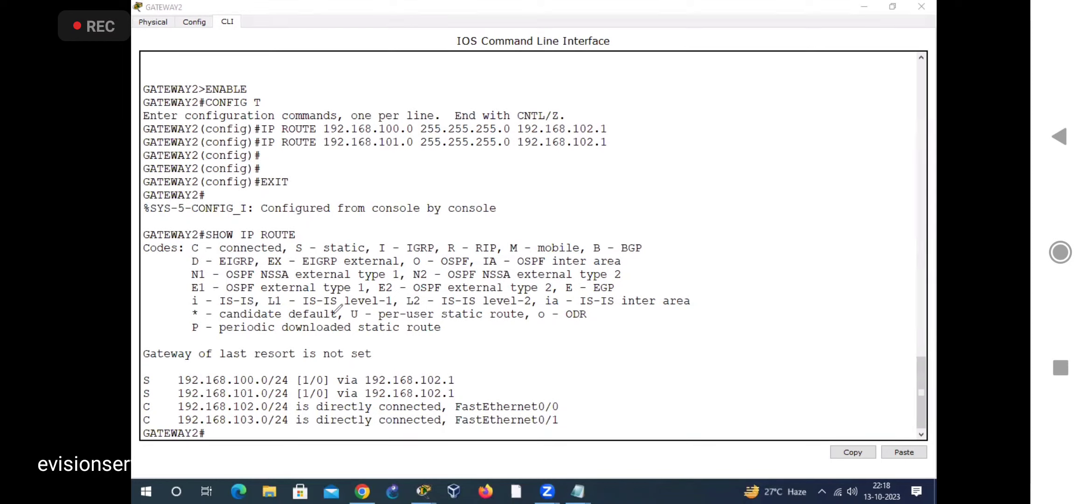
mouse_move(170, 376)
mouse_down()
mouse_move(178, 370)
mouse_move(189, 411)
mouse_up()
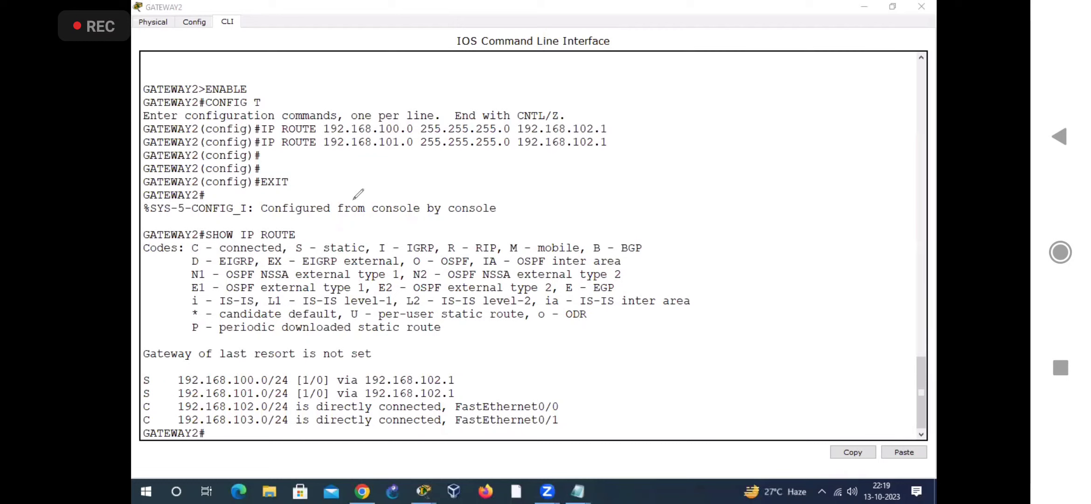
click(690, 49)
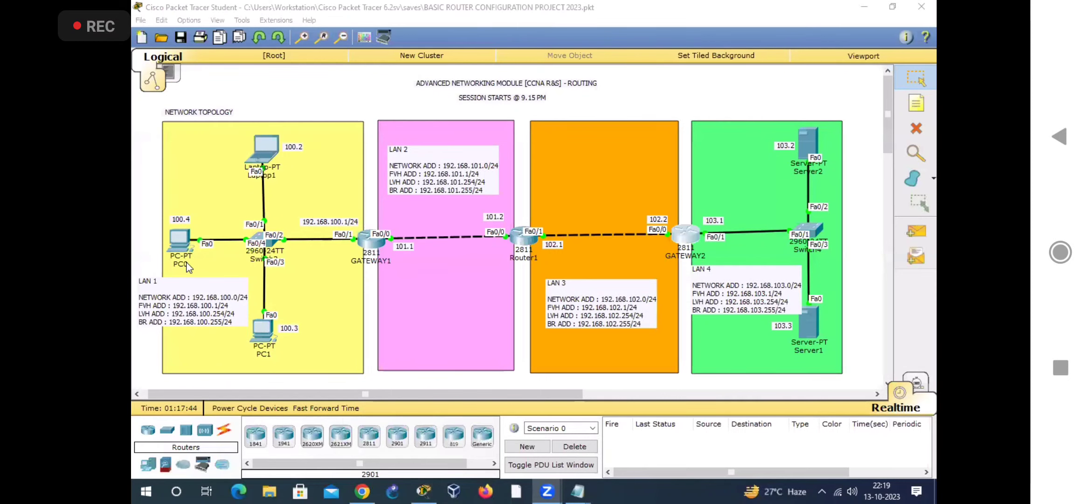
Step: Open PC0's Command Prompt, widen its window and review the statistics of the earlier ping to 192.168.103.2
click(188, 250)
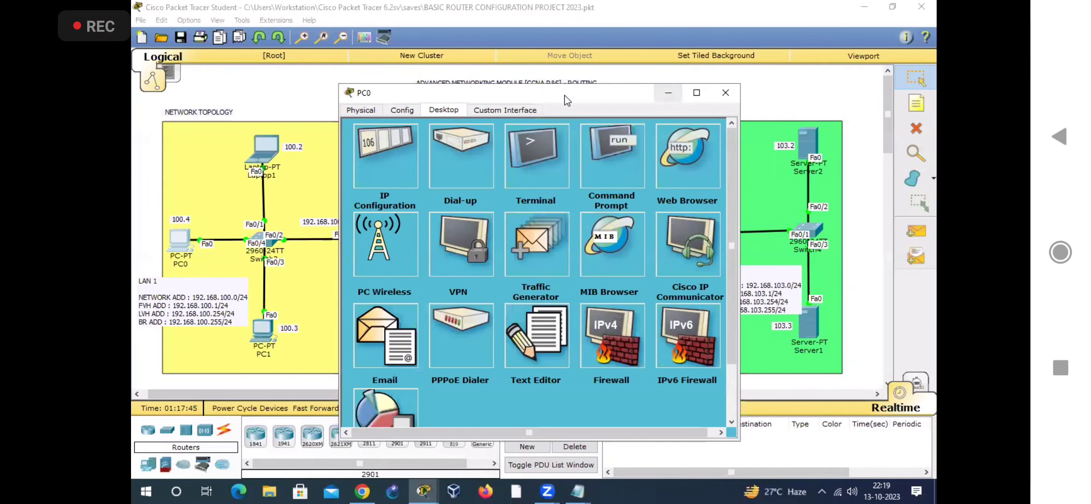
click(571, 156)
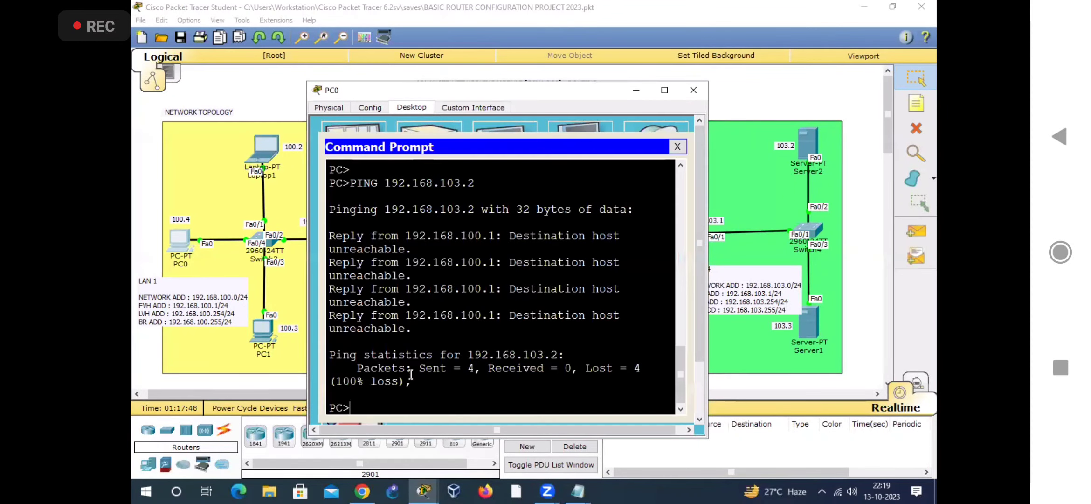
drag(710, 194, 755, 194)
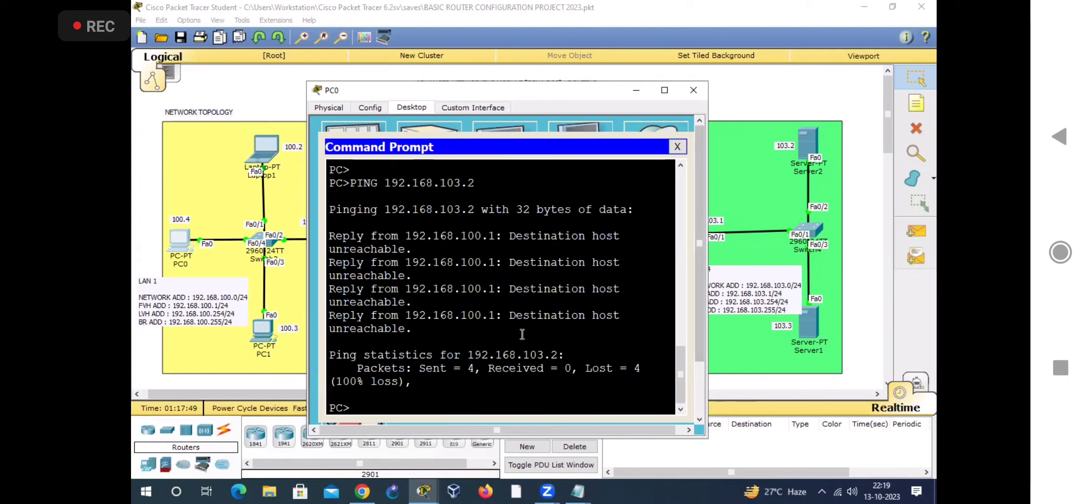
drag(422, 366, 574, 368)
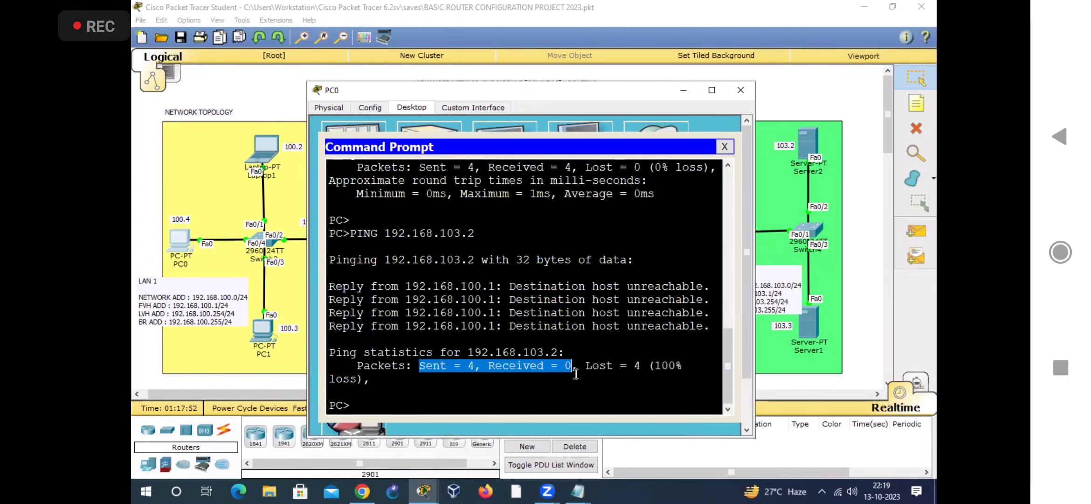
key(alt+Tab)
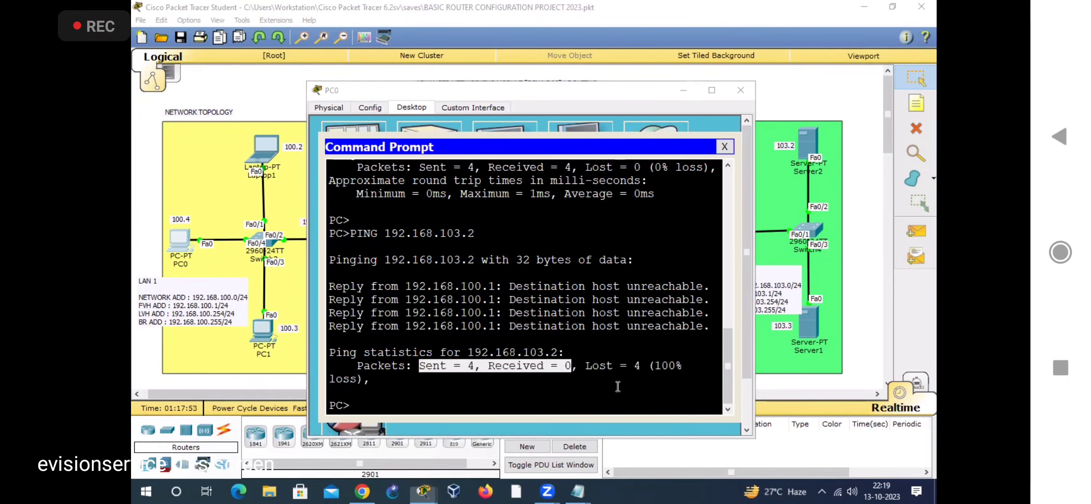
Step: Copy the earlier PING 192.168.103.2 command to PC0's prompt, run it again and check the packet statistics
drag(350, 233, 474, 234)
key(ctrl+c)
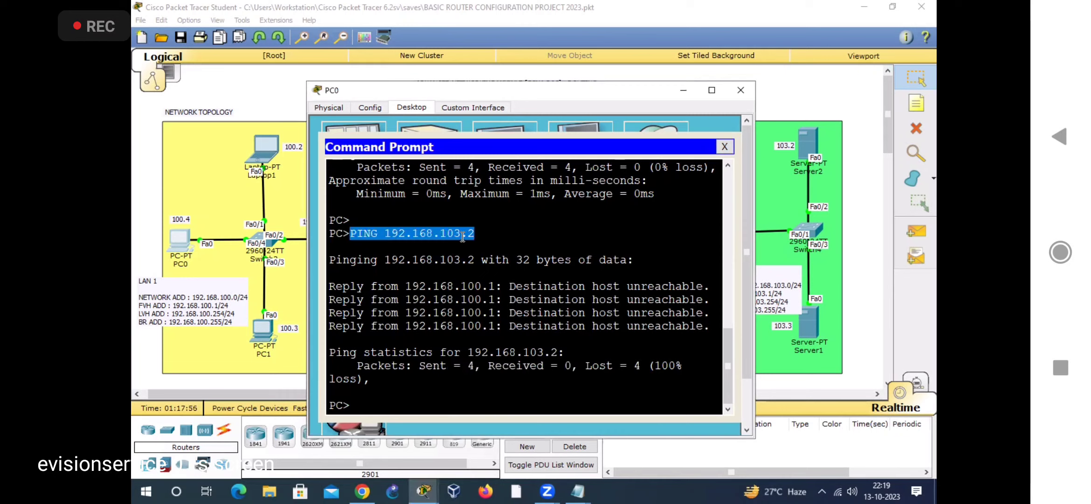
right_click(463, 237)
click(493, 245)
right_click(408, 391)
click(438, 413)
key(Return)
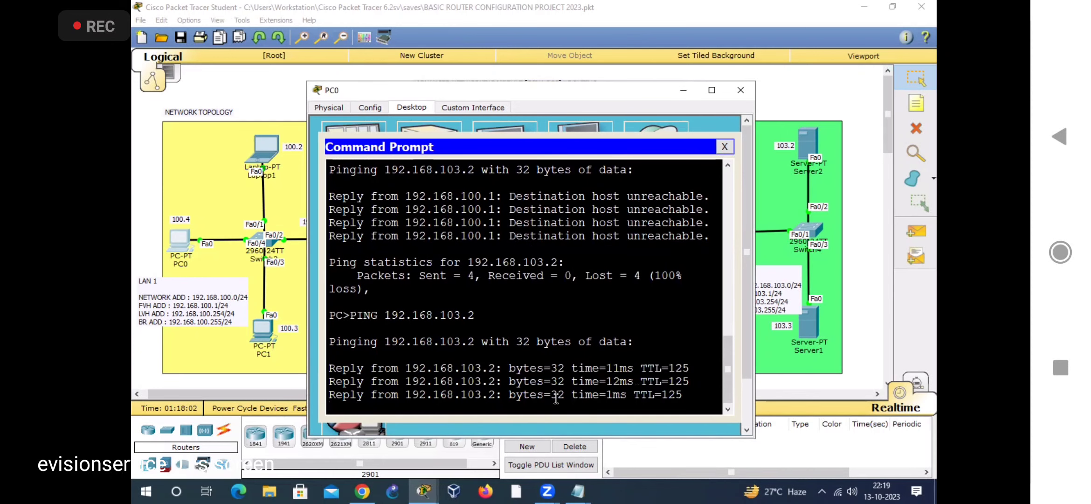
drag(419, 355, 572, 358)
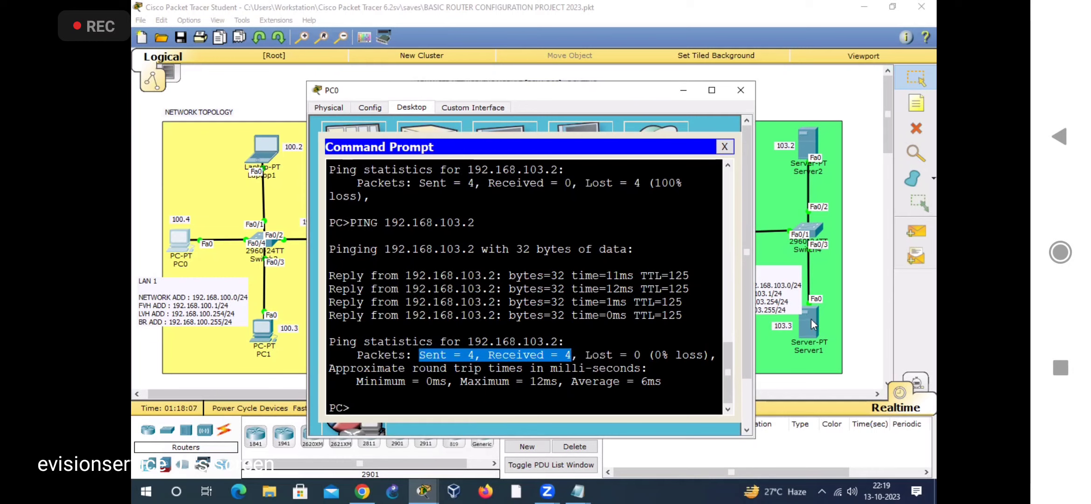
Step: Run PING 192.168.103.3 from PC0 to test Server1 and check the sent and received packets
click(428, 403)
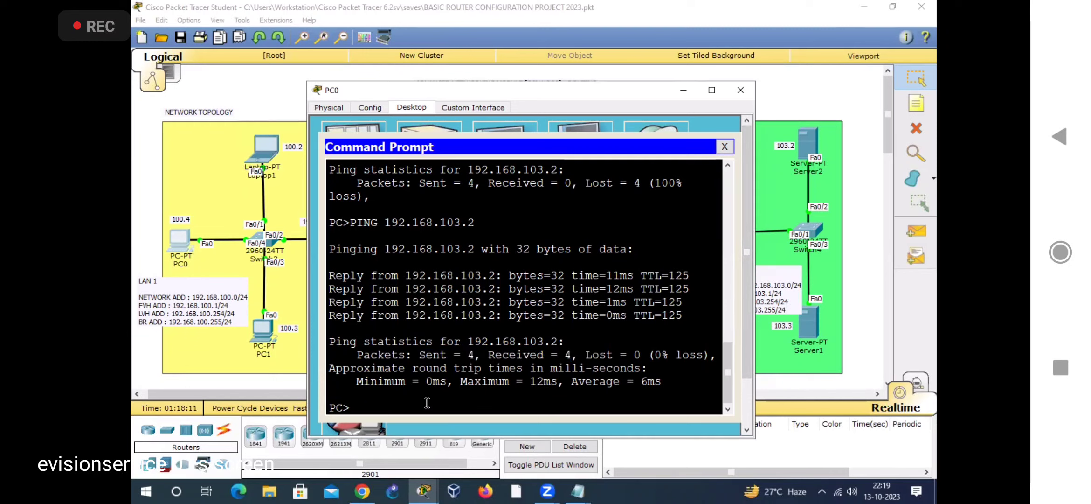
text(PING 192.168.103.3)
key(Return)
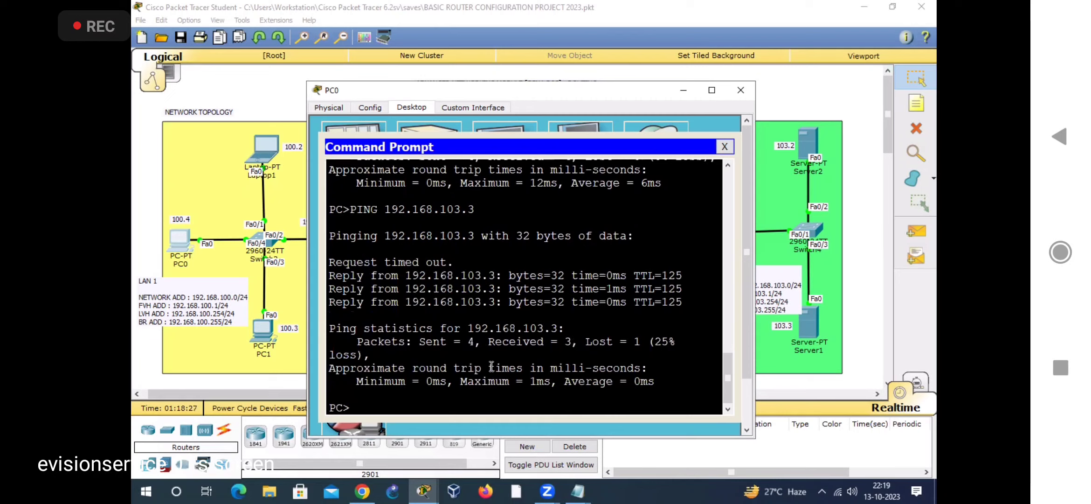
drag(415, 344, 571, 344)
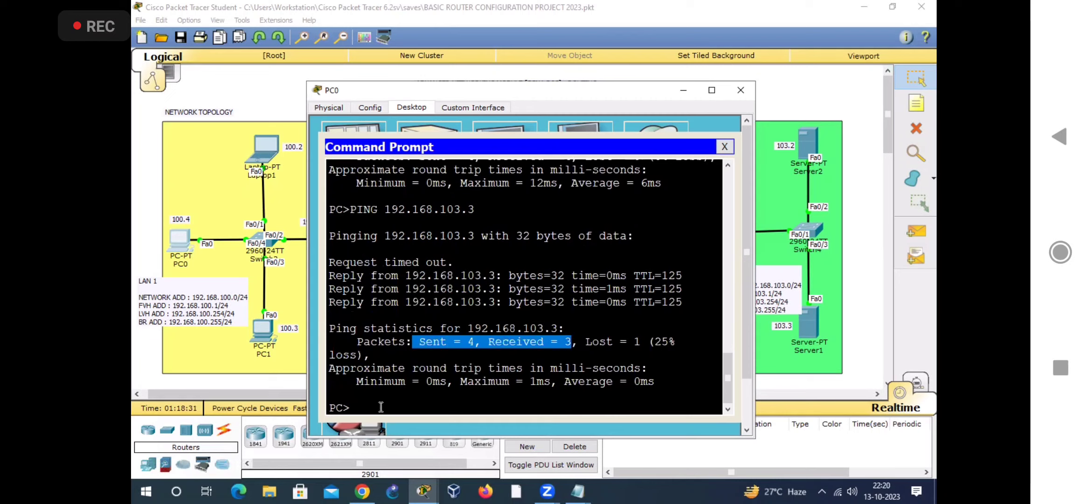
Step: Repeat PING 192.168.103.3 from PC0 and check the packet statistics and loss percentage
click(381, 406)
text(PING 192.168.103.3)
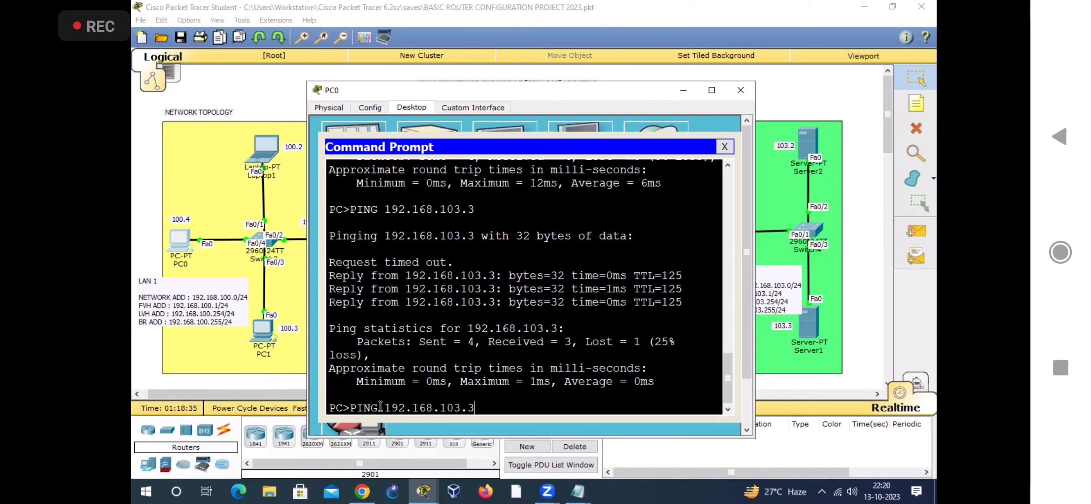
key(Return)
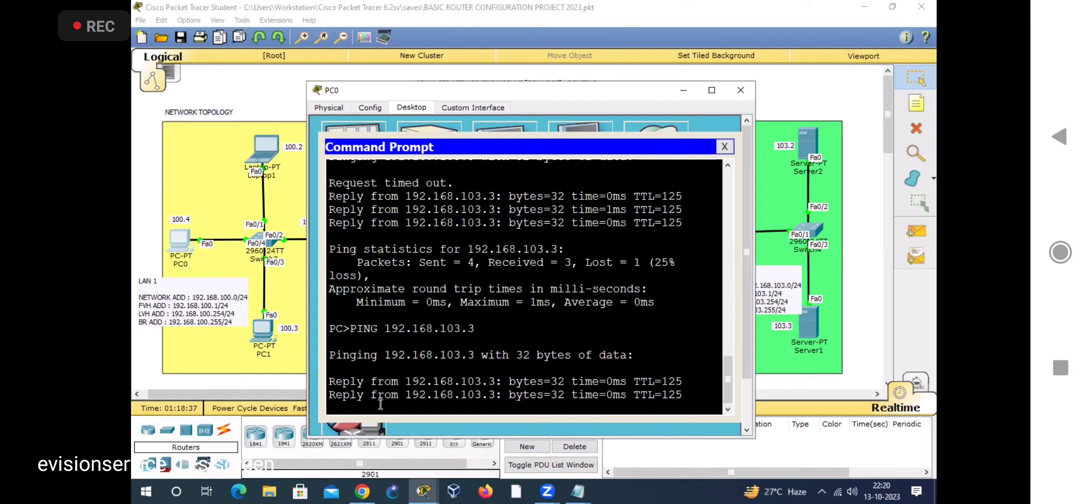
drag(416, 352, 578, 354)
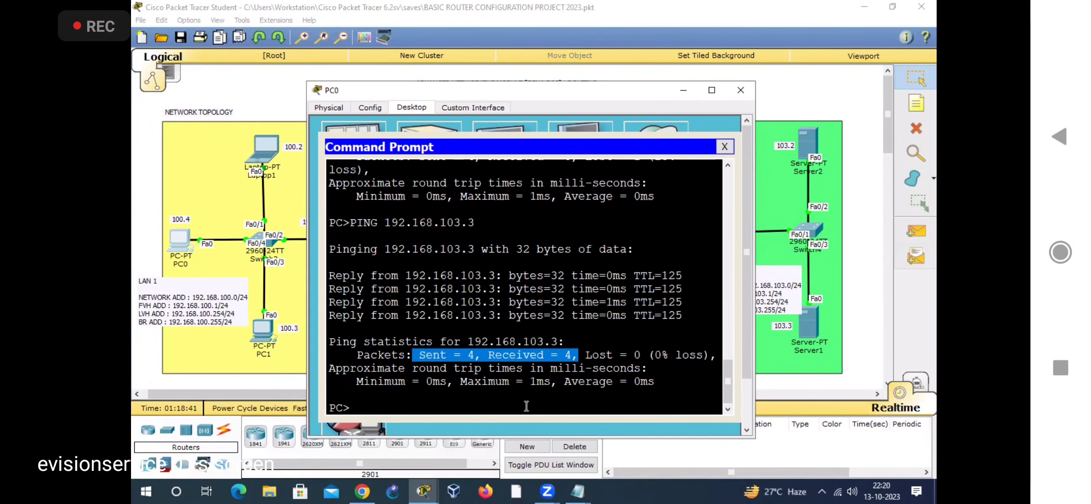
drag(655, 355, 774, 366)
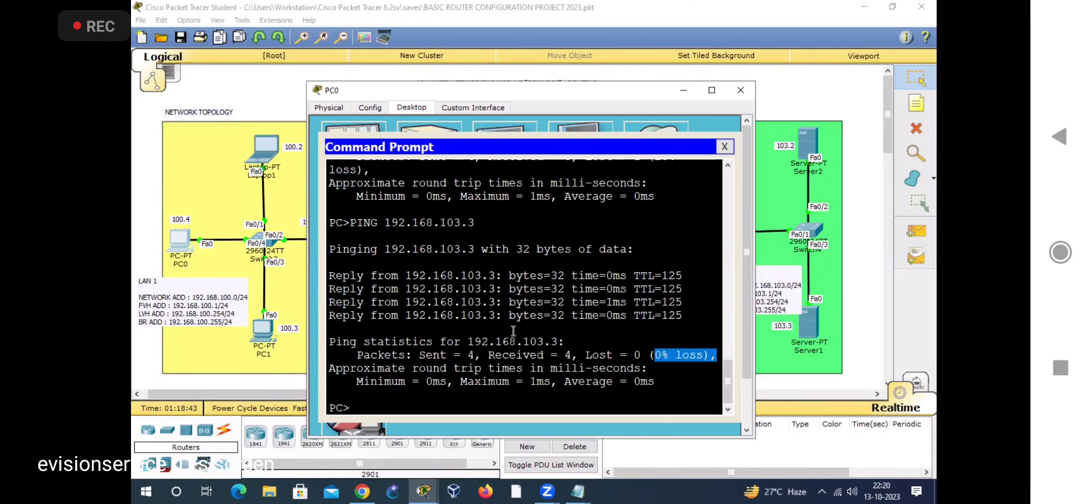
Step: Return to the topology and trace the path from PC0 in LAN 1 through GATEWAY1, Router1 and GATEWAY2 to the LAN 4 servers
click(484, 51)
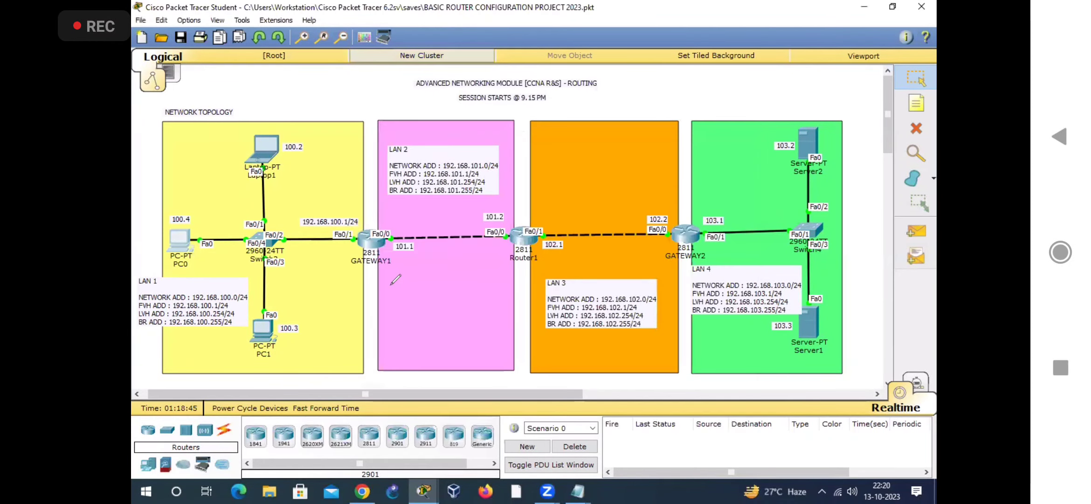
click(346, 274)
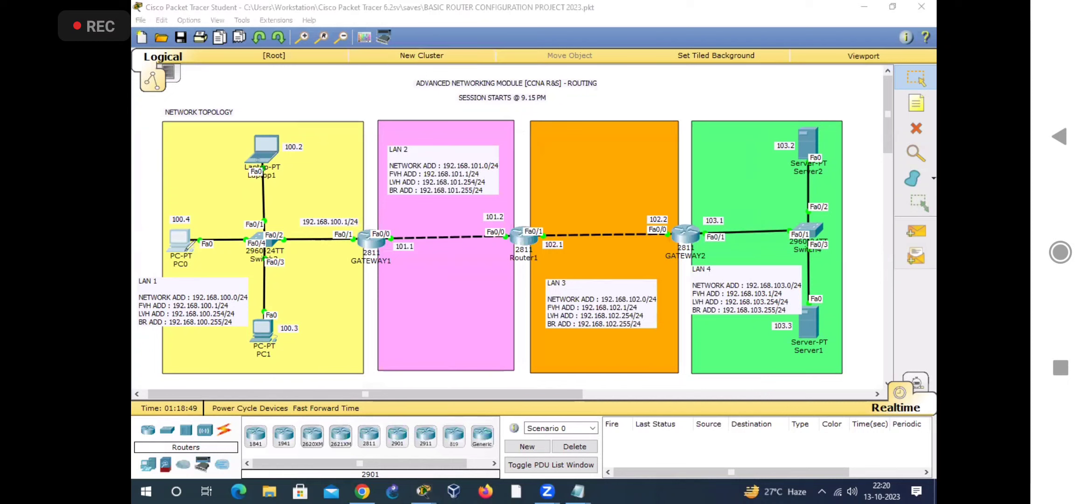
mouse_move(156, 252)
mouse_down()
mouse_move(208, 199)
mouse_move(175, 256)
mouse_up()
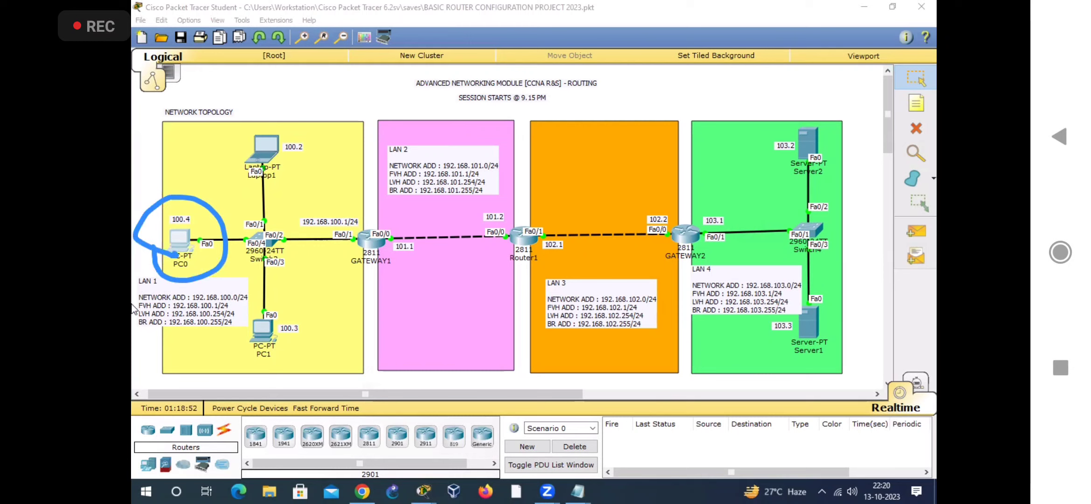
drag(133, 291, 163, 286)
mouse_move(223, 220)
mouse_down()
mouse_move(760, 176)
mouse_move(794, 161)
mouse_move(786, 205)
mouse_up()
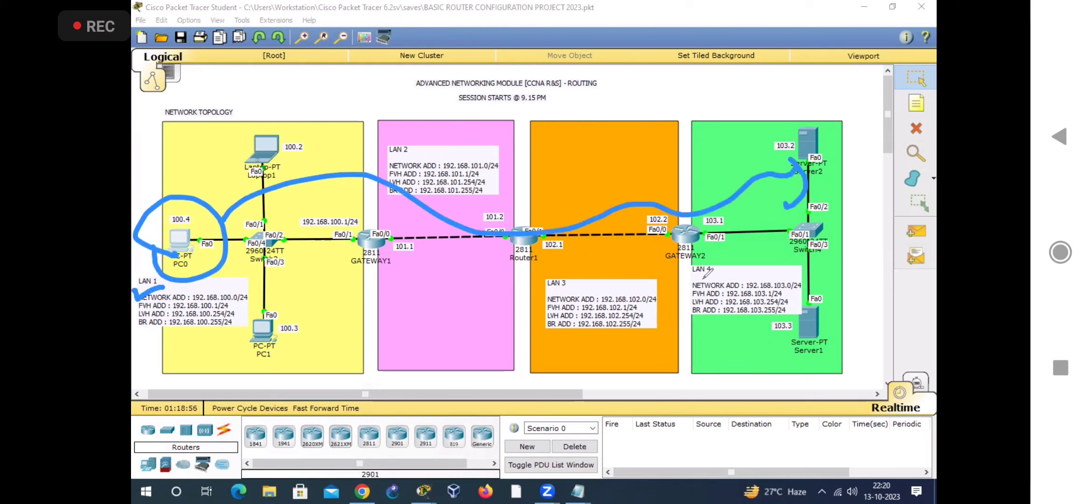
drag(683, 266, 705, 258)
drag(812, 136, 842, 123)
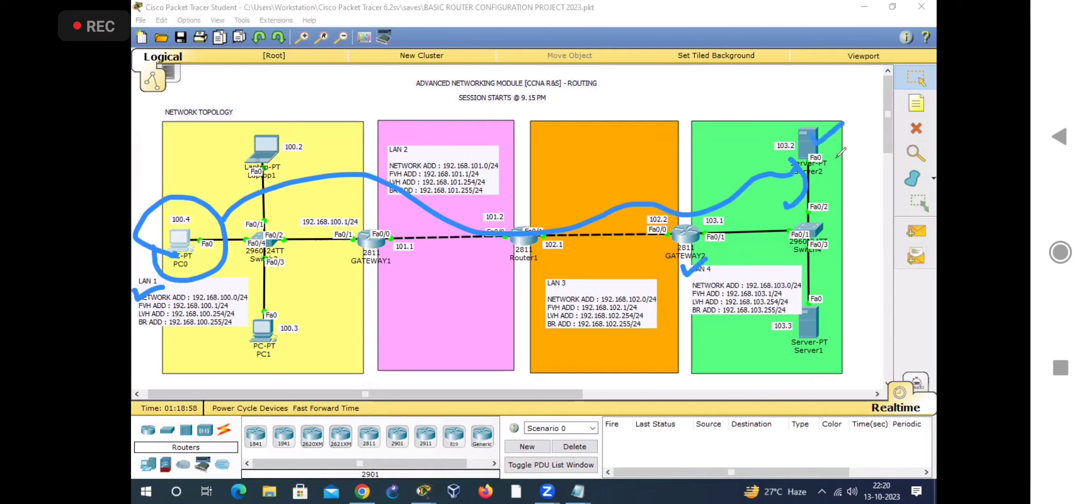
drag(812, 325, 839, 302)
drag(362, 239, 396, 232)
drag(521, 236, 542, 228)
drag(677, 233, 696, 225)
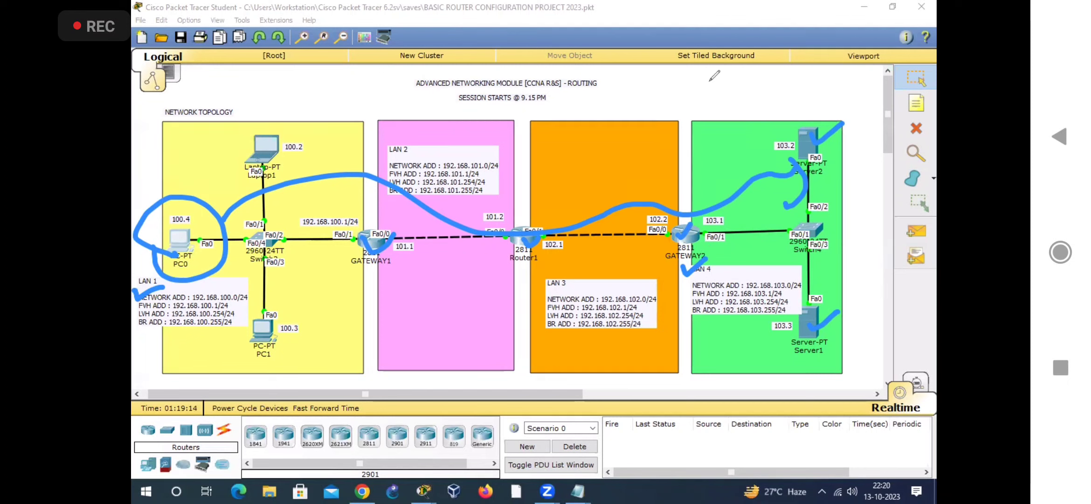
click(657, 110)
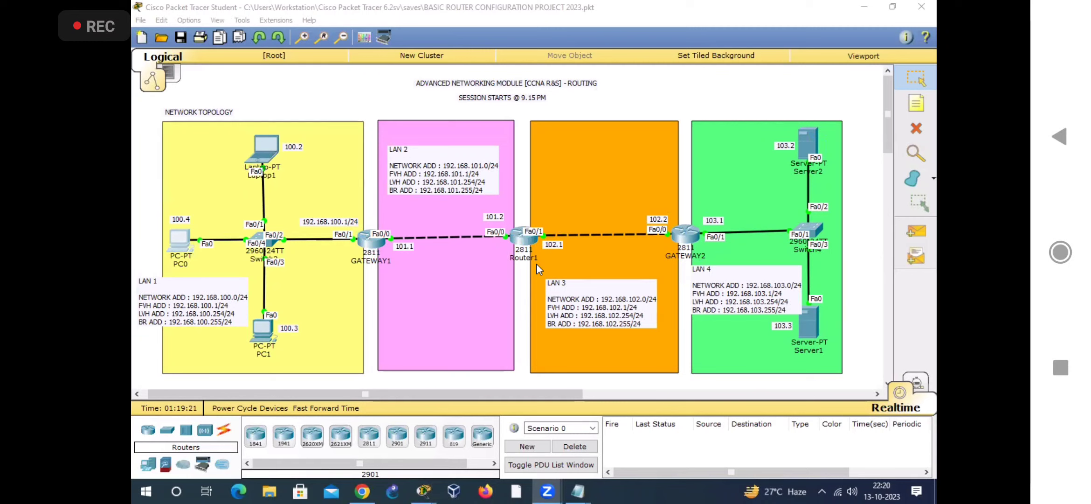
Step: Reopen GATEWAY2's command line interface, review the static route entries in its routing table and close the window
click(677, 235)
click(683, 238)
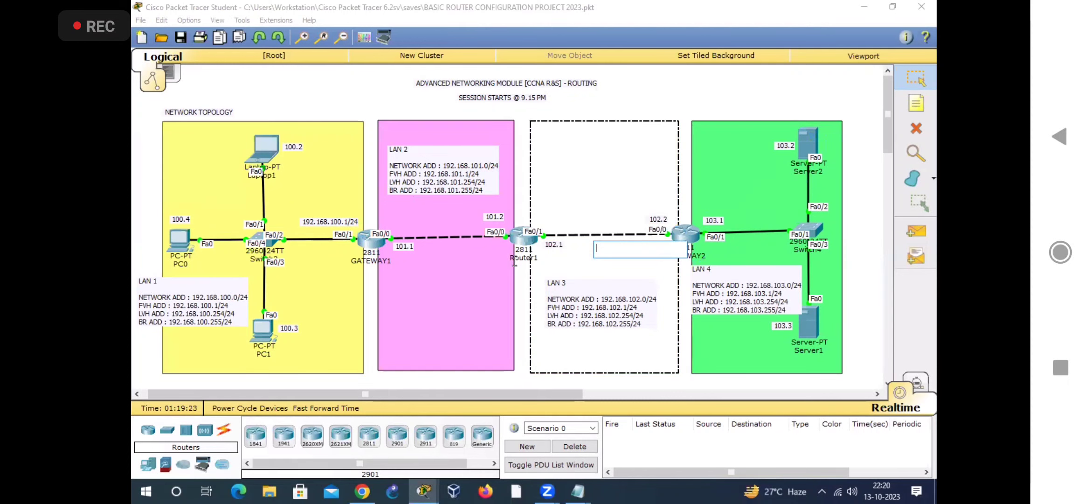
drag(387, 312, 662, 326)
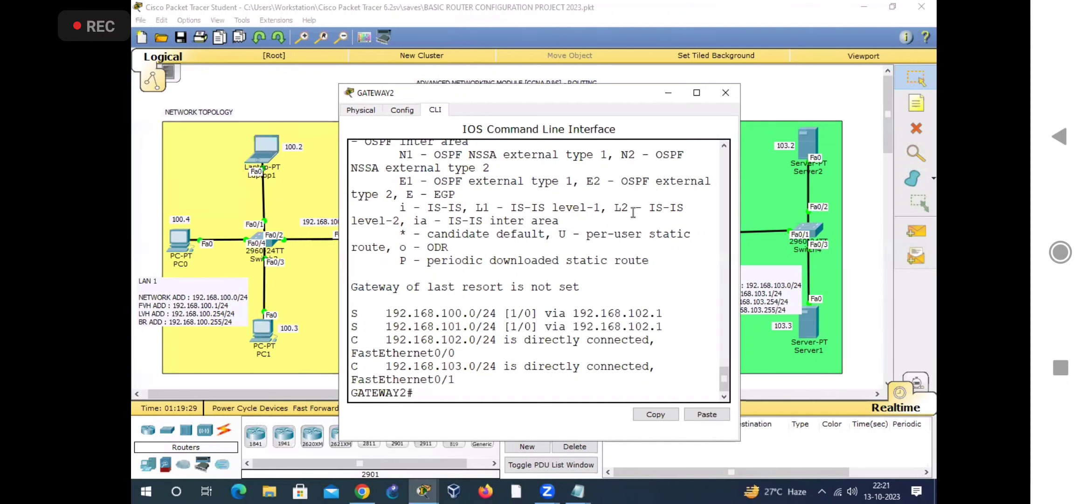
click(726, 92)
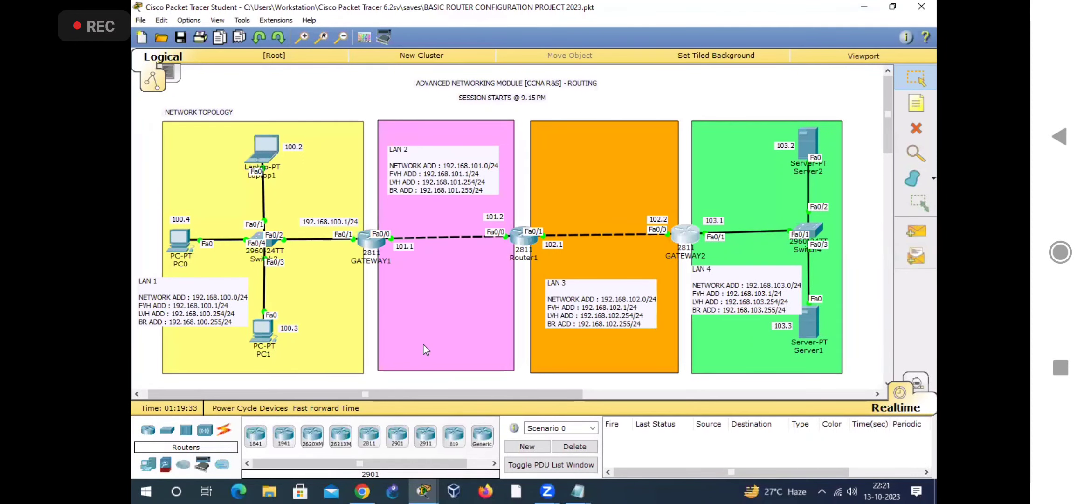
Step: Switch to the ROUTING 2023 note in Notepad and highlight the heading 3. DEFAULT ROUTING
click(577, 495)
click(420, 439)
drag(135, 459, 294, 459)
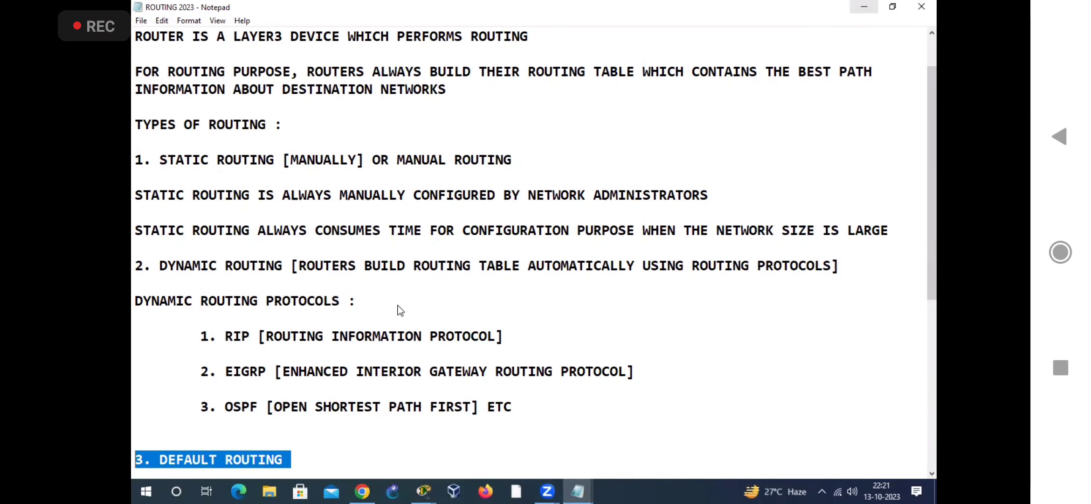
Step: Switch to Packet Tracer and clear the GATEWAY1, ROUTER1 and GATEWAY2 configuration notes from the area below the LAN topology
key(alt+Tab)
scroll(369, 333, down, 2)
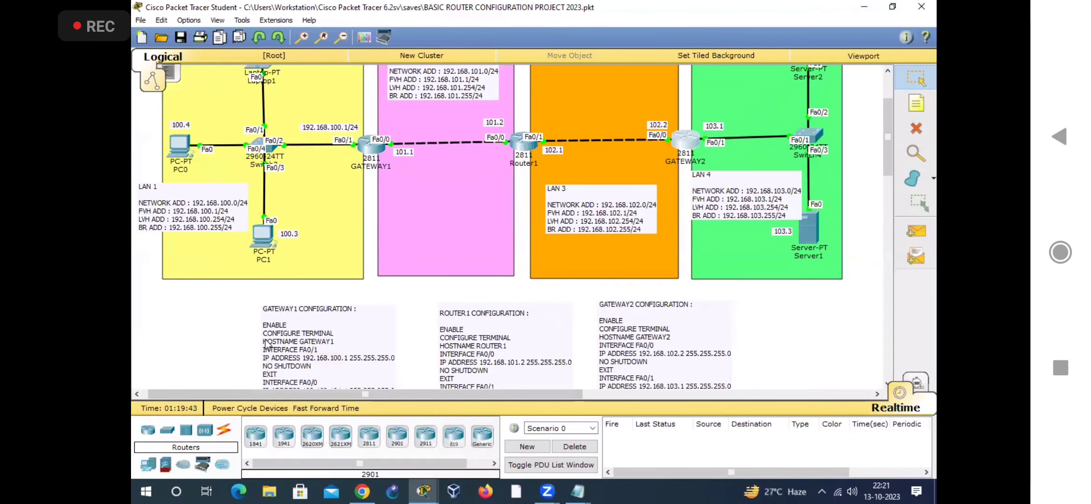
scroll(347, 327, down, 1)
drag(214, 265, 602, 340)
drag(371, 314, 898, 269)
key(Delete)
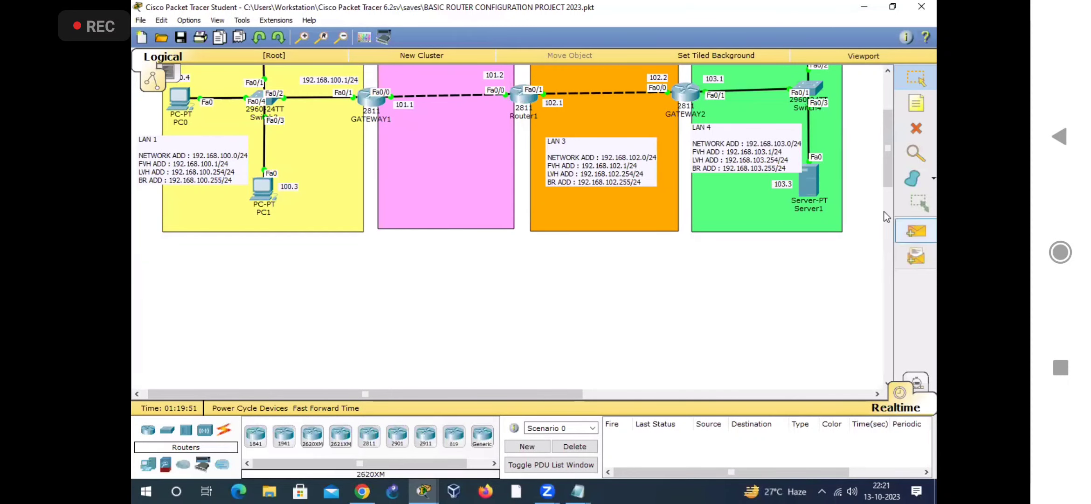
drag(815, 243, 151, 67)
click(390, 284)
drag(833, 283, 158, 75)
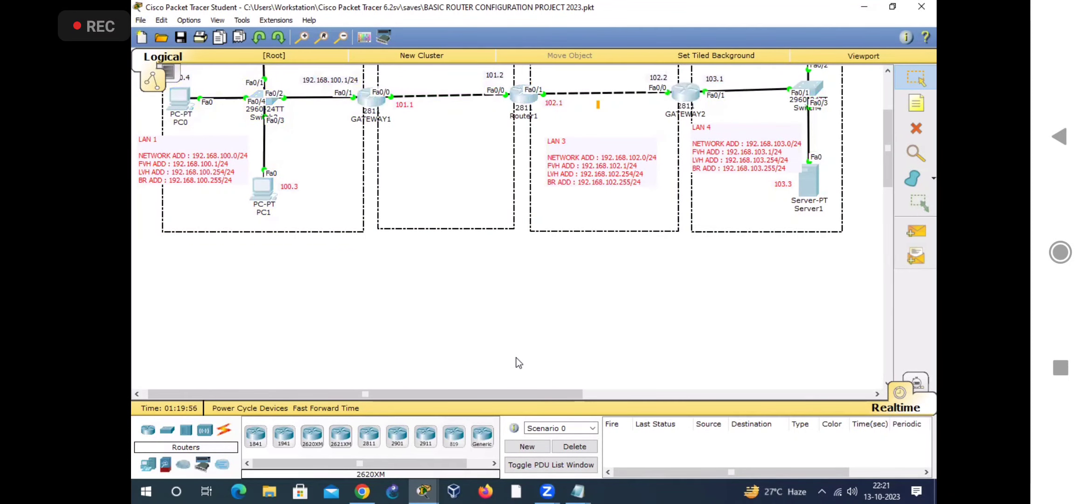
click(517, 361)
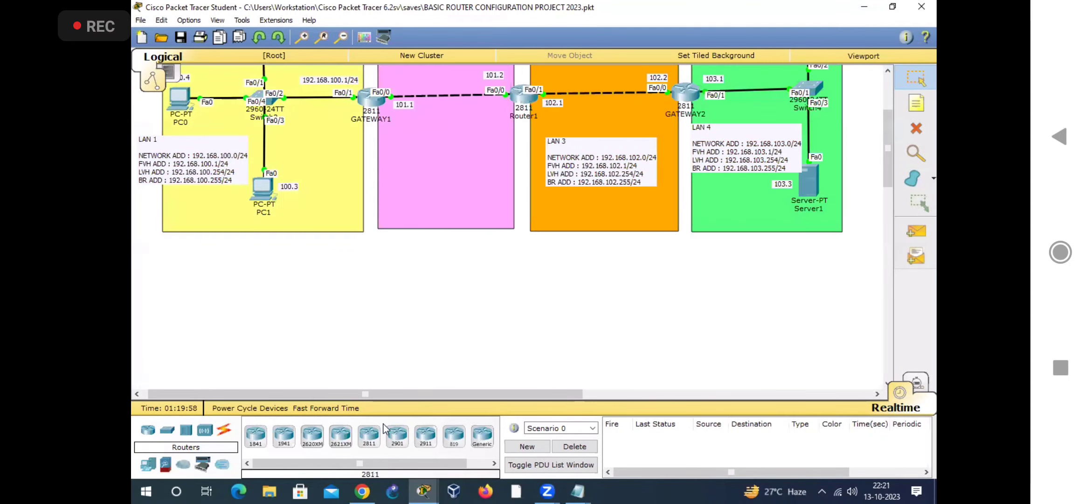
Step: Place three 2811 routers in a horizontal row in the empty area below the LAN topology
click(369, 435)
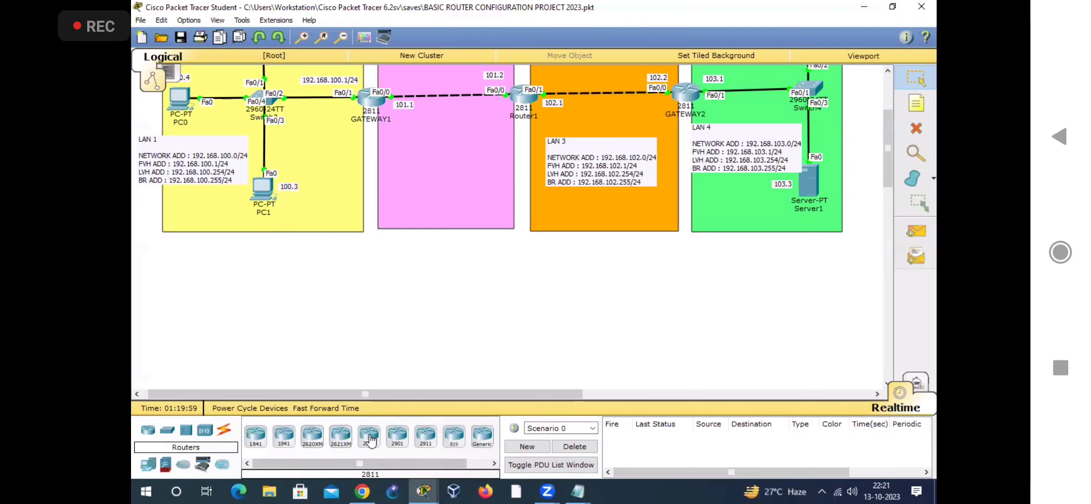
click(368, 298)
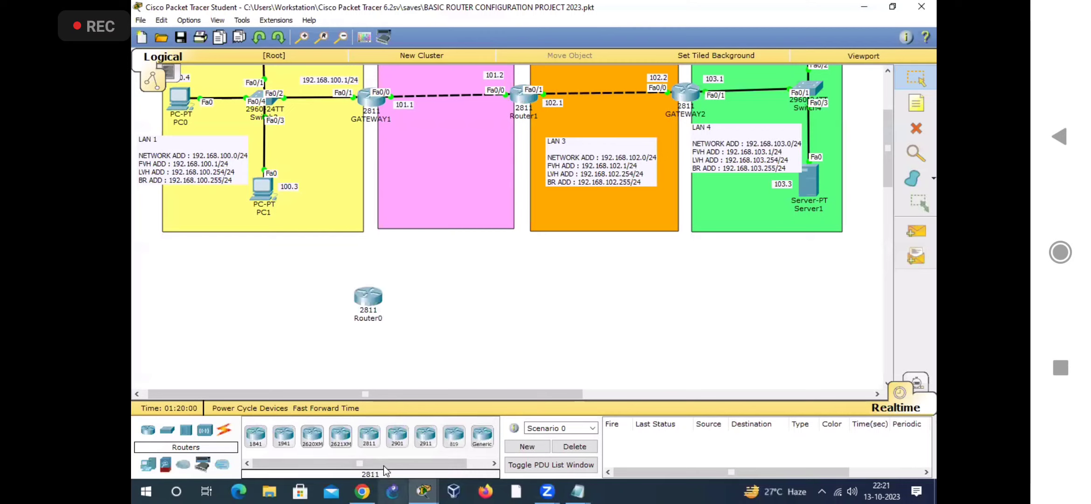
click(188, 299)
click(369, 435)
click(530, 296)
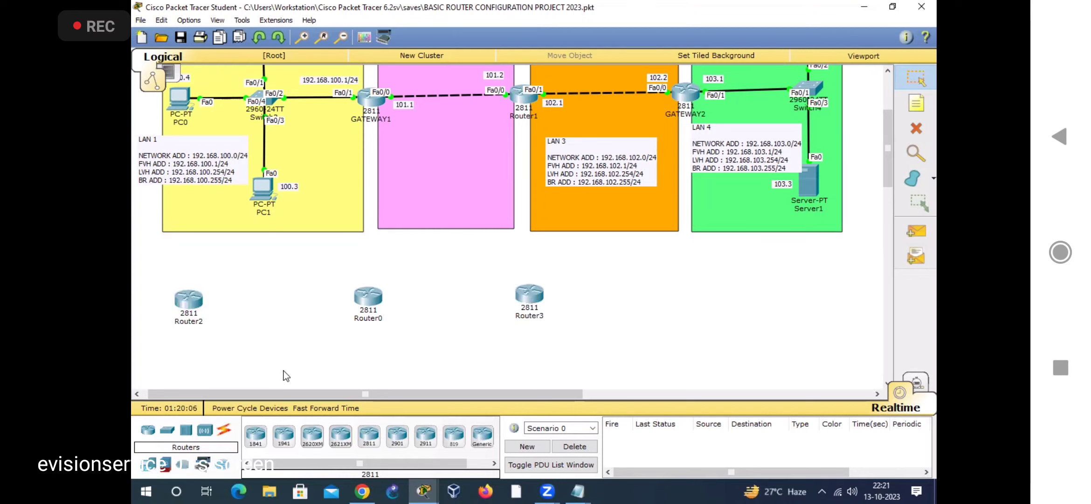
Step: Connect Router0's Fa0/0 to Router2's Fa0/1 with a Copper Cross-Over cable
click(225, 434)
click(341, 436)
click(373, 301)
click(439, 331)
click(189, 299)
click(242, 352)
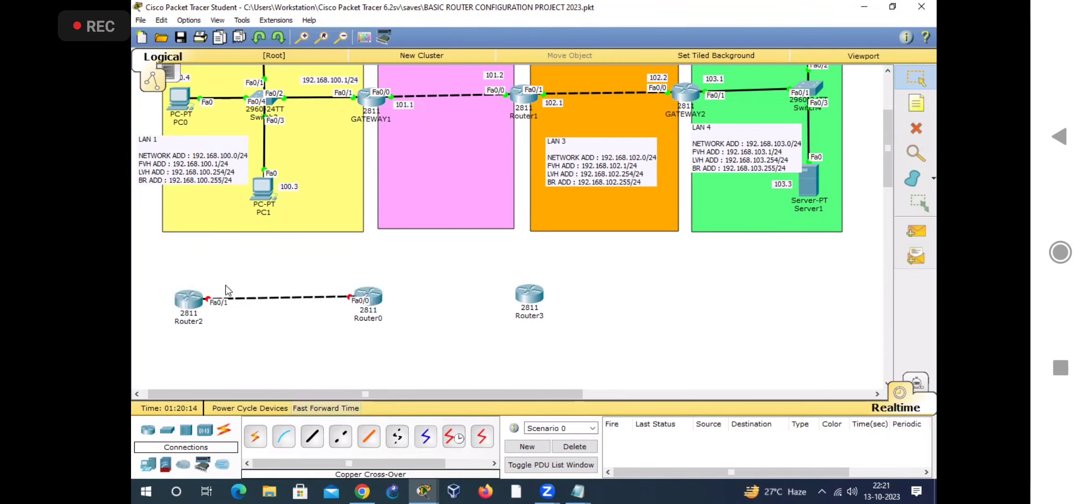
Step: Connect Router0's Fa0/1 to Router3's Fa0/0 with a Copper Cross-Over cable
click(340, 436)
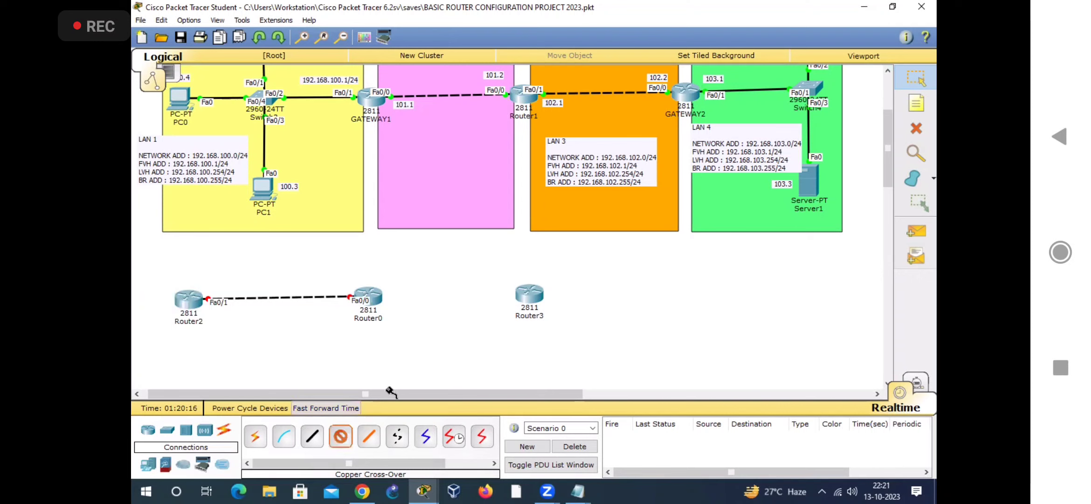
click(373, 298)
click(411, 331)
click(541, 295)
click(557, 325)
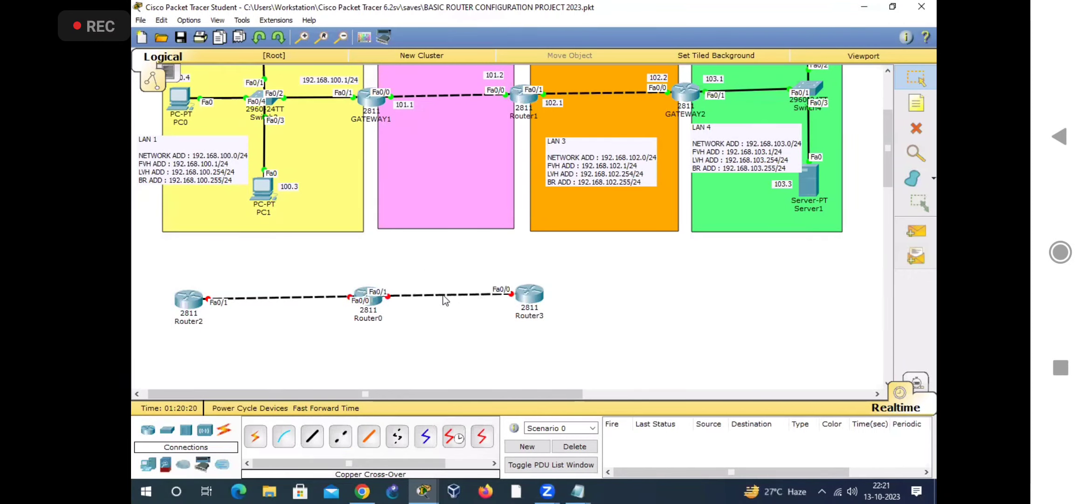
Step: Start another Copper Cross-Over connection from Router0 to check which of its ports are still available
drag(377, 267, 577, 339)
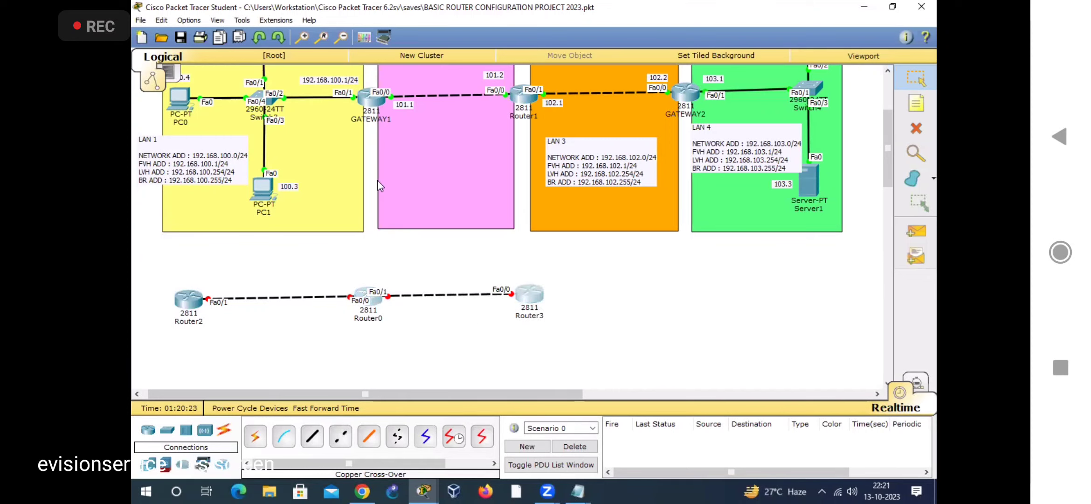
click(418, 347)
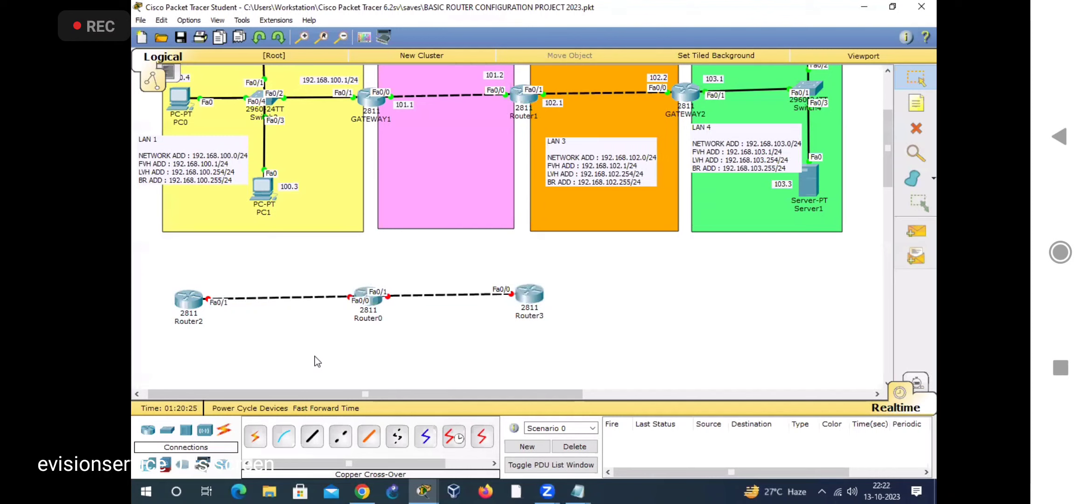
click(341, 436)
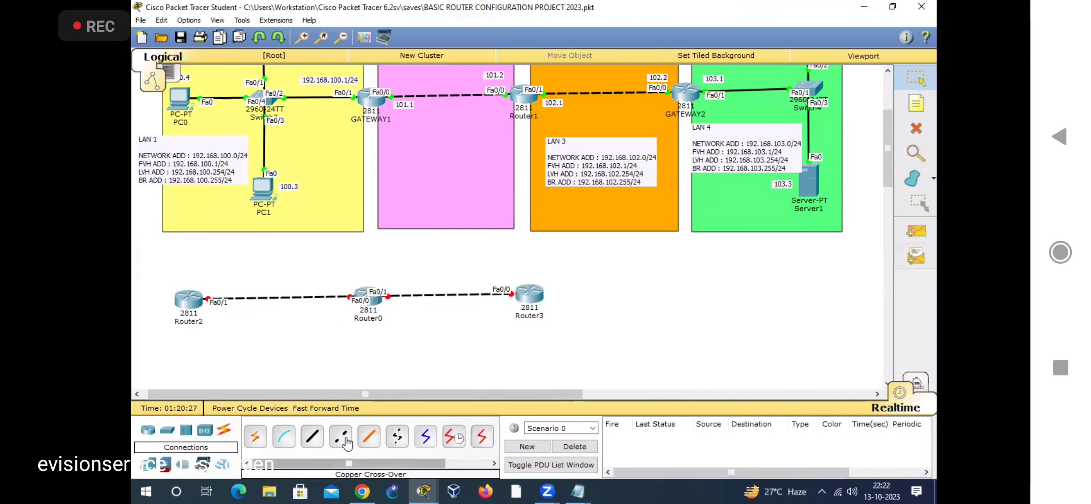
click(374, 299)
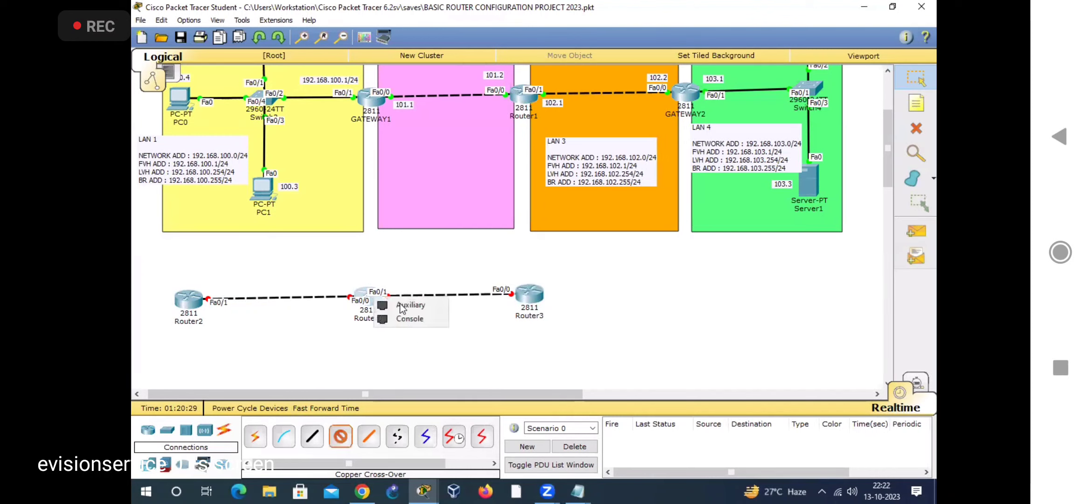
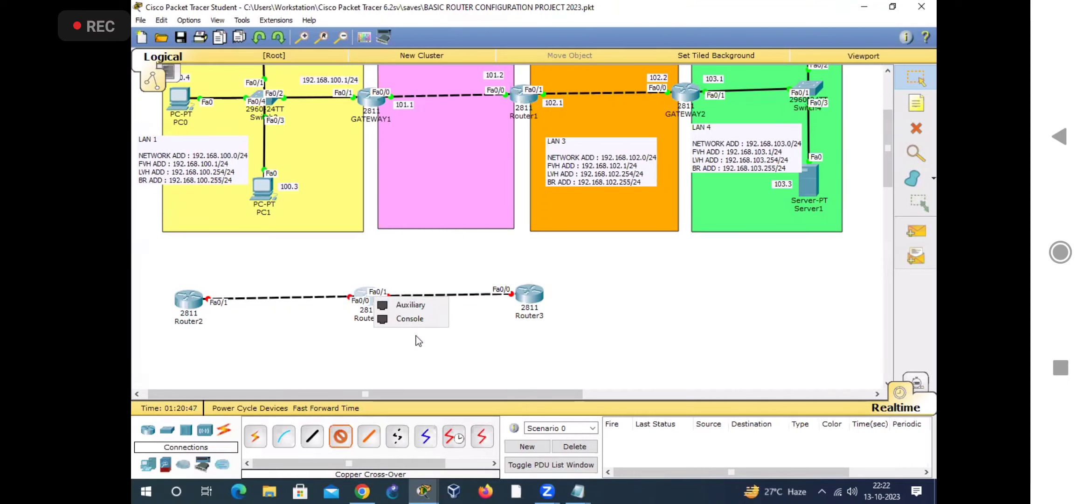
Step: Power off Router0, install an NM-2FE2W module in its empty network module slot, and power the router back on
click(434, 377)
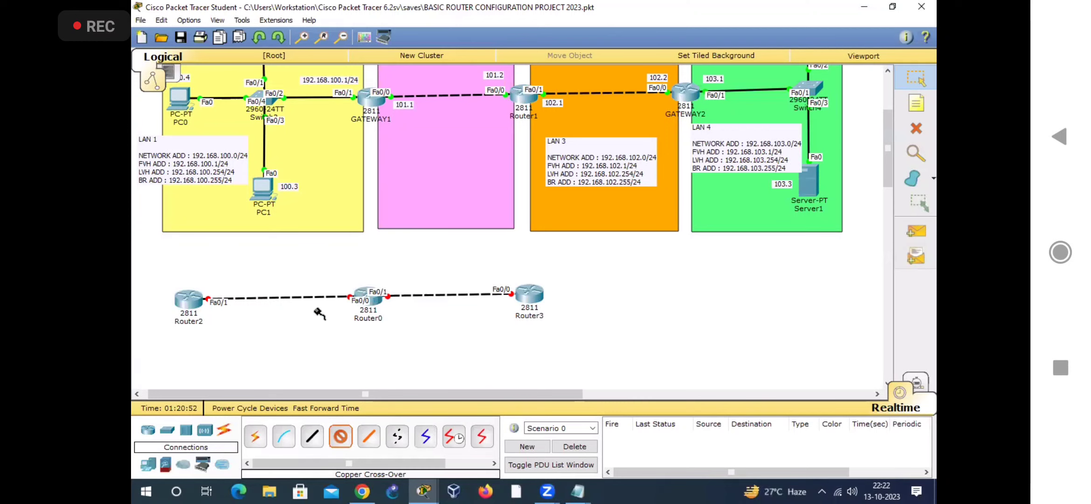
click(916, 78)
click(375, 301)
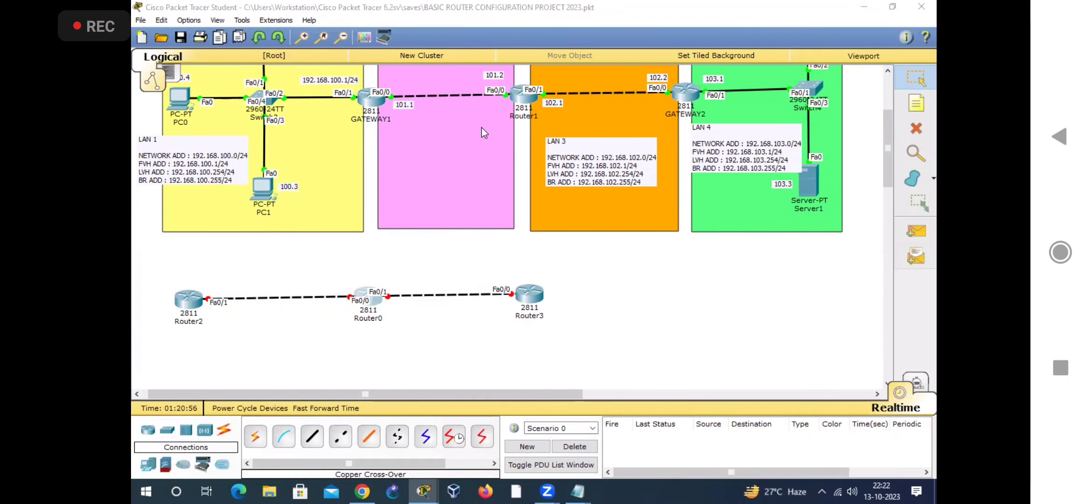
double_click(512, 100)
click(512, 100)
click(512, 99)
click(512, 100)
click(511, 98)
click(511, 99)
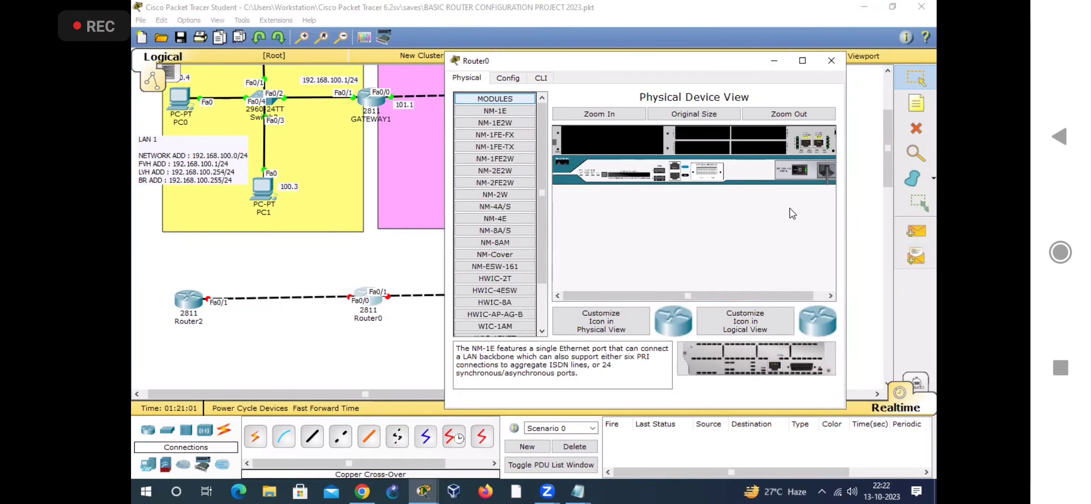
click(802, 171)
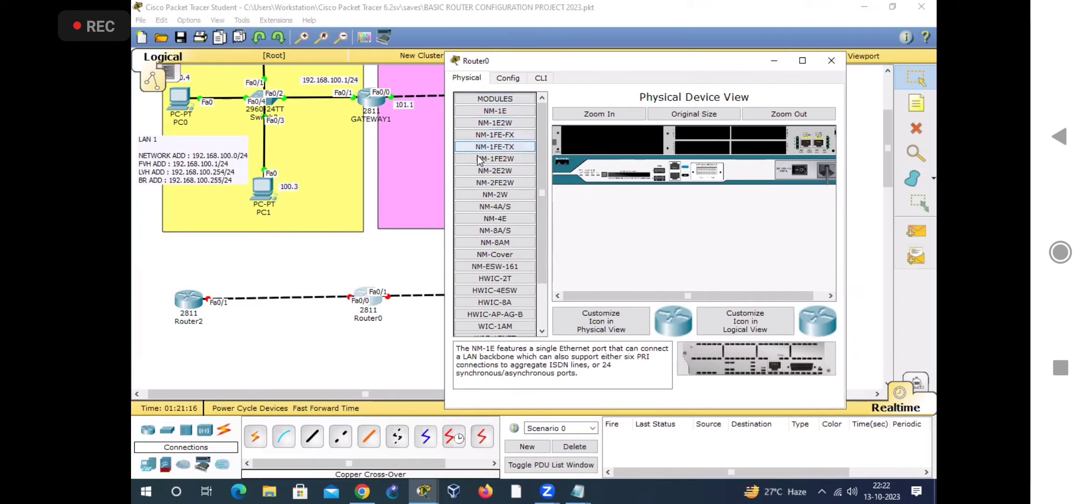
drag(506, 188, 581, 149)
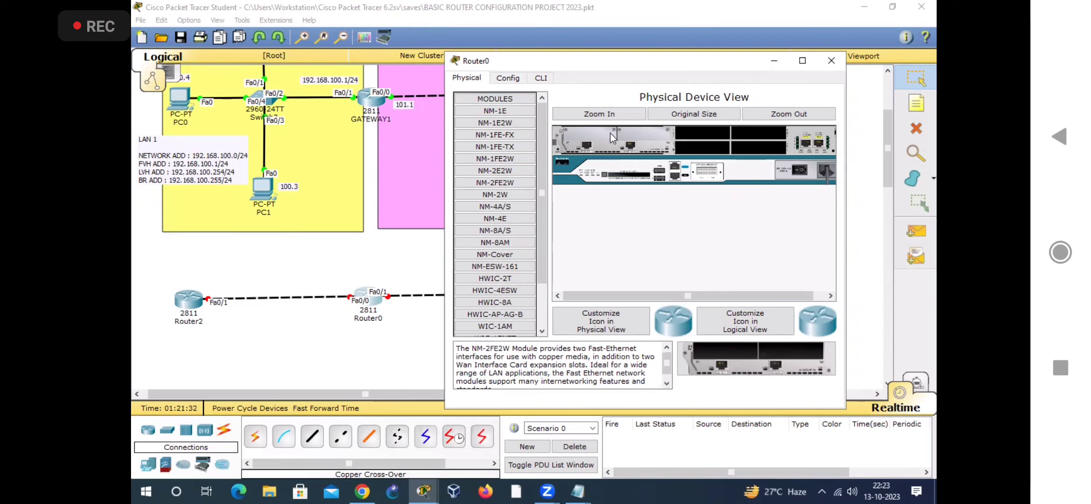
click(513, 182)
Step: Check Router0's configuration for the interfaces added by the new module, and close the router's window
click(508, 78)
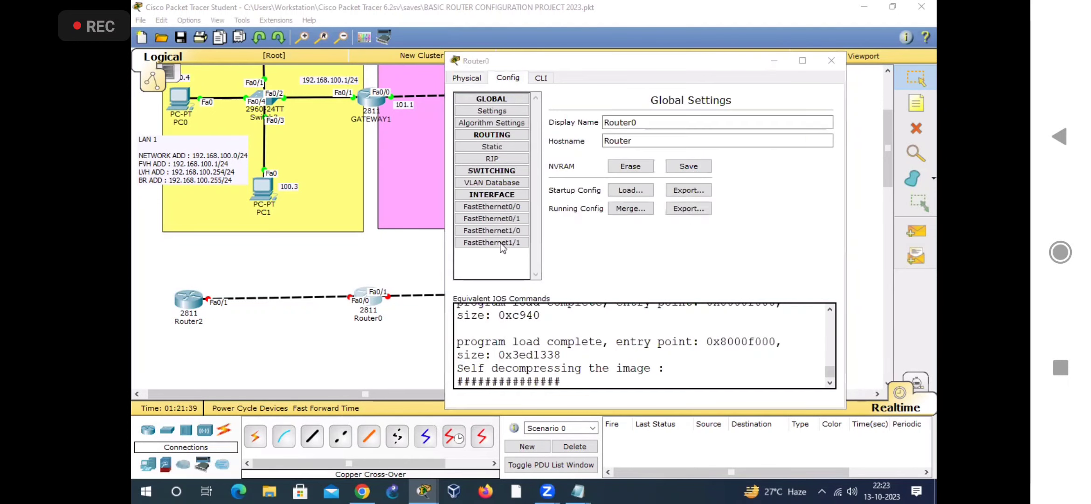
click(513, 231)
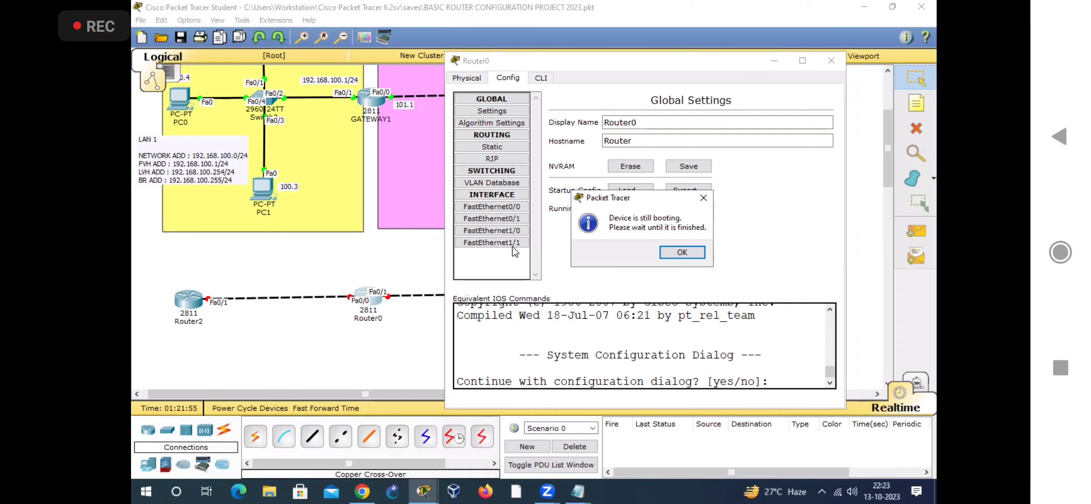
click(681, 252)
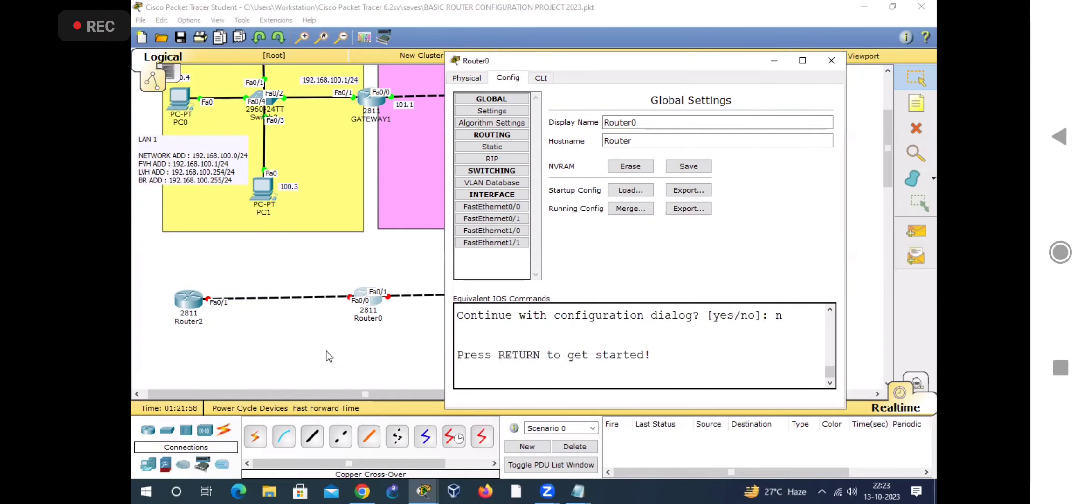
click(831, 60)
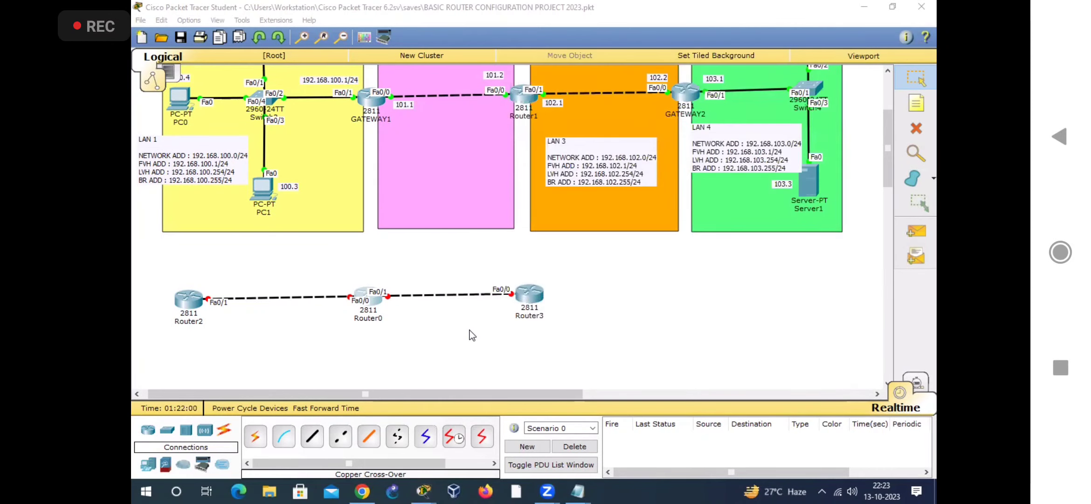
Step: Open GATEWAY1 and save its running configuration with the static routes to NVRAM
click(365, 98)
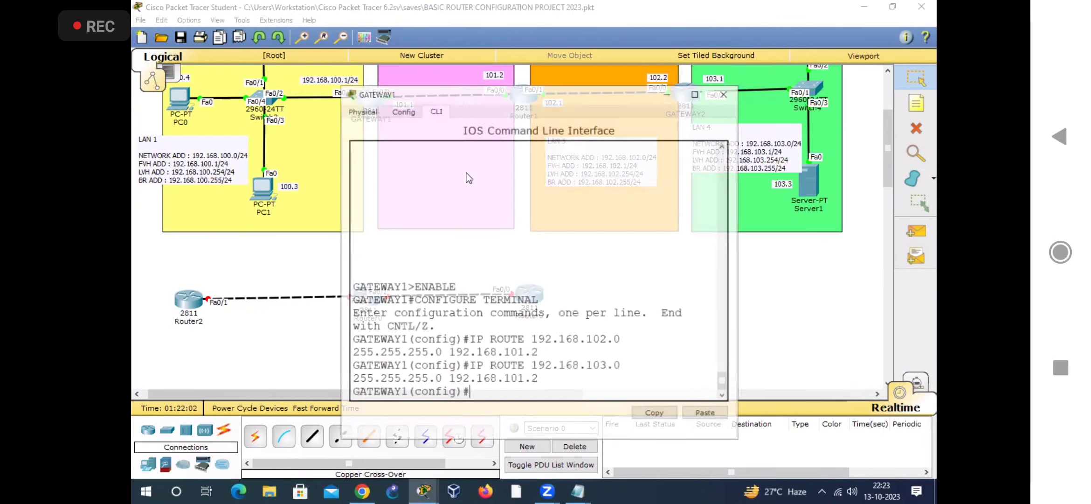
drag(472, 96, 659, 46)
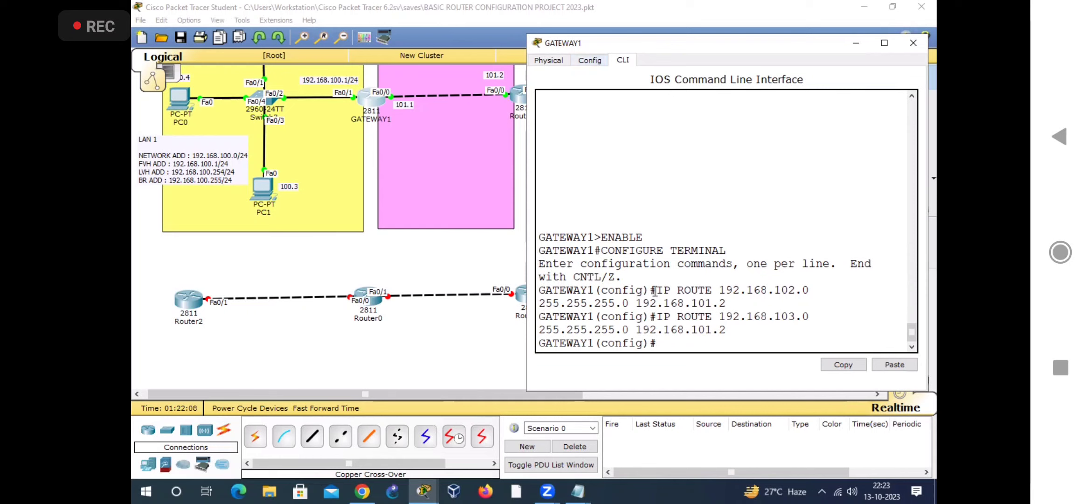
shift+click(602, 238)
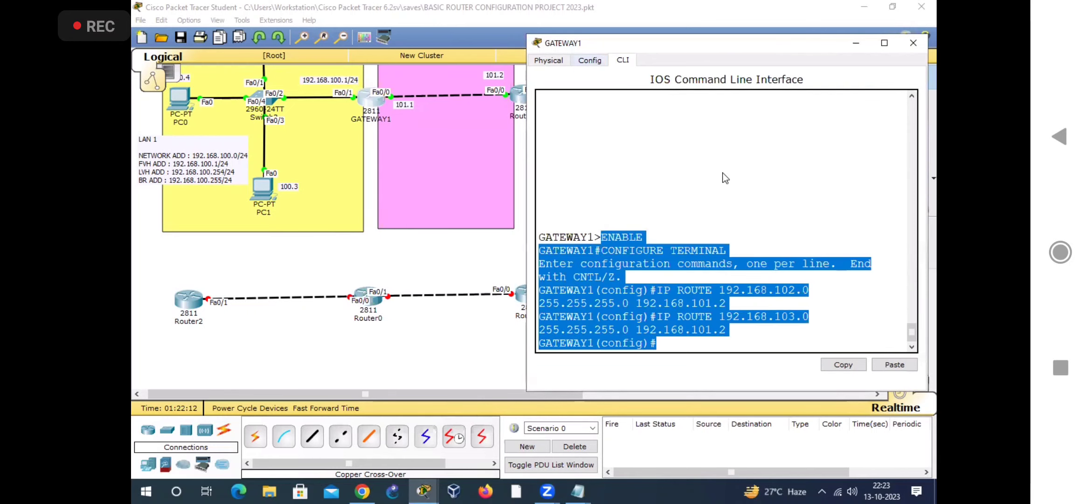
click(590, 60)
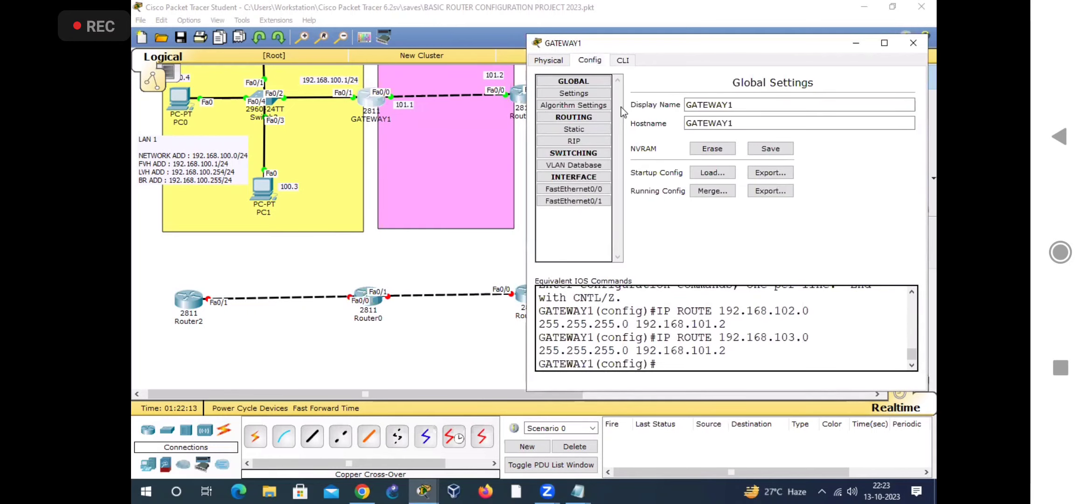
click(767, 151)
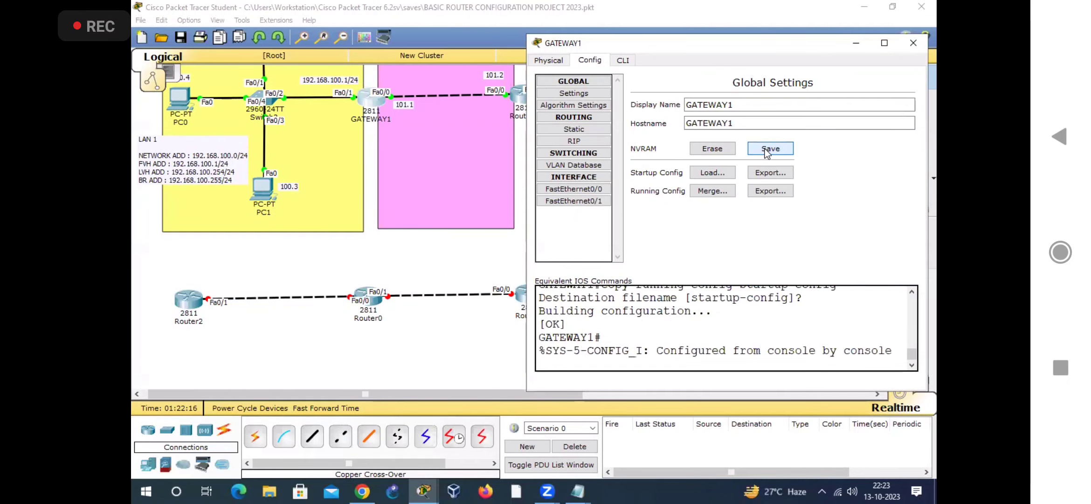
click(768, 150)
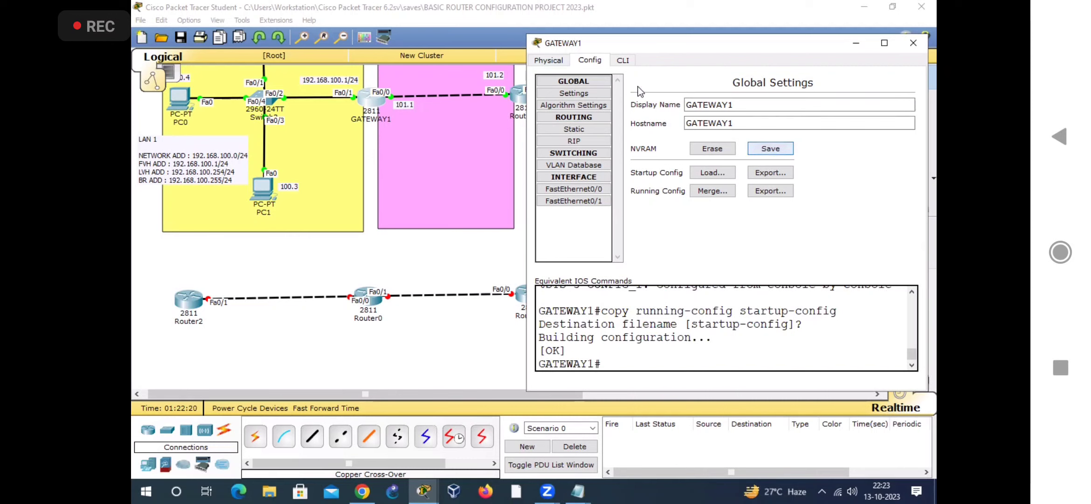
Step: Power off GATEWAY1, install an NM-2FE2W module in its empty slot, and power the router back on
click(553, 63)
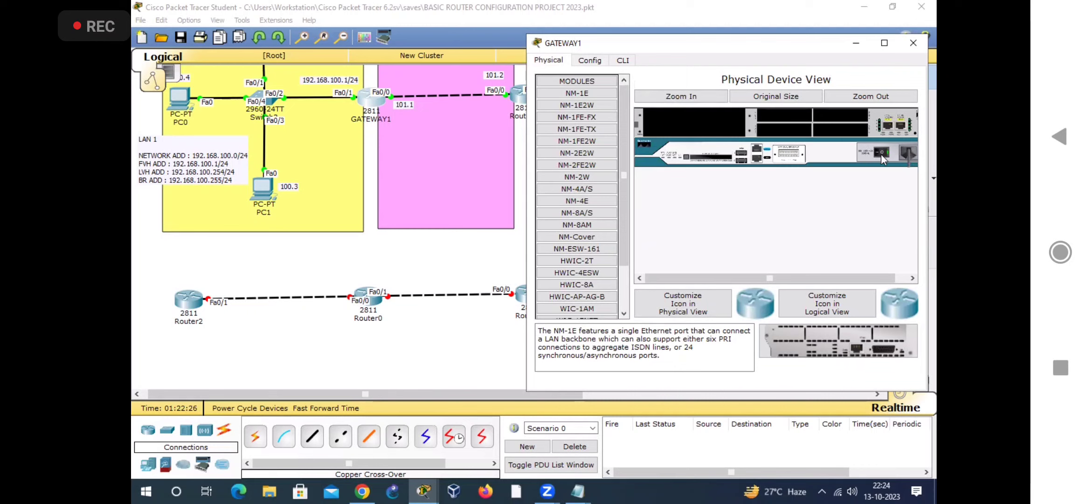
click(592, 61)
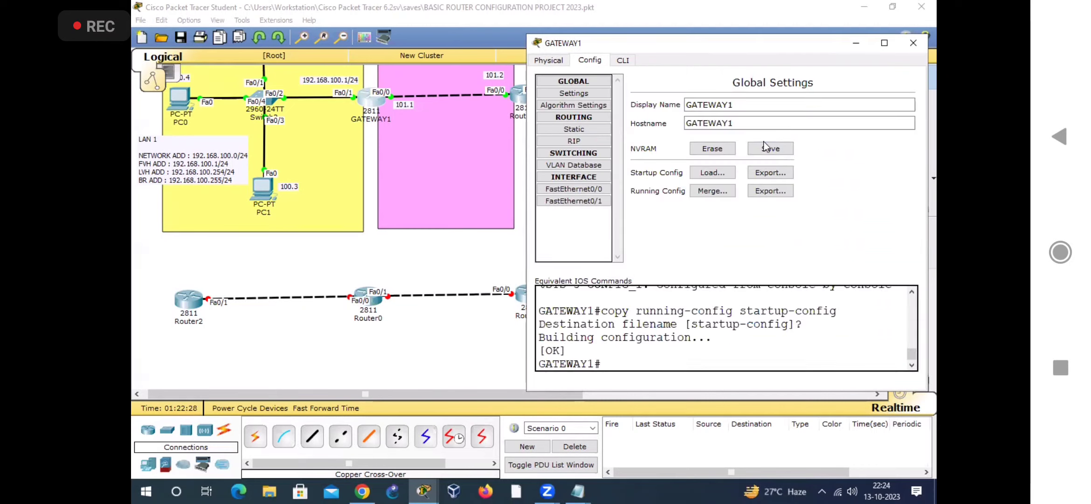
click(553, 60)
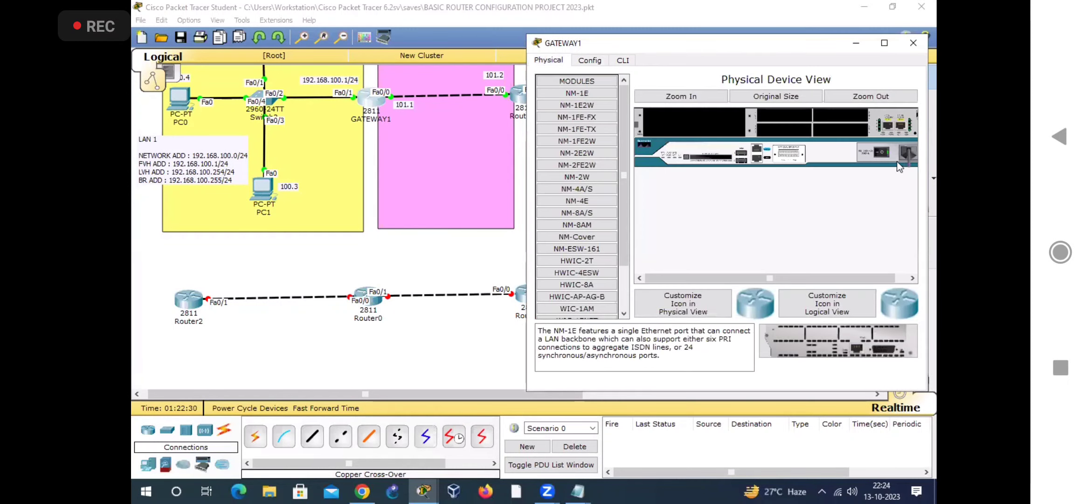
drag(590, 168, 690, 122)
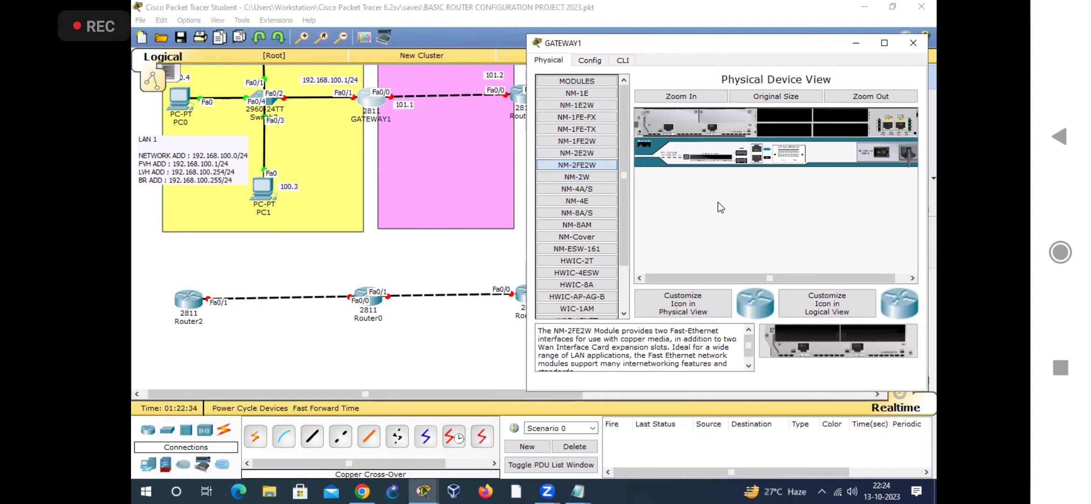
click(880, 151)
Step: Check GATEWAY1's configuration for the interfaces added by the new module, and close the router's window
click(593, 62)
click(578, 214)
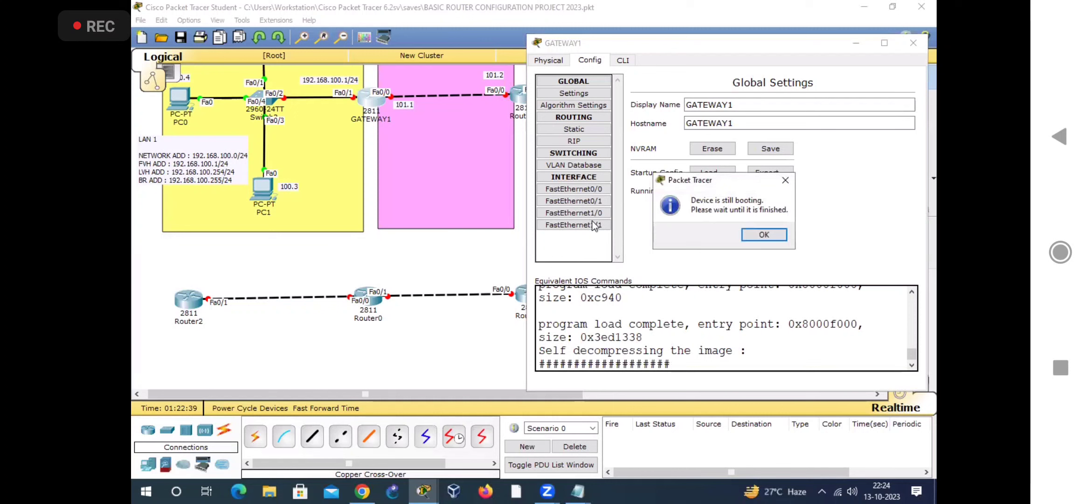
click(763, 235)
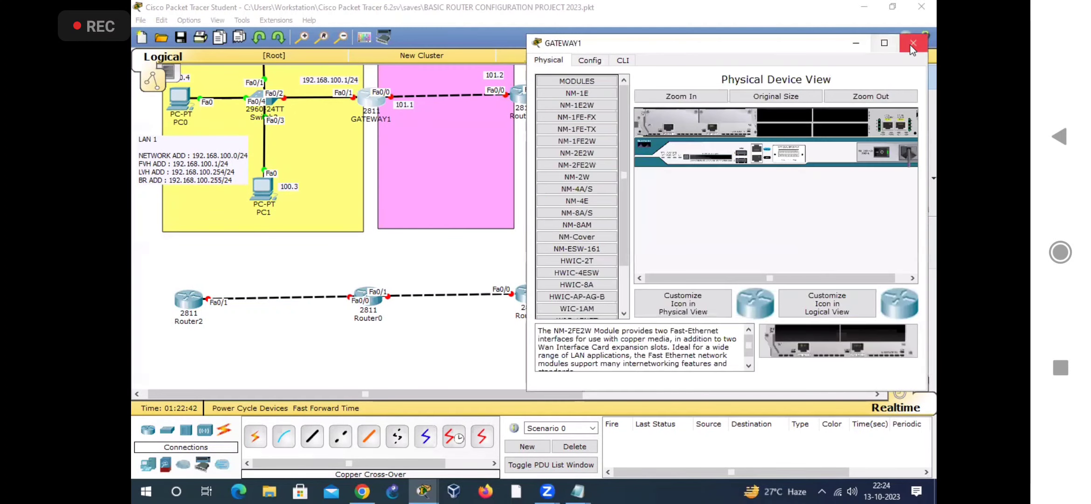
click(914, 42)
Step: Connect Router0's FastEthernet1/0 to GATEWAY1's FastEthernet1/1 with a Copper Cross-Over cable
click(341, 436)
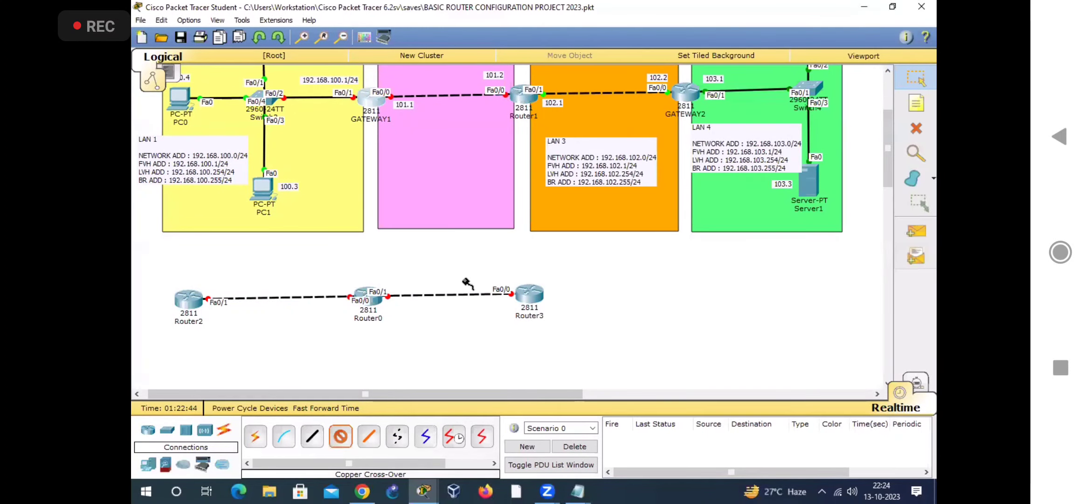
click(372, 304)
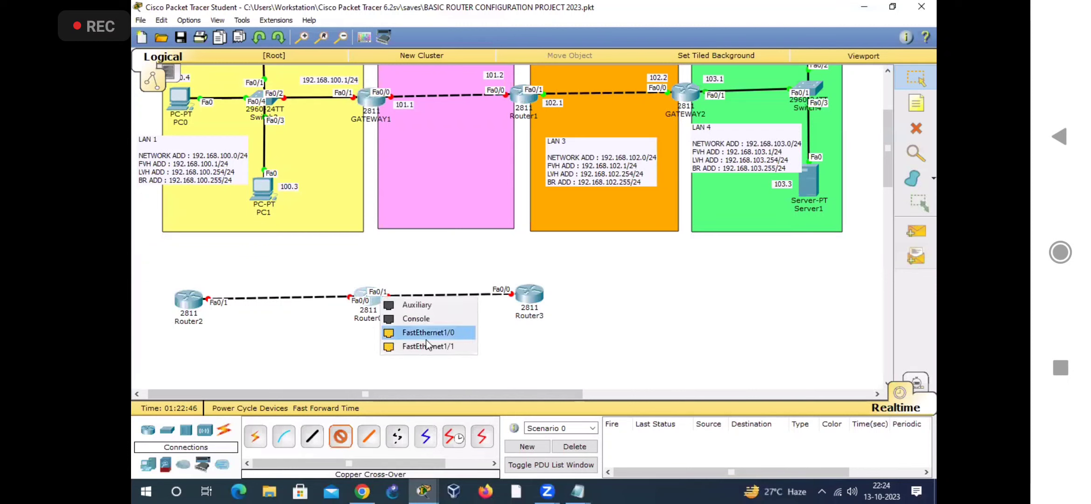
click(420, 345)
click(373, 102)
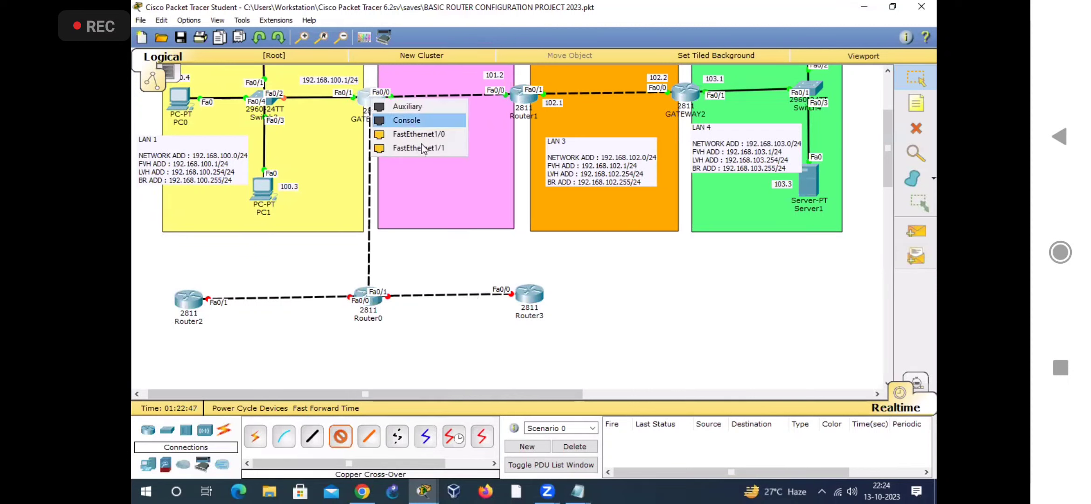
click(425, 150)
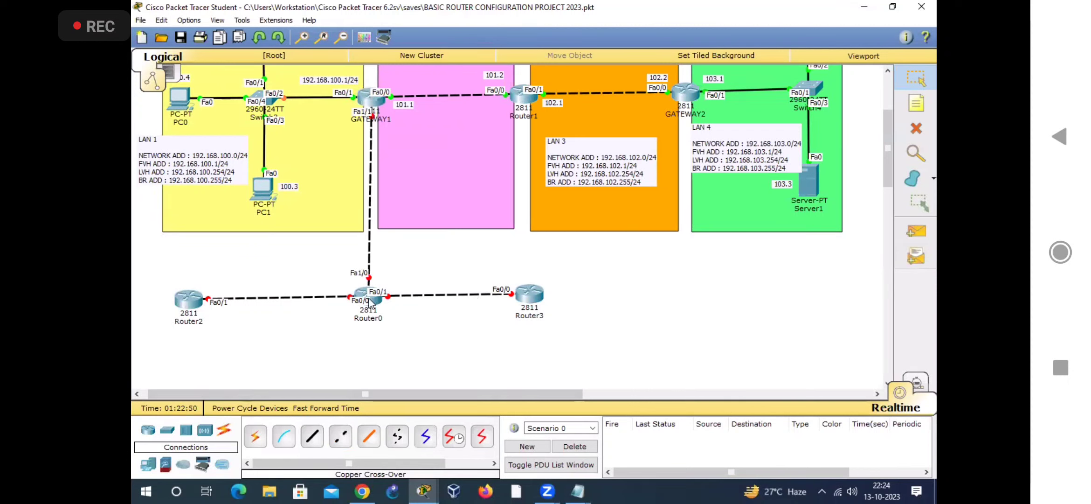
Step: Move Router2, Router0 and Router3 together further down to free space below the LAN areas
drag(568, 335, 166, 272)
drag(376, 303, 373, 353)
click(408, 308)
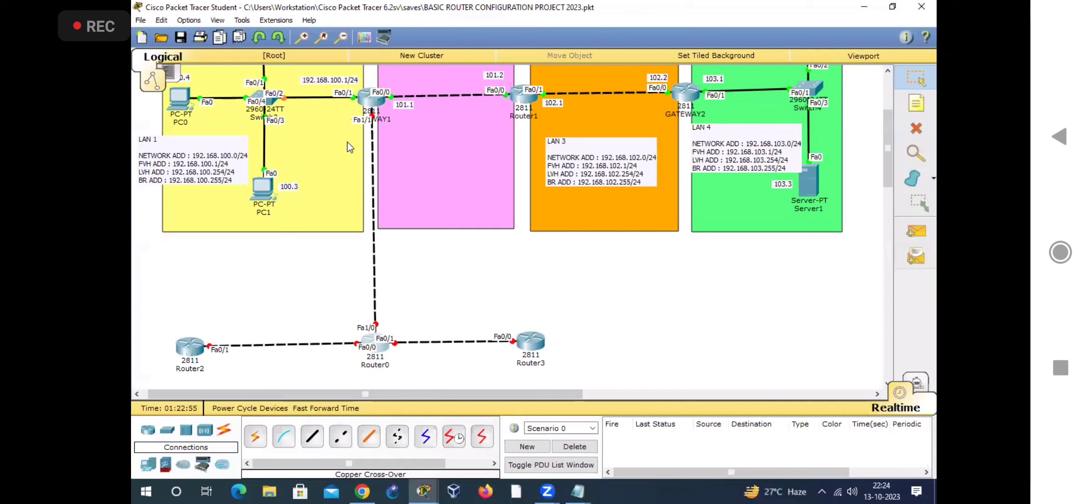
Step: Space Router2 and Router3 farther out from Router0 and align the three routers in a level row
drag(532, 339, 607, 336)
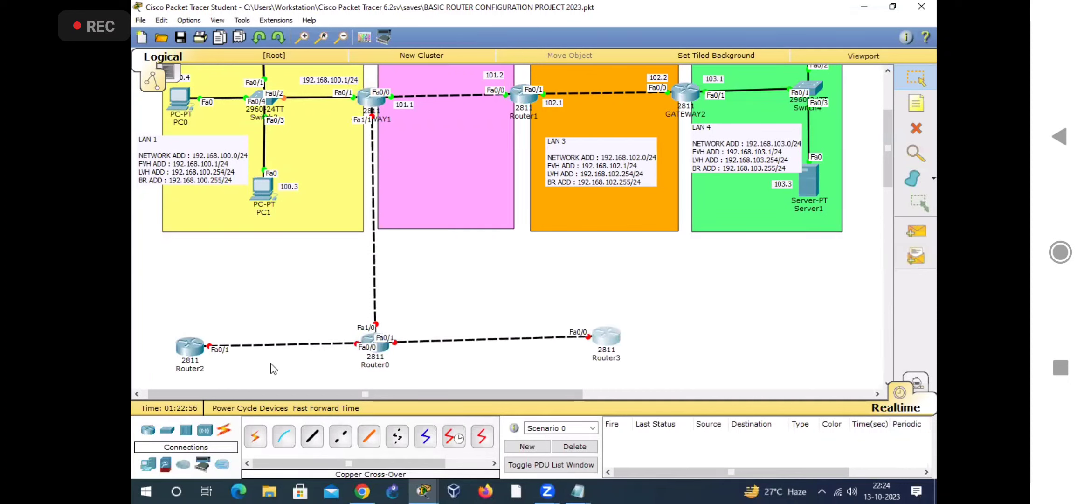
drag(201, 352, 166, 357)
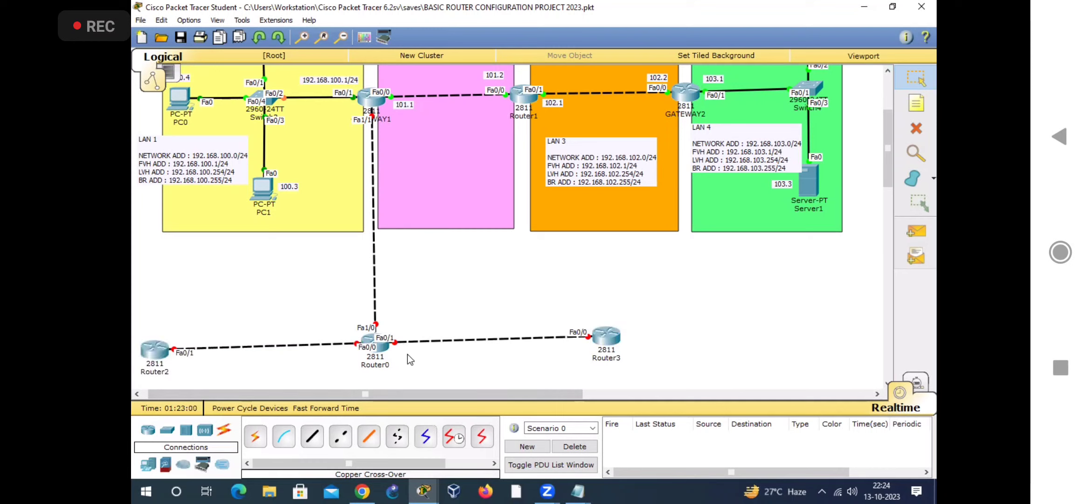
drag(390, 348, 389, 354)
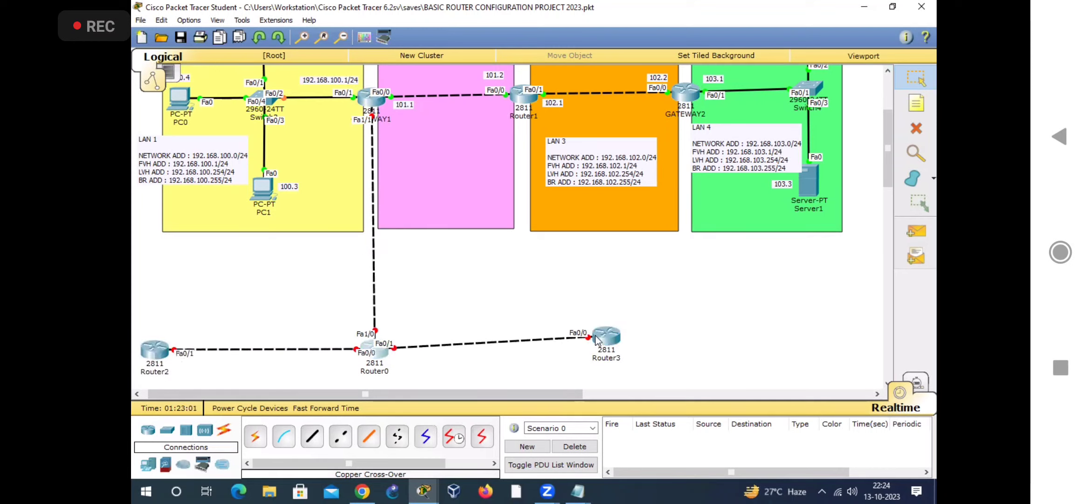
drag(601, 347, 599, 343)
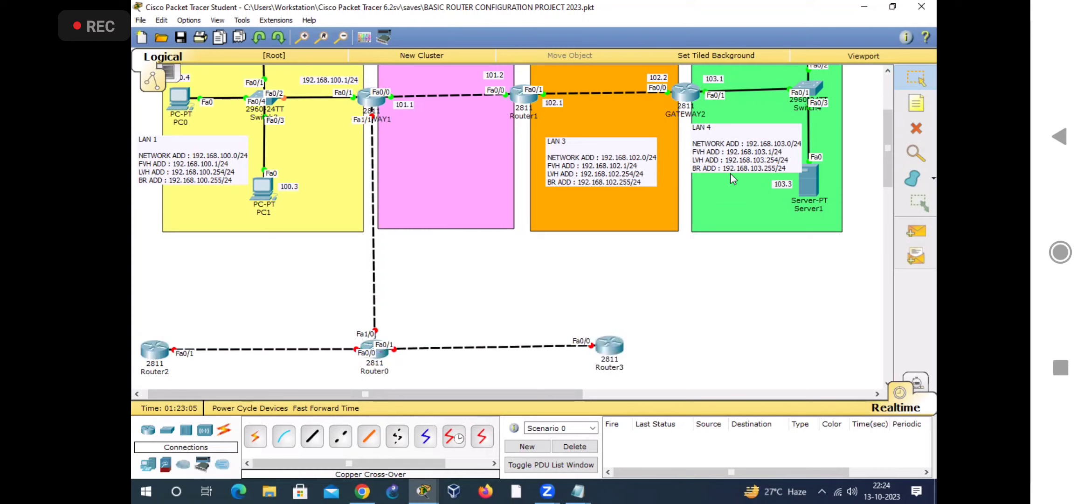
Step: Copy the LAN 4 address note's text into a new note on the link between GATEWAY1 and Router0
double_click(736, 162)
key(ctrl+a)
key(ctrl+c)
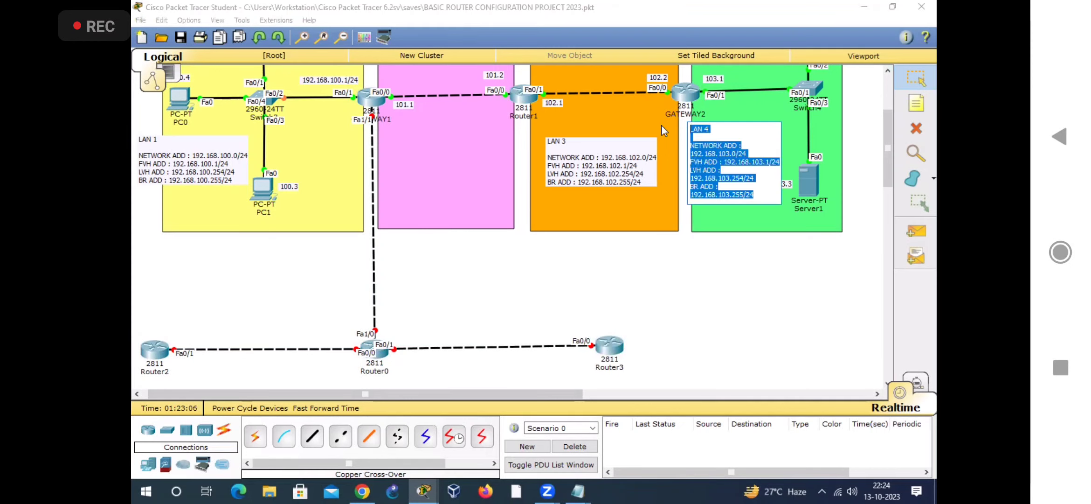
click(682, 280)
click(924, 102)
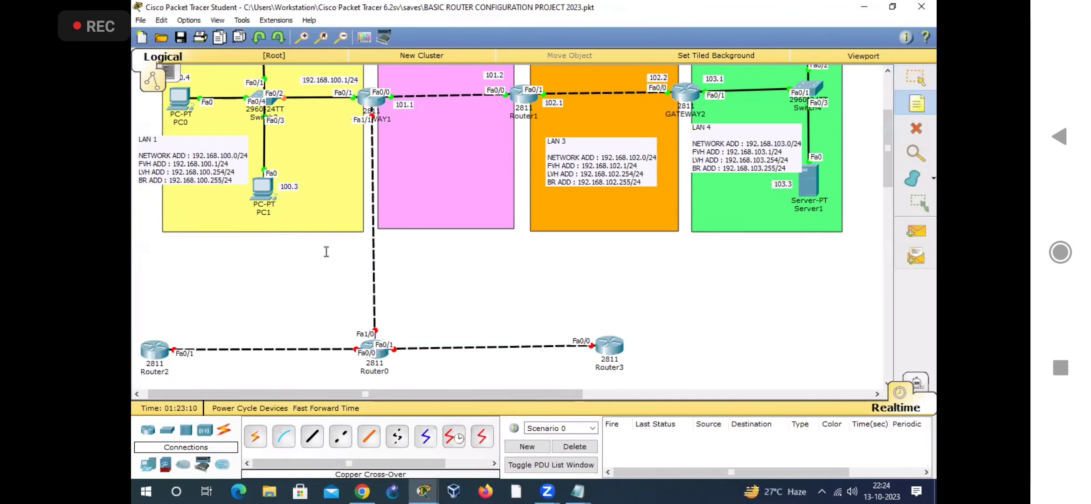
click(363, 241)
key(ctrl+v)
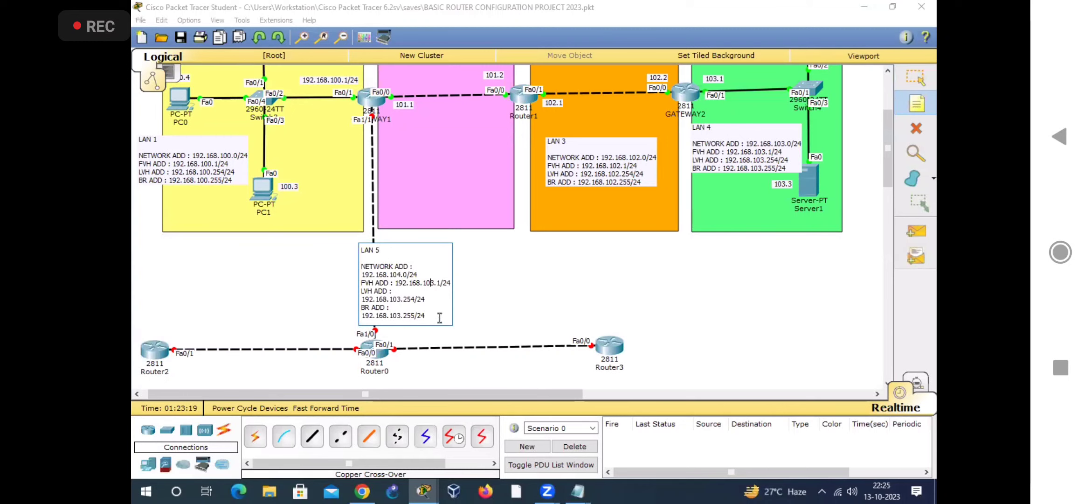
Step: Edit the pasted note for LAN 5 with network 192.168.104.0/24, FVH 192.168.104.1, LVH 192.168.104.254 and BR 192.168.104.255
key(BackSpace)
text(4)
key(BackSpace)
text(4)
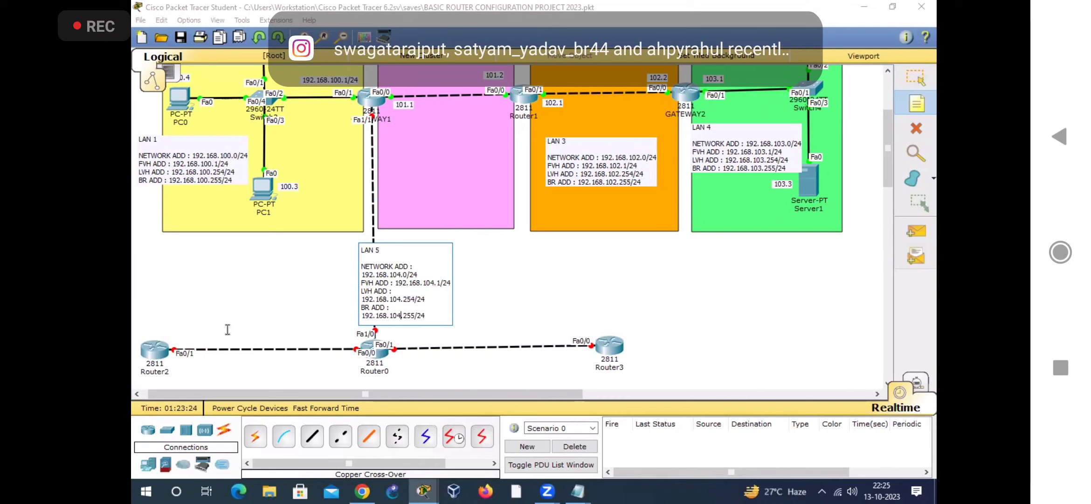
click(211, 326)
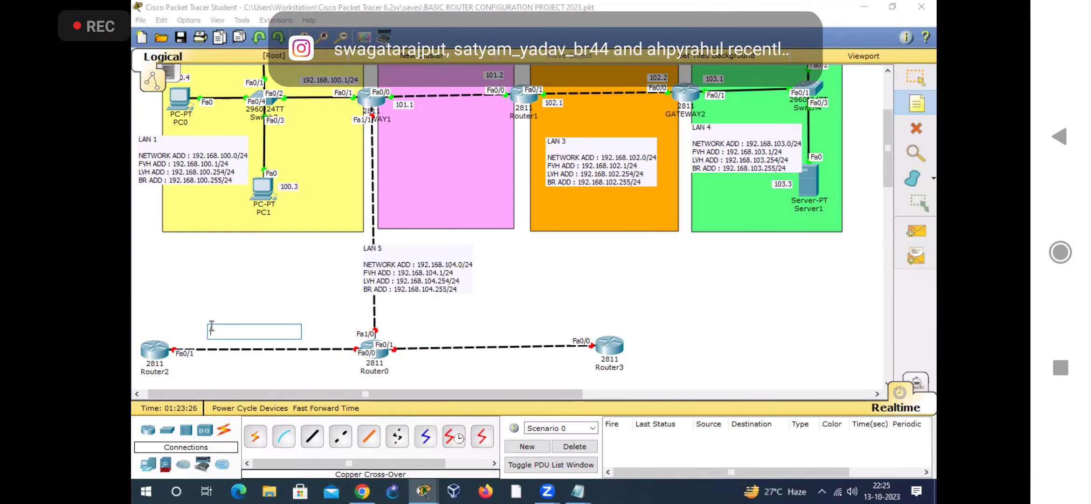
Step: Paste the LAN note on the Router2–Router0 link and edit it for LAN 6, network 192.168.105.0/24 with its FVH, LVH and BR addresses
key(ctrl+v)
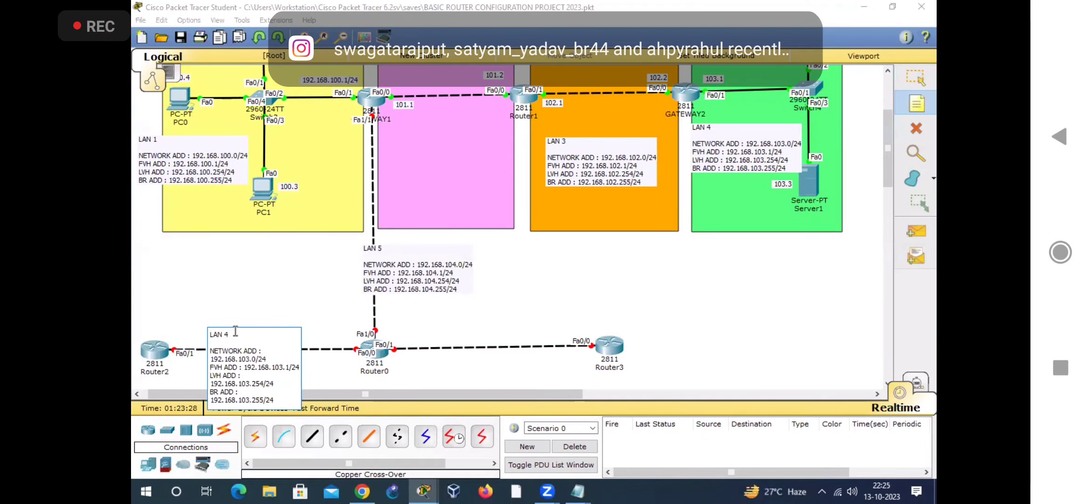
key(BackSpace)
text(6)
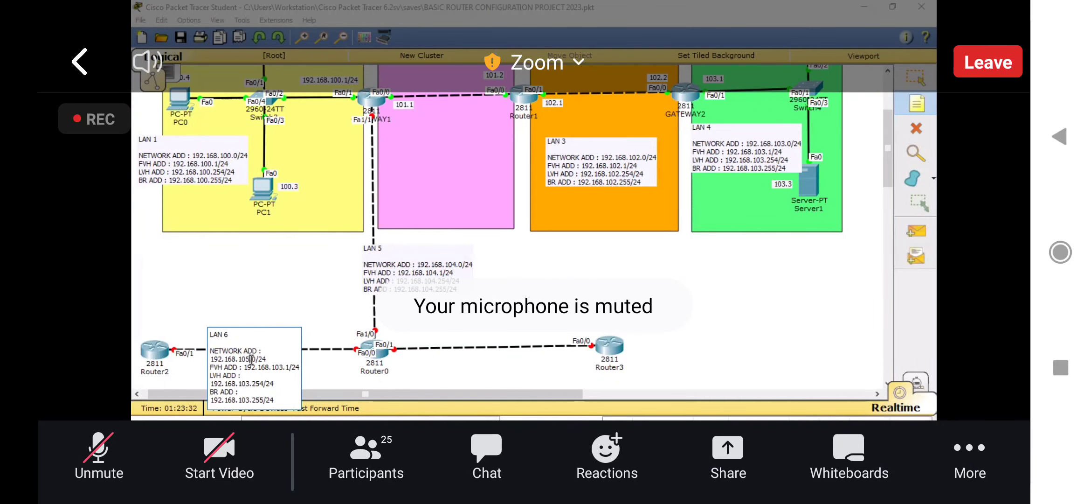
key(BackSpace)
text(5)
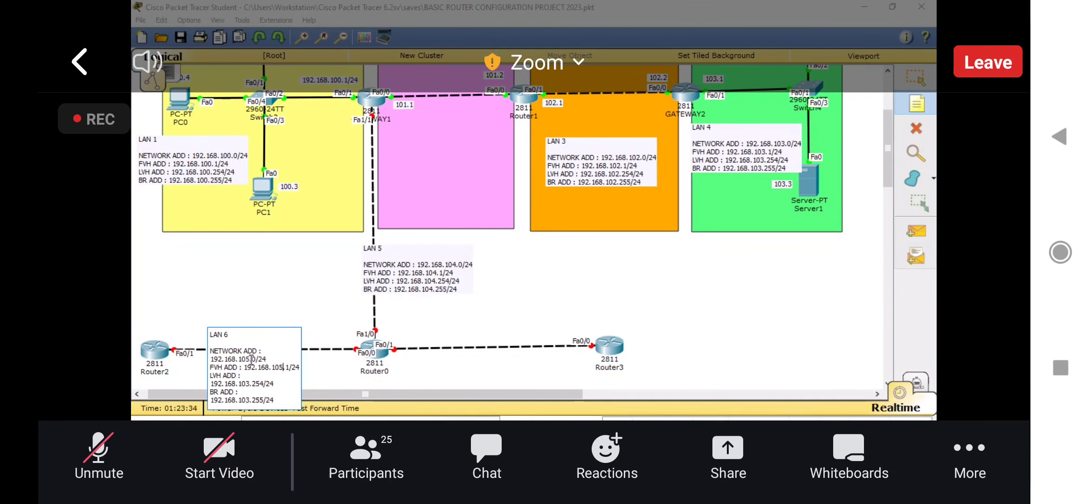
drag(327, 252, 886, 252)
click(534, 290)
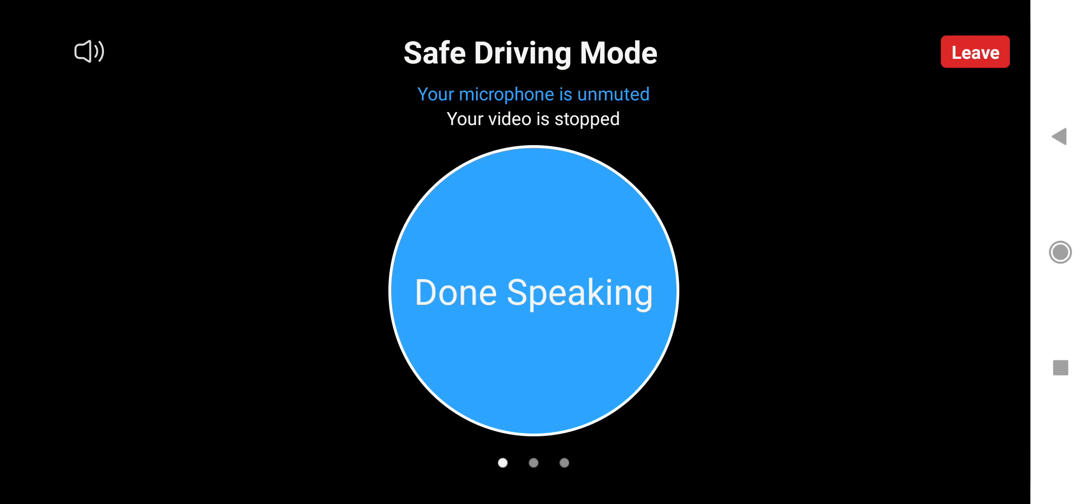
drag(747, 252, 186, 252)
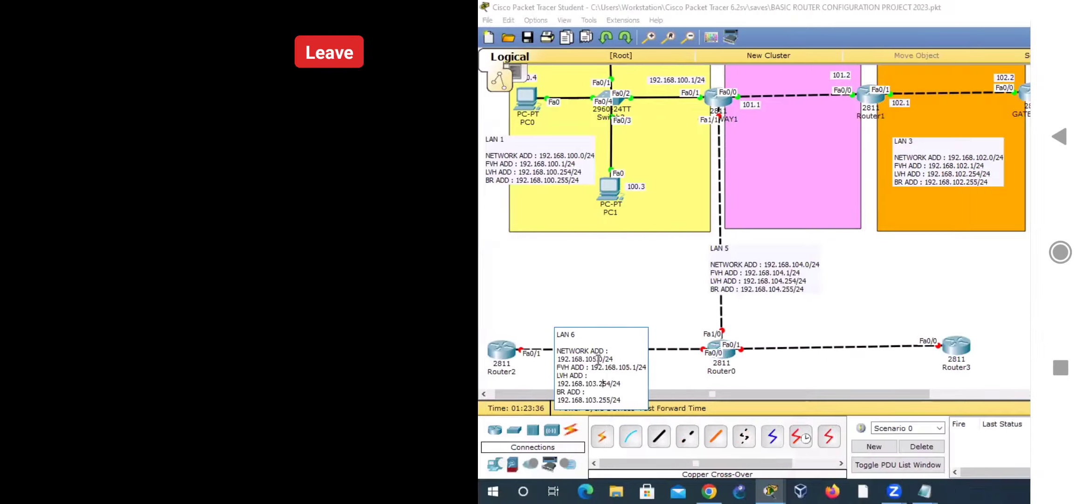
Step: Add a note on the Router0–Router3 link for LAN 7 with network 192.168.106.0/24, FVH 192.168.106.1, LVH 192.168.106.254 and BR 192.168.106.255
click(452, 324)
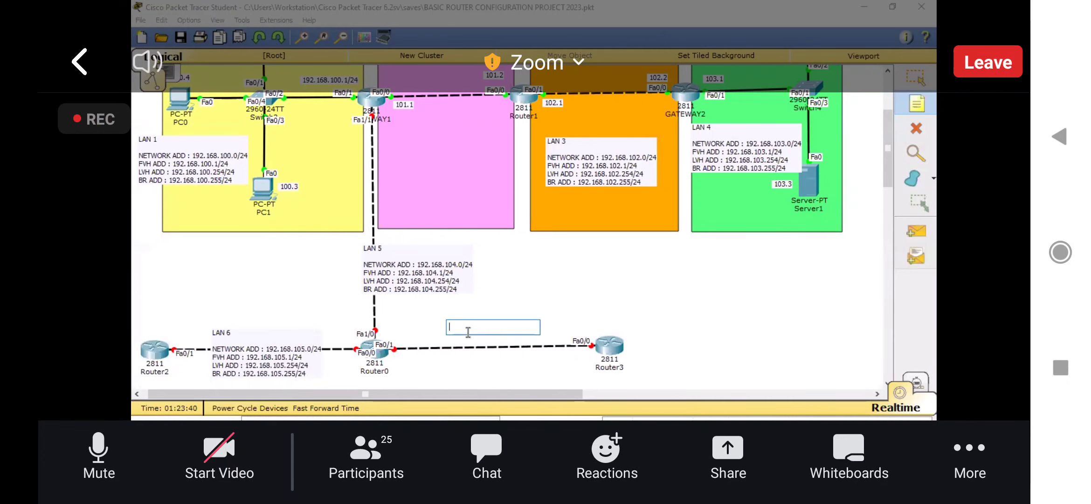
key(ctrl+v)
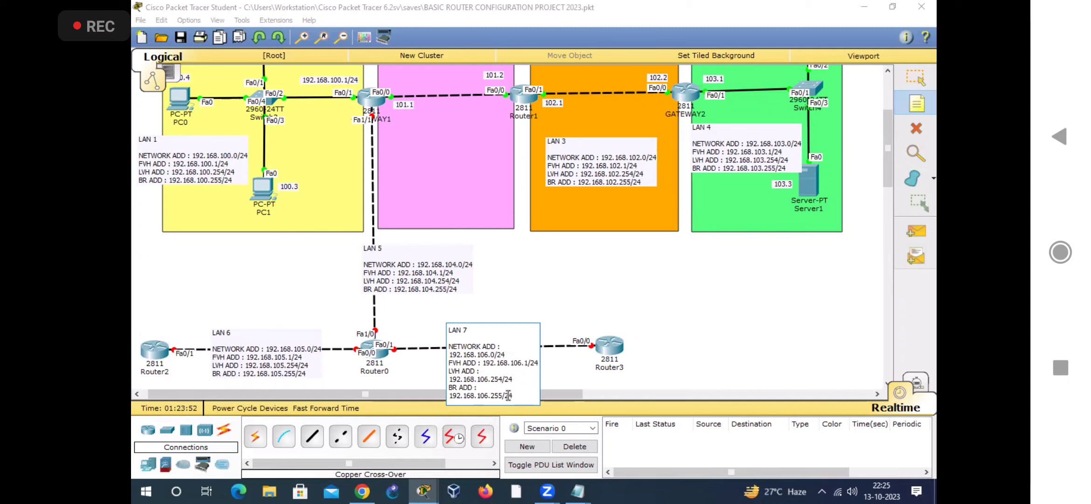
Step: Reposition the LAN 6, LAN 7 and LAN 5 address notes so they sit neatly centred on their links
click(904, 86)
click(254, 365)
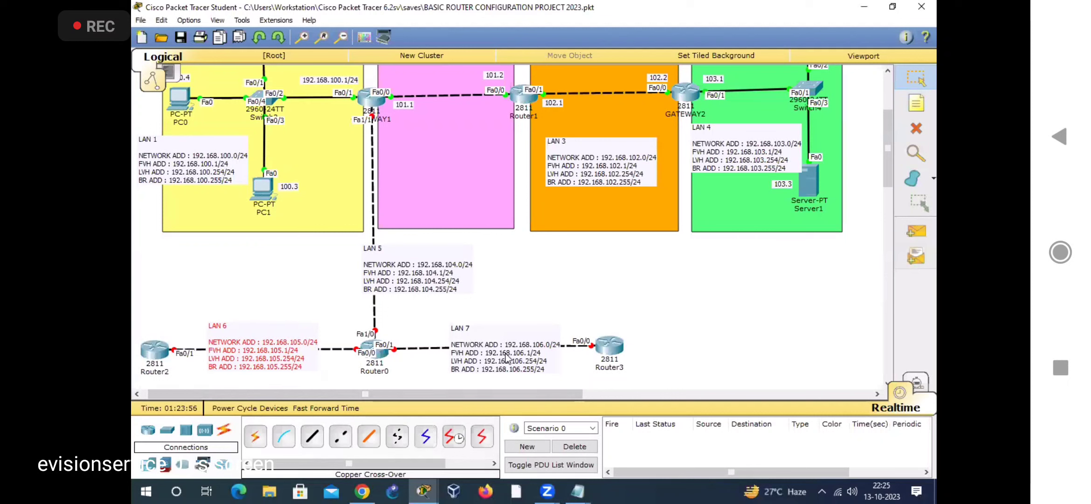
drag(505, 351, 495, 347)
drag(421, 271, 390, 271)
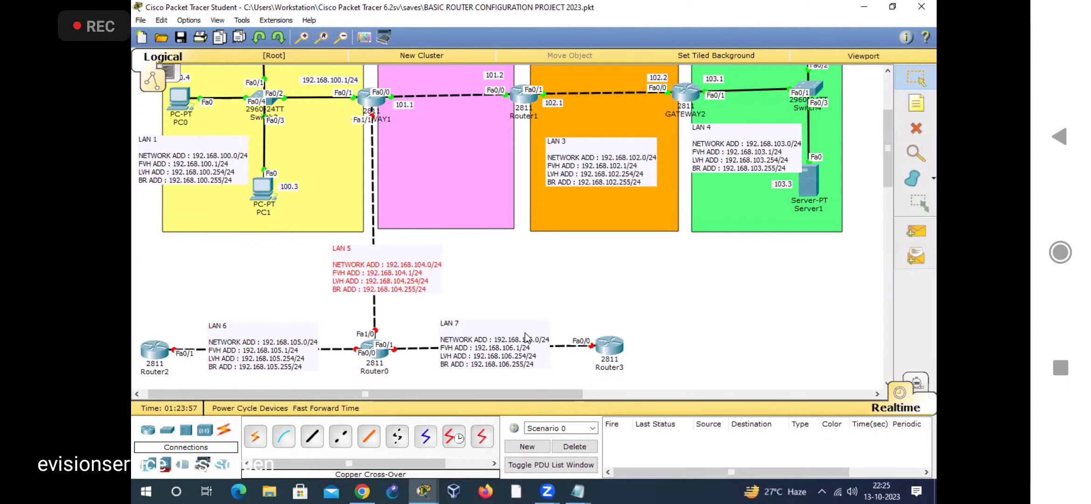
click(505, 274)
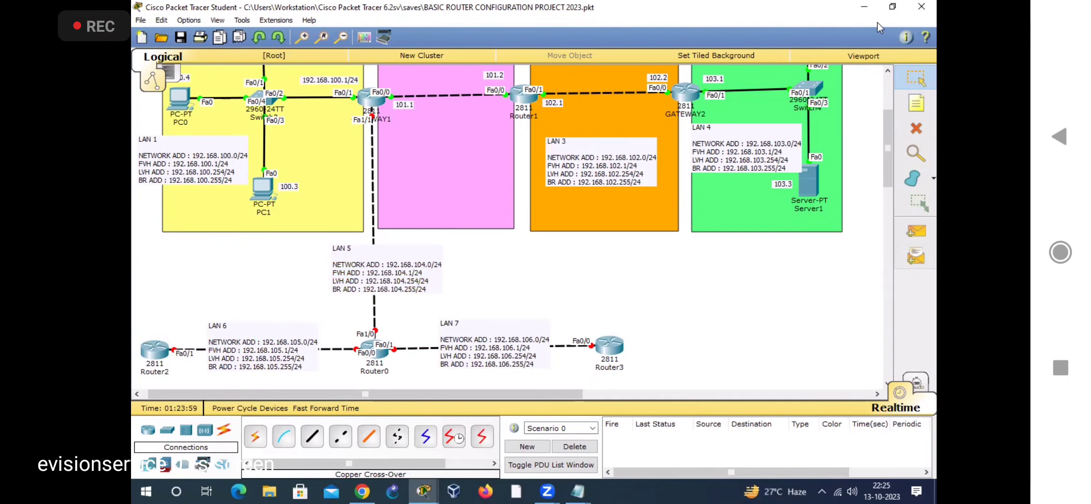
Step: Label the ends of the GATEWAY1–Router0 link with notes 104.1 at GATEWAY1 and 104.2 at Router0
click(916, 103)
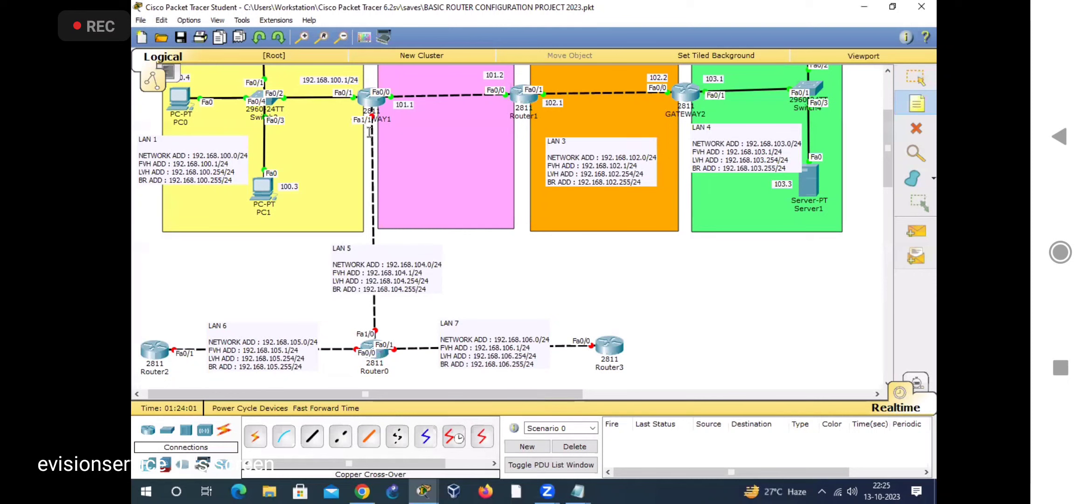
click(370, 133)
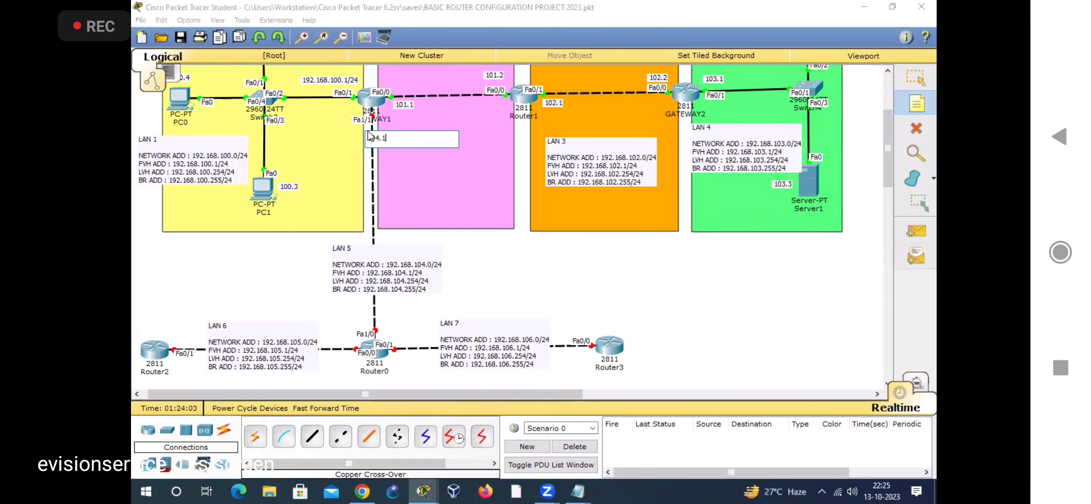
click(355, 314)
text(104.2)
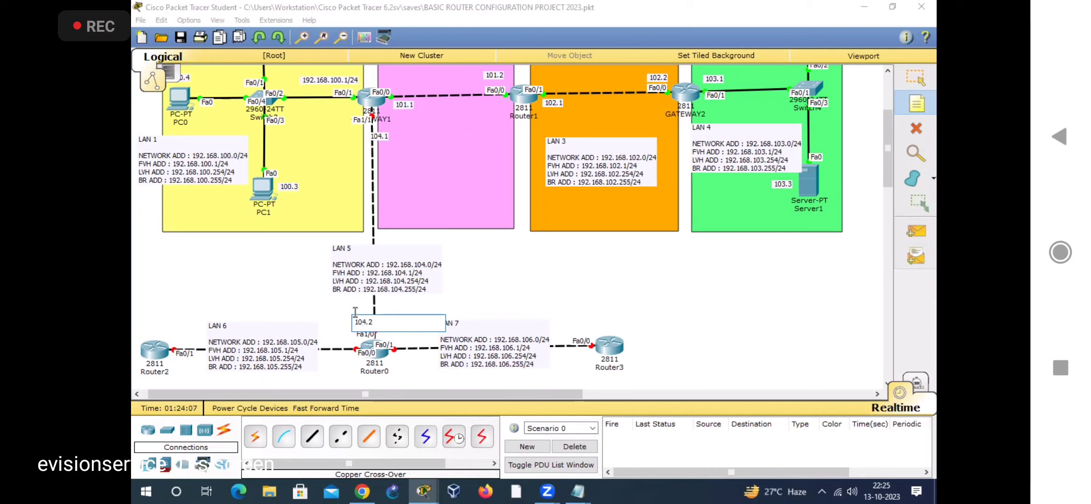
Step: Label the ends of the Router0–Router2 link with notes 105.1 at Router0 and 105.2 at Router2
click(331, 351)
text(19)
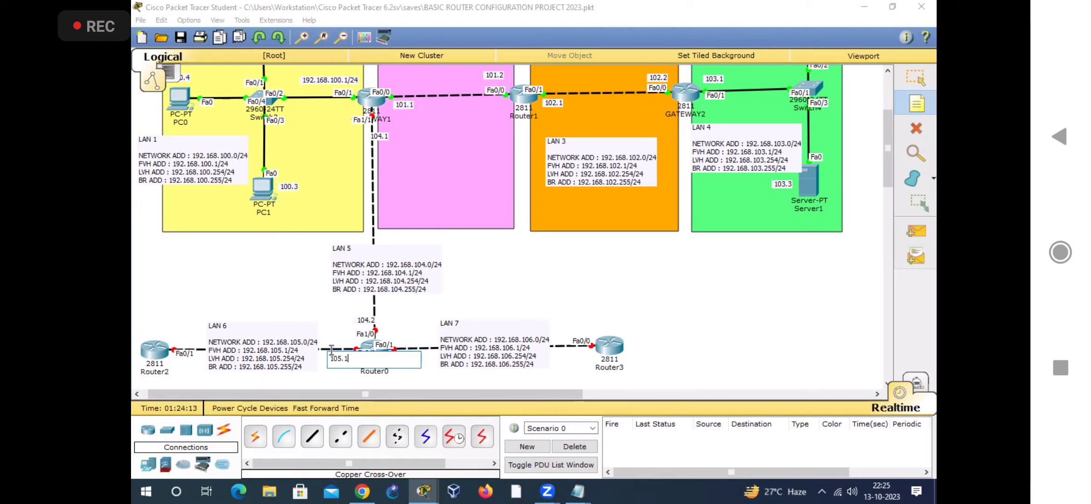
click(171, 331)
text(105.2)
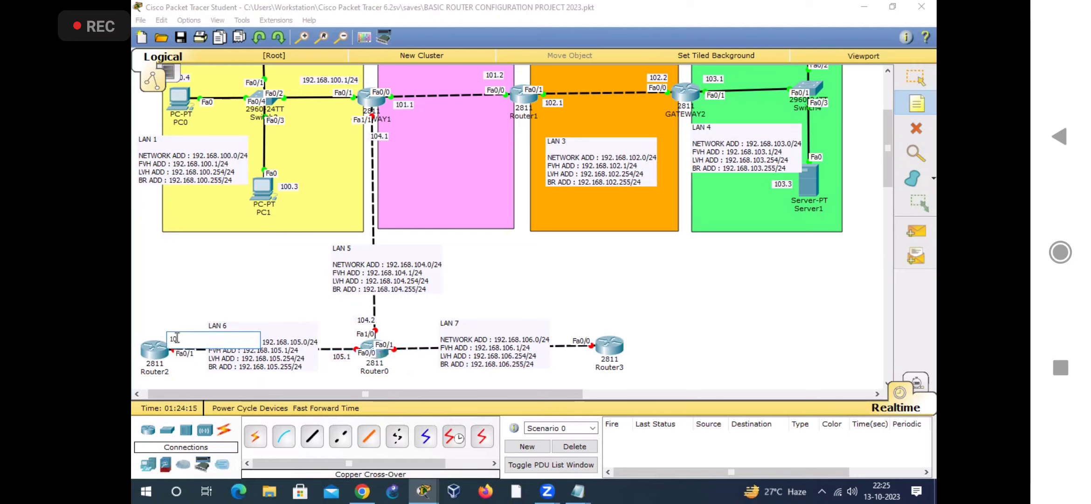
Step: Label the ends of the Router0–Router3 link with notes 106.1 at Router0 and 106.2 at Router3
click(394, 359)
text(106.1)
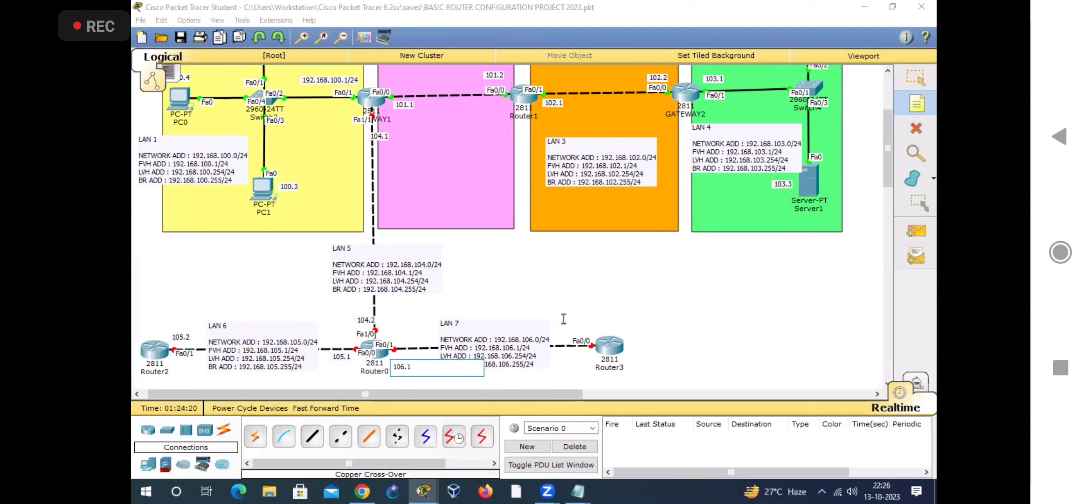
click(564, 319)
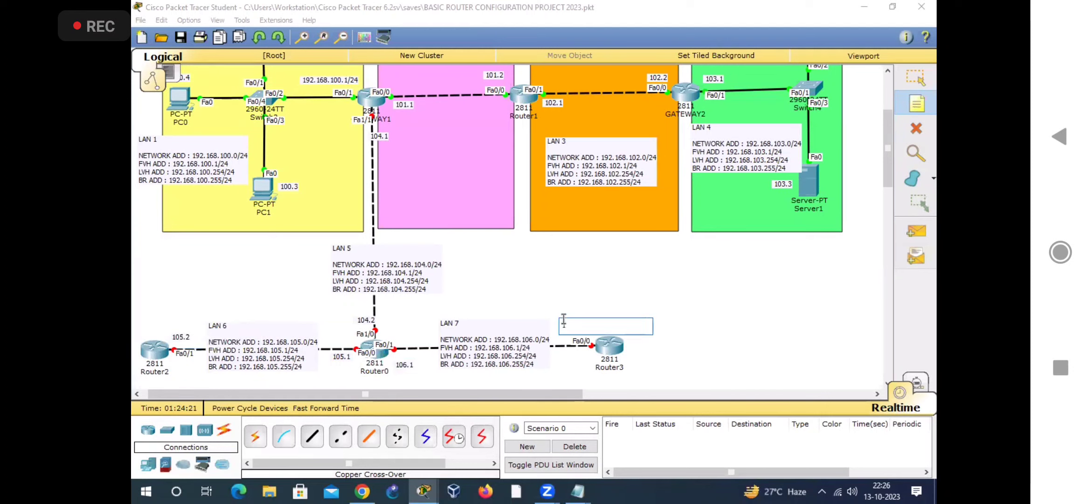
text(106.2)
Step: Nudge the six interface address labels of the new links closer to their router ports
click(917, 77)
drag(404, 362, 409, 353)
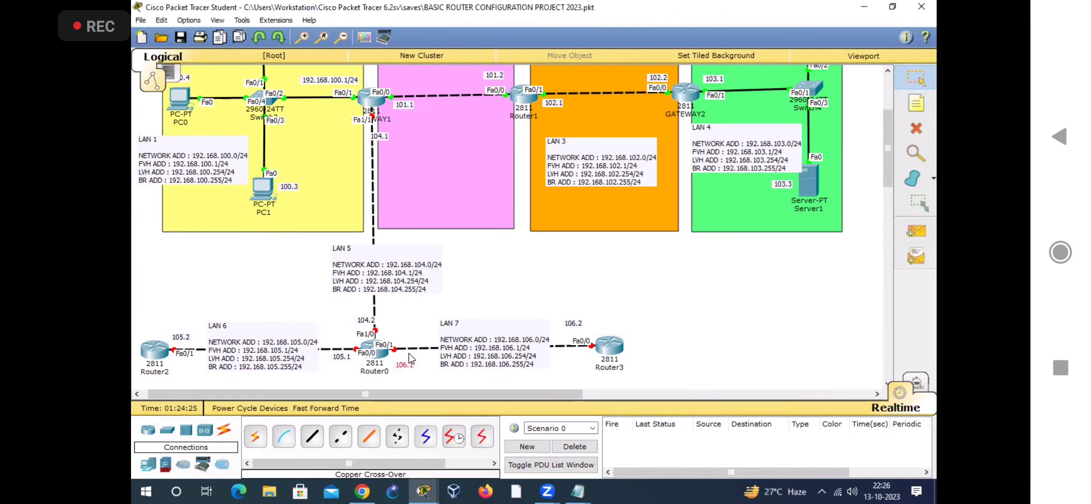
drag(577, 324, 582, 329)
drag(346, 357, 350, 355)
drag(181, 339, 184, 343)
click(369, 322)
drag(370, 324, 368, 326)
drag(382, 139, 375, 133)
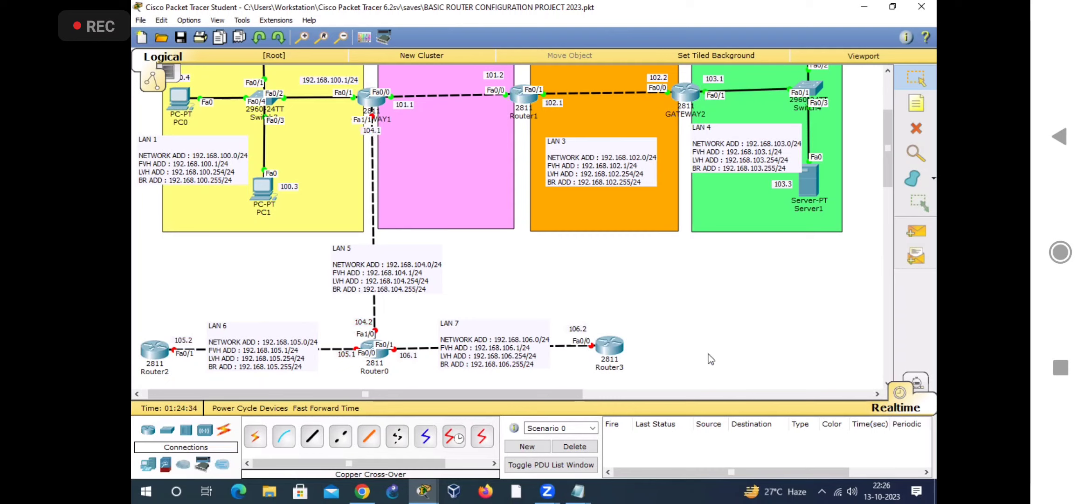
Step: Switch to the Notepad file BASIC IP CONFIGURATION 2023 and go to the empty space after the GATEWAY2 configuration
click(577, 491)
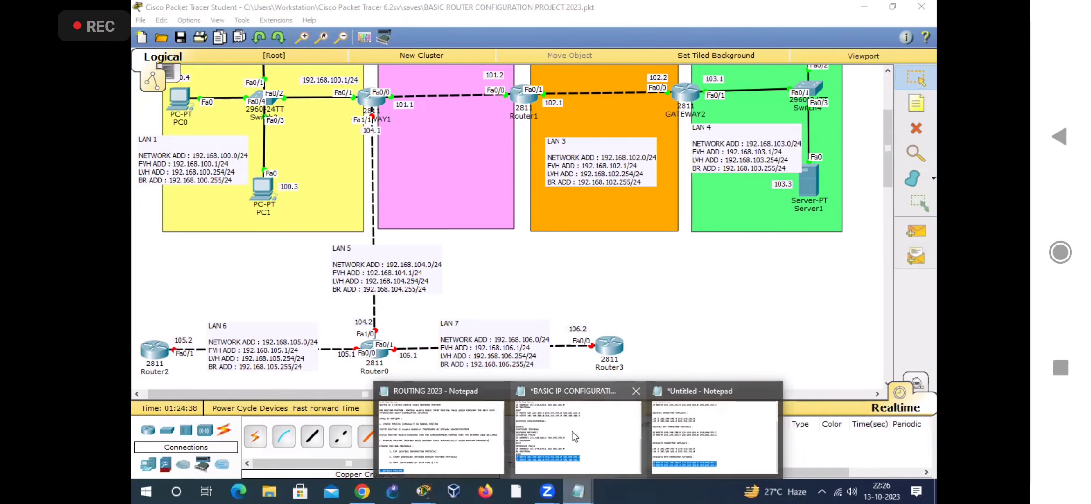
click(572, 432)
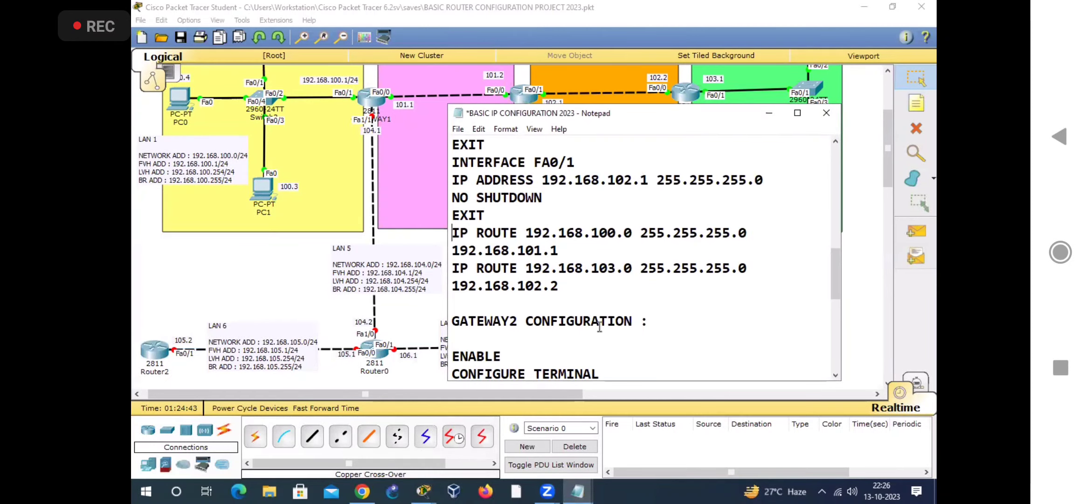
drag(446, 241, 473, 241)
scroll(596, 315, down, 7)
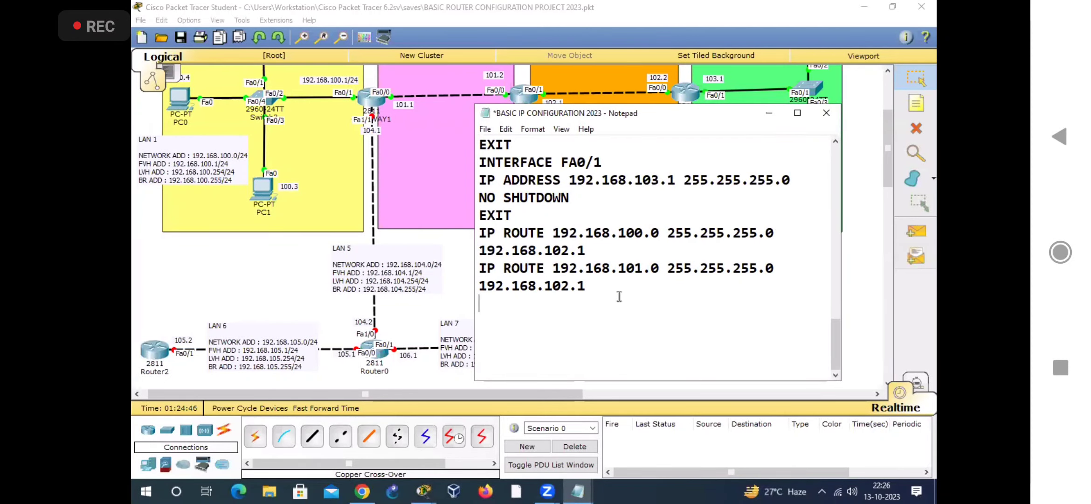
key(BackSpace)
key(BackSpace)
key(BackSpace)
key(BackSpace)
key(BackSpace)
key(BackSpace)
key(BackSpace)
key(BackSpace)
key(BackSpace)
key(BackSpace)
key(BackSpace)
key(BackSpace)
key(BackSpace)
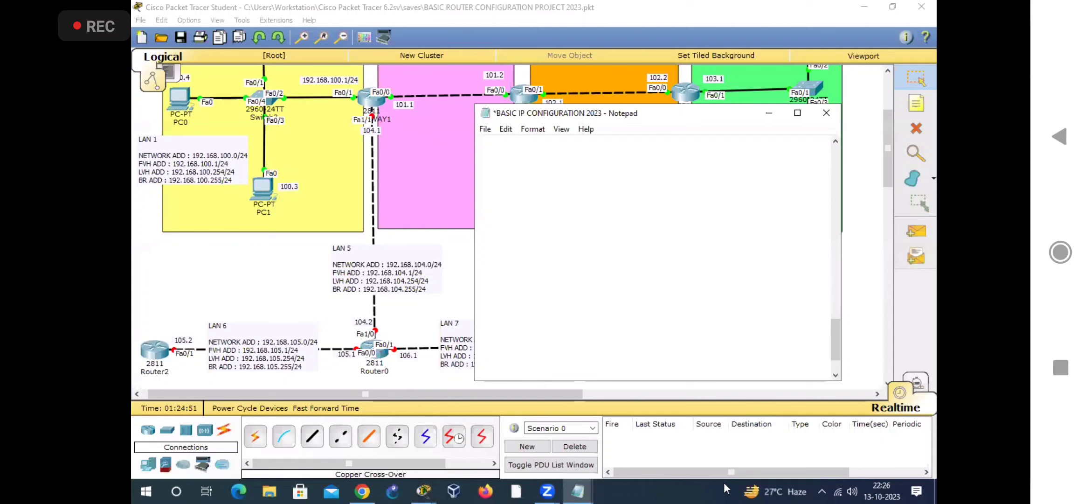
Step: Move the Notepad window aside so Router0 and its interface labels are not covered
click(709, 388)
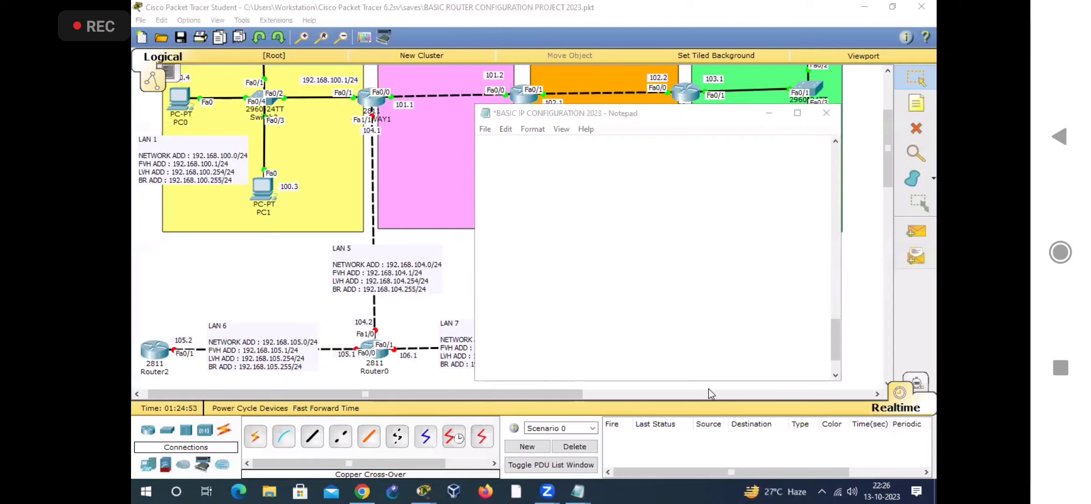
click(743, 146)
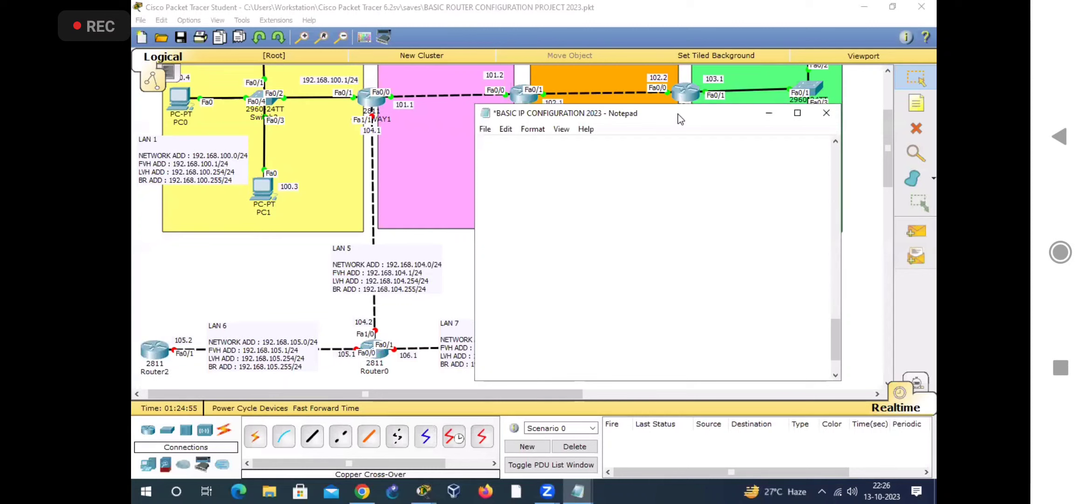
drag(680, 119, 758, 141)
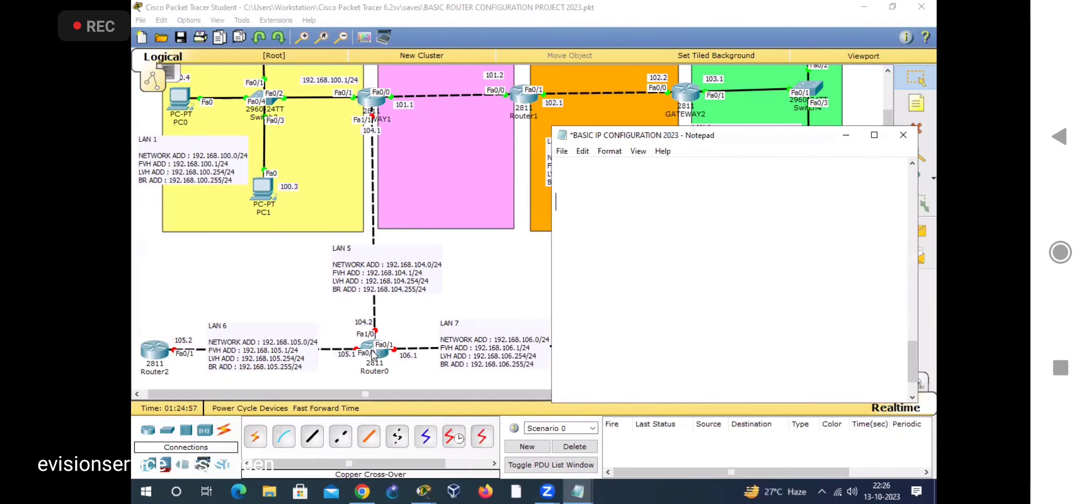
Step: Add the heading "ROUTER0 CONFIGURATION :" at the end of the file, followed by a blank line
click(608, 175)
text(ROUTER)
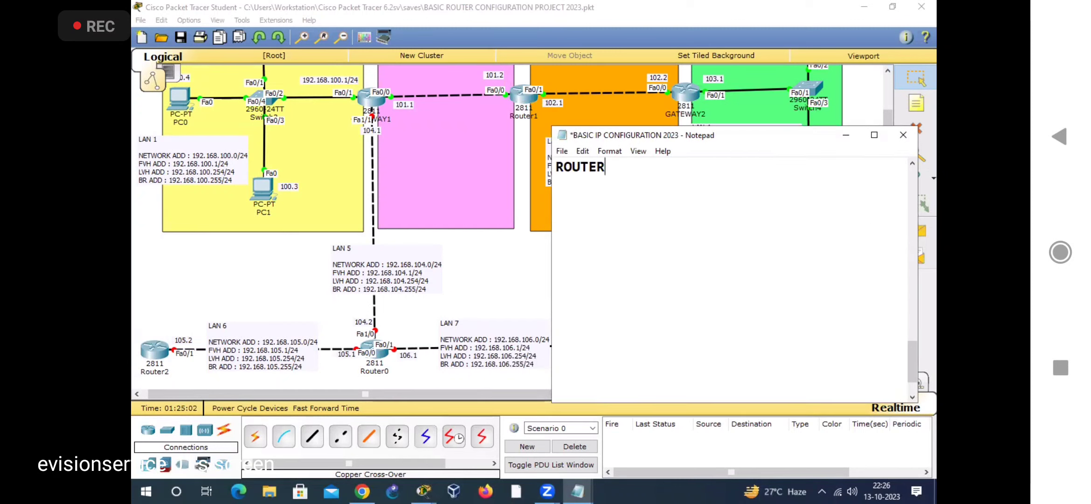
text(0 CONFIGURA)
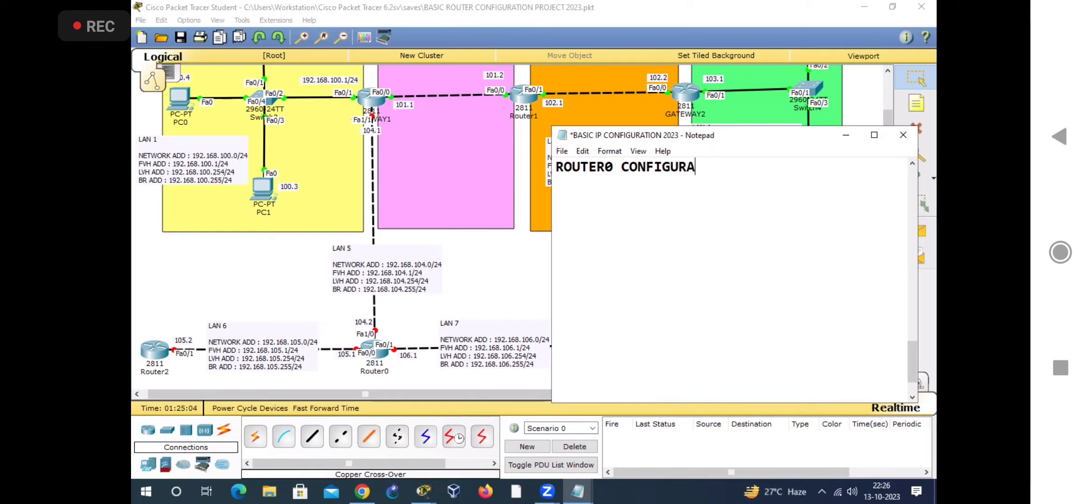
text(TTION)
key(BackSpace)
key(BackSpace)
key(BackSpace)
key(BackSpace)
text(ION :)
key(Return)
key(Return)
Step: Write the opening commands ENABLE, CONFIG T and HOSTNAME ROUTER0 under the Router0 heading
text(ENABLE)
key(Return)
text(CONFIG T)
key(Return)
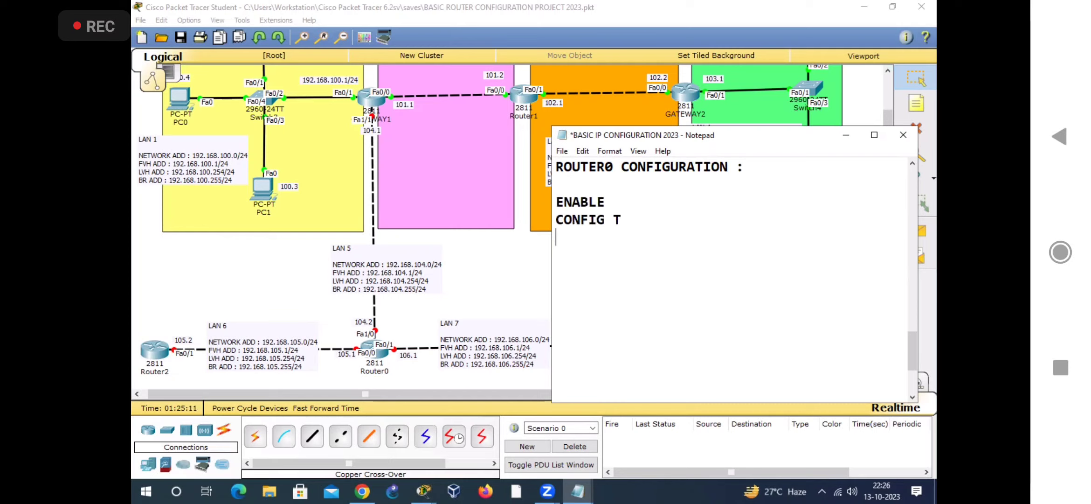
text(HOSTNAME ROUTER0)
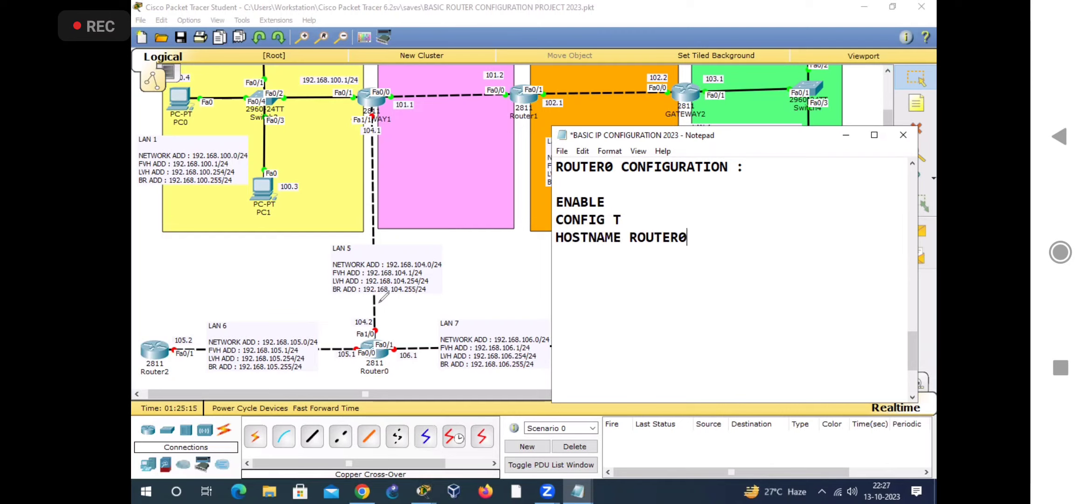
Step: Mark Router0's Fa1/0 port with a stroke and add the lines INTERFACE FA1/0 and IP ADDRESS 192.168.104.2 255.255.255.0 to its configuration
drag(381, 325, 450, 281)
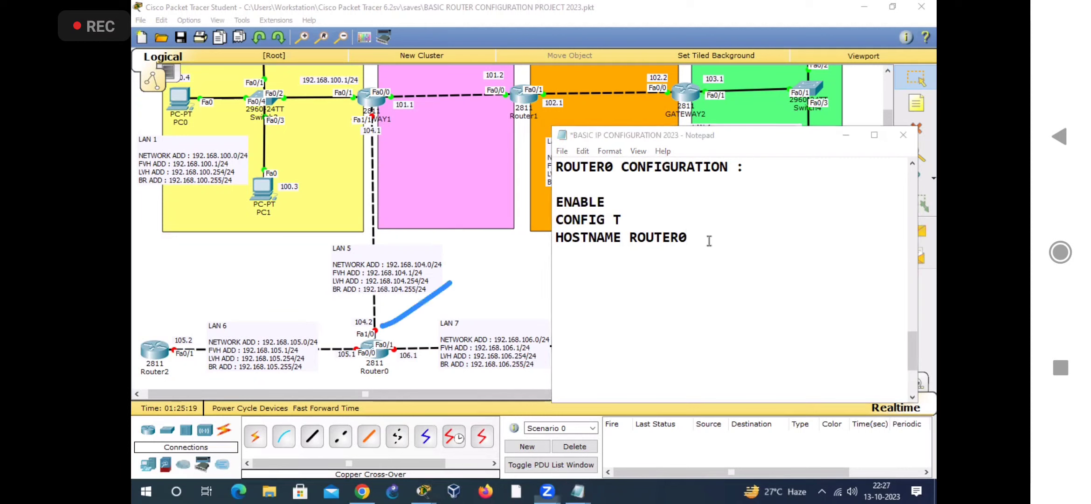
click(709, 239)
key(Return)
text(INT)
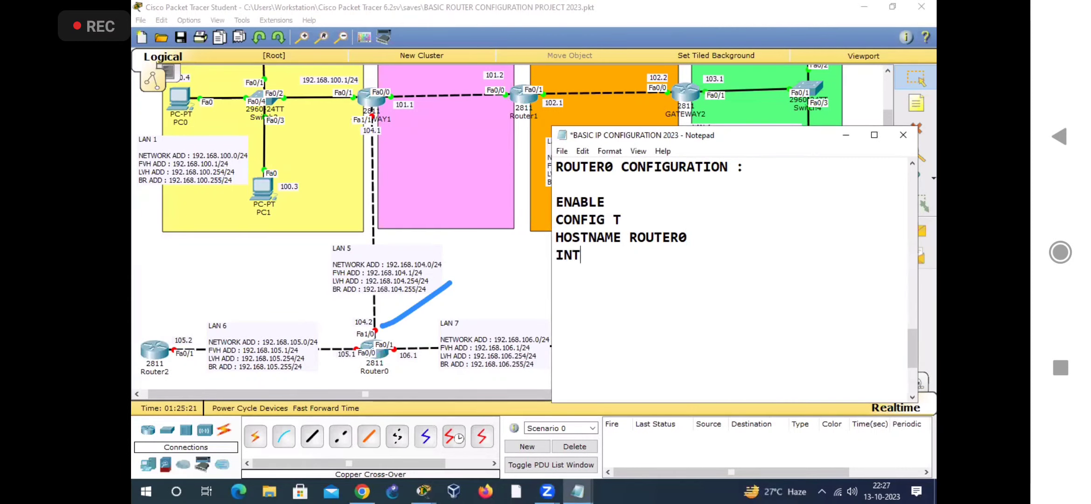
text(ERFACE FA1/0)
key(Return)
text(IP ADDRESS 192.168.104.2 255.255.255.0)
Step: Complete the FA1/0 interface block with the commands NO SHUTDOWN and EXIT
key(Return)
text(NOS HSHUTDOWN)
key(Return)
text(EXIT)
key(Return)
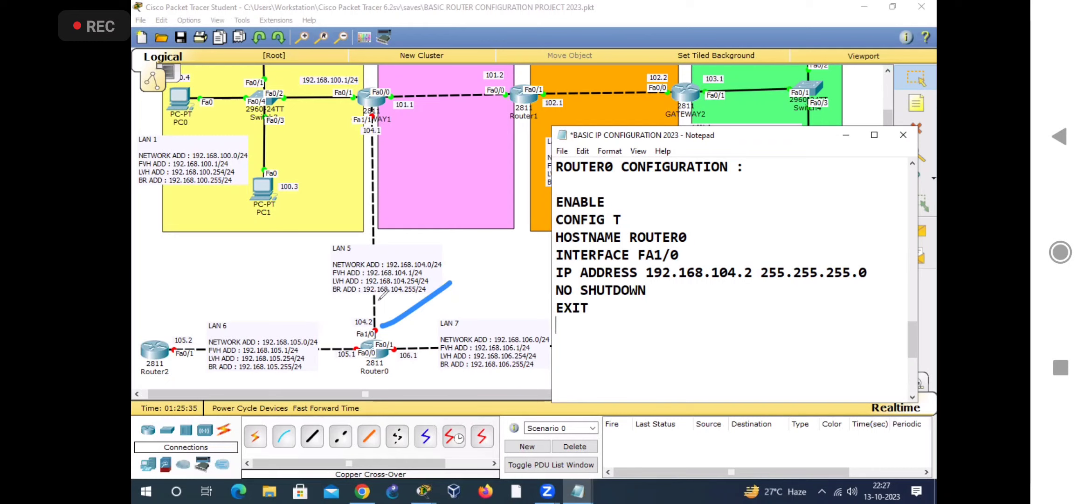
Step: Mark Router0's Fa0/0 port and add the lines INTERFACE FA0/0 and IP ADDRESS 192.168.105.1 255.255.255.0 to its configuration
click(361, 356)
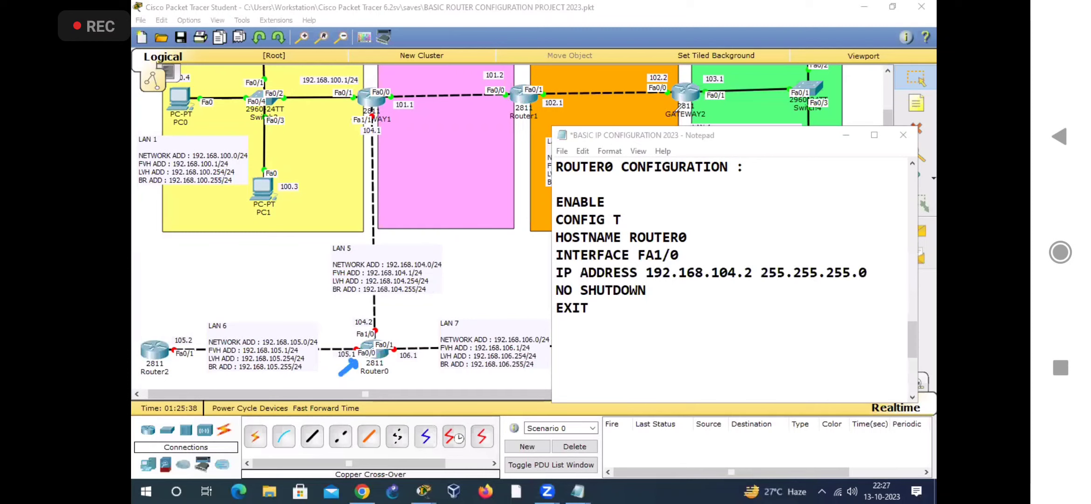
click(583, 327)
text(INT)
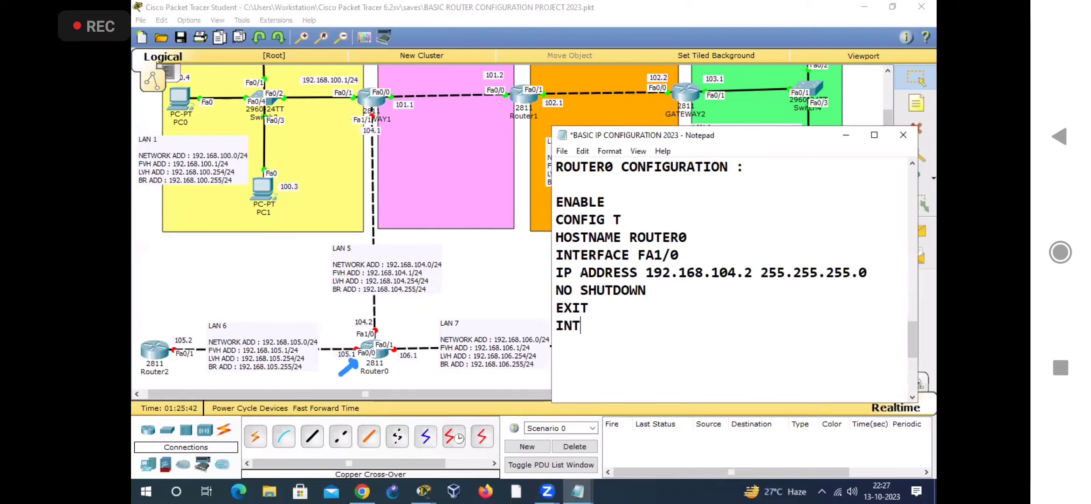
text(ERFACE FA0/0)
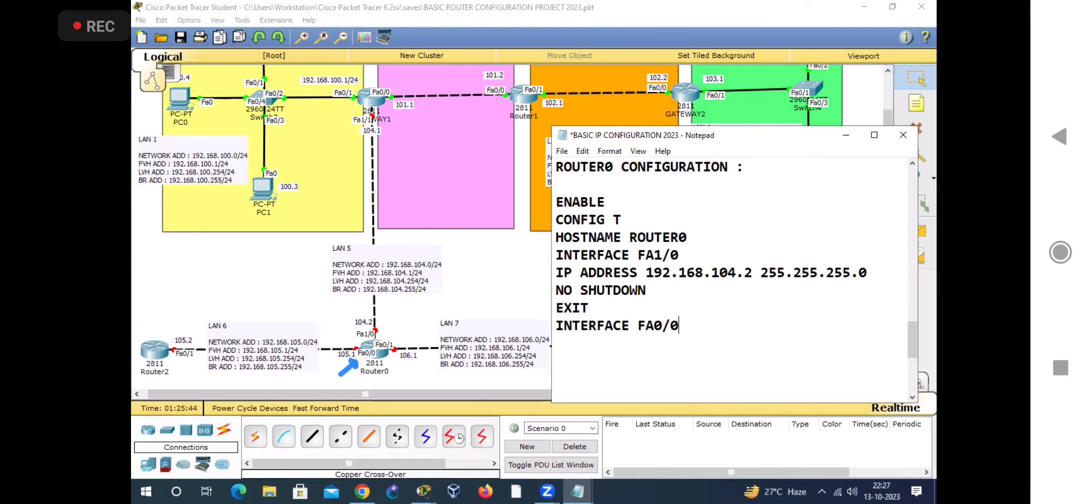
key(Return)
text(IP ADDRESS 192.168.)
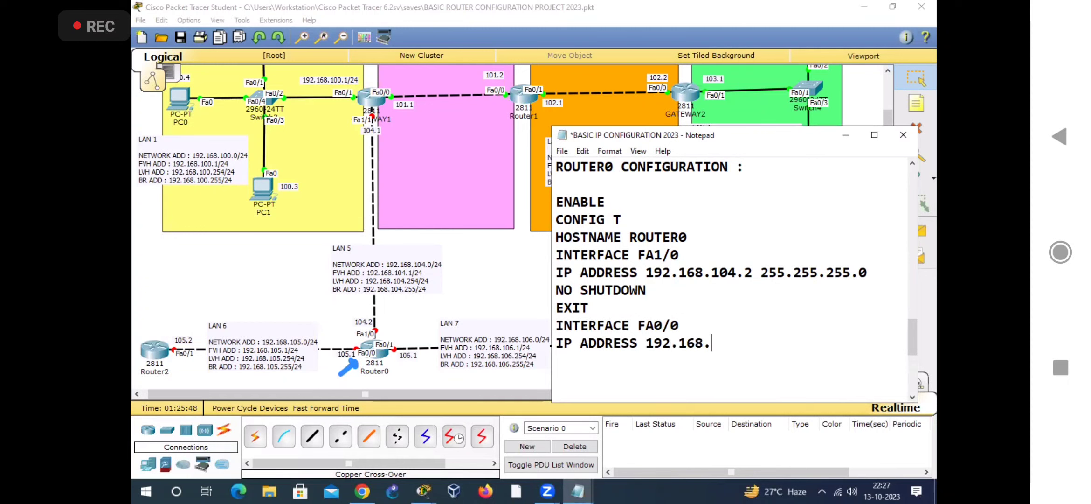
text(105.1 255.255.255.0)
Step: Complete Router0's FA0/0 interface block with the commands NO SHUTDOWN and EXIT
key(Return)
text(NO SHUTDOWN)
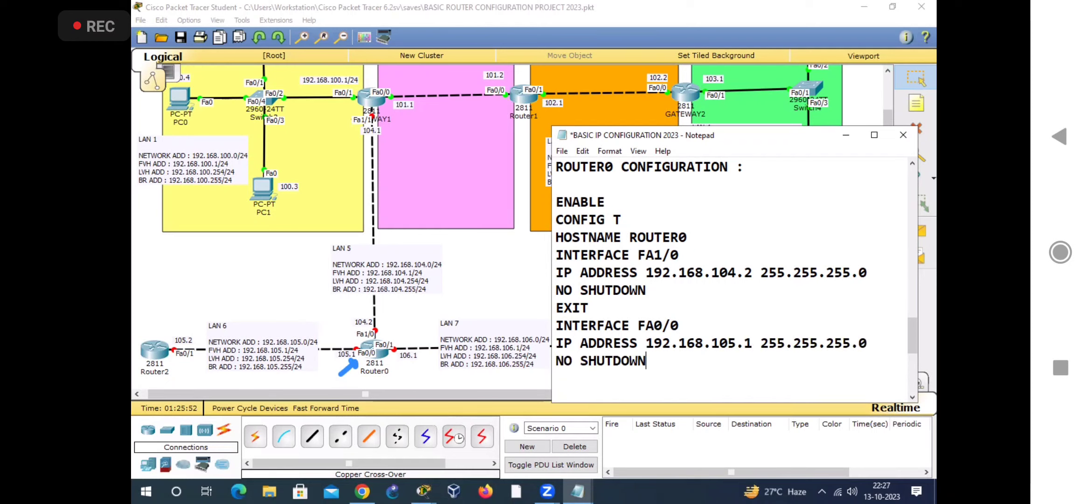
key(Return)
text(EXIT)
key(Return)
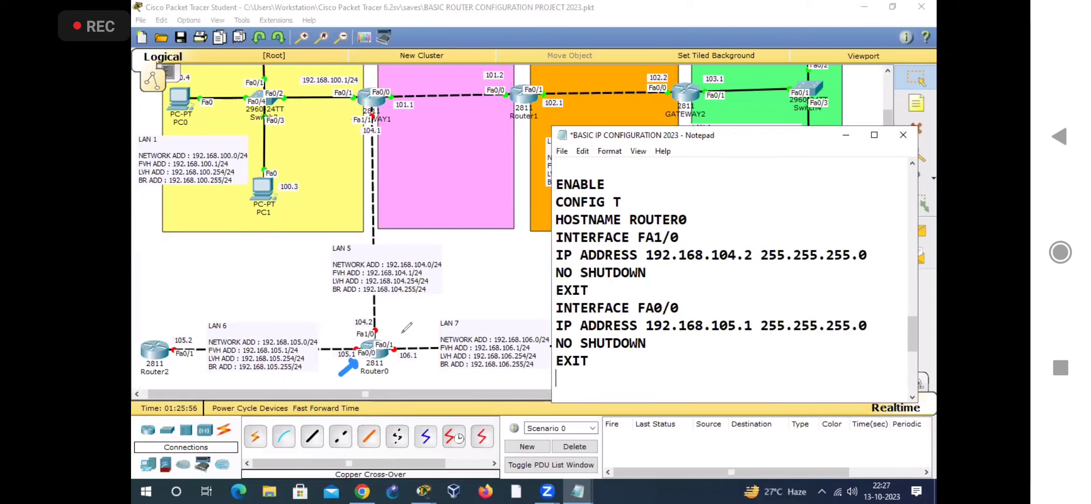
Step: Mark Router0's Fa0/1 port with a stroke and add the lines INTERFACE FA0/1 and IP ADDRESS 192.168.106.1 255.255.255.0 to its configuration
drag(393, 327, 418, 316)
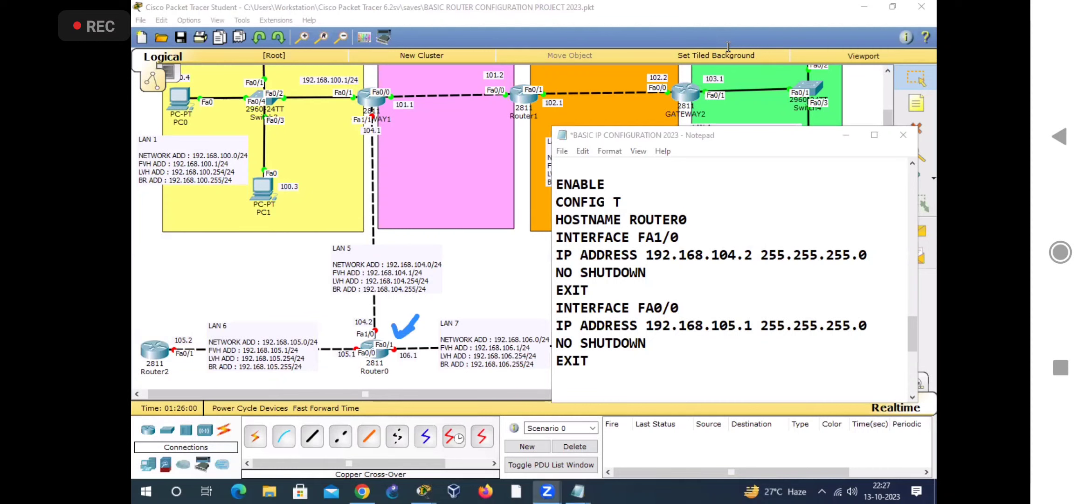
click(575, 375)
text(INTER)
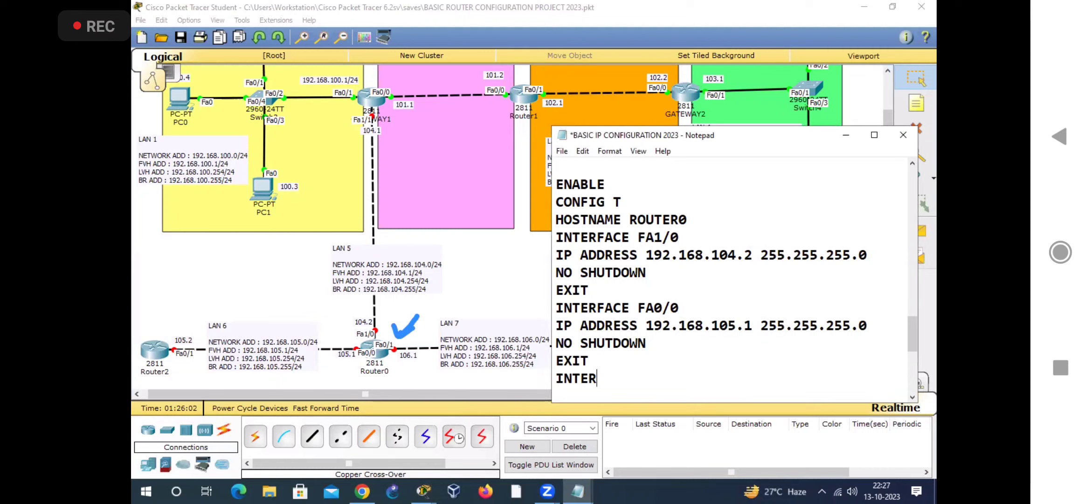
text(FACE FA0/1)
key(Return)
text(IP ADDRESS 192.168.1)
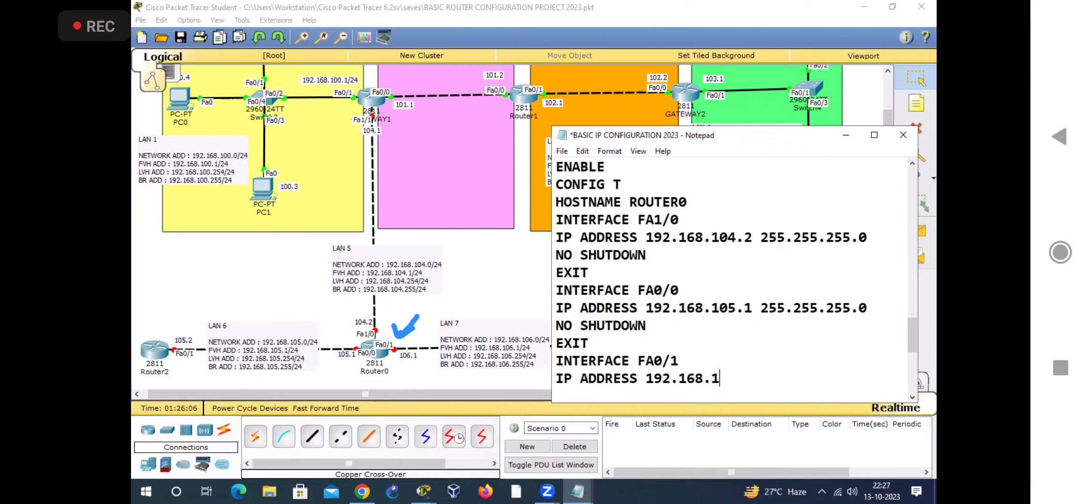
text(06.1 255.255.255.0)
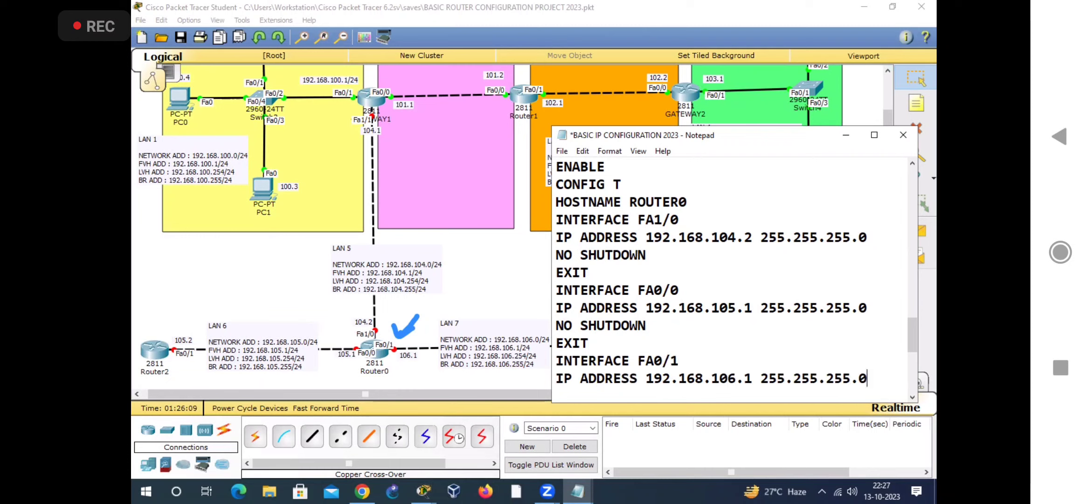
Step: Complete Router0's FA0/1 interface block with the commands NO SHUTDOWN and EXIT
key(Return)
text(NO SHUTDOWN)
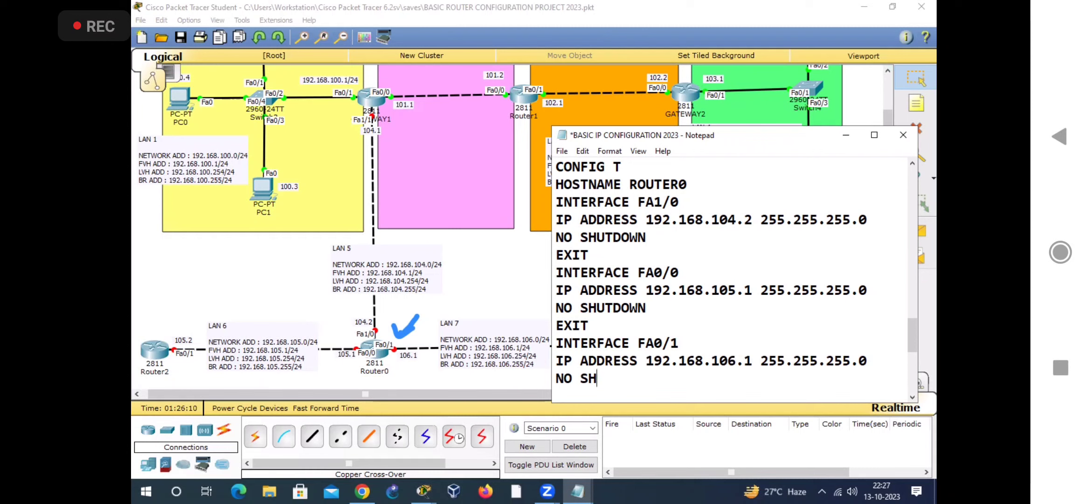
key(Return)
text(EXIT)
key(Return)
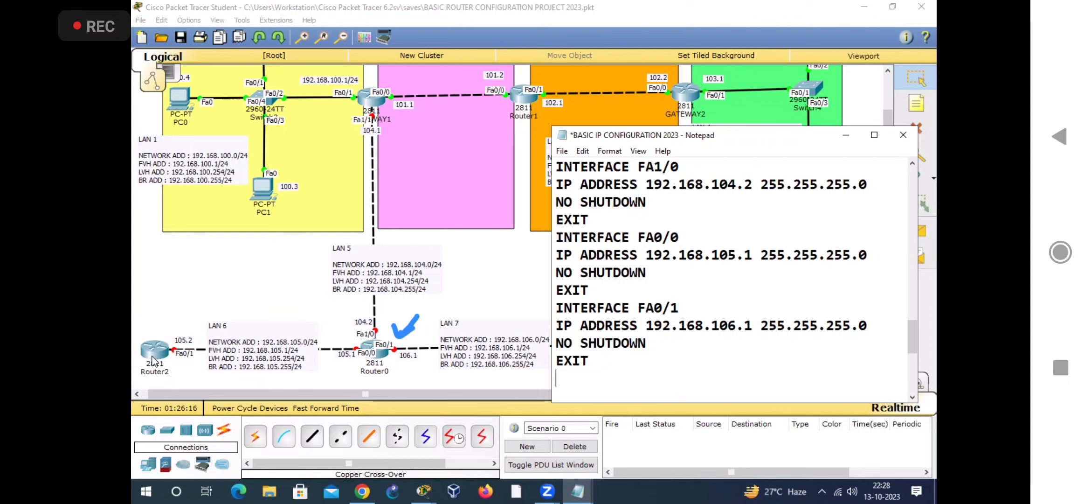
Step: Add the heading "ROUTER2 CONFIGURATION :" below Router0's commands, with a blank line before and after it
key(Return)
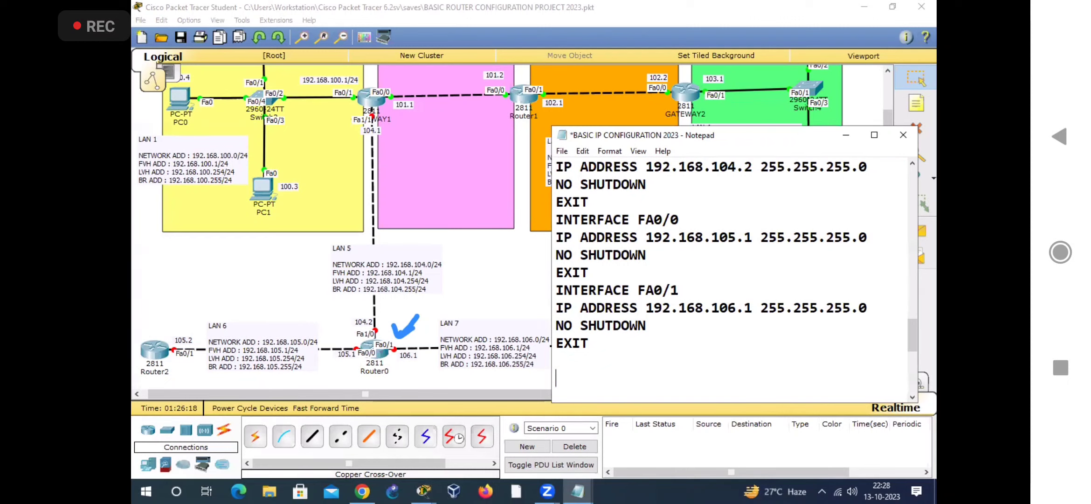
text(ROUTER2 CONI)
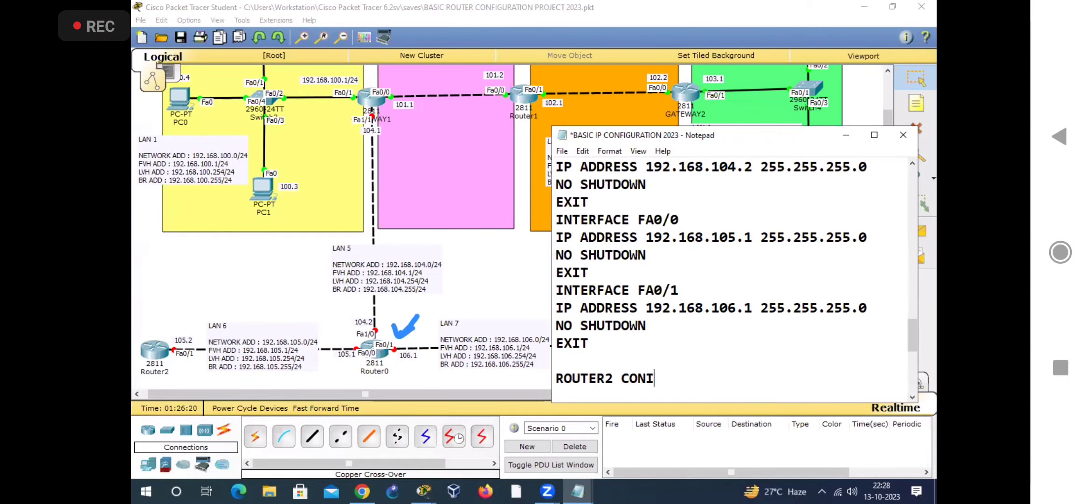
key(BackSpace)
text(FIGURATION )
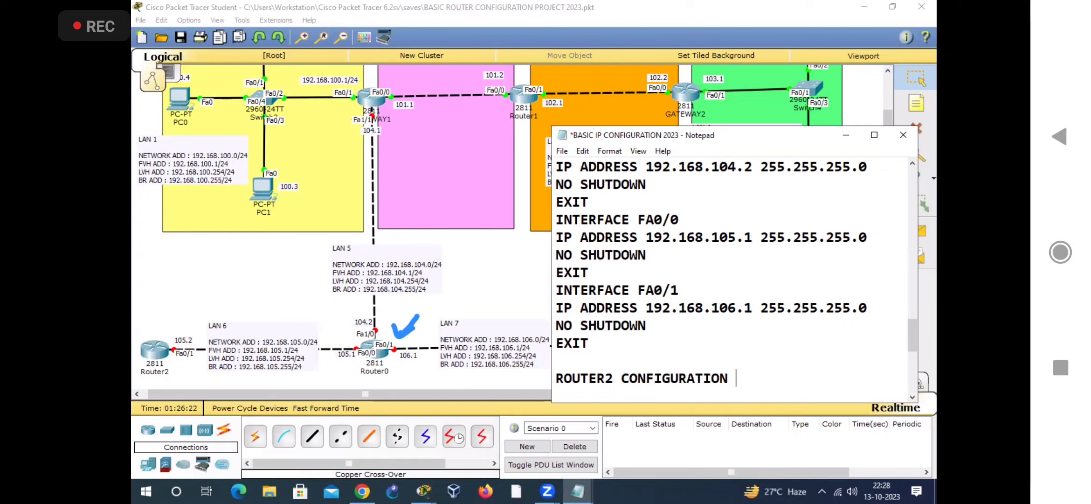
text(:)
key(Return)
key(Return)
Step: Write the opening commands ENABLE, CONFIG T and HOSTNAME ROUTER2 under the Router2 heading
text(ENABLE)
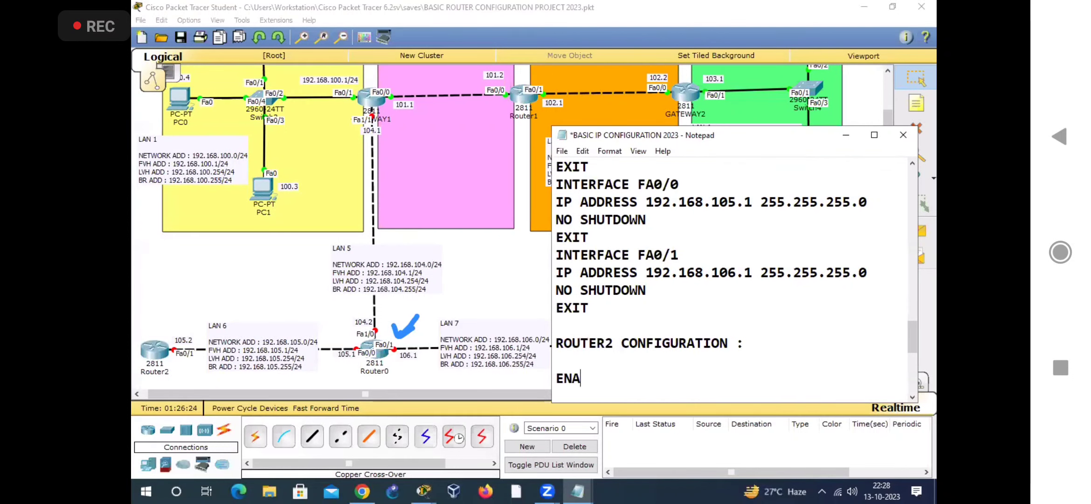
key(Return)
text(CONFIG T)
key(Return)
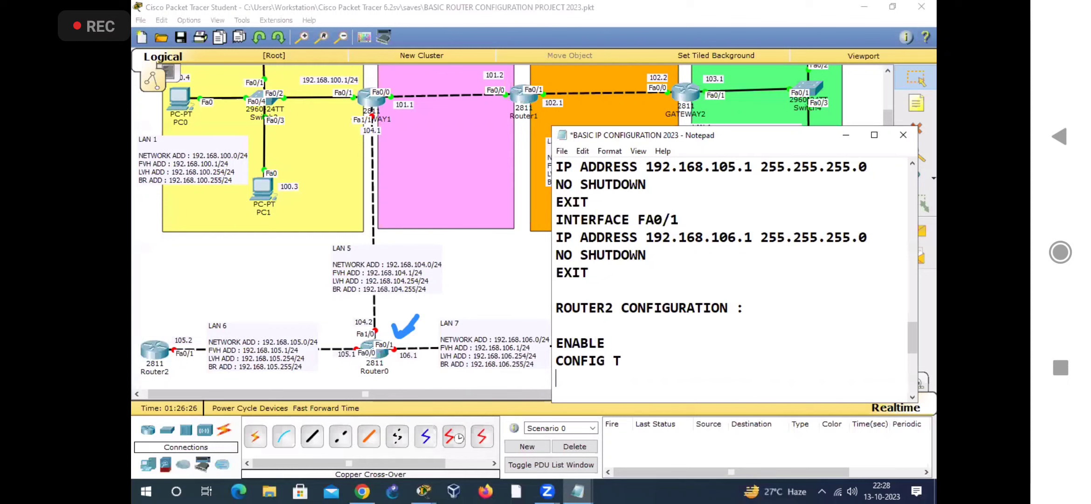
text(HOSTNAME ROUTER2)
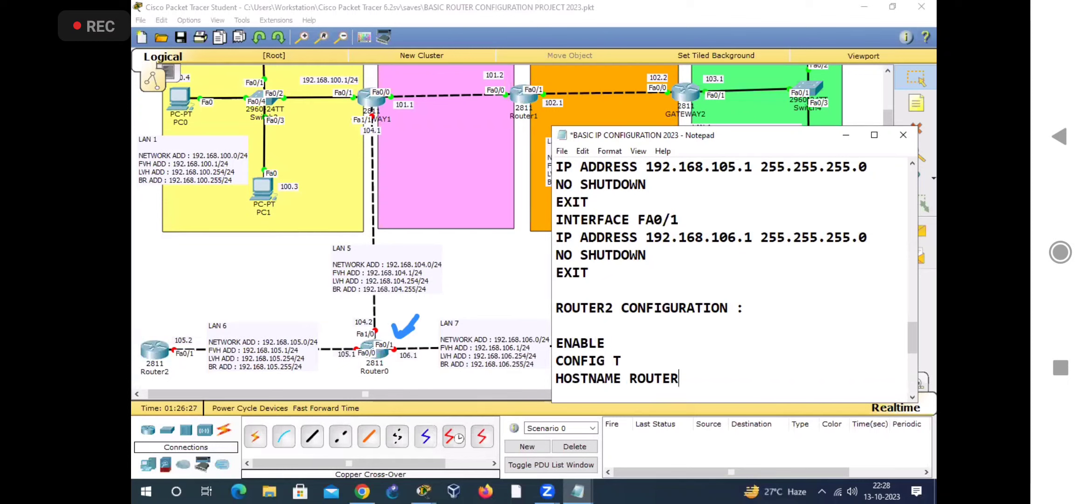
key(Return)
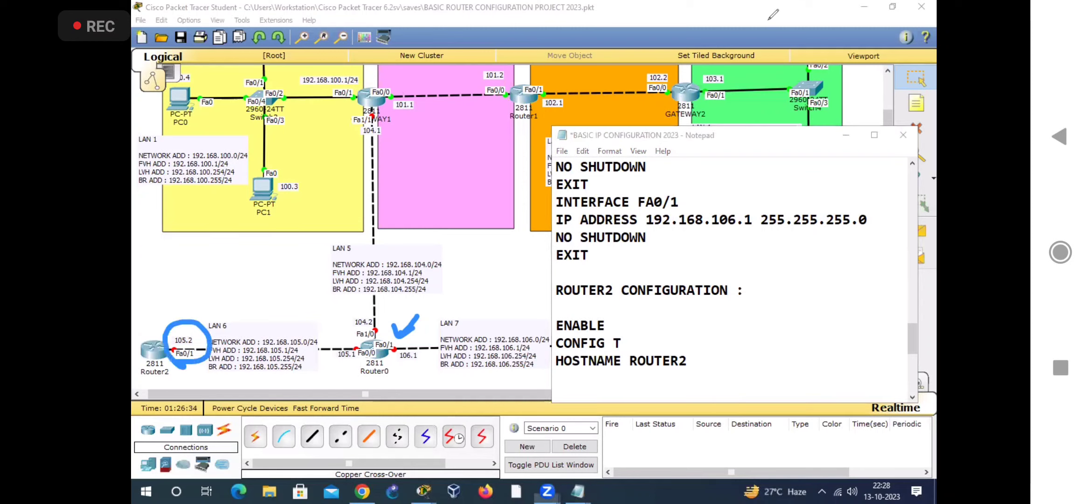
Step: Add the lines INTERFACE FA0/1 and IP ADDRESS 192.168.105.2 255.255.255.0 to Router2's configuration
click(605, 377)
text(INTER)
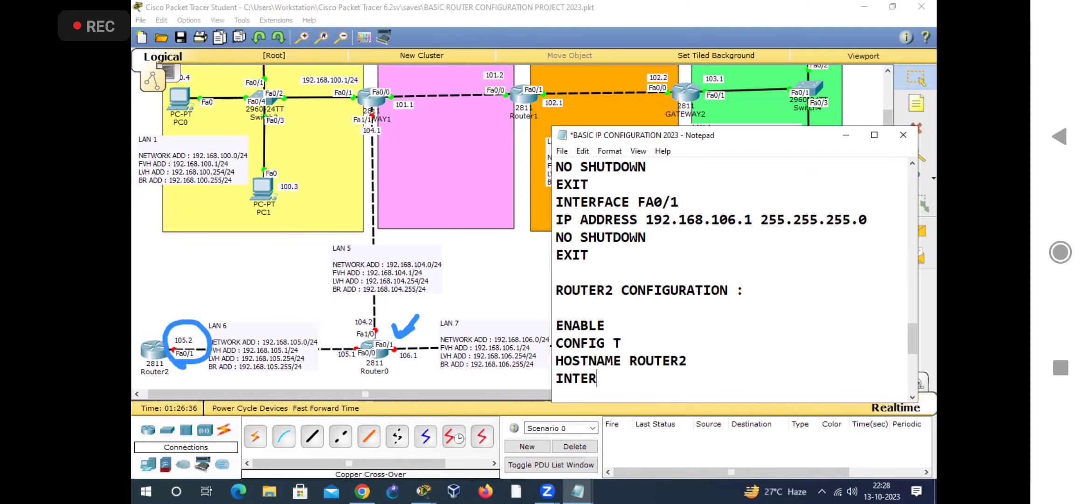
text(FACE FA0/1)
key(Return)
text(IP ADD)
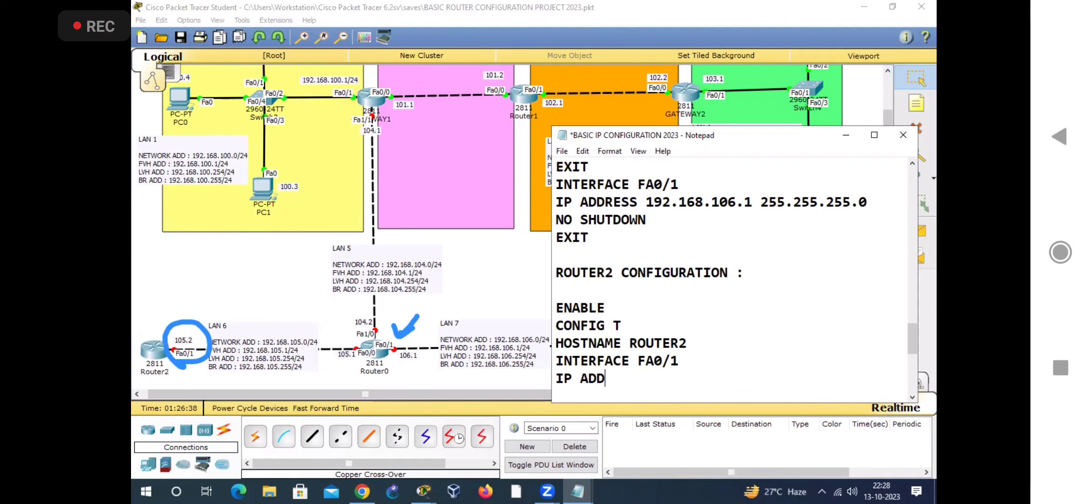
text(RESS 192.168.105.2 2)
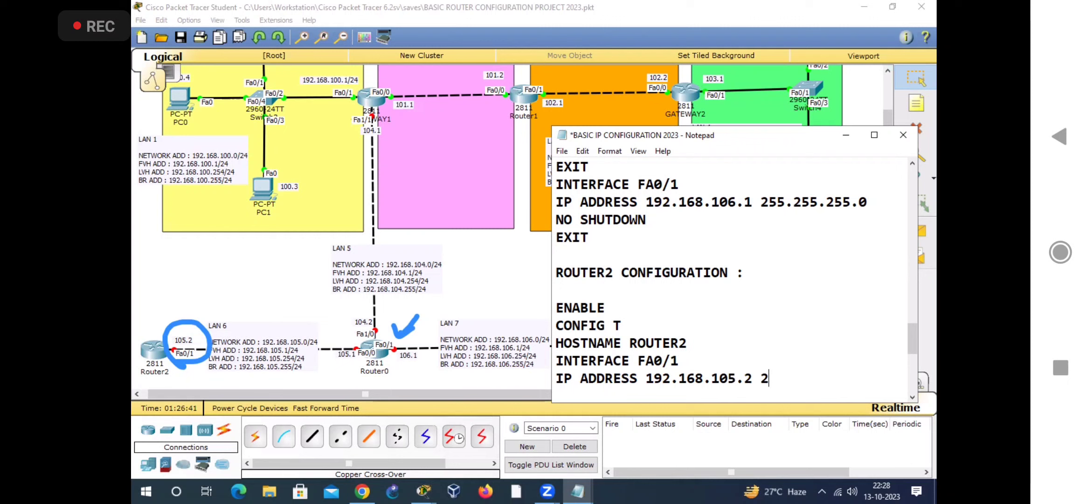
text(55.255.255.0)
Step: Complete Router2's FA0/1 interface block with the commands NO SHUTDOWN and EXIT
key(Return)
text(NO SHUTO)
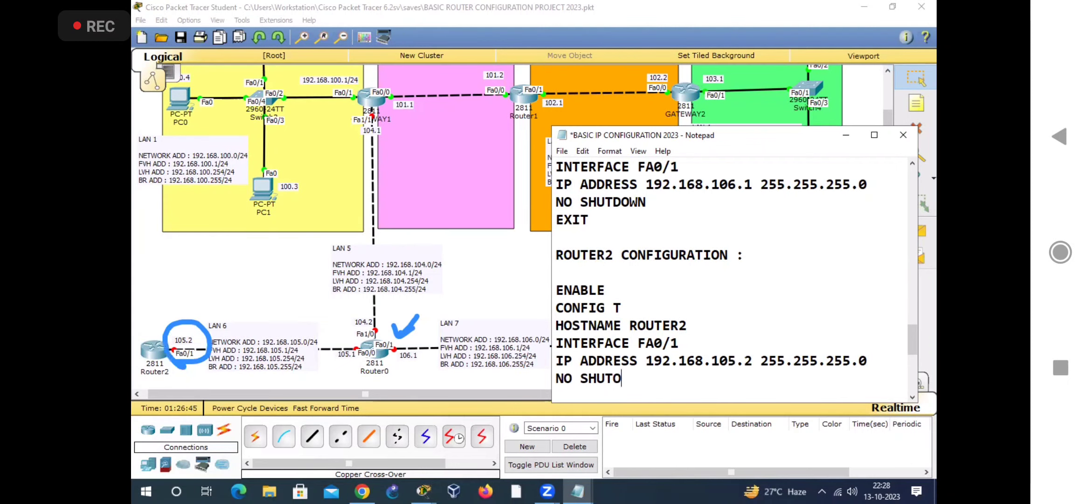
key(BackSpace)
text(DOWN)
key(Return)
text(EXIT)
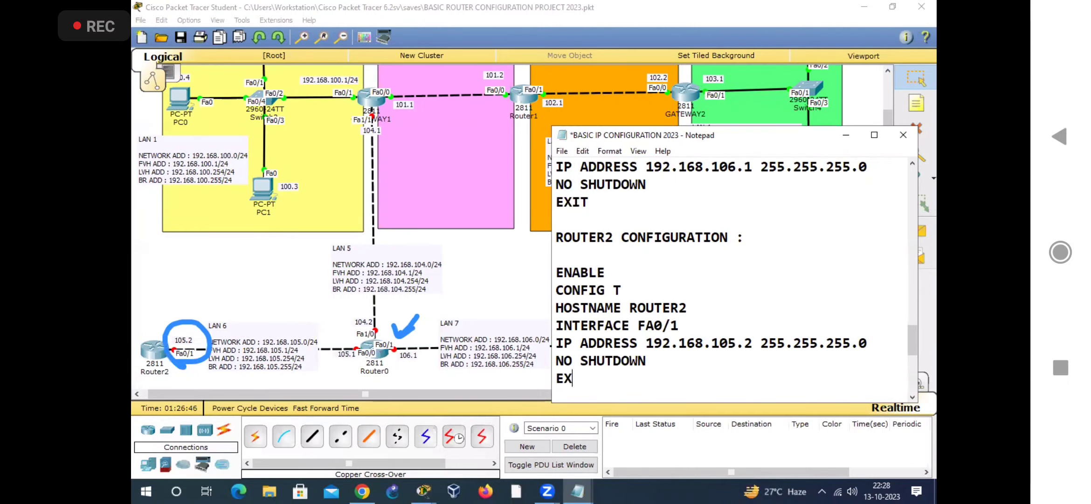
key(Return)
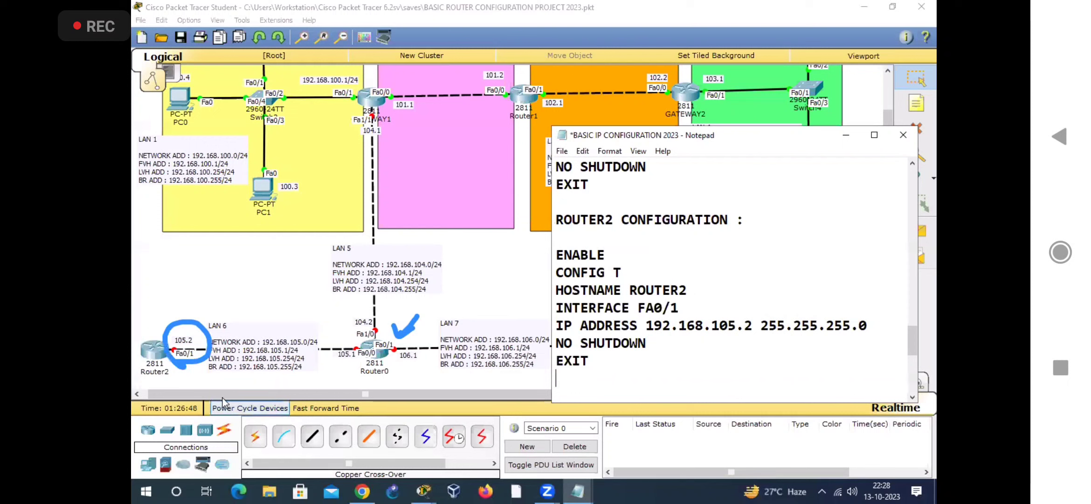
Step: Highlight Router2's commands, check Router3's port and address label in the topology, and return to the Notepad configuration file
shift+click(551, 248)
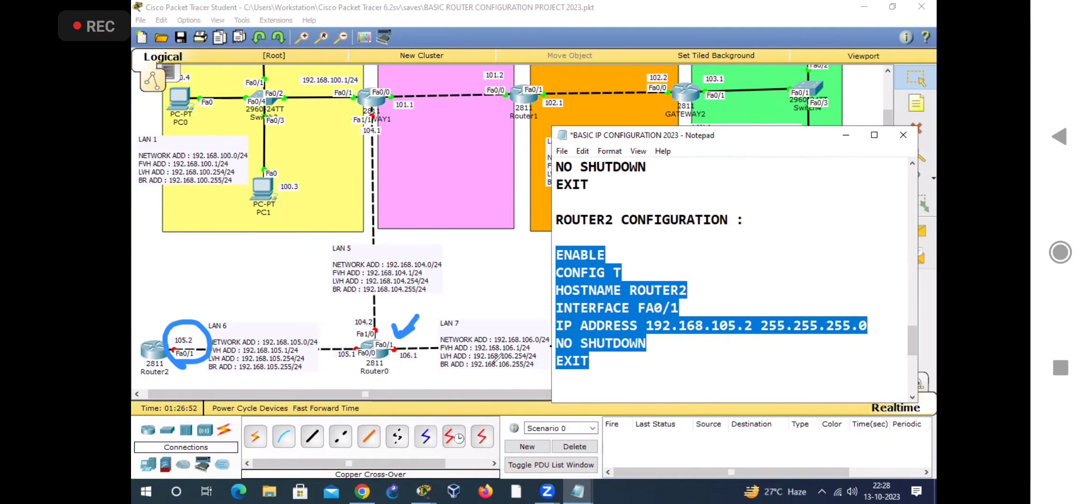
key(Escape)
drag(477, 394, 507, 394)
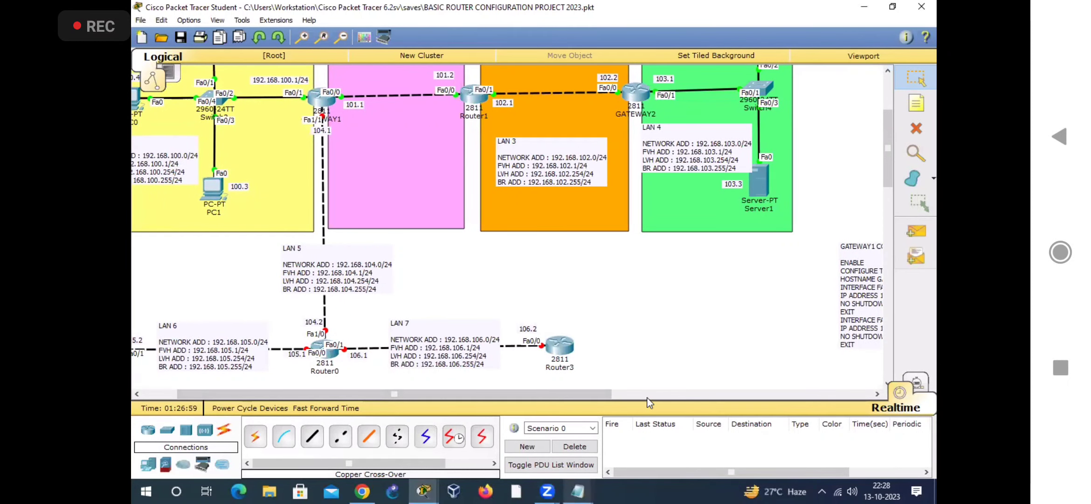
click(577, 491)
click(603, 429)
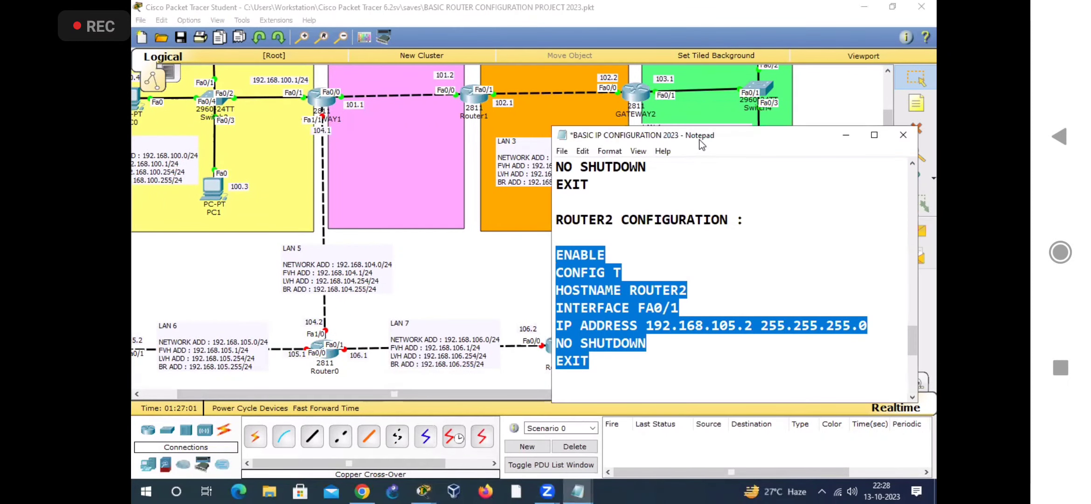
Step: Add the heading "ROUTER3 CONFIGURATION :" below Router2's commands, followed by a blank line
click(632, 368)
key(Return)
key(Return)
text(ROUTER2)
key(BackSpace)
key(BackSpace)
text(4)
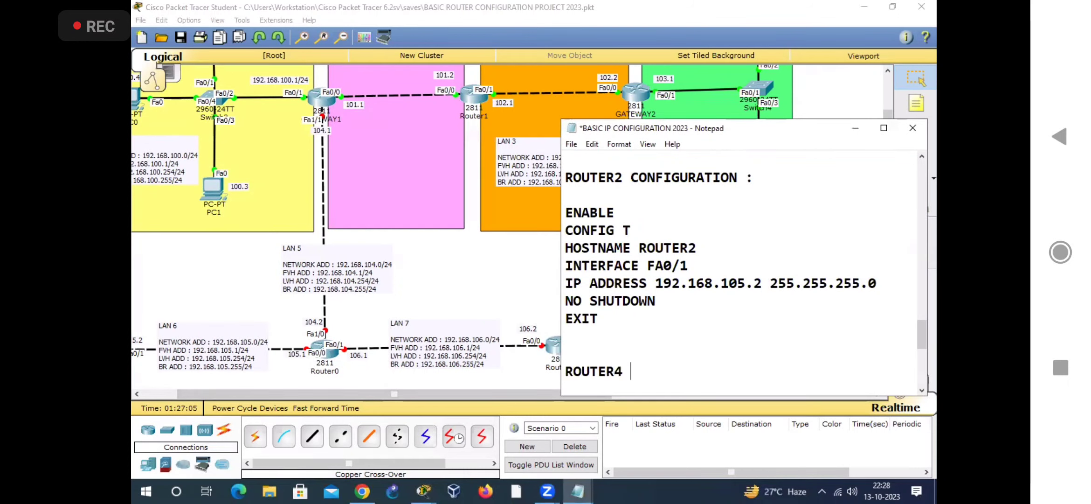
key(BackSpace)
key(BackSpace)
text(3 CONIGU)
key(BackSpace)
key(BackSpace)
key(BackSpace)
text(FIGURATION )
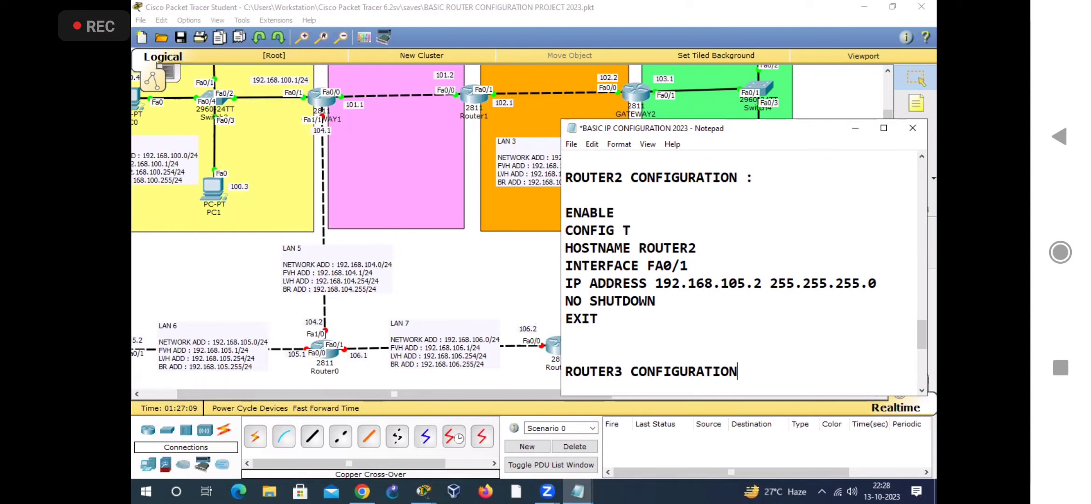
text(:)
key(Return)
key(Return)
Step: Write the opening commands ENABLE, CONFIG T and HOSTNAME ROUTER3 under the Router3 heading
text(ENABLE)
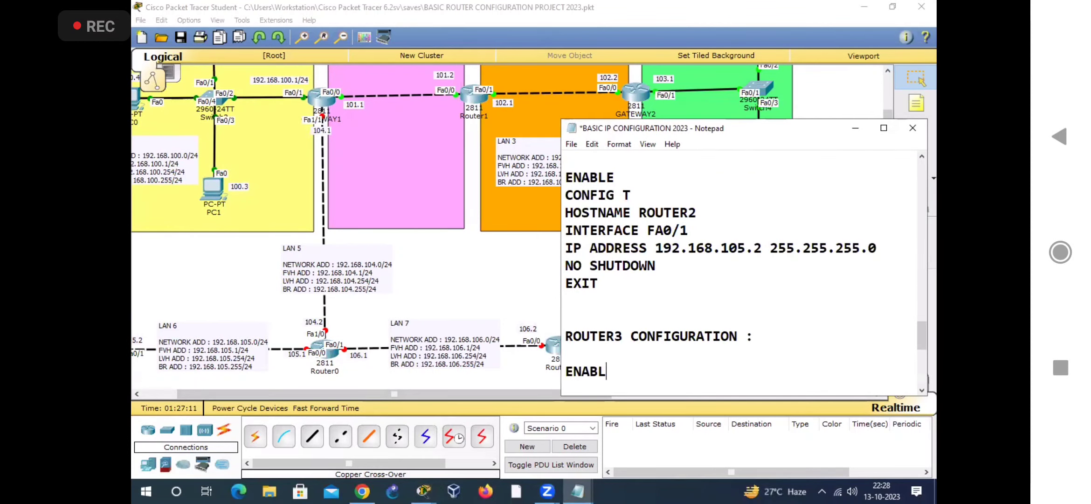
key(Return)
text(CONFIG T)
key(Return)
text(HOST)
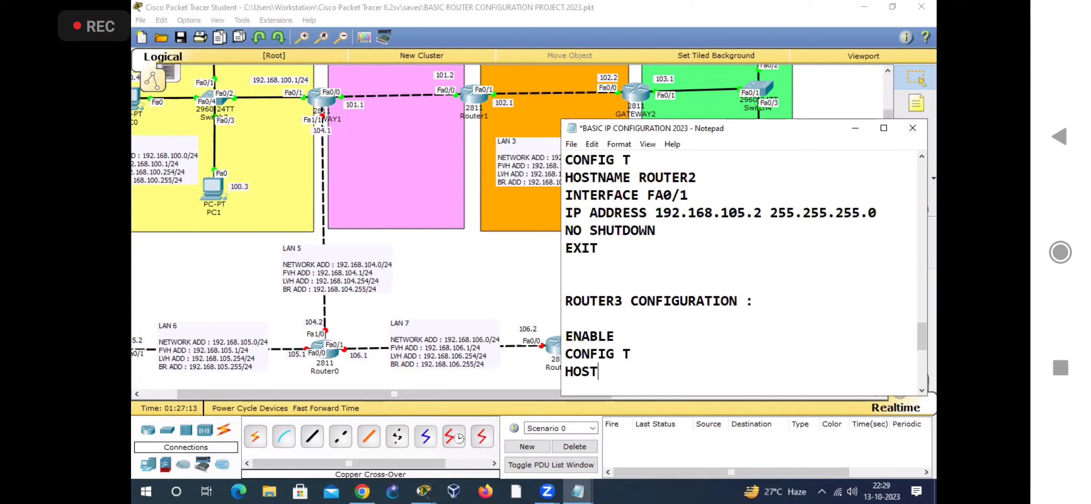
text(NAME ROUTER3)
key(Return)
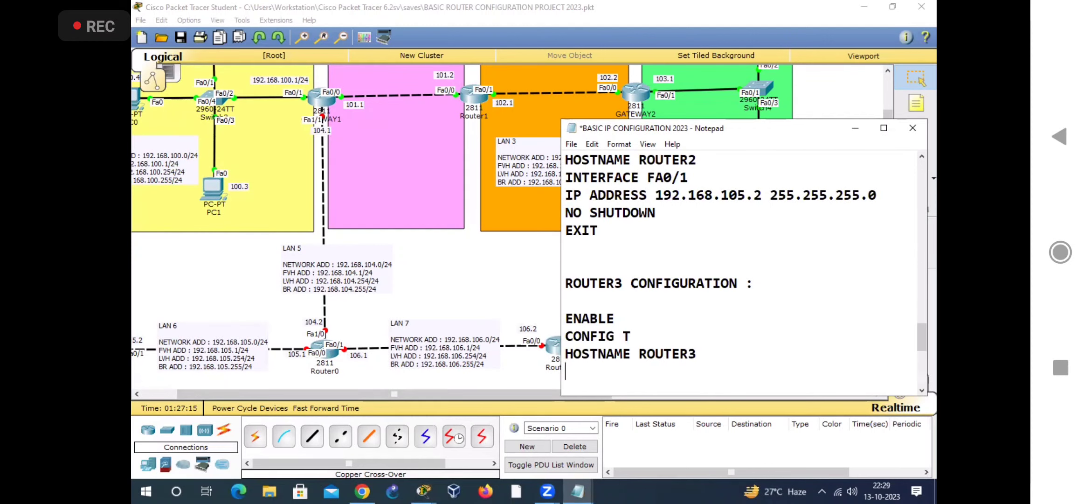
Step: Add Router3's interface commands INTERFACE FA0/0, IP ADDRESS 192.168.106.2 255.255.255.0, NO SHUTDOWN and EXIT below its hostname line
text(INTERFACE FA0/0)
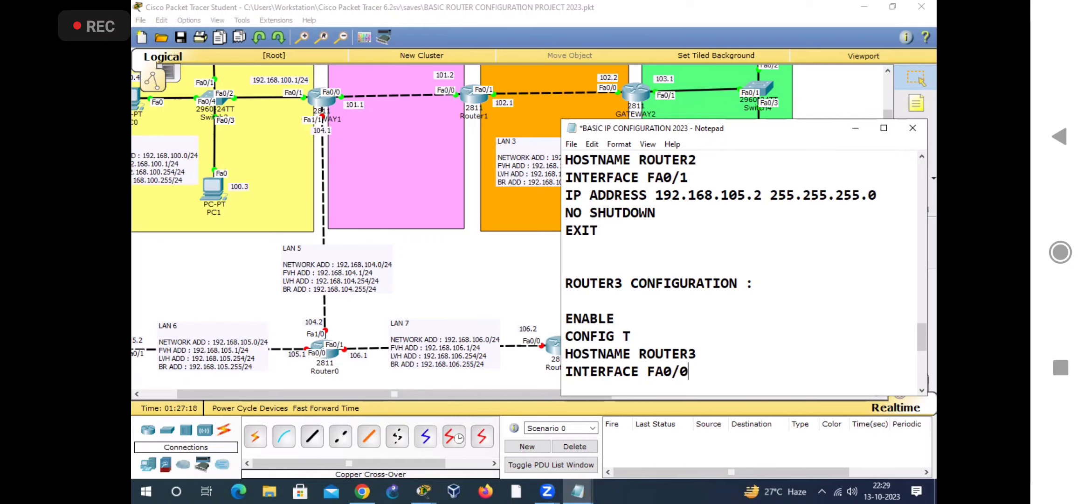
key(Return)
text(IP AD)
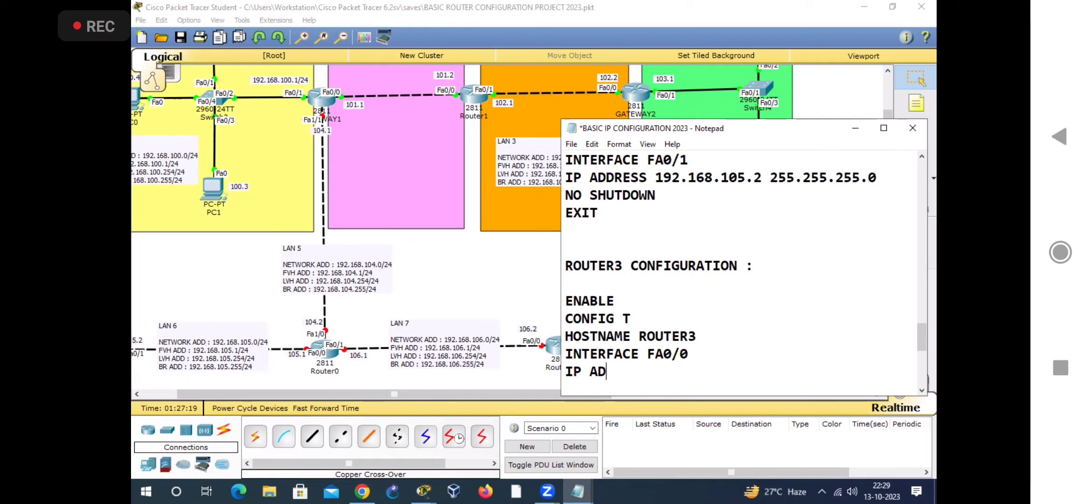
text(DRESS 192.168)
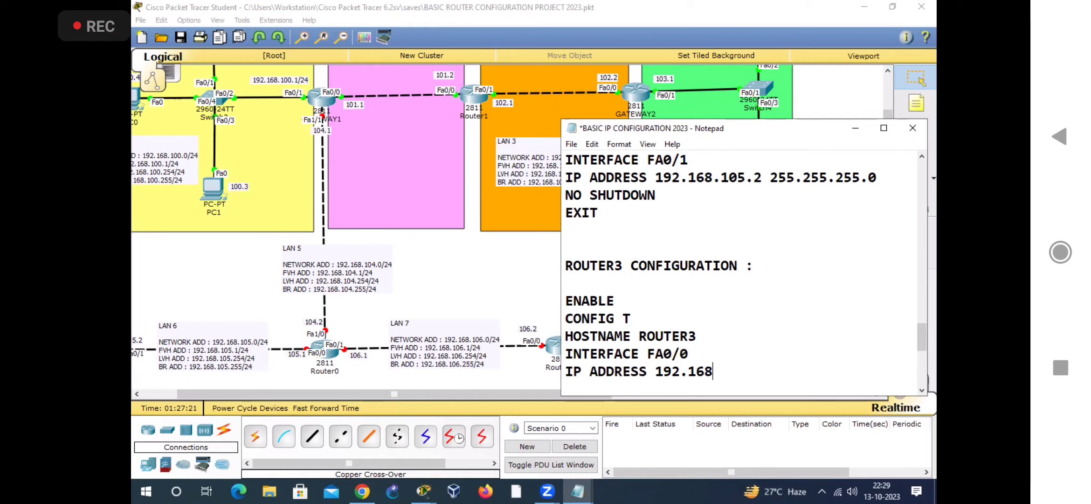
text(.106.2 255.255.255.0)
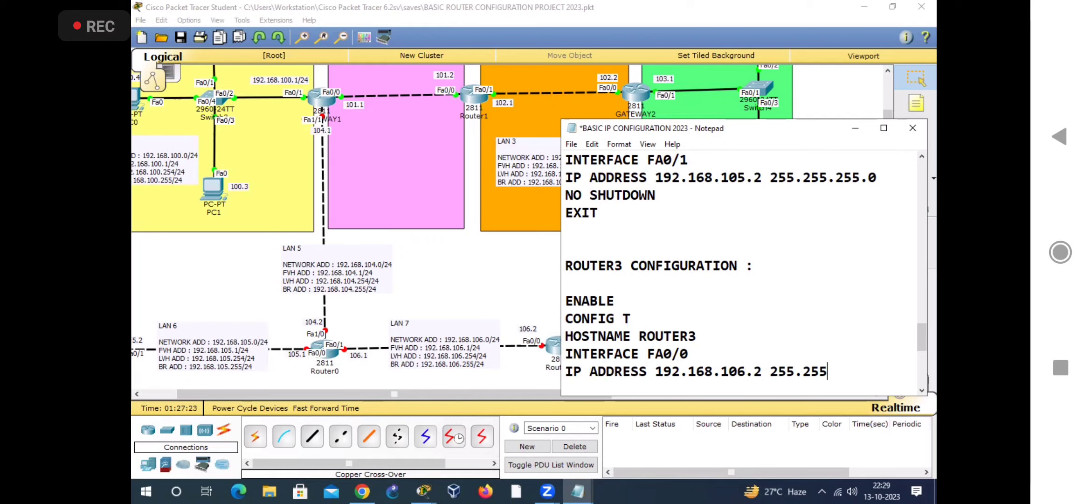
key(Return)
text(NO SHUTDOWN)
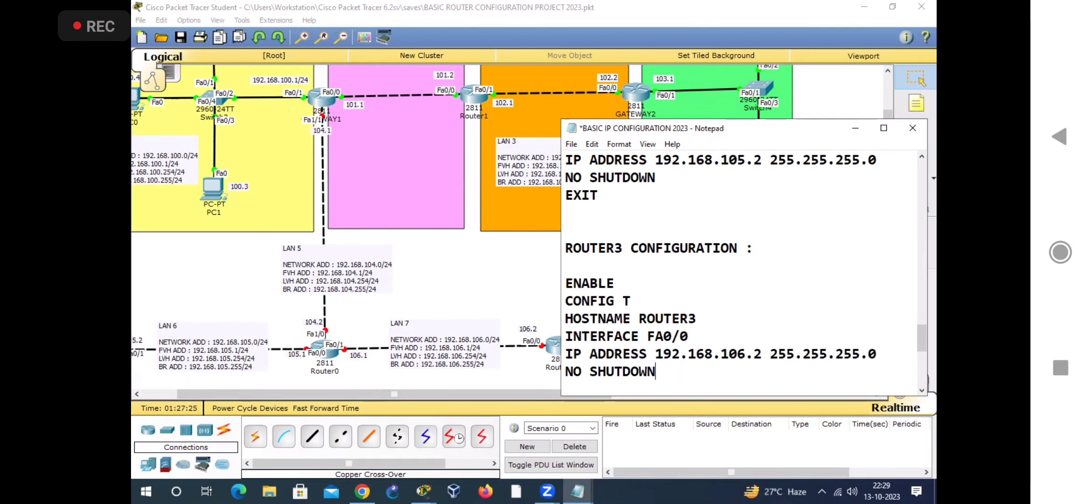
key(Return)
text(EXIT)
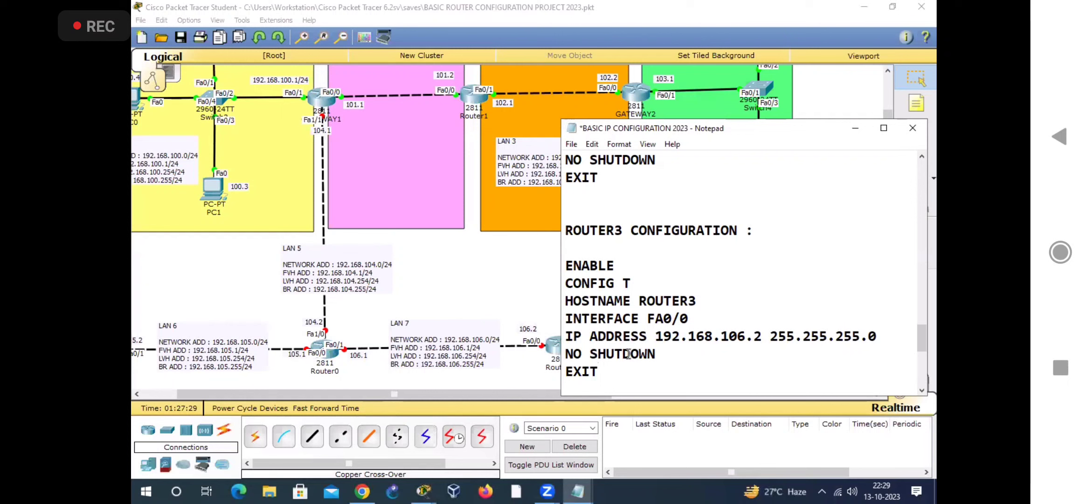
Step: Copy Router3's command block from ENABLE to EXIT and open Router3's command line interface in Packet Tracer
drag(566, 265, 599, 371)
right_click(614, 323)
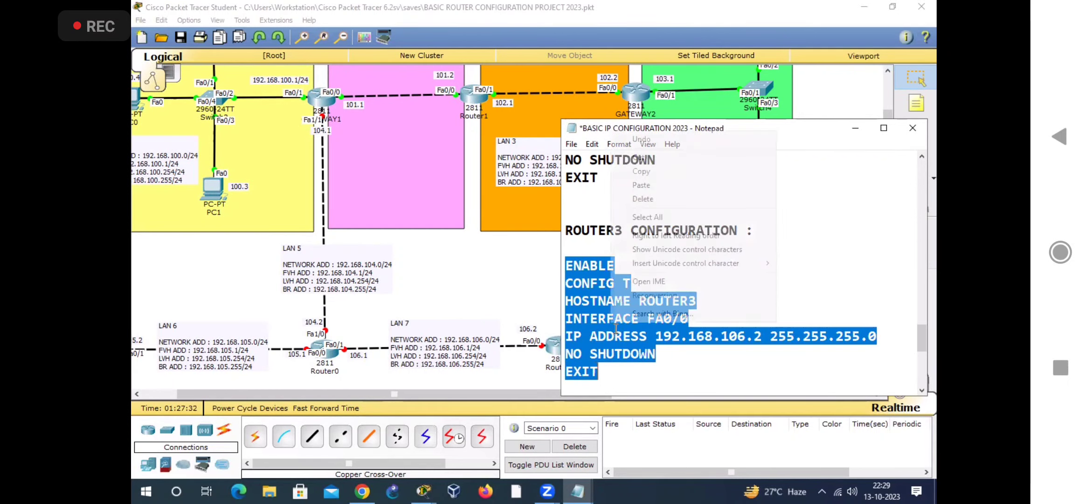
click(674, 173)
click(554, 346)
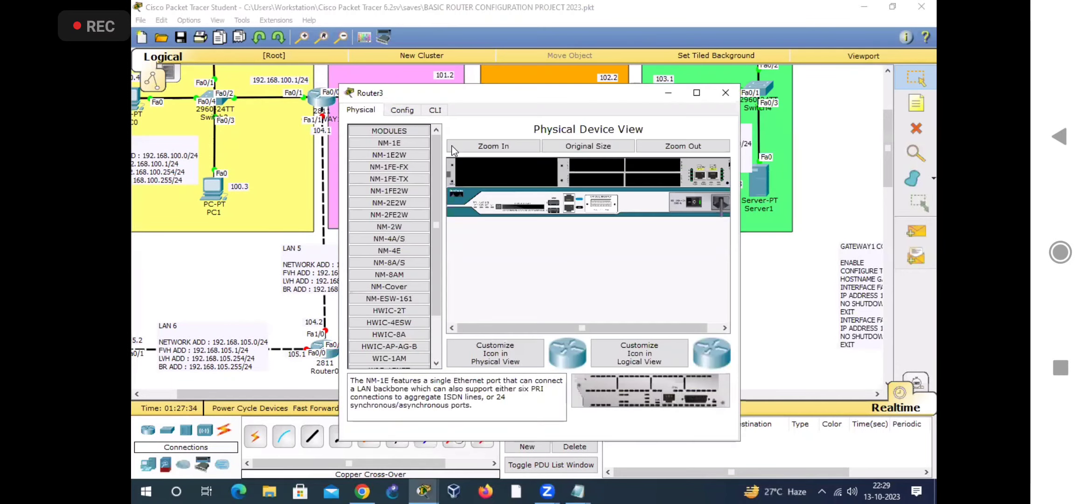
click(435, 110)
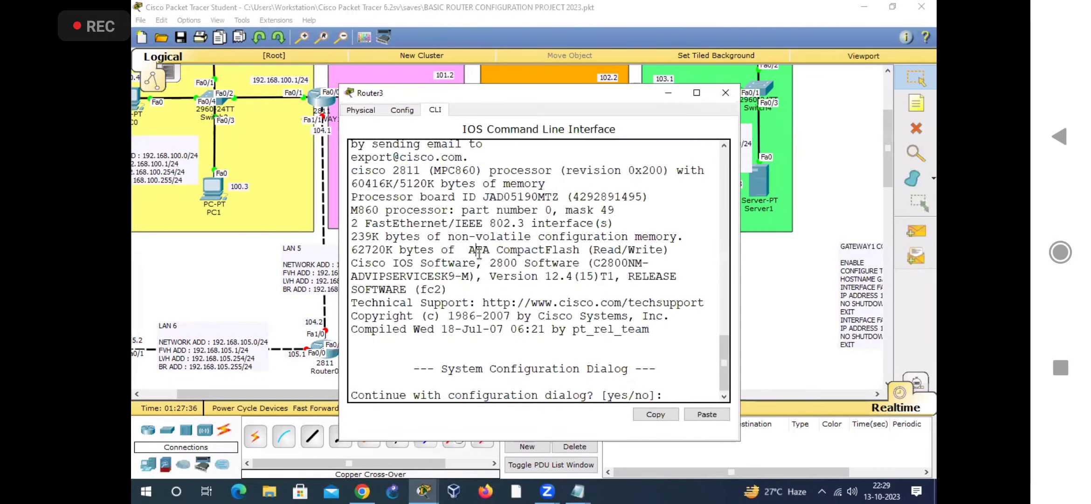
Step: Answer NO to Router3's configuration dialog and paste the copied commands at the router prompt
text(NO)
key(Return)
key(Return)
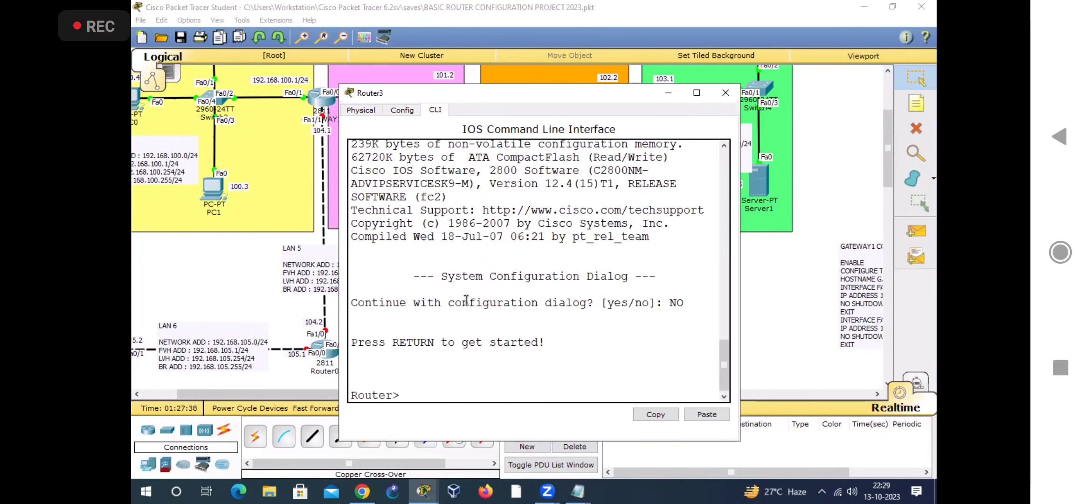
right_click(453, 373)
click(483, 394)
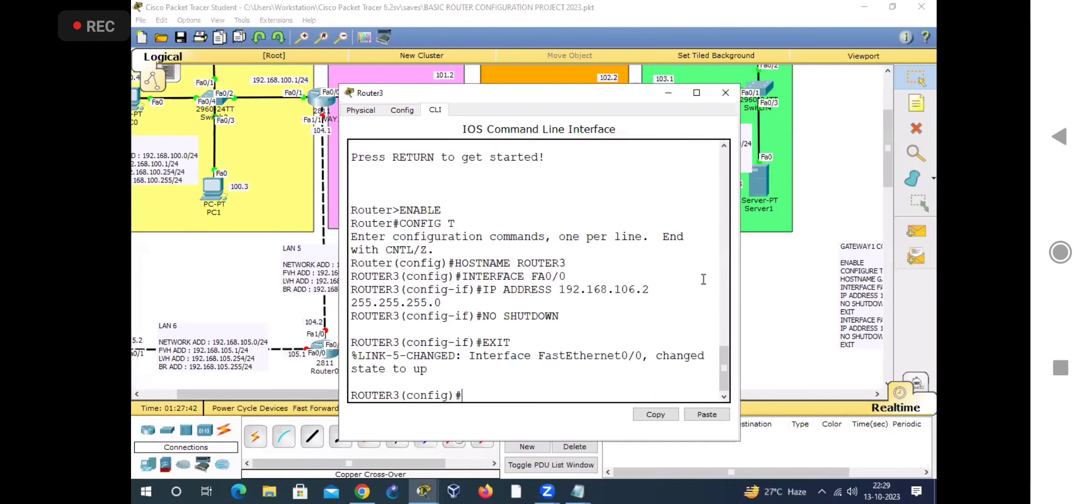
Step: Widen and move Router3's window to review the applied commands, and close it to view Router3 in the topology
drag(739, 268, 834, 244)
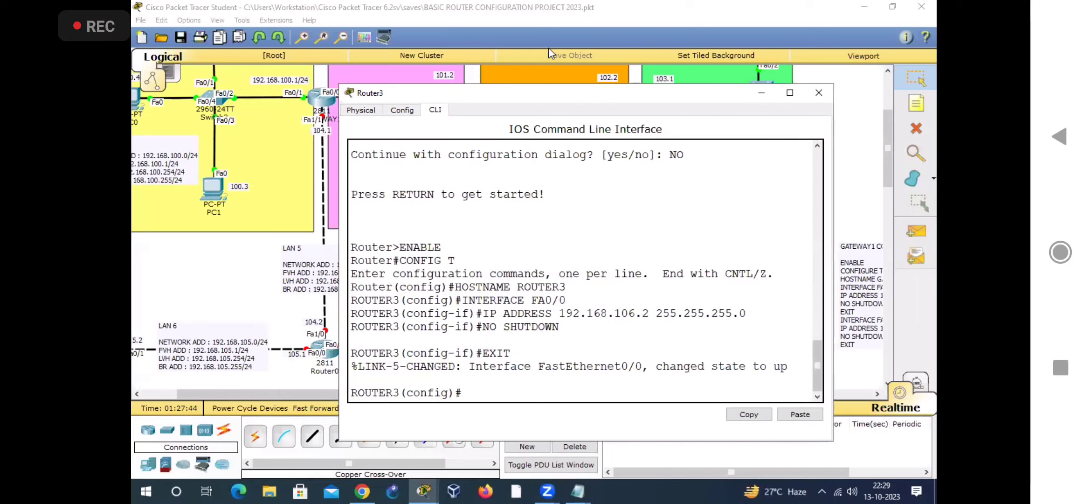
drag(565, 101, 647, 103)
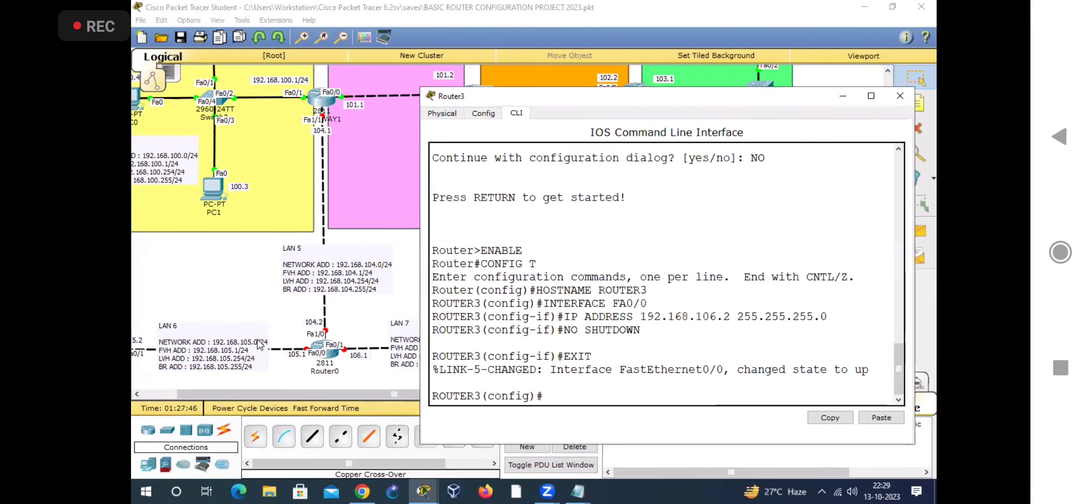
drag(286, 394, 405, 403)
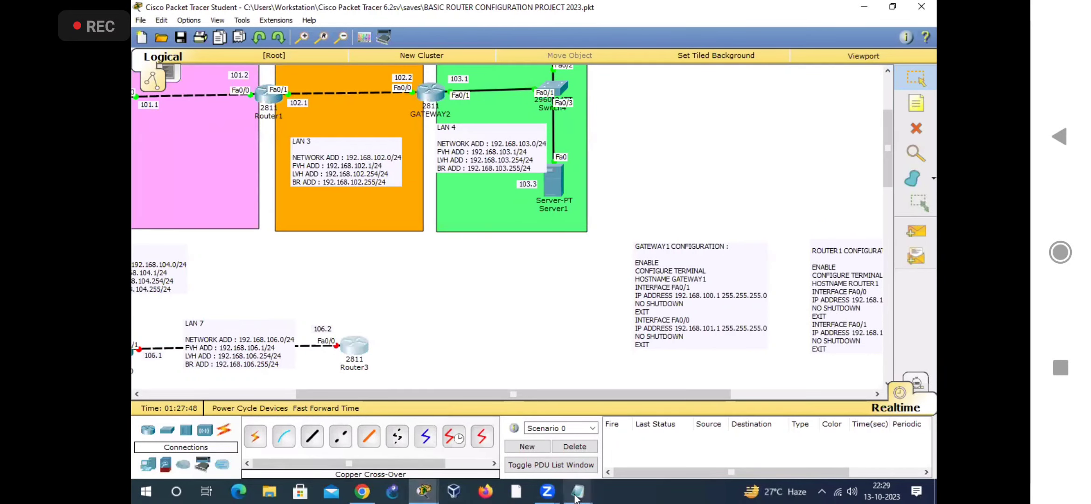
Step: Switch to the Notepad configuration file, and reposition and enlarge its window beside Router3 in the topology
mouse_move(578, 491)
click(605, 443)
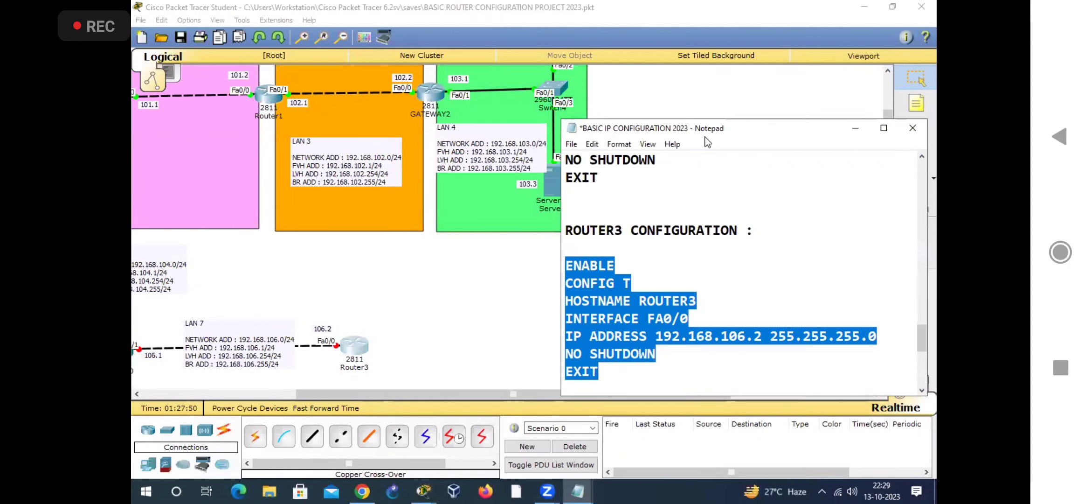
drag(709, 132, 535, 137)
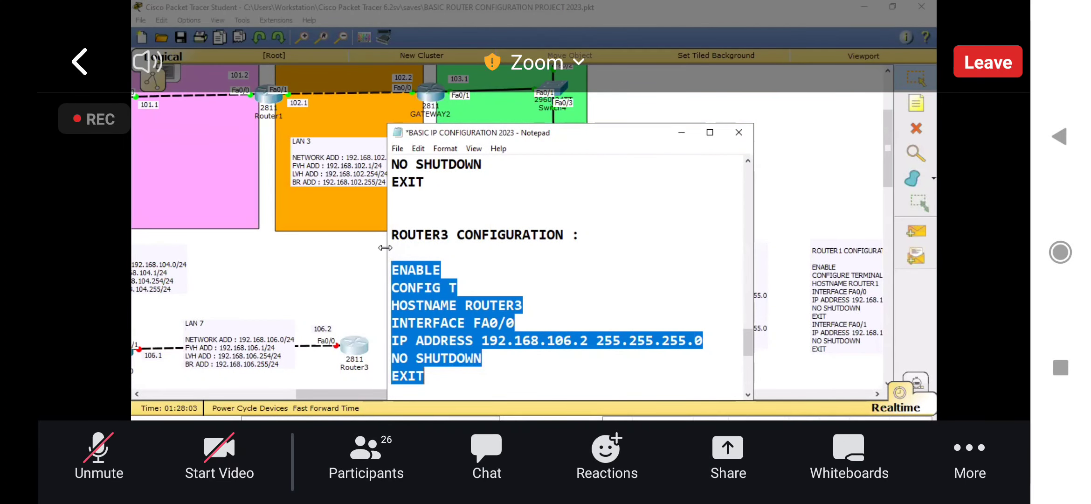
drag(385, 248, 366, 251)
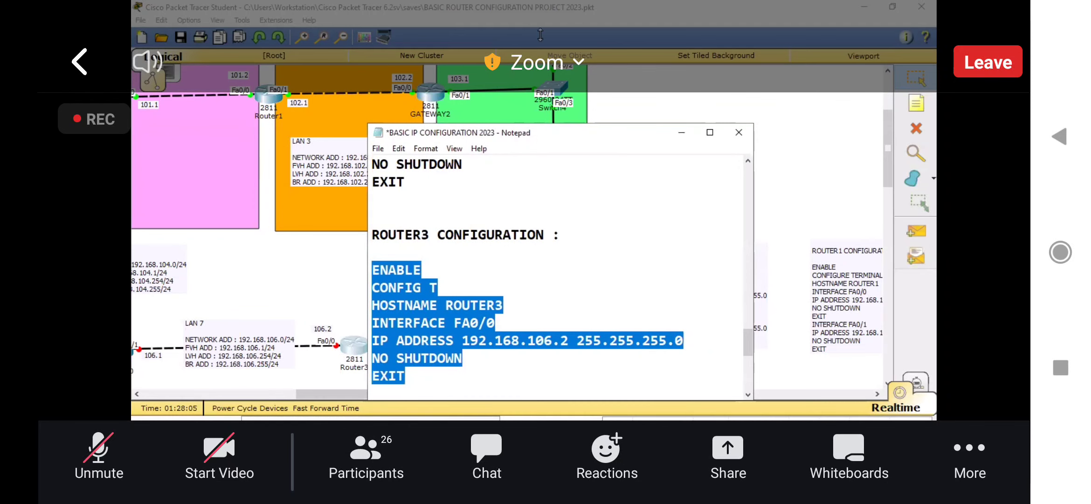
drag(540, 35, 541, 32)
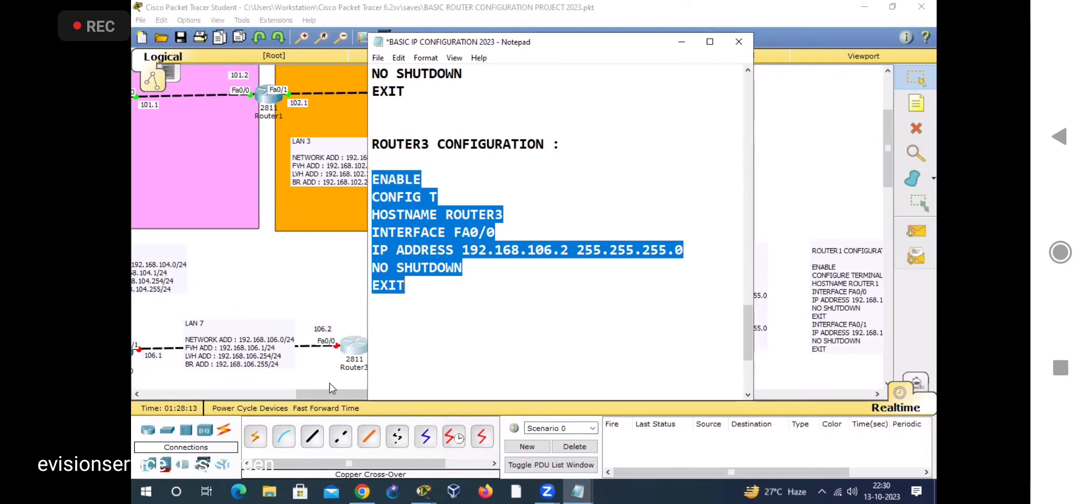
Step: Open Router2's command line interface and answer NO to its configuration dialog to reach the router prompt
drag(328, 395, 149, 396)
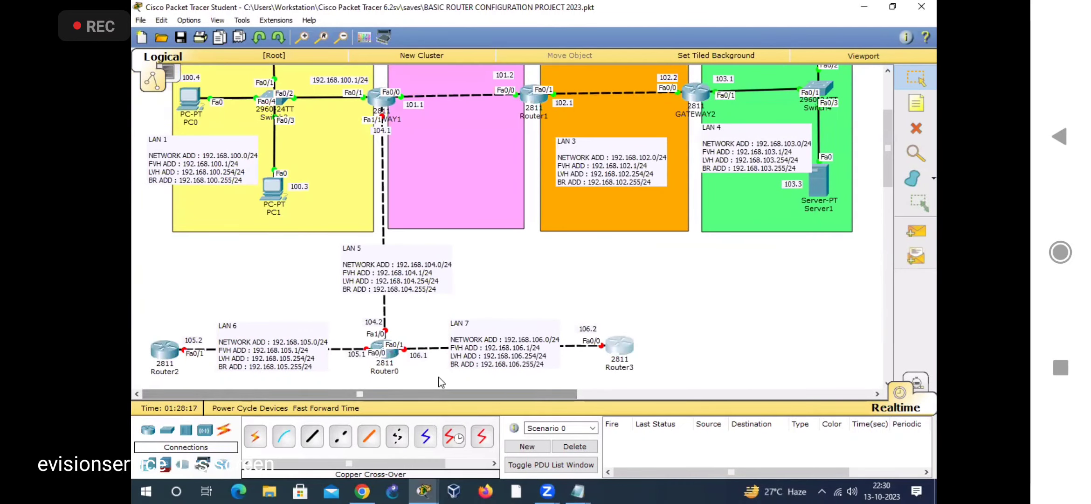
click(160, 357)
click(436, 111)
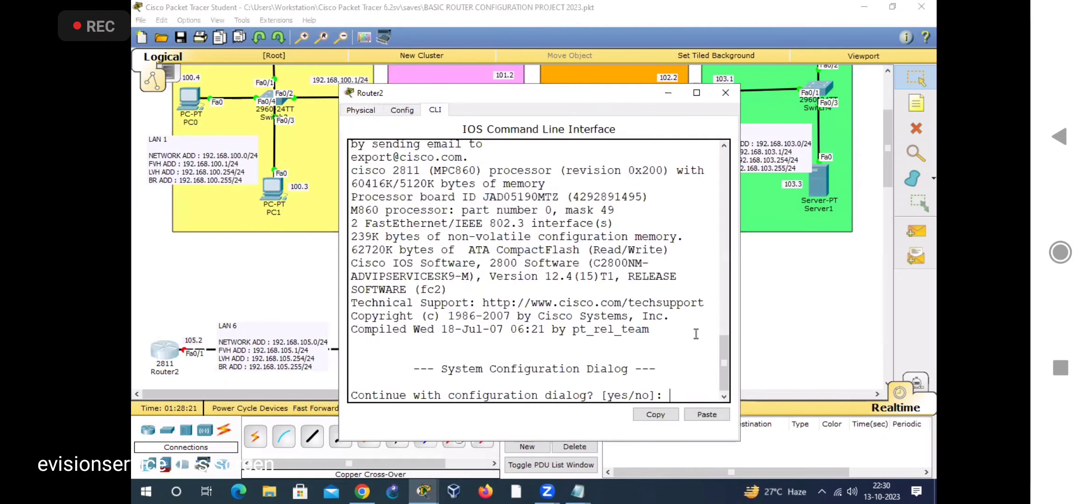
text(NO)
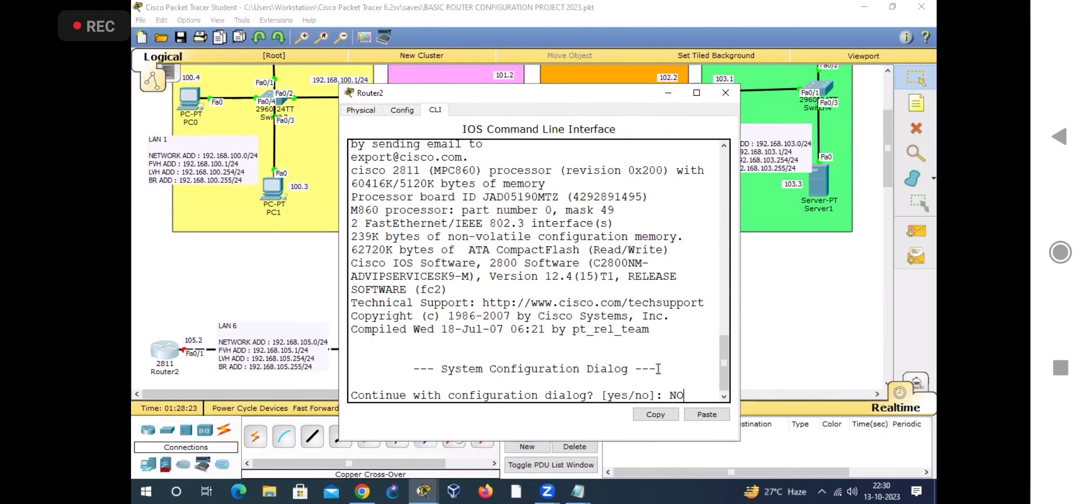
key(Return)
key(Return)
Step: Return to the Notepad file and copy Router2's command block from ENABLE to EXIT
click(578, 491)
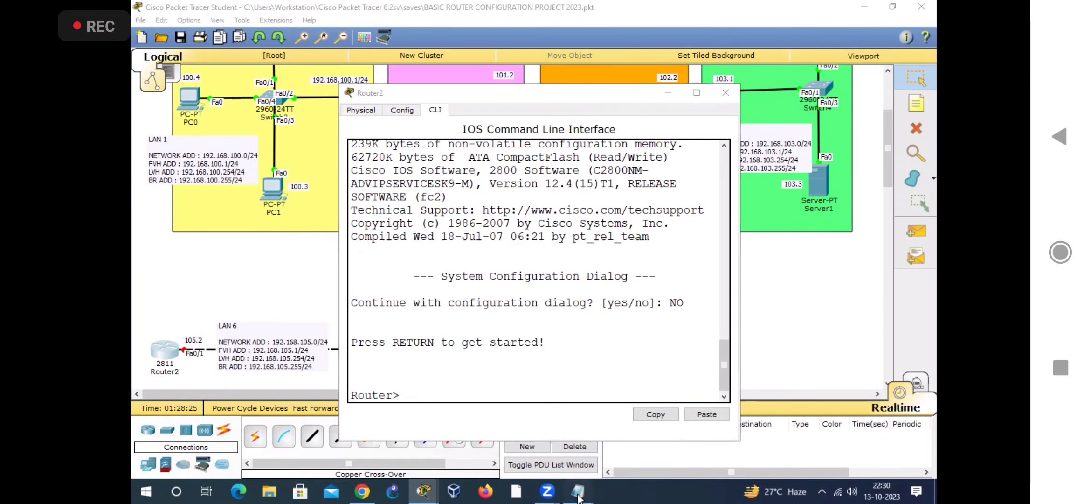
click(579, 433)
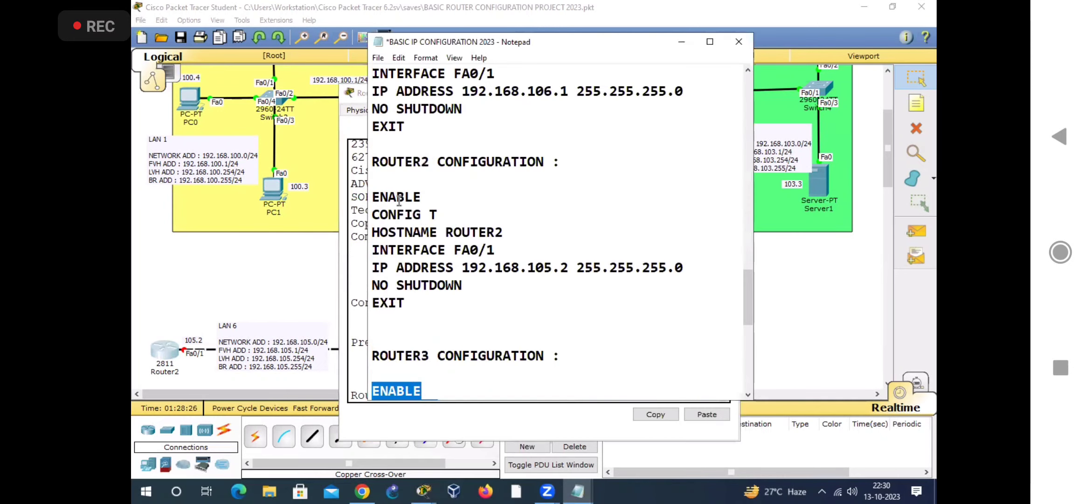
drag(374, 196, 410, 302)
right_click(410, 256)
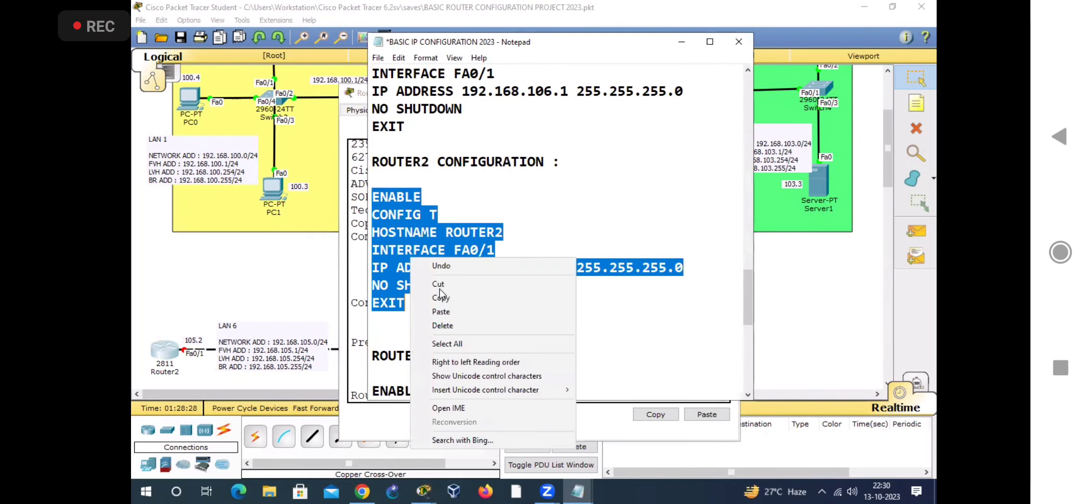
click(430, 299)
Step: Paste the copied commands into Router2's command line, and review them in a widened window before closing it
click(164, 350)
right_click(469, 380)
click(499, 401)
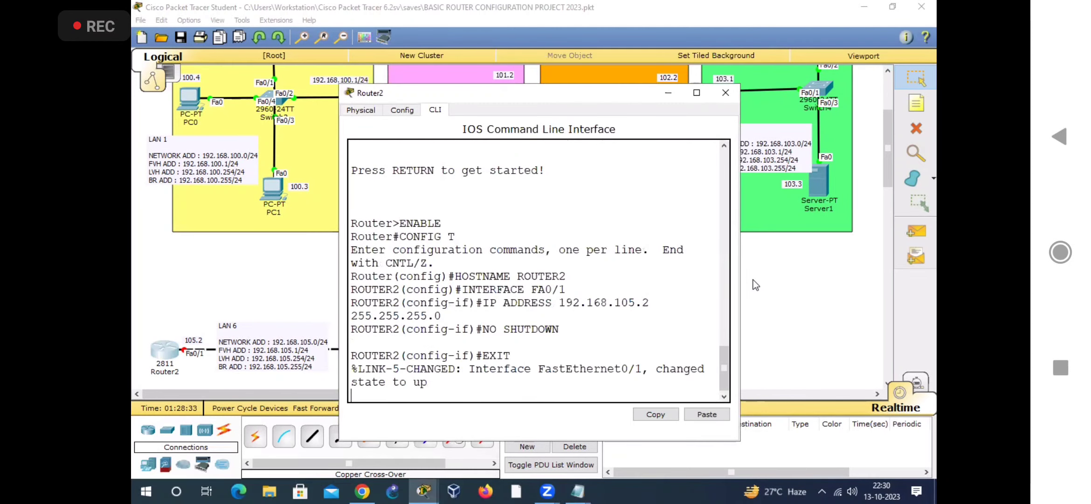
drag(742, 280, 843, 280)
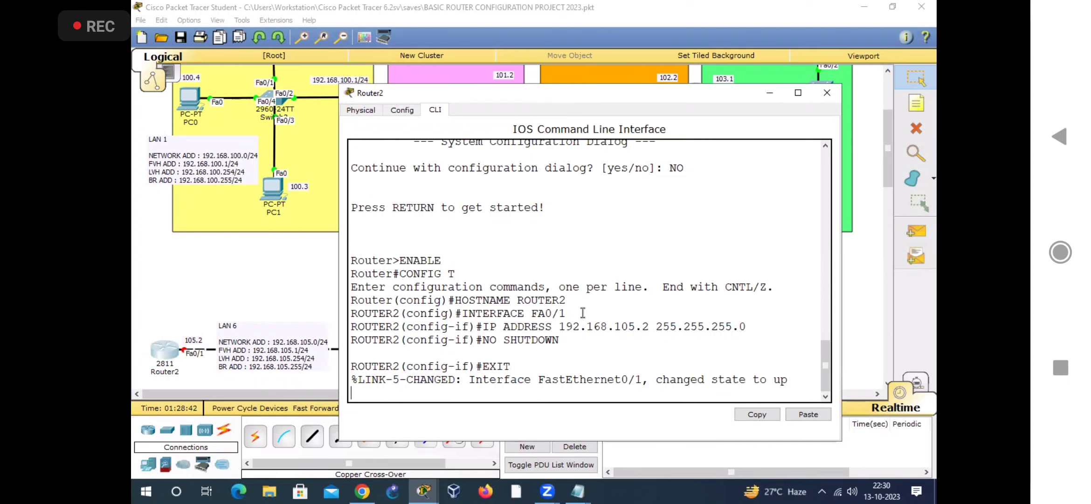
click(821, 97)
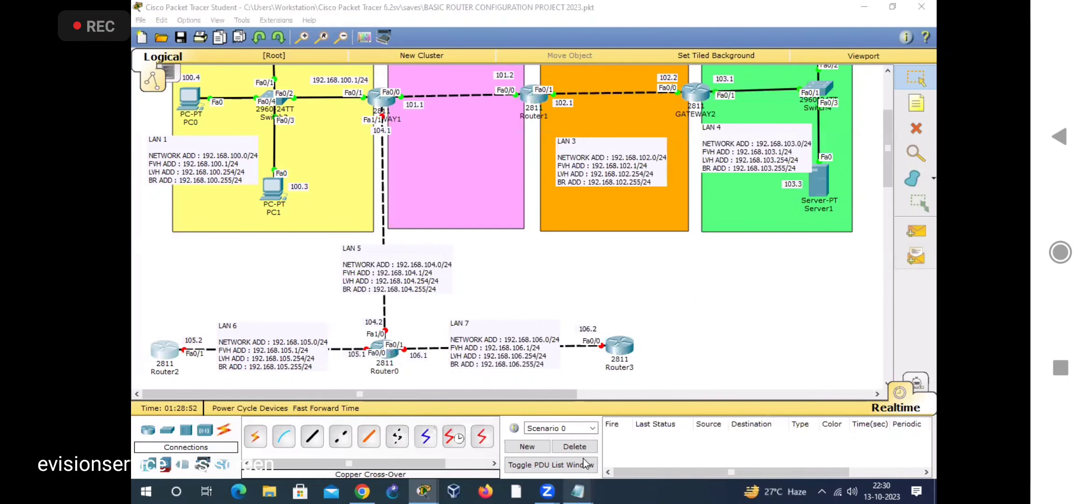
Step: Copy Router0's full command block from the Notepad file, from ENABLE to the EXIT of its FA0/1 interface
mouse_move(578, 492)
click(578, 434)
scroll(466, 210, up, 5)
drag(372, 143, 437, 391)
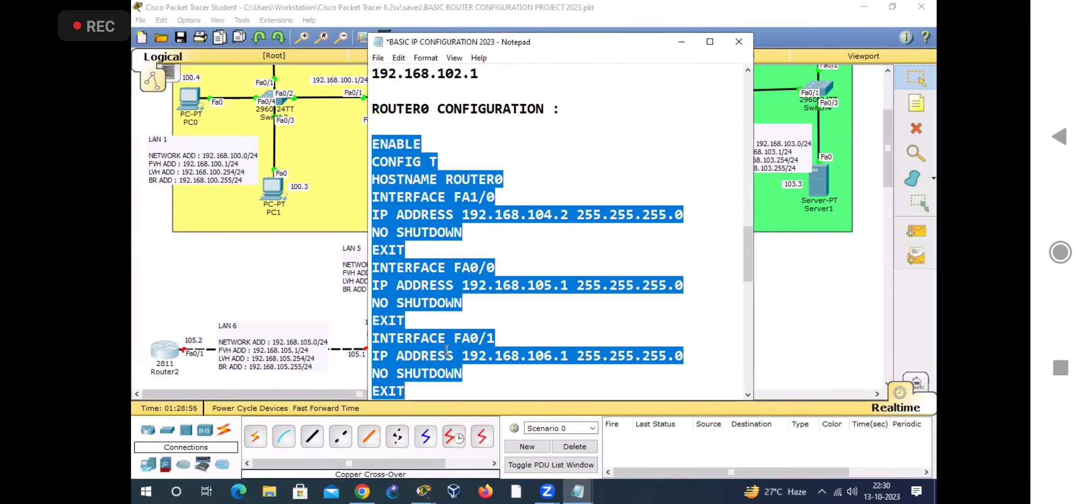
right_click(445, 352)
click(499, 204)
scroll(474, 276, down, 1)
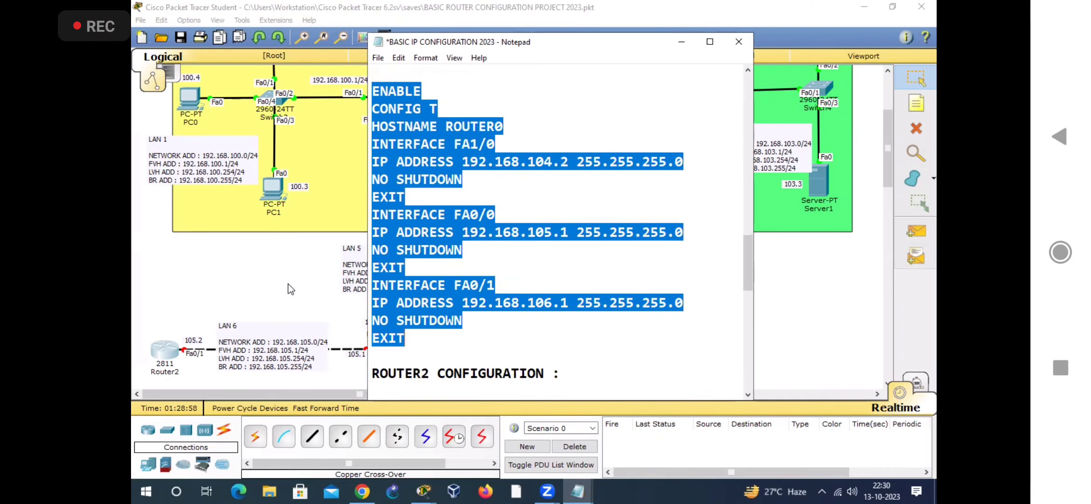
Step: Open Router0's command line interface in Packet Tracer and paste the copied commands at its prompt
key(alt+Tab)
key(alt+Tab)
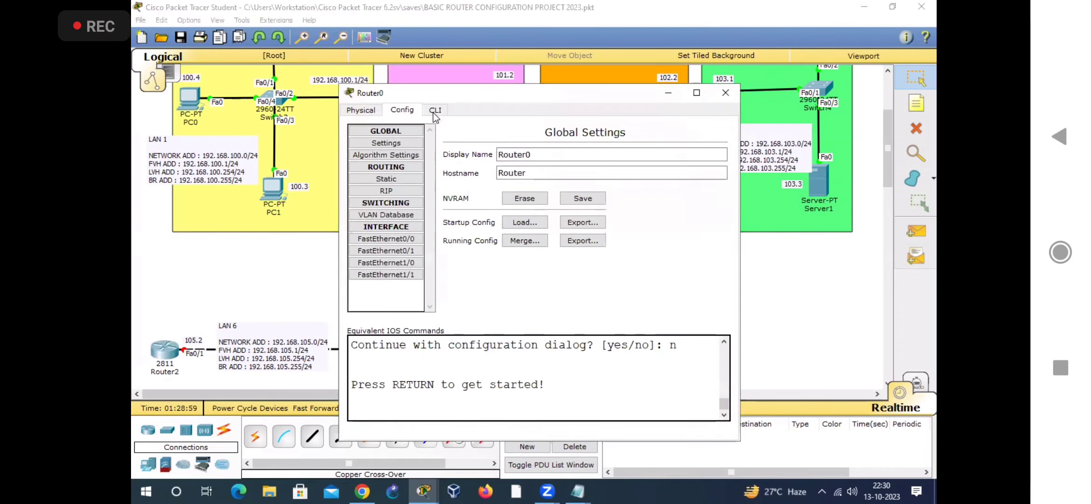
click(435, 111)
key(Return)
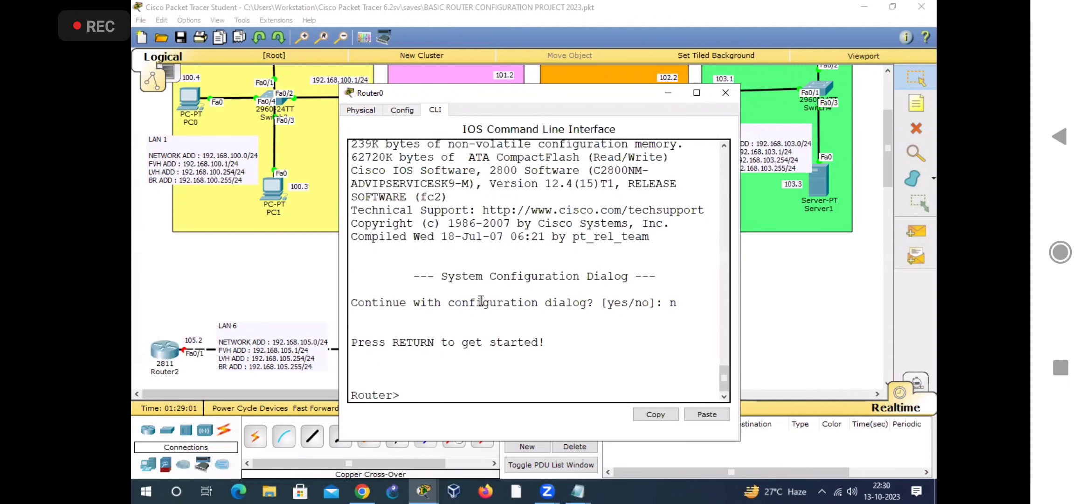
right_click(491, 358)
click(526, 387)
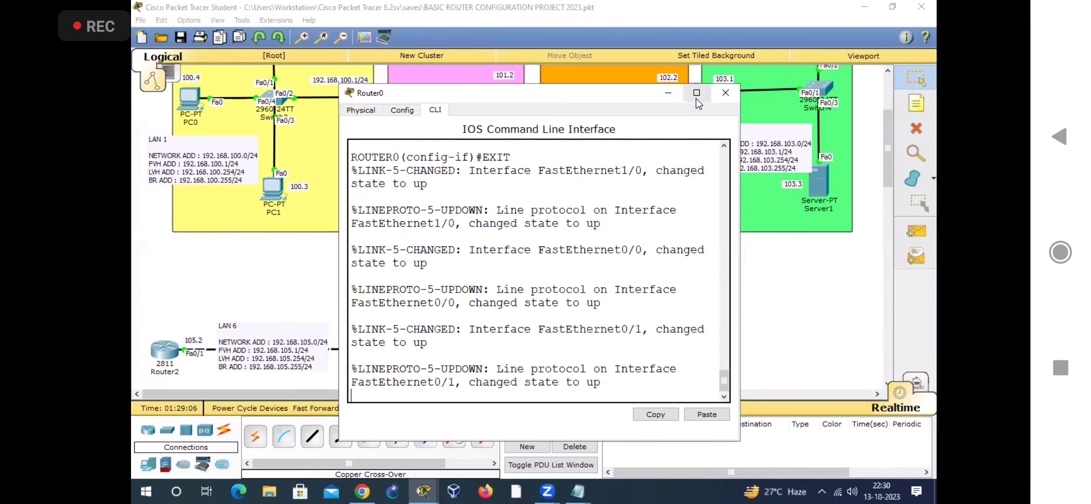
Step: Enlarge and reposition Router0's window and review the commands applied to interfaces FA1/0, FA0/0 and FA0/1
drag(740, 254, 839, 261)
scroll(611, 286, up, 4)
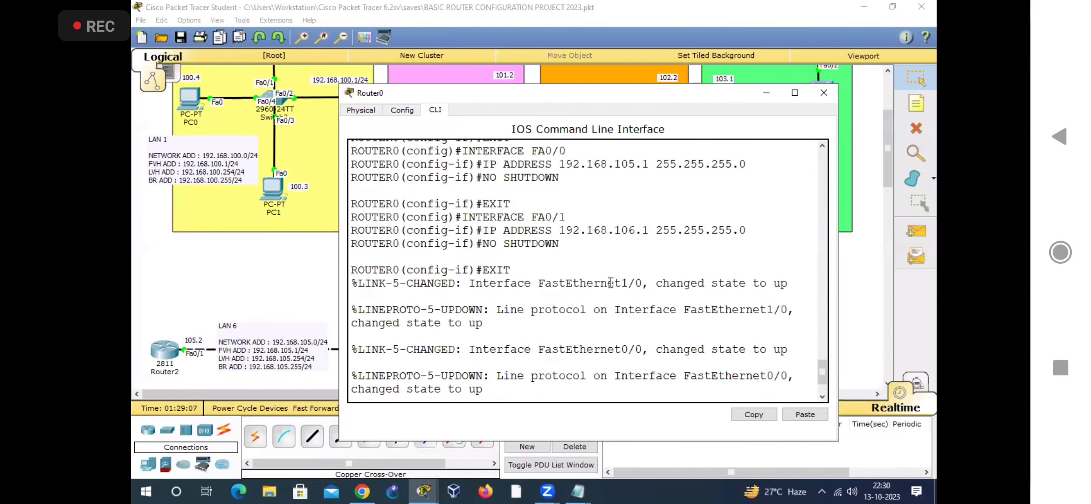
double_click(534, 441)
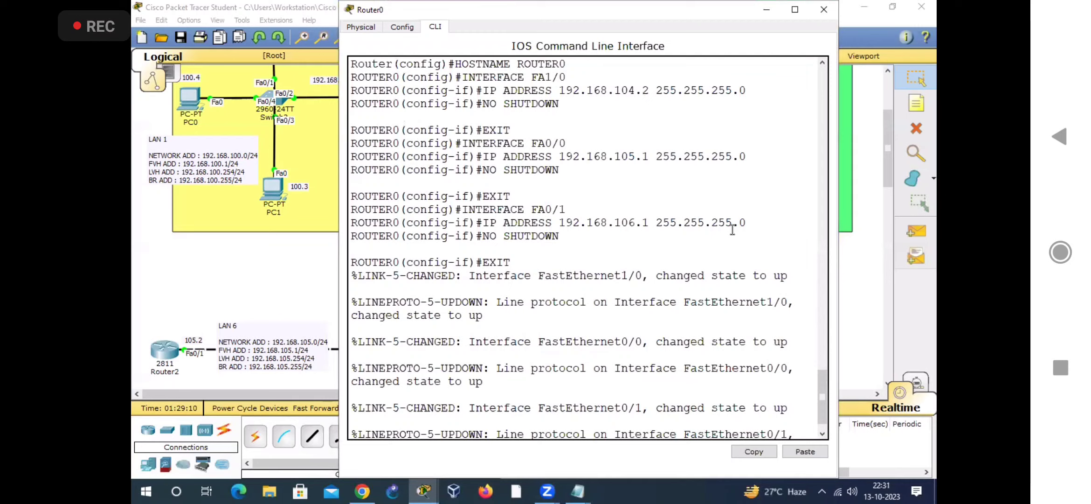
drag(662, 14, 757, 38)
scroll(725, 274, up, 2)
scroll(725, 274, down, 1)
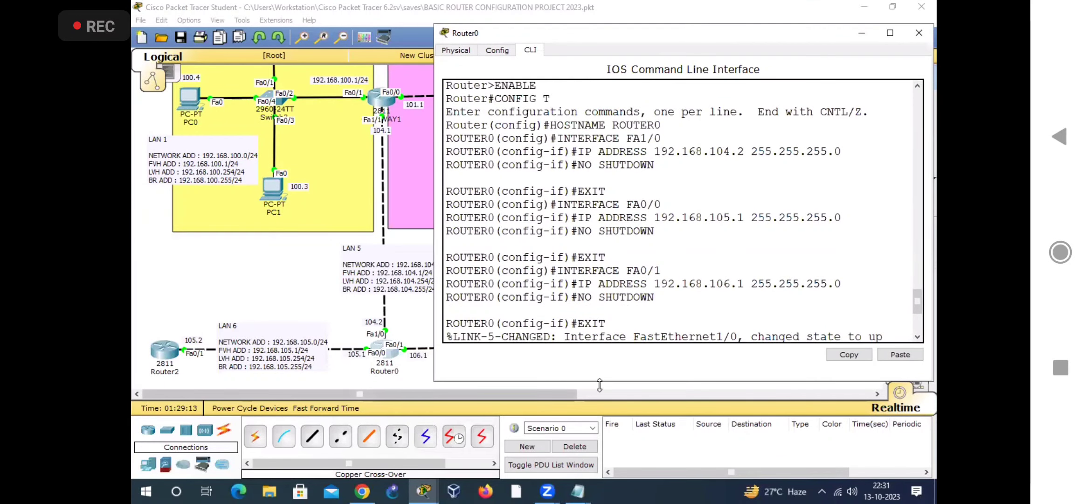
Step: Heighten Router0's window, review the applied interface commands and link status output, and close the window
drag(602, 383, 600, 475)
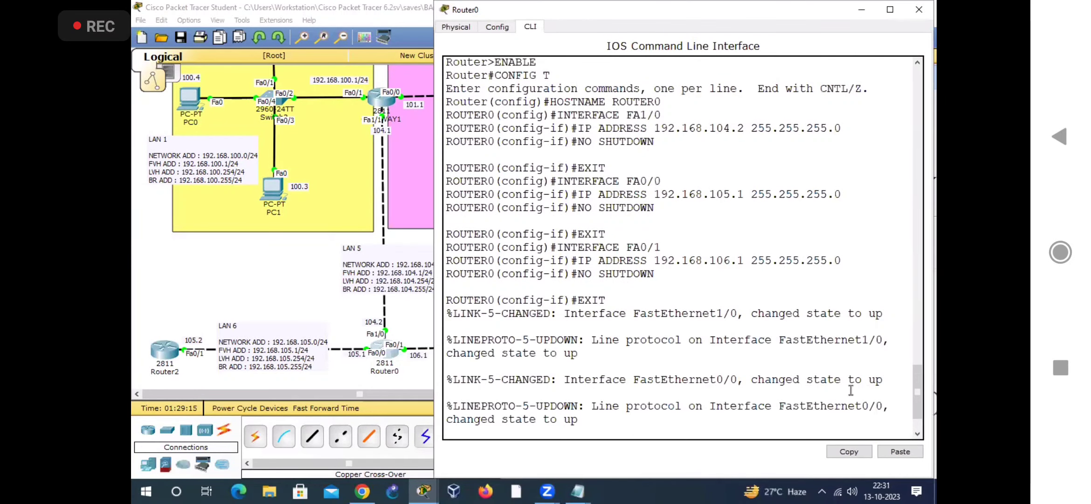
drag(919, 383, 917, 377)
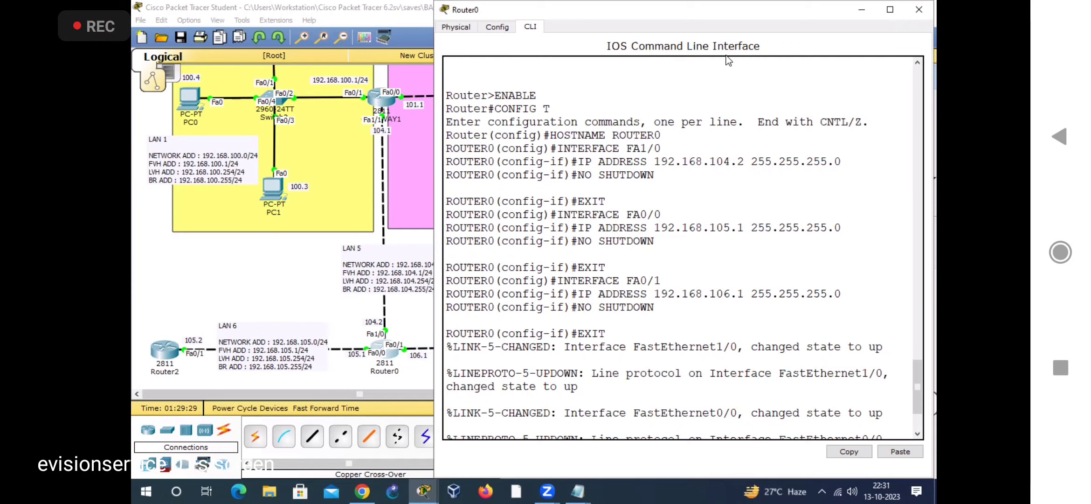
click(916, 15)
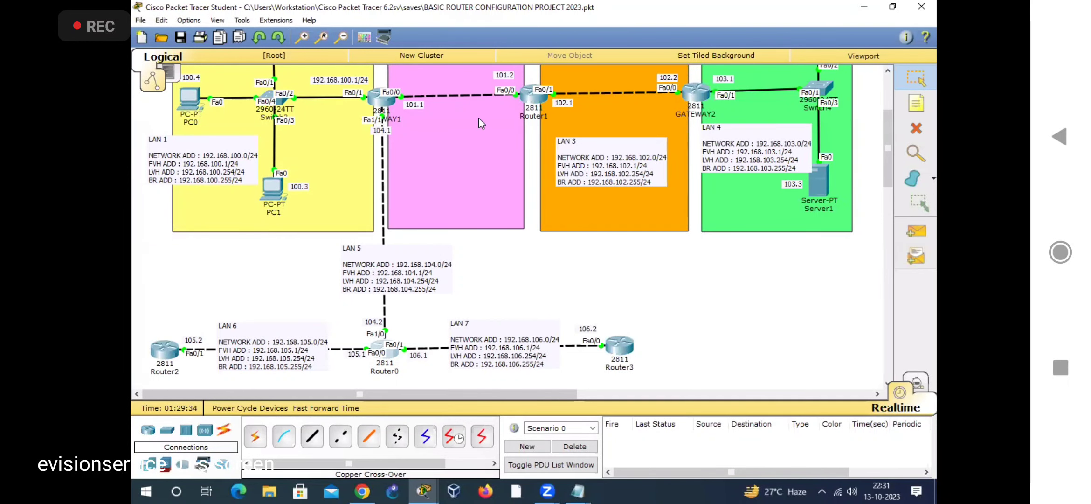
Step: Open the command line of GATEWAY1 and enter global configuration mode with ENABLE and CONFIG T
click(380, 97)
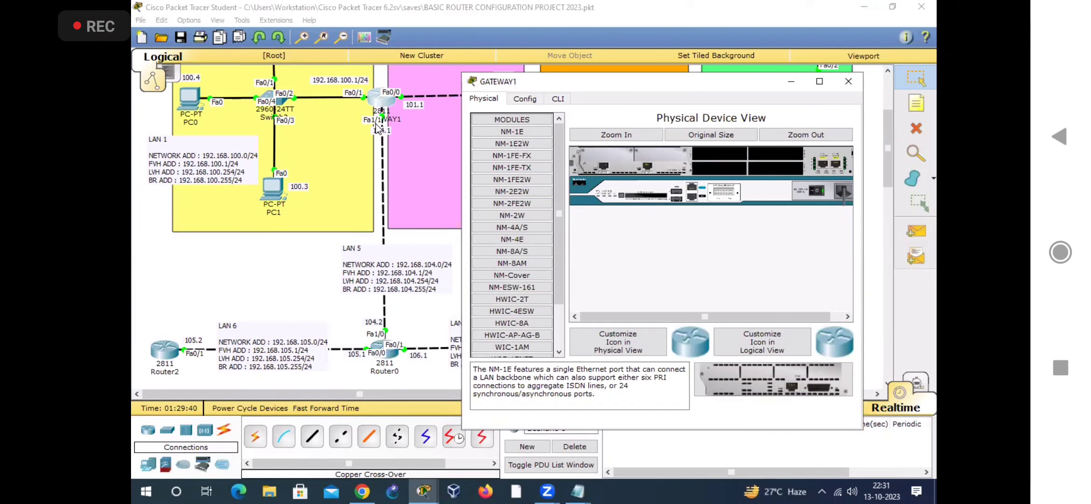
click(561, 99)
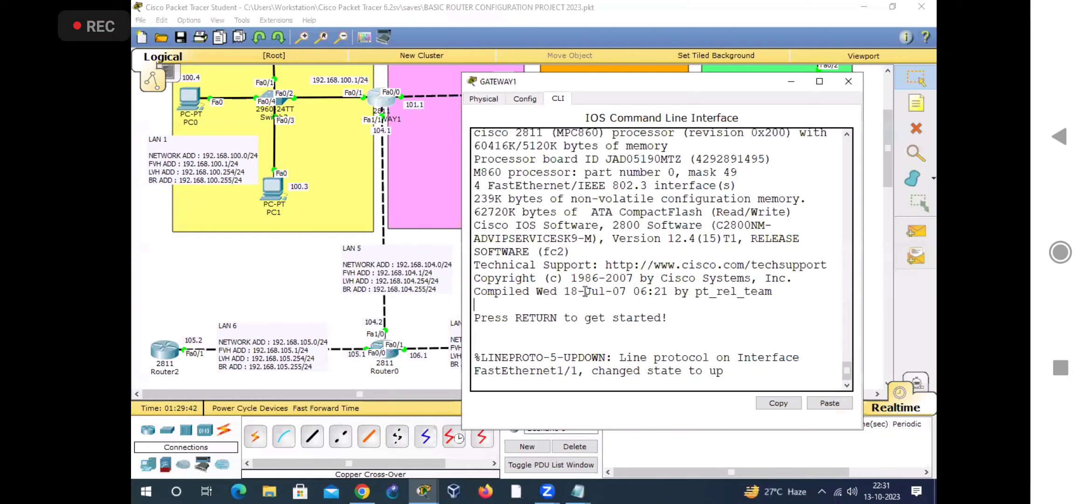
key(Return)
text(ENABLE)
key(Return)
text(CONF)
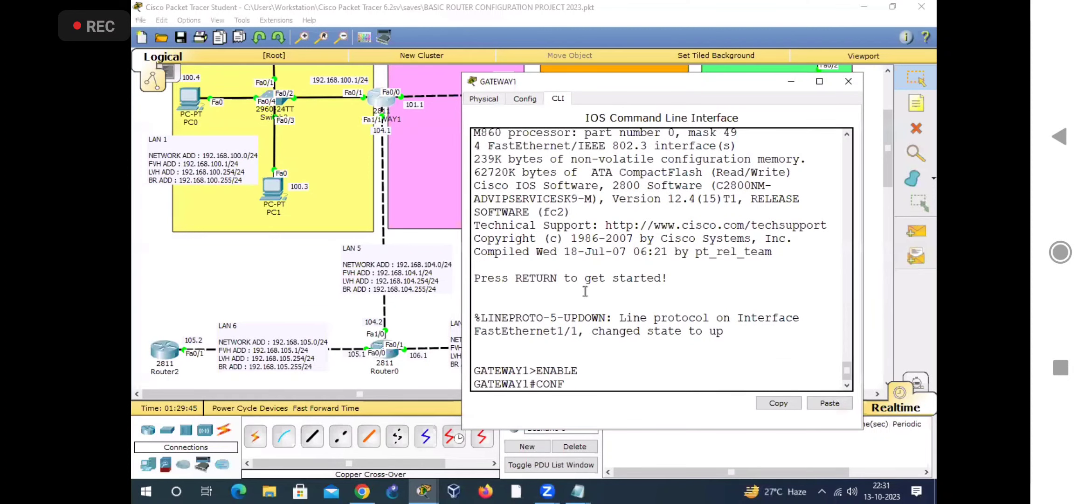
text(IG T)
key(Return)
Step: Assign IP address 192.168.104.1 with mask 255.255.255.0 to GATEWAY1's interface FA1/1
text(INTERFACE)
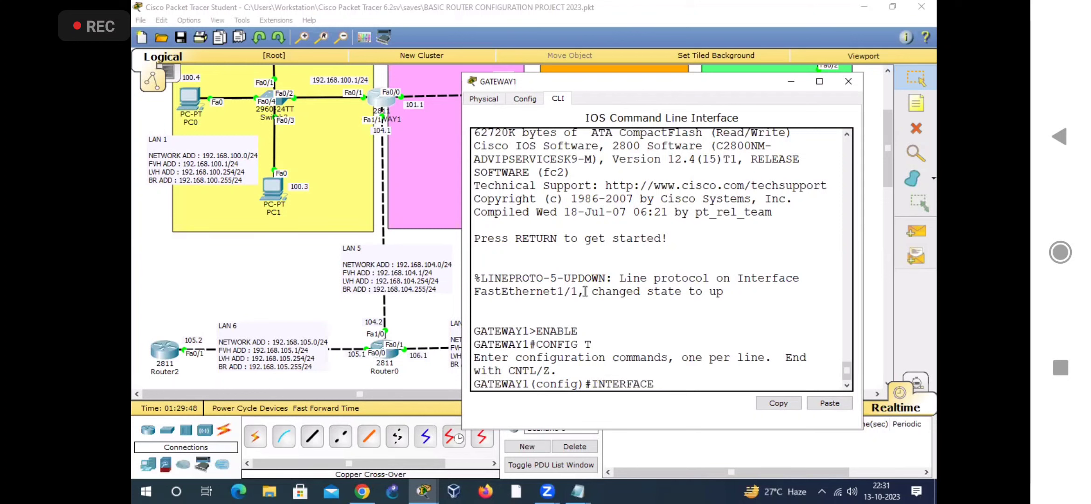
text( FA01/1)
key(Return)
text(IP AD)
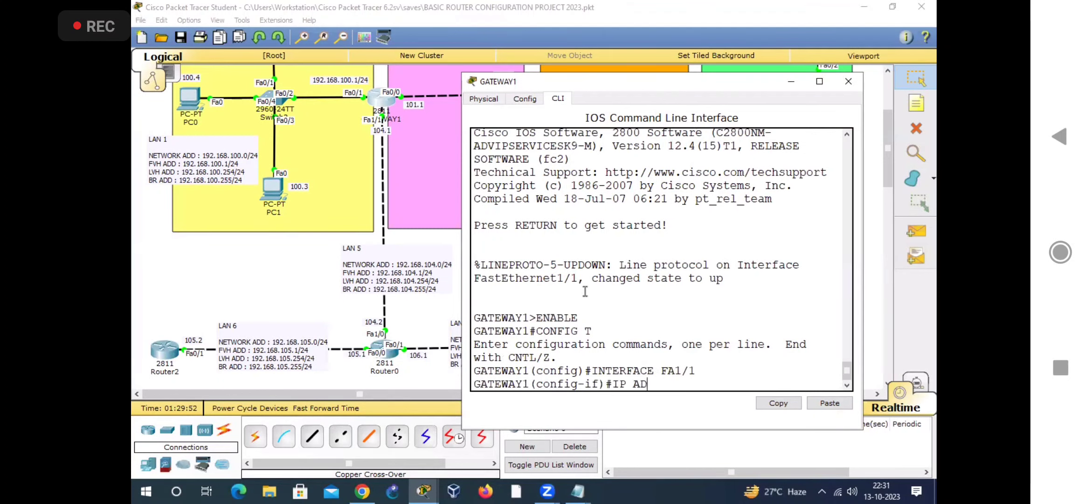
text(DRESS 192.168.10)
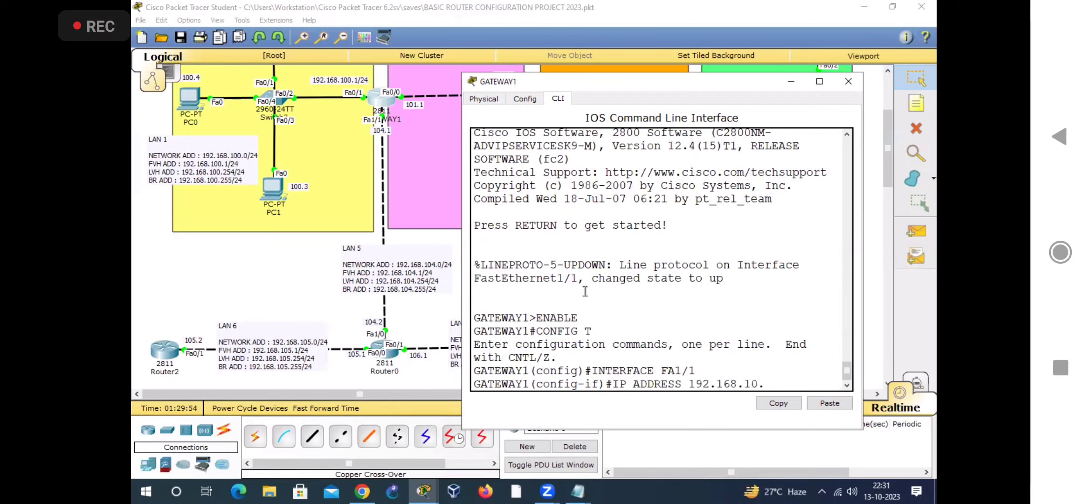
text(4.1 255.255.255.0)
key(Return)
Step: Enable GATEWAY1's FA1/1 with NO SHUTDOWN, exit interface mode, then widen the window to review the commands and close it
text(NOS H)
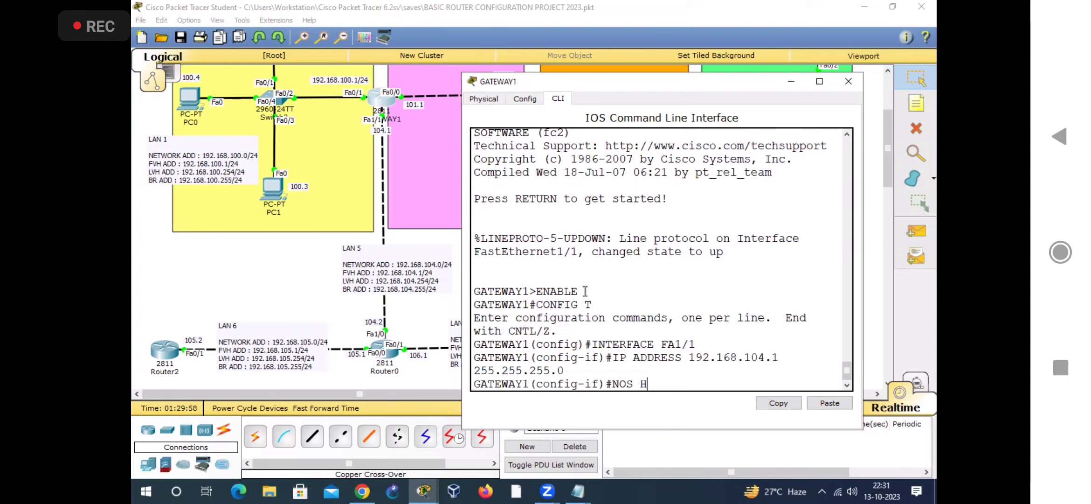
text( SHUTDOWN)
key(Return)
key(Return)
text(EXIT)
key(Return)
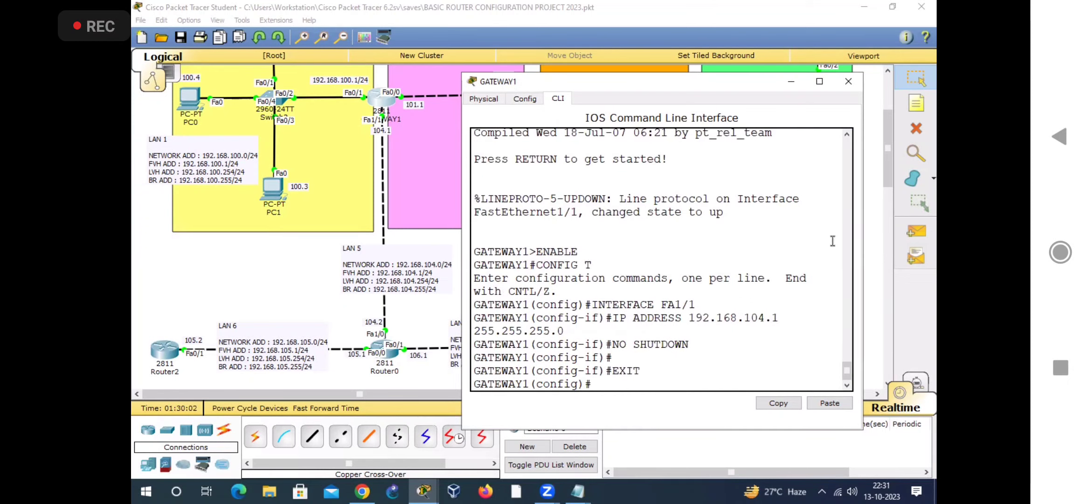
drag(862, 239, 913, 239)
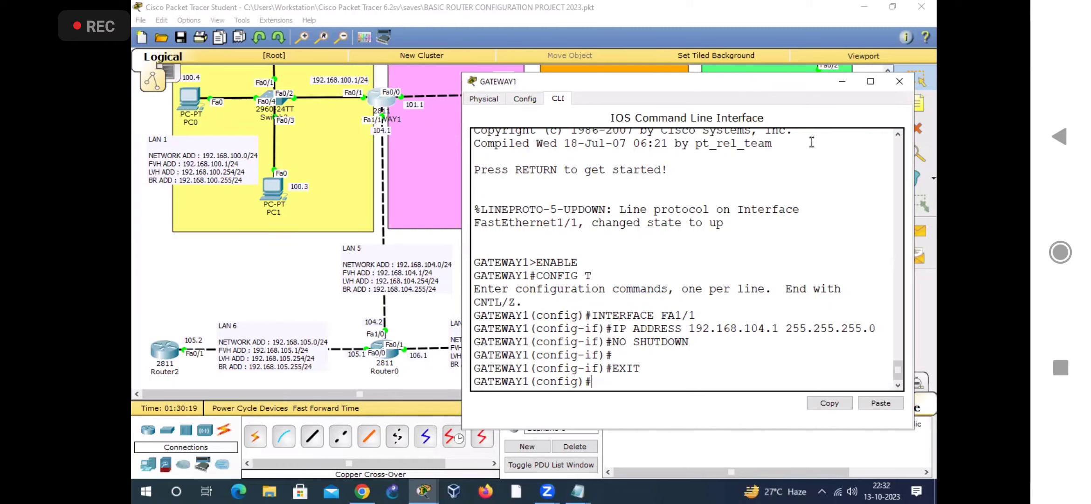
click(896, 83)
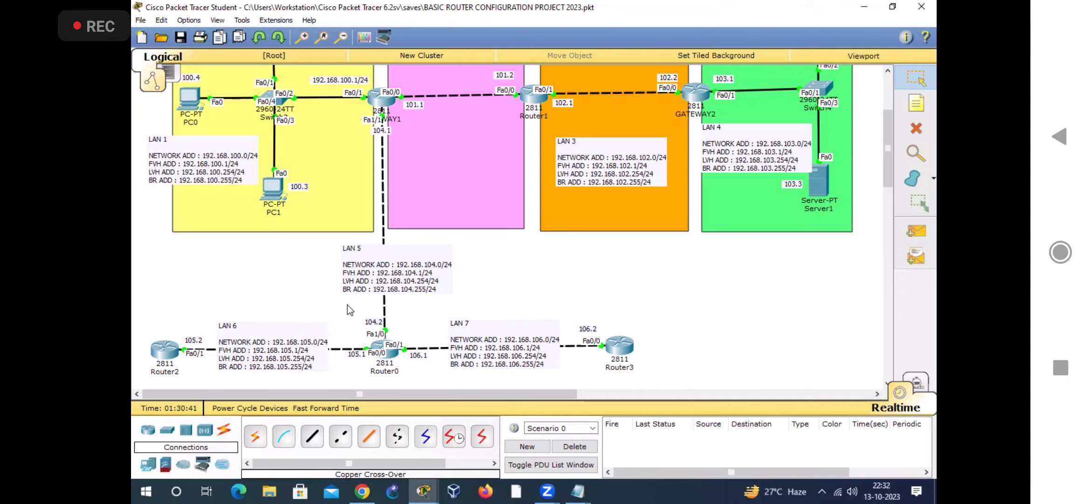
Step: Place a note reading "DEFAULT ROUTING" above Router2 in the topology
click(917, 103)
click(150, 308)
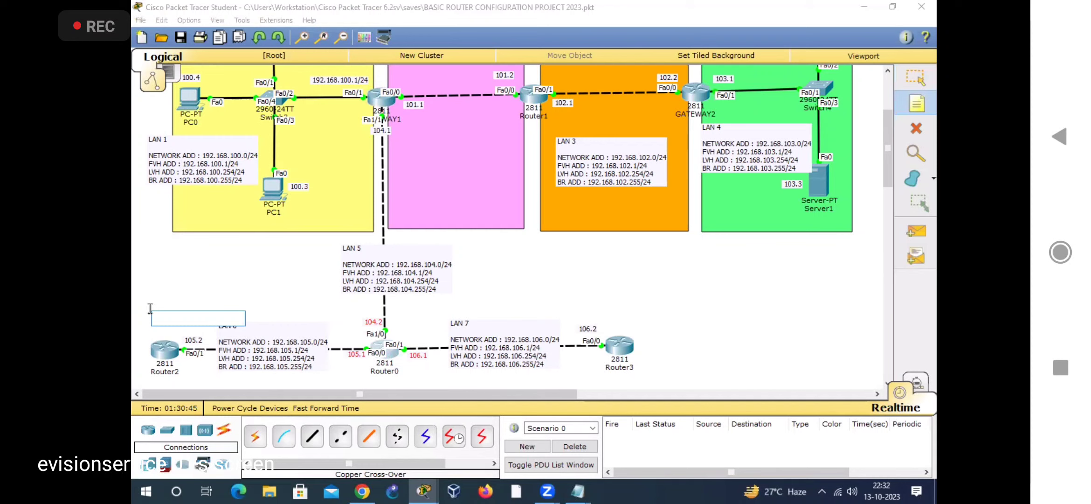
text(DEFAULYT)
key(BackSpace)
key(BackSpace)
text(T ROUTING)
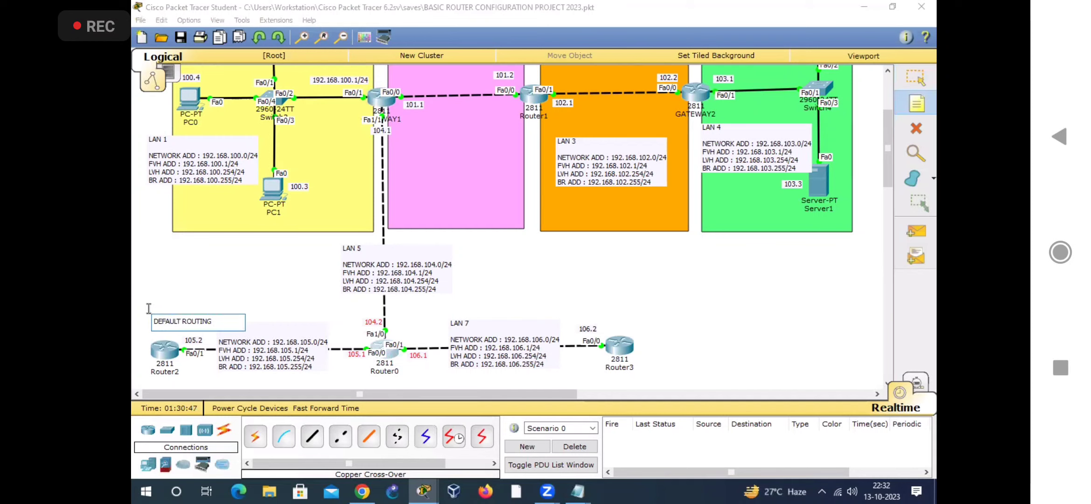
Step: Place a second "DEFAULT ROUTING" note above Router3 and adjust both notes' positions so they sit just above their routers
click(596, 311)
text(DEFAULT)
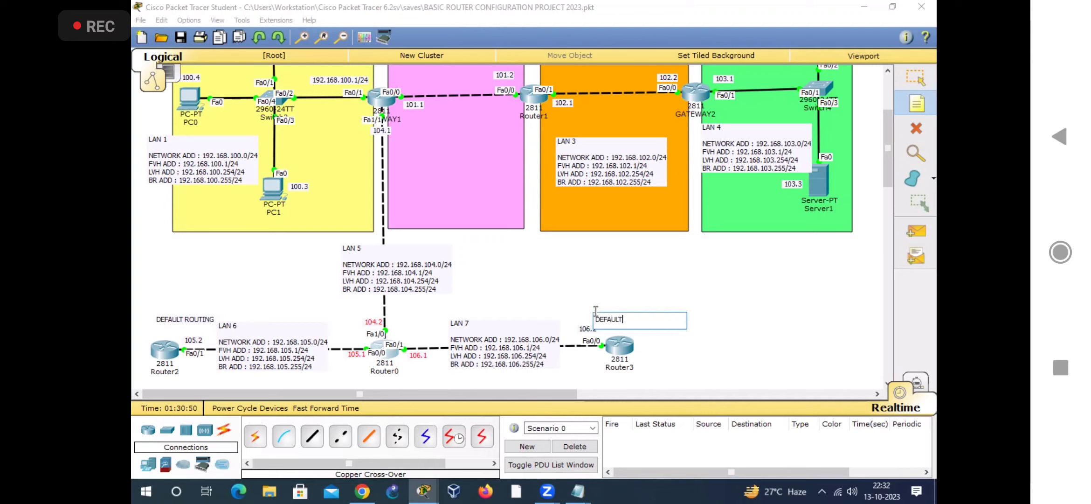
text( ROUTING)
click(915, 78)
drag(628, 319, 633, 326)
drag(163, 323, 150, 337)
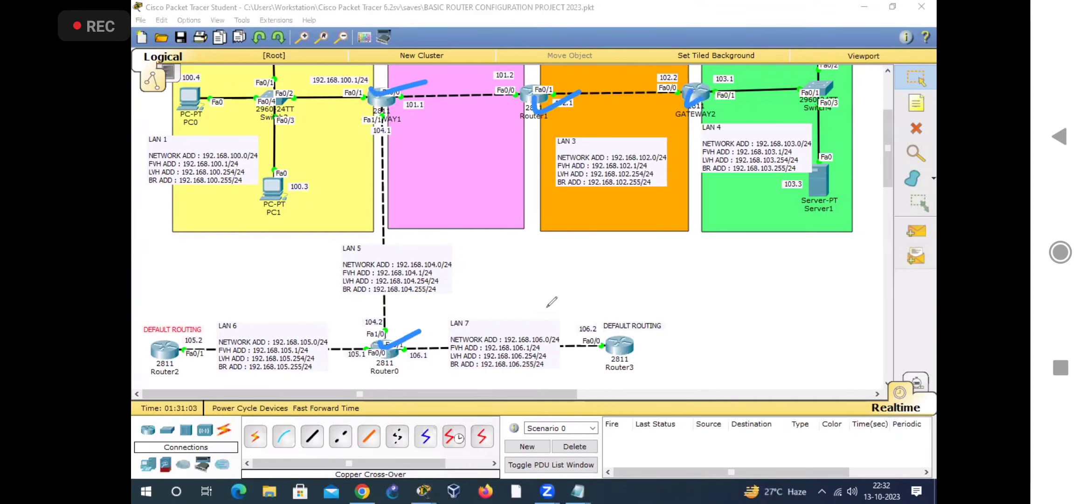
drag(159, 349, 201, 334)
drag(611, 349, 641, 338)
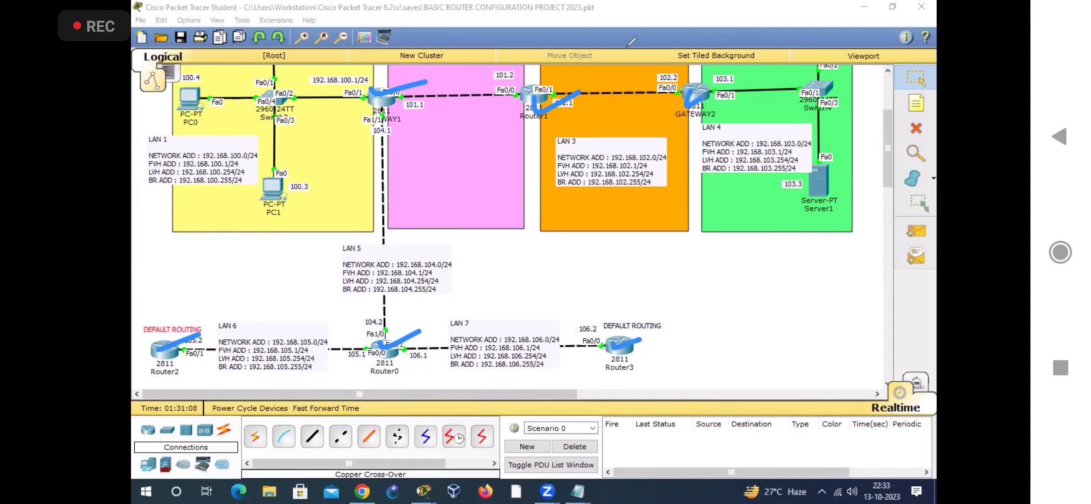
click(627, 47)
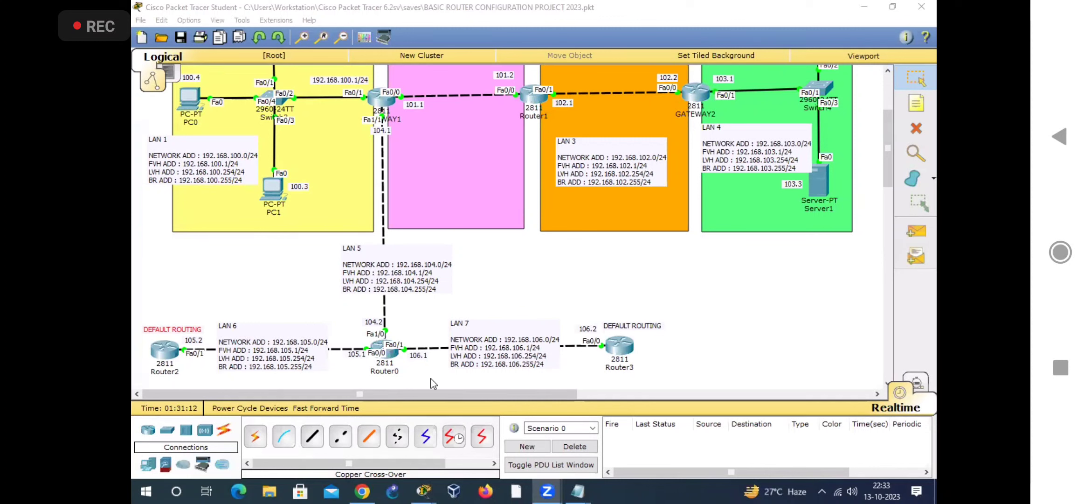
click(233, 294)
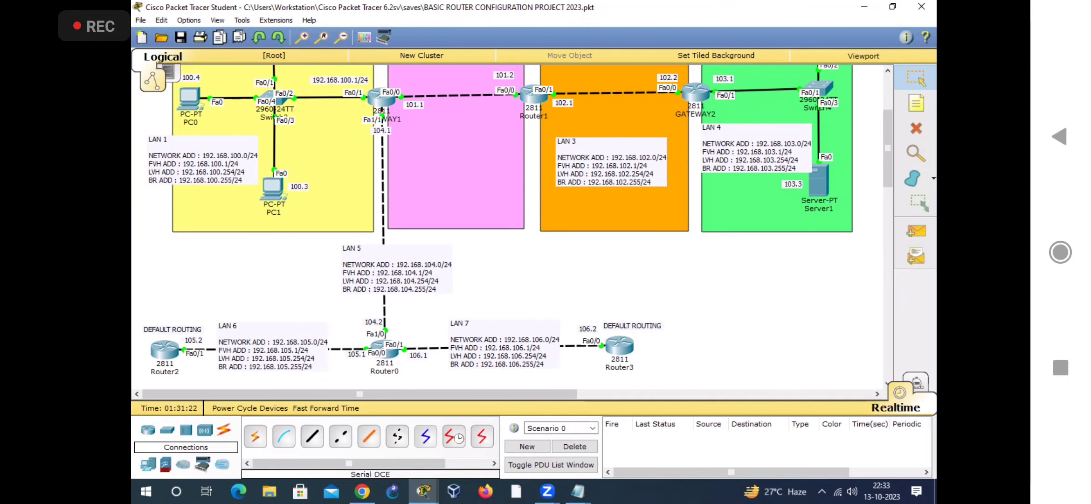
Step: Switch to the untitled Notepad file of connected and not-connected networks, and resize and position its window over the lower part of the topology
mouse_move(577, 494)
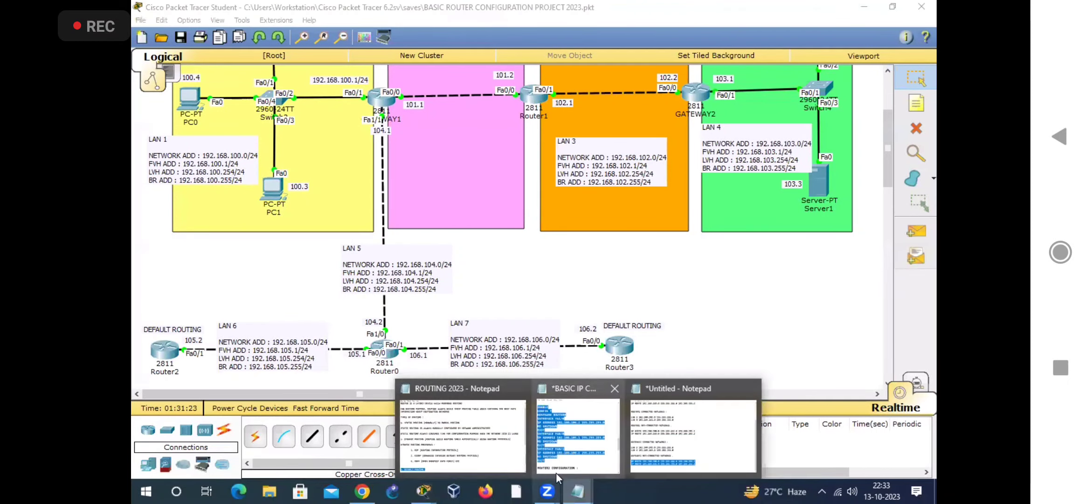
click(652, 434)
scroll(424, 195, up, 3)
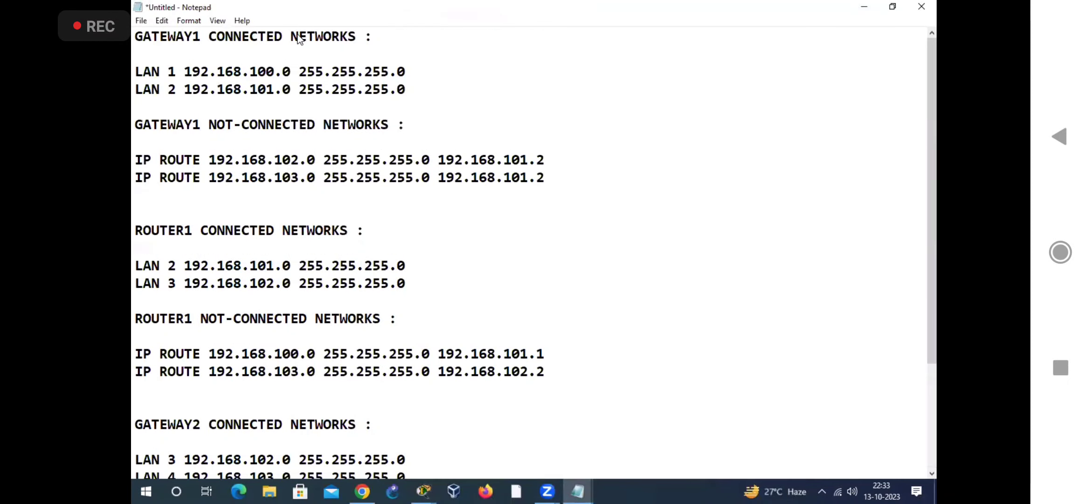
double_click(301, 15)
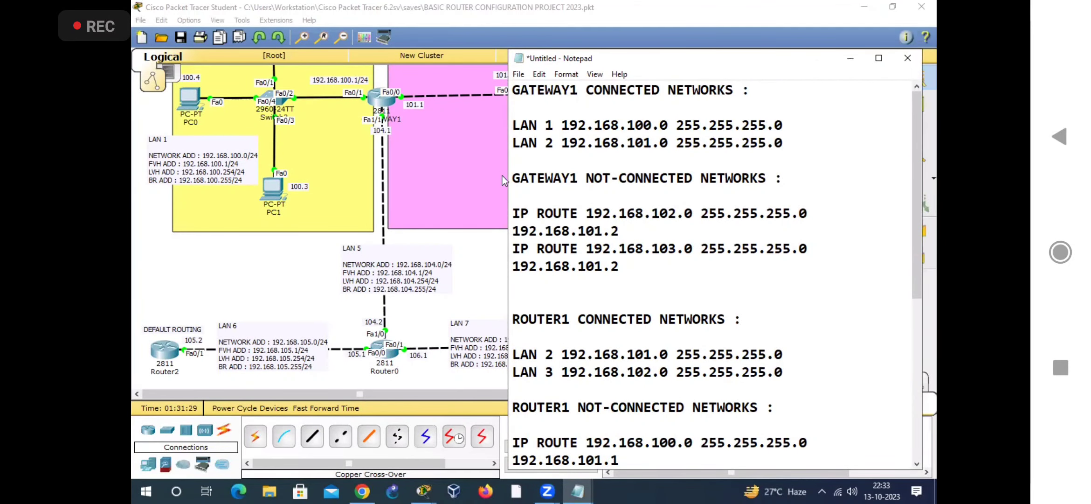
drag(506, 172, 427, 175)
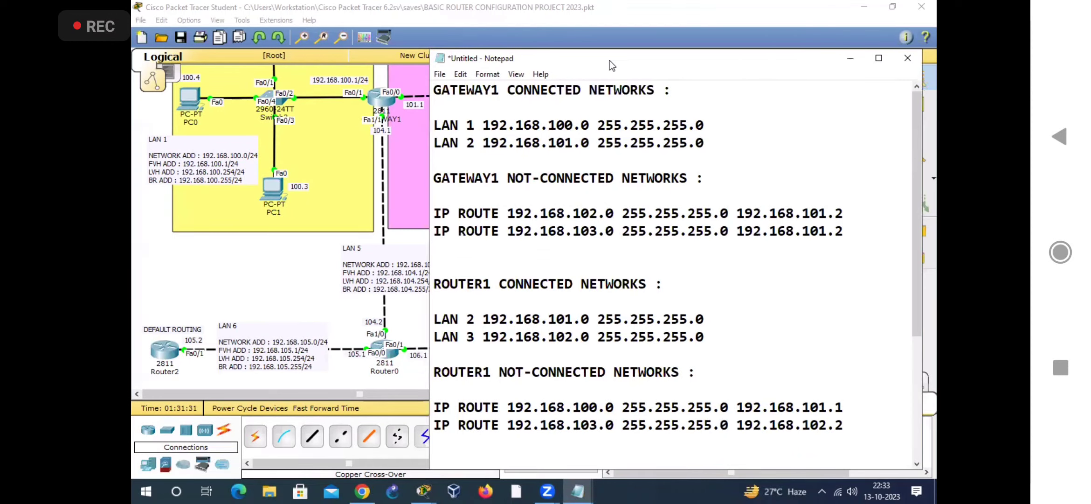
drag(610, 51, 625, 276)
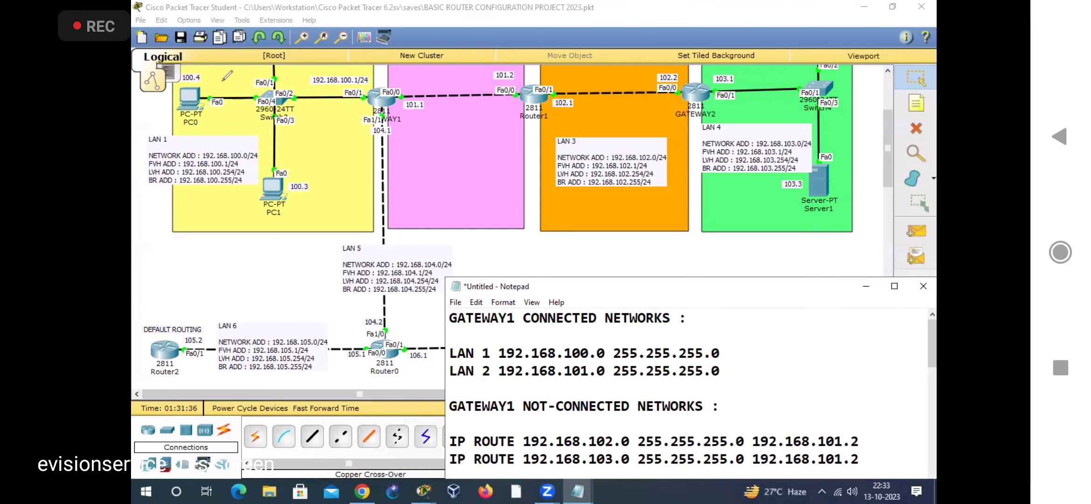
click(223, 81)
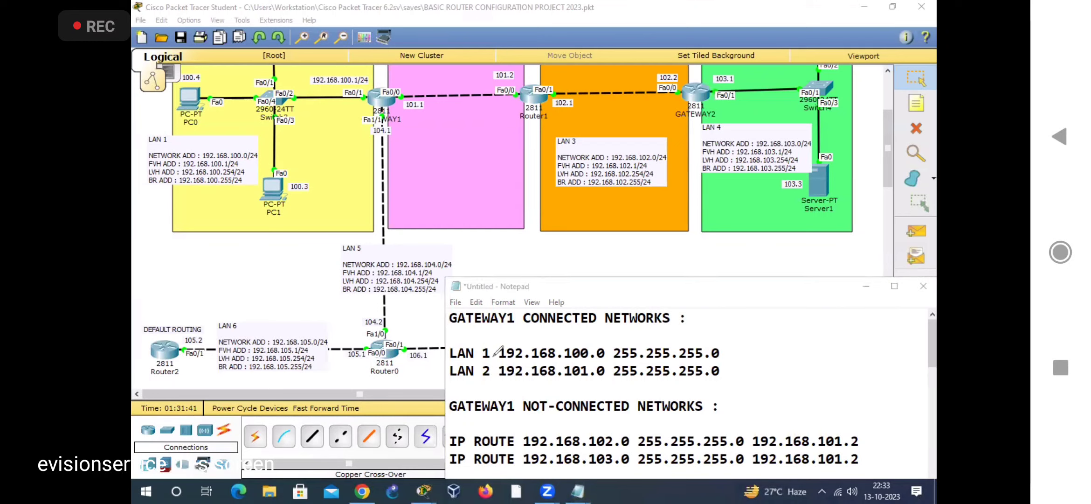
mouse_move(443, 345)
mouse_down()
mouse_move(460, 341)
mouse_move(460, 364)
mouse_up()
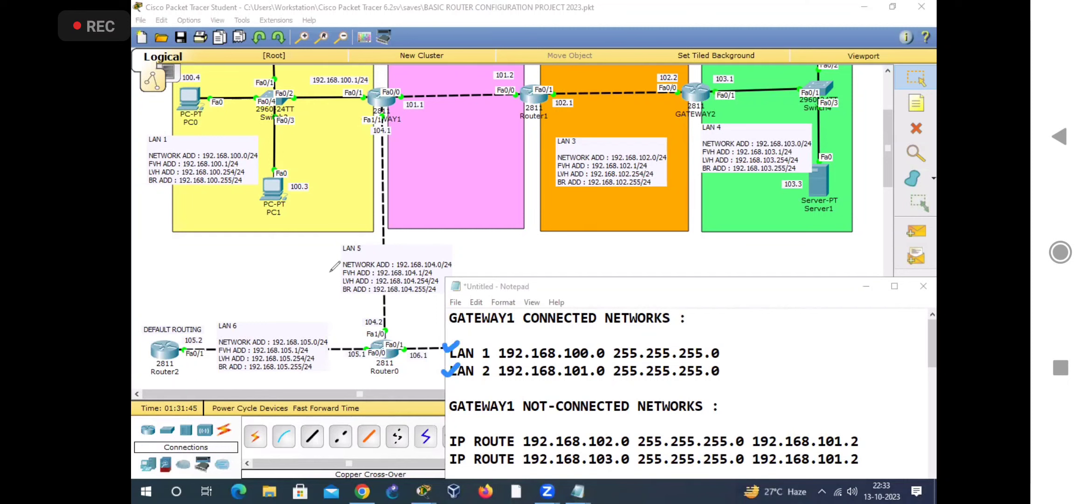
drag(331, 244, 352, 239)
Step: Add the line "LAN 5 192.168.104.0 255.255.255.0" to GATEWAY1's connected networks and move the Notepad window up
click(727, 368)
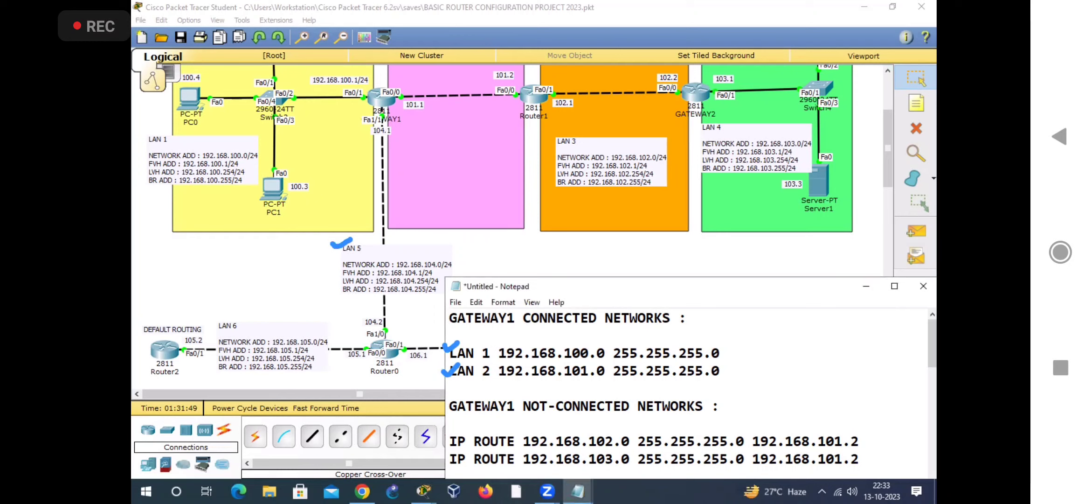
key(Return)
text(\)
key(BackSpace)
text(LAN )
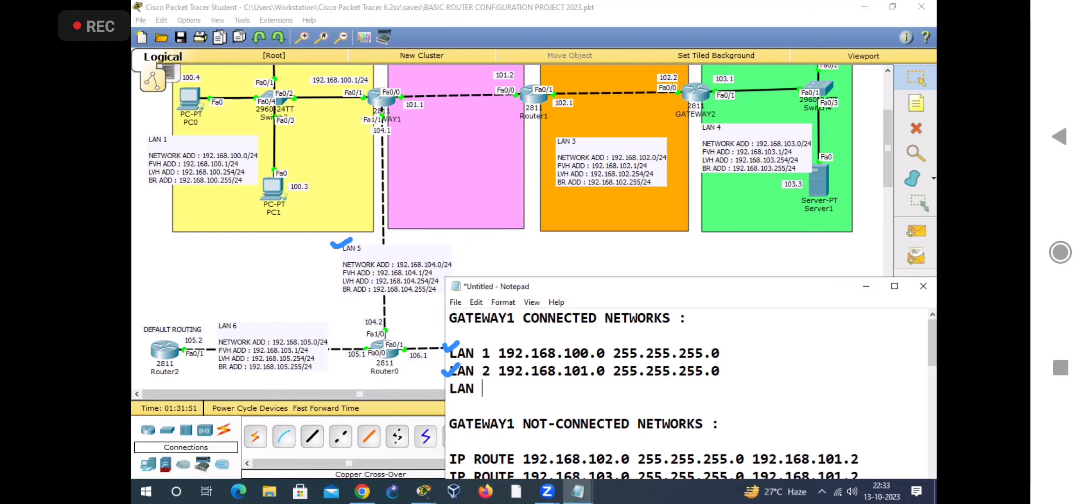
text(5 192.168.104.0)
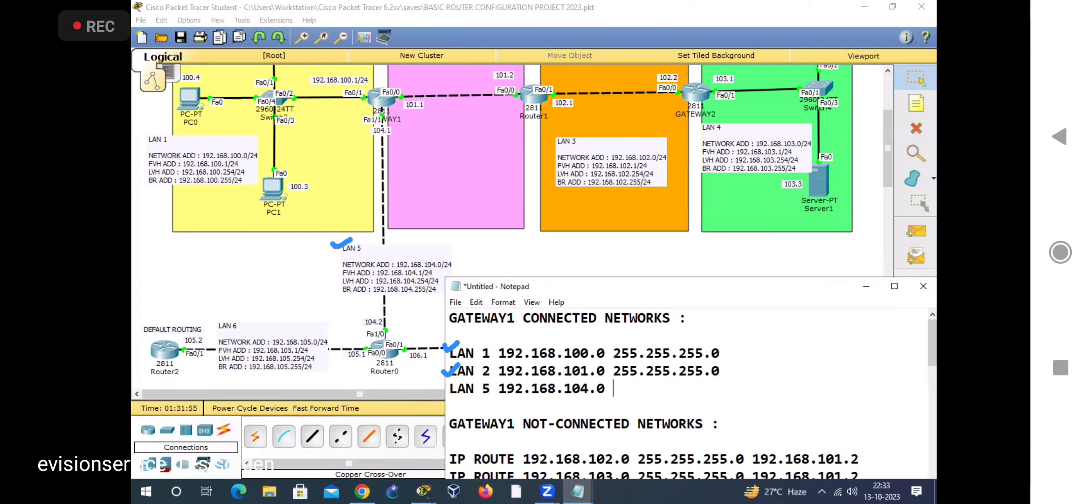
text( 255.255.255.255.0)
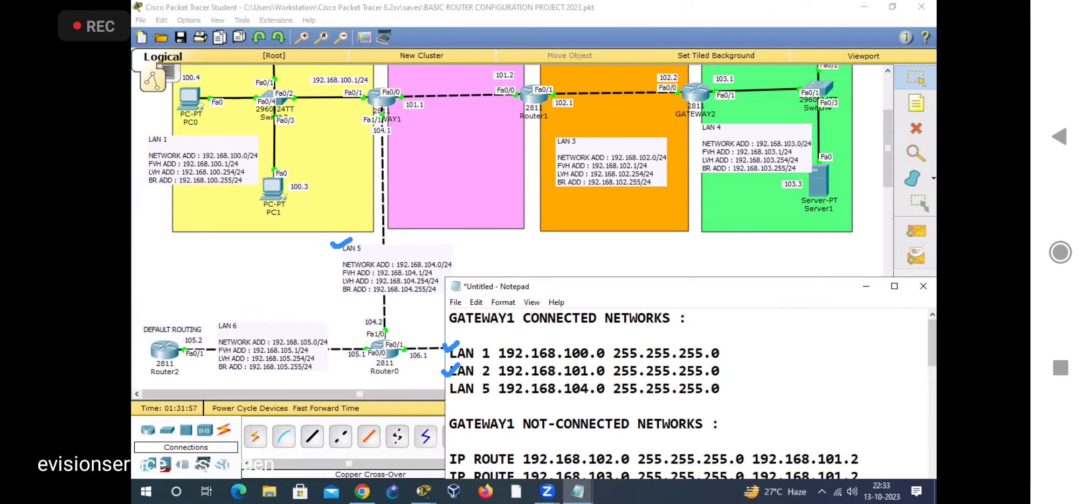
drag(659, 286, 673, 219)
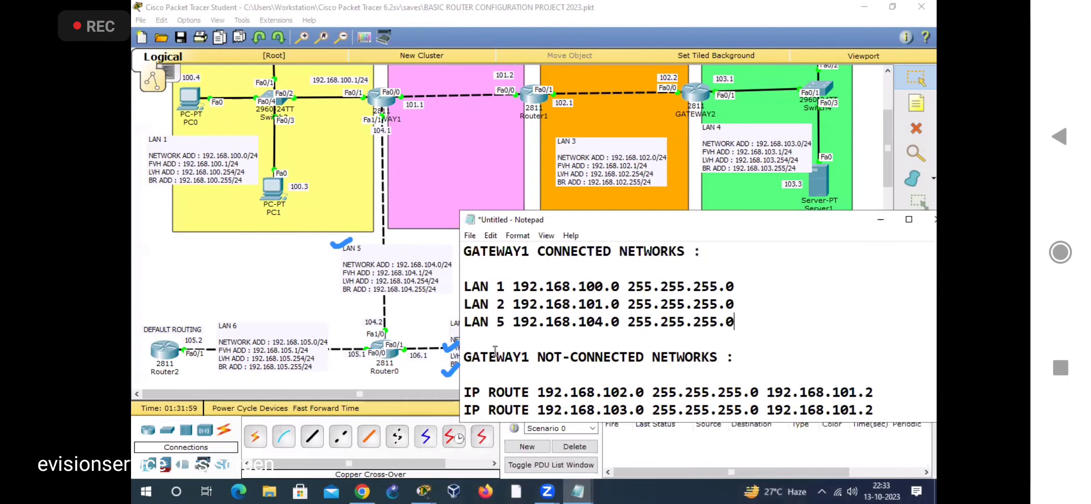
click(695, 29)
drag(606, 118, 630, 150)
drag(625, 119, 599, 154)
drag(733, 119, 752, 136)
drag(750, 113, 689, 142)
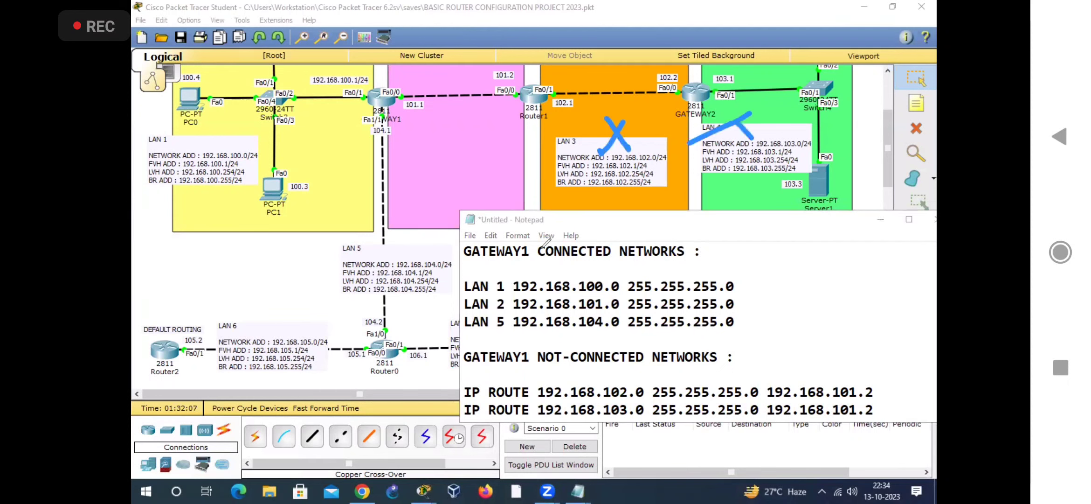
drag(727, 109, 750, 134)
mouse_move(224, 294)
mouse_down()
mouse_move(247, 323)
mouse_move(217, 330)
mouse_up()
mouse_move(435, 320)
mouse_down()
mouse_move(461, 337)
mouse_move(437, 353)
mouse_up()
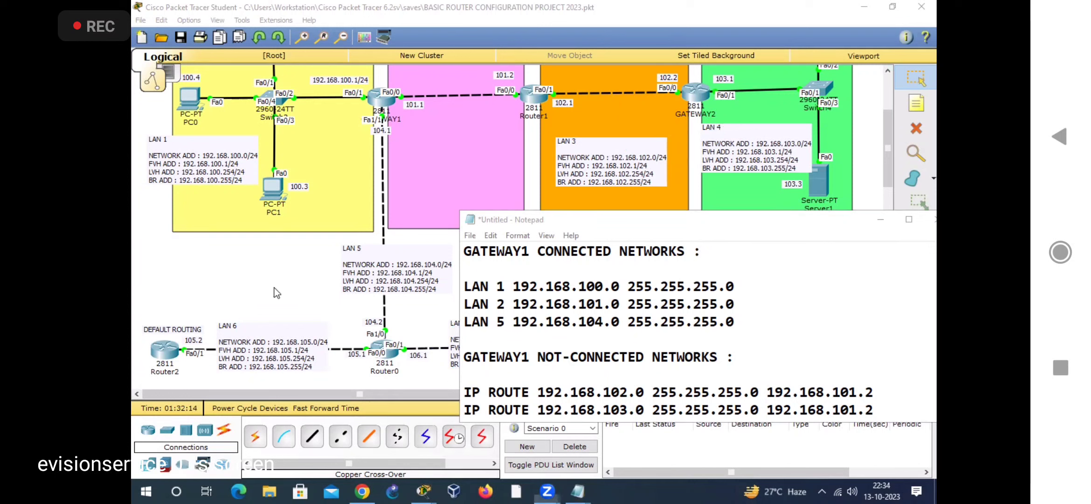
Step: Survey the networks in the topology and briefly open and close GATEWAY1's command-line window
click(257, 273)
drag(135, 97, 749, 412)
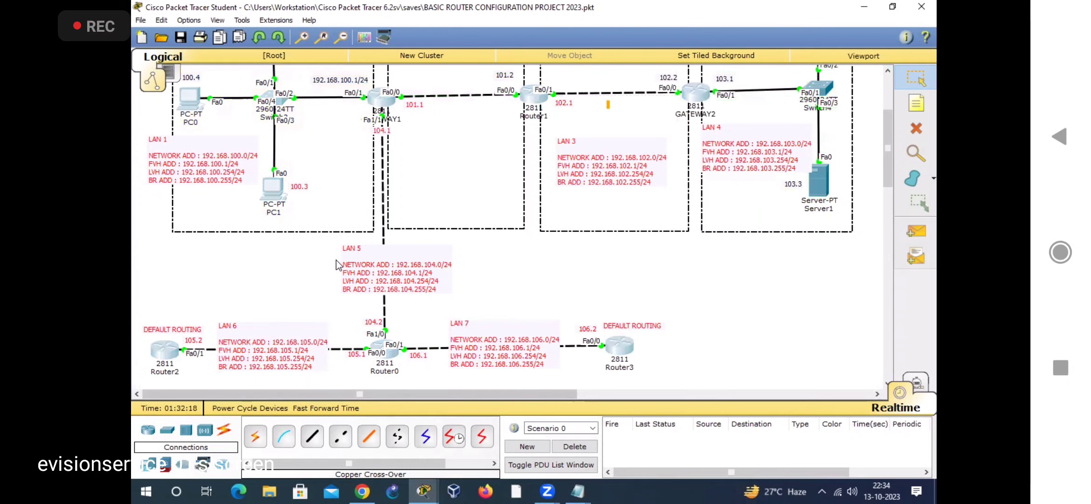
click(363, 107)
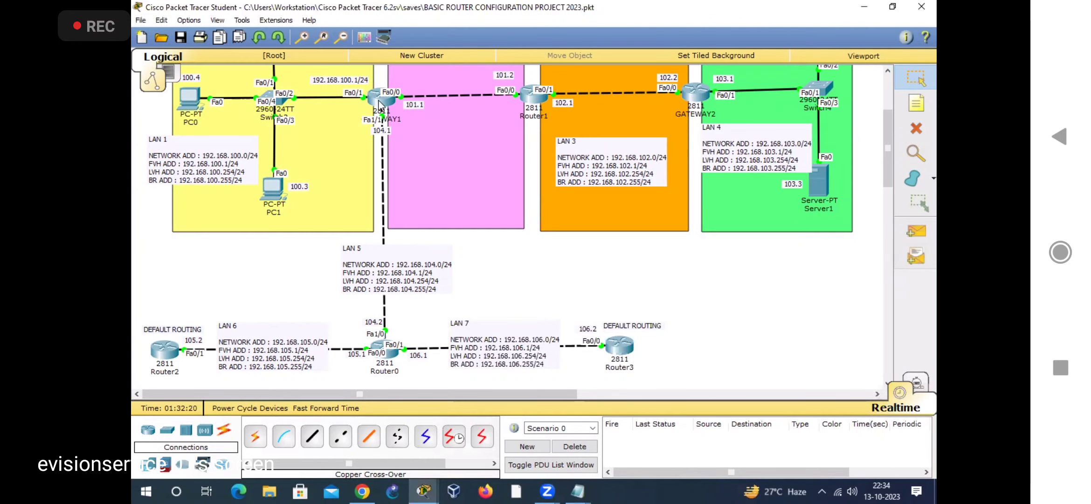
double_click(719, 83)
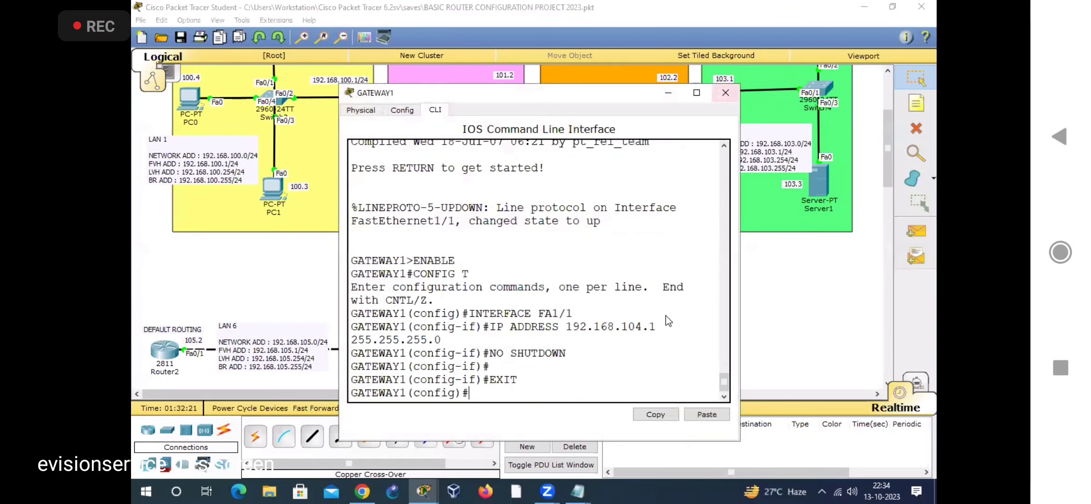
Step: Switch back to the untitled Notepad file, move its window up, and review GATEWAY1's connected LANs and its not-connected network routes
mouse_move(578, 491)
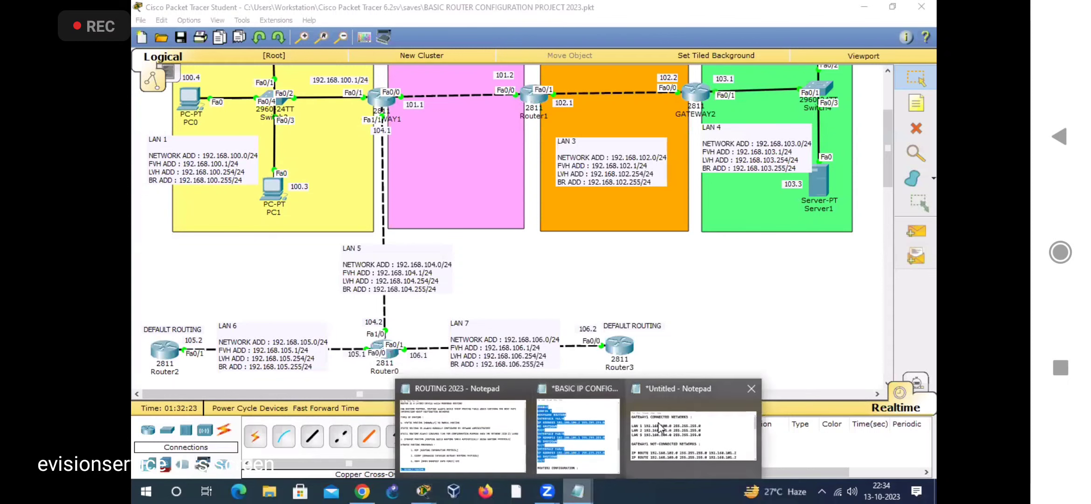
click(659, 423)
drag(592, 221, 600, 197)
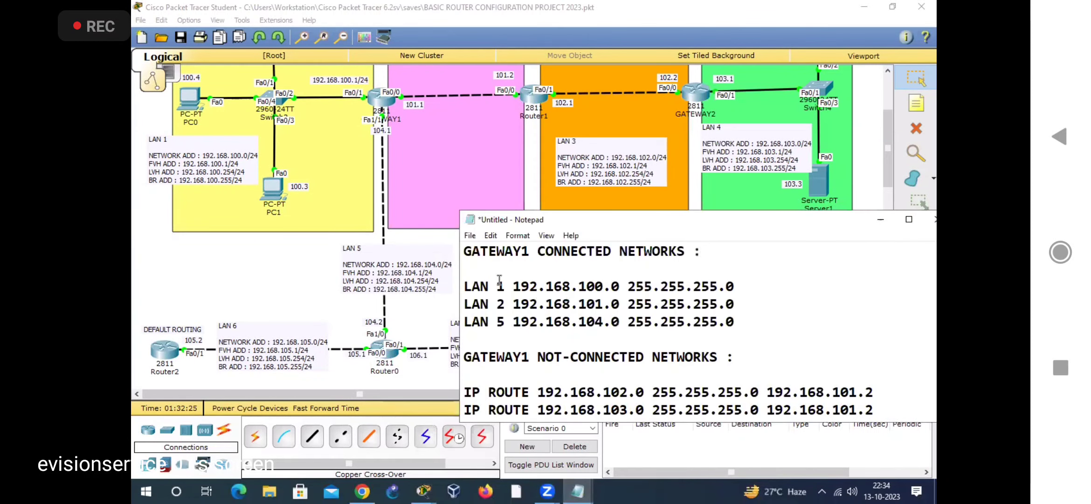
drag(475, 263, 731, 308)
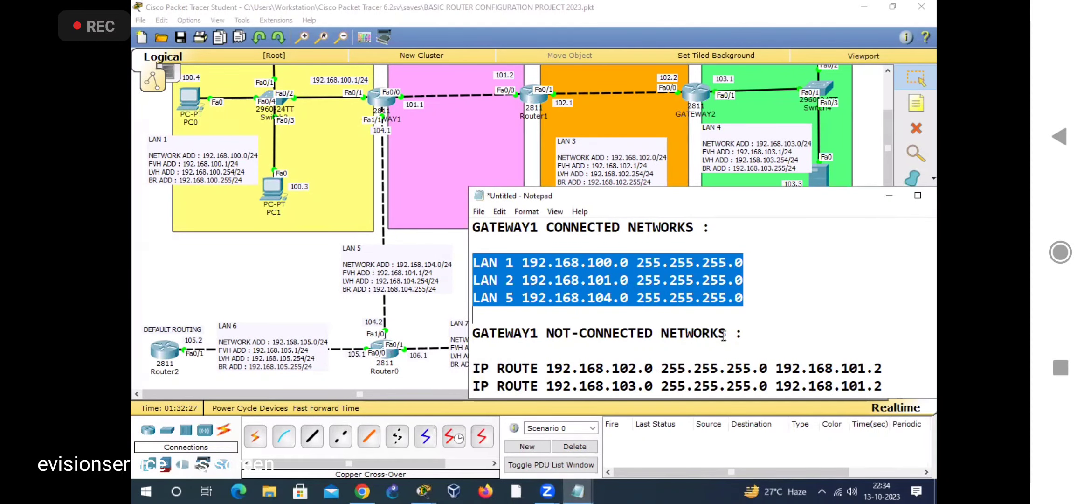
click(488, 315)
drag(514, 264, 474, 295)
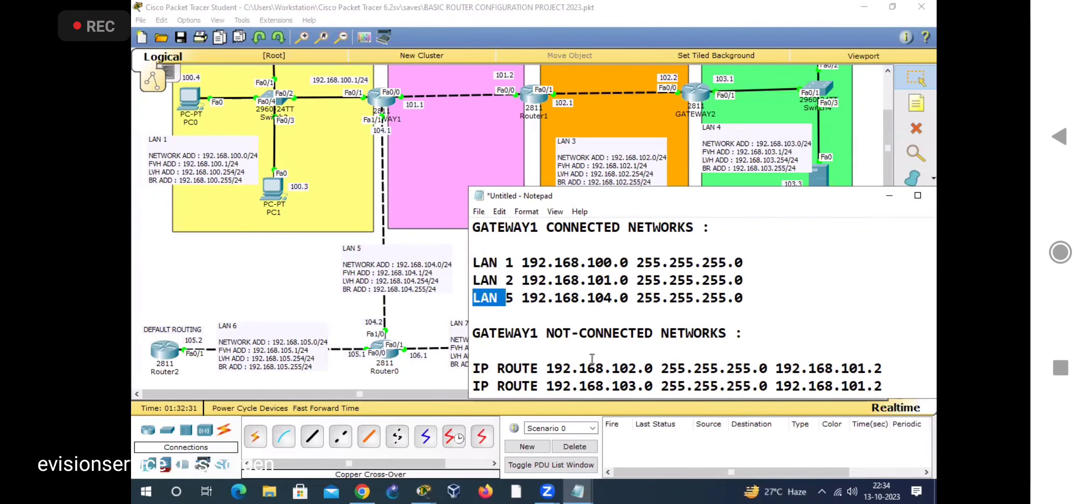
scroll(592, 358, down, 1)
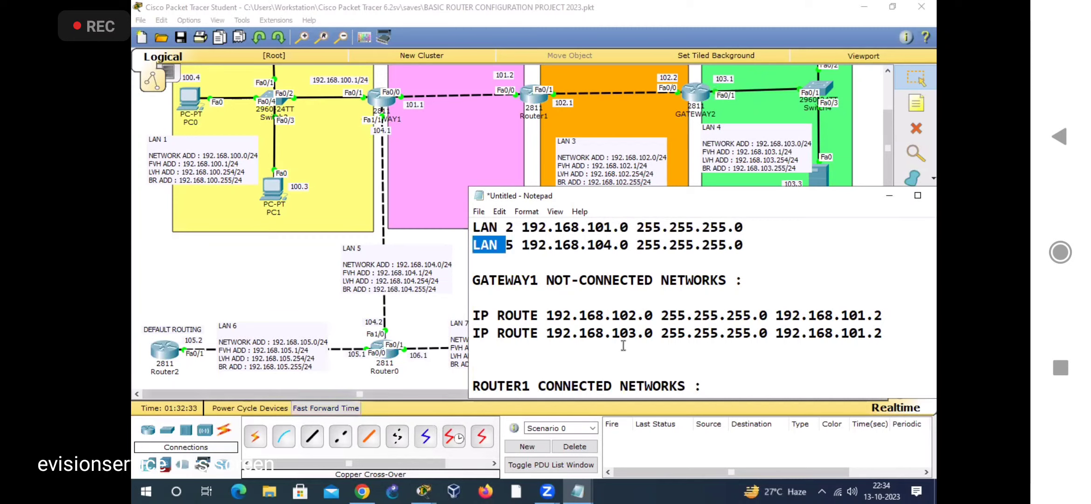
drag(611, 315, 653, 333)
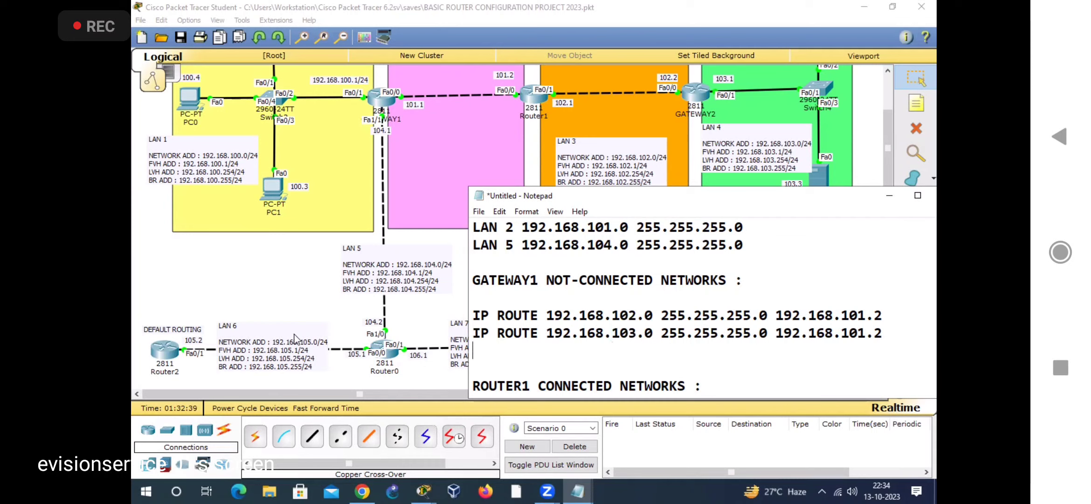
Step: Temporarily mark GATEWAY1's path to Router0 at 104.2, cross off LAN 6 and LAN 7, and clear the markings
click(253, 311)
click(516, 347)
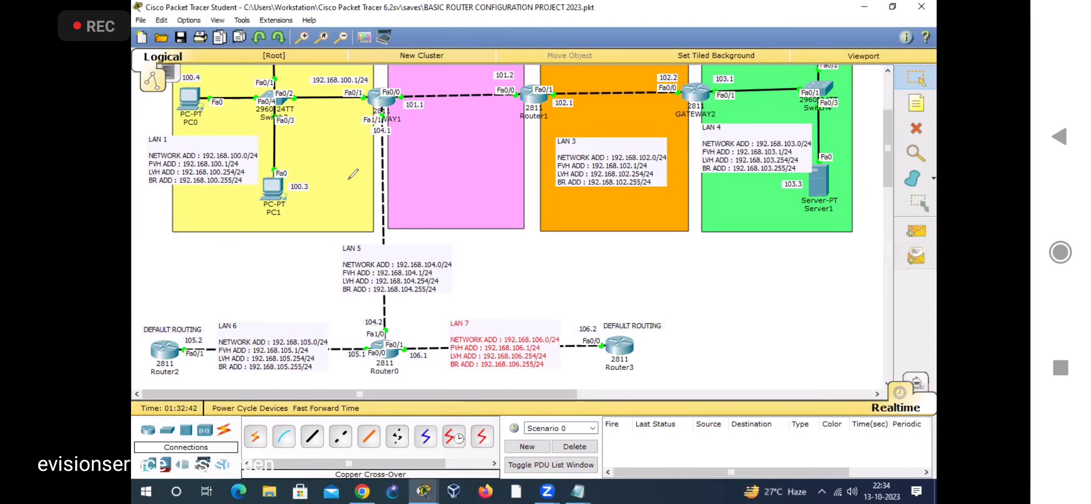
mouse_move(379, 100)
mouse_down()
mouse_move(384, 308)
mouse_move(397, 301)
mouse_up()
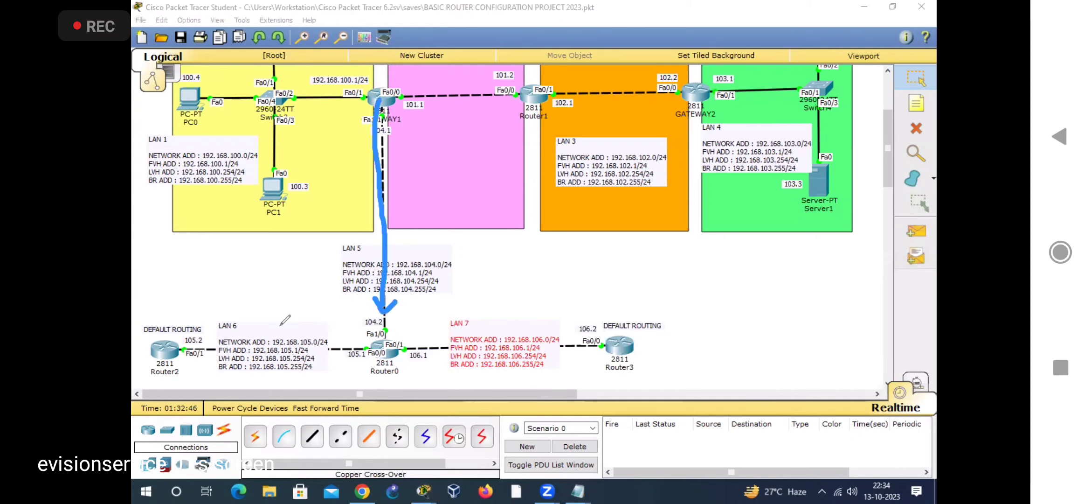
drag(235, 291, 292, 343)
drag(284, 300, 254, 339)
mouse_move(494, 304)
mouse_down()
mouse_move(526, 337)
mouse_move(498, 344)
mouse_up()
mouse_move(396, 301)
mouse_down()
mouse_move(373, 331)
mouse_move(404, 311)
mouse_up()
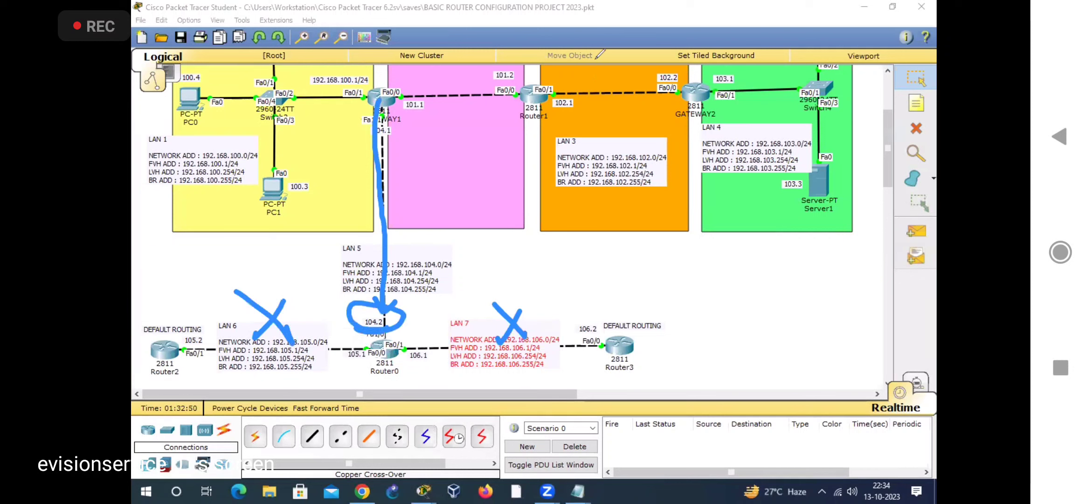
drag(373, 379, 394, 385)
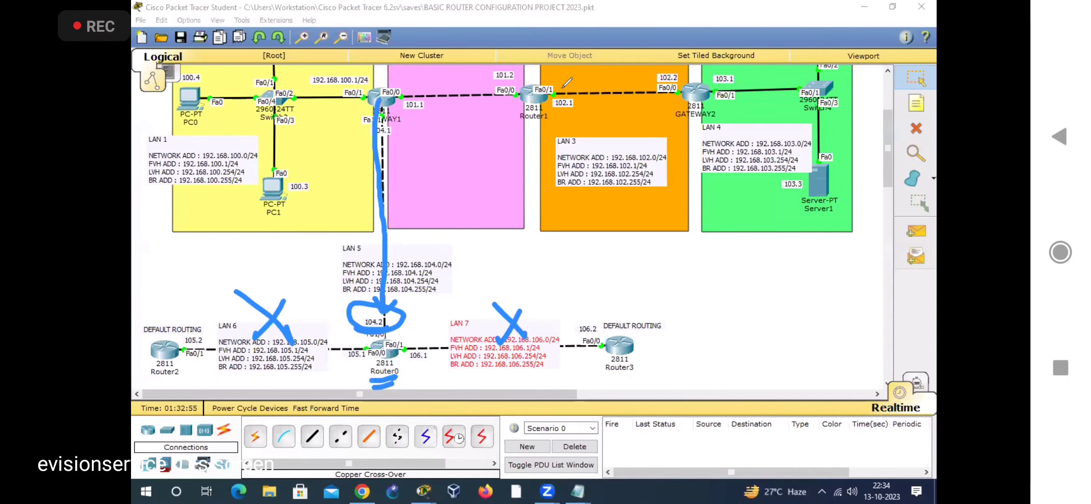
click(563, 88)
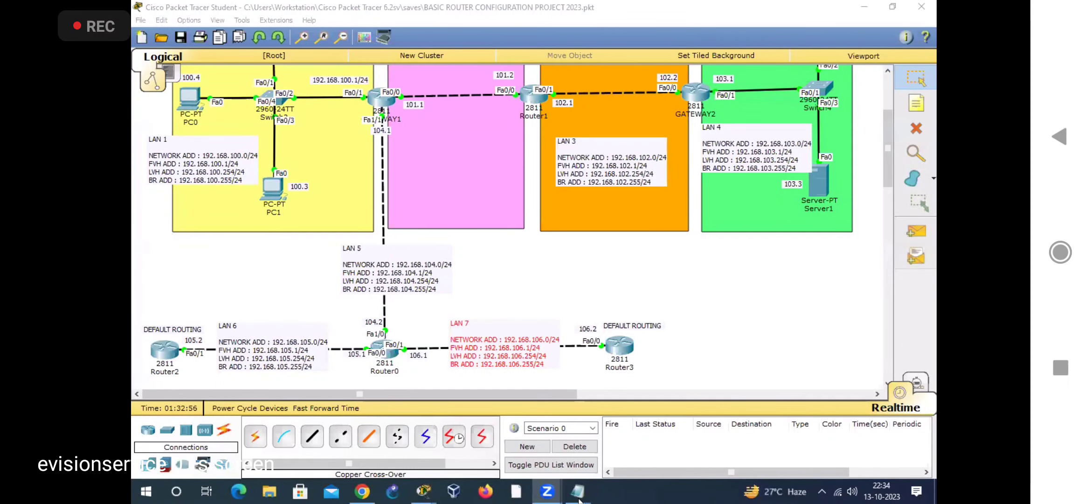
Step: Add routes for 192.168.105.0 and 192.168.106.0, mask 255.255.255.0, via 192.168.104.2 to GATEWAY1's not-connected networks in Notepad
mouse_move(579, 495)
click(668, 432)
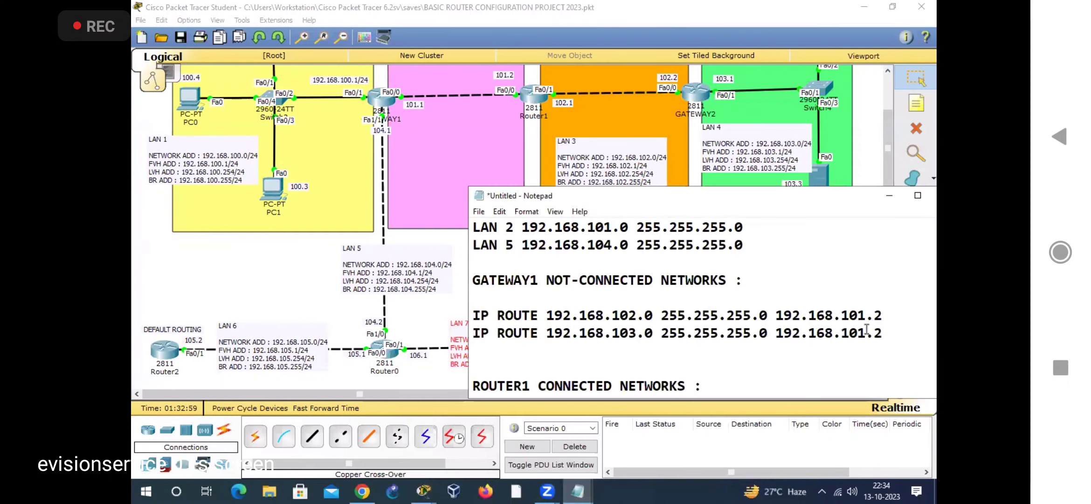
double_click(480, 332)
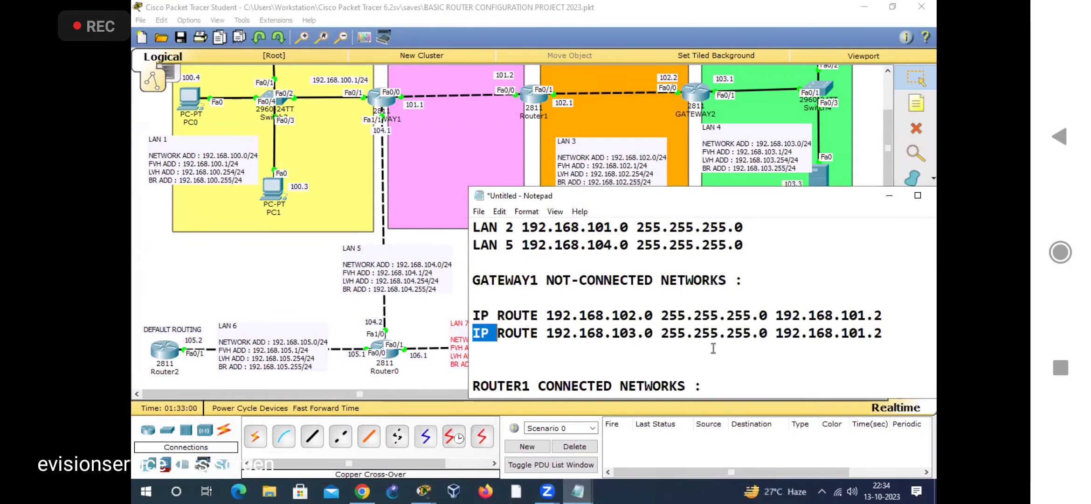
shift+click(886, 337)
key(ctrl+c)
click(892, 336)
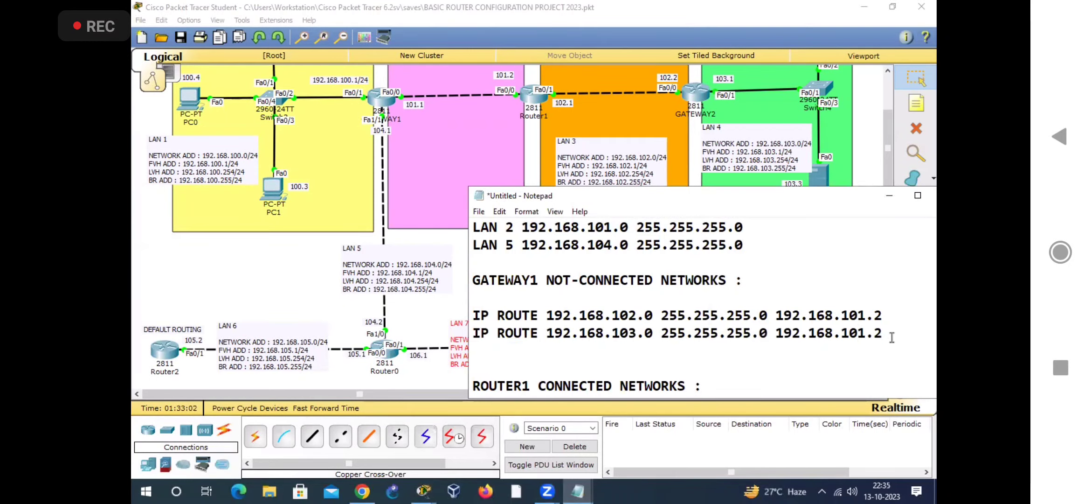
key(Return)
key(ctrl+v)
key(ctrl+v)
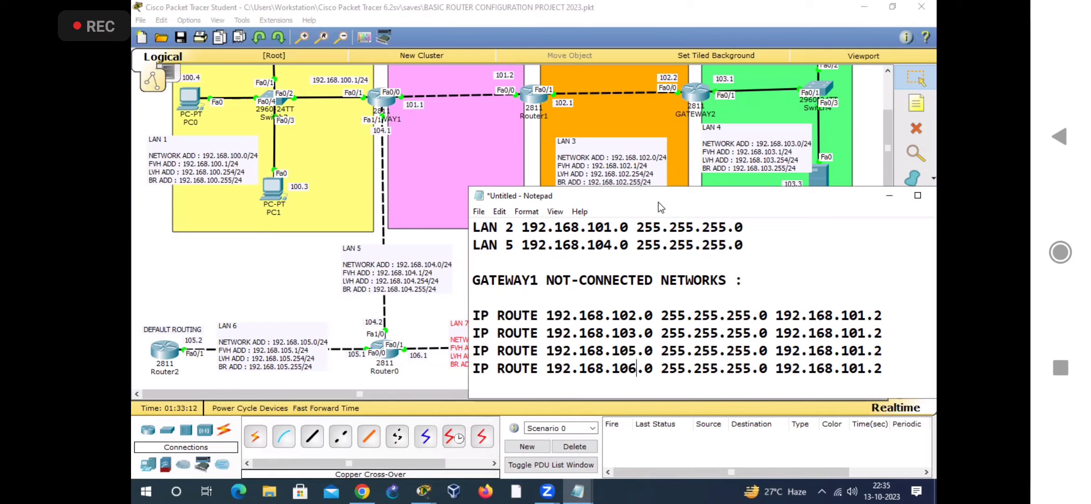
drag(661, 207, 630, 209)
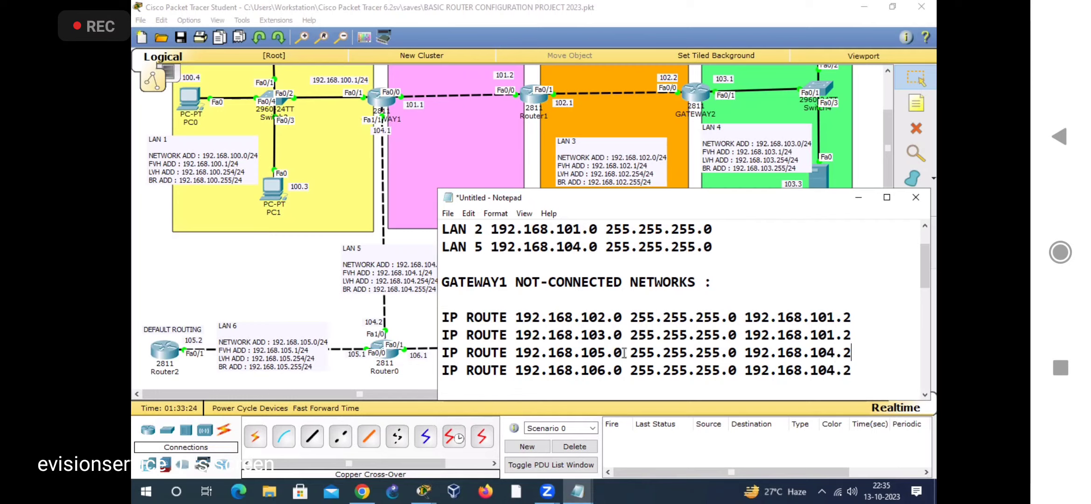
Step: Review GATEWAY1's four static routes and its three connected LAN entries in the Notepad file
drag(443, 353, 737, 353)
drag(827, 370, 867, 372)
drag(442, 318, 861, 371)
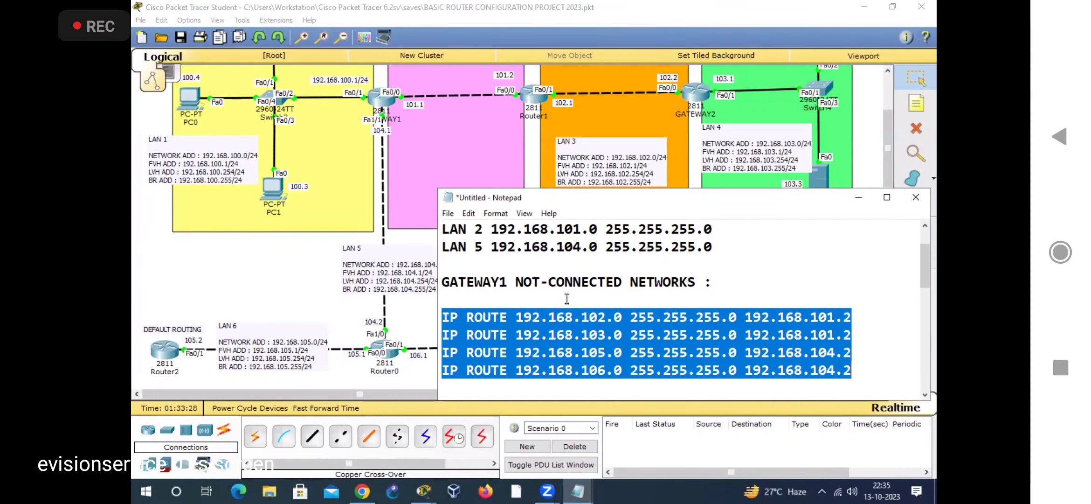
scroll(687, 287, up, 1)
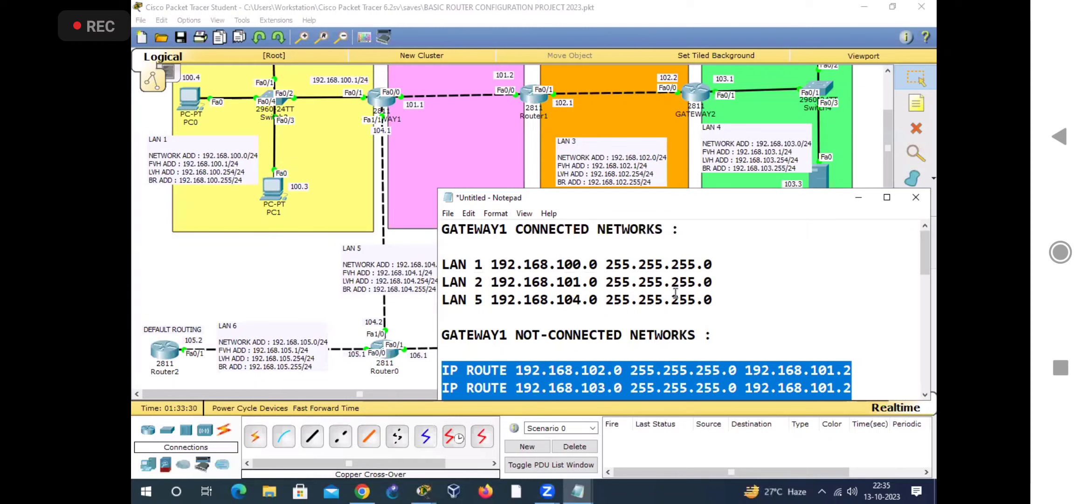
drag(716, 301, 425, 251)
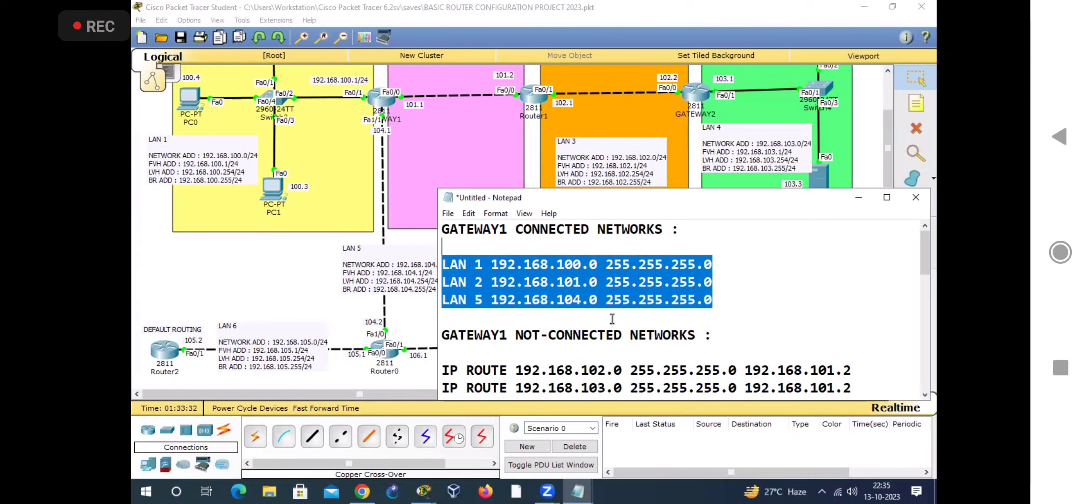
scroll(682, 303, down, 1)
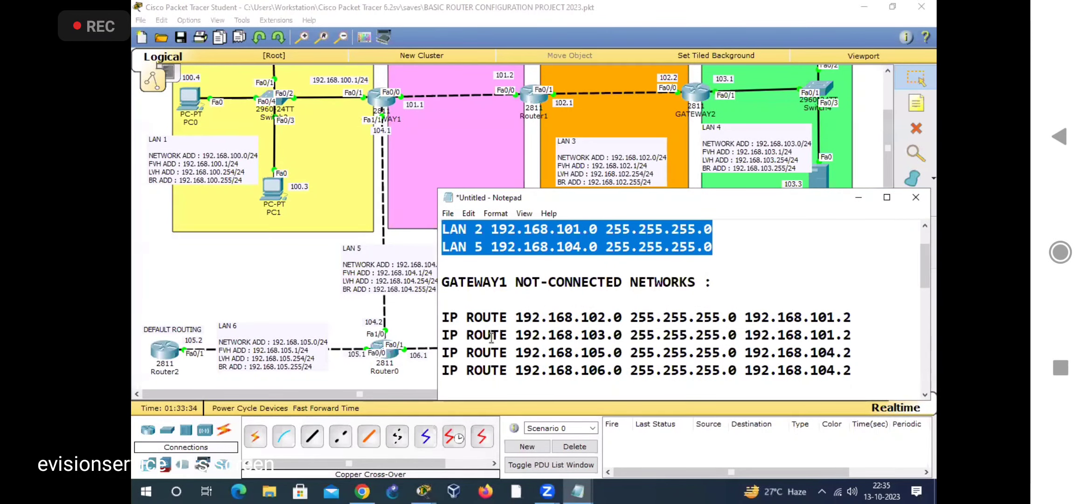
double_click(446, 317)
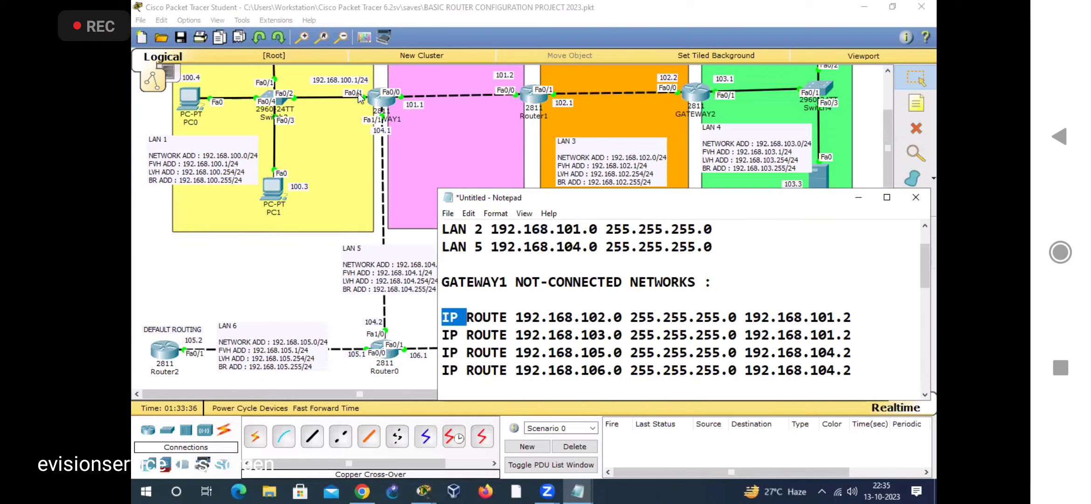
Step: Reposition the Notepad window and examine ROUTER1's connected LANs and its existing not-connected network routes
scroll(624, 323, down, 4)
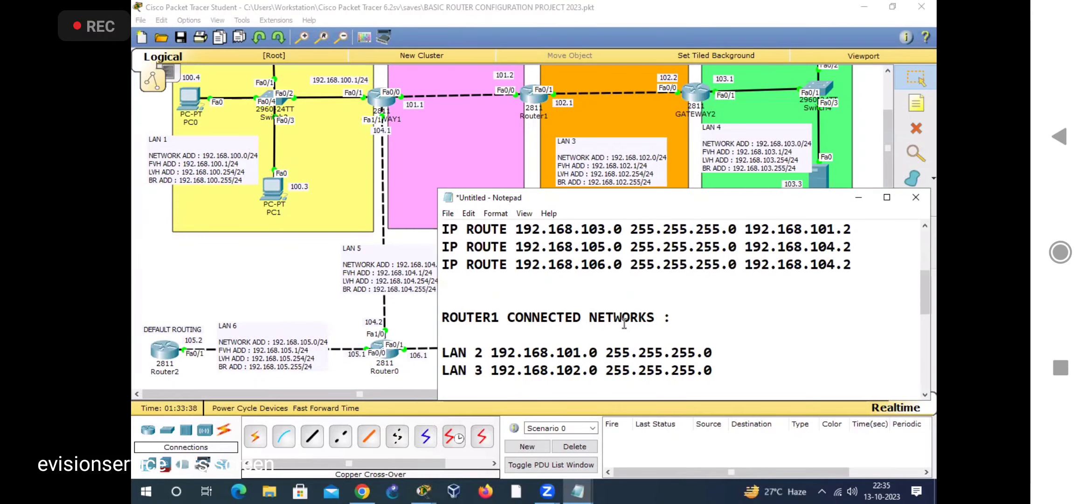
scroll(624, 323, up, 1)
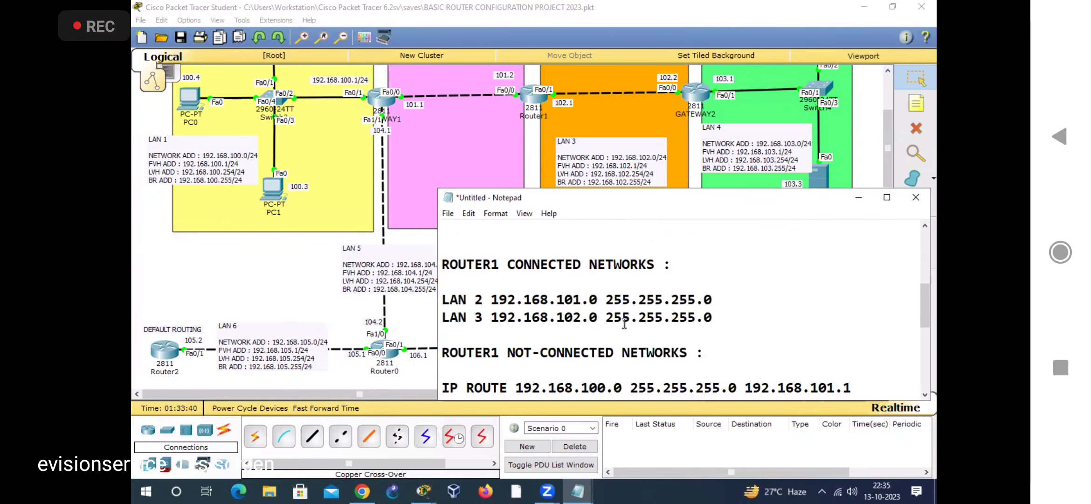
drag(617, 190, 577, 201)
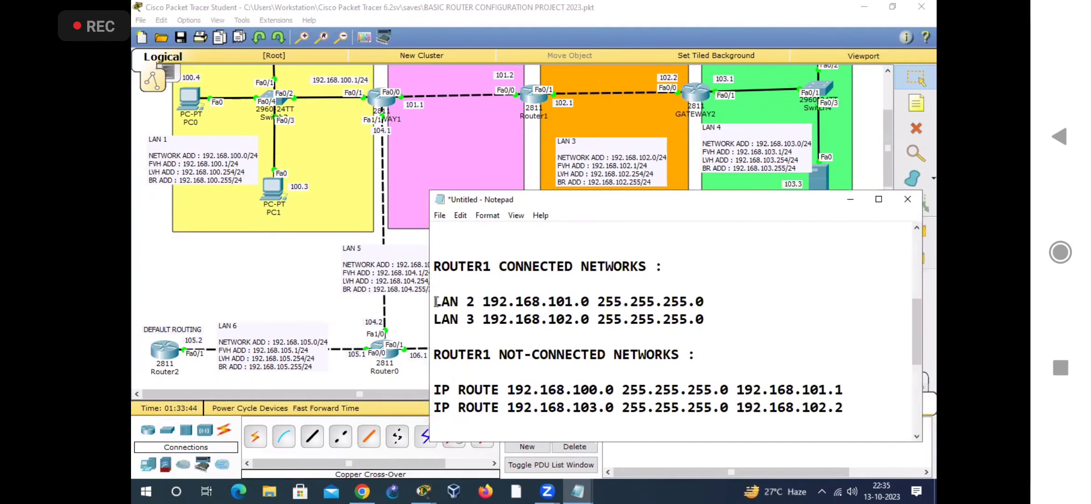
drag(434, 301, 475, 319)
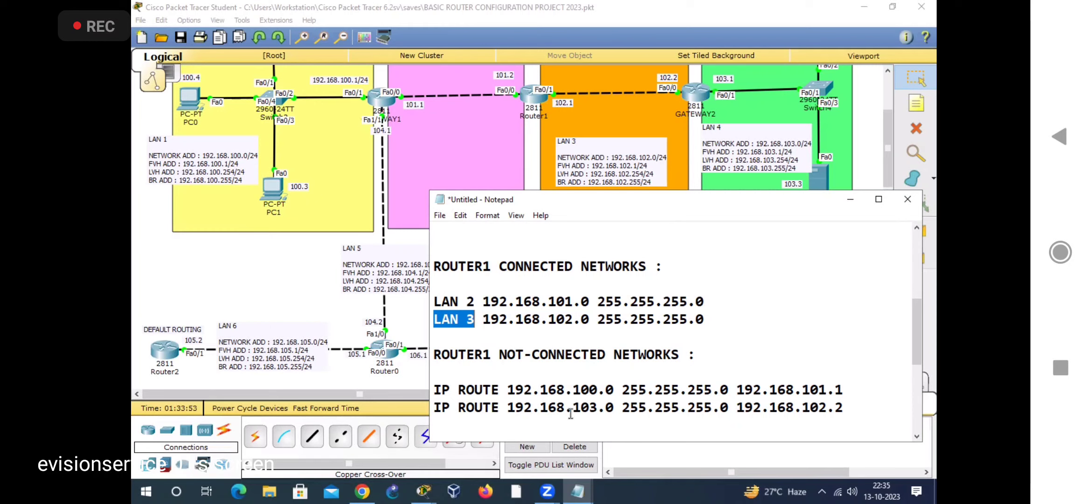
double_click(576, 389)
drag(573, 409, 624, 414)
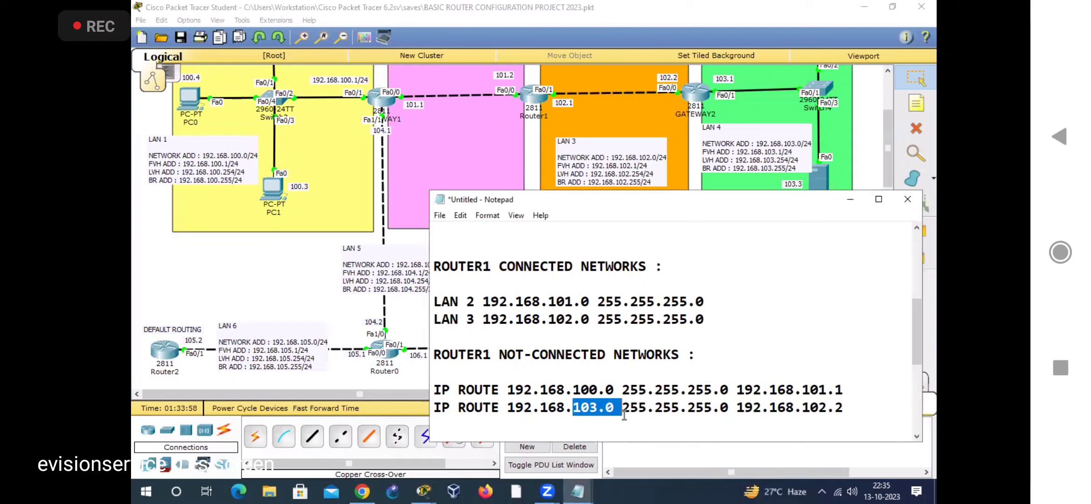
Step: Check the topology for LANs not connected to Router1, looking at LAN 1, LAN 4, and LANs 5 to 7
drag(245, 247, 488, 383)
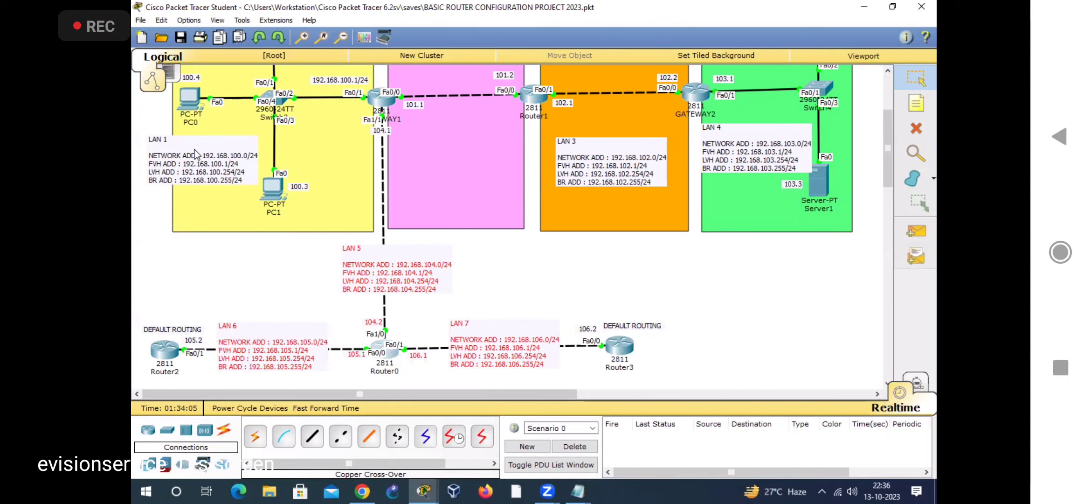
click(154, 138)
click(154, 140)
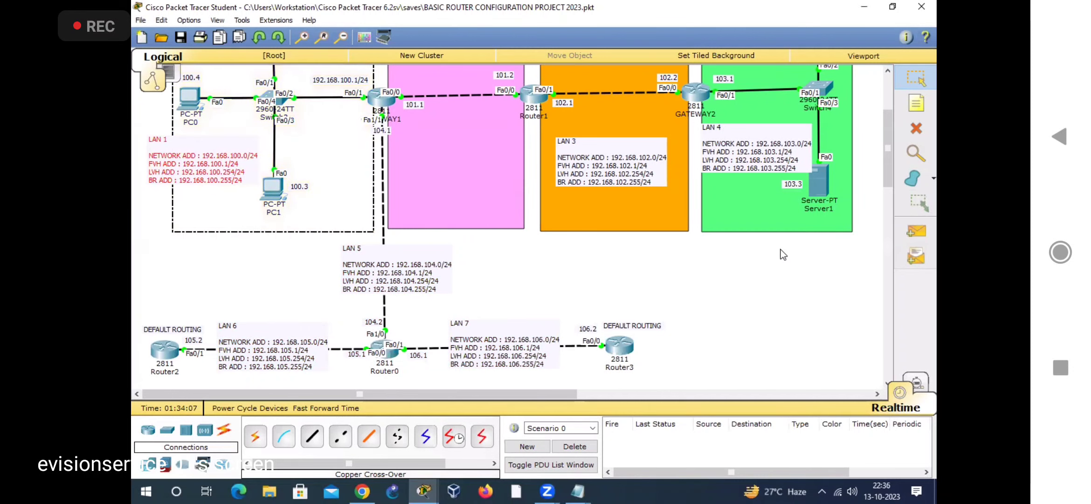
click(748, 119)
drag(224, 262, 547, 392)
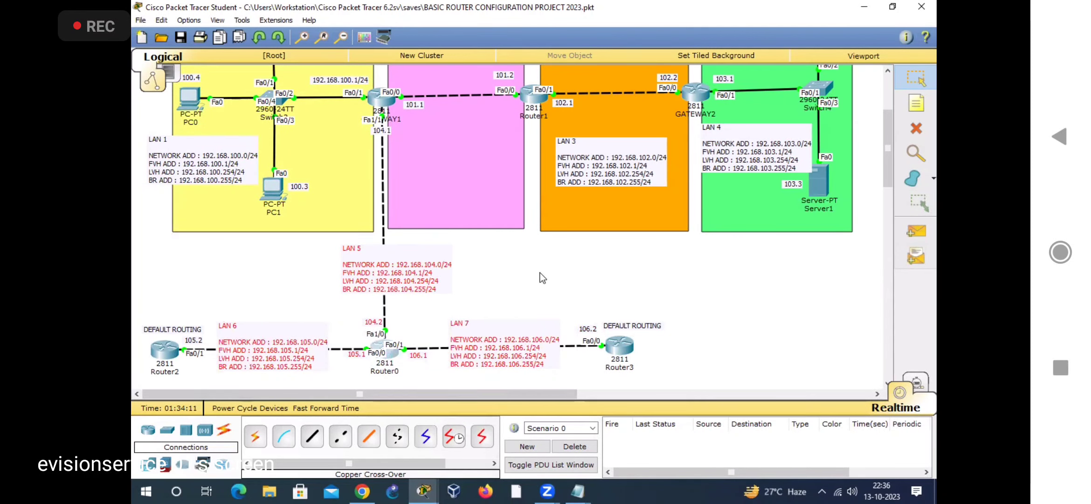
click(544, 262)
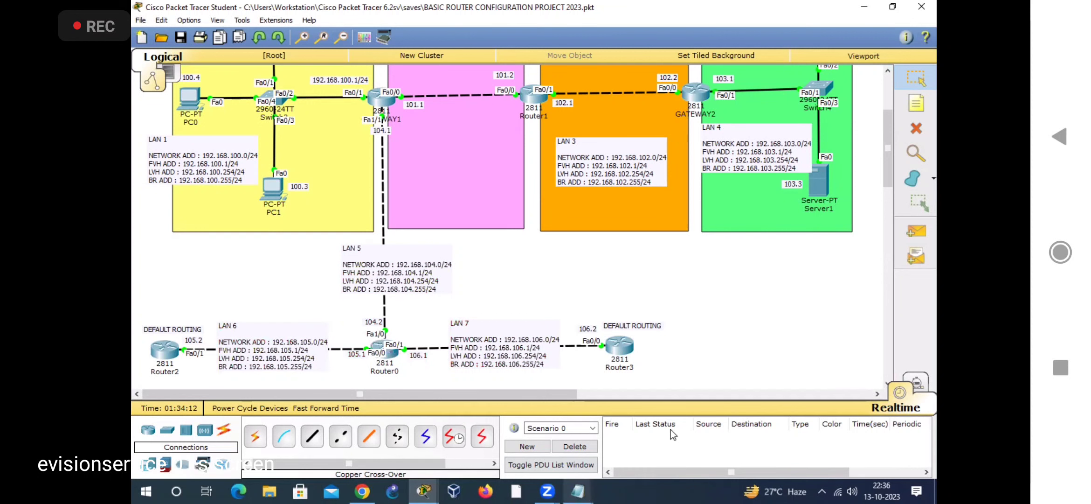
Step: Add three copies of the line "IP ROUTE 192.168.103.0 255.255.255.0 192.168.102.2" below the original in ROUTER1's not-connected networks in Notepad
mouse_move(579, 492)
click(699, 429)
scroll(586, 394, down, 1)
scroll(471, 367, up, 1)
scroll(471, 366, down, 1)
drag(447, 355, 853, 356)
key(ctrl+c)
click(855, 356)
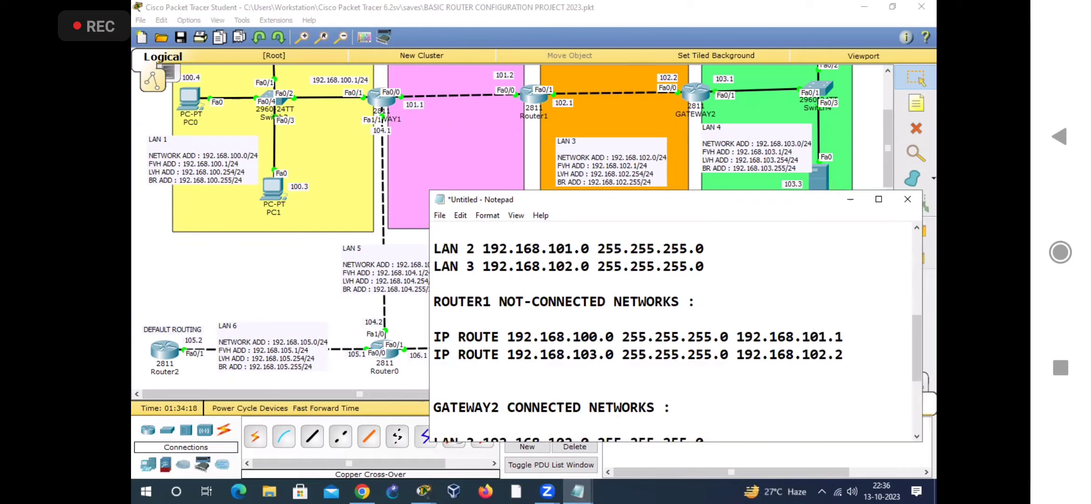
key(Return)
key(ctrl+v)
key(Return)
key(ctrl+v)
key(Return)
key(ctrl+v)
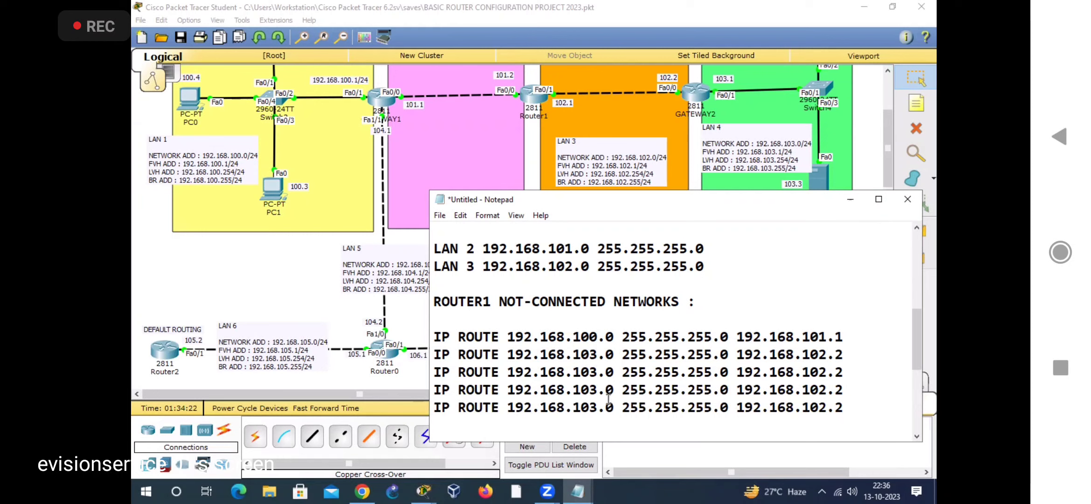
Step: Change the destination networks of ROUTER1's three copied routes to 192.168.104.0, 192.168.105.0 and 192.168.106.0
key(BackSpace)
text(4)
drag(664, 199, 694, 237)
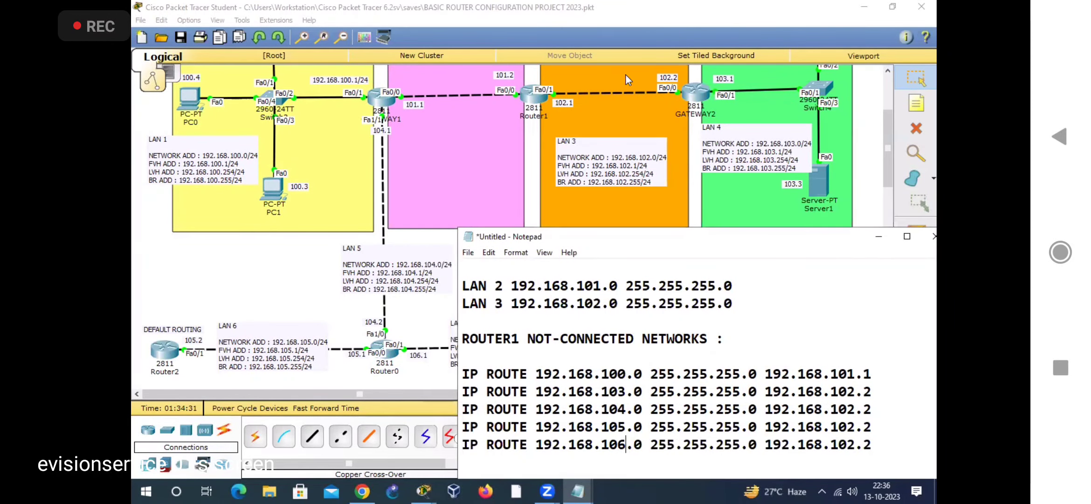
Step: Examine LANs 5, 6 and 7 as destinations in the topology and trace the next hop from Router1 to GATEWAY1's interface
drag(578, 236, 704, 274)
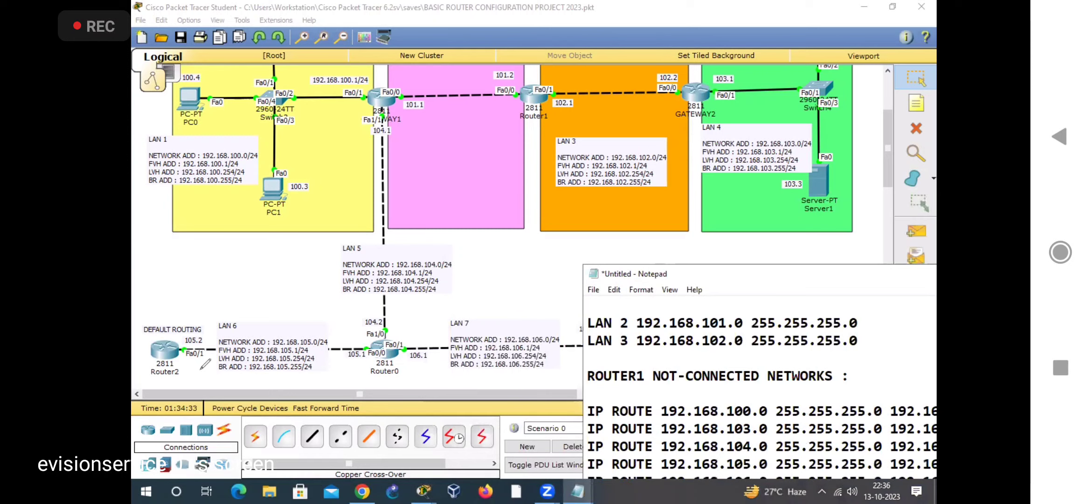
drag(313, 261, 321, 286)
drag(313, 260, 321, 285)
drag(327, 252, 329, 270)
drag(329, 243, 343, 268)
drag(333, 265, 349, 245)
drag(234, 299, 246, 323)
drag(256, 295, 265, 310)
drag(267, 278, 259, 319)
drag(272, 298, 284, 284)
mouse_move(466, 304)
mouse_down()
mouse_move(471, 323)
mouse_move(493, 321)
mouse_up()
drag(495, 278, 500, 312)
mouse_move(536, 91)
mouse_down()
mouse_move(420, 78)
mouse_move(404, 85)
mouse_move(404, 116)
mouse_up()
click(398, 74)
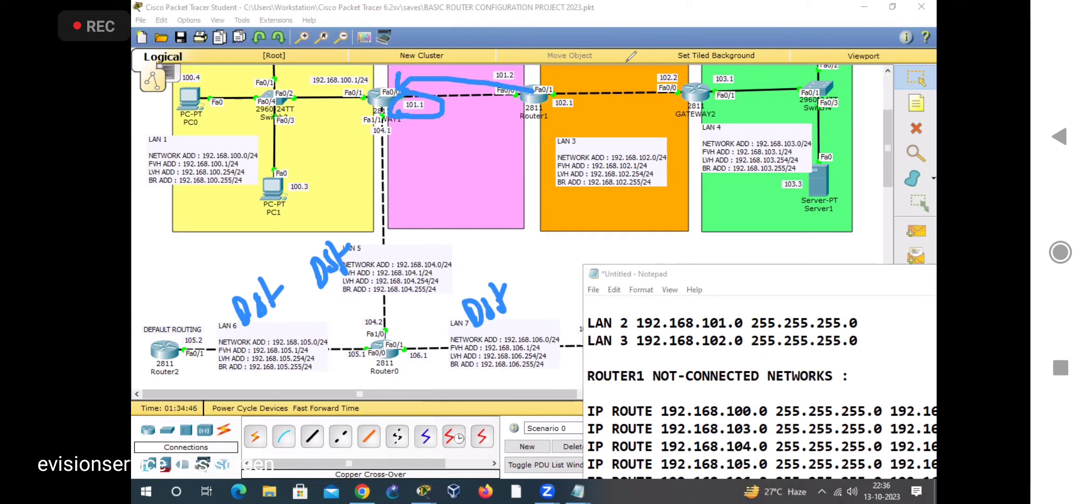
click(674, 48)
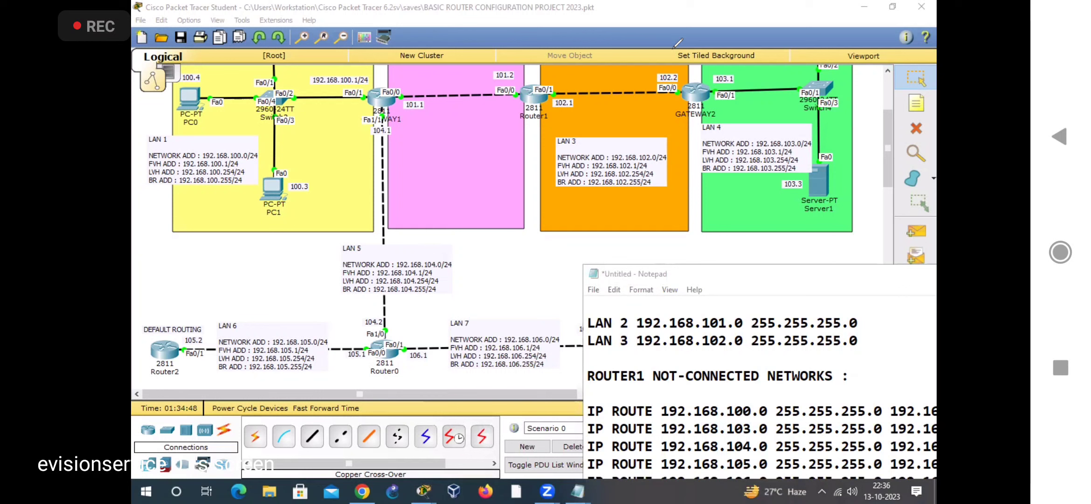
Step: Set the next hop of ROUTER1's routes to 192.168.104.0, 192.168.105.0 and 192.168.106.0 to 192.168.101.1
drag(735, 277, 432, 135)
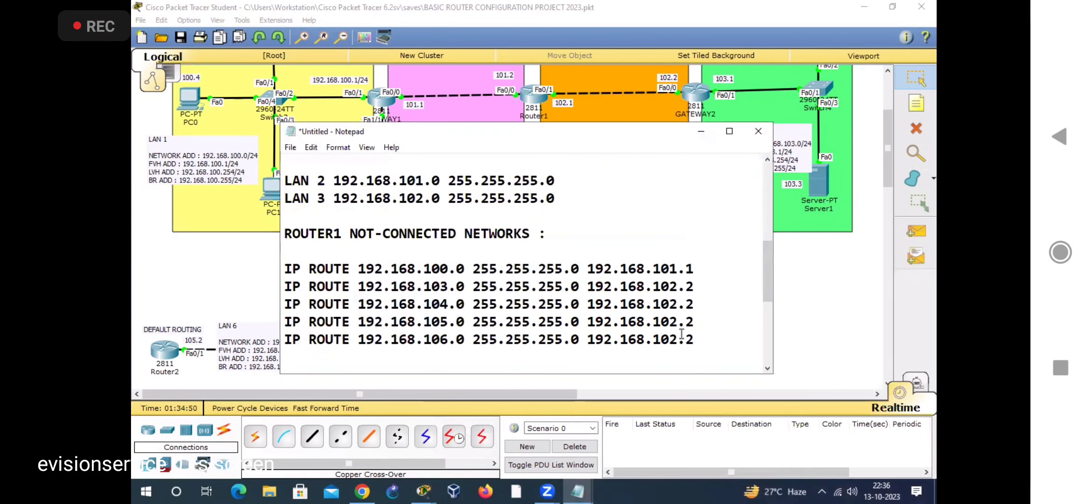
click(677, 304)
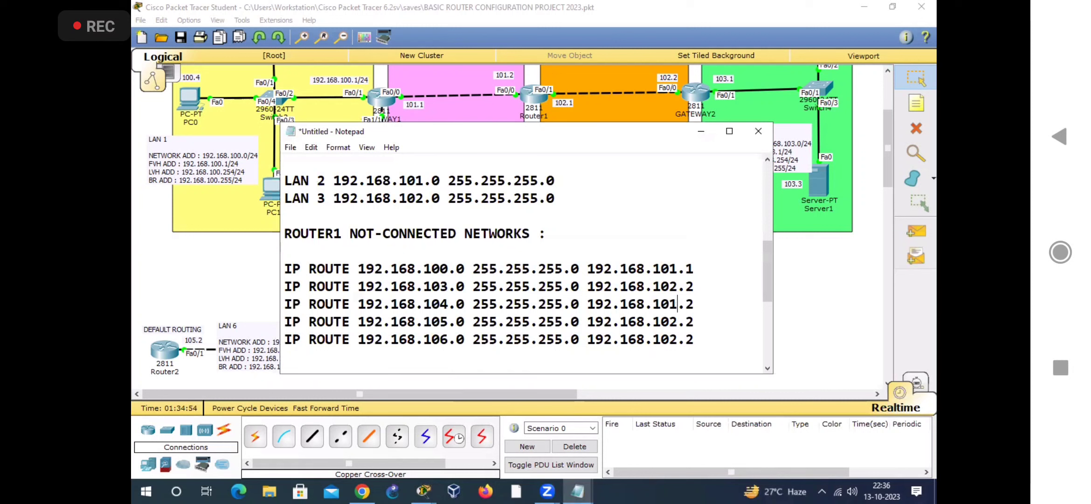
key(Down)
key(BackSpace)
text(1)
key(Left)
key(Left)
key(BackSpace)
text(1)
key(Up)
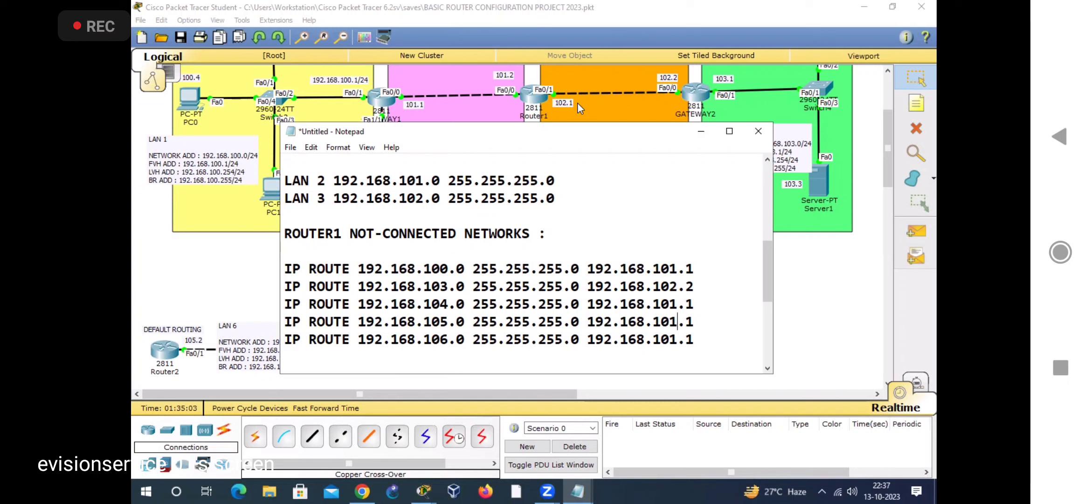
Step: Review GATEWAY2's connected LANs and its existing not-connected network routes in the Notepad file
drag(633, 144, 641, 168)
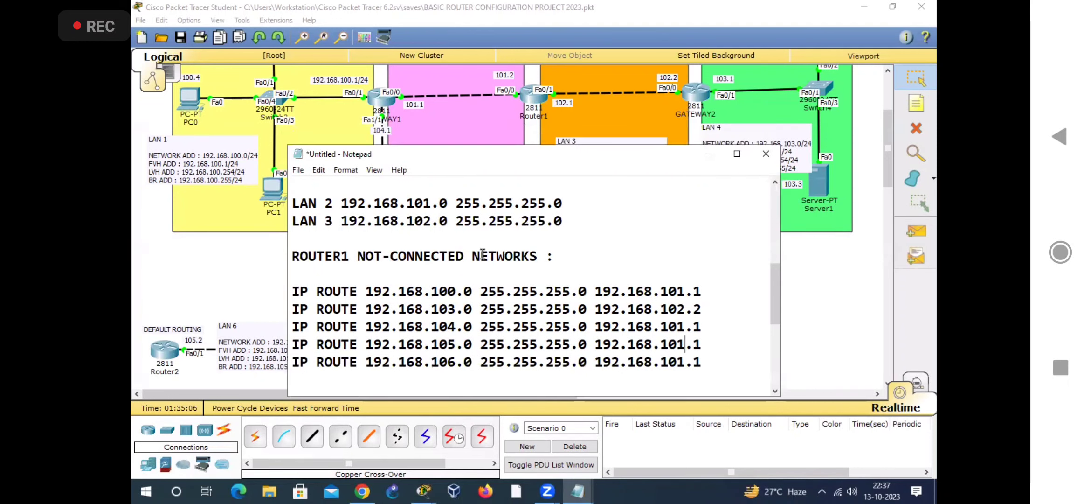
scroll(483, 252, down, 4)
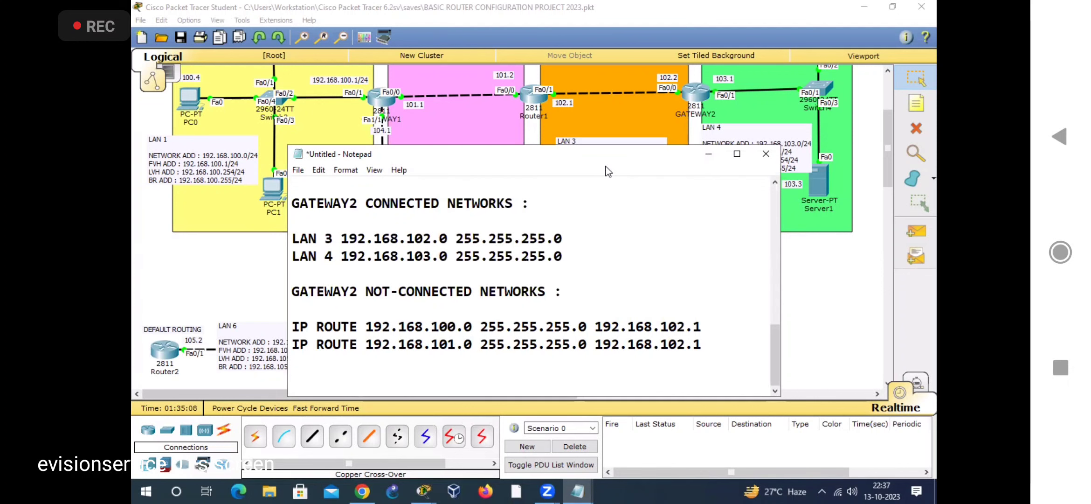
drag(606, 163, 727, 146)
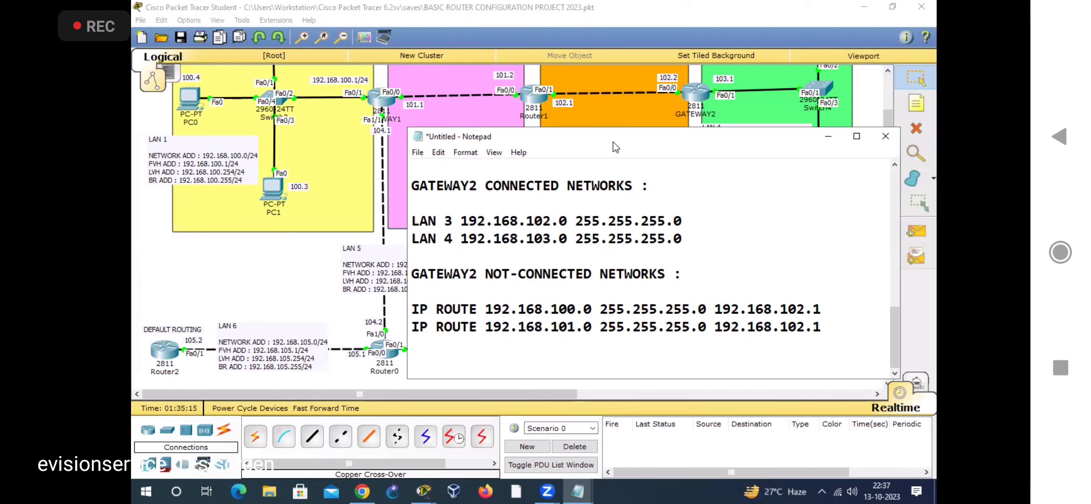
drag(616, 146, 646, 141)
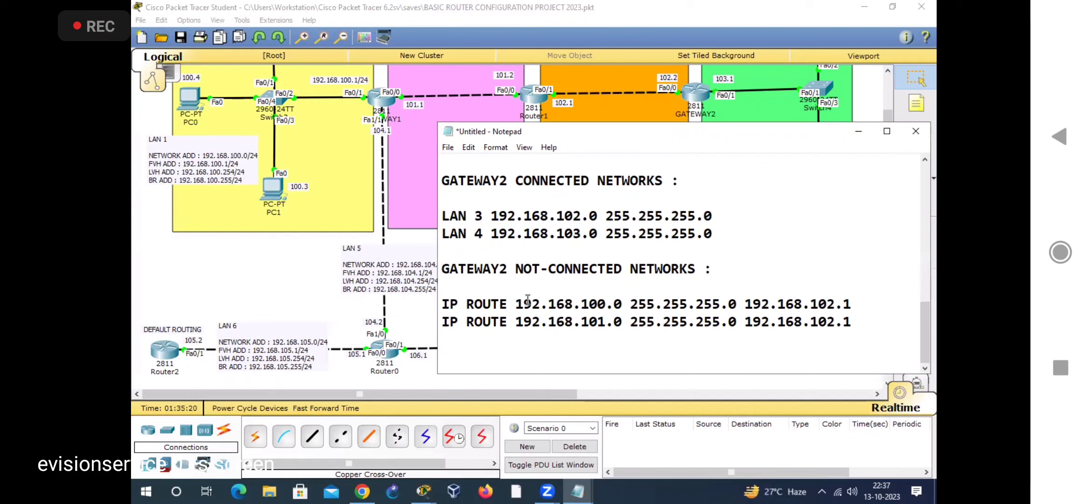
drag(516, 304, 615, 303)
drag(516, 322, 621, 321)
click(641, 339)
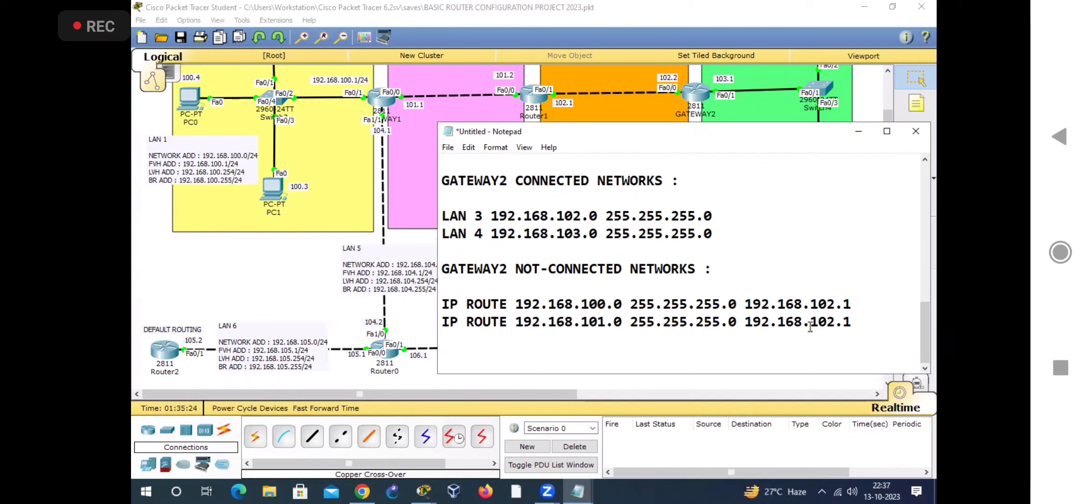
Step: Add three copies of the line "IP ROUTE 192.168.101.0 255.255.255.0 192.168.102.1" below the original in GATEWAY2's not-connected networks
drag(446, 322, 854, 322)
key(ctrl+c)
click(855, 323)
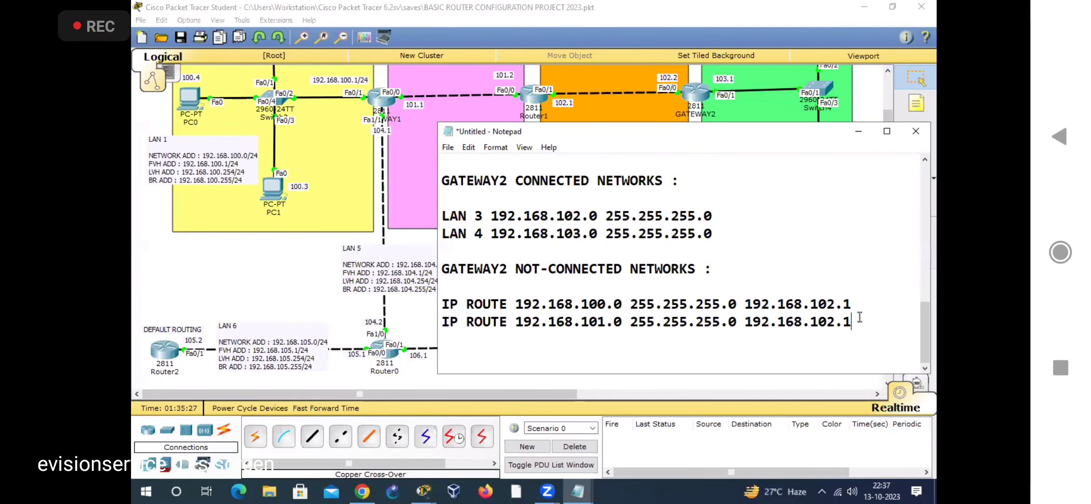
key(Return)
key(ctrl+v)
key(Return)
key(ctrl+v)
key(Return)
key(ctrl+v)
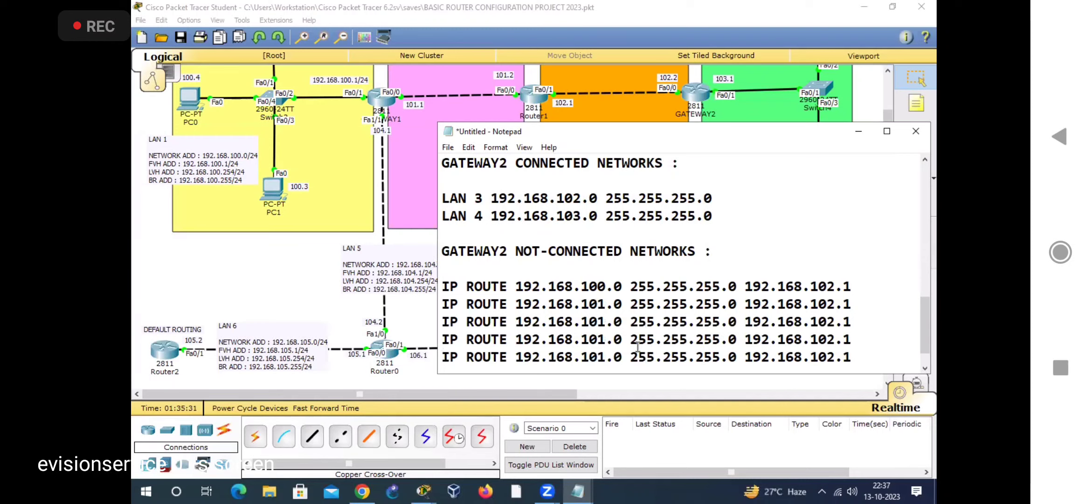
Step: Change the destination networks of GATEWAY2's three copied routes to 192.168.104.0, 192.168.105.0 and 192.168.106.0, and check their next hops
key(BackSpace)
text(4)
key(Down)
key(BackSpace)
text(5)
key(BackSpace)
text(6)
drag(851, 321, 810, 321)
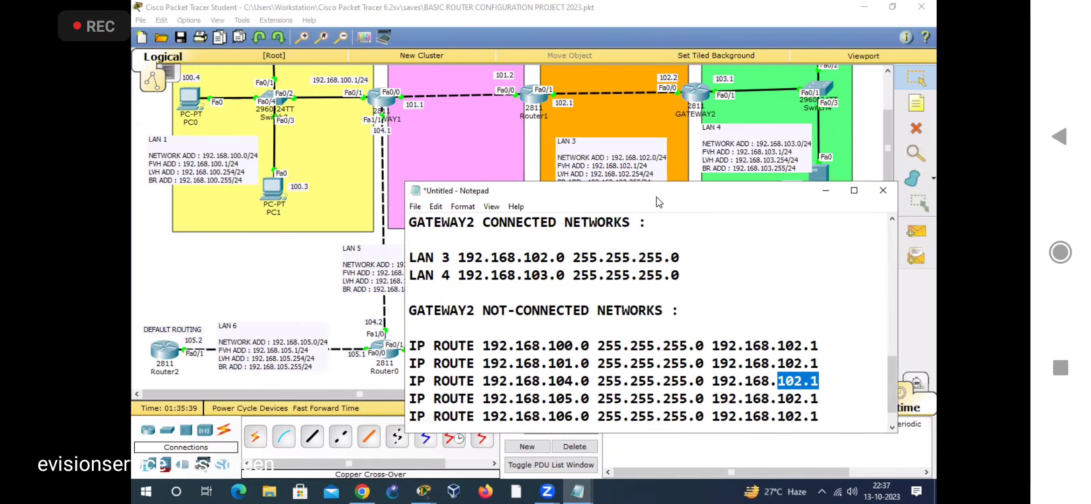
drag(657, 191, 650, 168)
drag(814, 392, 771, 374)
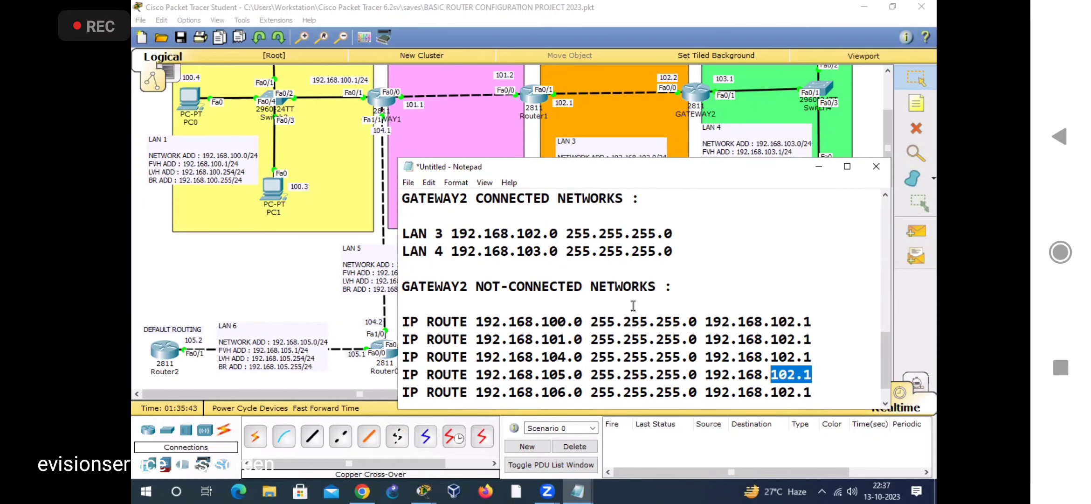
Step: Copy the heading "GATEWAY2 NOT-CONNECTED NETWORKS :" to a new line below GATEWAY2's routes
scroll(633, 305, down, 1)
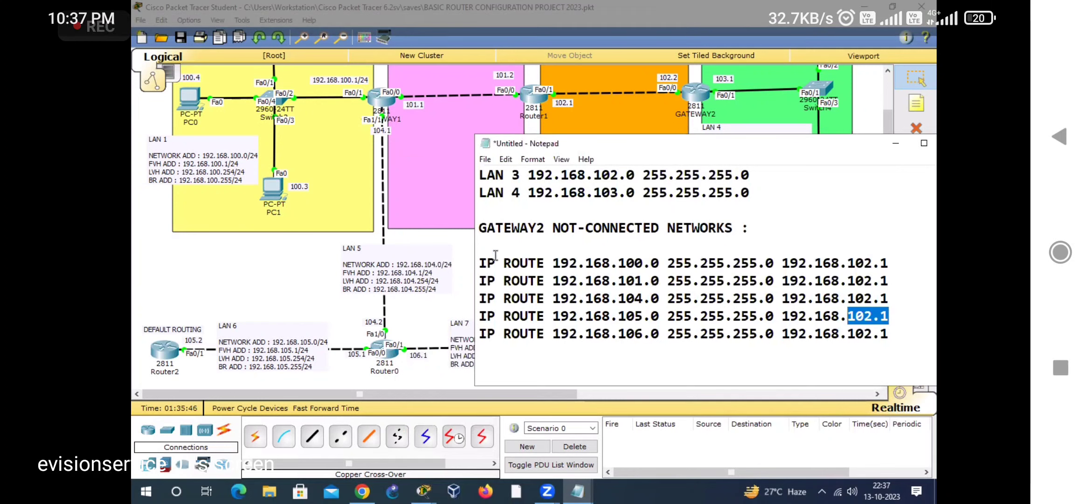
drag(480, 228, 743, 228)
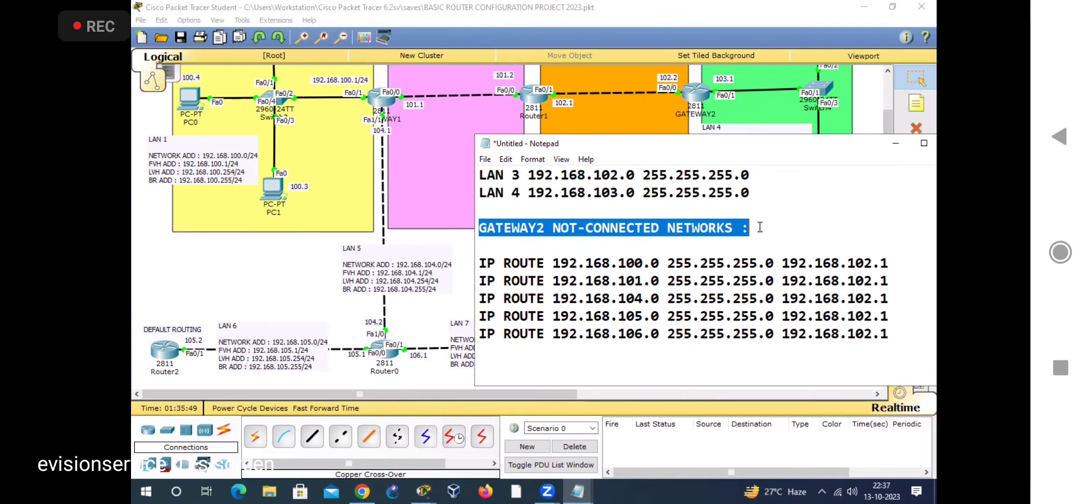
click(534, 367)
key(Return)
key(Return)
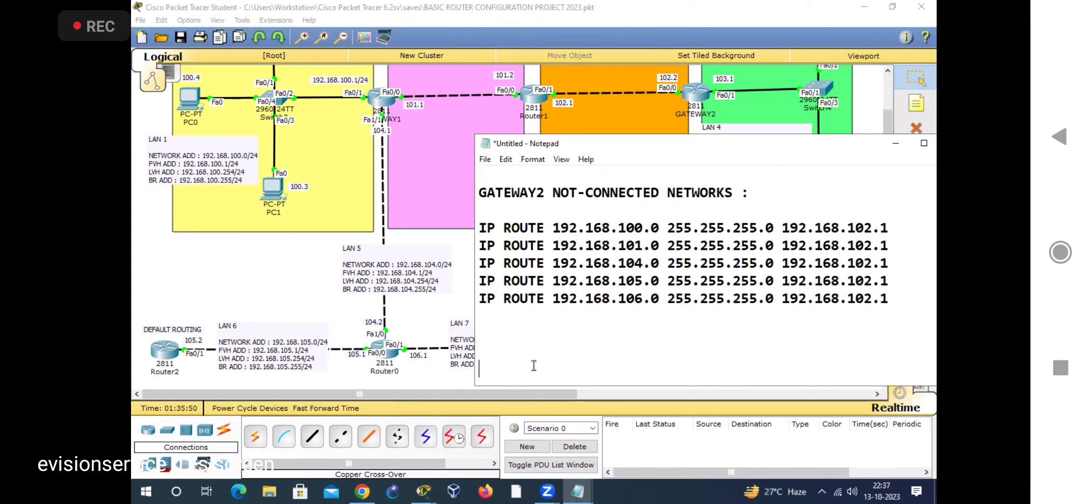
text(GATEWAY2 NOT-CONNECTED NETWORKS :)
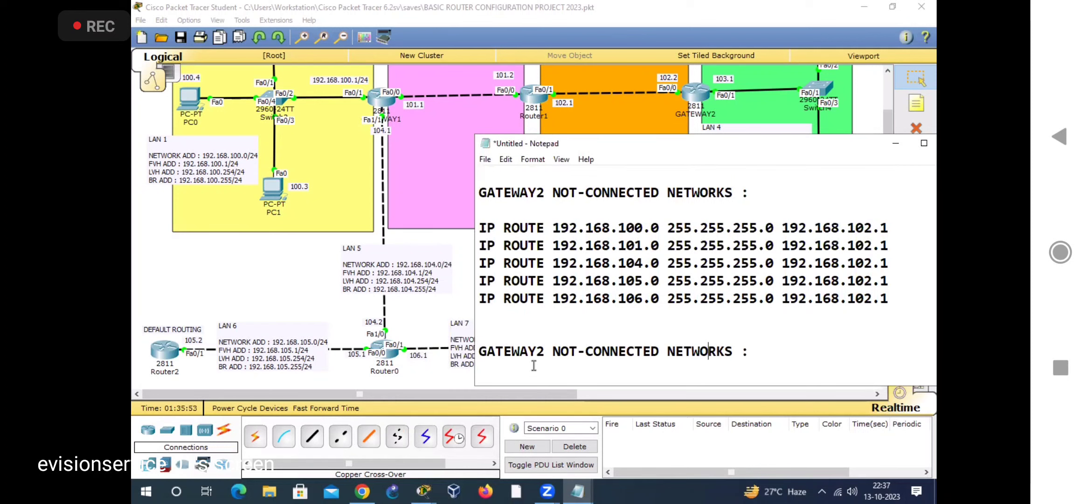
Step: Change the copied heading to "ROUTER0 CONNECTED NETWORKS :"
key(Left)
key(Left)
key(Left)
key(Left)
key(Left)
key(Left)
key(BackSpace)
key(BackSpace)
key(BackSpace)
key(BackSpace)
key(BackSpace)
key(BackSpace)
key(BackSpace)
key(BackSpace)
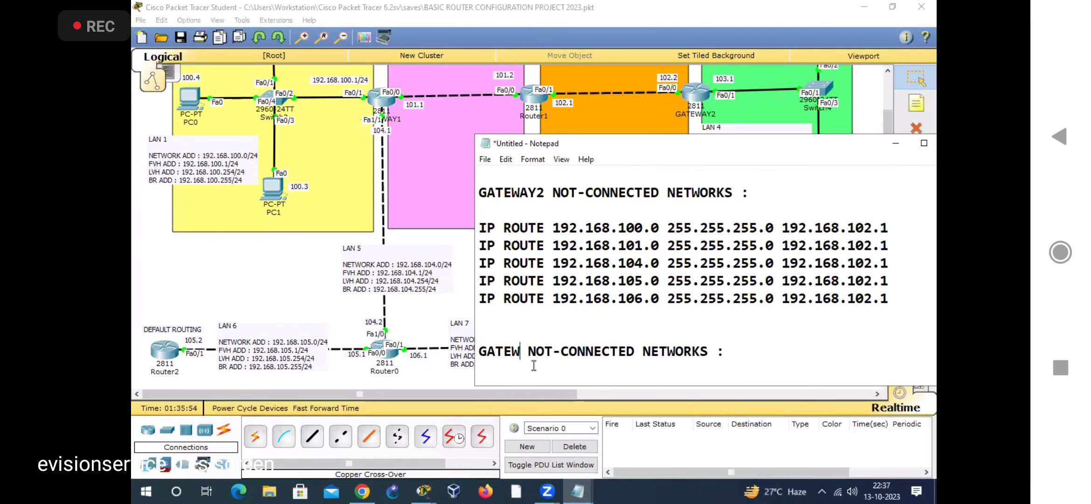
text(RPUTE)
key(BackSpace)
key(BackSpace)
key(BackSpace)
key(BackSpace)
text(OUTER)
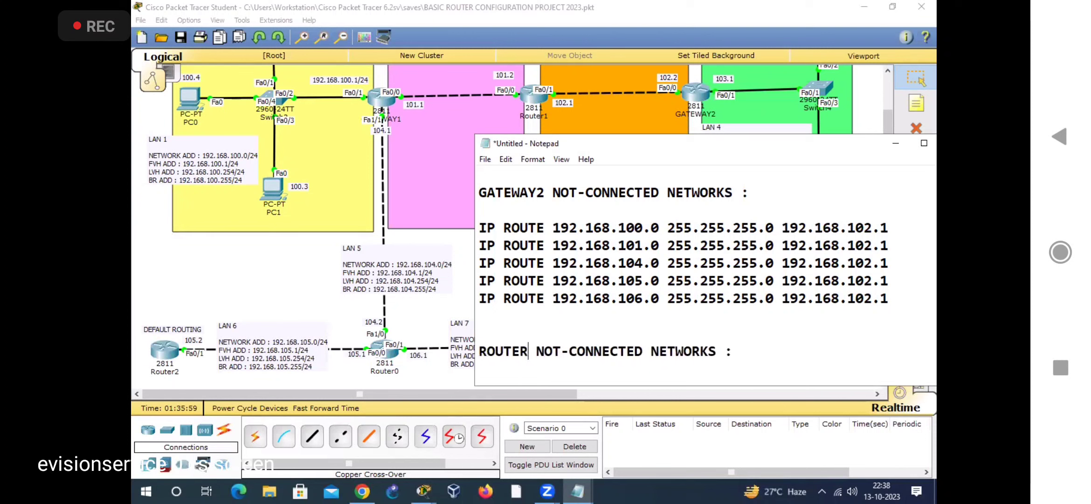
text(0)
key(Right)
key(Right)
key(Right)
key(Right)
key(Right)
key(BackSpace)
key(BackSpace)
key(BackSpace)
key(BackSpace)
Step: List LAN 5, LAN 6 and LAN 7 on separate lines under ROUTER0's connected networks heading
key(Down)
key(Down)
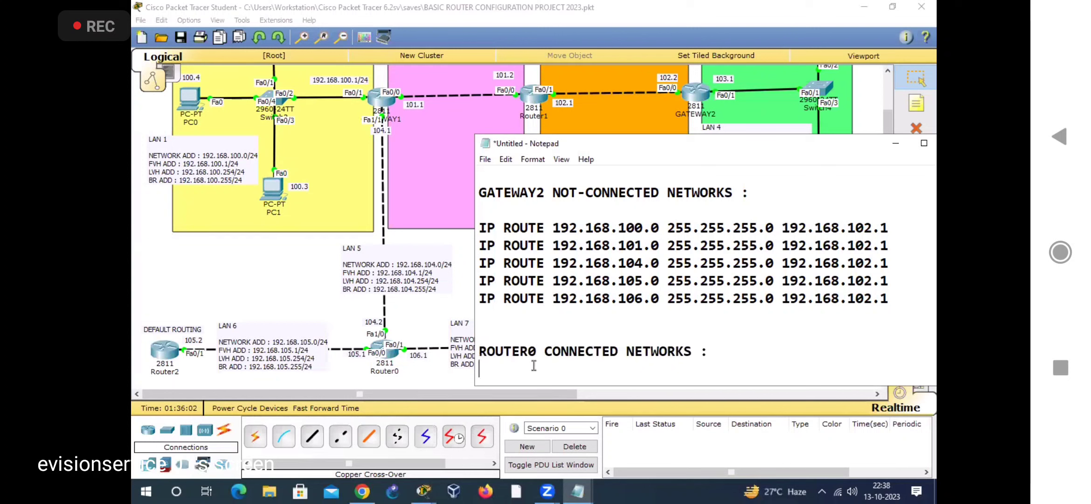
text(LAN 5)
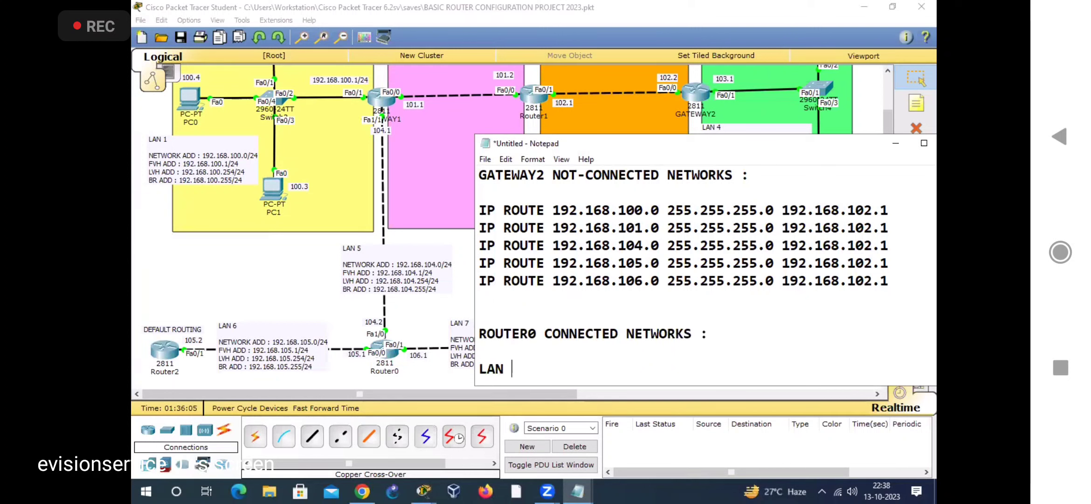
key(Return)
text(LAN )
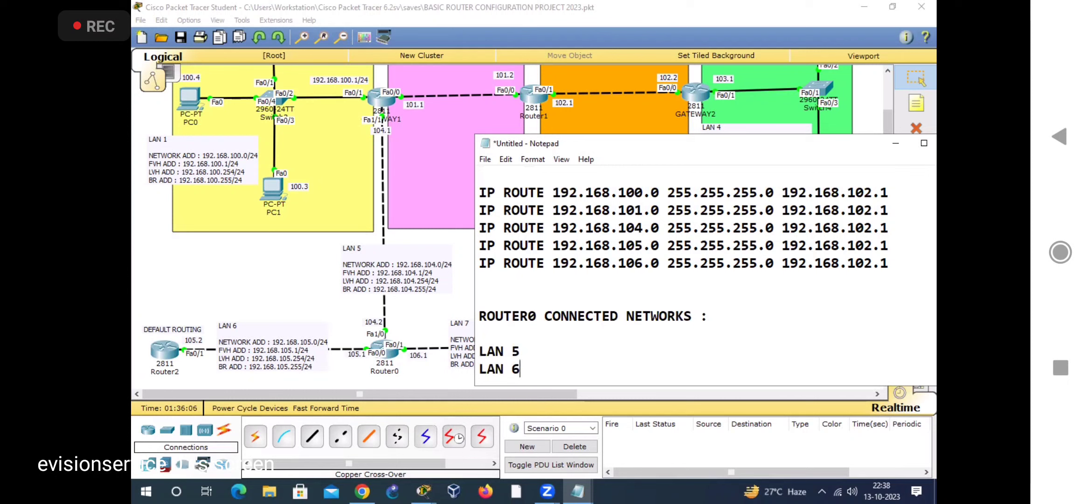
text(6)
key(Return)
text(LAN 7)
Step: Add 192.168.104.0, 192.168.105.0 and 192.168.106.0 to the LAN 5, 6 and 7 lines respectively, each with mask 255.255.255.0
key(Up)
key(Up)
text(192.168.10)
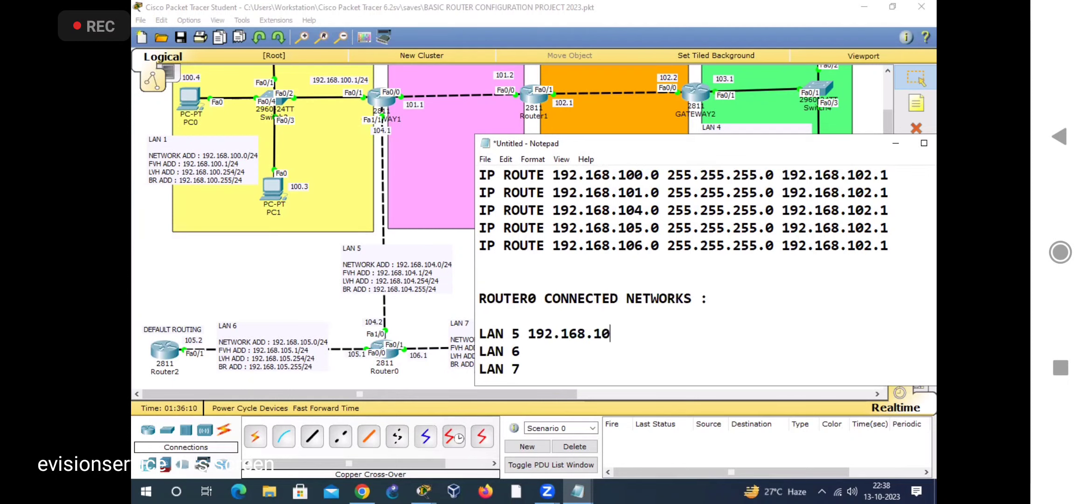
text(4.0 255.255.255.0)
key(Down)
text(192.168.106)
key(BackSpace)
text(5.0 255.255.255.0)
key(Down)
text(192.168.106.0 255.255.255.0)
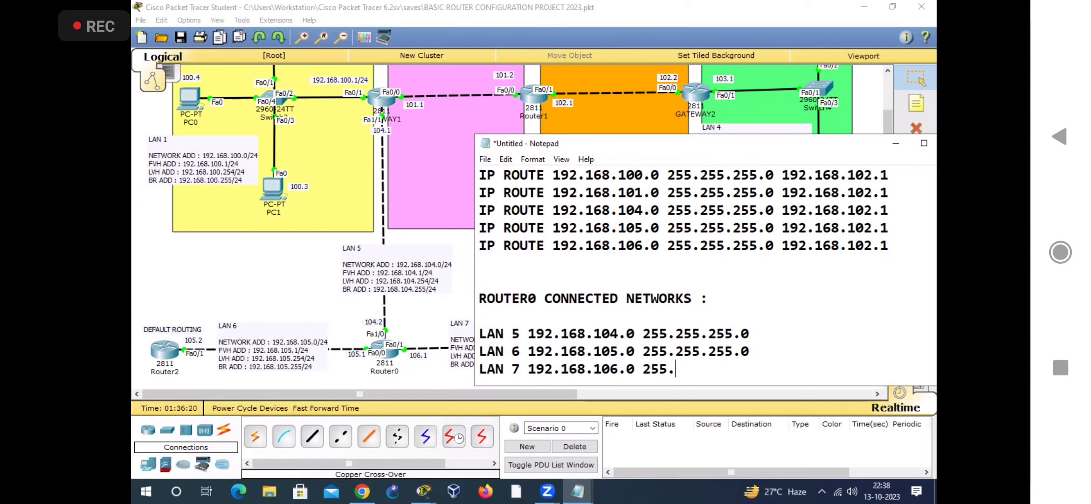
Step: Add the heading "ROUTER0 NOT-CONNECTED NETWORKS :" below ROUTER0's connected LAN list
key(Return)
key(Return)
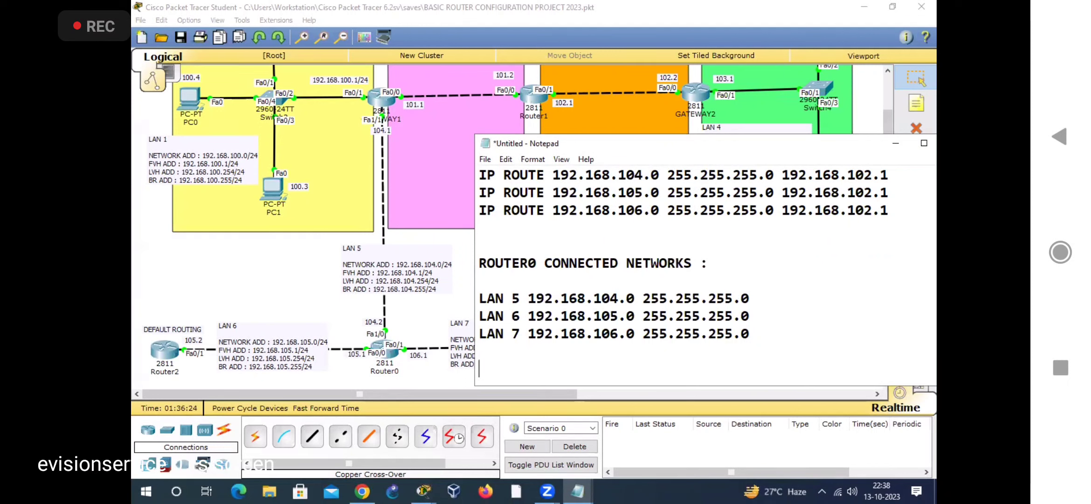
text(ROUTER-0 NOT-CONNE)
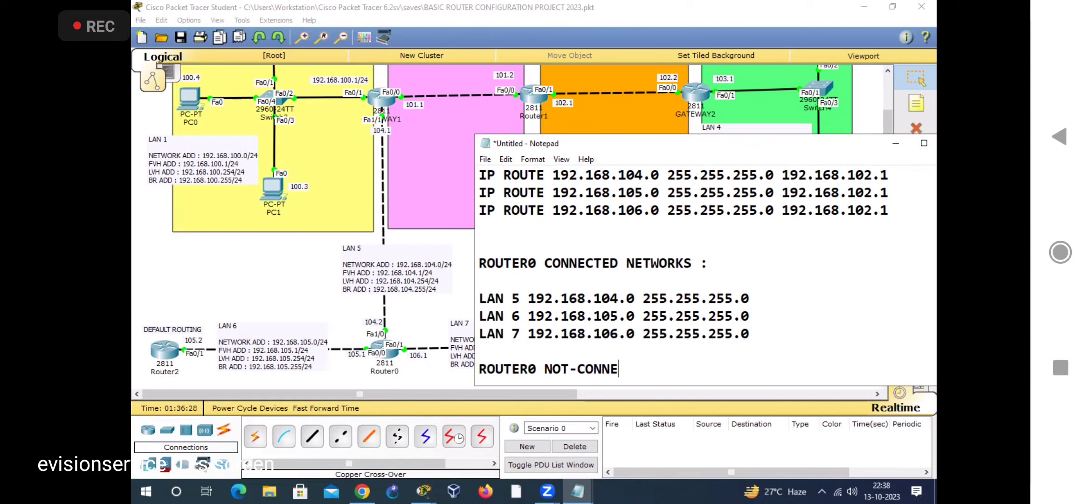
text(CTED NETWORKS )
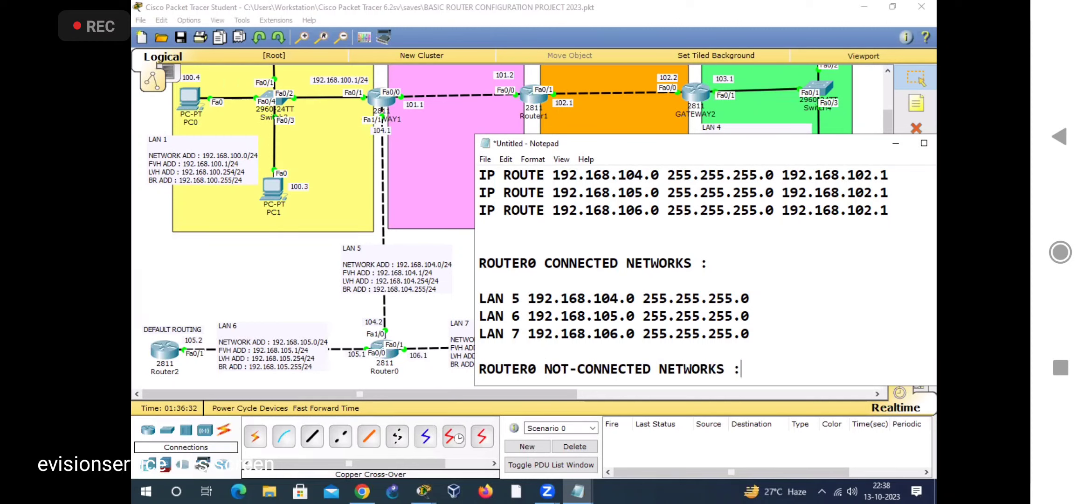
text(:)
Step: Copy GATEWAY2's last four IP ROUTE lines to below the ROUTER0 not-connected networks heading
scroll(532, 363, up, 2)
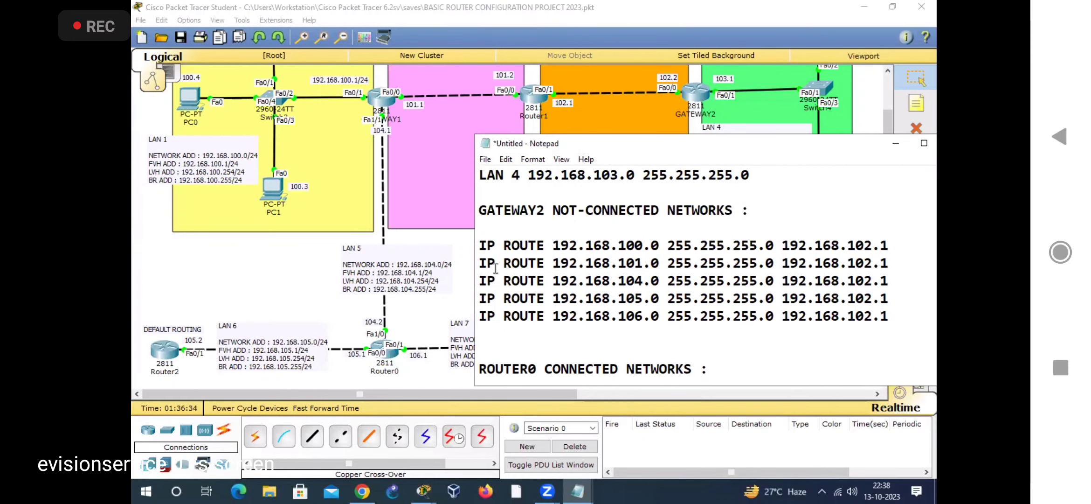
drag(479, 255, 893, 316)
key(ctrl+c)
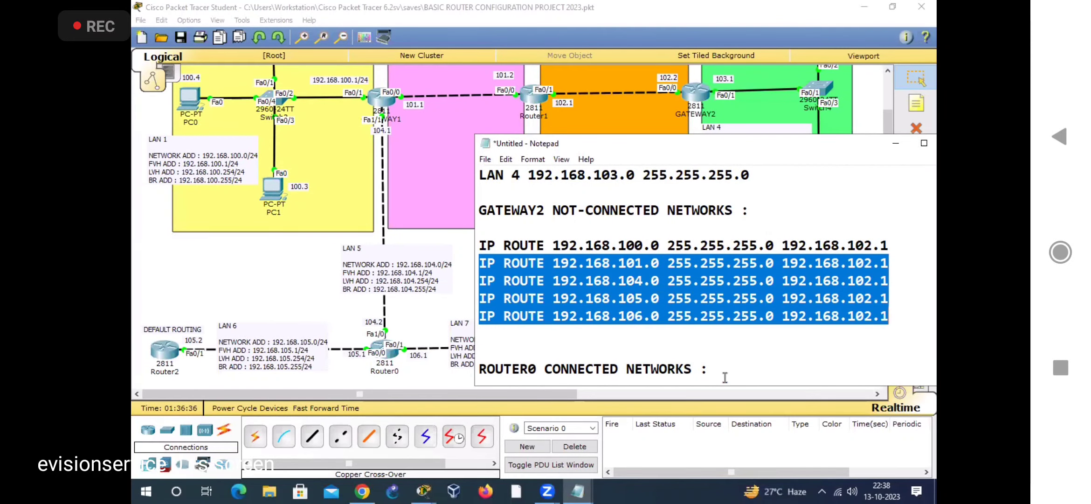
scroll(721, 360, down, 2)
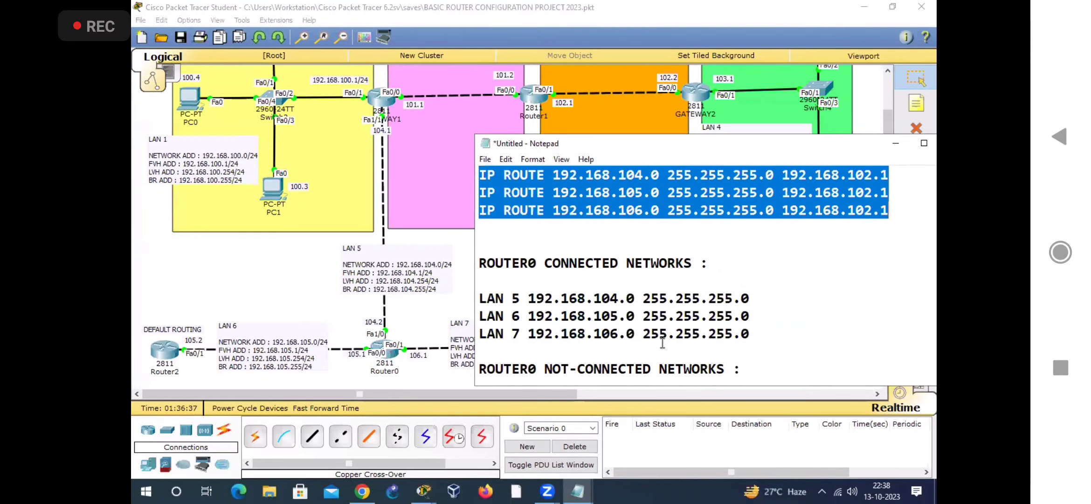
click(818, 373)
key(Return)
key(Return)
key(ctrl+v)
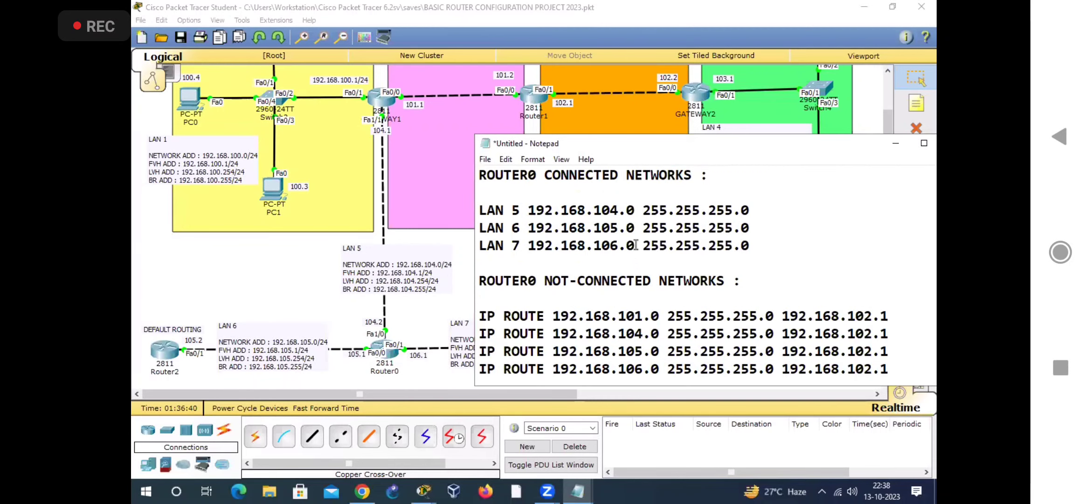
Step: Change the destination networks of ROUTER0's four copied routes to 192.168.100.0, 192.168.101.0, 192.168.102.0 and 192.168.103.0
click(642, 335)
click(644, 316)
key(BackSpace)
text(0)
key(Down)
key(BackSpace)
text(1)
key(Down)
key(BackSpace)
text(2)
key(Down)
key(BackSpace)
text(3)
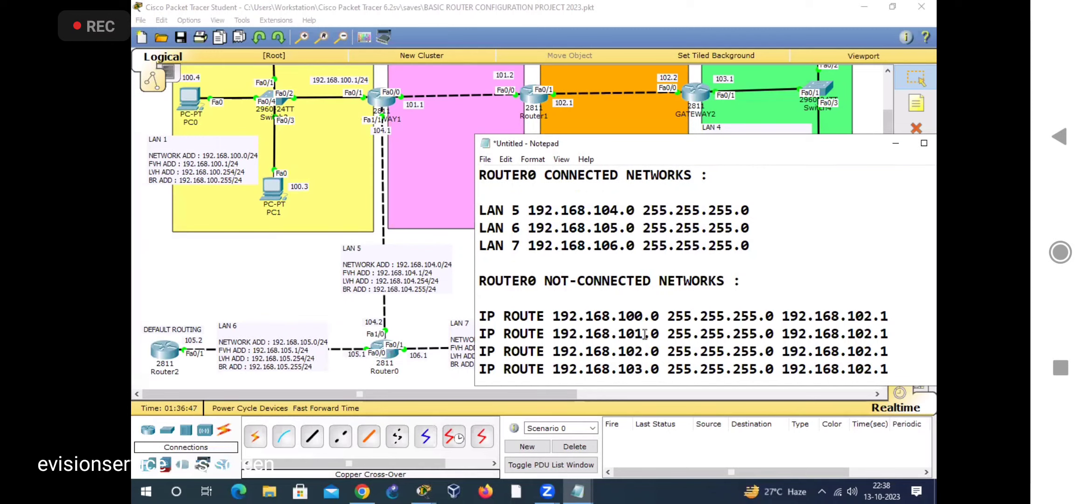
Step: Change the next-hop address of ROUTER0's four not-connected routes in Notepad to 192.168.104.1
drag(656, 148, 476, 201)
drag(436, 371, 481, 365)
drag(520, 203, 697, 200)
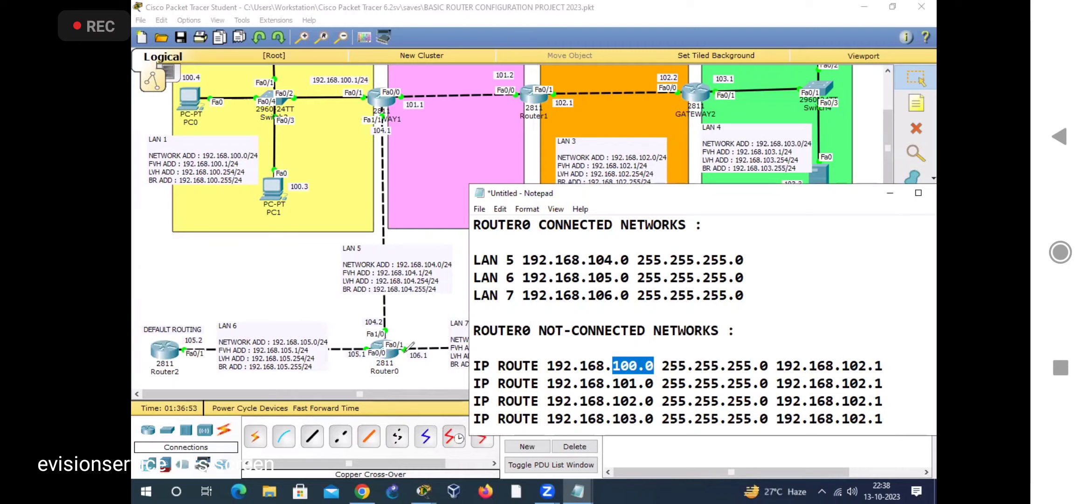
drag(374, 184, 400, 195)
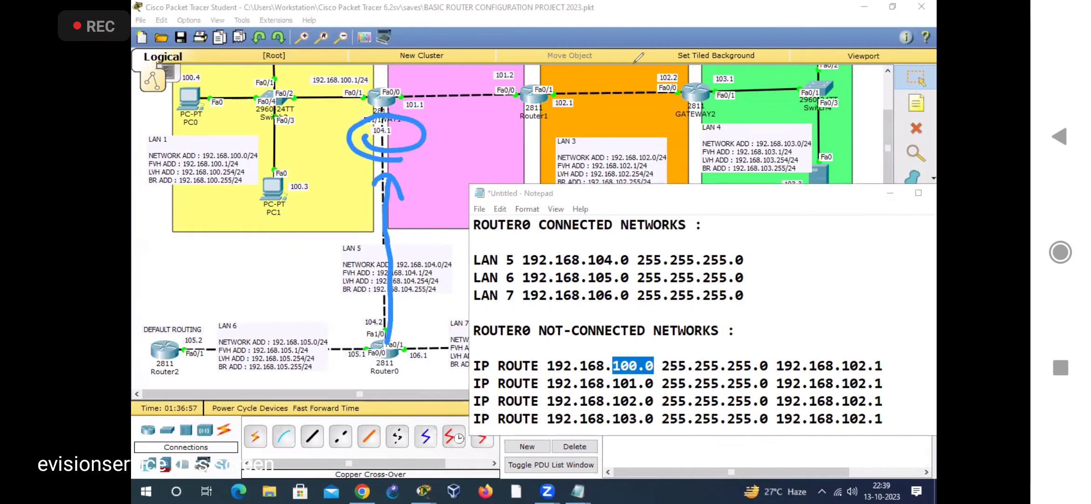
click(870, 365)
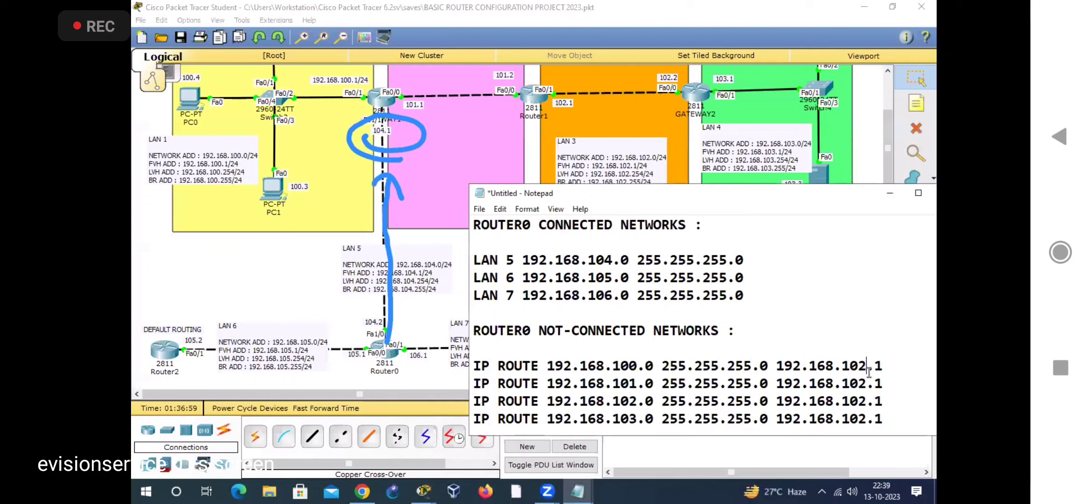
key(BackSpace)
text(4)
key(Down)
key(BackSpace)
text(4)
key(Down)
key(BackSpace)
text(4)
key(Down)
text(4)
key(Left)
key(BackSpace)
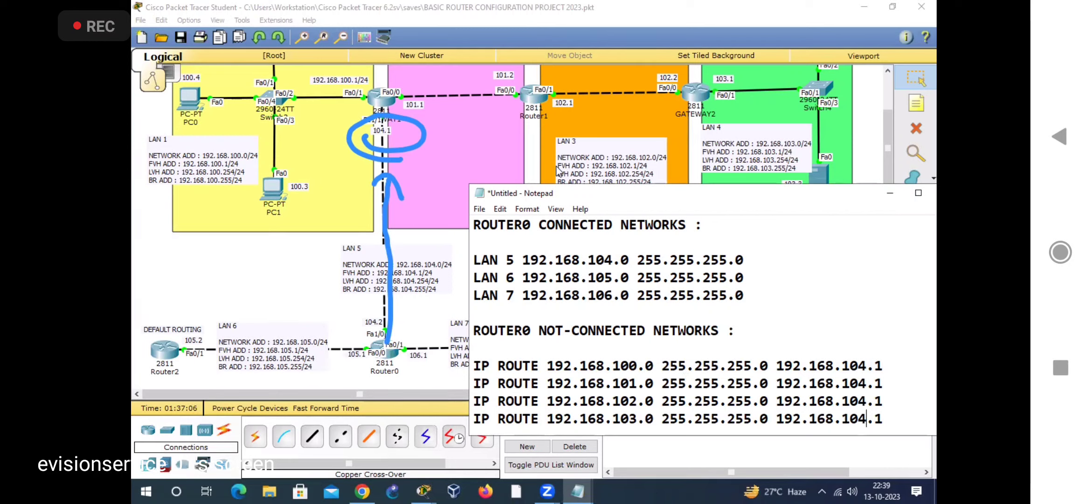
Step: Copy the four IP ROUTE lines under GATEWAY1's not-connected networks heading in Notepad
drag(668, 192, 625, 142)
scroll(599, 353, up, 10)
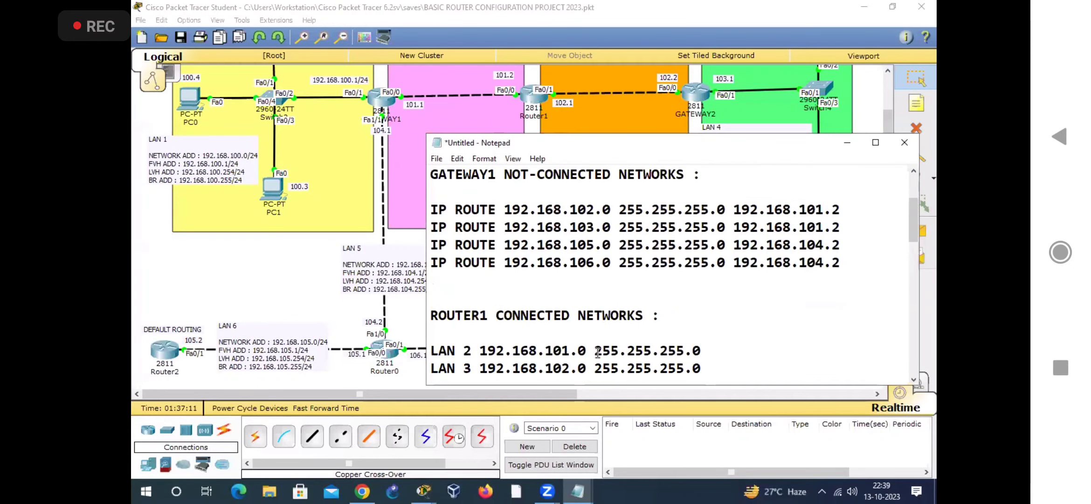
scroll(402, 304, down, 2)
scroll(473, 291, down, 1)
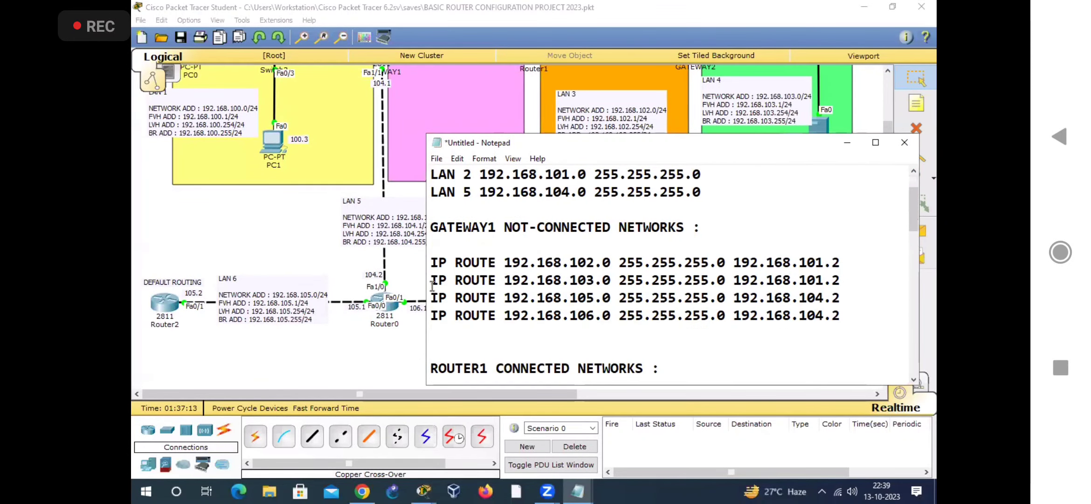
drag(432, 259, 820, 329)
right_click(674, 295)
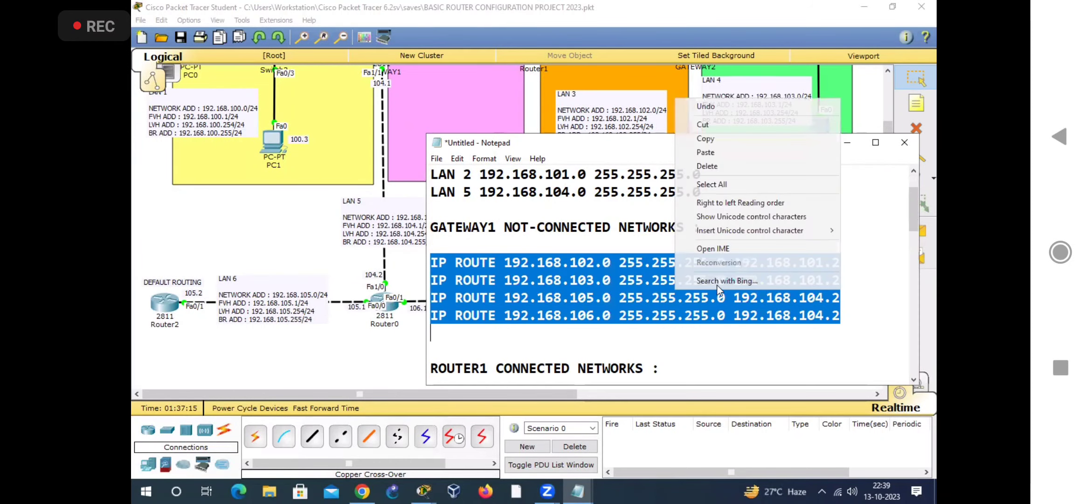
click(706, 138)
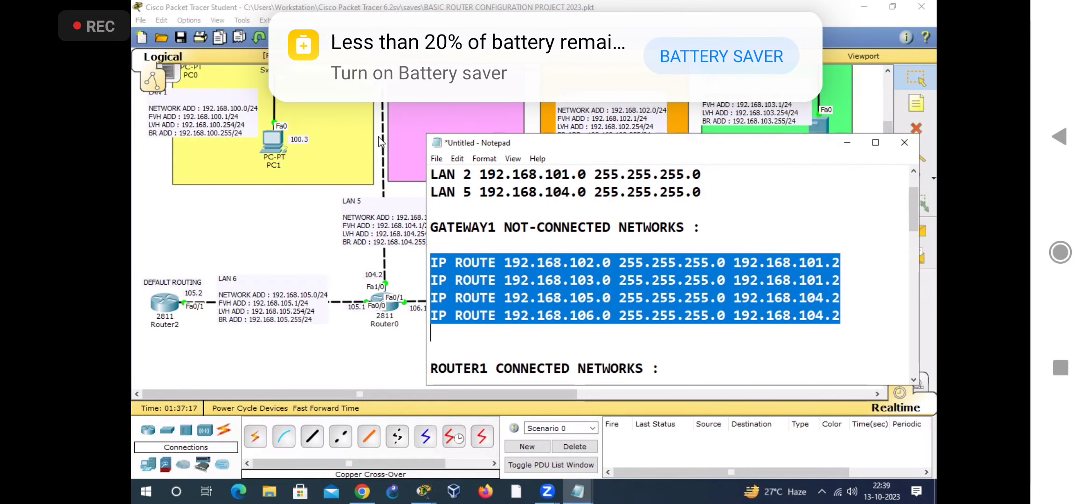
Step: Switch to Packet Tracer, paste the four copied static routes into GATEWAY1's CLI in configuration mode, and close the router window
scroll(368, 159, up, 2)
click(385, 108)
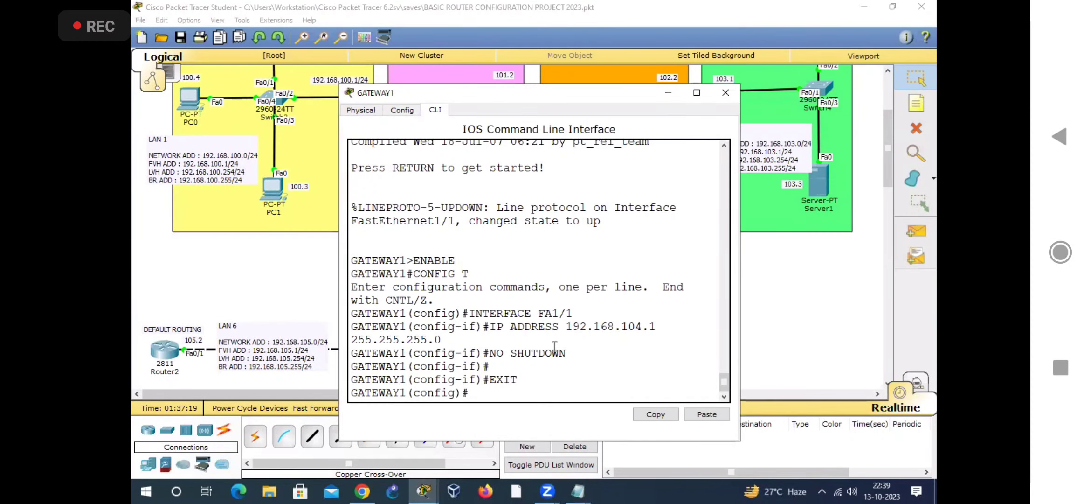
right_click(531, 350)
click(552, 375)
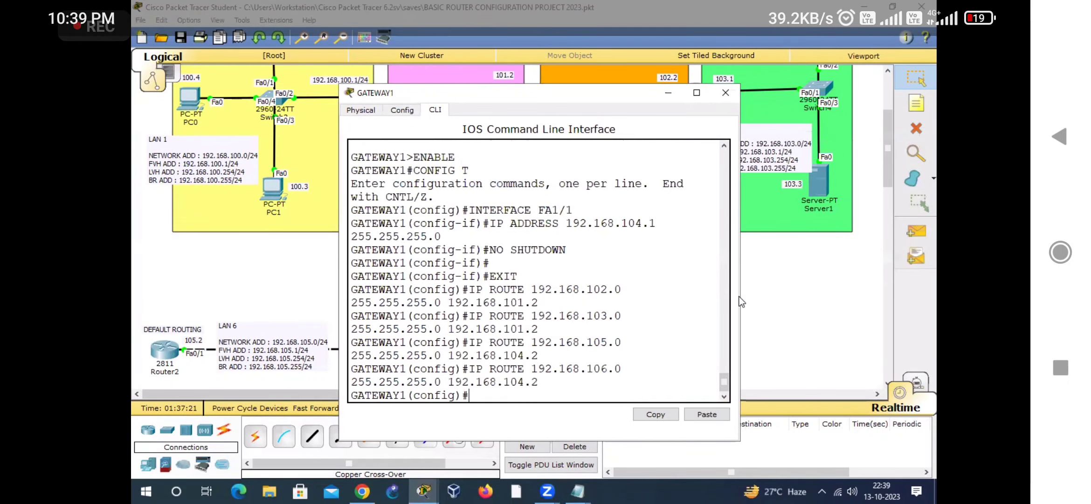
drag(742, 291, 918, 291)
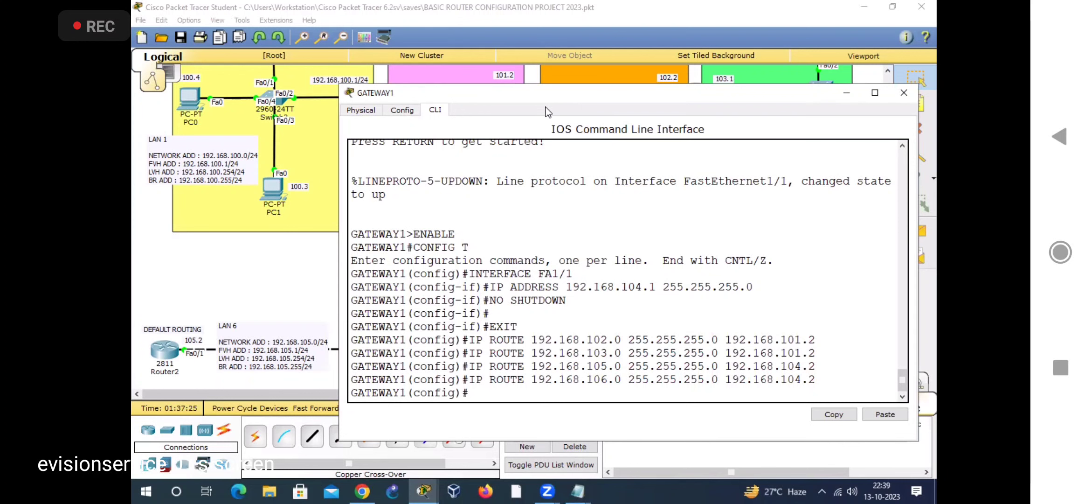
drag(546, 94, 478, 124)
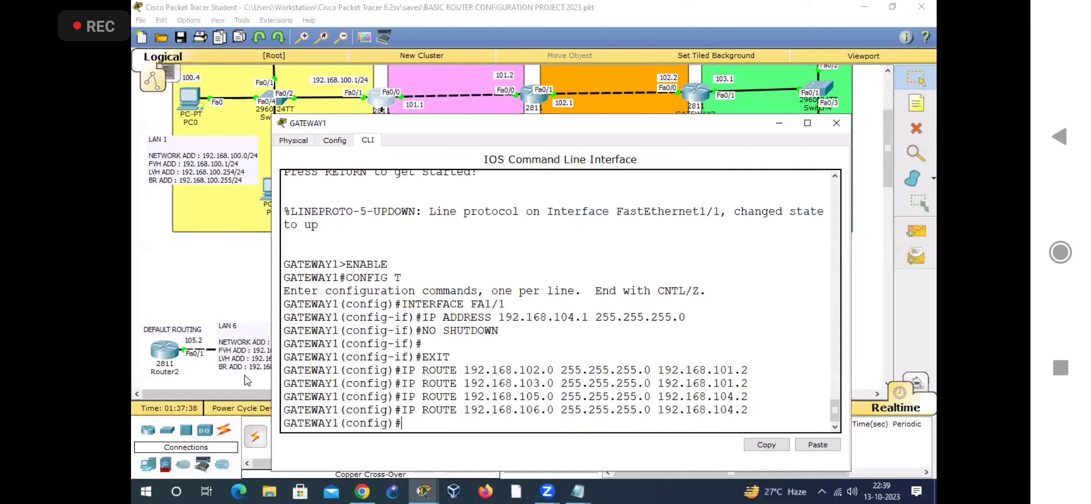
click(838, 123)
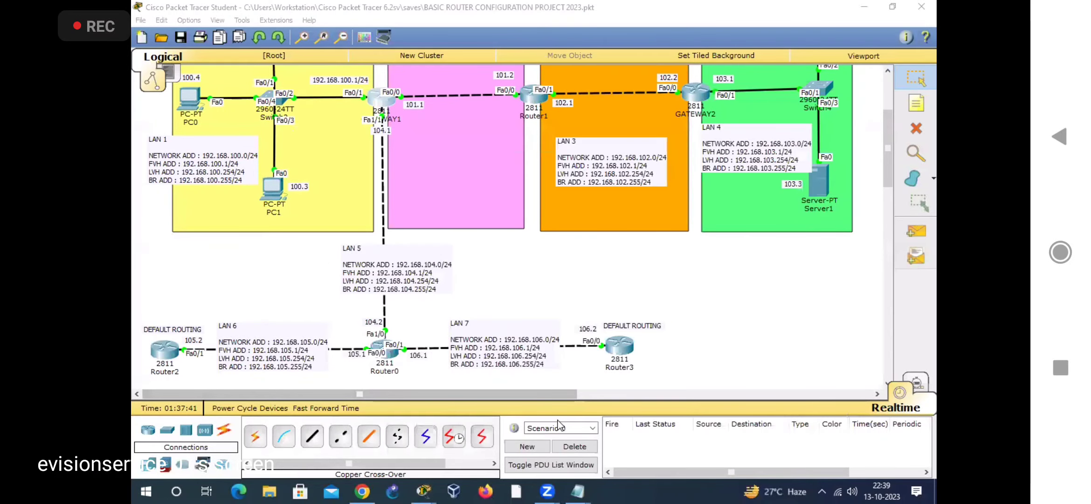
Step: Switch to Notepad and copy the five IP ROUTE lines under ROUTER1's not-connected networks heading
mouse_move(578, 492)
click(682, 429)
scroll(619, 279, down, 1)
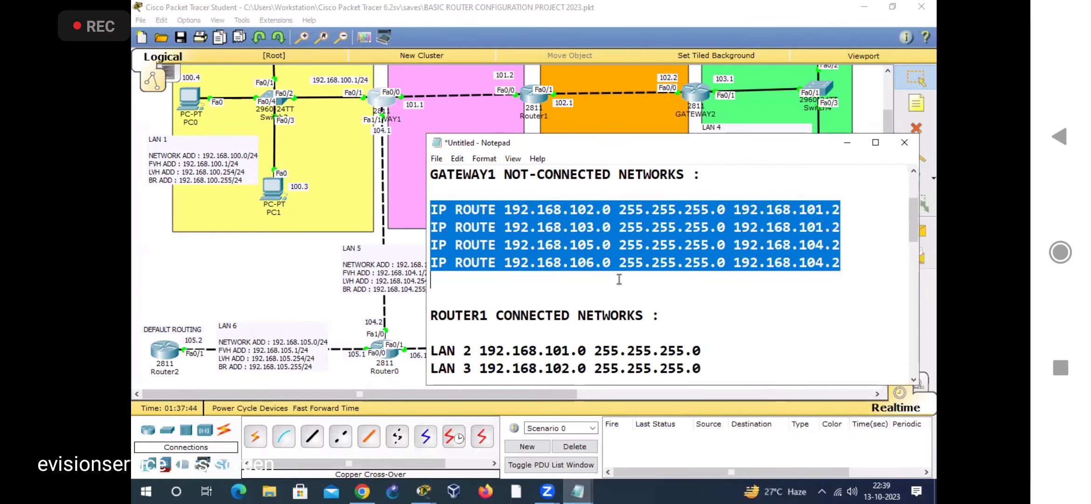
scroll(620, 279, down, 3)
drag(430, 280, 835, 348)
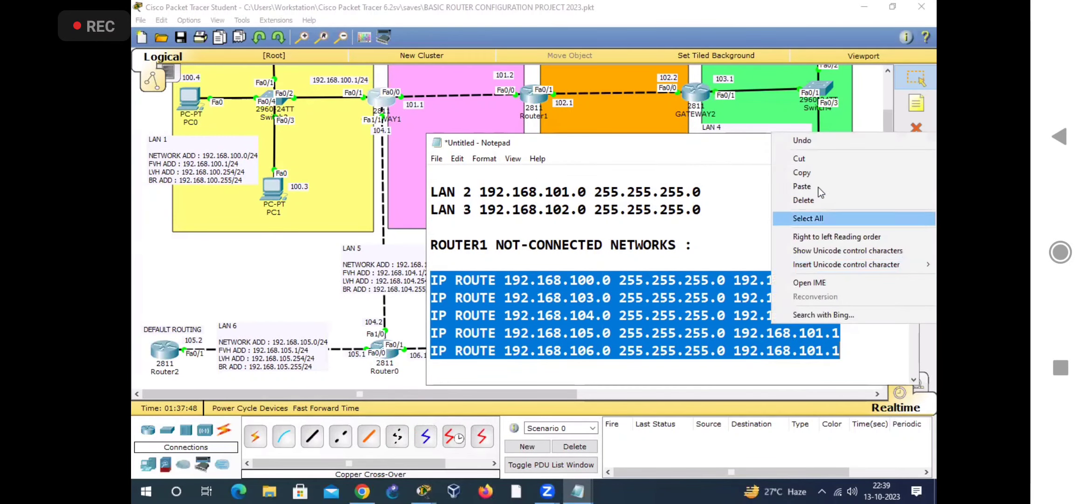
click(814, 173)
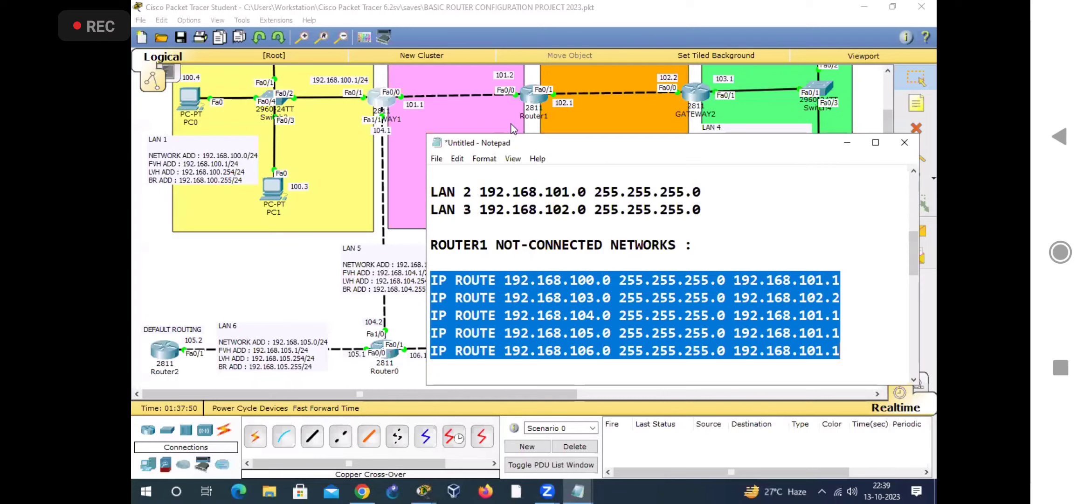
Step: Open Router1's CLI in Packet Tracer and enter global configuration mode with ENABLE and CONFIG T
click(534, 103)
drag(551, 92, 632, 53)
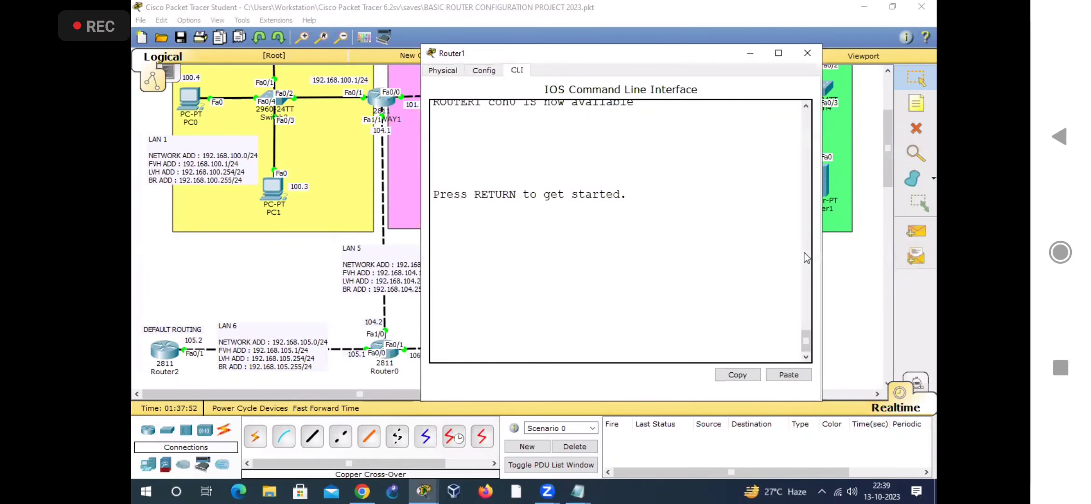
drag(822, 241, 915, 242)
click(783, 296)
key(Return)
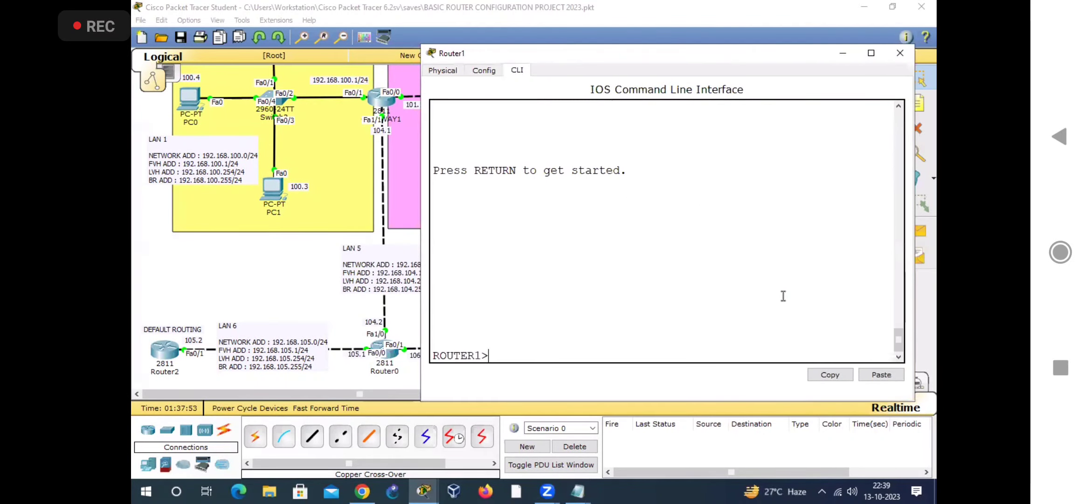
text(ENABLE)
key(Return)
text(CONFIG T)
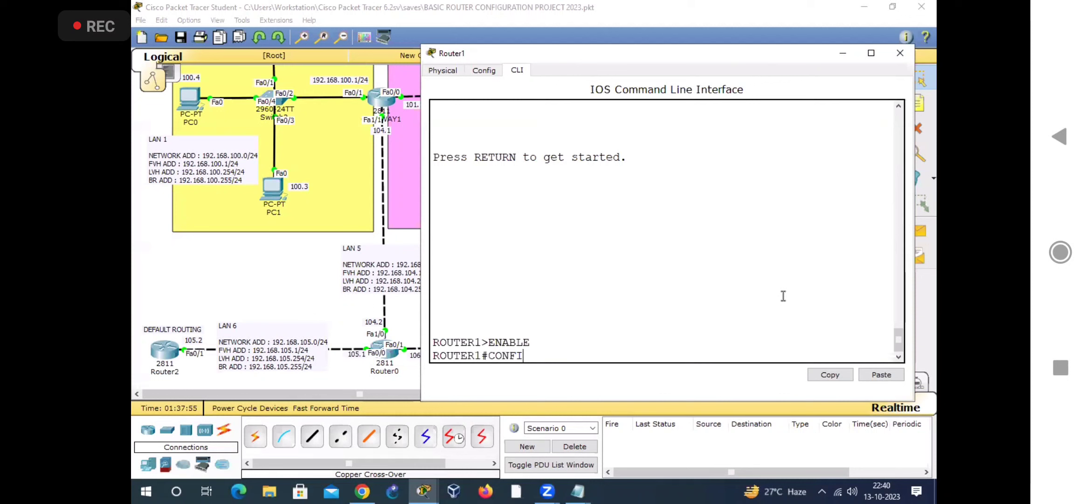
key(Return)
Step: Paste and run the five copied static routes in Router1's CLI and close the router window
right_click(621, 313)
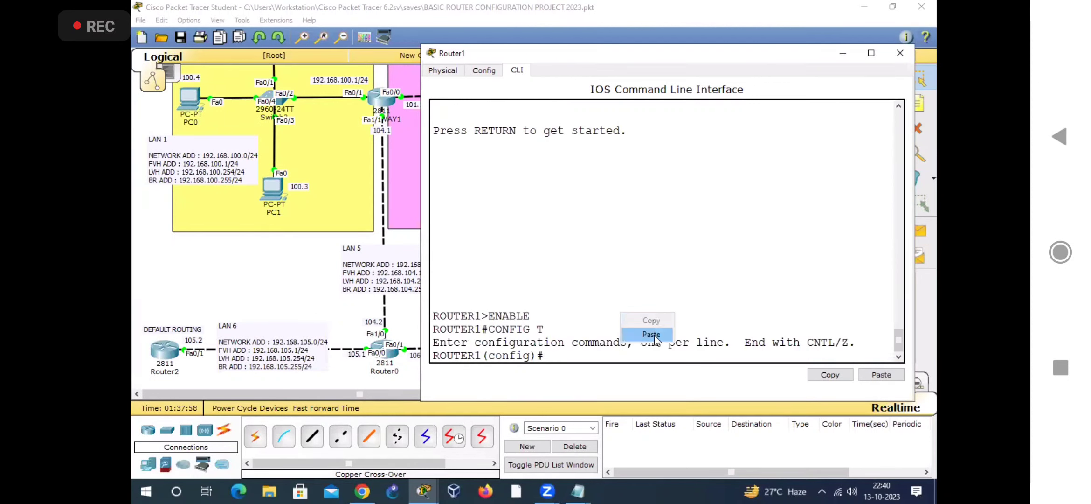
click(644, 339)
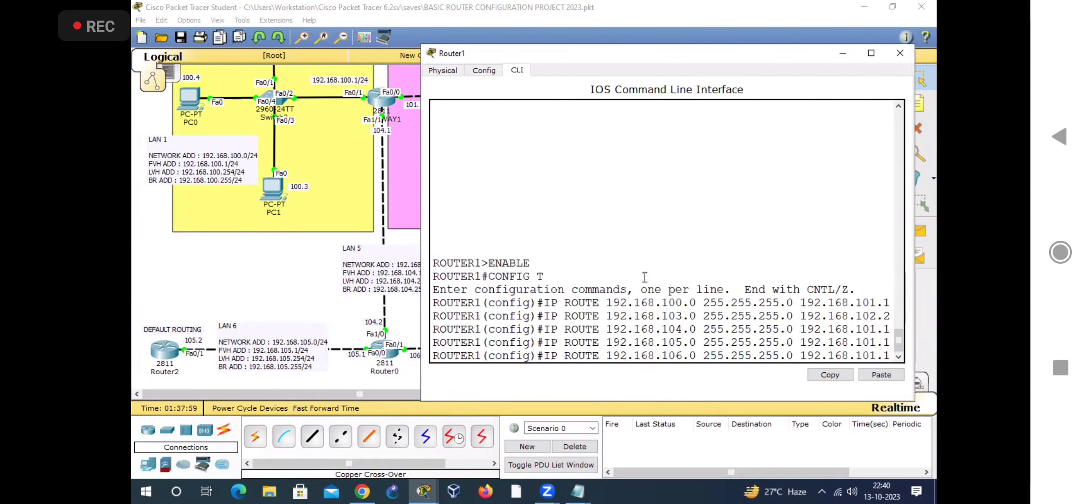
key(Return)
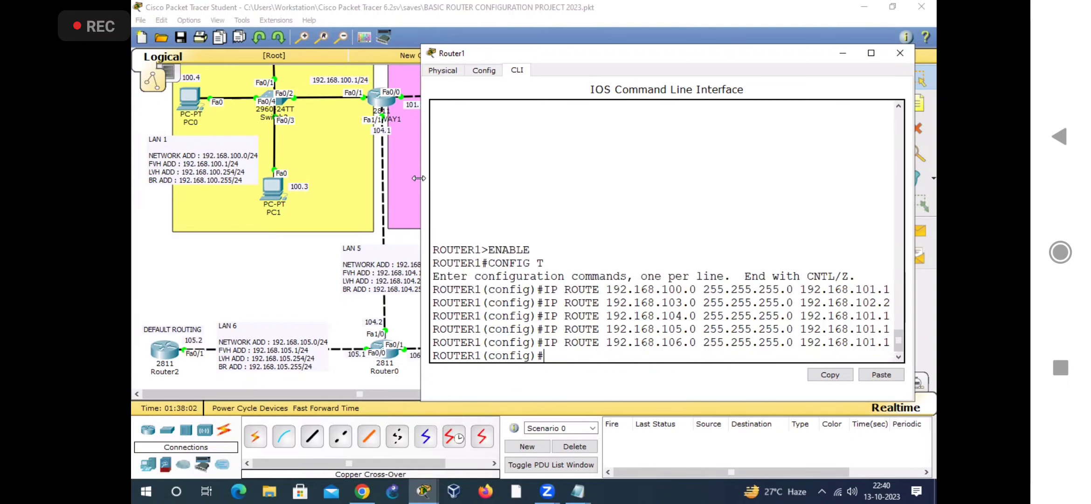
drag(348, 177, 349, 177)
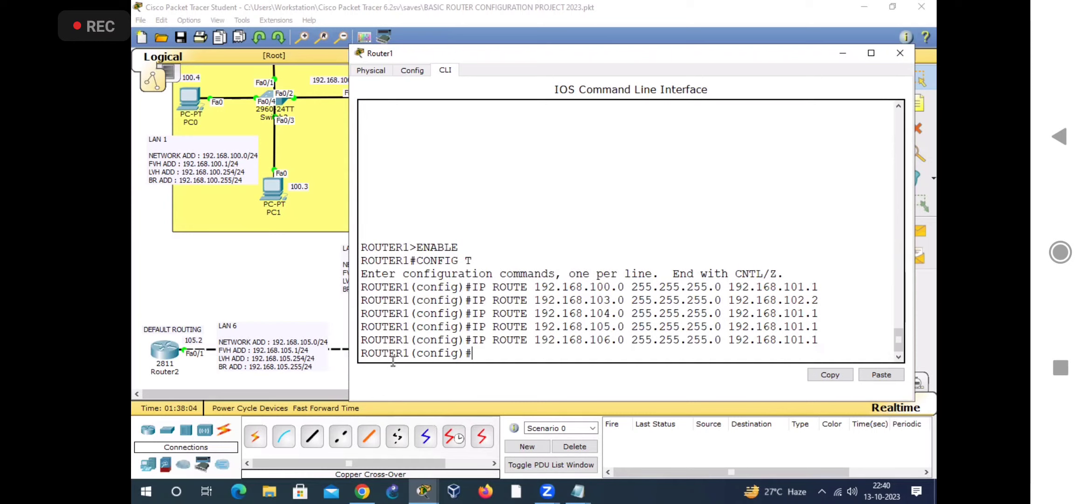
key(alt+Tab)
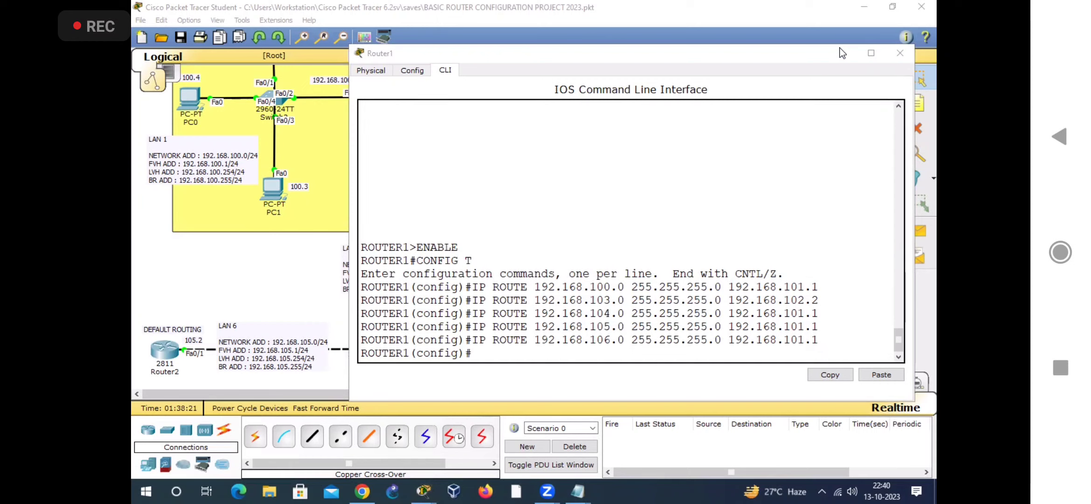
click(898, 56)
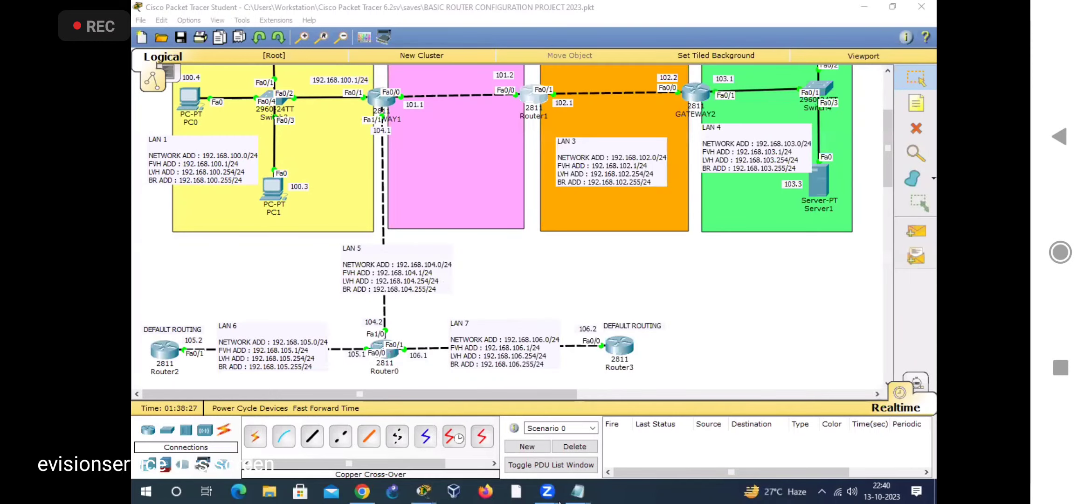
Step: Switch to Notepad and copy the five IP ROUTE lines under GATEWAY2's not-connected networks heading
click(576, 492)
click(701, 431)
scroll(601, 259, down, 5)
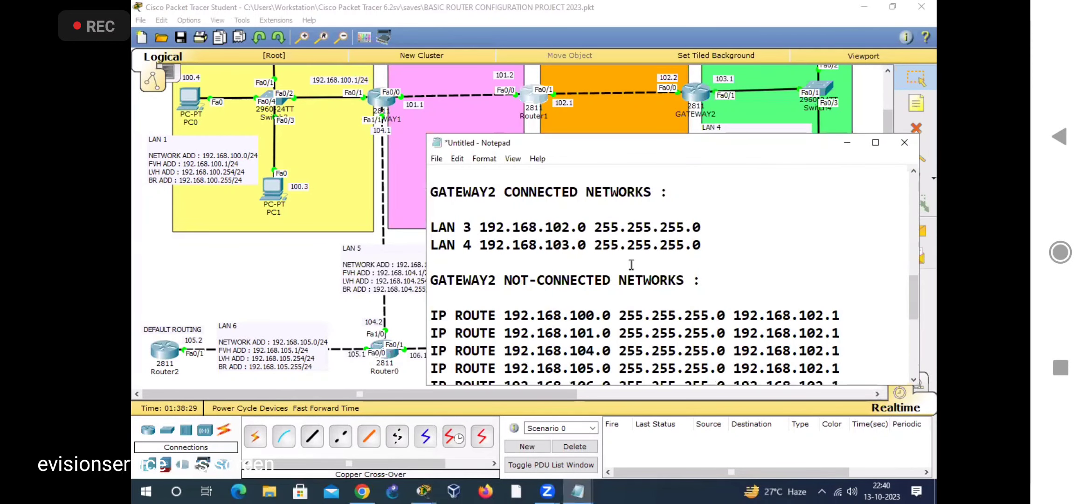
drag(431, 210, 859, 292)
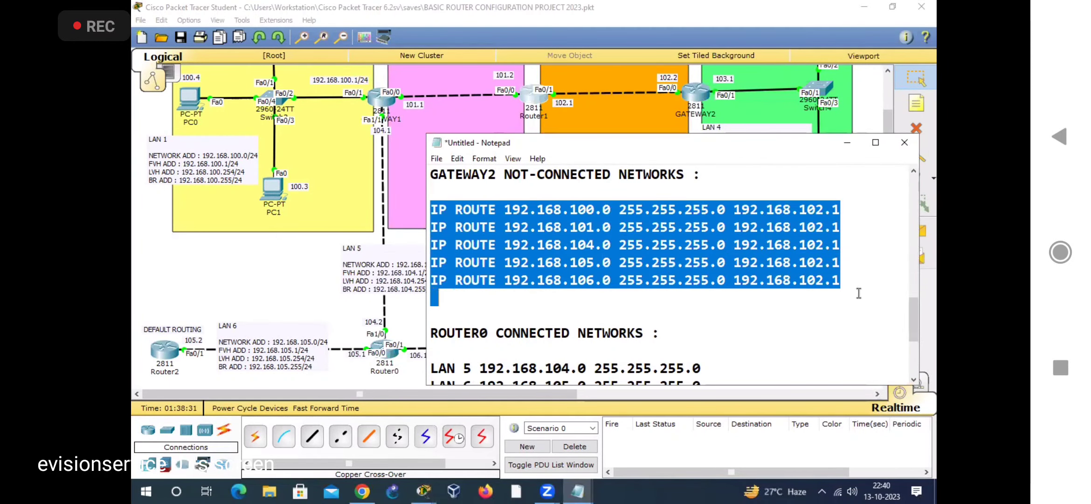
right_click(776, 264)
click(798, 301)
Step: Open GATEWAY2's CLI in Packet Tracer and enter global configuration mode with ENABLE and CONFIG T
click(695, 93)
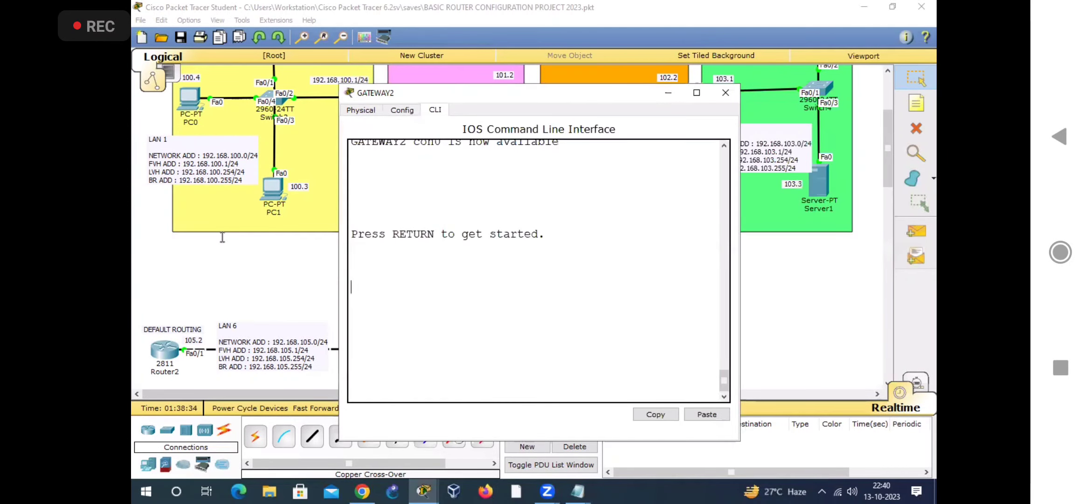
key(Return)
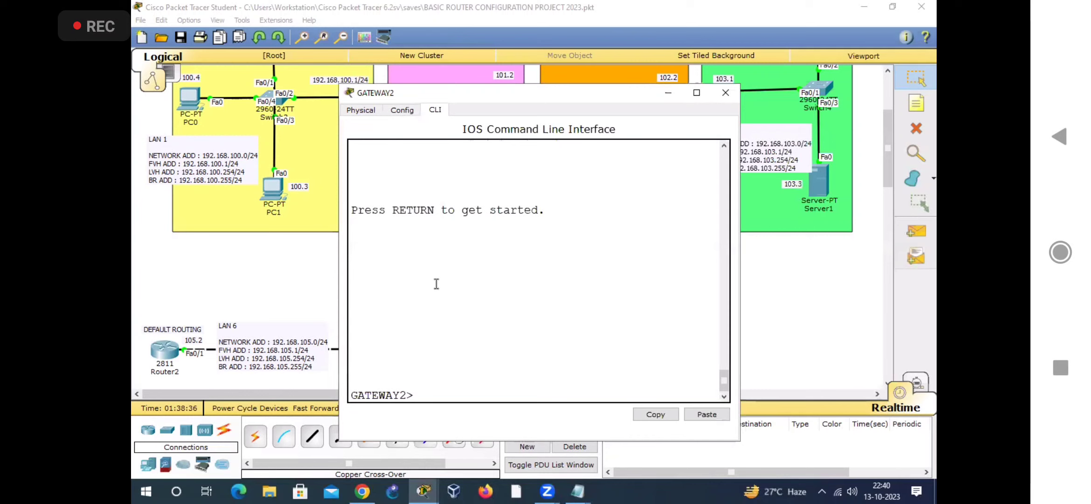
key(ctrl+v)
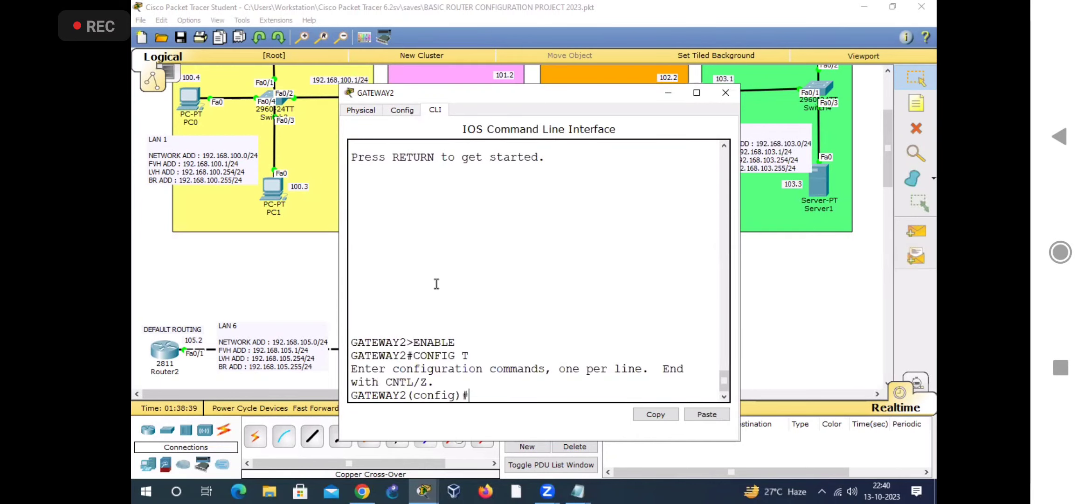
drag(741, 272, 854, 272)
Step: Paste and run the five copied static routes in GATEWAY2's CLI and close the router window
right_click(625, 312)
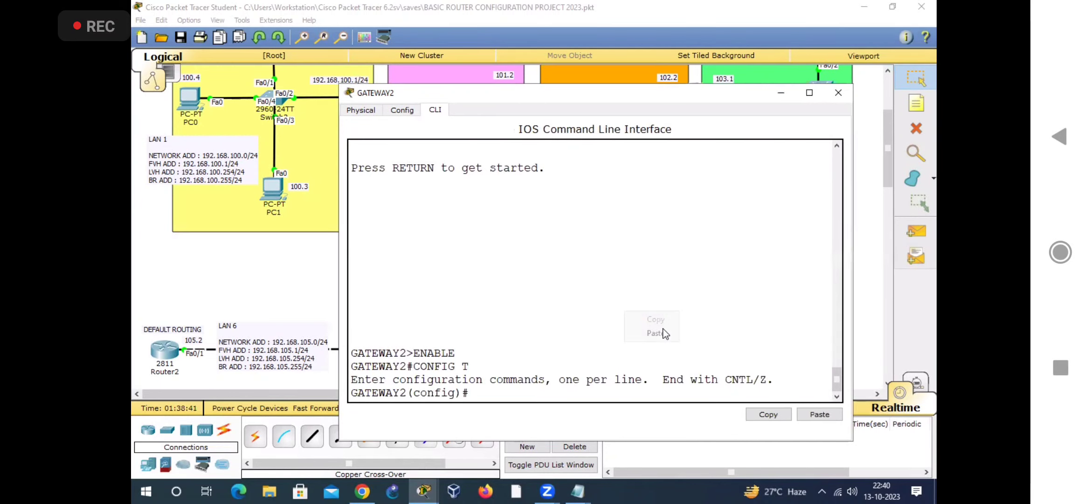
click(664, 333)
key(Return)
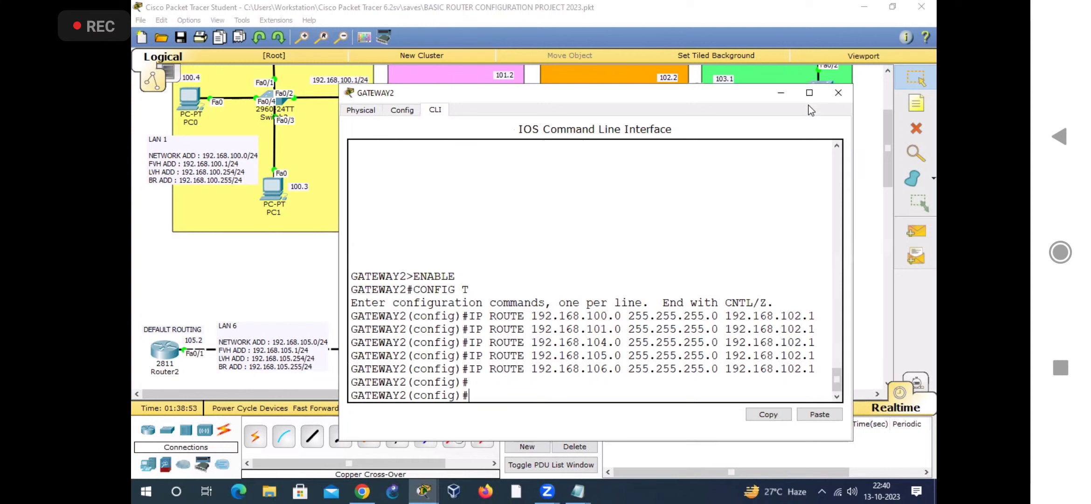
click(838, 99)
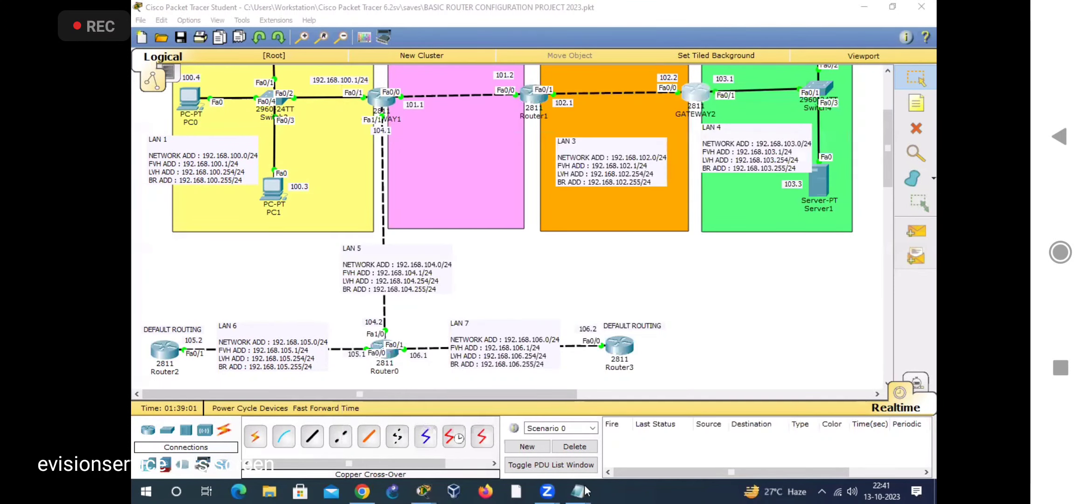
Step: Switch to Notepad and copy the four IP ROUTE lines under ROUTER0's not-connected networks heading
mouse_move(581, 491)
click(675, 420)
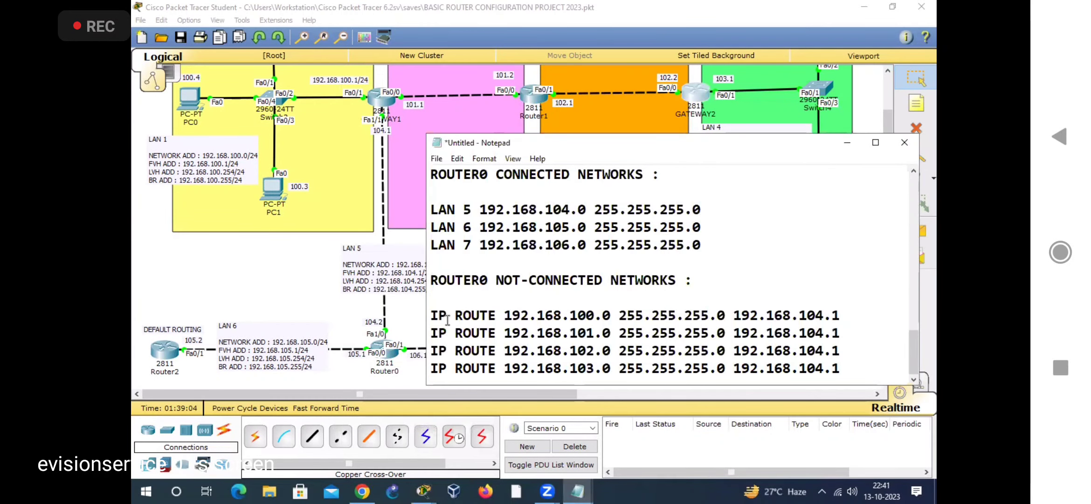
drag(430, 311, 851, 366)
right_click(815, 329)
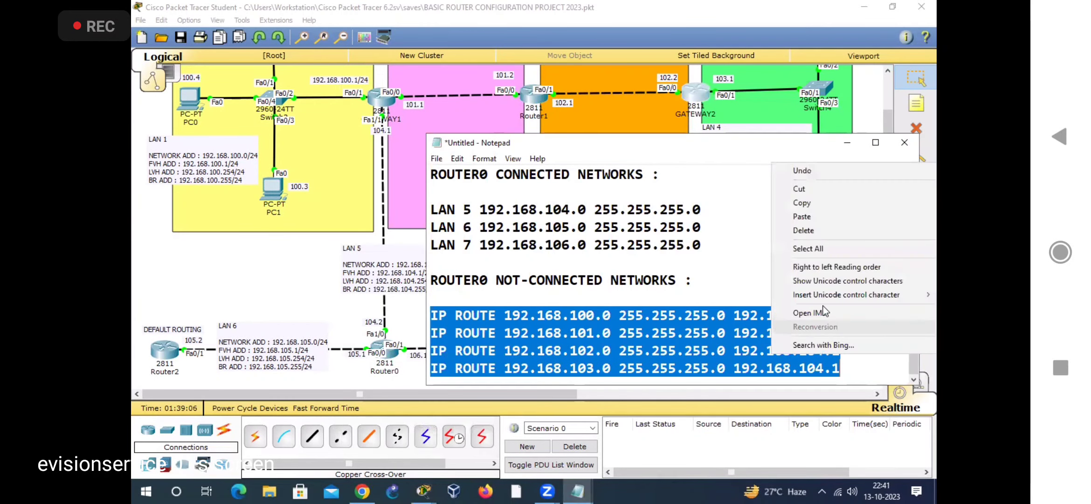
click(841, 205)
Step: Open Router0's CLI in Packet Tracer and enter global configuration mode with ENABLE and CONFIG T
click(388, 350)
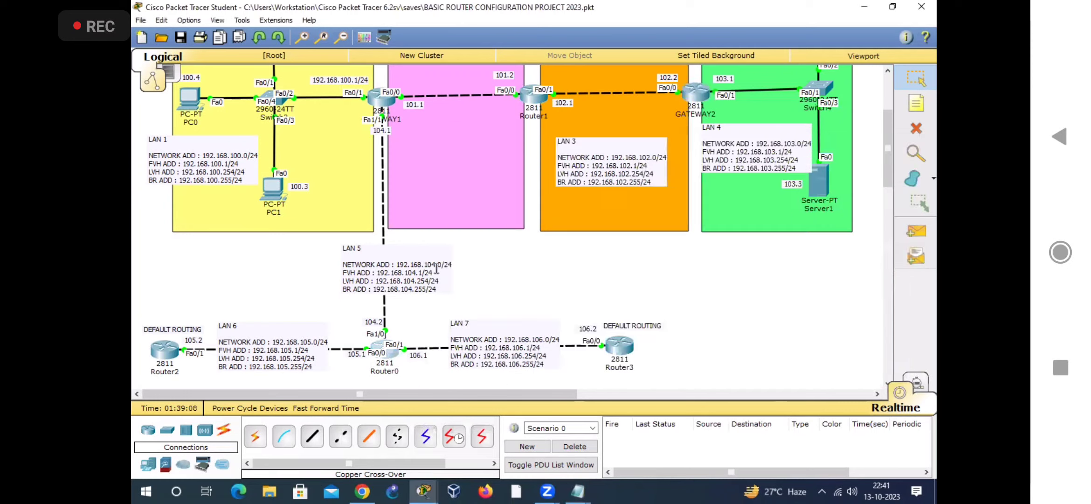
key(Return)
key(Return)
key(Return)
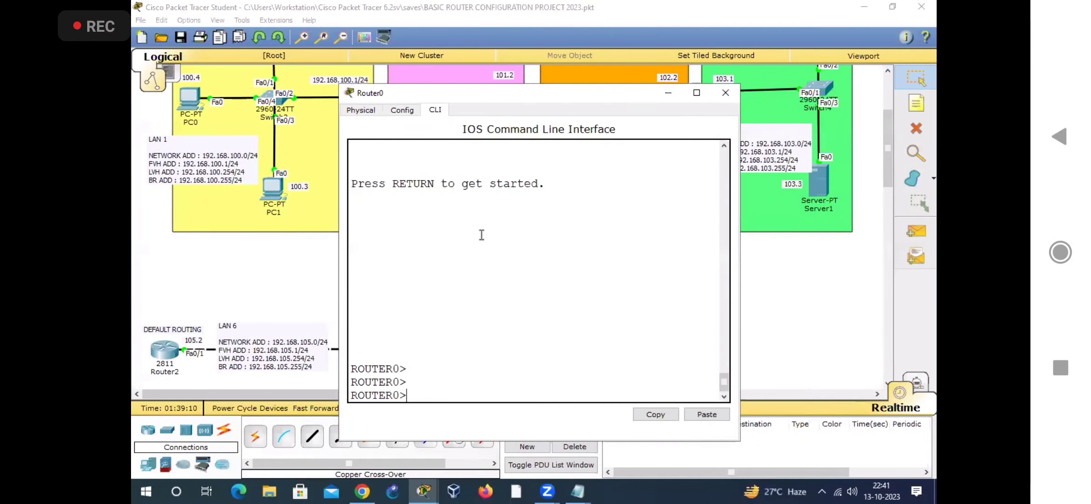
text(ENABLE)
key(Return)
text(CONFIG T)
key(Return)
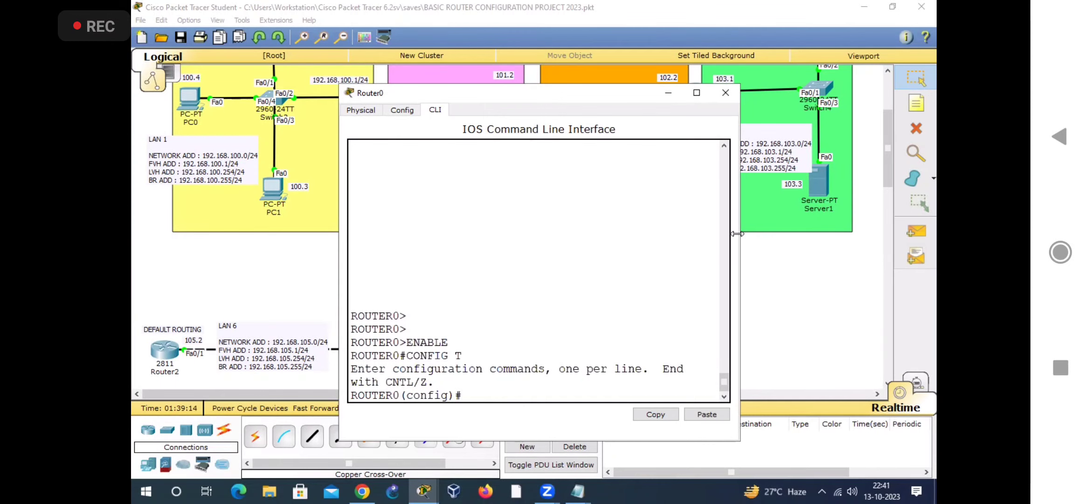
Step: Paste and run the four copied static routes via 192.168.104.1 in Router0's CLI
drag(736, 233, 932, 233)
right_click(592, 347)
click(612, 369)
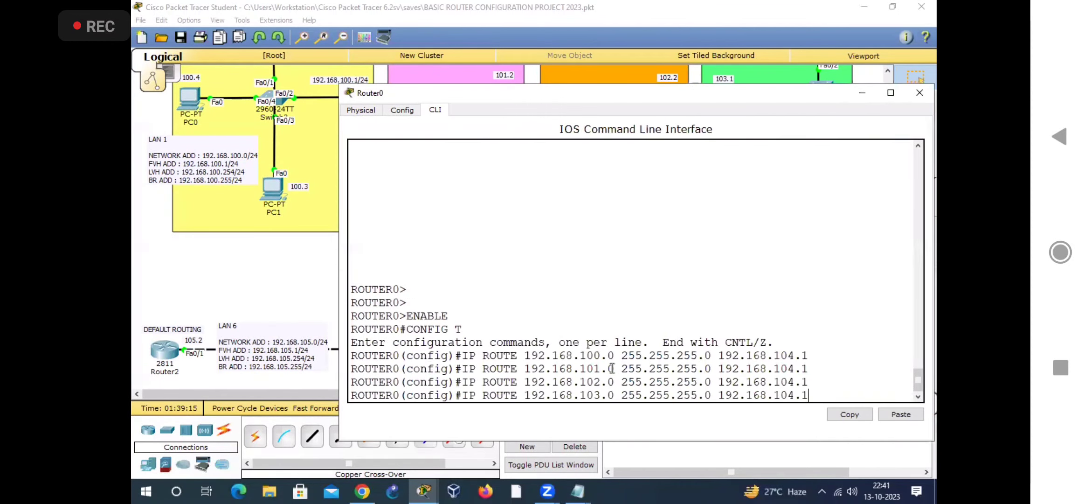
key(Return)
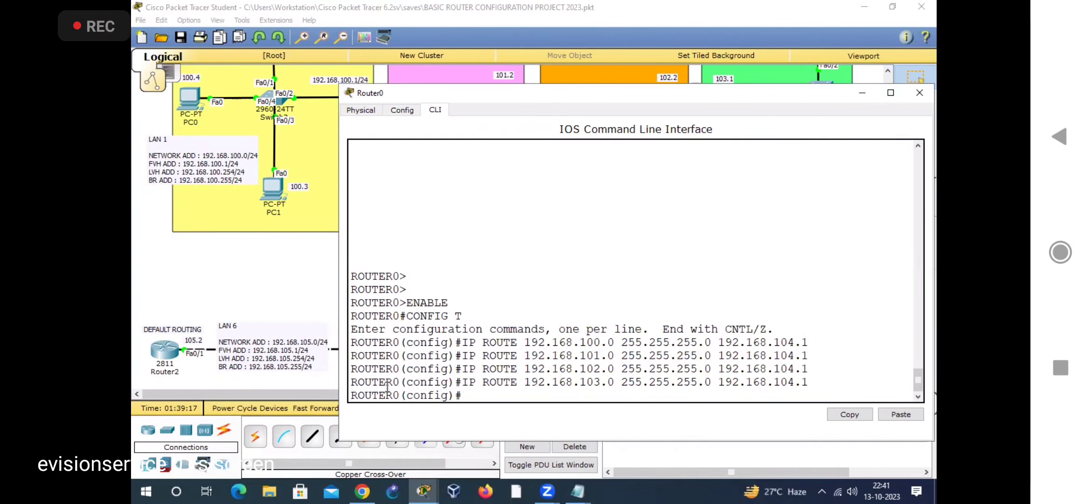
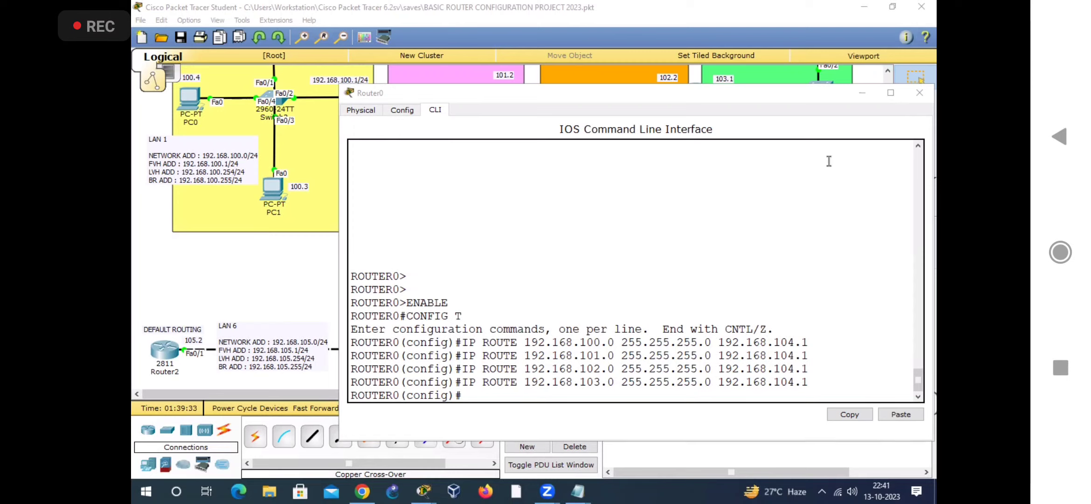
Step: Close Router0's window, open the CLI of Router2 and enter global configuration mode
click(918, 94)
click(168, 347)
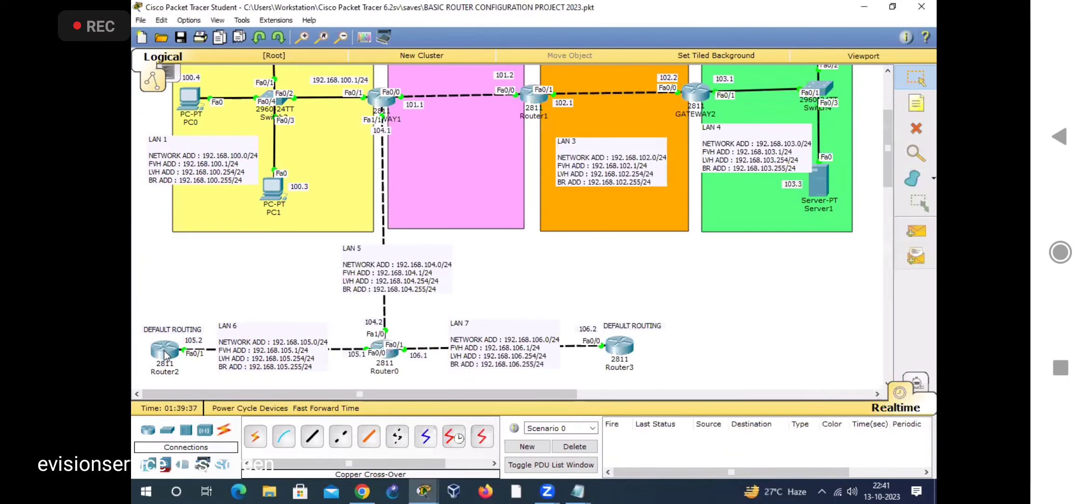
drag(506, 97, 632, 93)
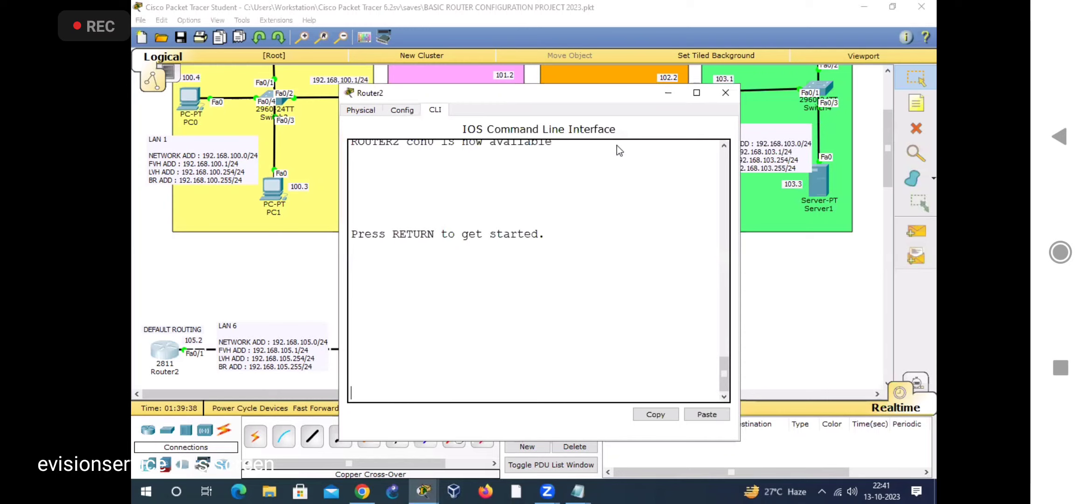
drag(870, 222, 934, 223)
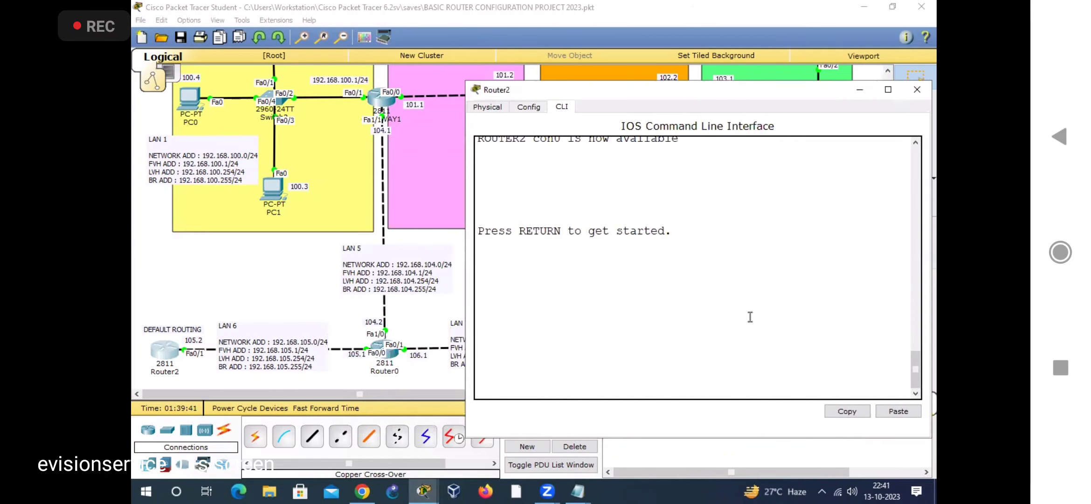
key(Return)
text(ENABLE)
key(Return)
text(CONFIG T)
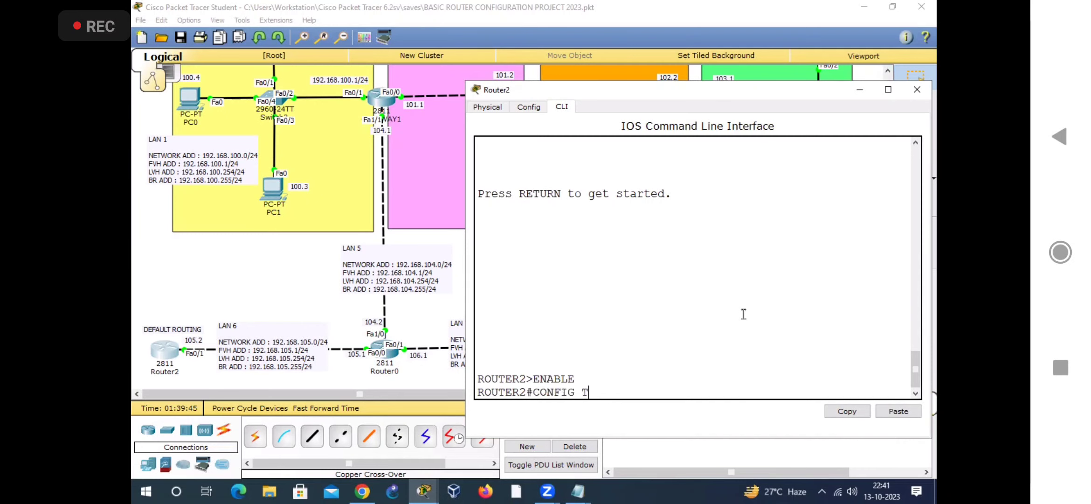
key(Return)
Step: Add a default route on Router2 with IP ROUTE 0.0.0.0 0.0.0.0 and next hop 192.168.105.1
text(IP ROUTE )
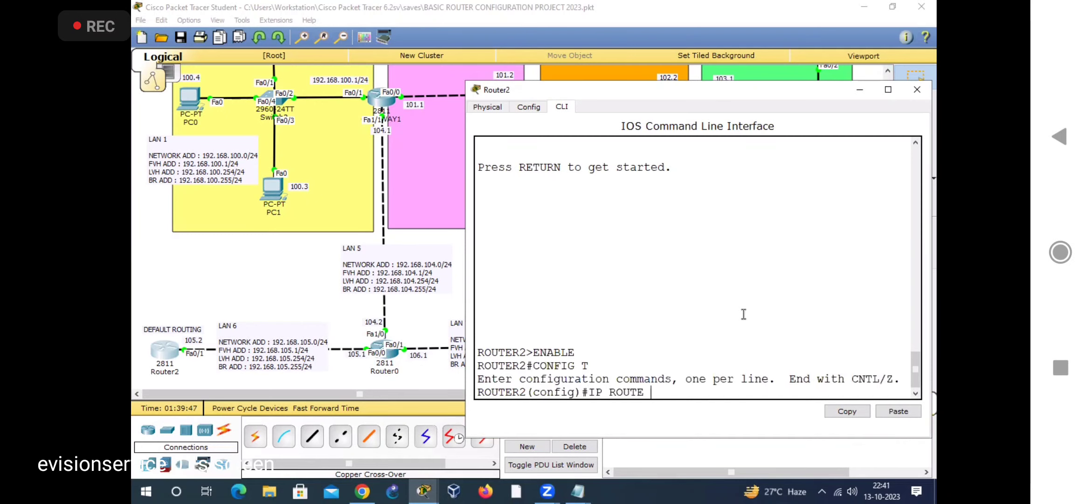
text(0.0.0.0)
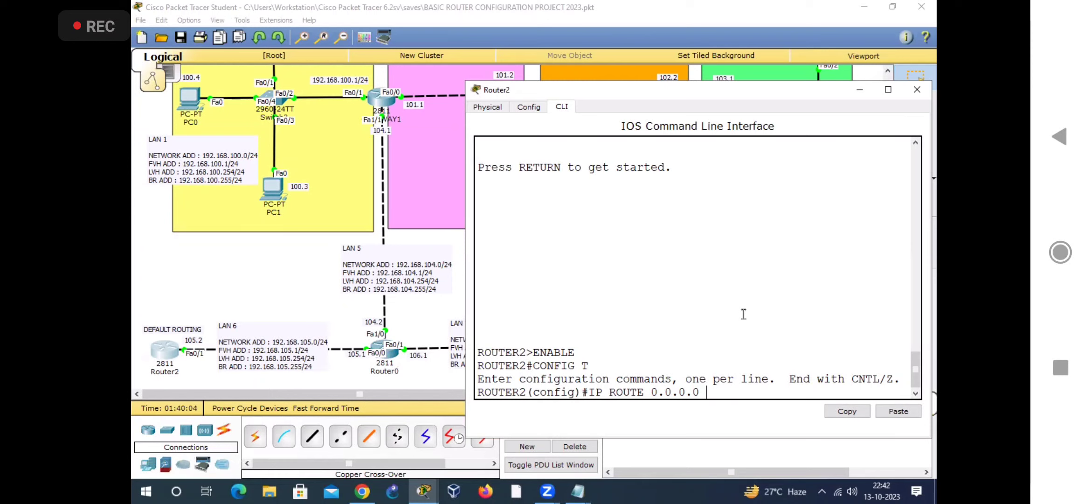
text(0.0.0.0)
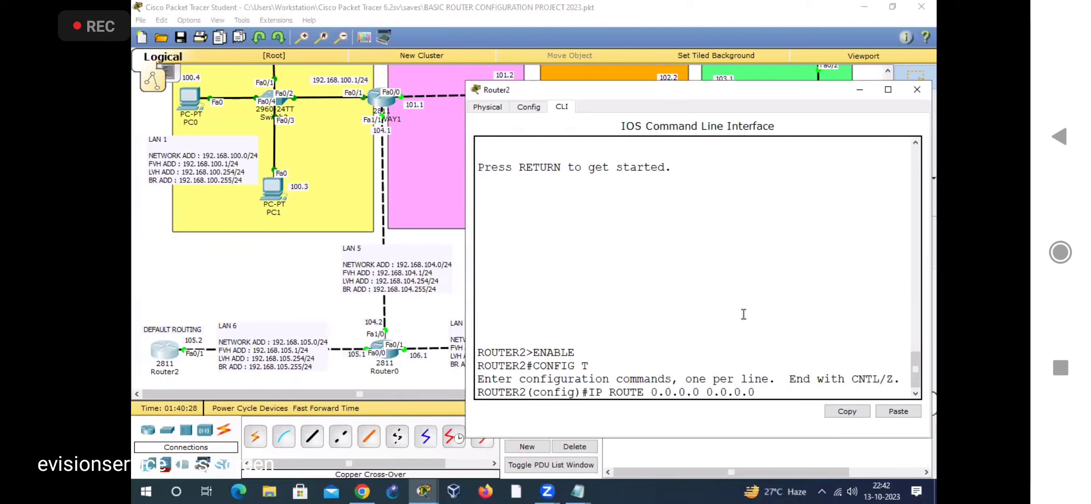
text(192.168.105.1)
key(Return)
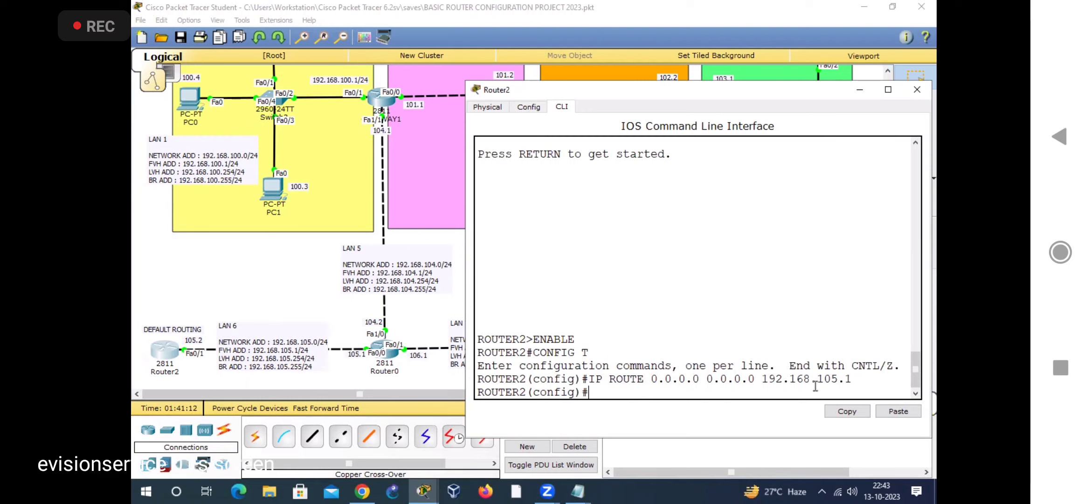
drag(856, 380, 589, 378)
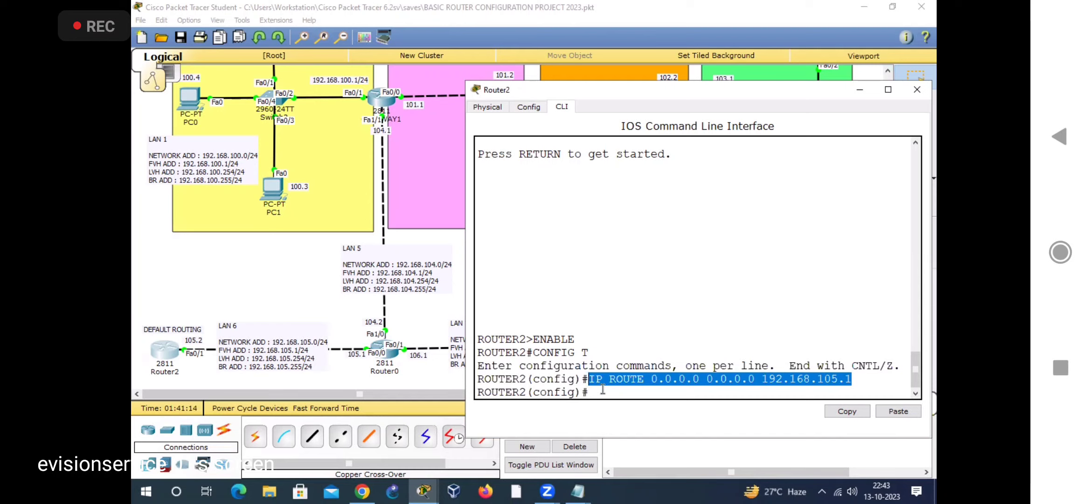
click(619, 393)
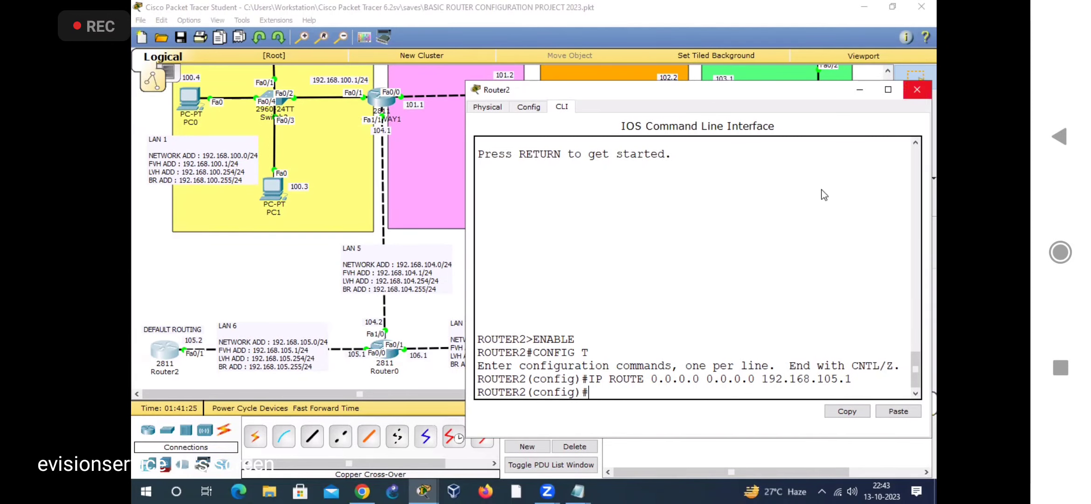
Step: Open the CLI of Router3 and enter global configuration mode
click(617, 359)
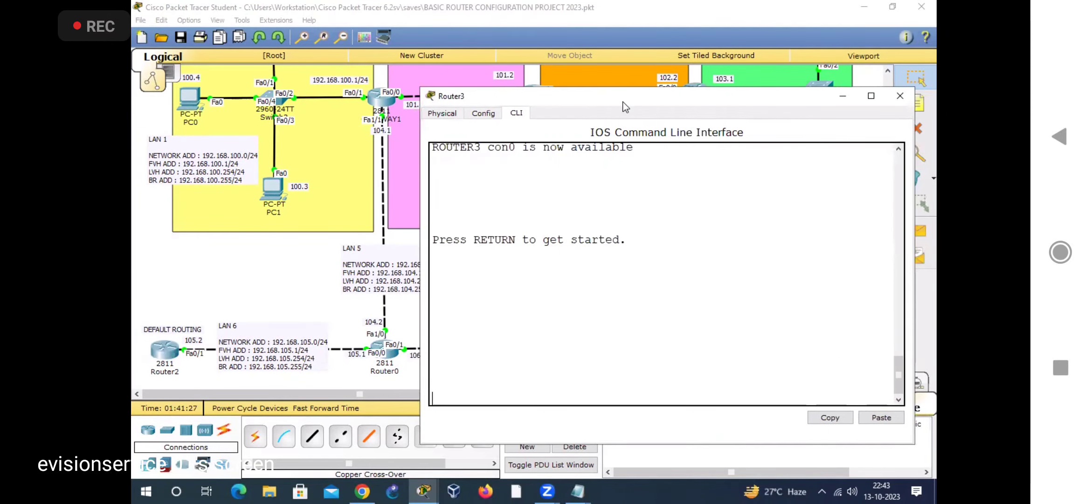
drag(625, 107, 584, 413)
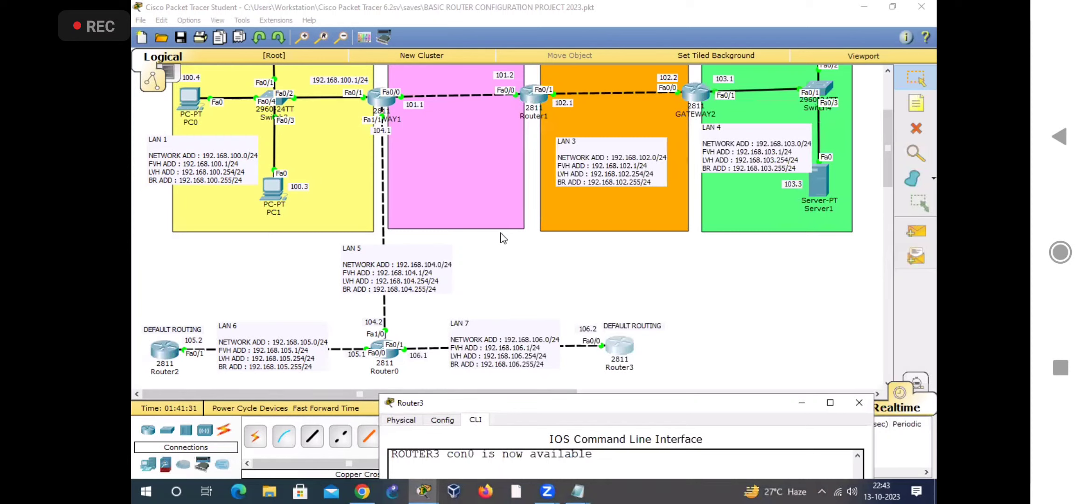
double_click(563, 404)
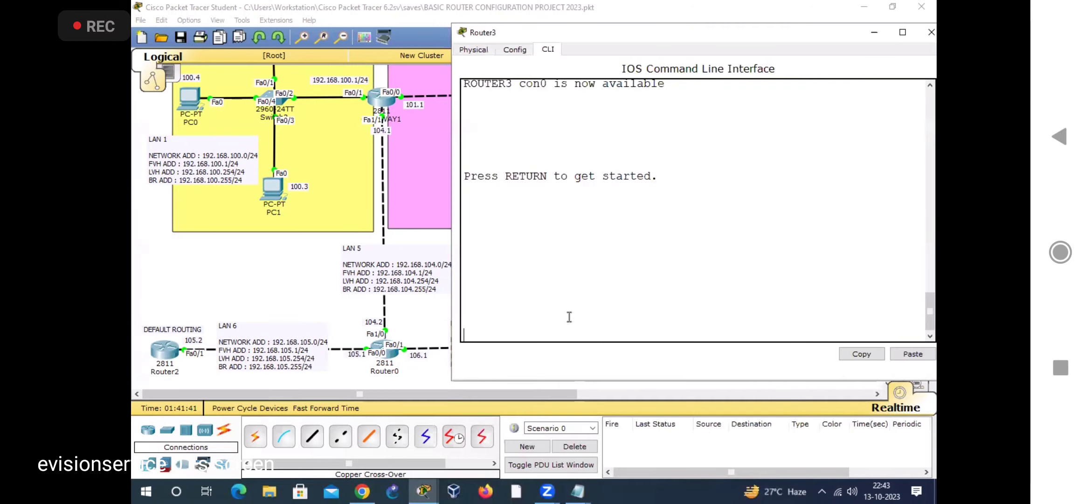
key(Return)
text('ENABLE)
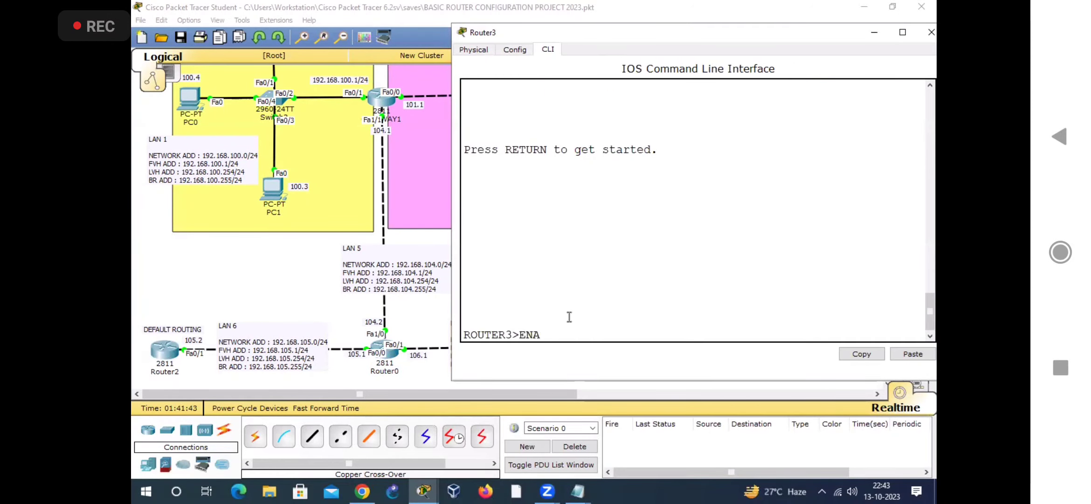
key(Return)
text(CONFIG T)
key(Return)
Step: Add a default route on Router3 with IP ROUTE 0.0.0.0 0.0.0.0 and next hop 192.168.106.1
text(IP R)
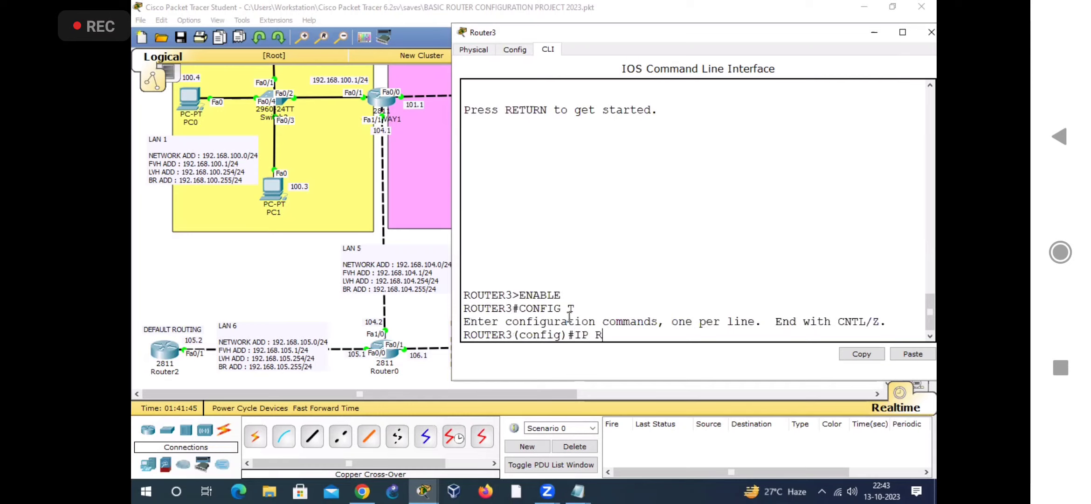
text(OUTE 0.0.0.0 0.0.0.0 1)
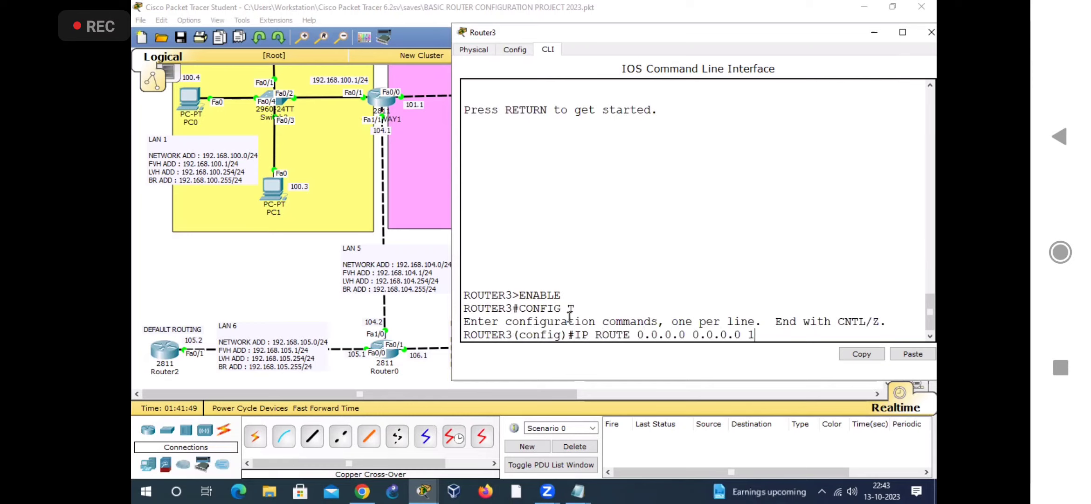
text(92.168.106.1)
key(Return)
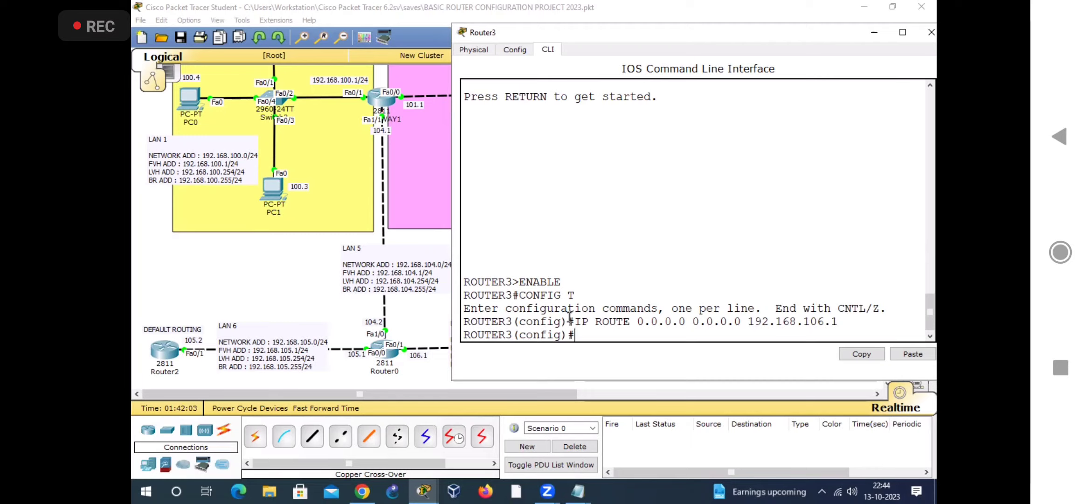
Step: Exit configuration mode on Router3 and display its routing table with SHOW IP ROUTE
text(EXIT)
key(Return)
key(Return)
text(SHWO I)
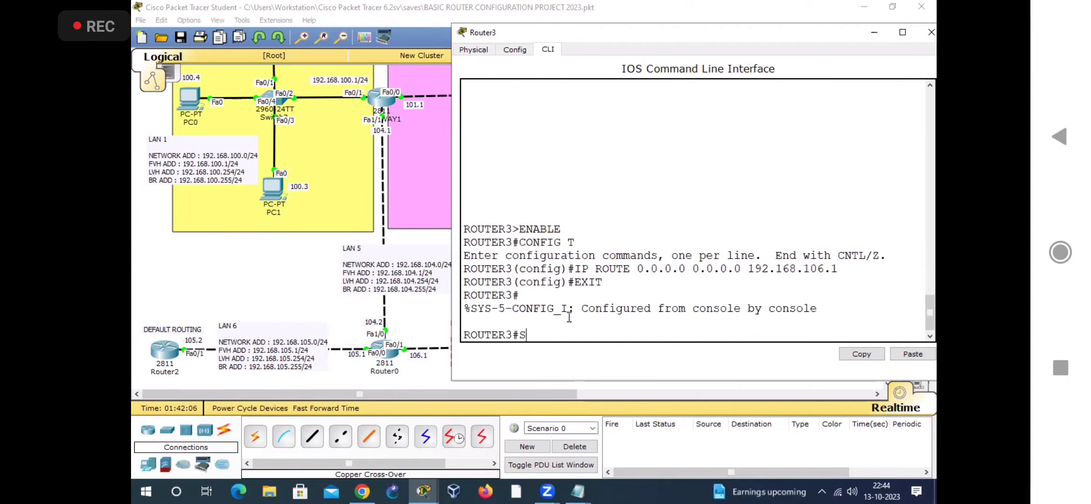
key(BackSpace)
key(BackSpace)
key(BackSpace)
key(BackSpace)
text(OW IP ROUTE)
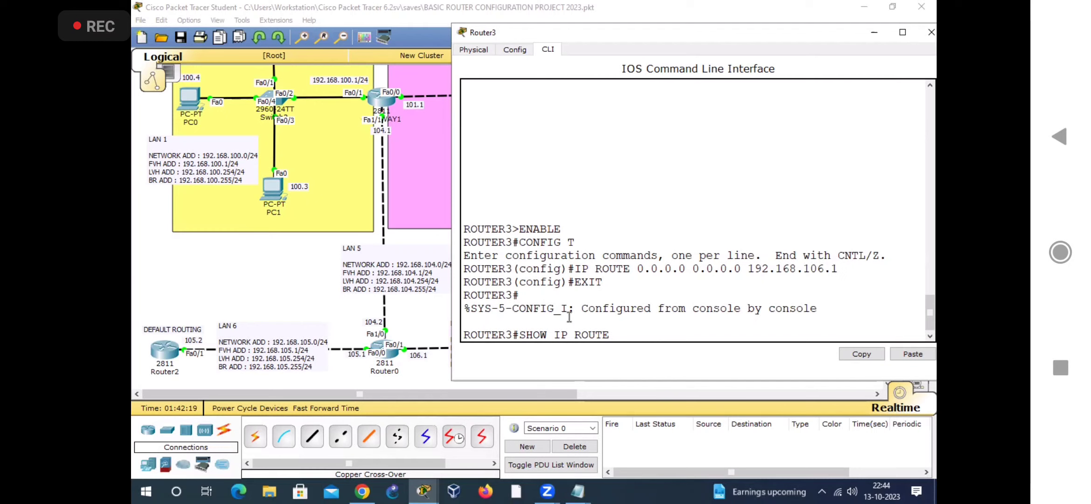
key(Return)
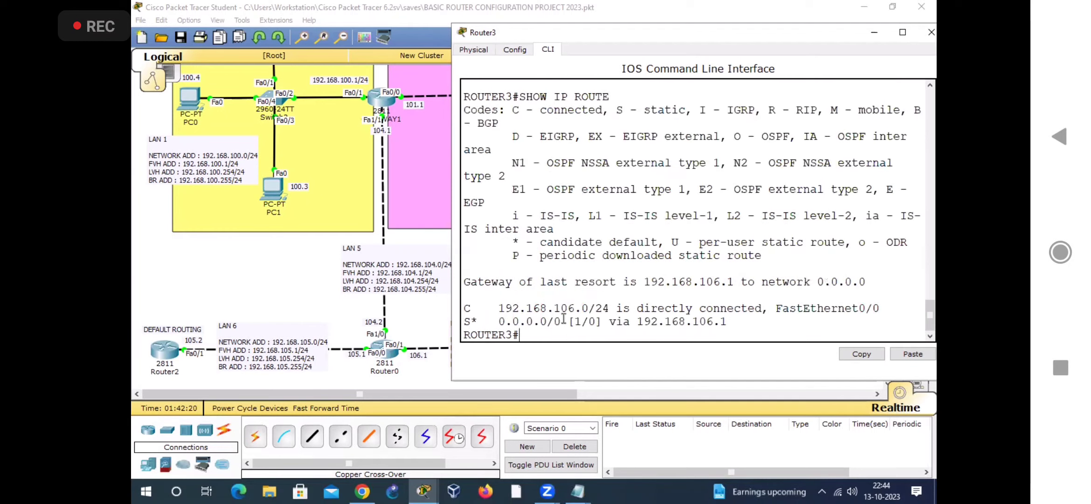
Step: Examine the default route entry in Router3's routing table, including its S* code, destination network and next hop
drag(472, 322, 478, 321)
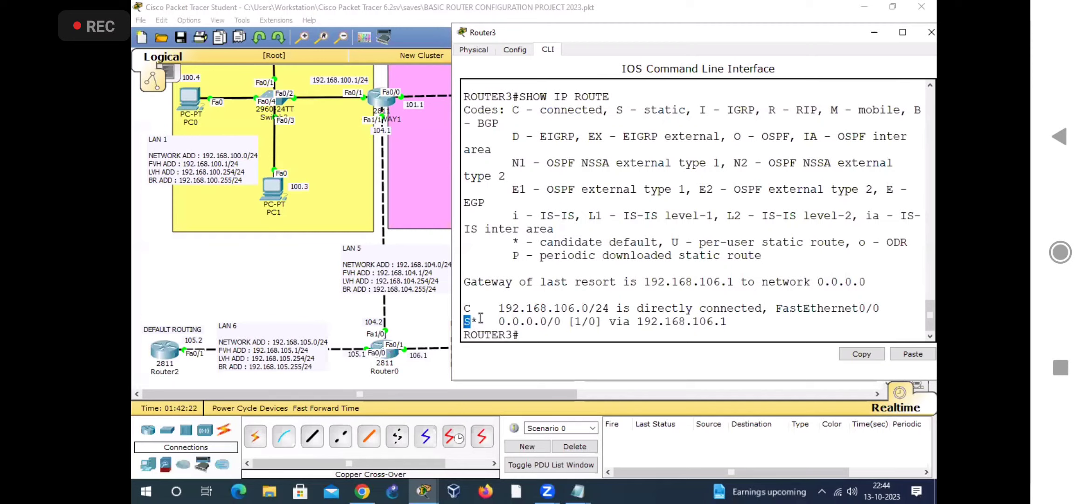
drag(508, 242, 657, 240)
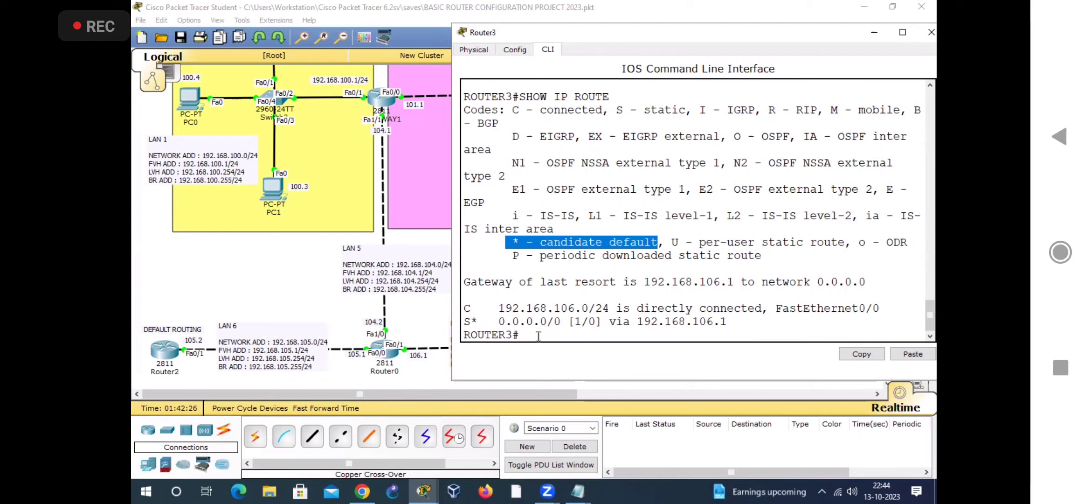
drag(472, 322, 478, 322)
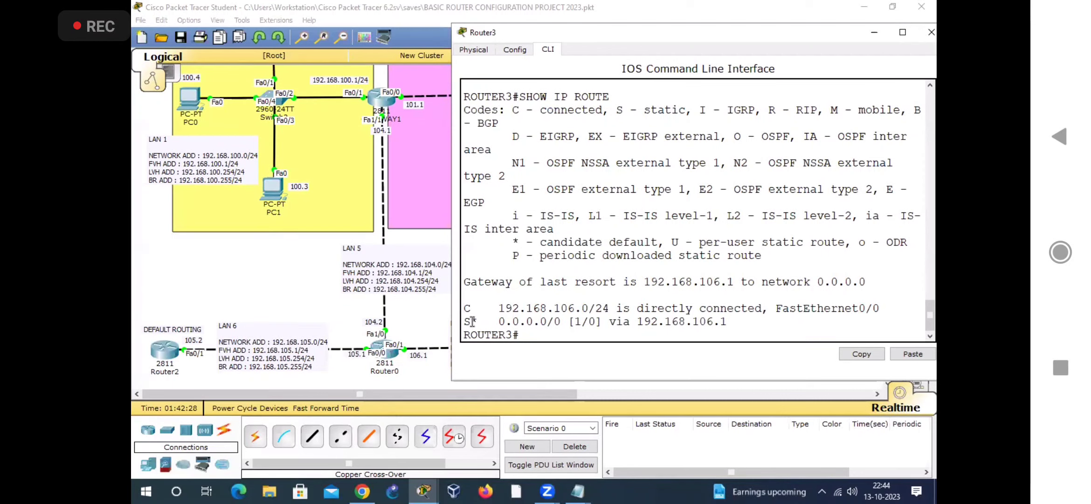
double_click(546, 322)
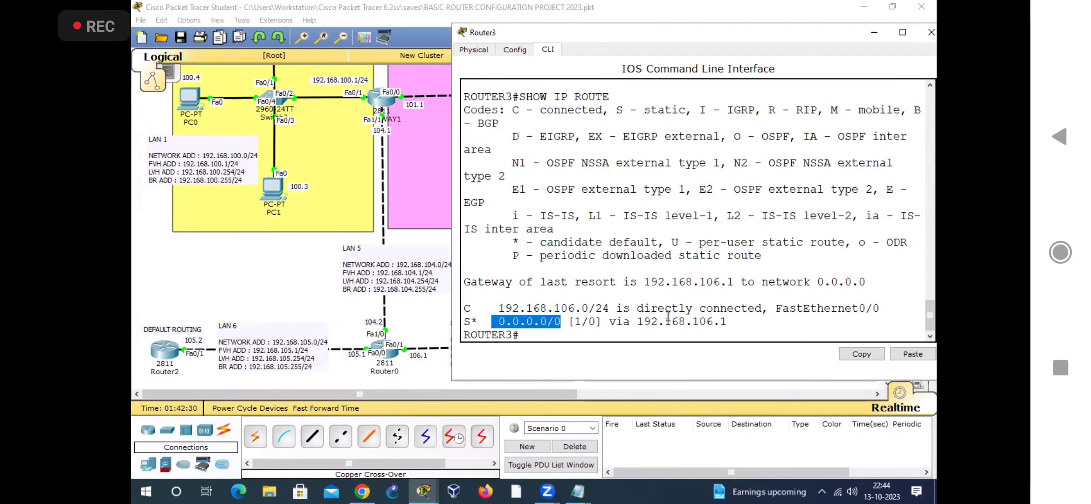
drag(638, 322, 734, 326)
drag(487, 318, 555, 320)
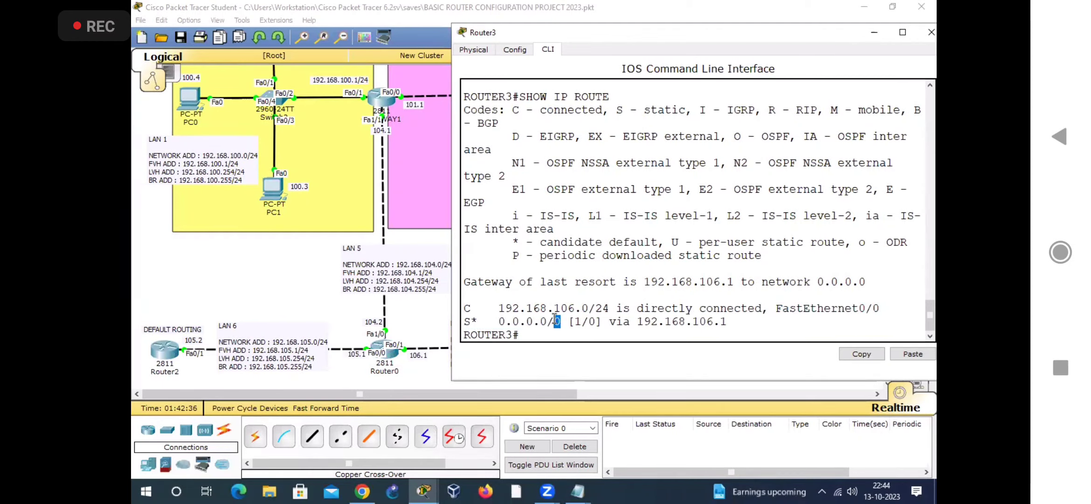
drag(637, 321, 740, 318)
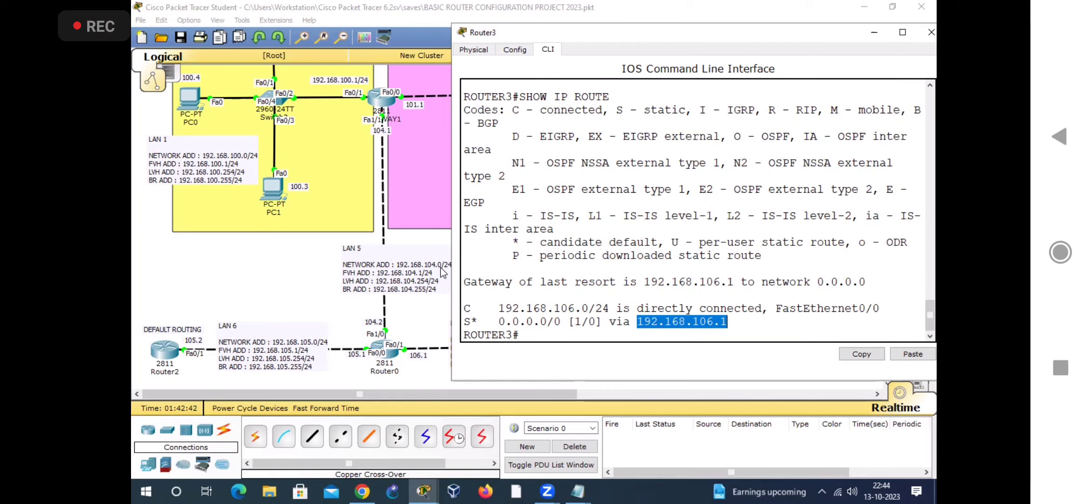
drag(494, 321, 735, 324)
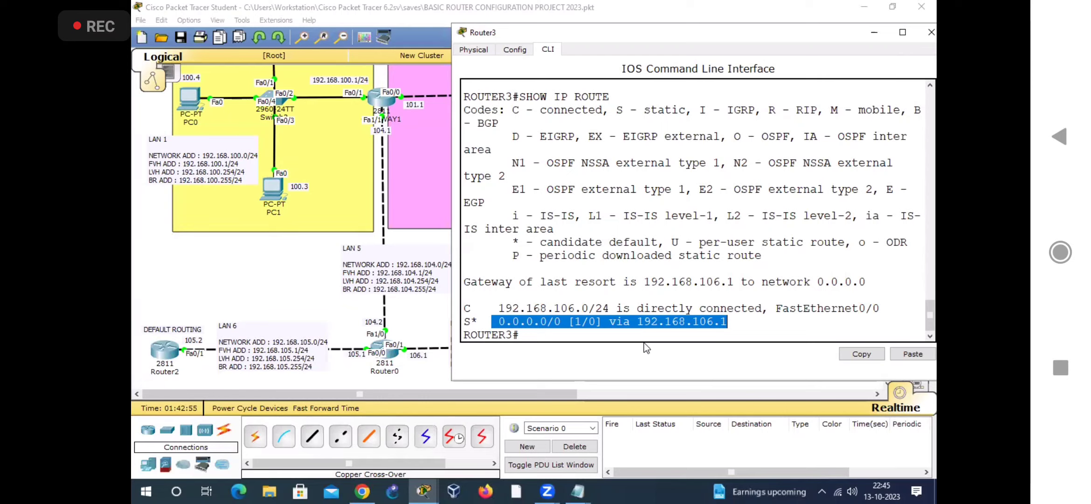
click(688, 221)
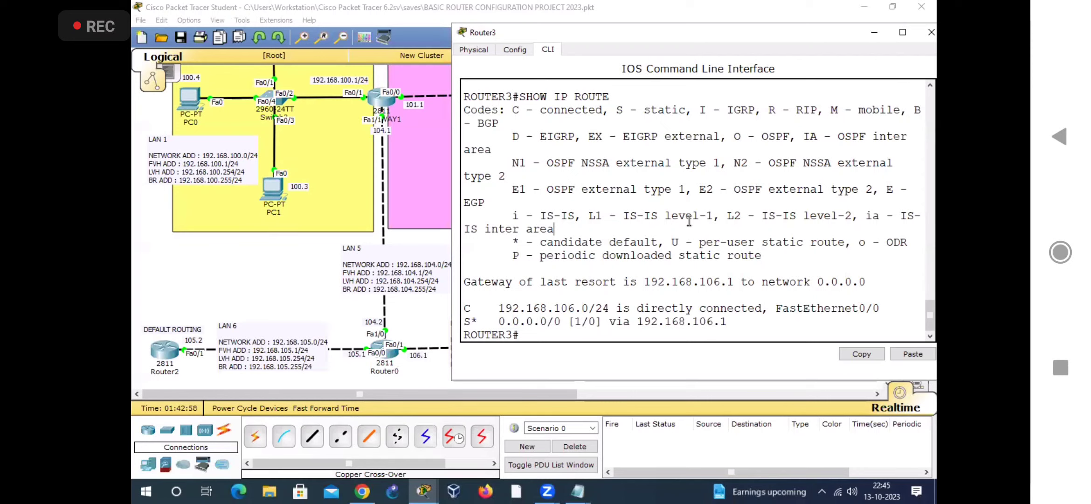
Step: Close Router3's window and open the Command Prompt on PC0 in LAN 1
click(932, 32)
scroll(284, 226, up, 3)
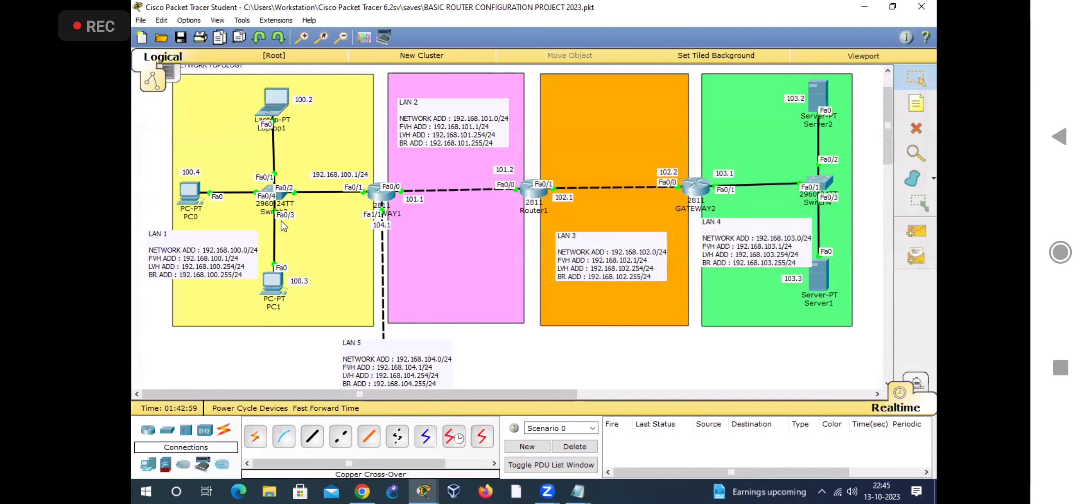
scroll(263, 319, down, 3)
drag(200, 325, 201, 325)
drag(581, 252, 605, 332)
drag(226, 249, 161, 311)
drag(576, 249, 597, 322)
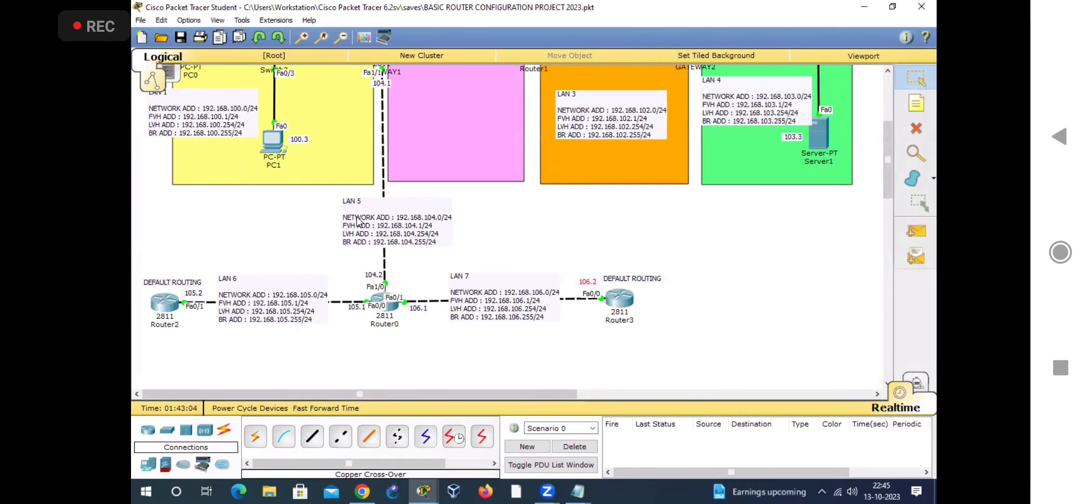
scroll(358, 221, up, 3)
click(191, 194)
click(567, 289)
Step: Ping Router2 at 192.168.105.2 from PC0 and check the replies
key(Return)
key(Return)
text(PIN)
key(BackSpace)
key(BackSpace)
key(BackSpace)
text(PING 192.168.)
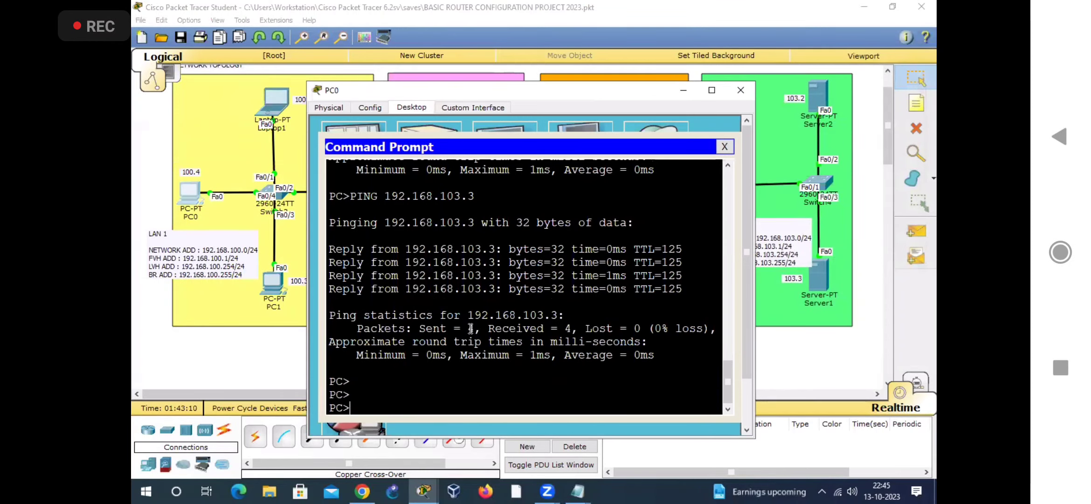
text(105.2)
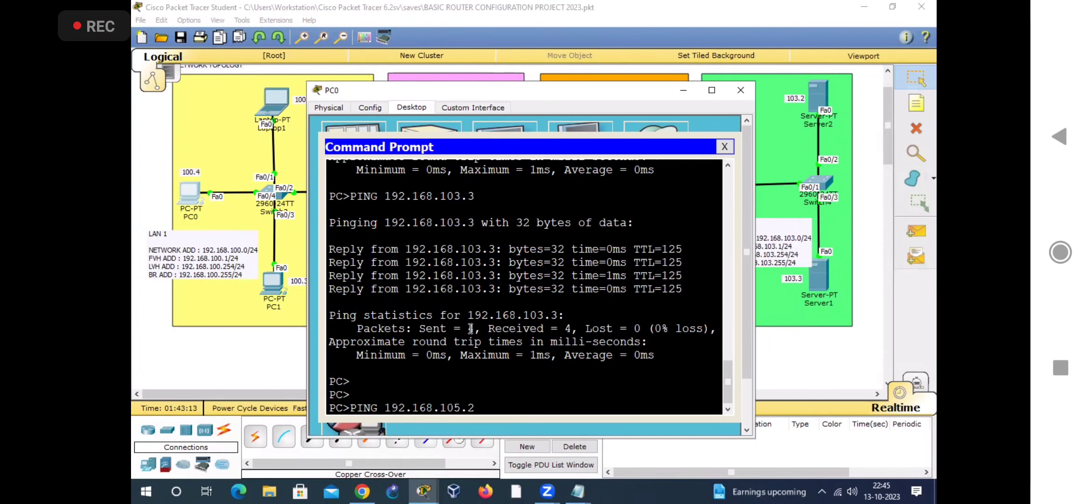
key(Return)
drag(515, 95, 611, 59)
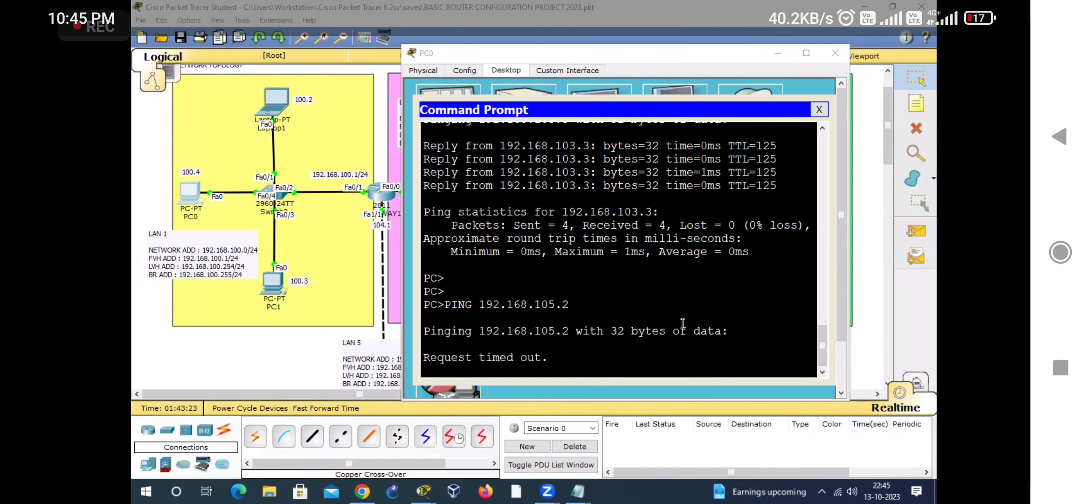
drag(852, 225, 890, 219)
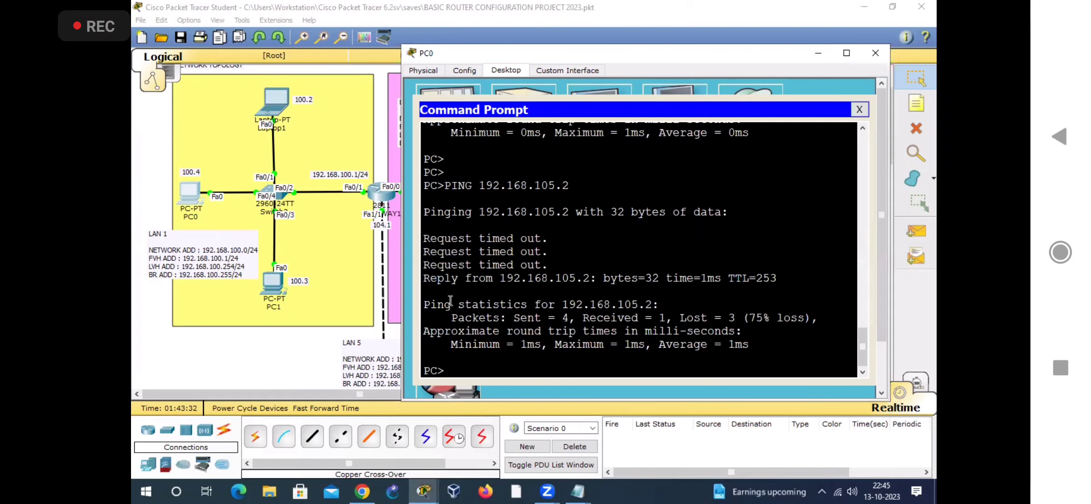
triple_click(425, 279)
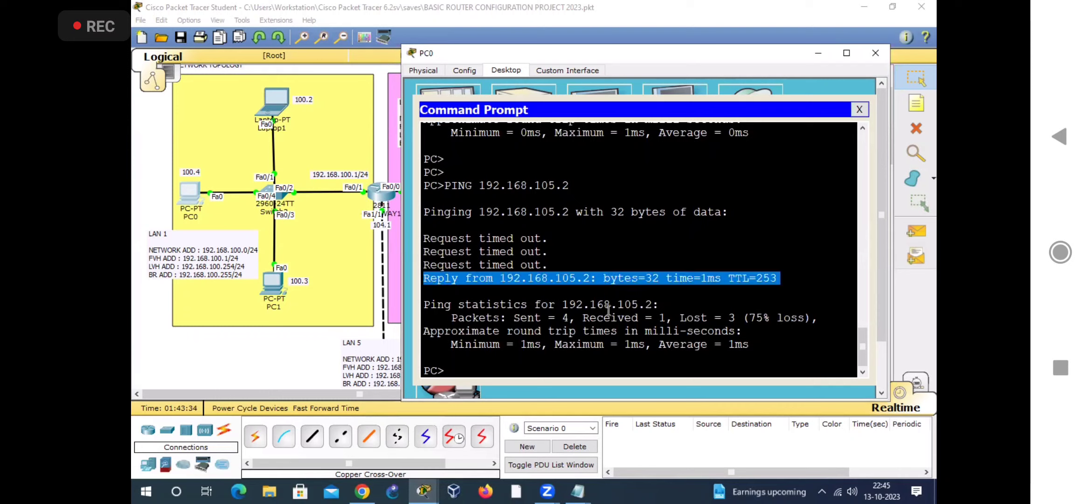
Step: Ping Router2 at 192.168.105.2 from PC0 a second time after checking the received-packet figure of the previous ping
click(667, 319)
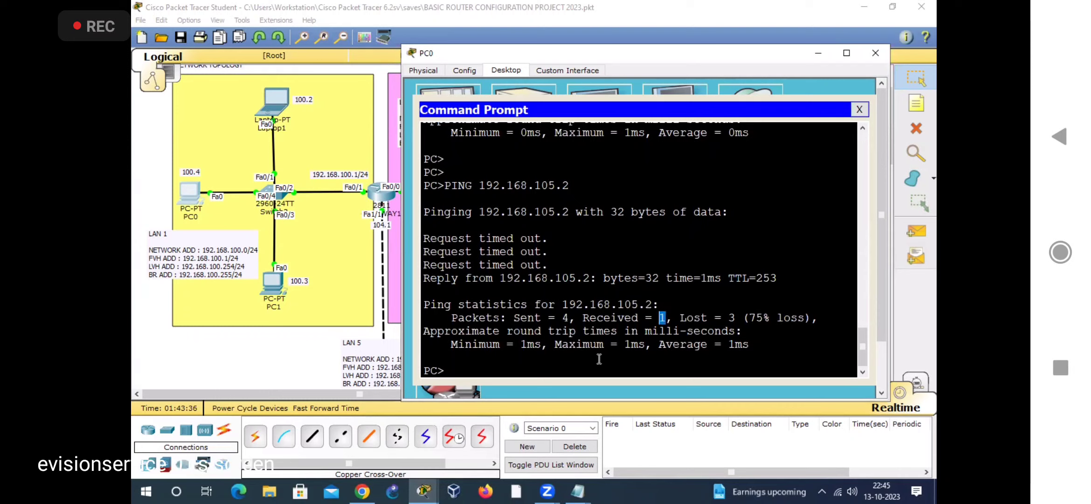
text(PING 192.168.105.2)
key(Return)
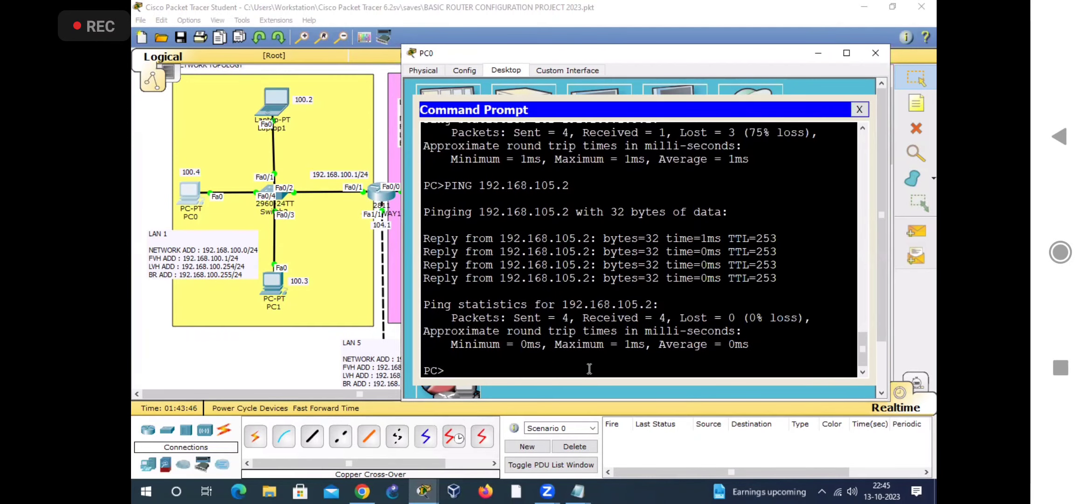
Step: Ping Router3 at 192.168.106.2 from PC0's Command Prompt
text(PING 192.168.106.2)
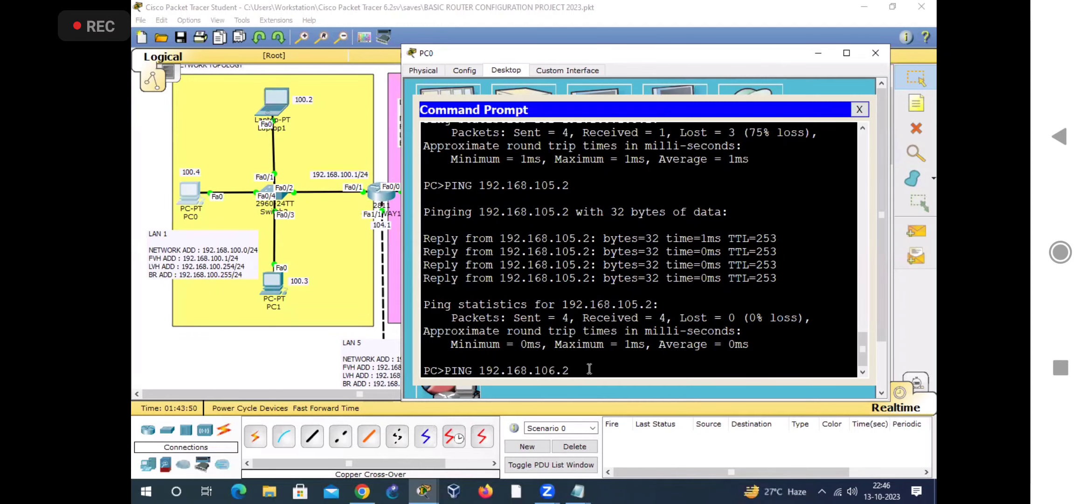
key(Return)
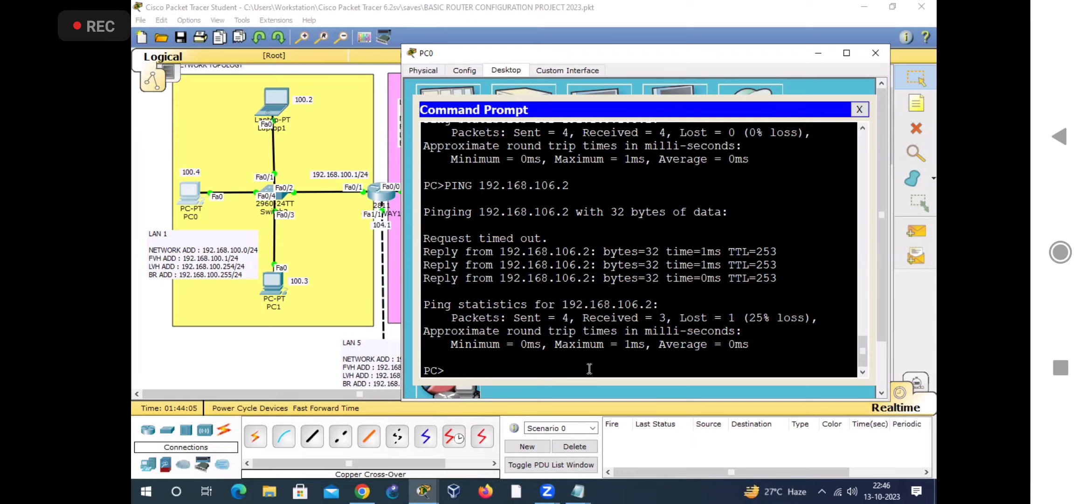
Step: Ping Server2 in LAN 4 at 192.168.103.2 from PC0 and check the sent and received packet statistics
text(PING 192.168.106.2)
key(BackSpace)
key(BackSpace)
key(BackSpace)
text(3.2)
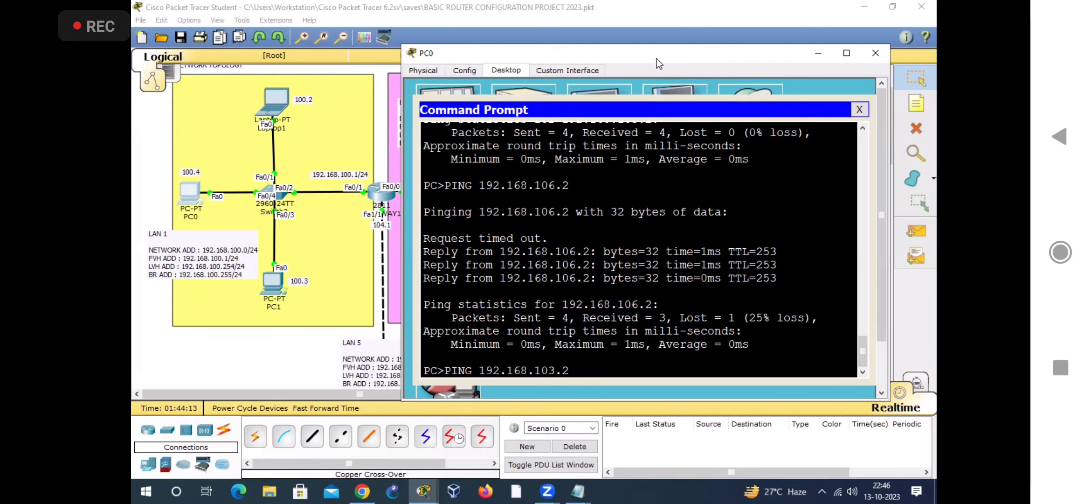
drag(659, 64, 535, 52)
key(Return)
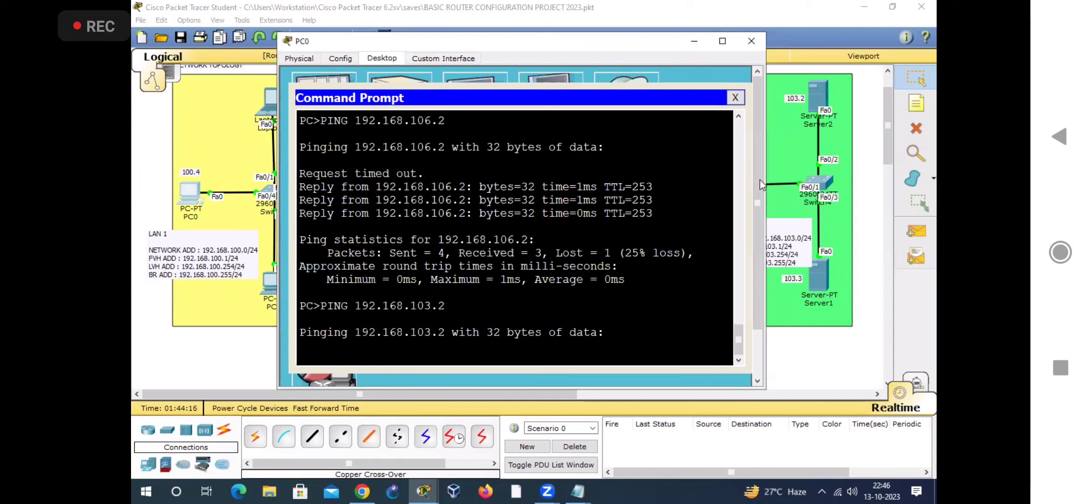
click(813, 103)
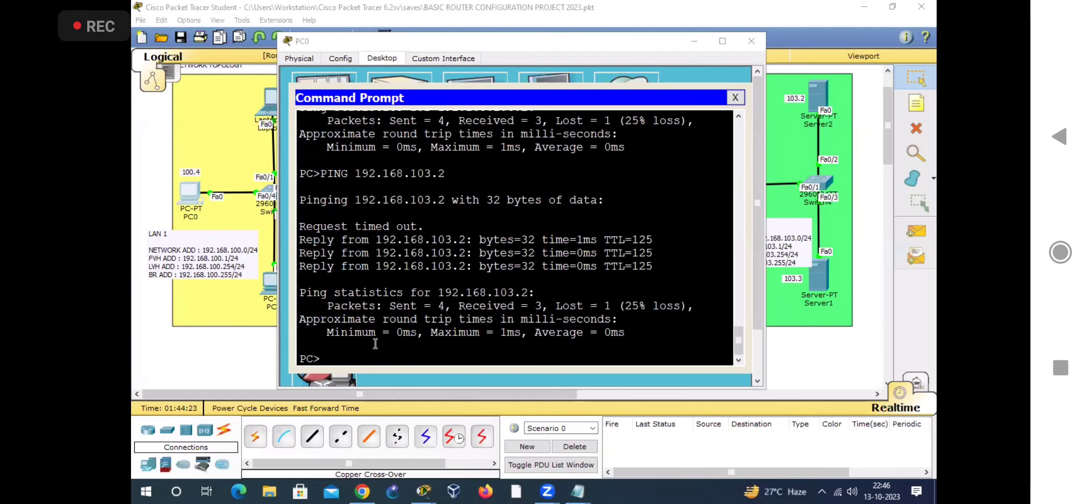
drag(480, 292, 542, 305)
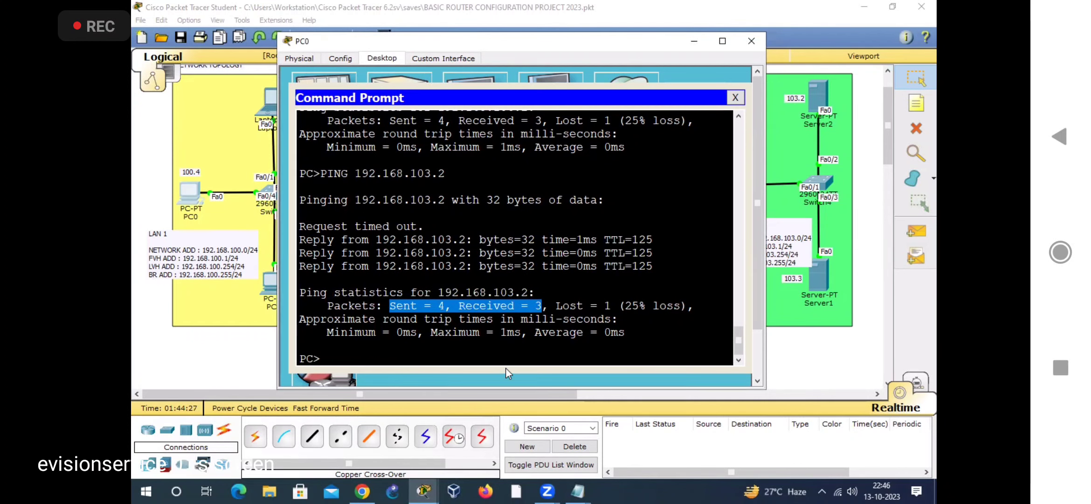
Step: Close PC0's window and zoom out to view the network topology from LAN 1 to LAN 7
click(751, 40)
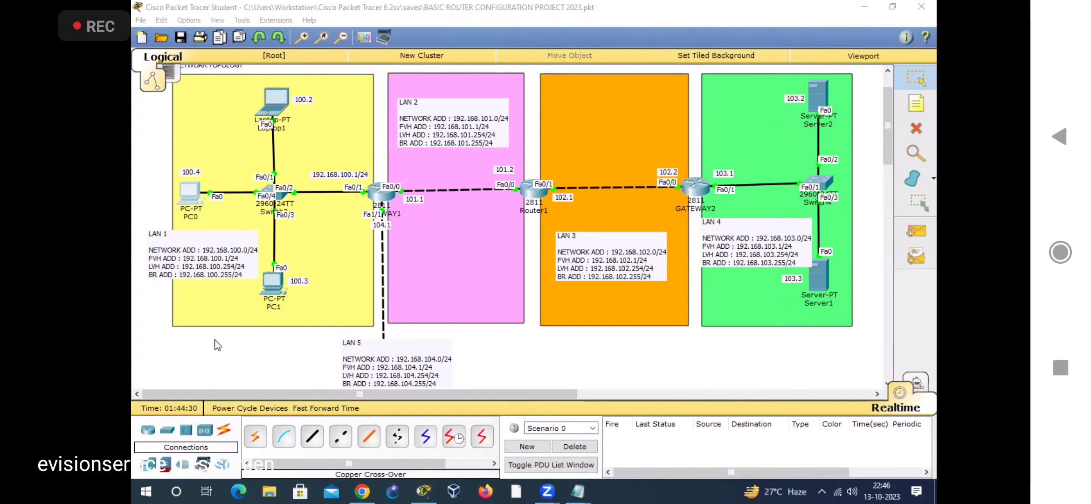
click(340, 37)
scroll(438, 312, down, 1)
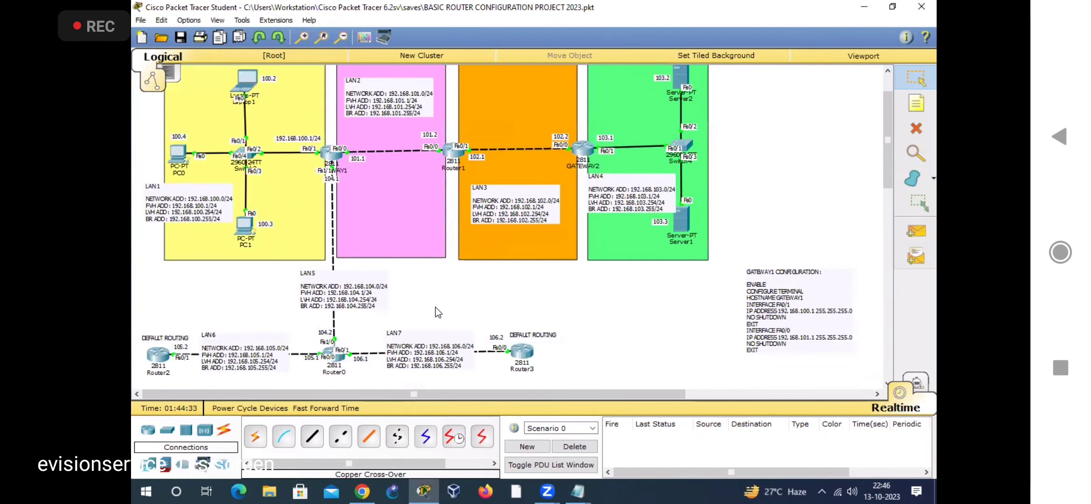
drag(885, 147, 886, 145)
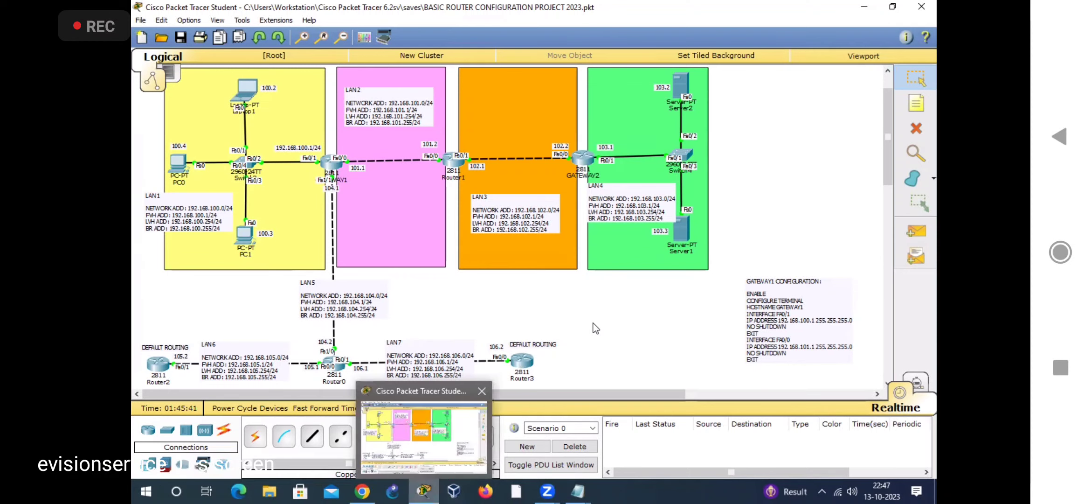
click(141, 20)
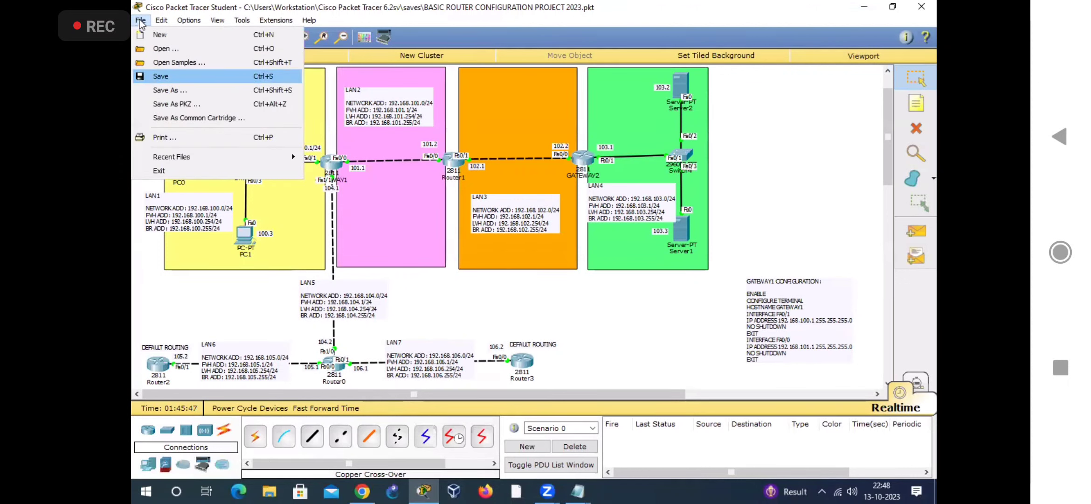
click(152, 273)
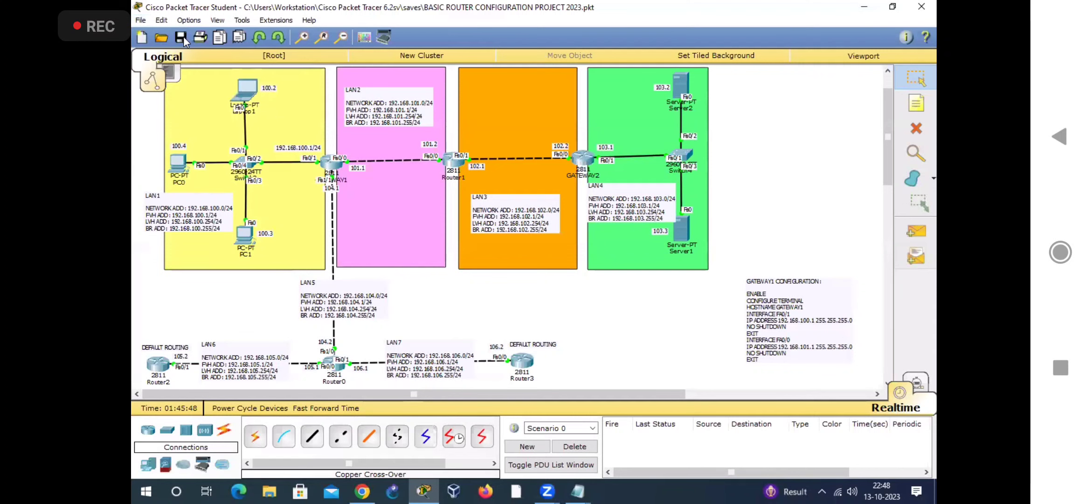
click(140, 20)
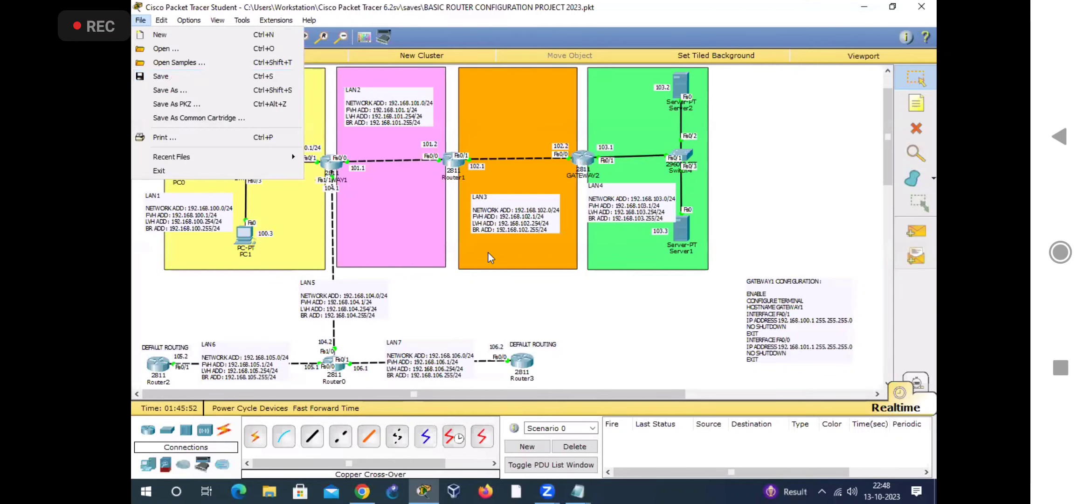
click(625, 330)
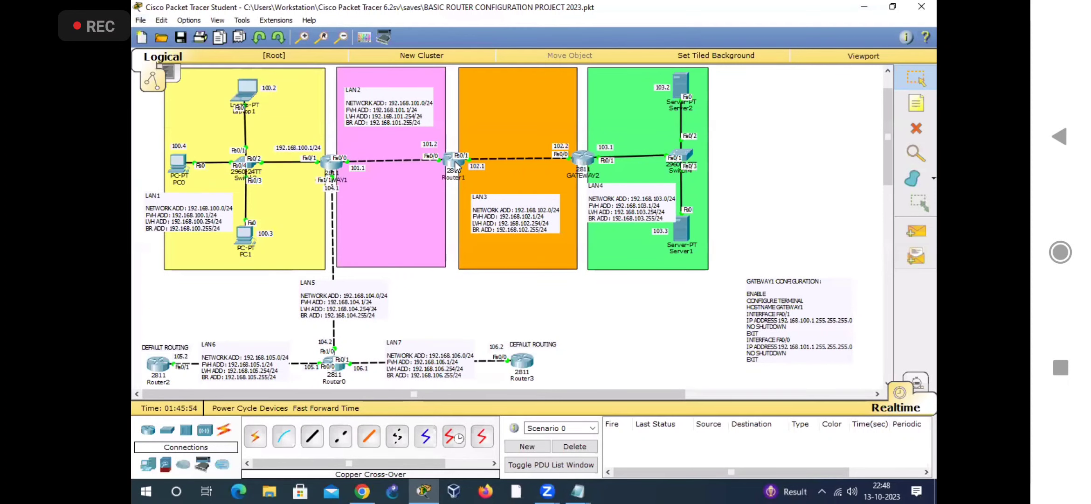
Step: Check Router1's static route commands, close its window, and open GATEWAY1's global configuration settings
click(404, 110)
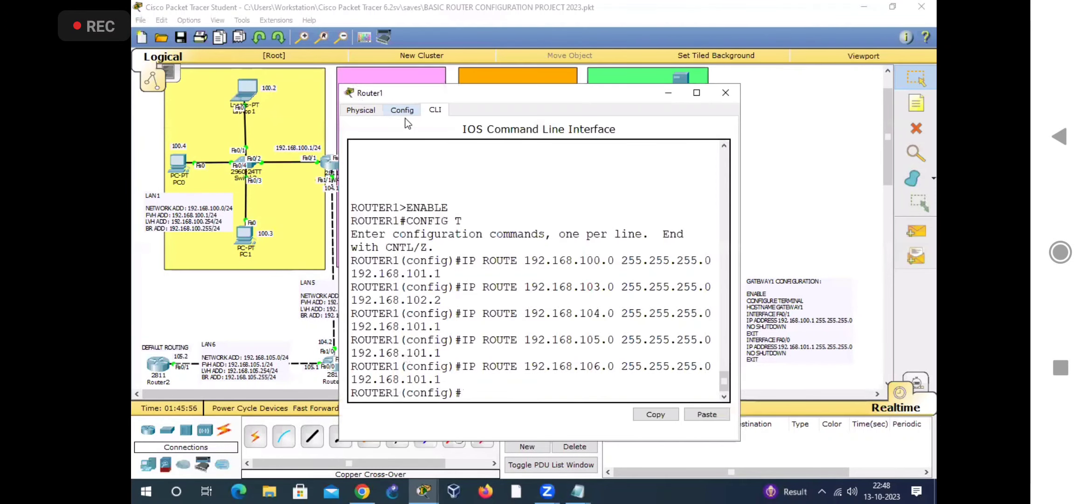
click(726, 95)
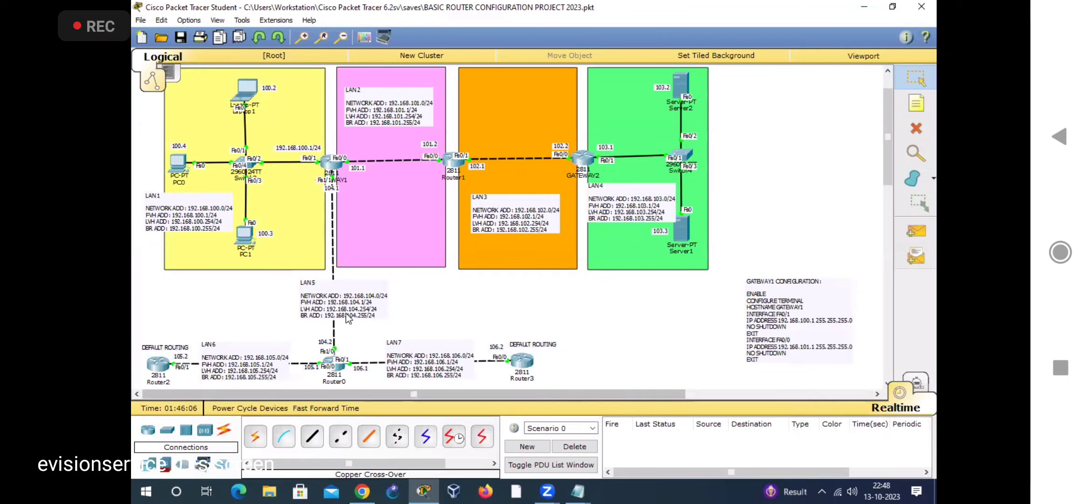
click(330, 163)
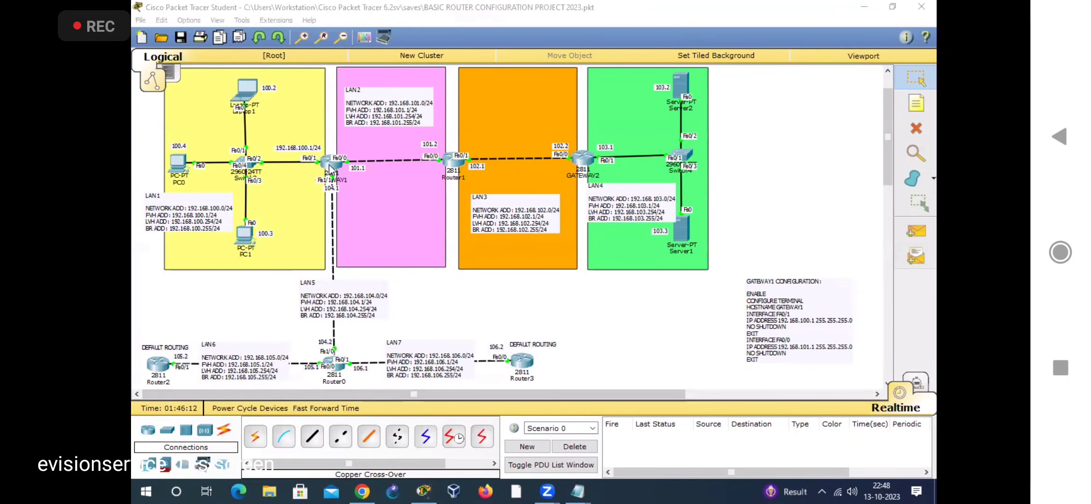
drag(330, 162, 332, 164)
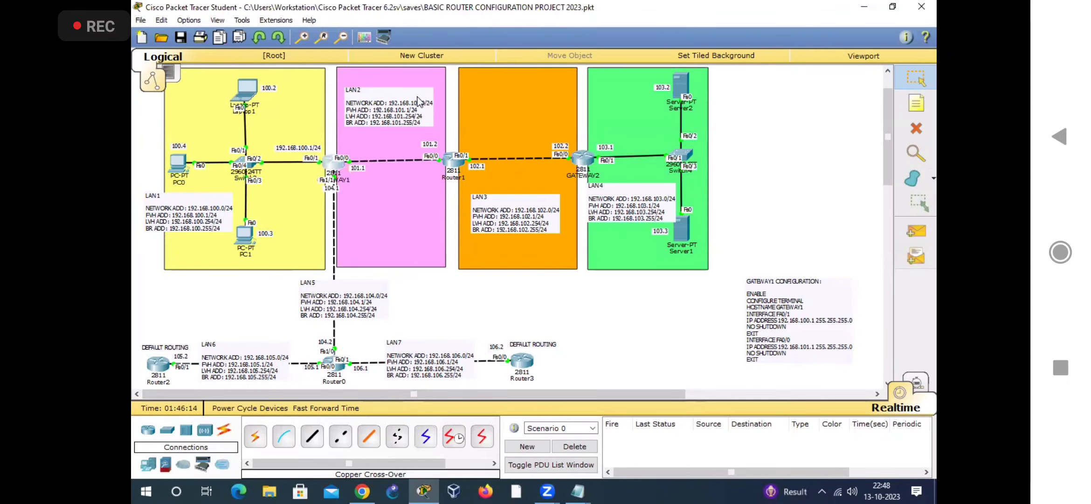
click(331, 165)
click(402, 110)
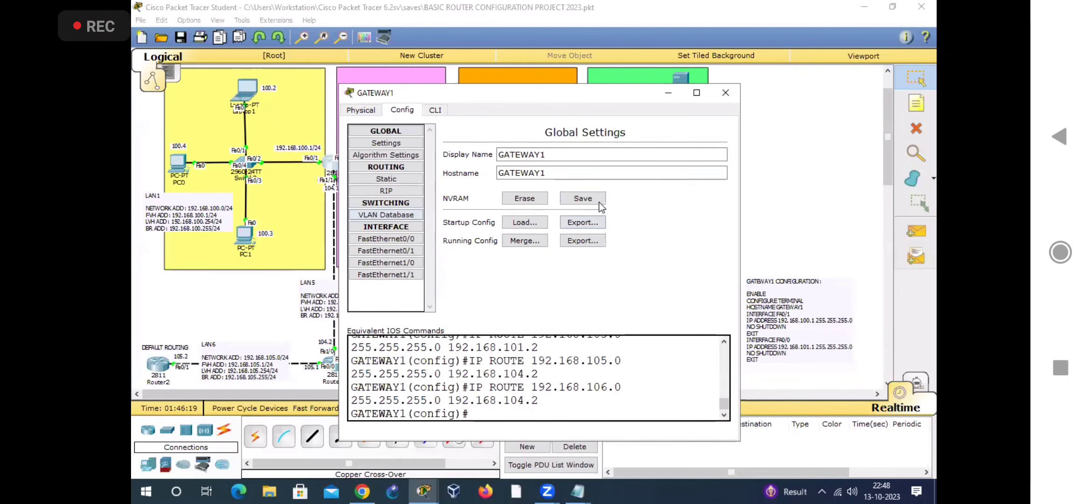
Step: Save the project file, bring up GATEWAY1's global settings again to review its NVRAM options, and close its window
click(180, 37)
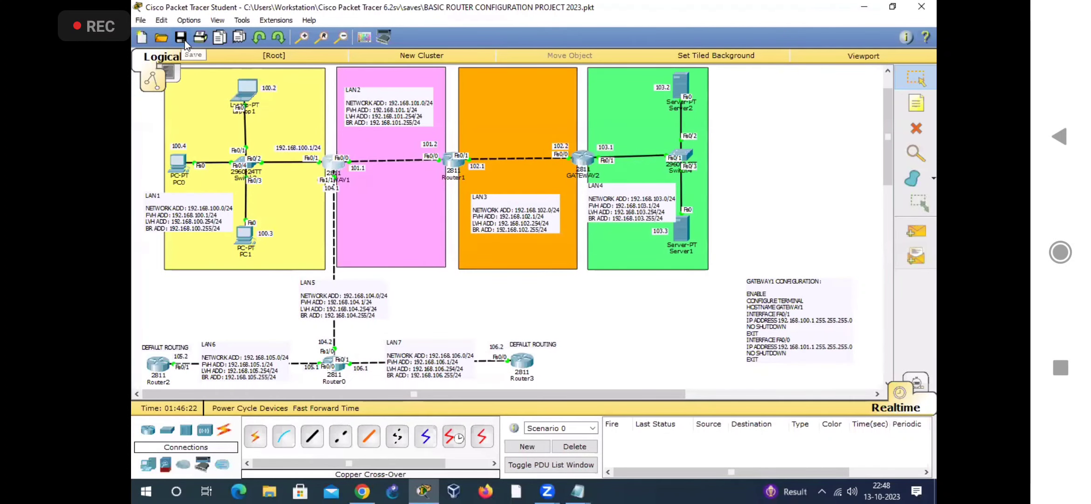
click(346, 178)
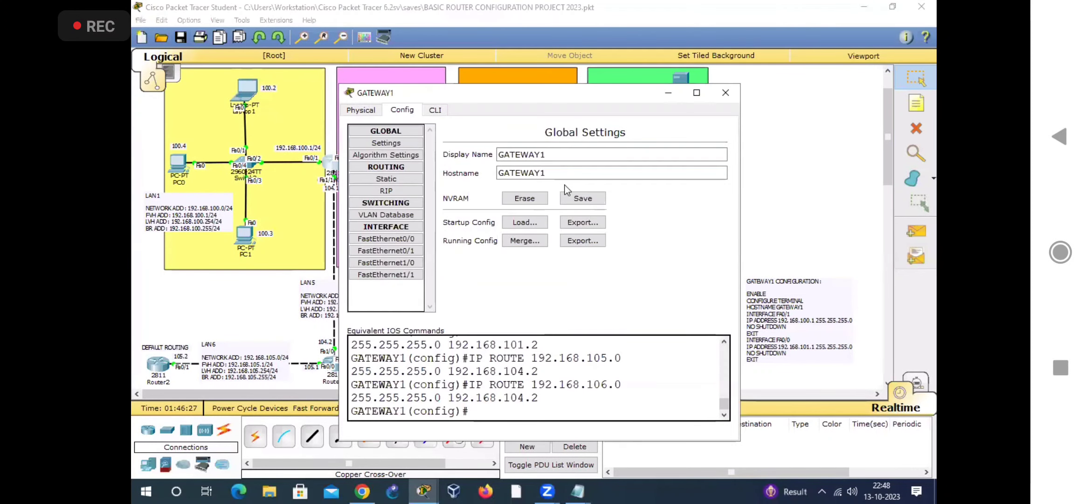
click(726, 93)
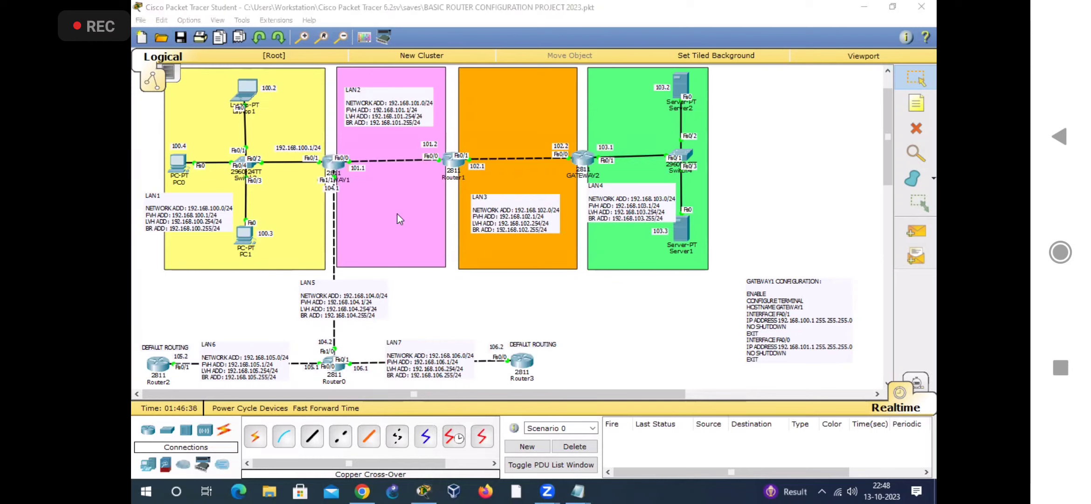
Step: Zoom in on the topology and examine the links from LAN 1 to LAN 4 and the default-routed Router2 and Router3 around Router0
click(301, 39)
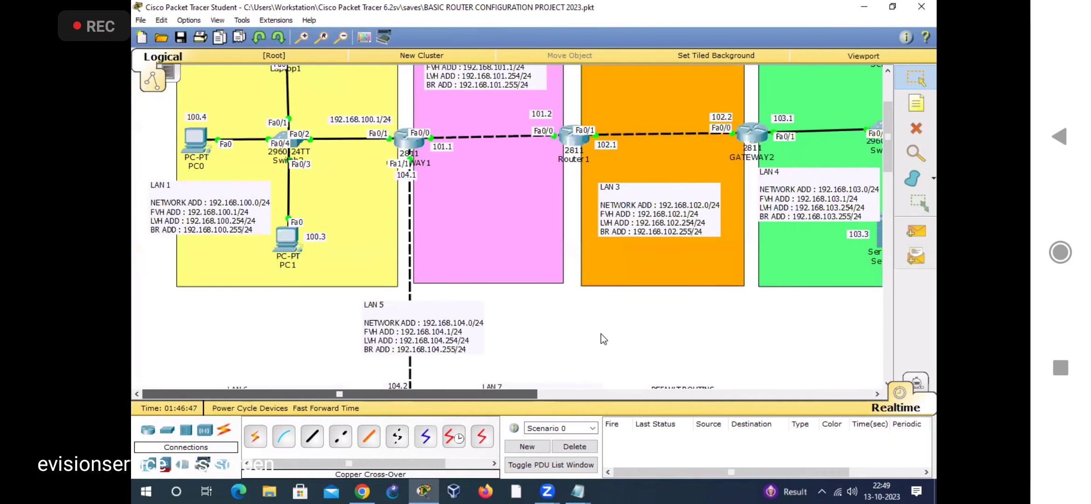
scroll(603, 338, up, 3)
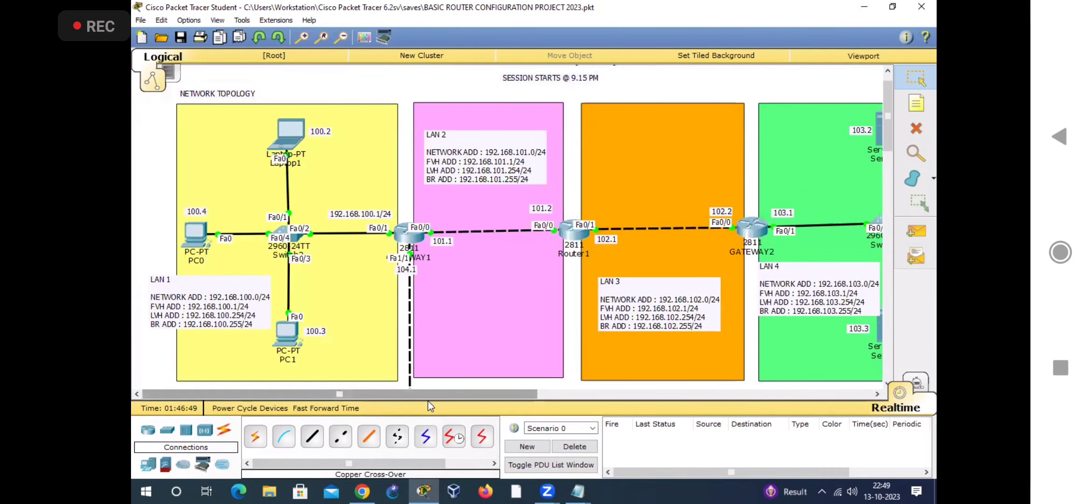
drag(429, 400, 456, 402)
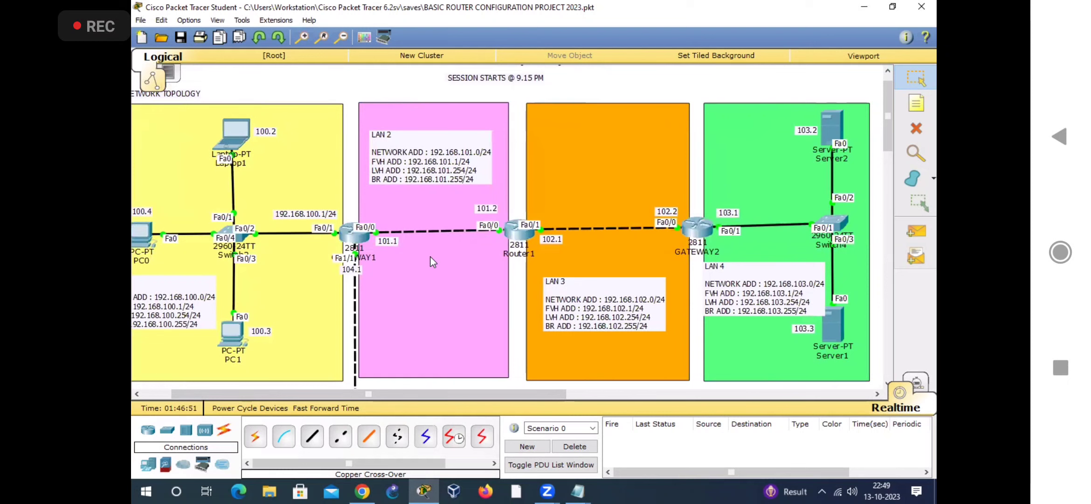
scroll(387, 344, down, 2)
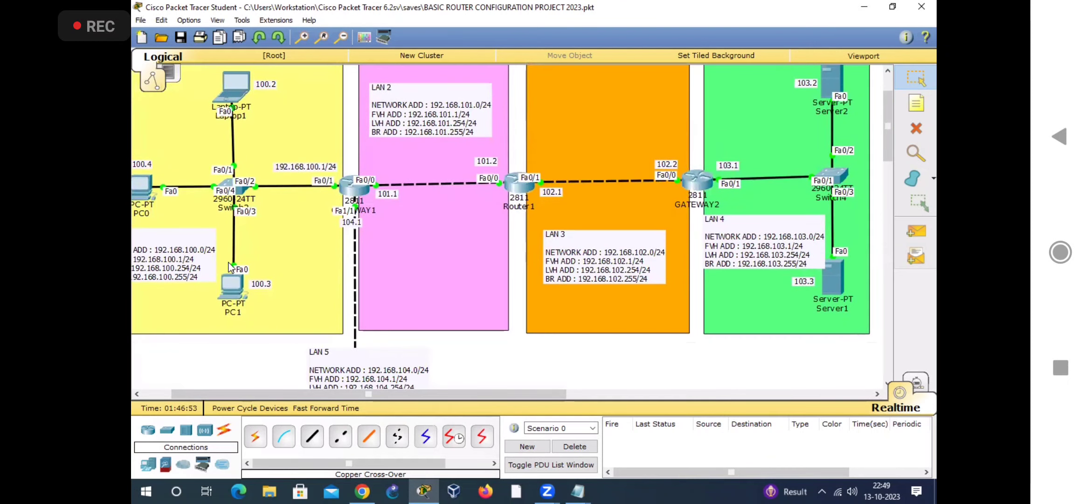
drag(305, 394, 275, 394)
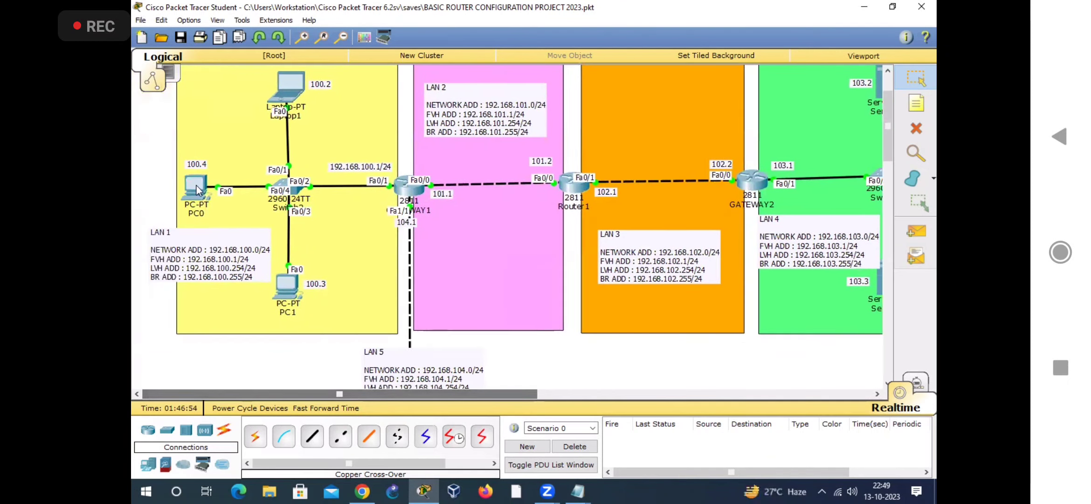
click(224, 218)
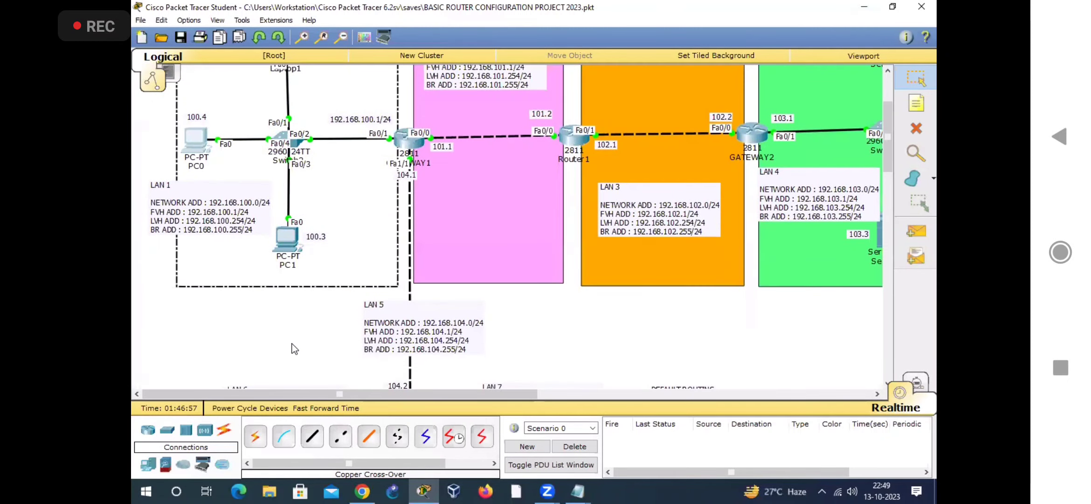
scroll(289, 306, down, 3)
click(179, 346)
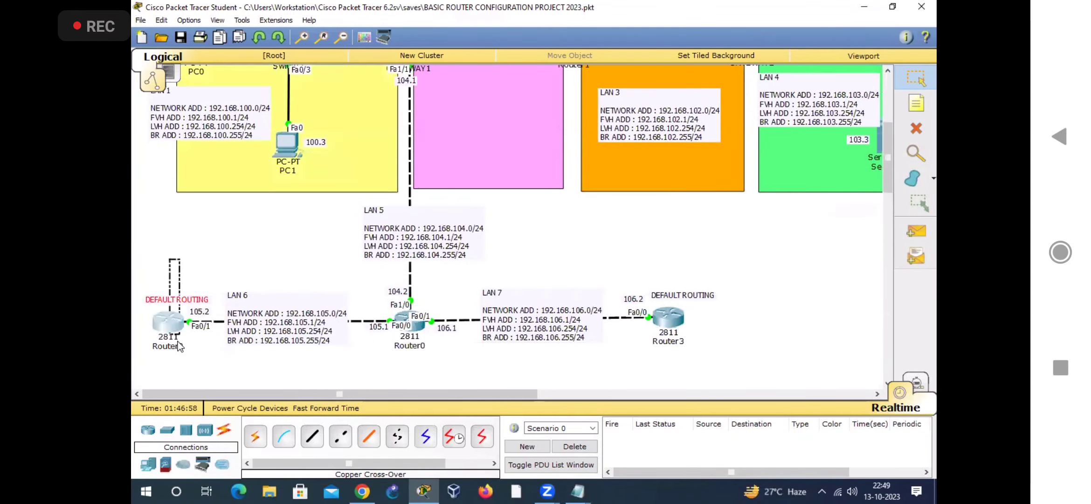
drag(658, 256, 655, 352)
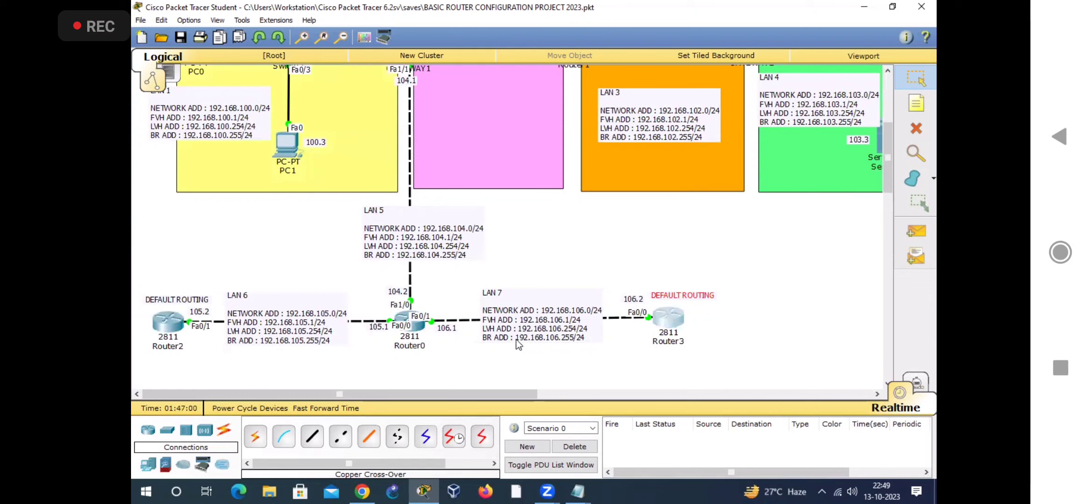
click(553, 269)
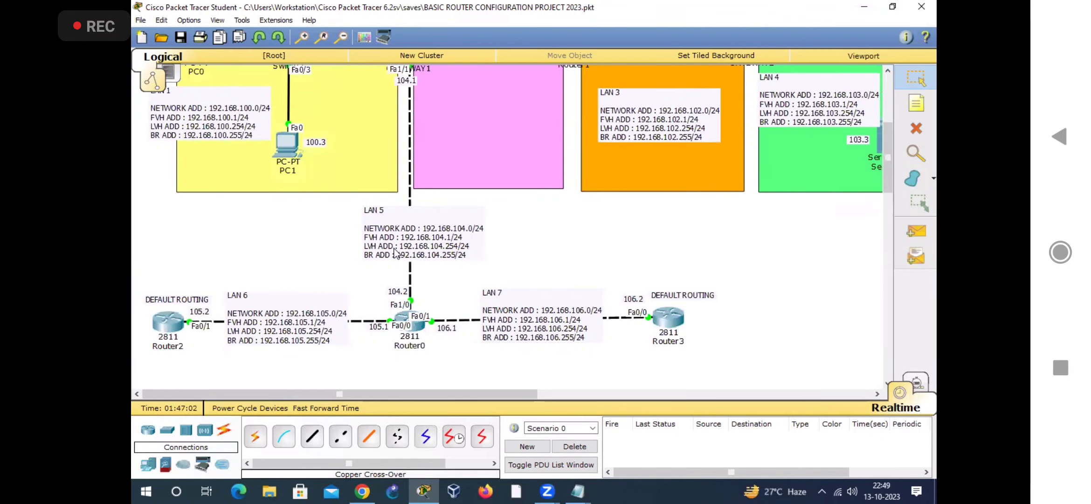
scroll(363, 254, up, 1)
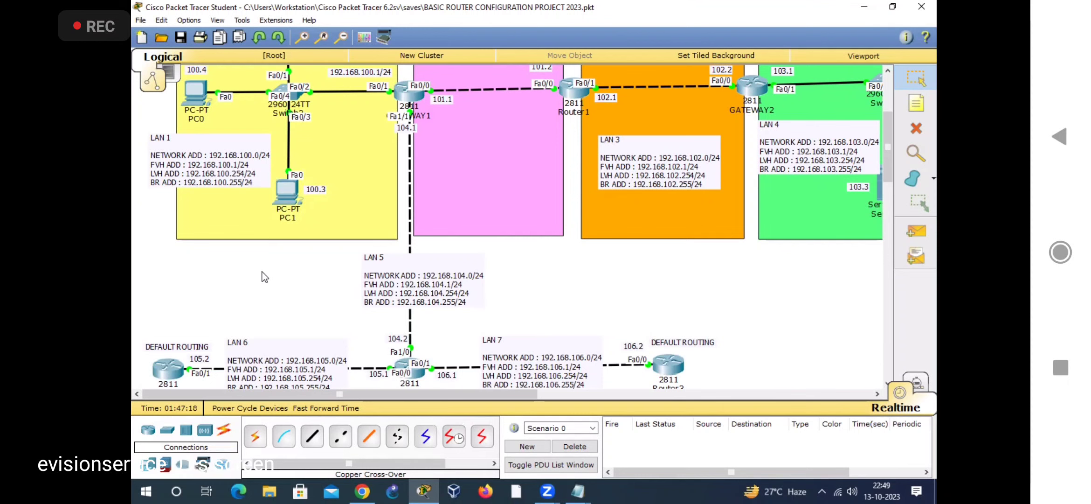
scroll(221, 159, up, 2)
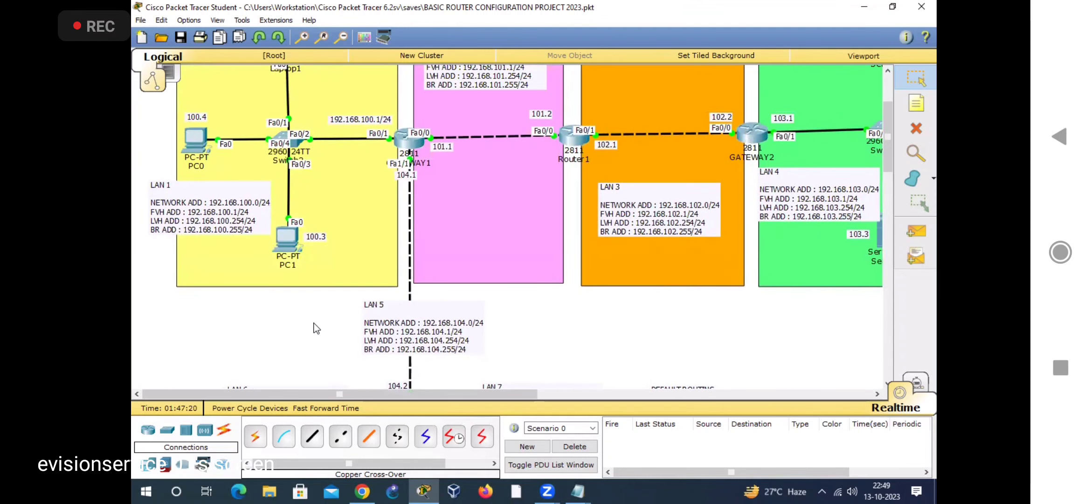
scroll(316, 328, down, 2)
scroll(313, 325, down, 2)
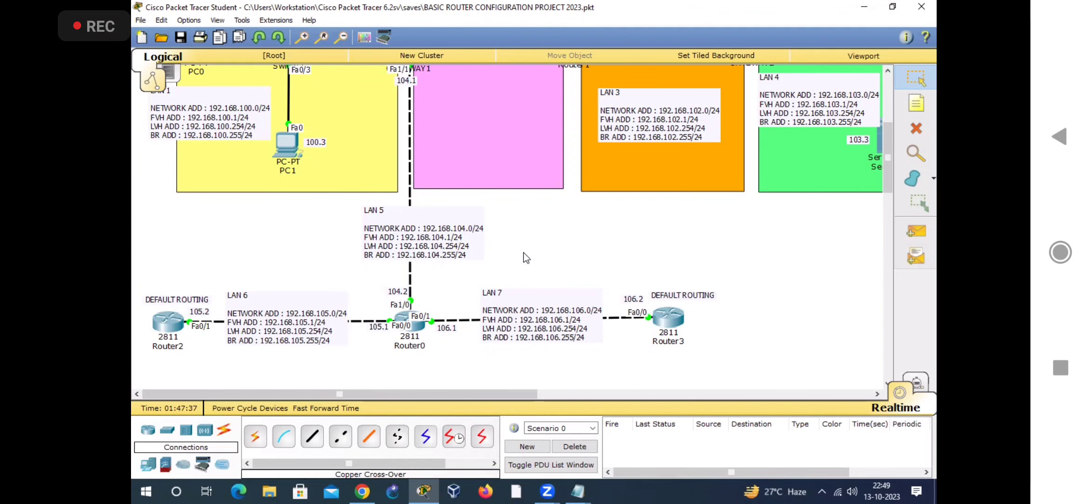
Step: Examine the topology from the Router0 links up to LAN 1 through LAN 4
scroll(522, 261, up, 1)
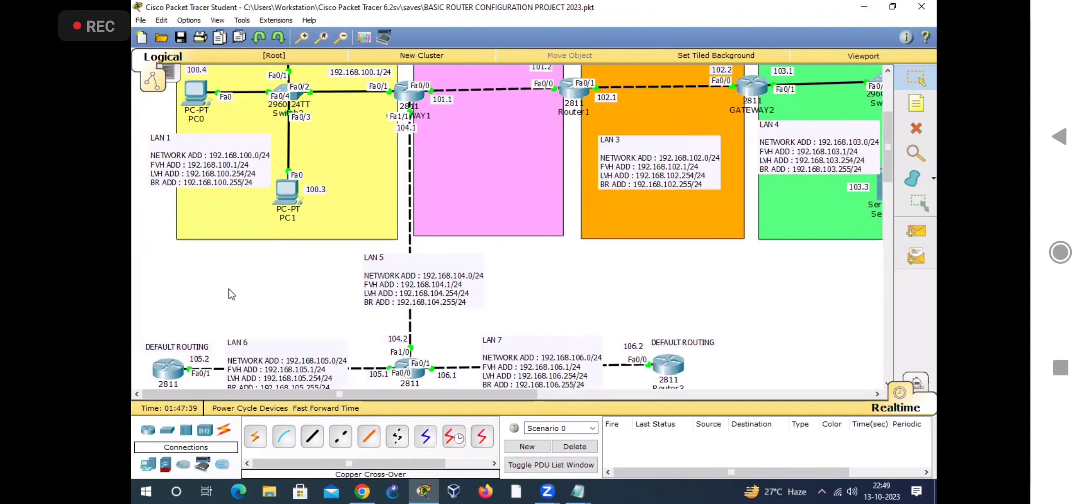
scroll(253, 307, up, 3)
scroll(613, 321, down, 1)
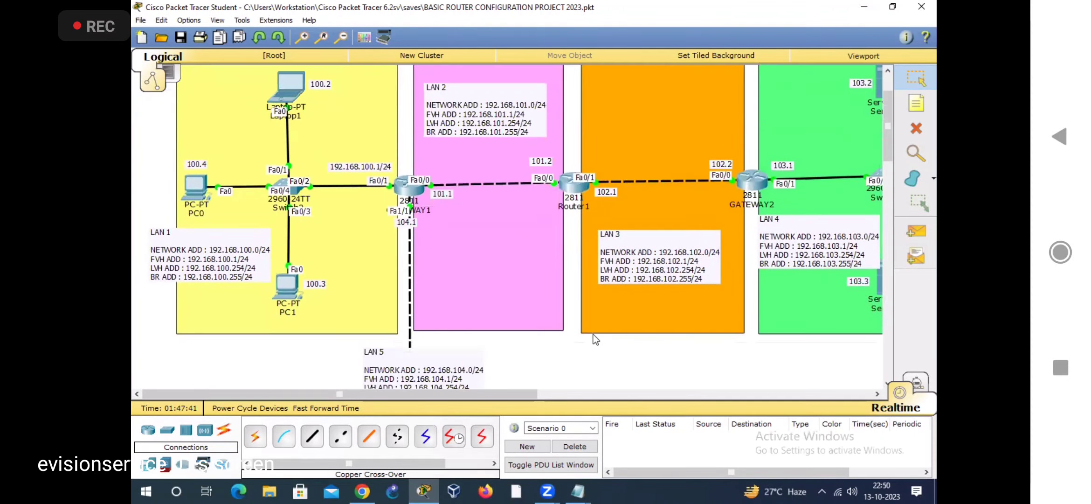
scroll(611, 299, up, 1)
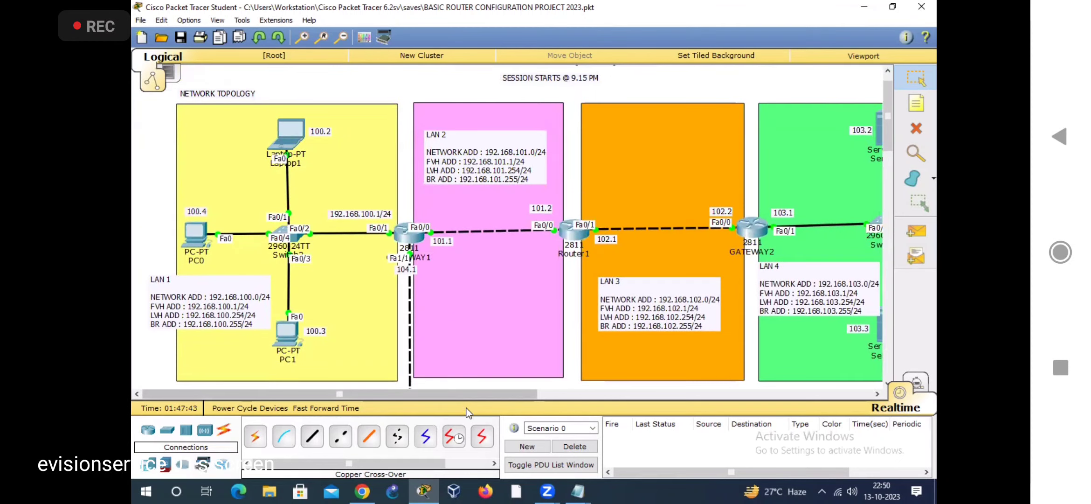
scroll(434, 396, right, 2)
scroll(465, 388, left, 2)
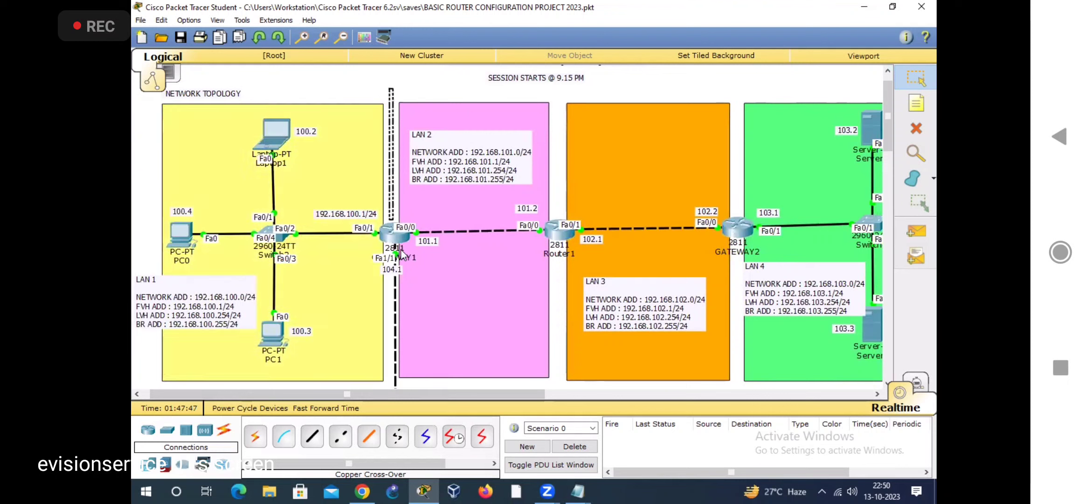
Step: Trace the boundaries between neighbouring LANs at GATEWAY1, Router1 and GATEWAY2 with narrow vertical selections
click(402, 252)
click(557, 187)
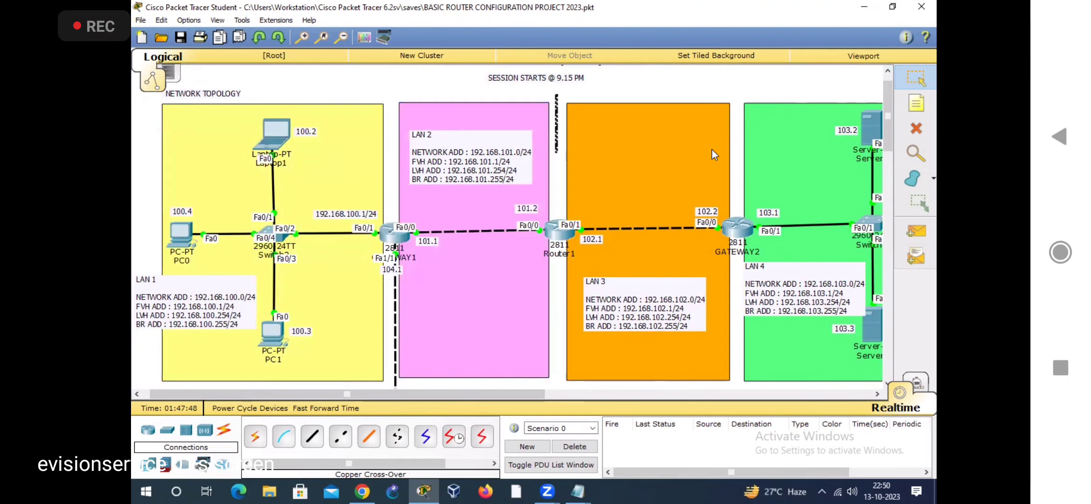
drag(734, 86, 736, 251)
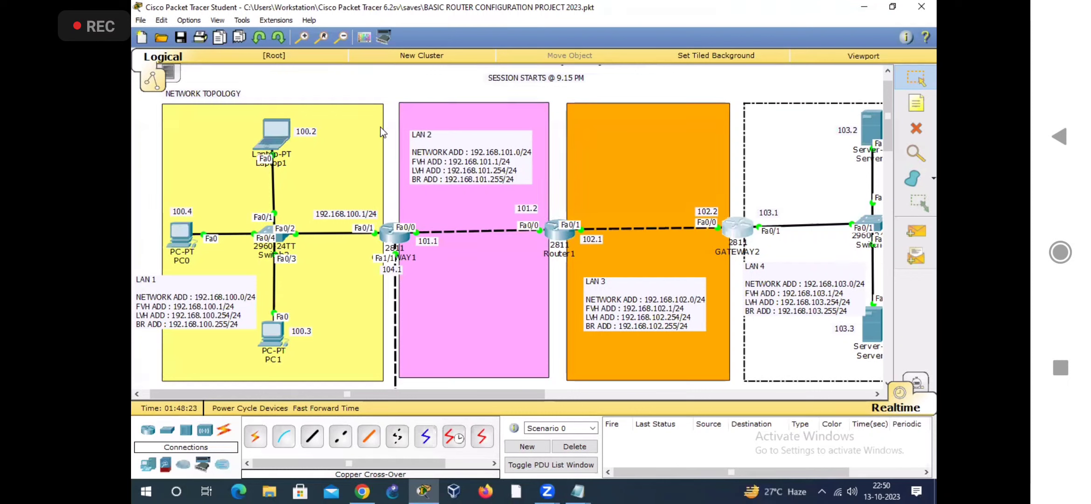
Step: Open GATEWAY1 and review its command-line entries for interface FA1/1 and the static routes
click(395, 214)
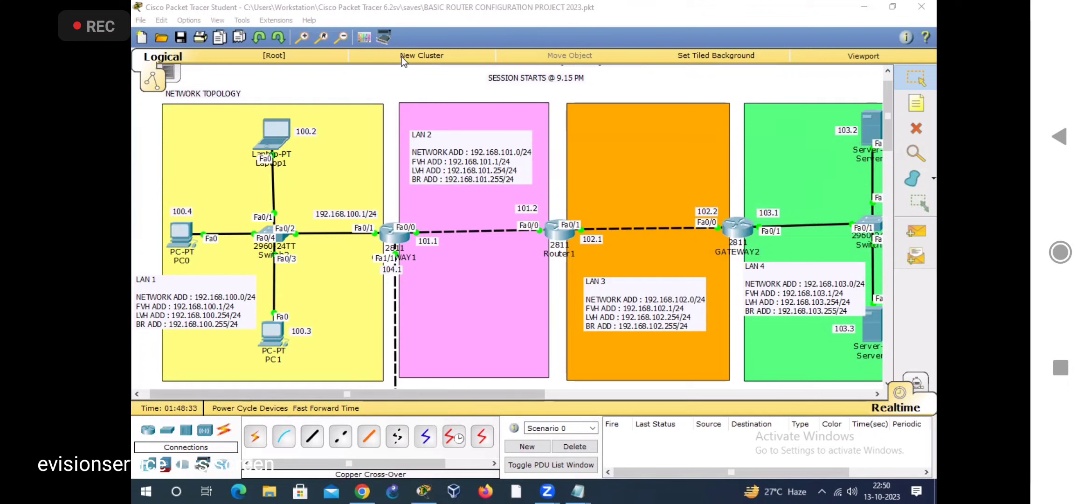
click(399, 85)
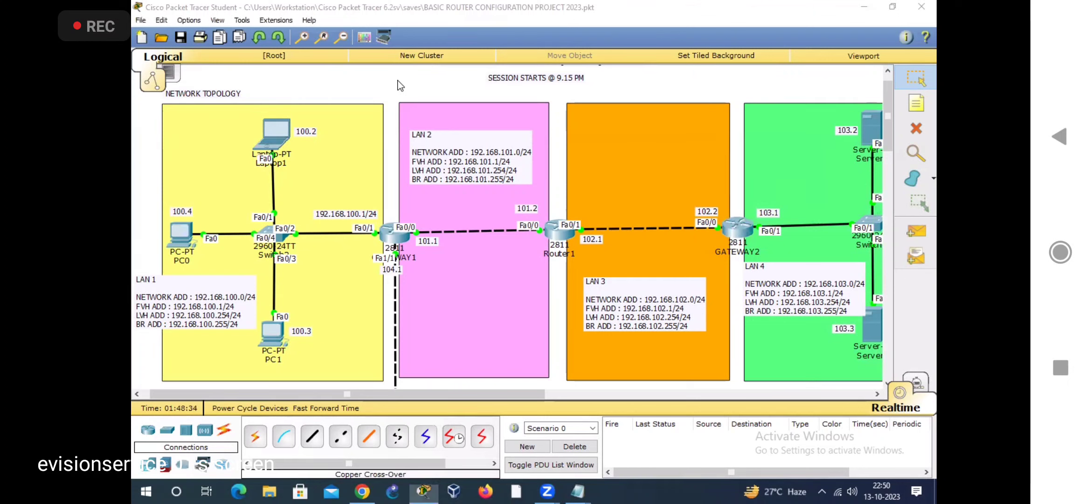
click(396, 233)
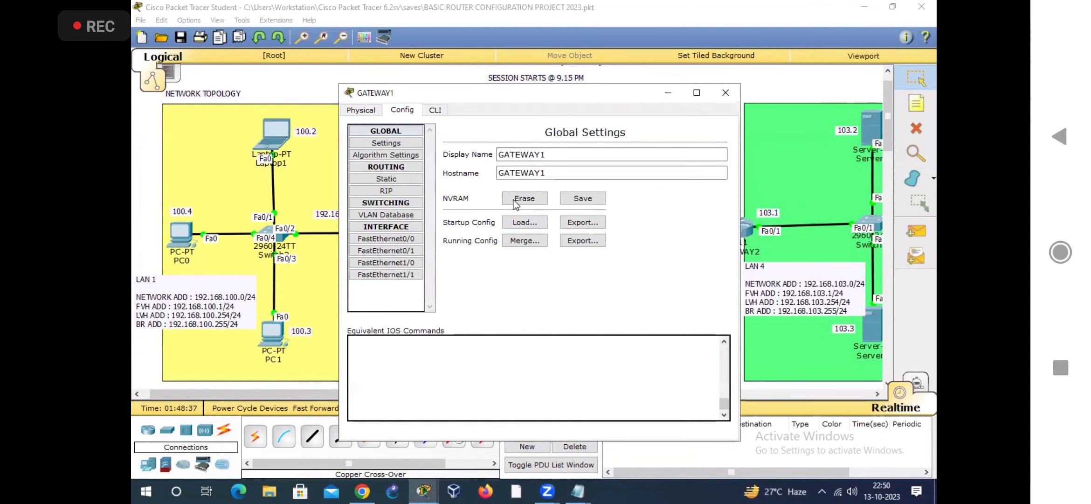
click(361, 109)
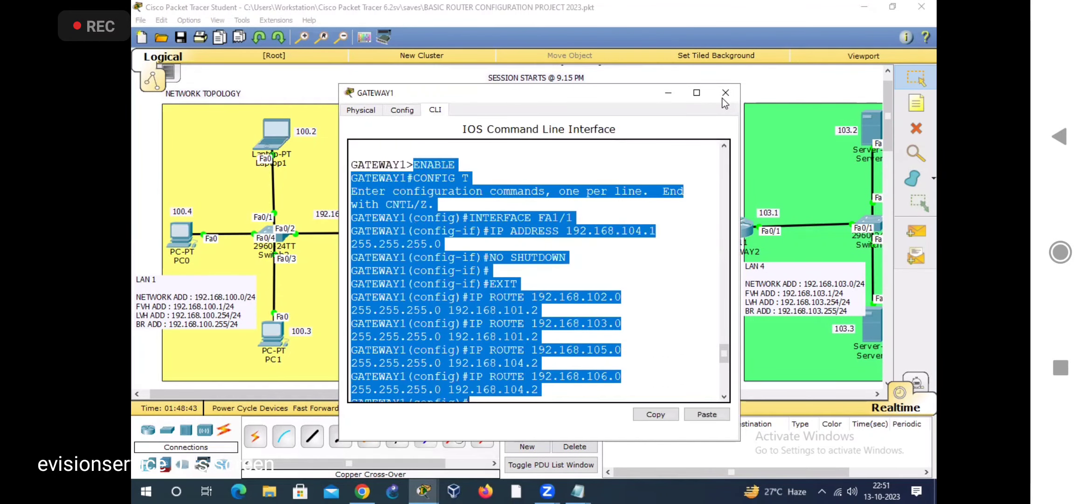
Step: Examine LAN 5 to LAN 7 with Router0, Router2 and Router3, and return to the LAN 1 to LAN 4 overview
scroll(387, 235, down, 1)
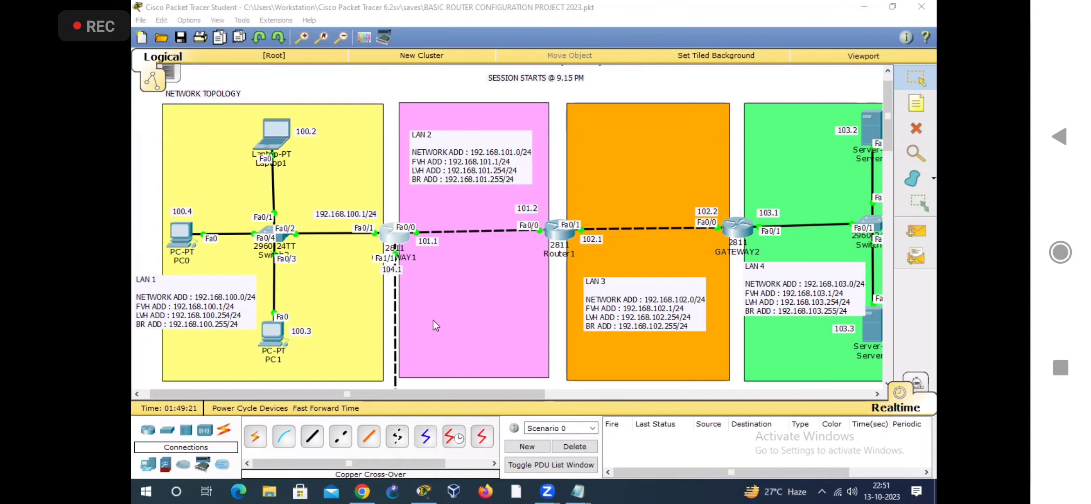
scroll(435, 325, down, 1)
scroll(435, 325, down, 3)
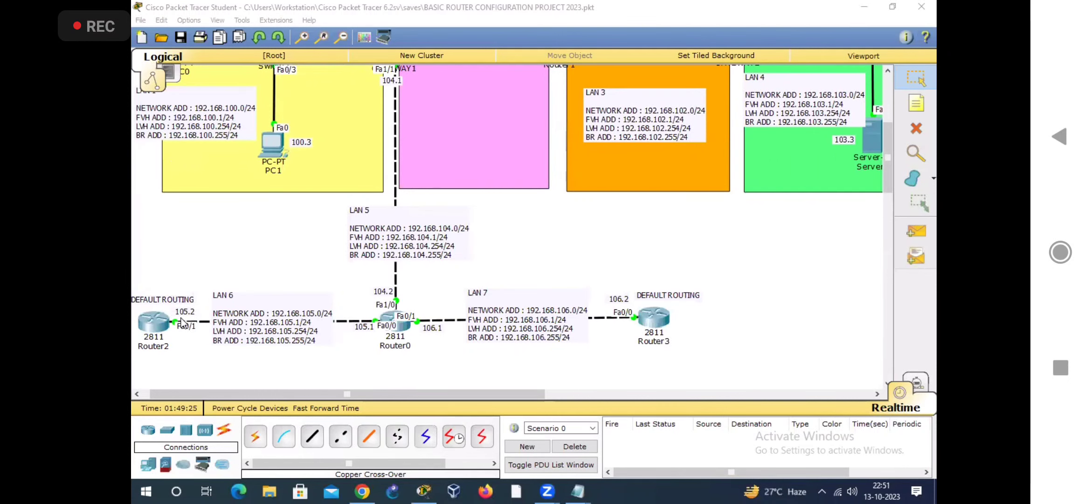
drag(280, 394, 270, 395)
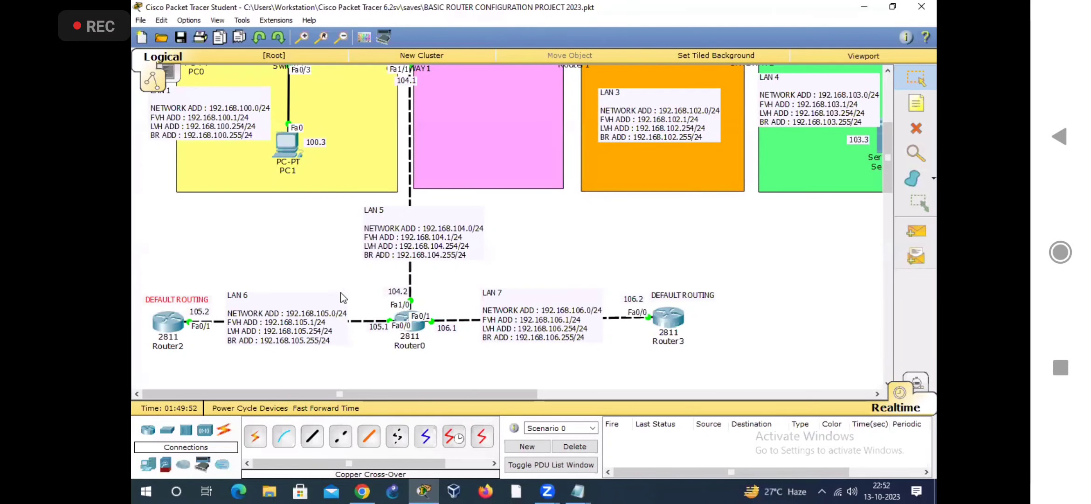
scroll(313, 250, up, 3)
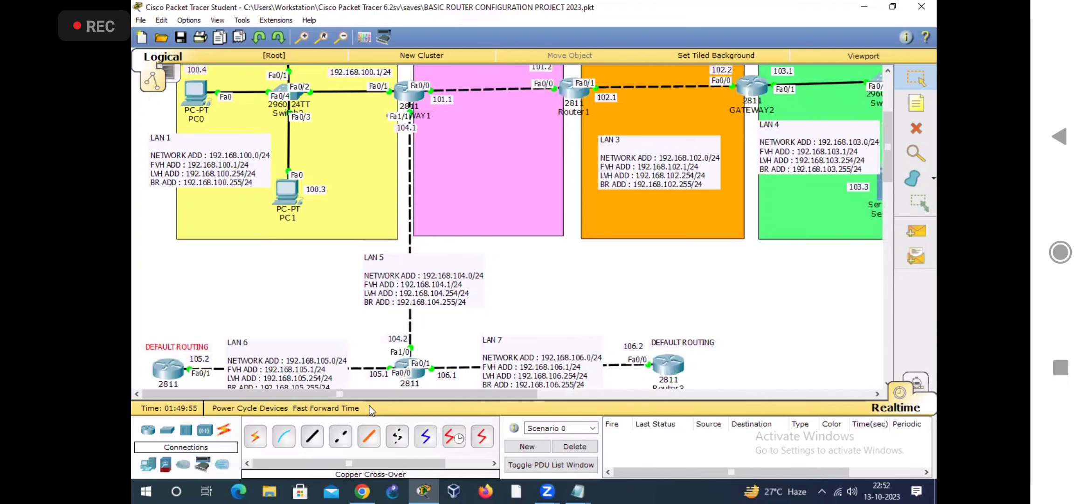
scroll(358, 369, up, 6)
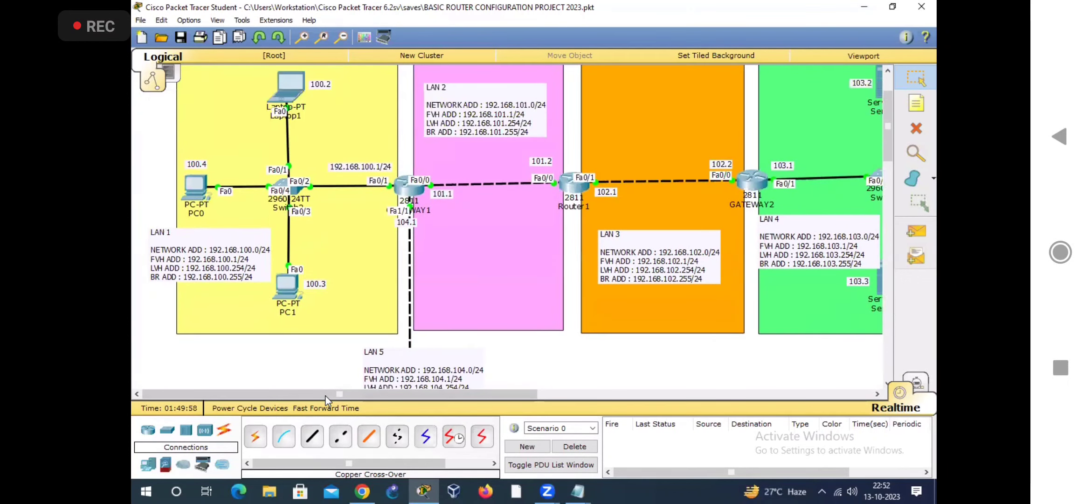
scroll(326, 396, up, 3)
scroll(452, 387, right, 3)
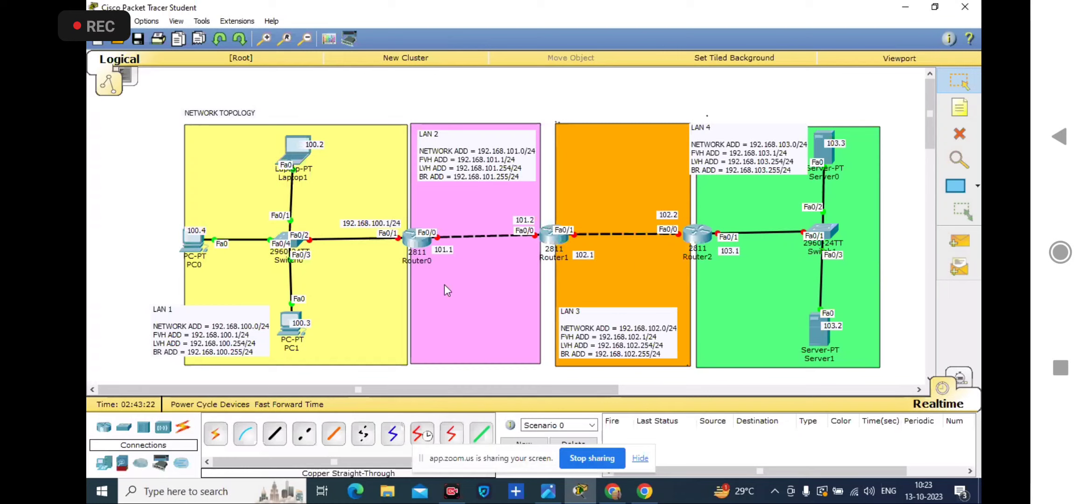
Step: Open Laptop1's static IP configuration in the other network project and select its IPv4 address field
click(296, 154)
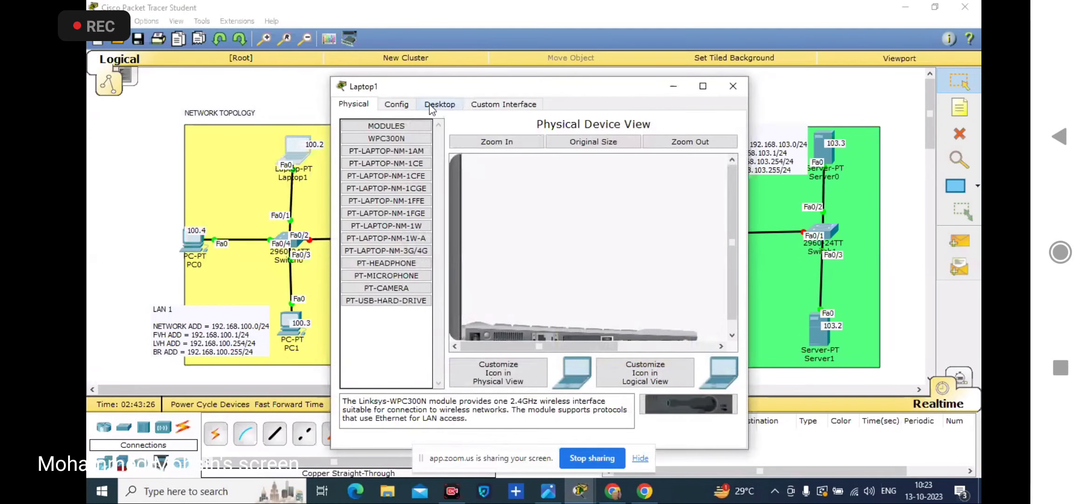
click(430, 106)
click(389, 180)
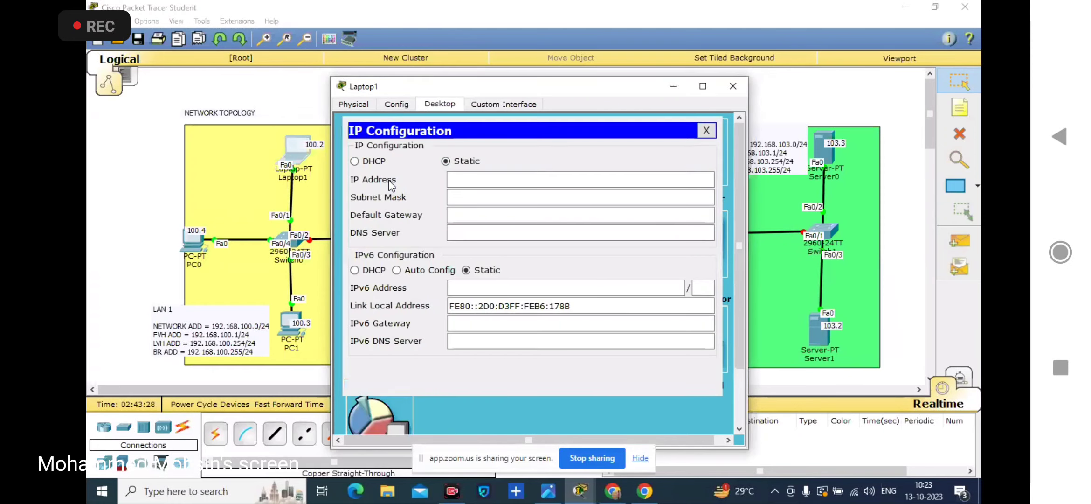
click(491, 181)
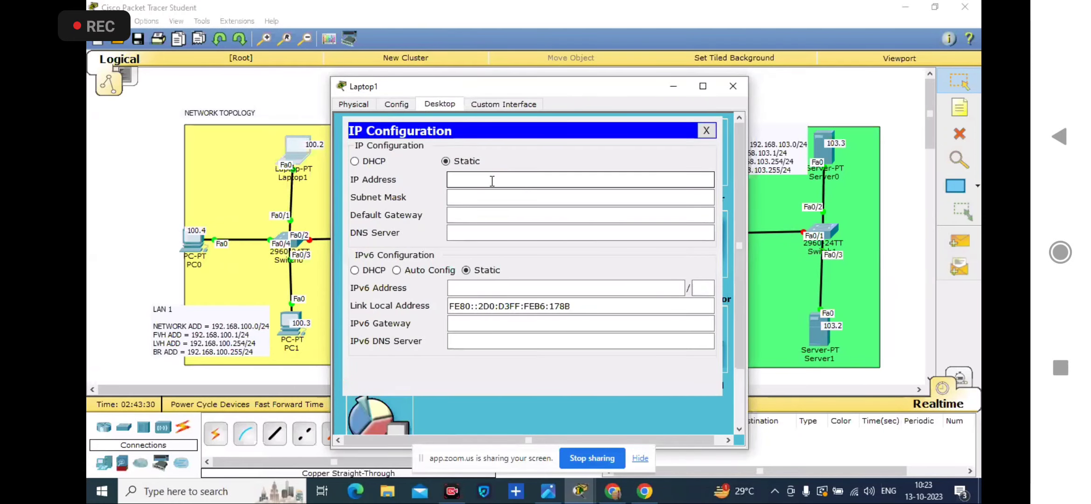
Step: Switch to the Zoom meeting in the browser, unmute and re-mute the microphone, and stop the screen share
click(622, 485)
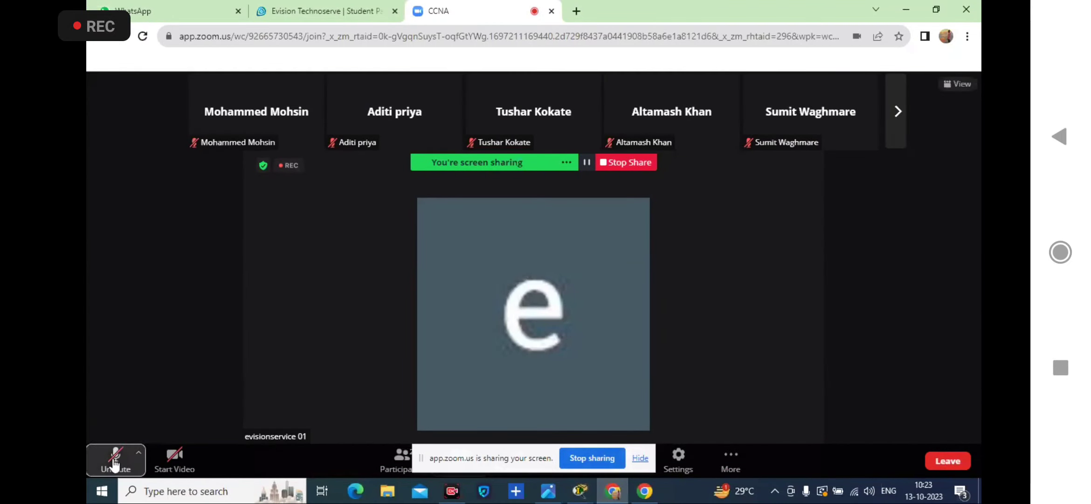
click(114, 464)
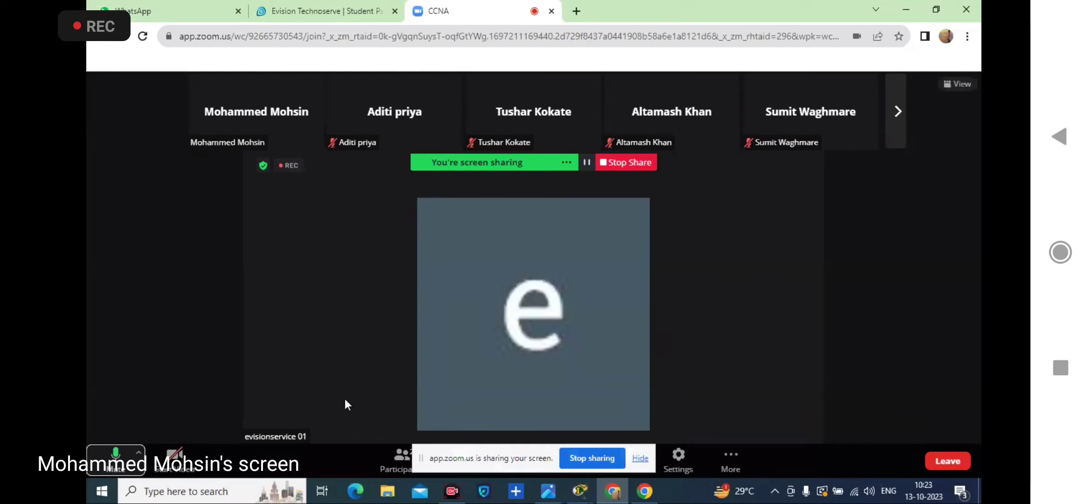
click(641, 458)
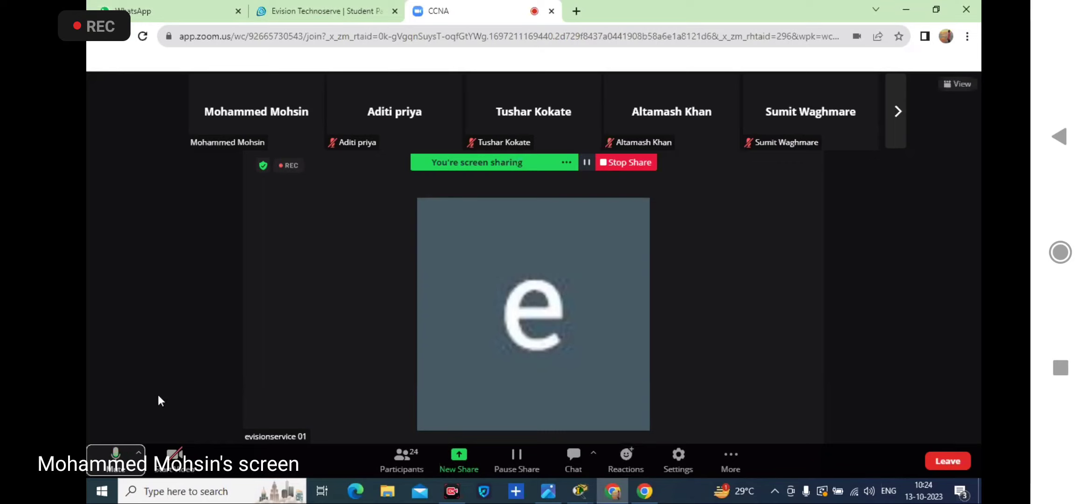
click(116, 459)
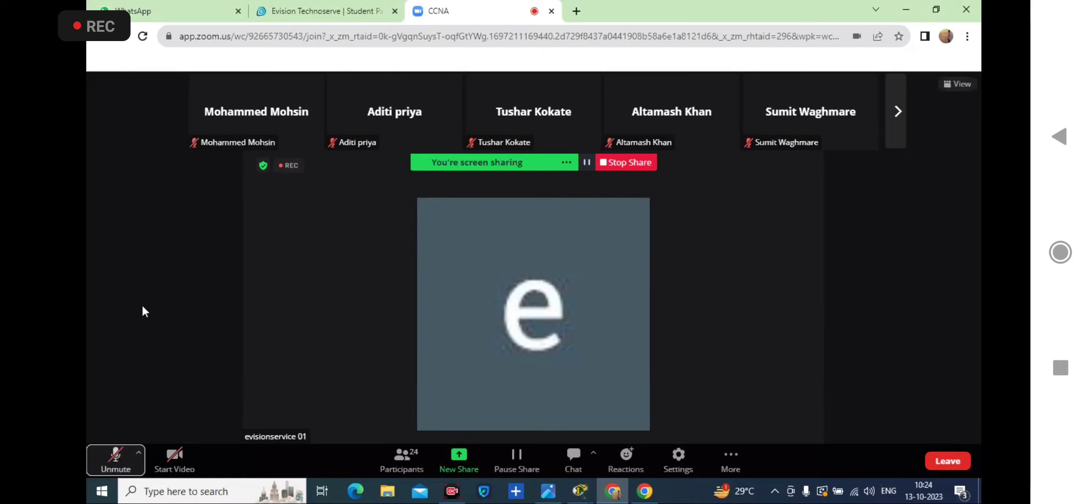
click(607, 163)
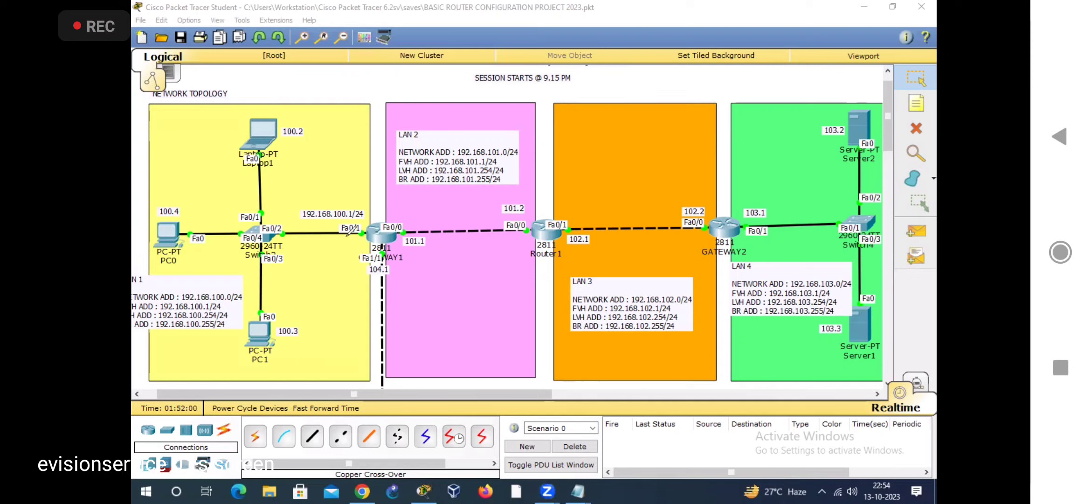
Step: Draw a blue arrow pointing at the straight-through cable type and erase the annotation
drag(313, 387, 312, 422)
drag(303, 410, 330, 408)
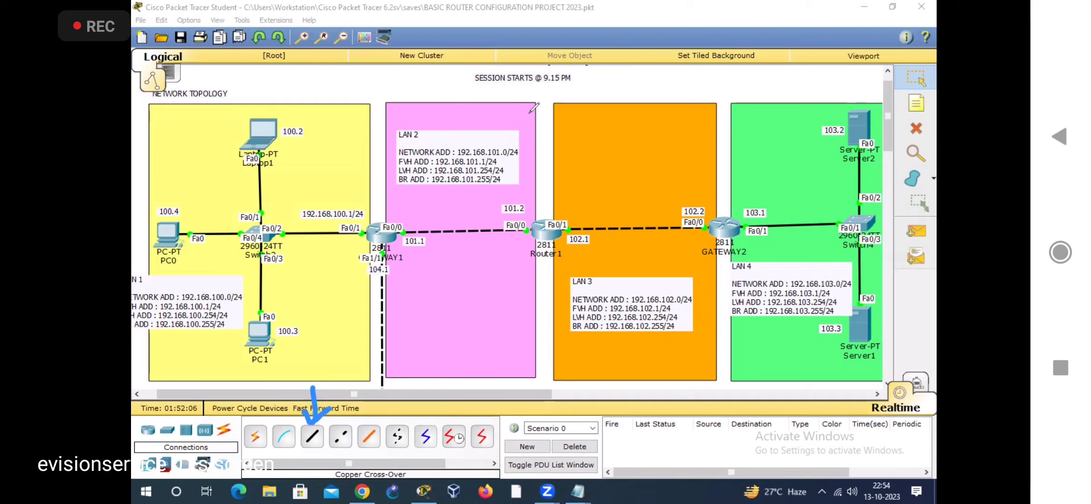
key(ctrl+z)
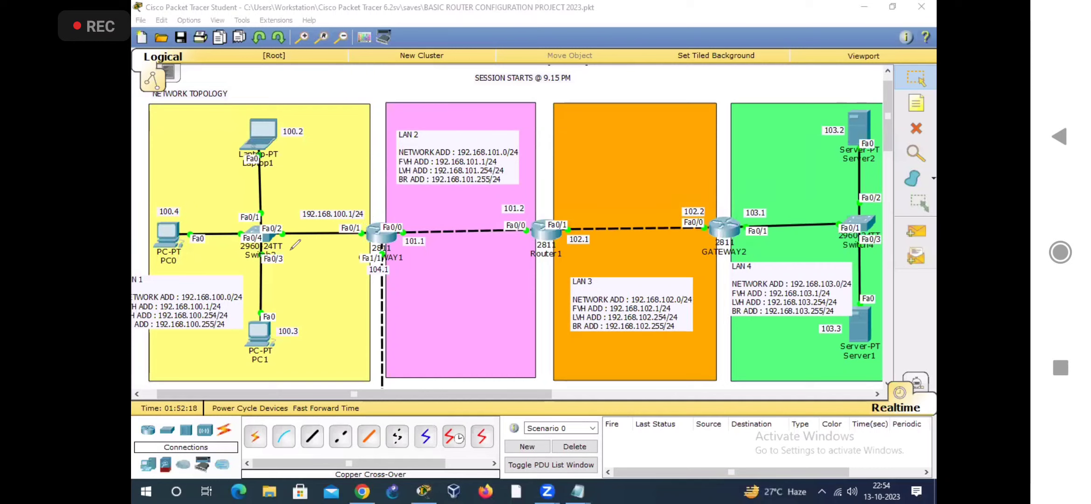
Step: Circle GATEWAY1's Fa0/0 port, mark the LAN 1 switch's Fa0/2 link, and clear the blue annotations
mouse_move(397, 231)
mouse_down()
mouse_move(418, 216)
mouse_move(382, 234)
mouse_up()
drag(264, 243, 292, 227)
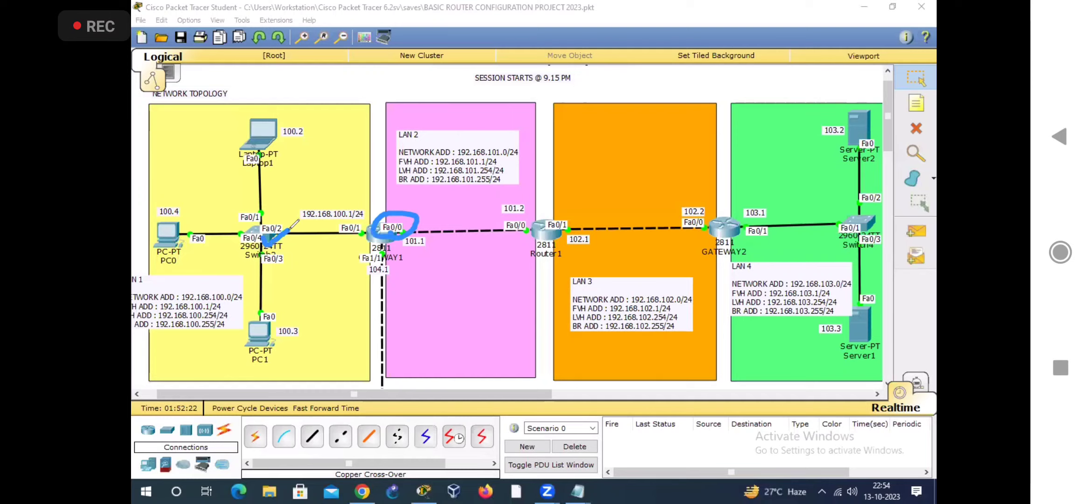
click(350, 240)
mouse_move(368, 214)
mouse_down()
mouse_move(387, 247)
mouse_move(507, 229)
mouse_move(517, 213)
mouse_move(487, 255)
mouse_up()
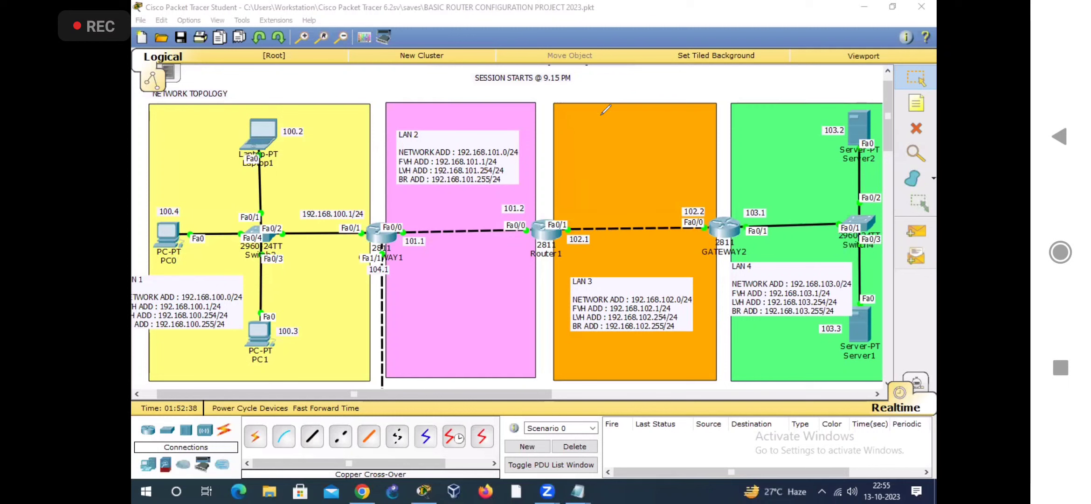
drag(430, 397, 421, 399)
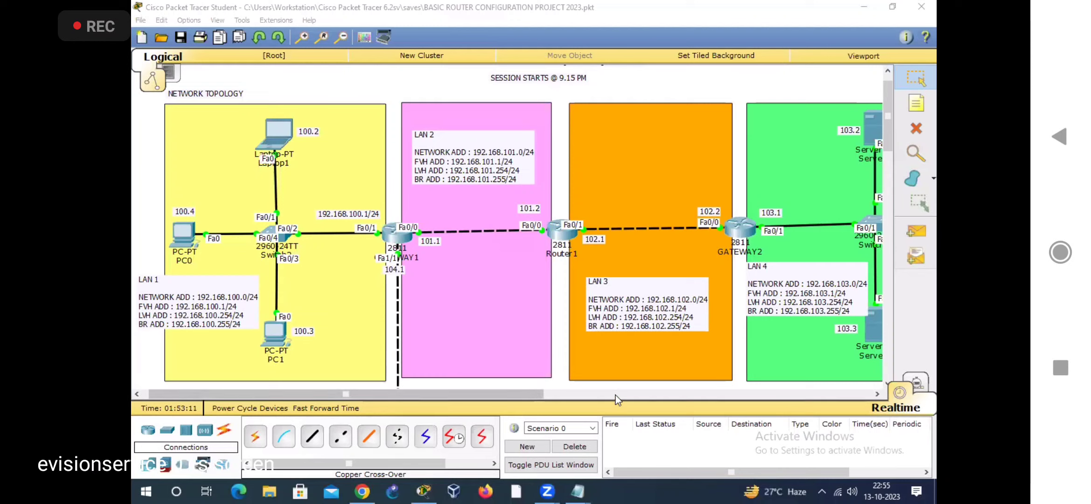
Step: Unmute the microphone in the Zoom meeting
click(577, 491)
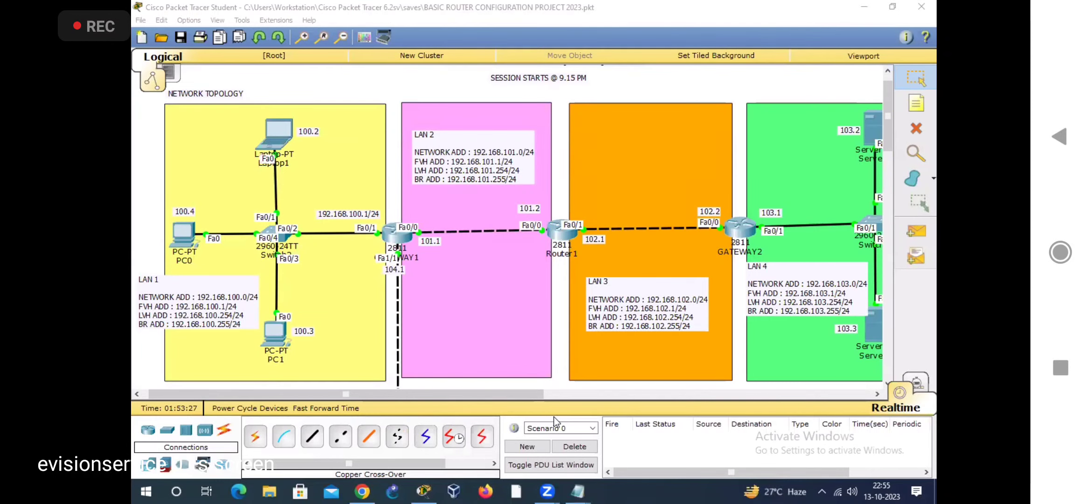
click(534, 252)
click(98, 455)
Step: Take two full-screen captures showing the meeting's participants list and save each screenshot
key(Print)
key(ctrl+a)
key(ctrl+s)
key(Return)
key(Print)
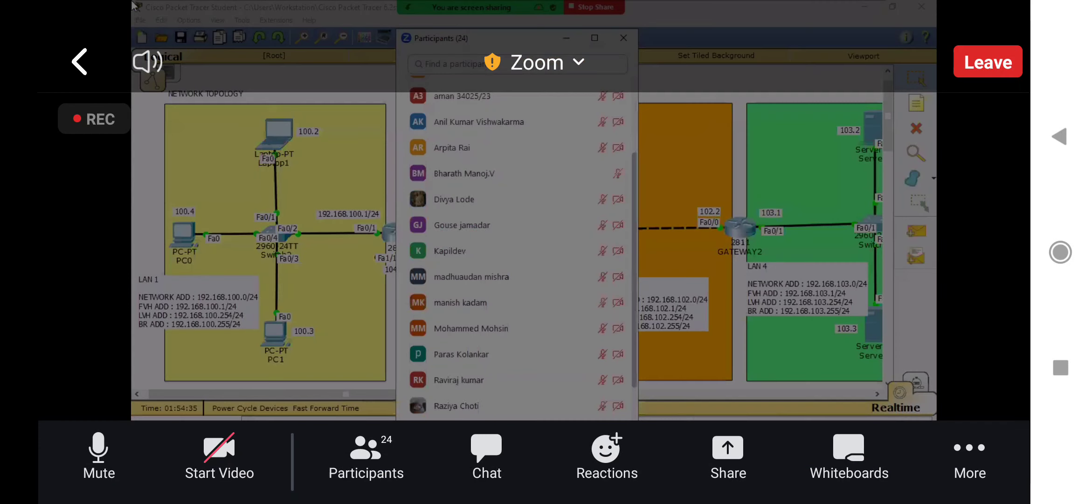
key(ctrl+a)
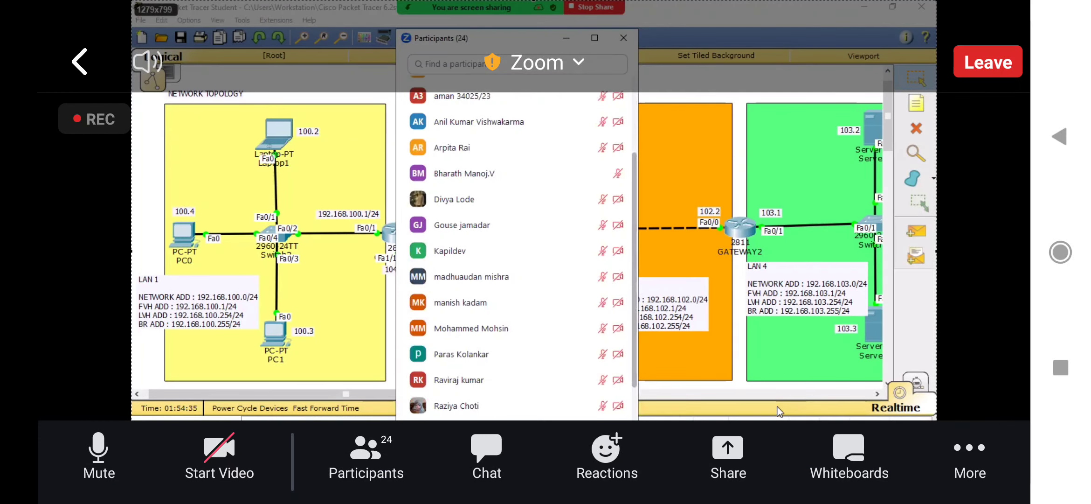
key(ctrl+s)
key(Return)
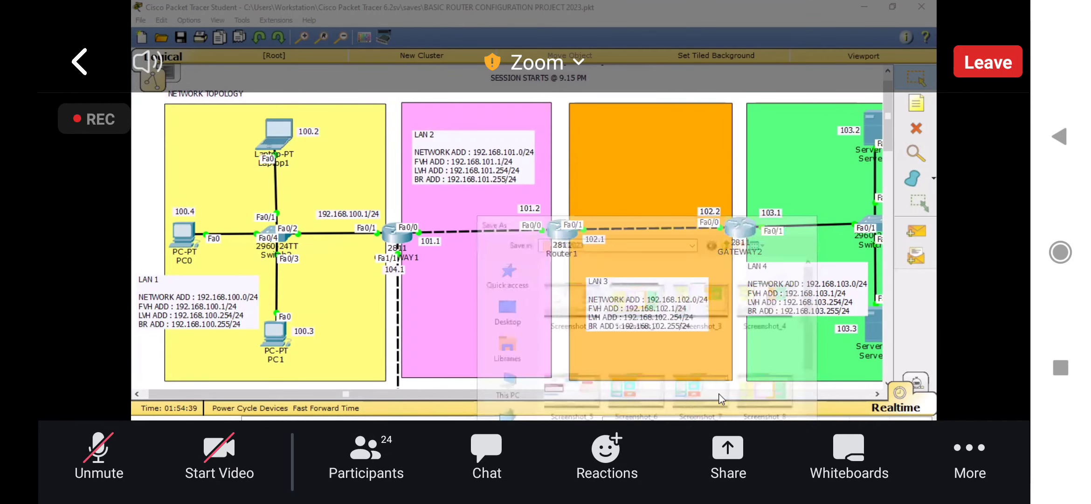
Step: Capture the whole screen with the end of the participants list in view and save the screenshot
key(Print)
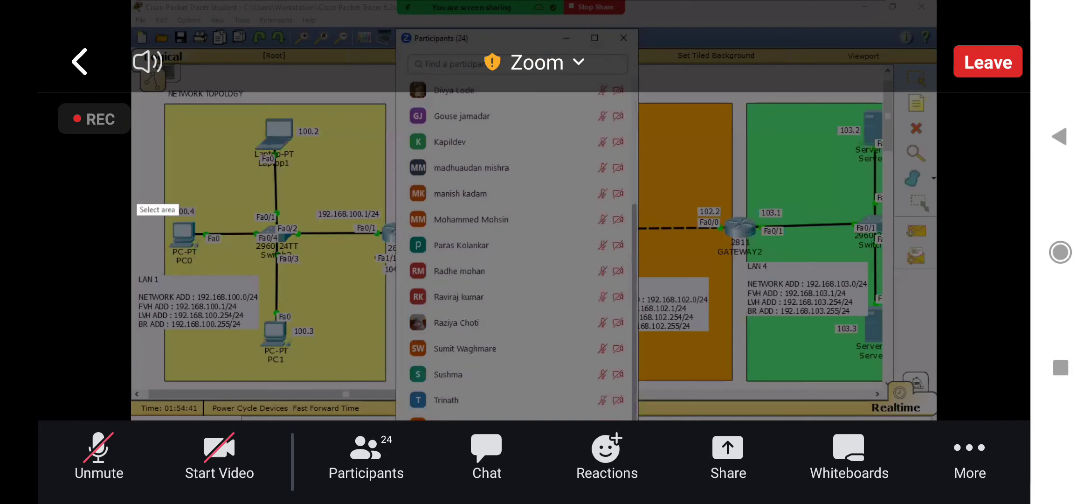
drag(132, 1, 630, 282)
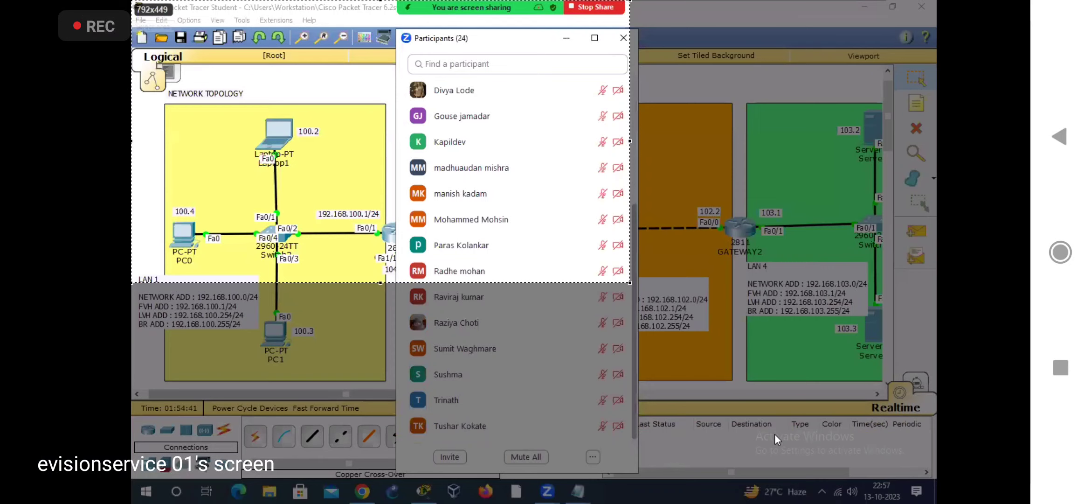
drag(775, 434, 936, 503)
key(ctrl+s)
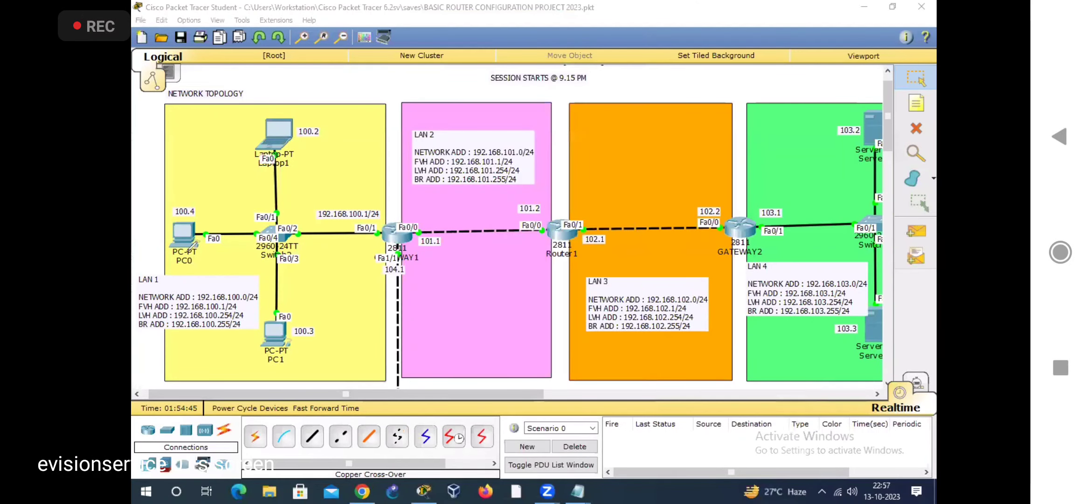
Step: Handwrite "RIP" and further notes in blue over the LAN 1 area of the topology
drag(175, 295, 197, 268)
mouse_move(194, 227)
mouse_down()
mouse_move(208, 232)
mouse_move(208, 246)
mouse_move(222, 234)
mouse_up()
click(212, 217)
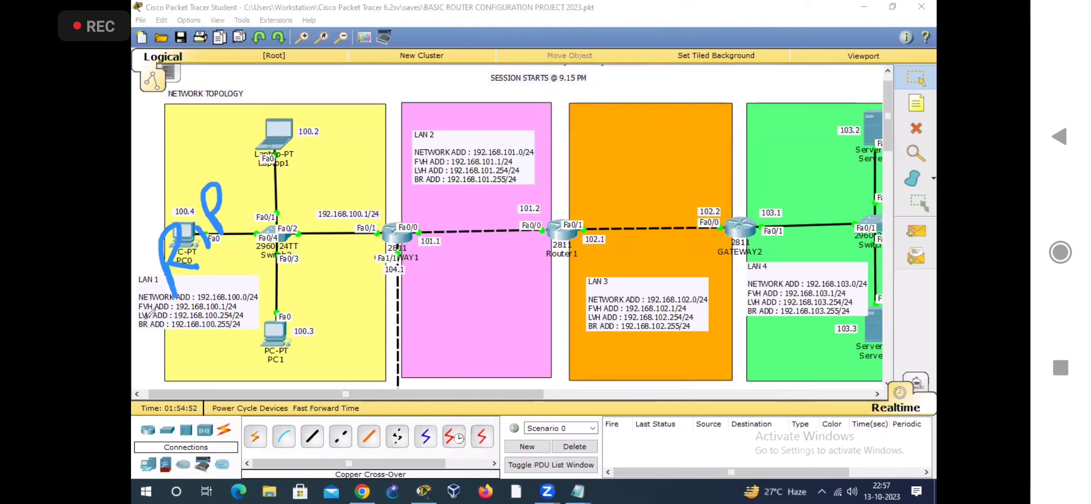
drag(145, 320, 160, 297)
mouse_move(150, 290)
mouse_down()
mouse_move(162, 289)
mouse_move(159, 313)
mouse_up()
drag(152, 370, 180, 337)
drag(173, 336, 175, 364)
mouse_move(211, 280)
mouse_down()
mouse_move(207, 341)
mouse_move(213, 311)
mouse_move(217, 326)
mouse_move(230, 316)
mouse_up()
mouse_move(234, 269)
mouse_down()
mouse_move(237, 292)
mouse_move(249, 290)
mouse_up()
mouse_move(252, 251)
mouse_down()
mouse_move(263, 283)
mouse_move(275, 266)
mouse_up()
mouse_move(276, 221)
mouse_down()
mouse_move(289, 263)
mouse_move(280, 235)
mouse_up()
drag(146, 154, 149, 174)
mouse_move(138, 150)
mouse_down()
mouse_move(164, 169)
mouse_move(147, 183)
mouse_up()
drag(161, 132, 173, 140)
drag(173, 102, 180, 162)
drag(188, 120, 192, 140)
drag(193, 102, 203, 128)
mouse_move(206, 102)
mouse_down()
mouse_move(210, 118)
mouse_move(236, 55)
mouse_move(254, 48)
mouse_up()
drag(255, 75, 269, 52)
drag(219, 135, 225, 160)
mouse_move(218, 137)
mouse_down()
mouse_move(239, 151)
mouse_move(244, 127)
mouse_up()
mouse_move(250, 115)
mouse_down()
mouse_move(262, 122)
mouse_move(301, 65)
mouse_up()
drag(299, 57, 313, 45)
drag(283, 99, 298, 51)
drag(297, 83, 317, 85)
drag(260, 149, 308, 112)
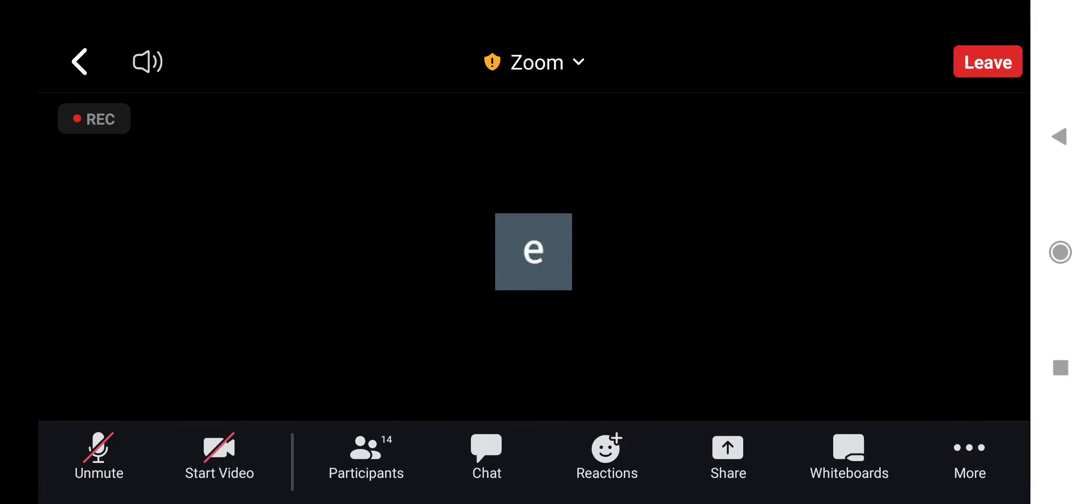
Step: Open the participants list of the Zoom meeting
click(366, 455)
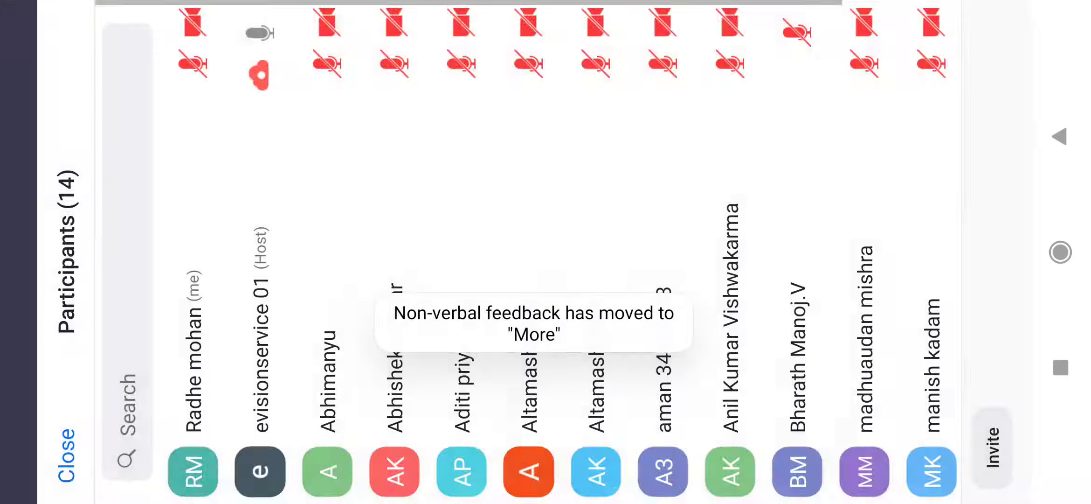